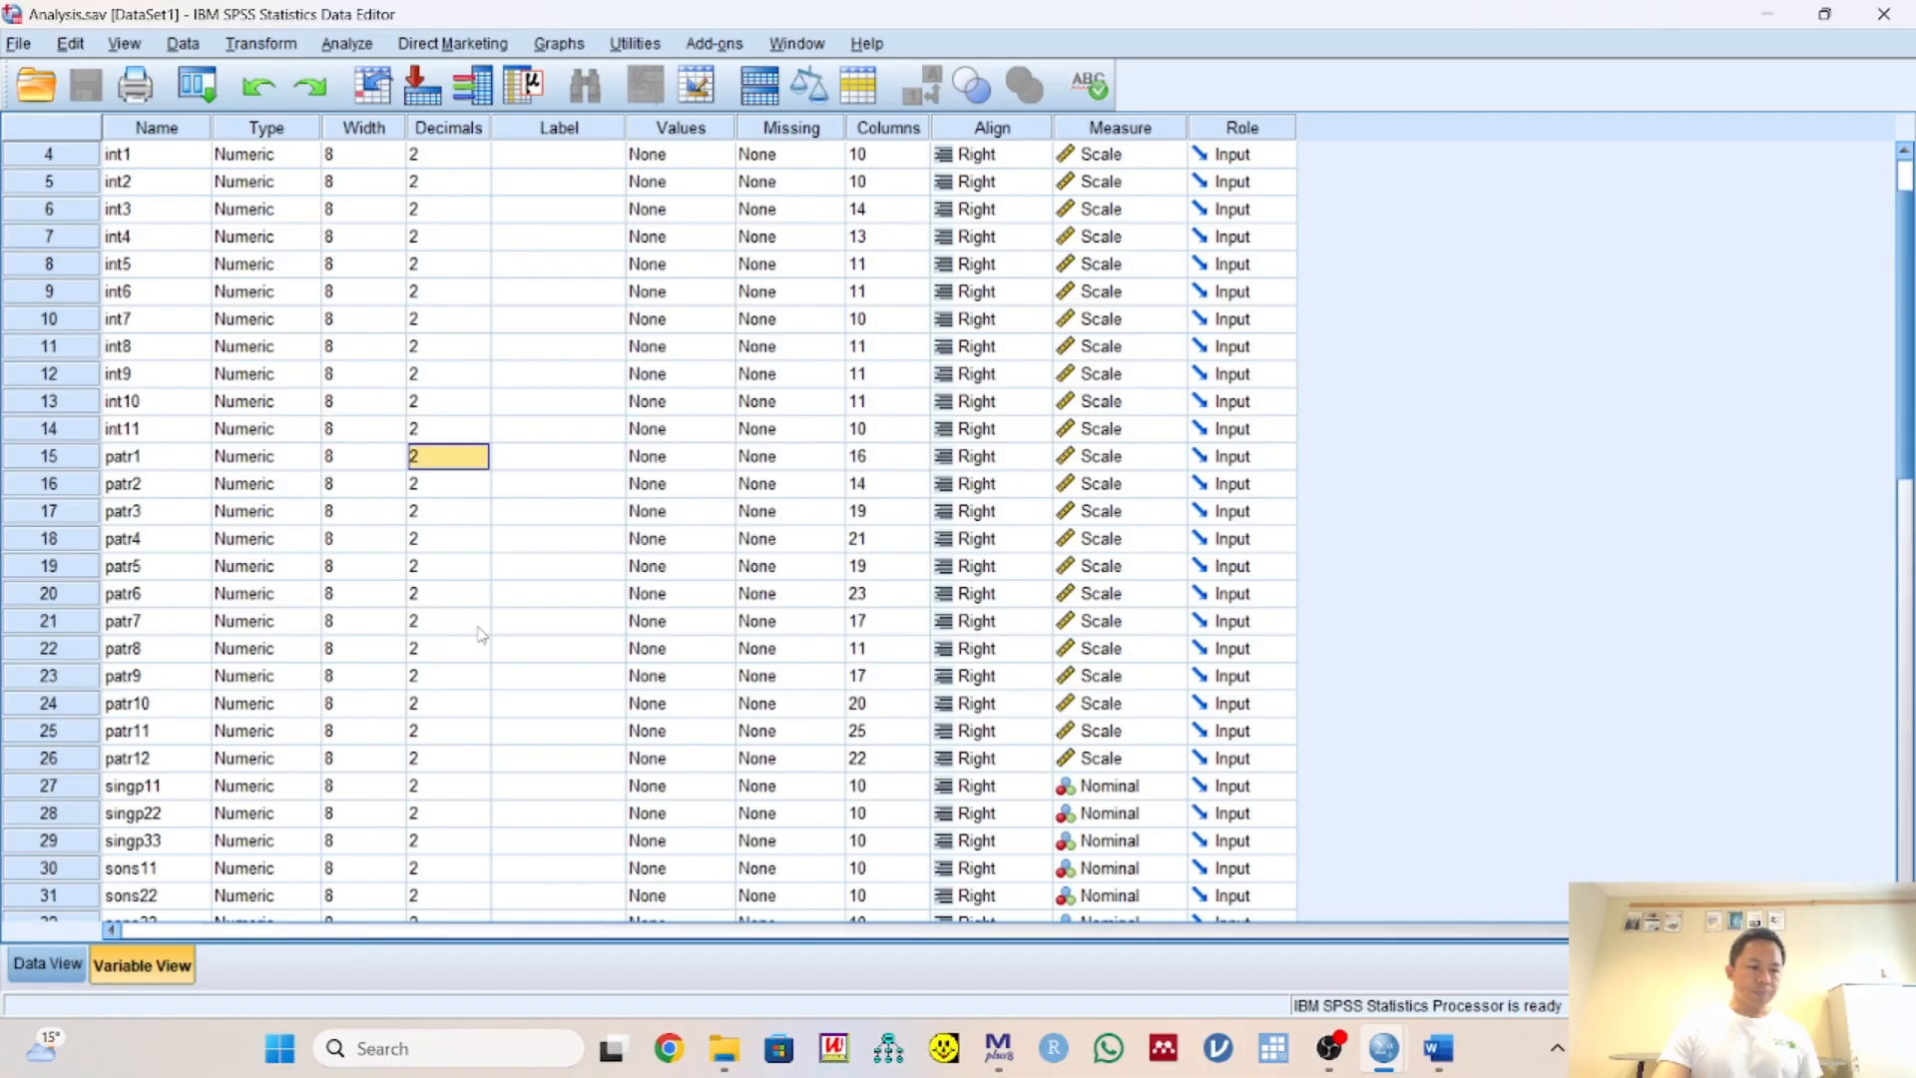
Review the grouping variables MS, Grade and Gender at the start of the variable list
scroll(482, 634, "up", 1)
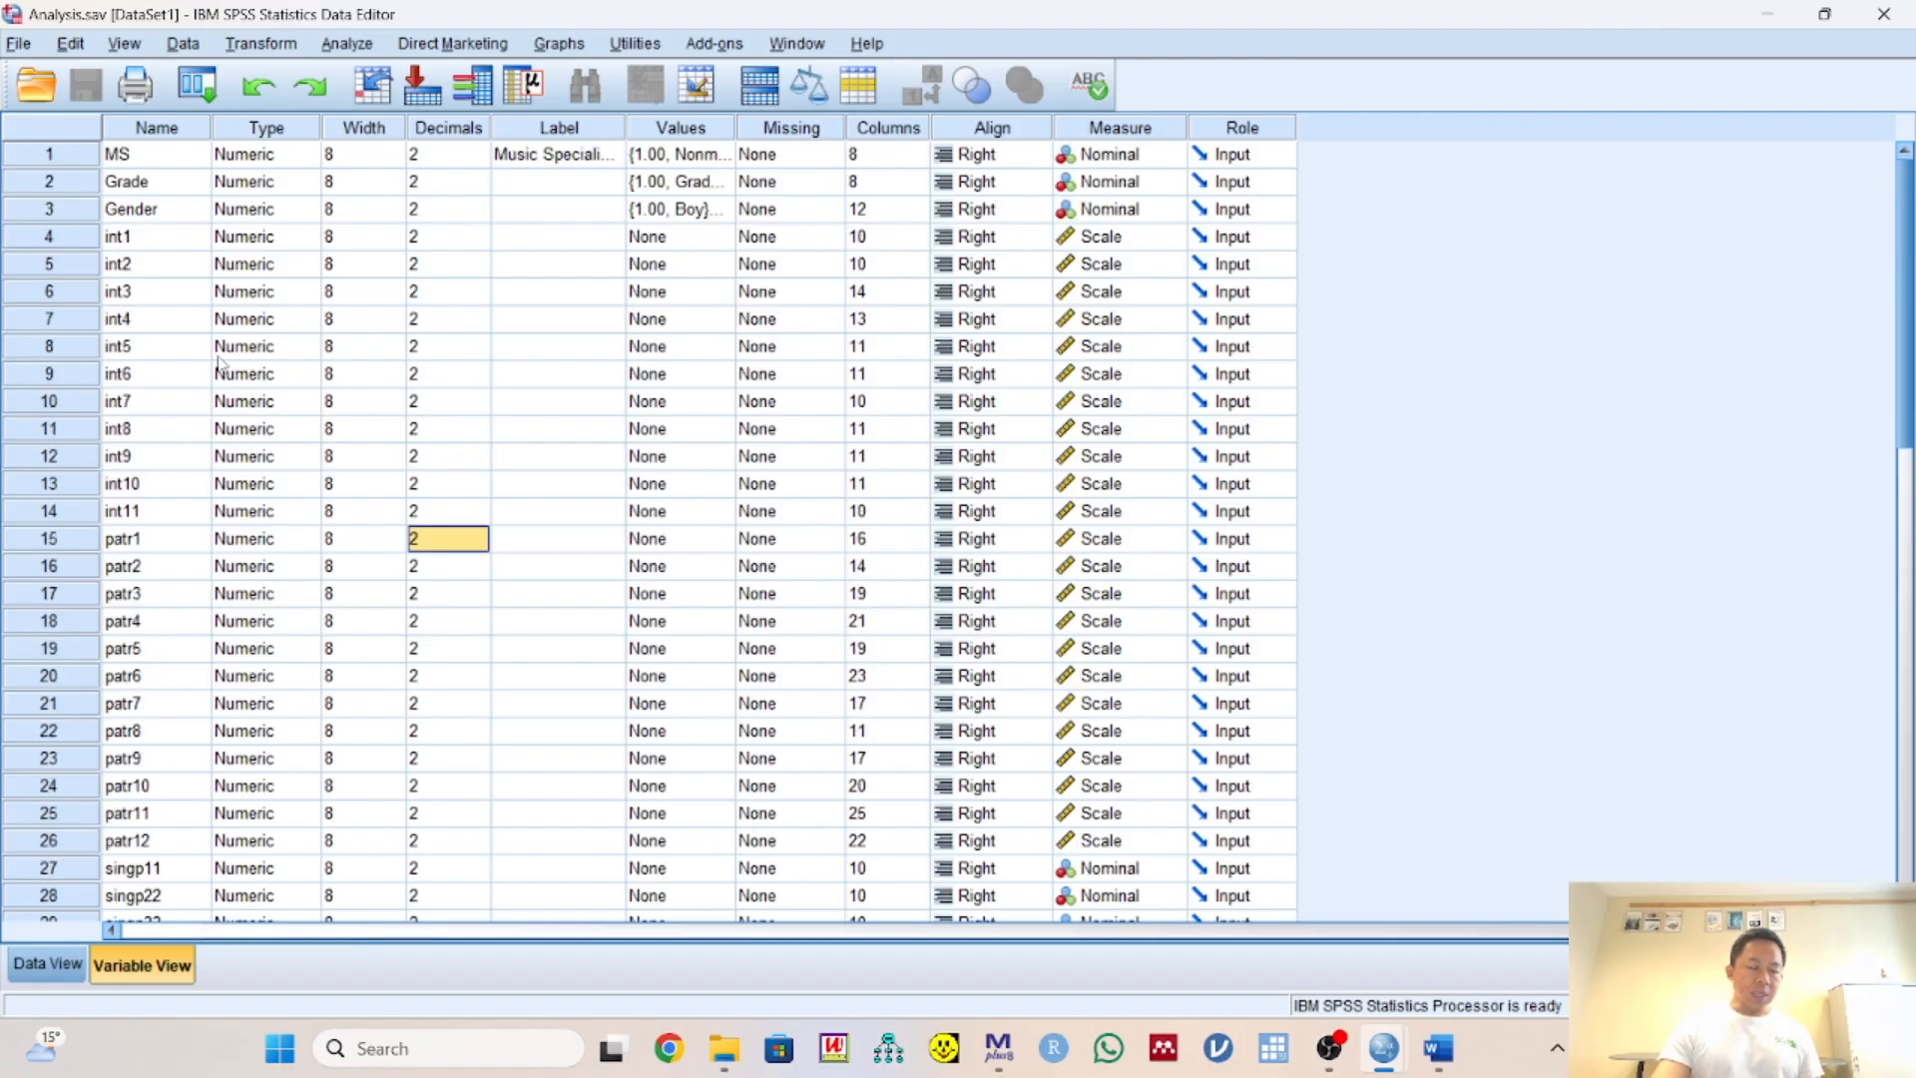
left_click(159, 158)
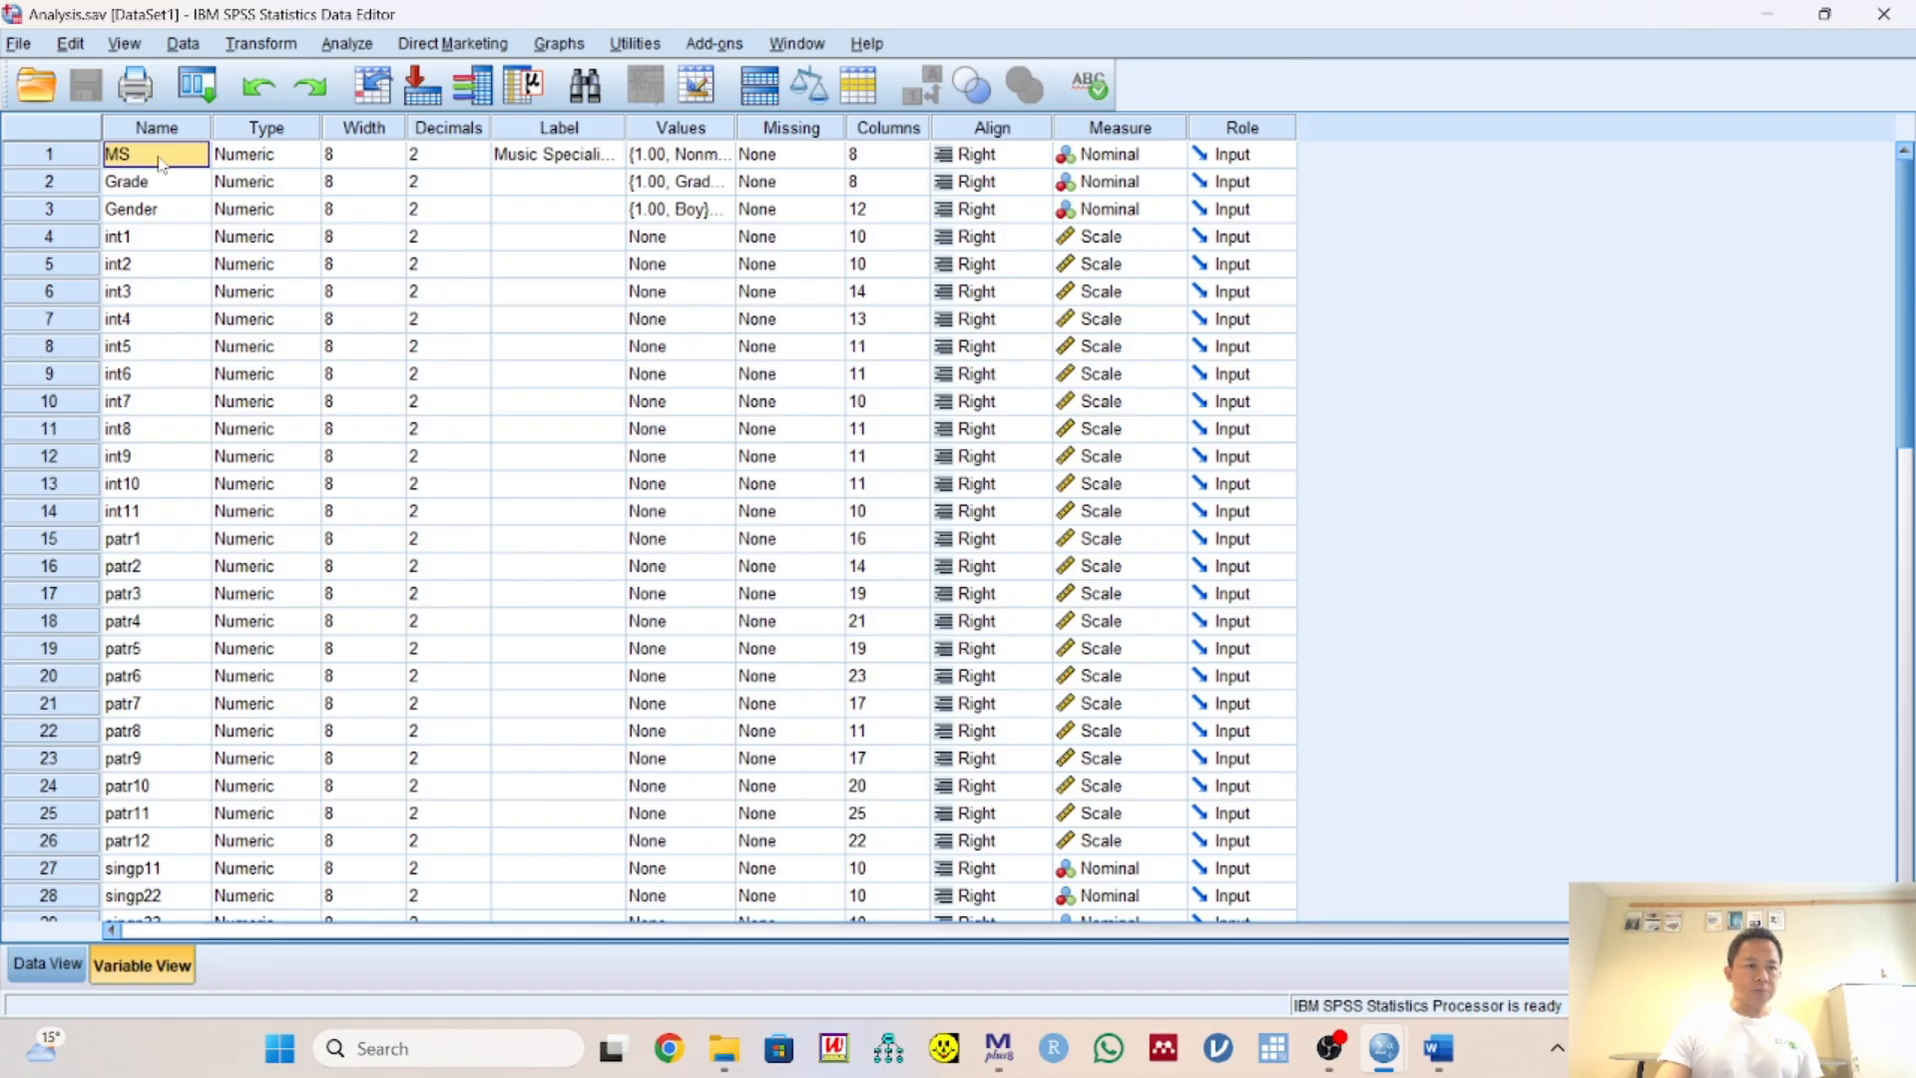
key("Down")
key("Down")
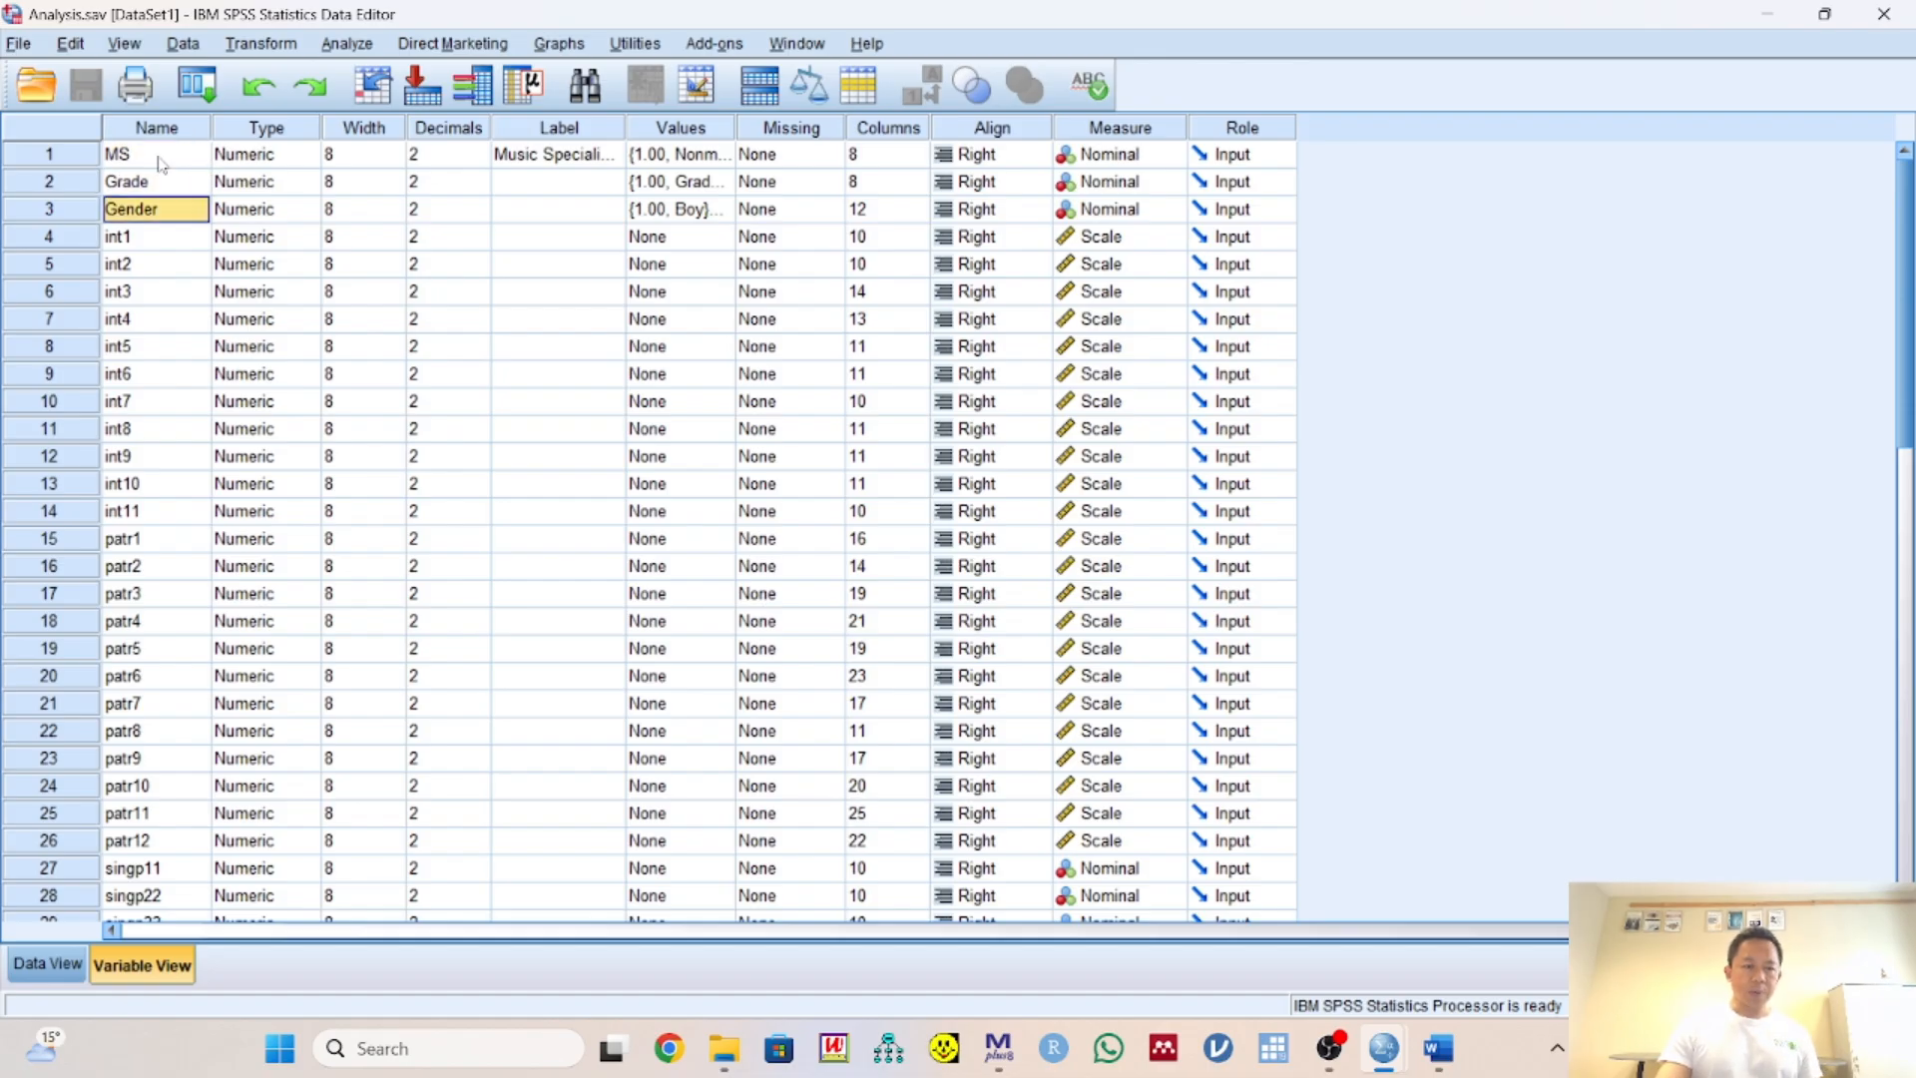
key("Up")
key("Up")
key("Down")
key("Down")
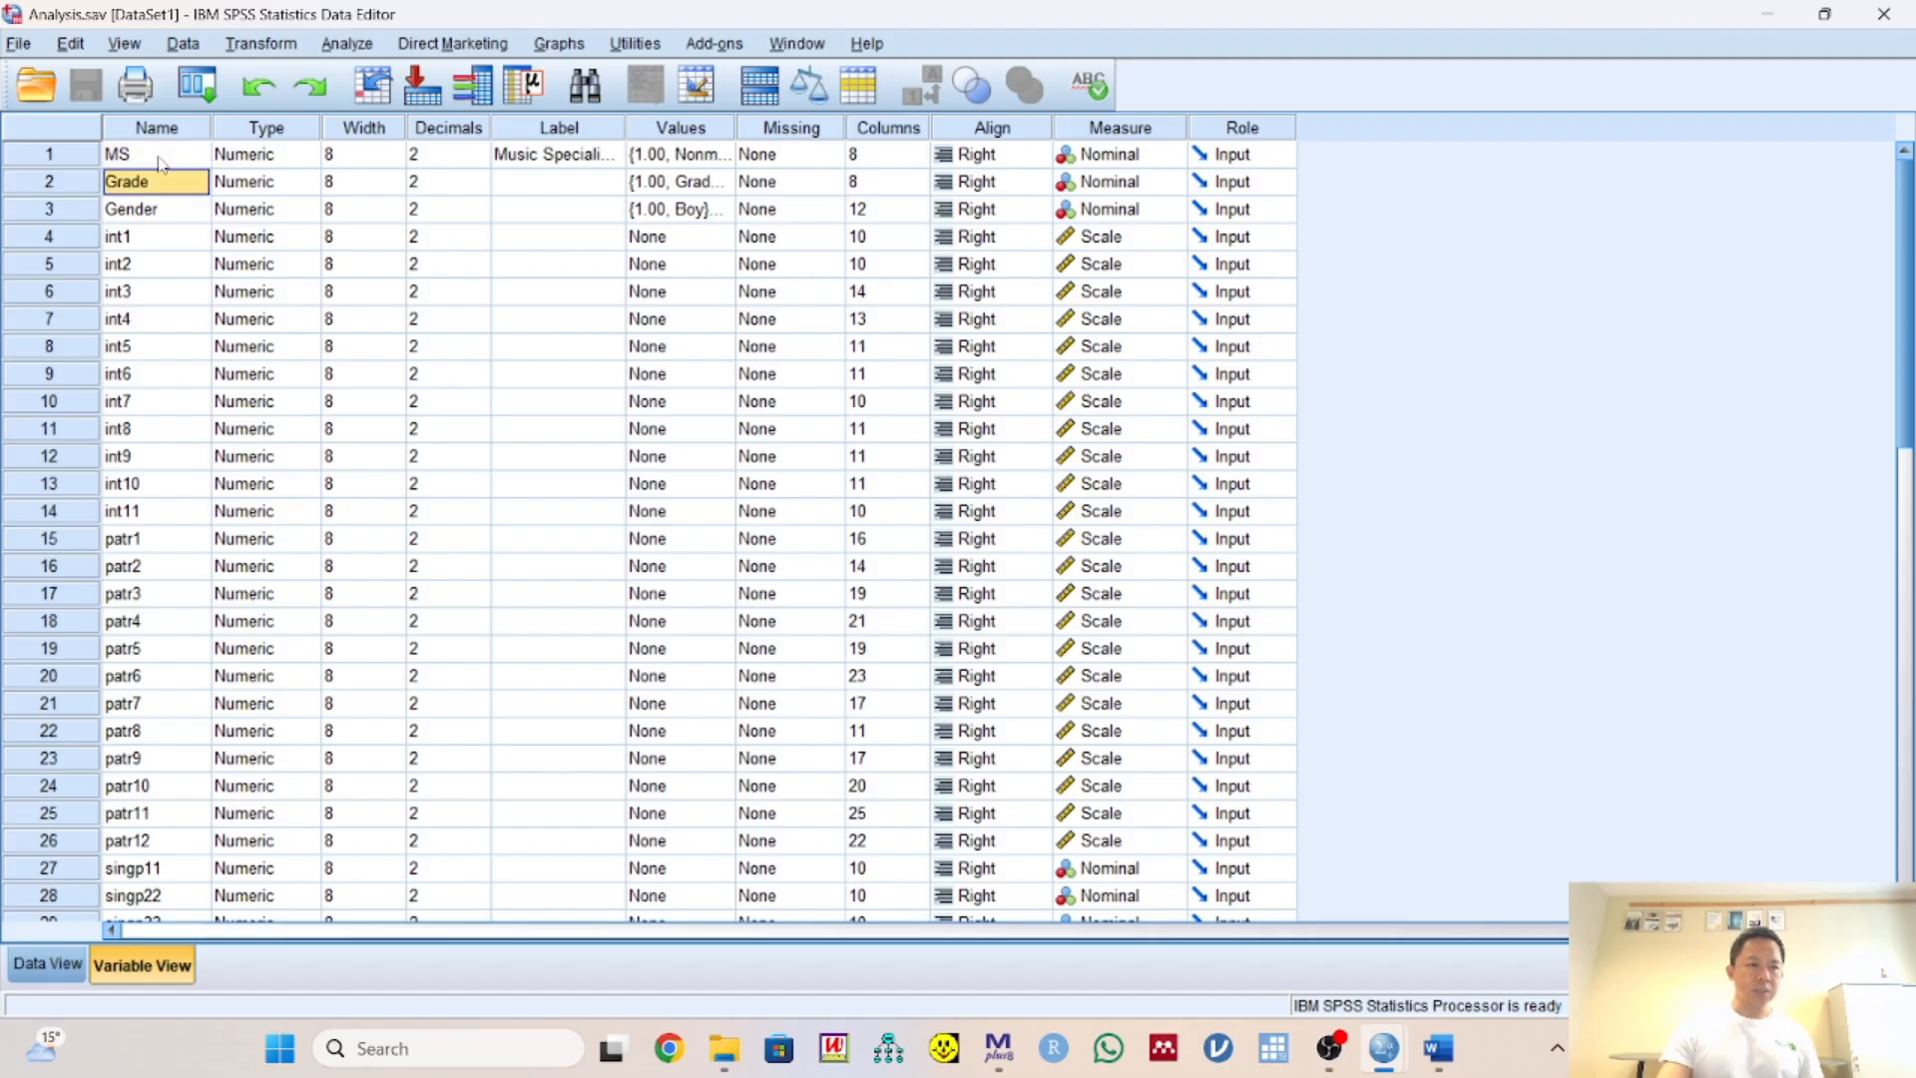
key("Down")
Go through the variables int1 to int11 in the variable list
key("Down")
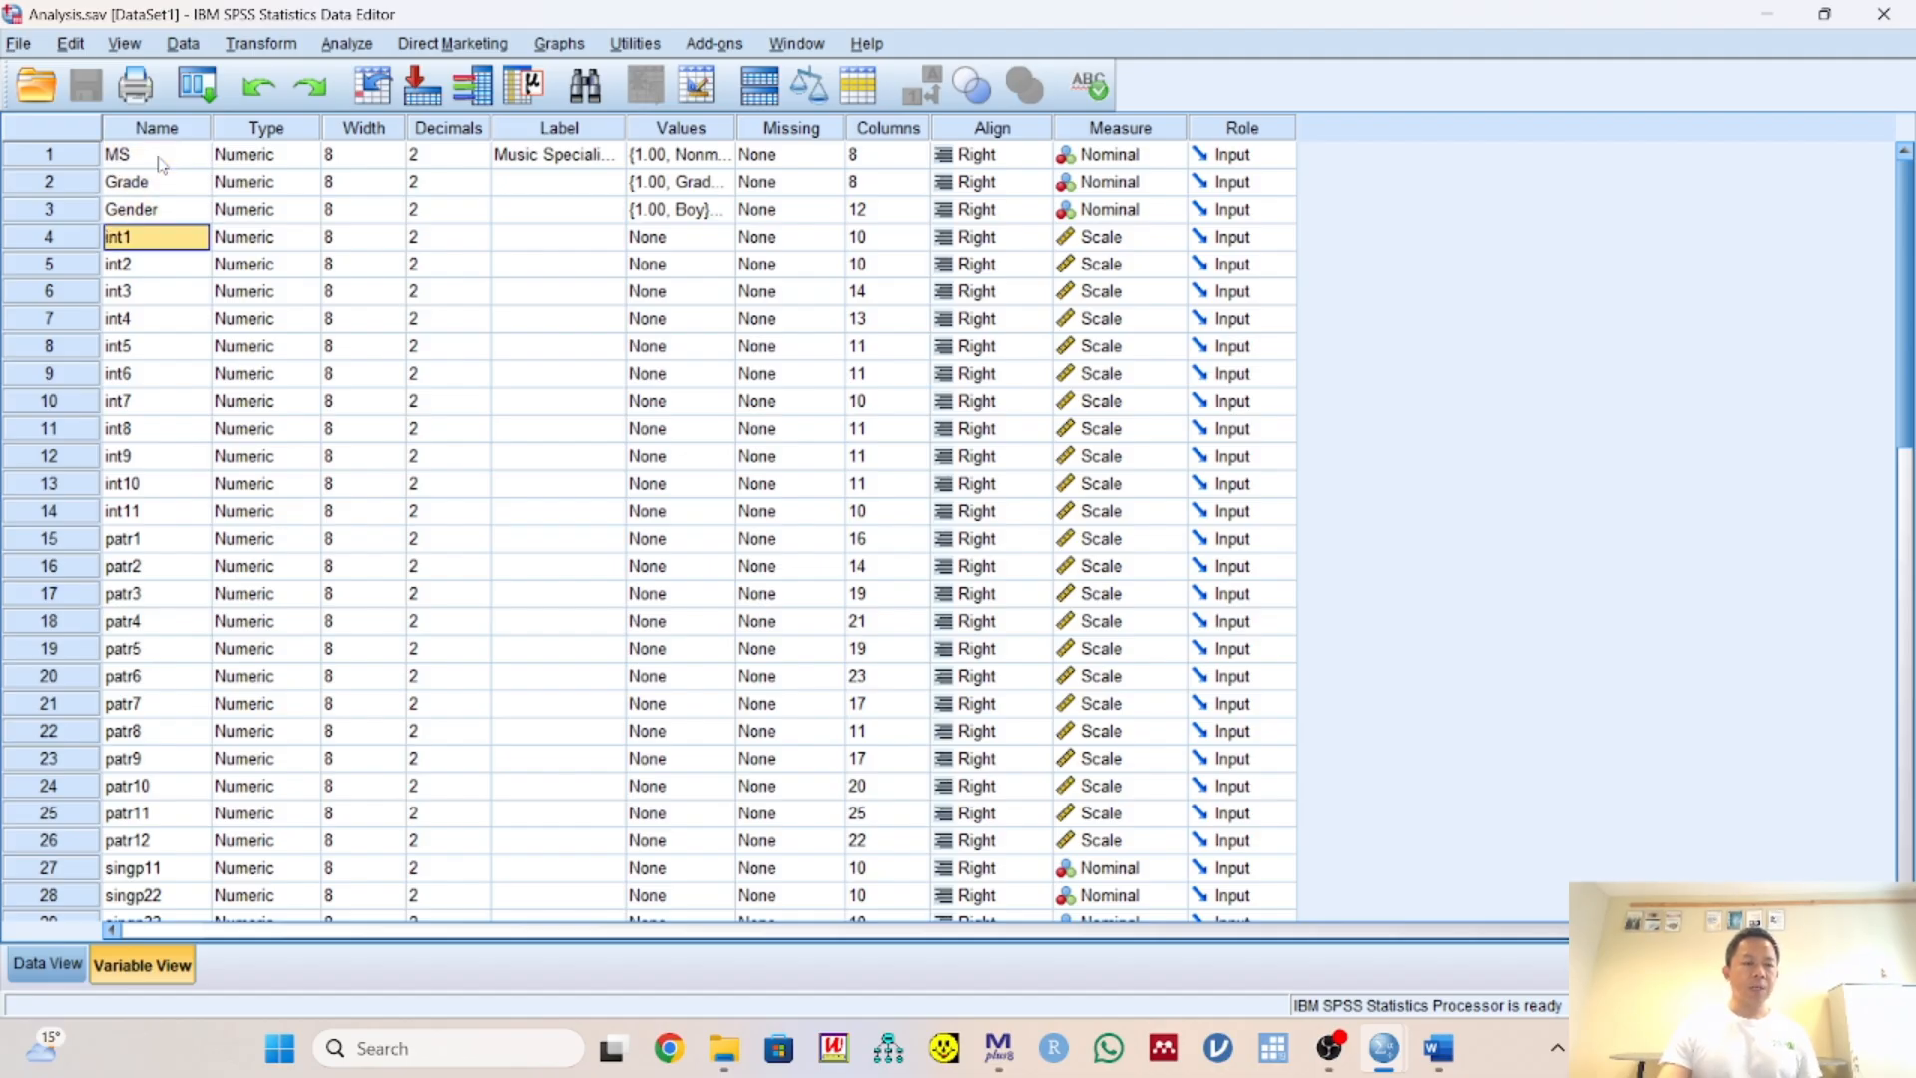
key("Down")
key("Down")
key("Down")
key("Down")
key("Down")
key("Down")
key("Down")
key("Down")
key("Down")
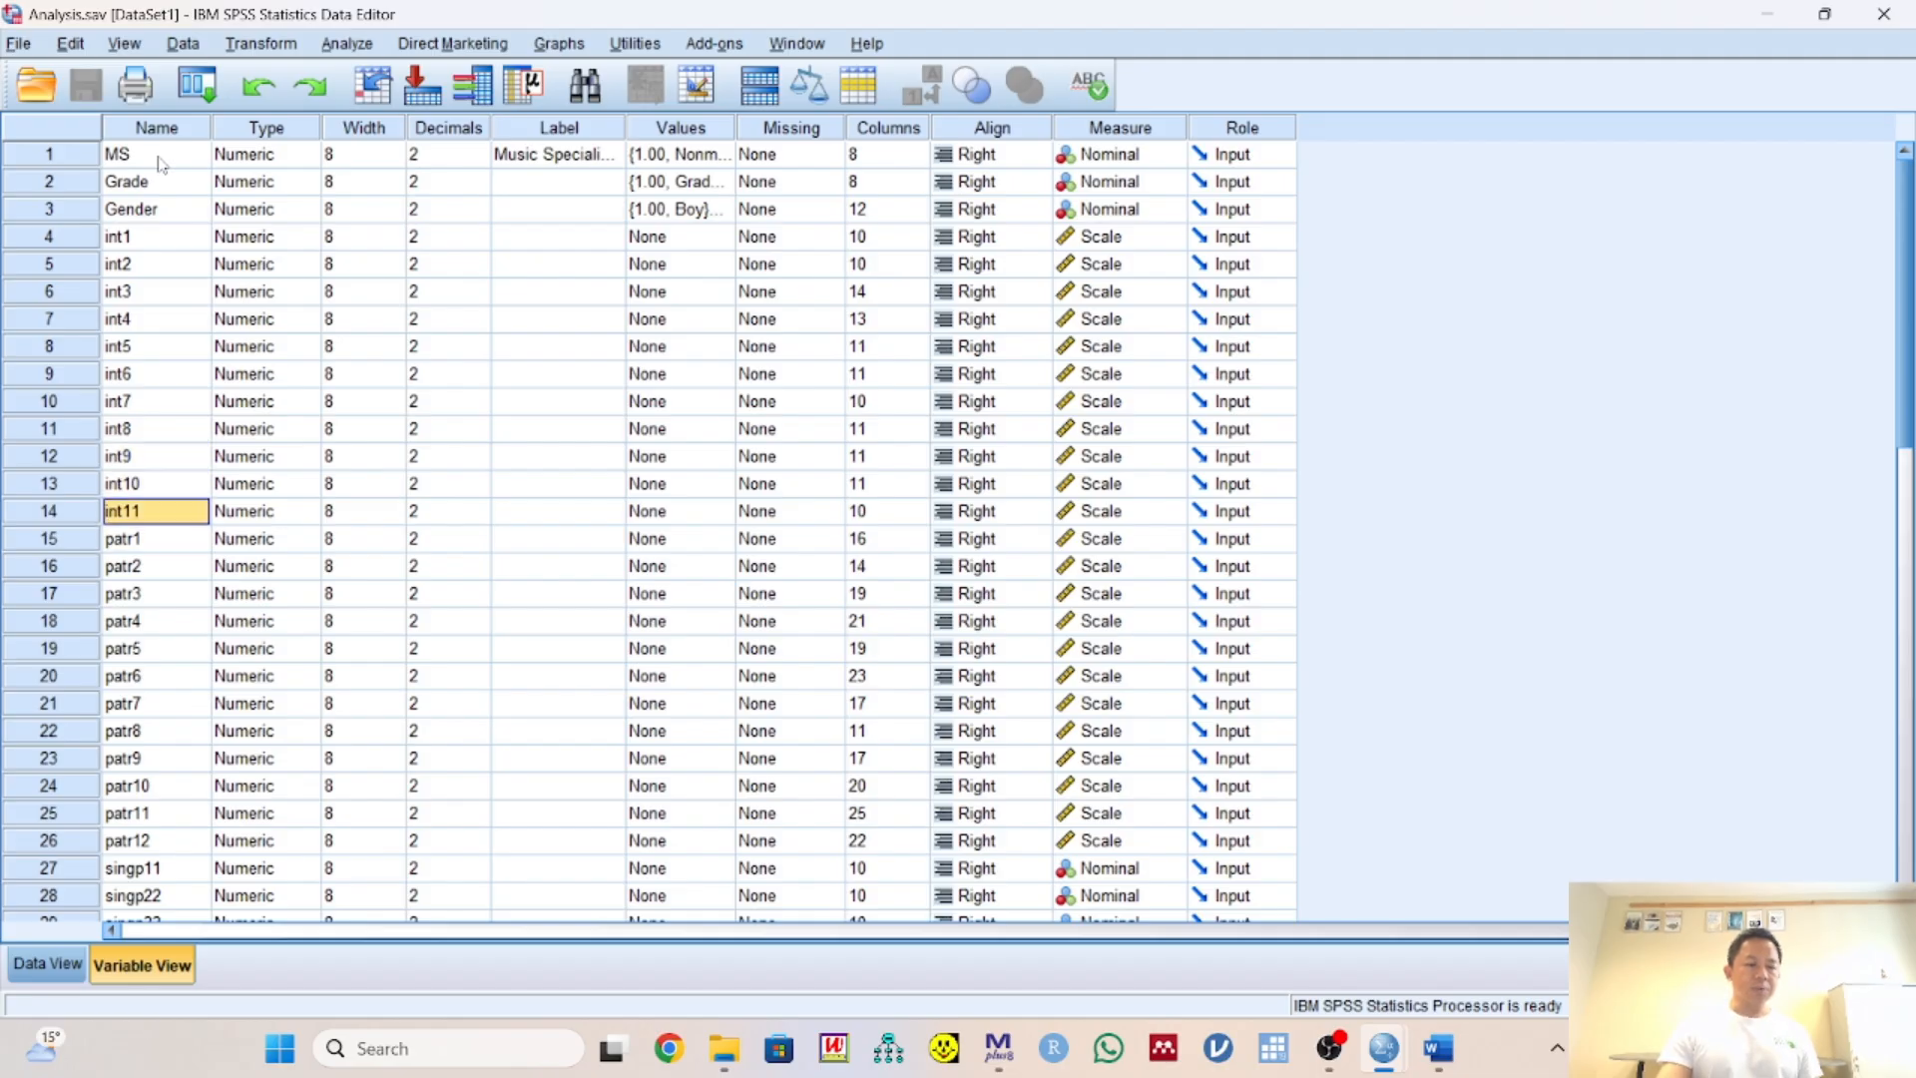
Go through the variables patr1 to patr12 in the variable list
key("Down")
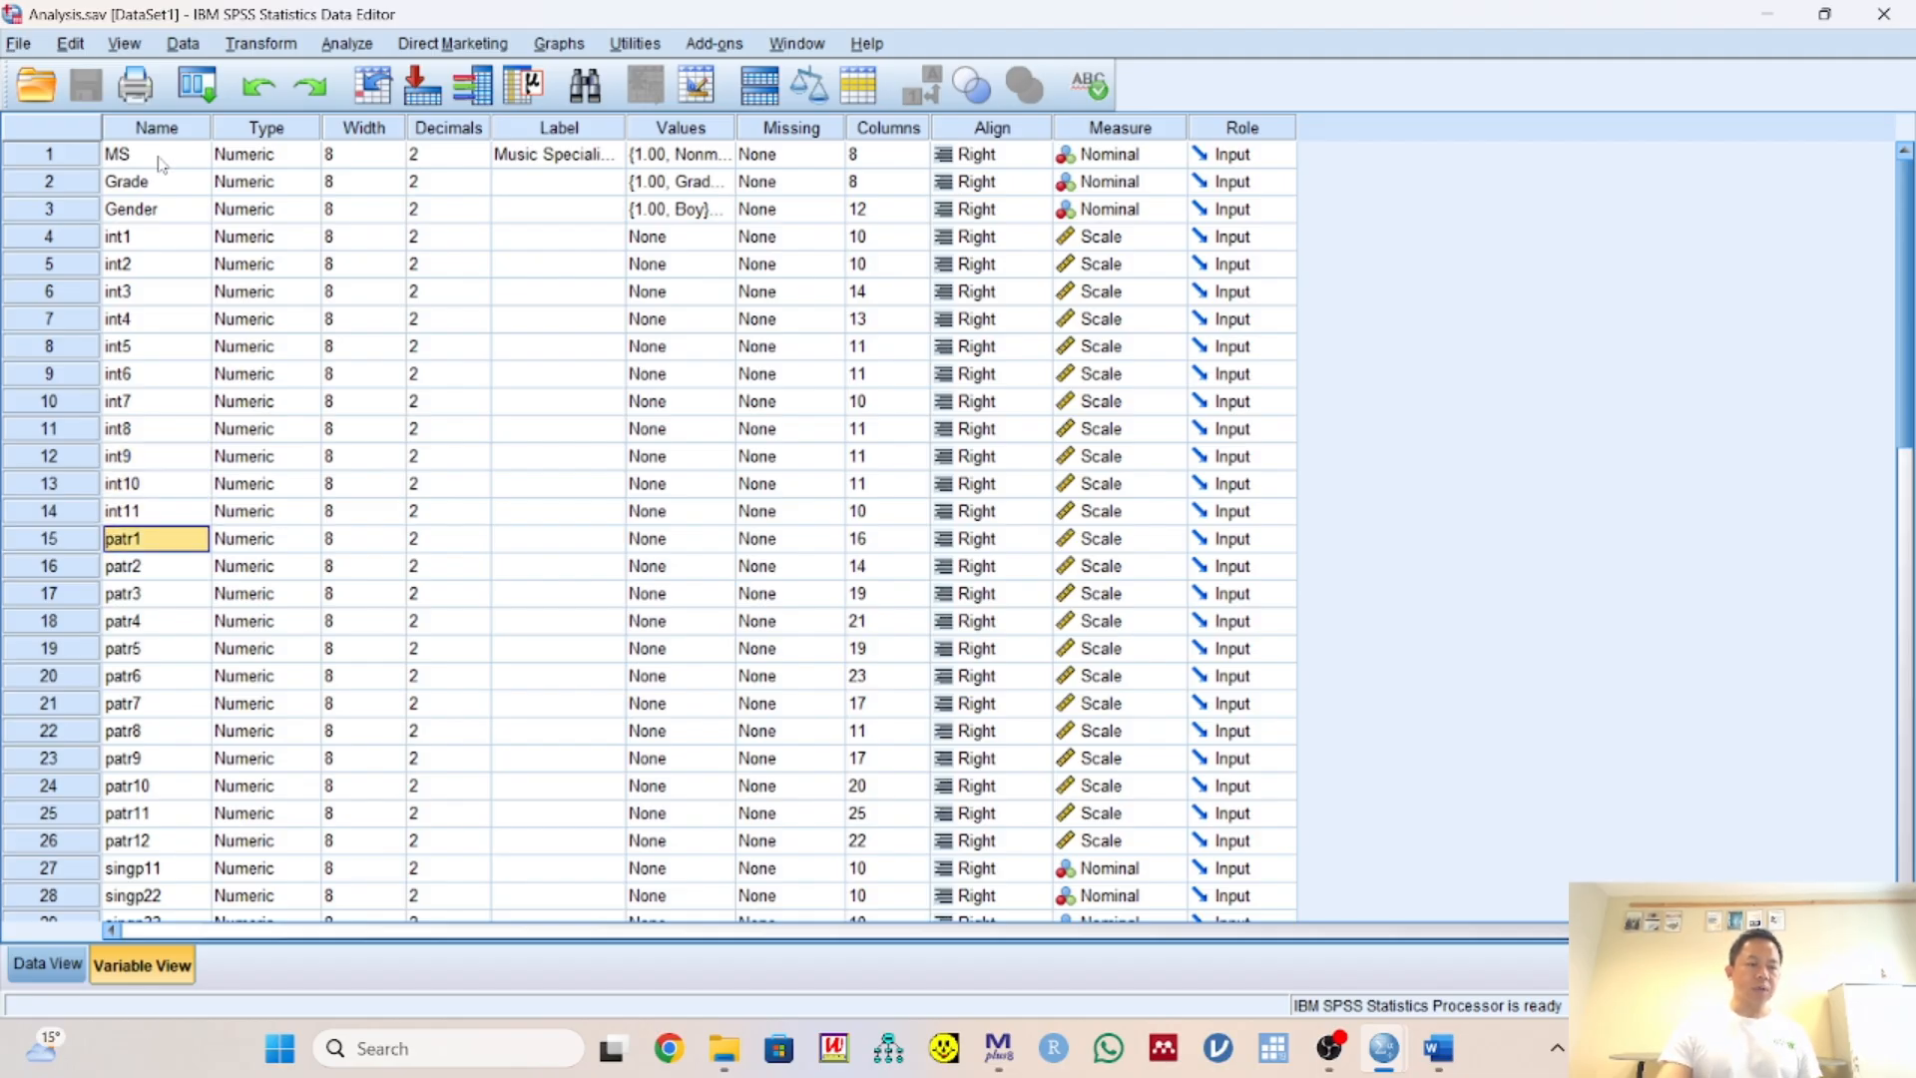
key("Down")
key("Down")
key("Down")
key("Down")
key("Down")
key("Down")
key("Down")
key("Down")
key("Down")
key("Down")
key("Down")
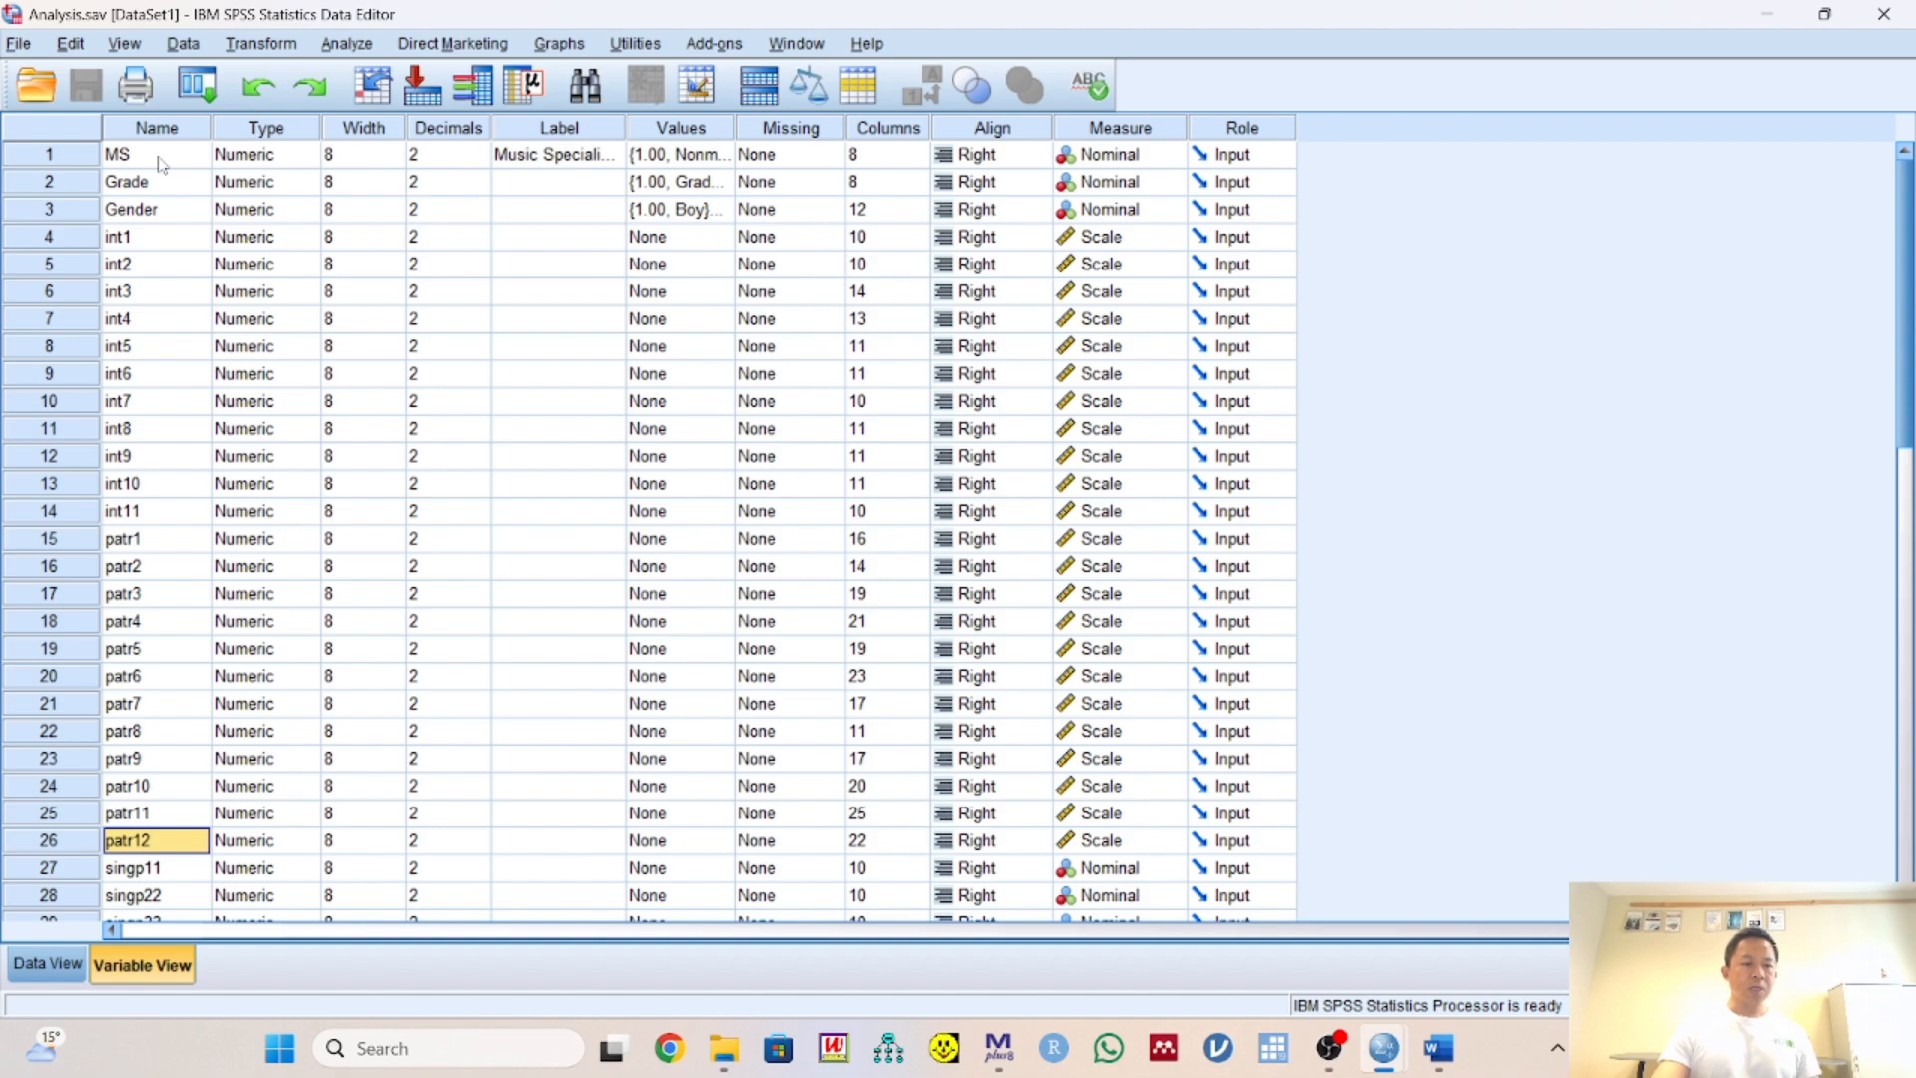
Review the variables singp11 to singp33 and sons11 to sons44 at the end of the variable list
scroll(464, 425, "down", 4)
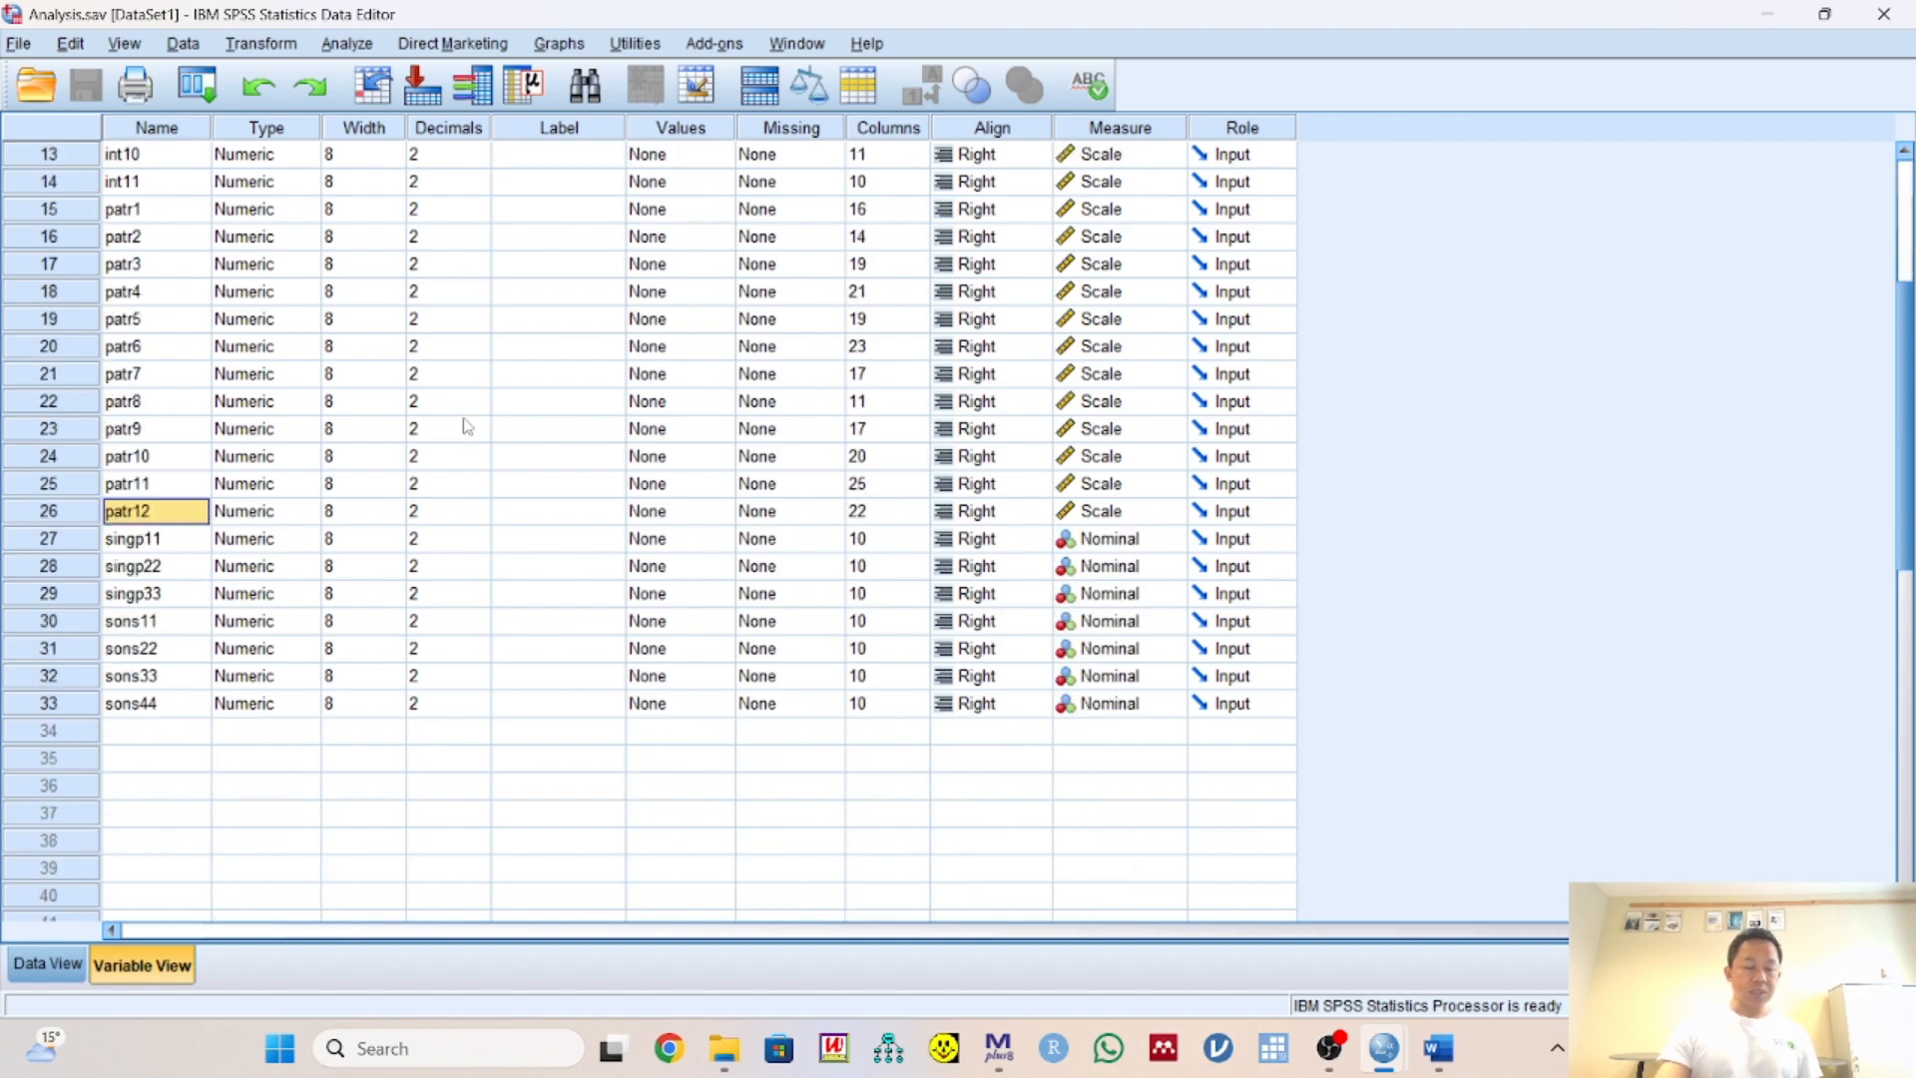
key("Down")
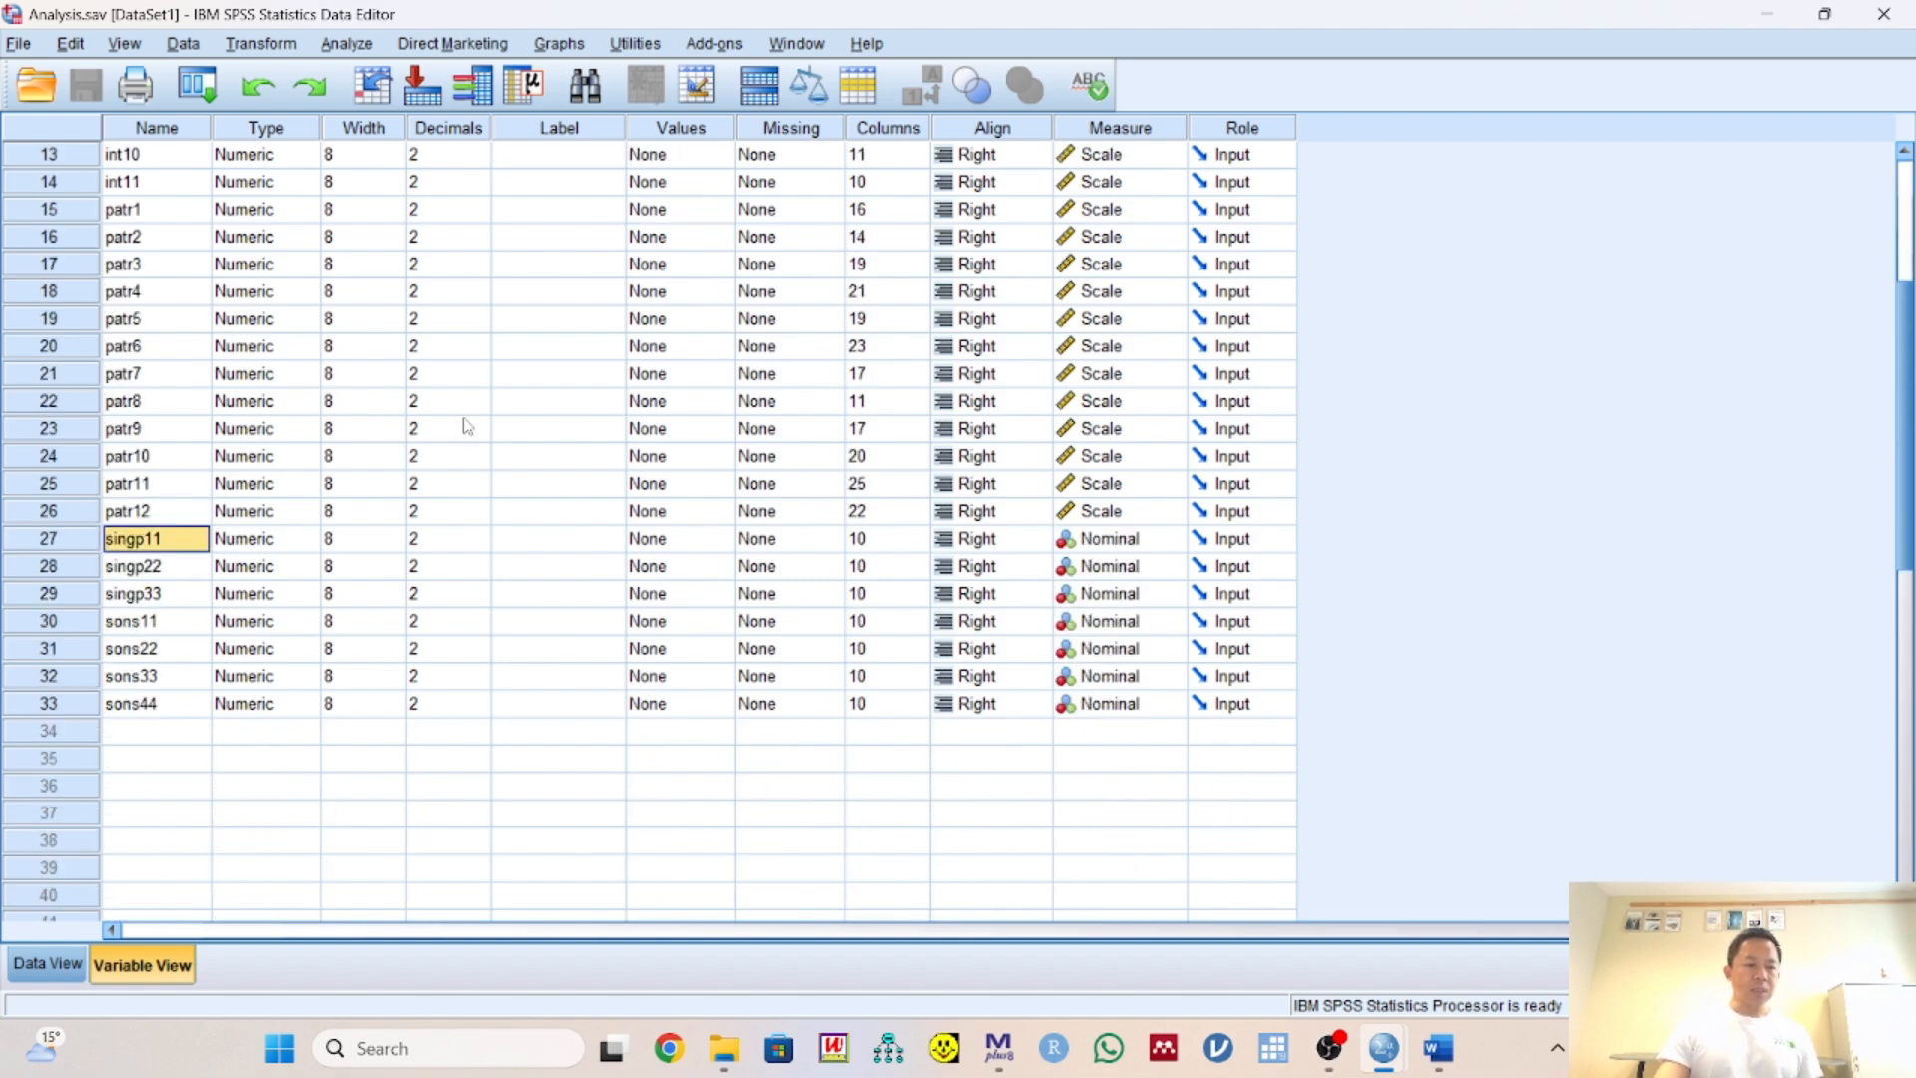
key("Down")
key("Down")
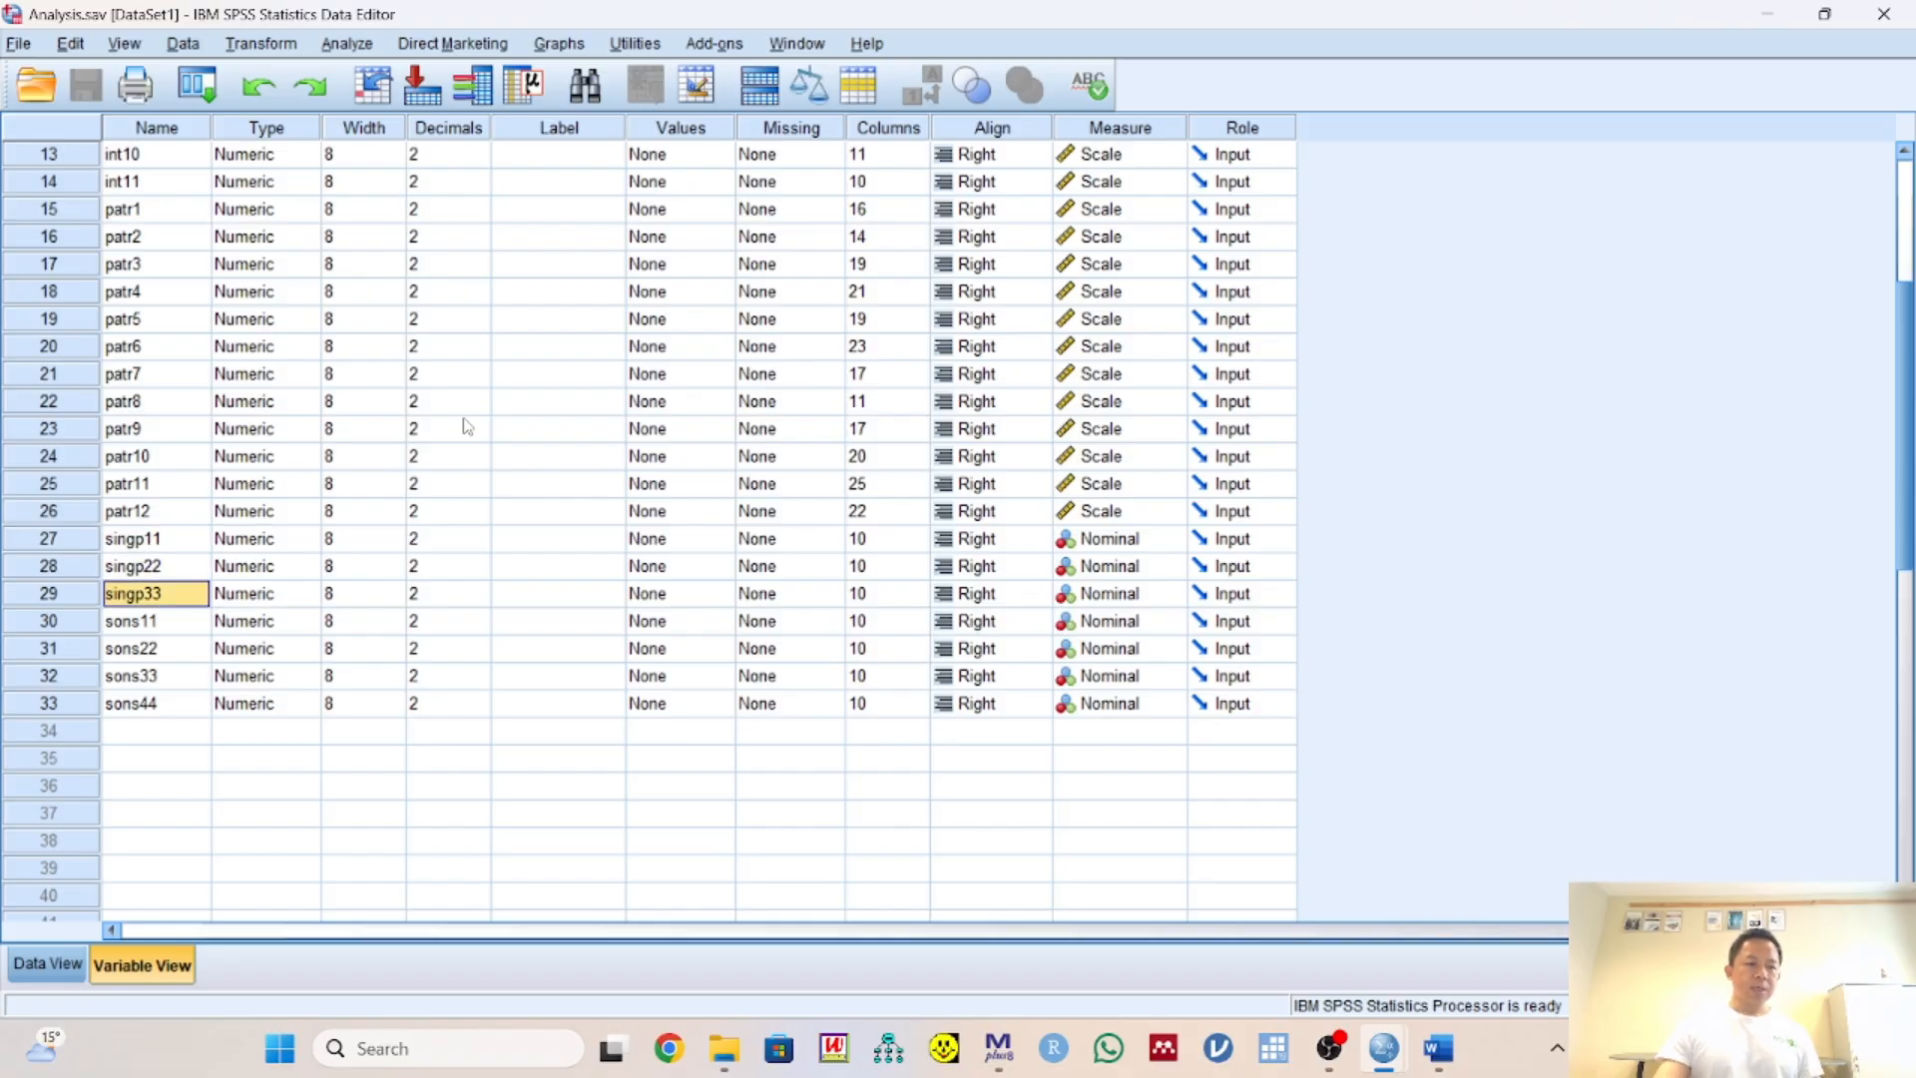
key("Down")
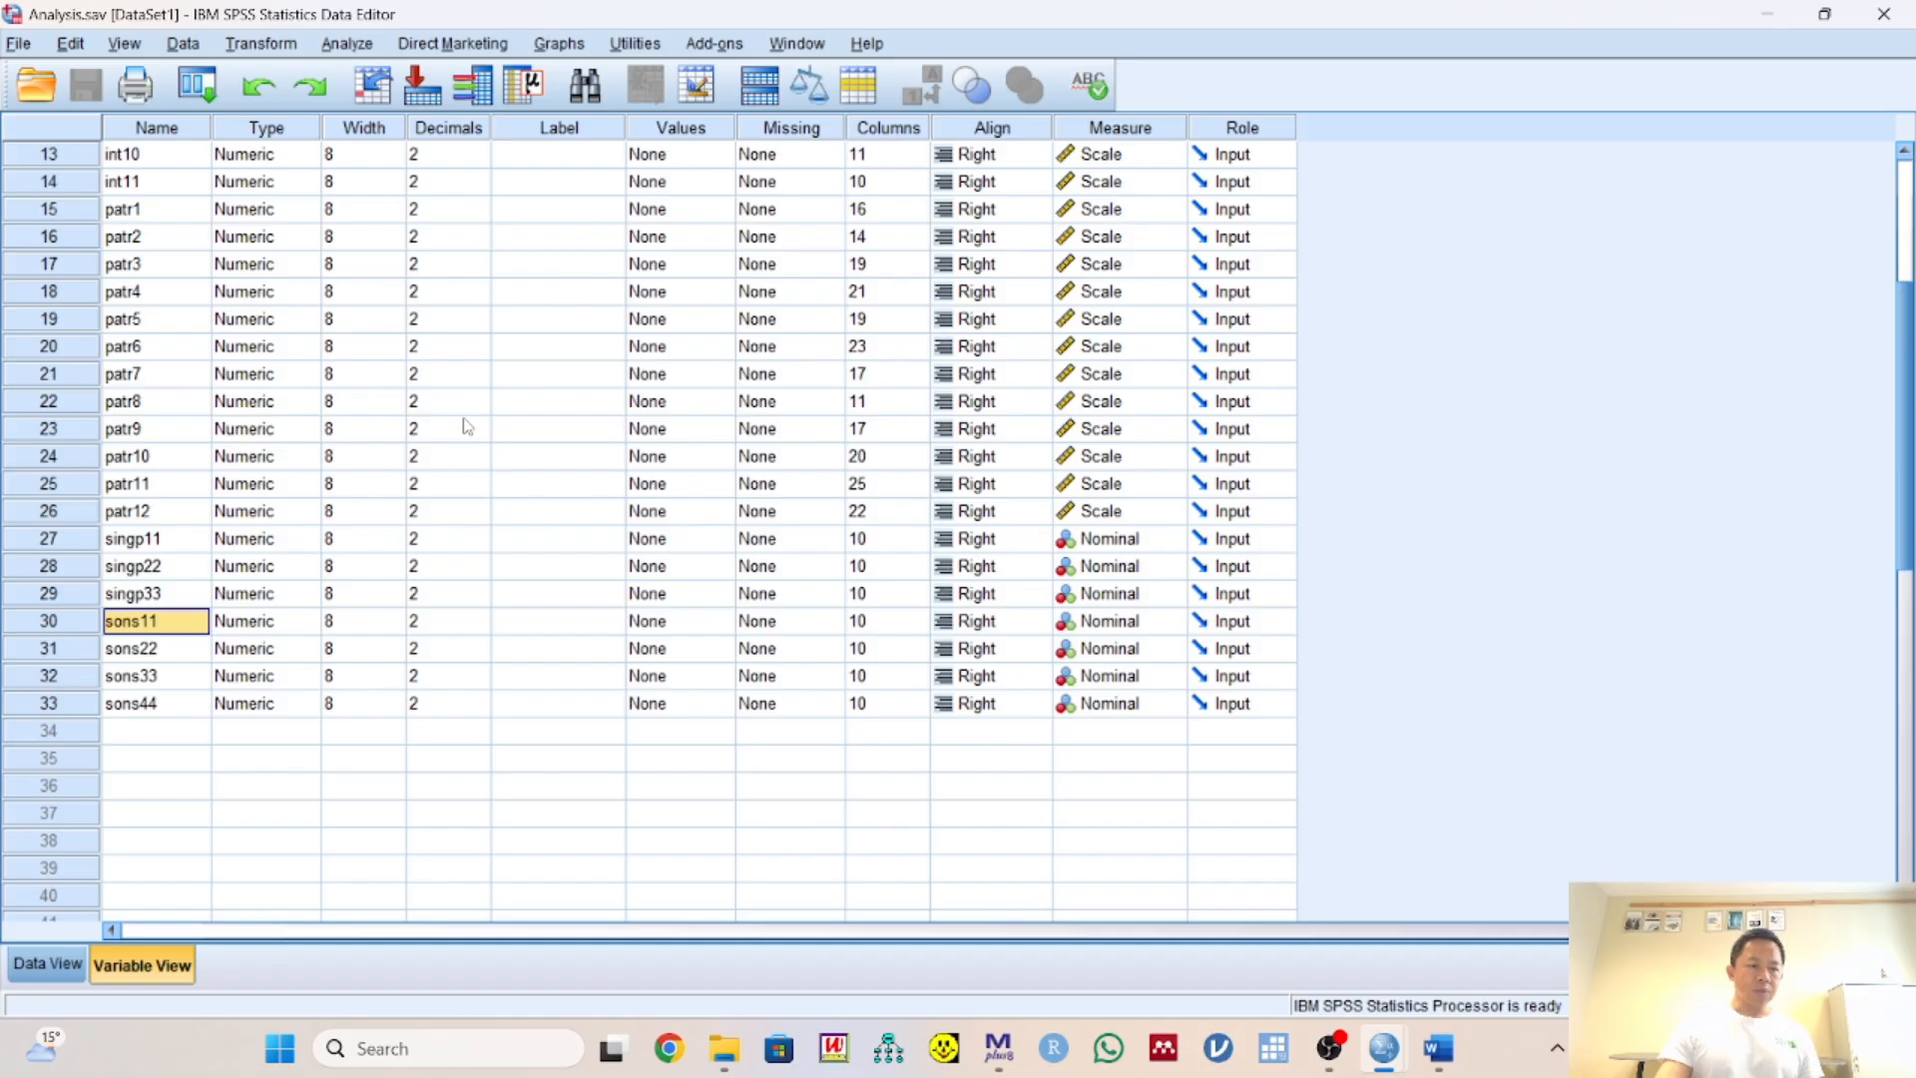
key("Down")
key("Down")
key("Down")
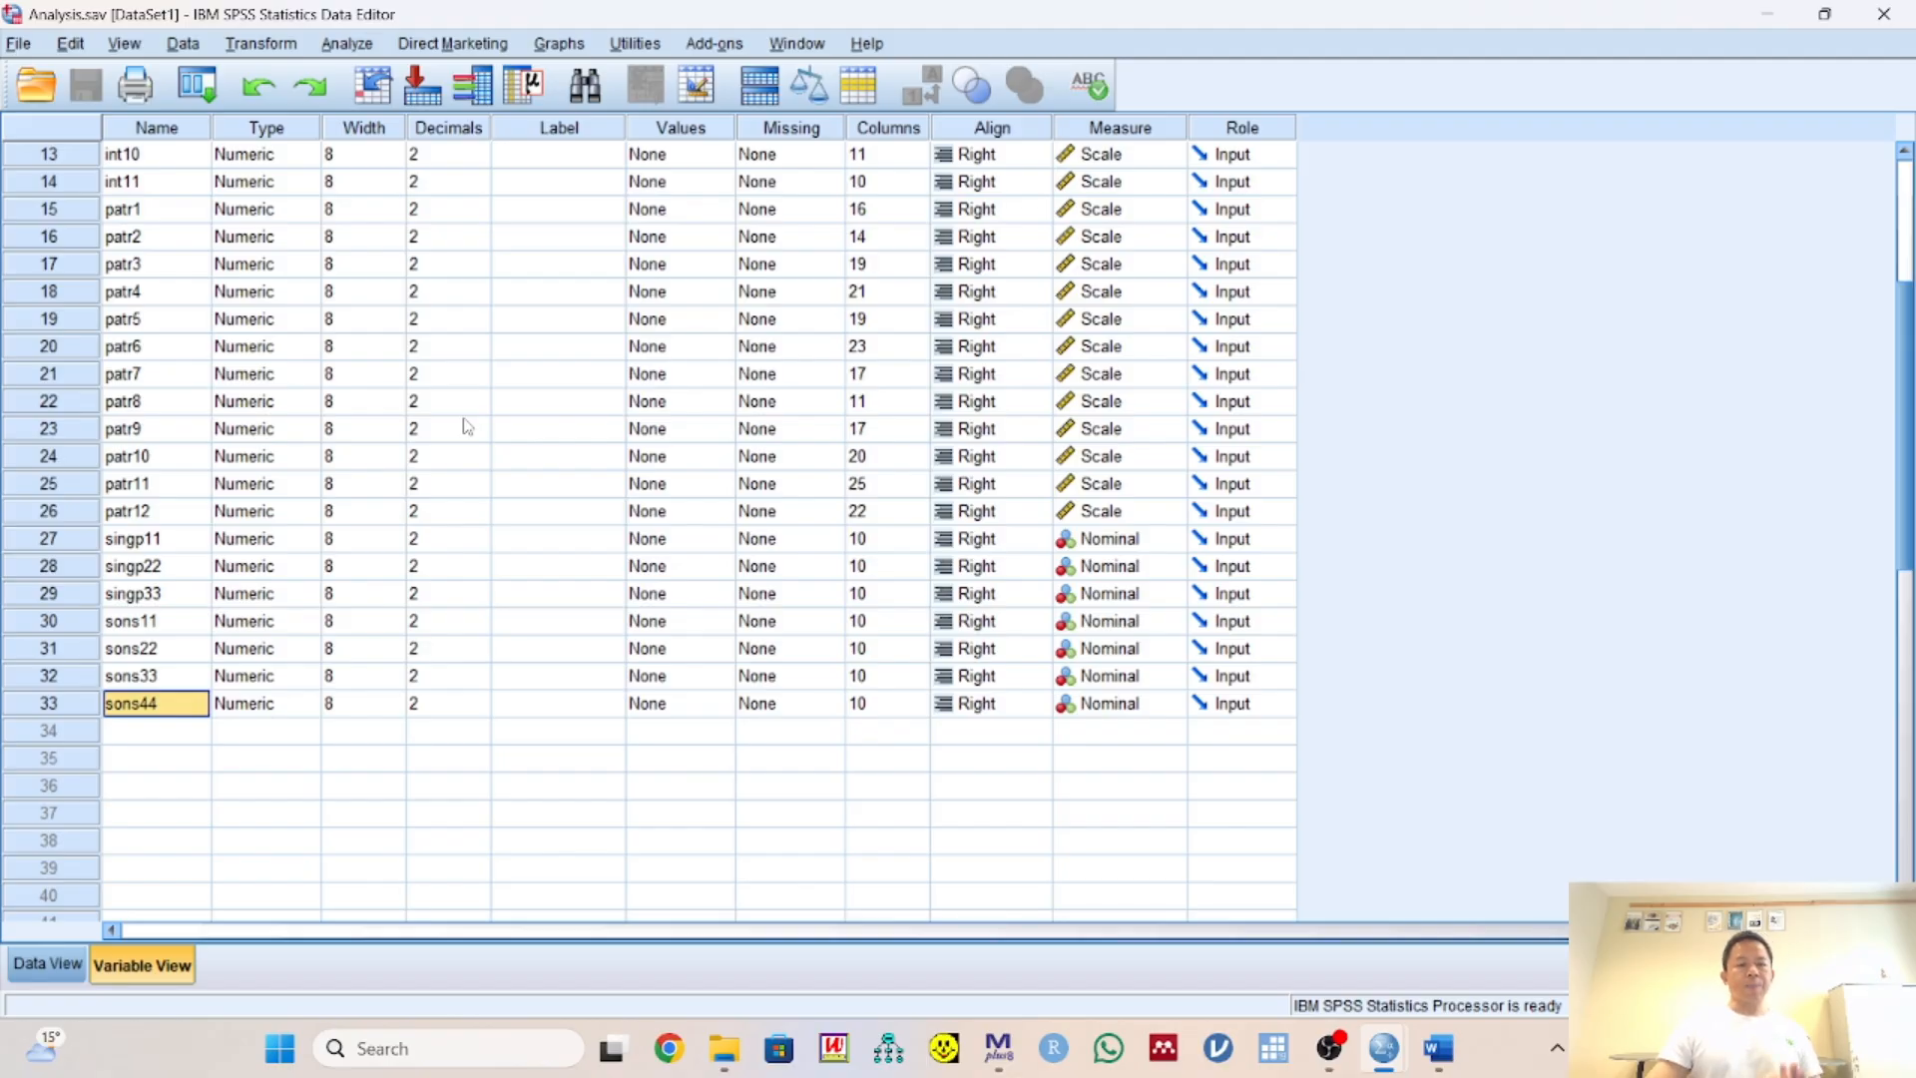
scroll(465, 427, "up", 4)
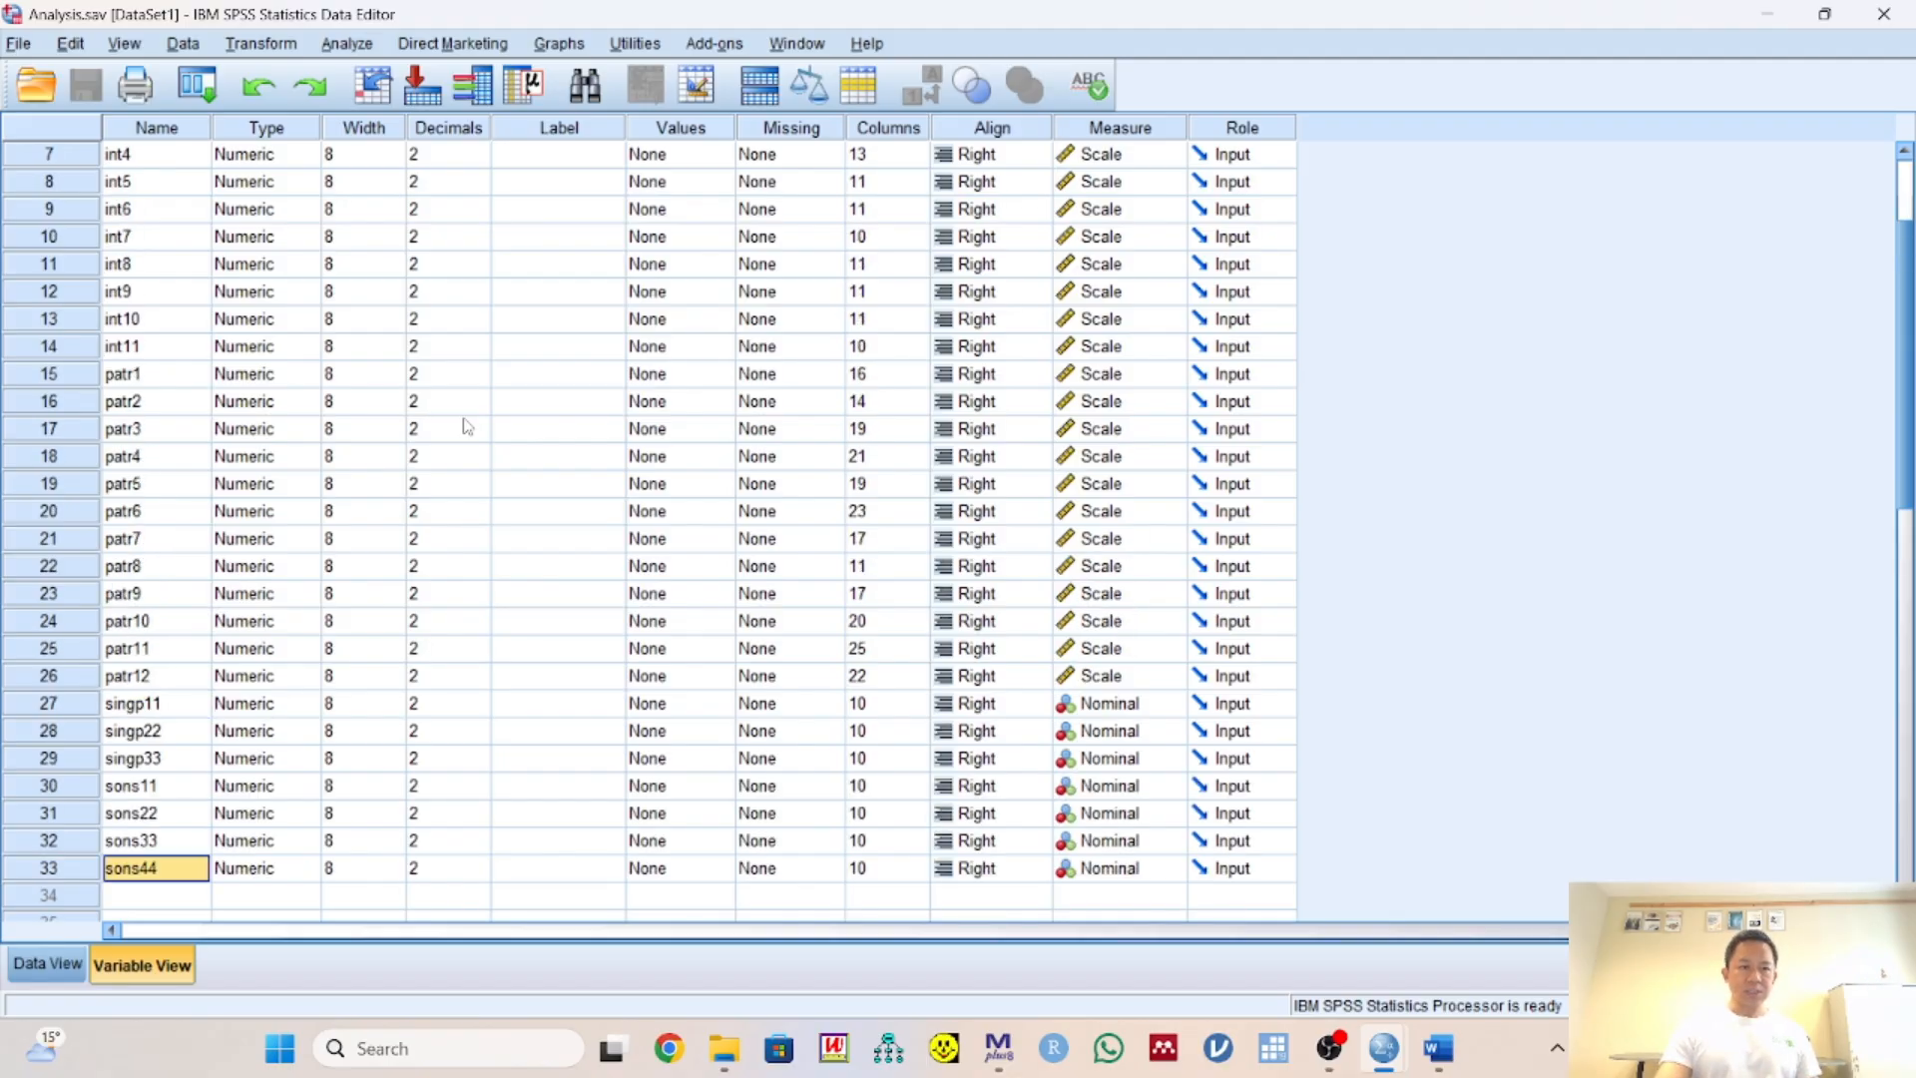
Examine how the case values of int1 are displayed in the data sheet
left_click(58, 955)
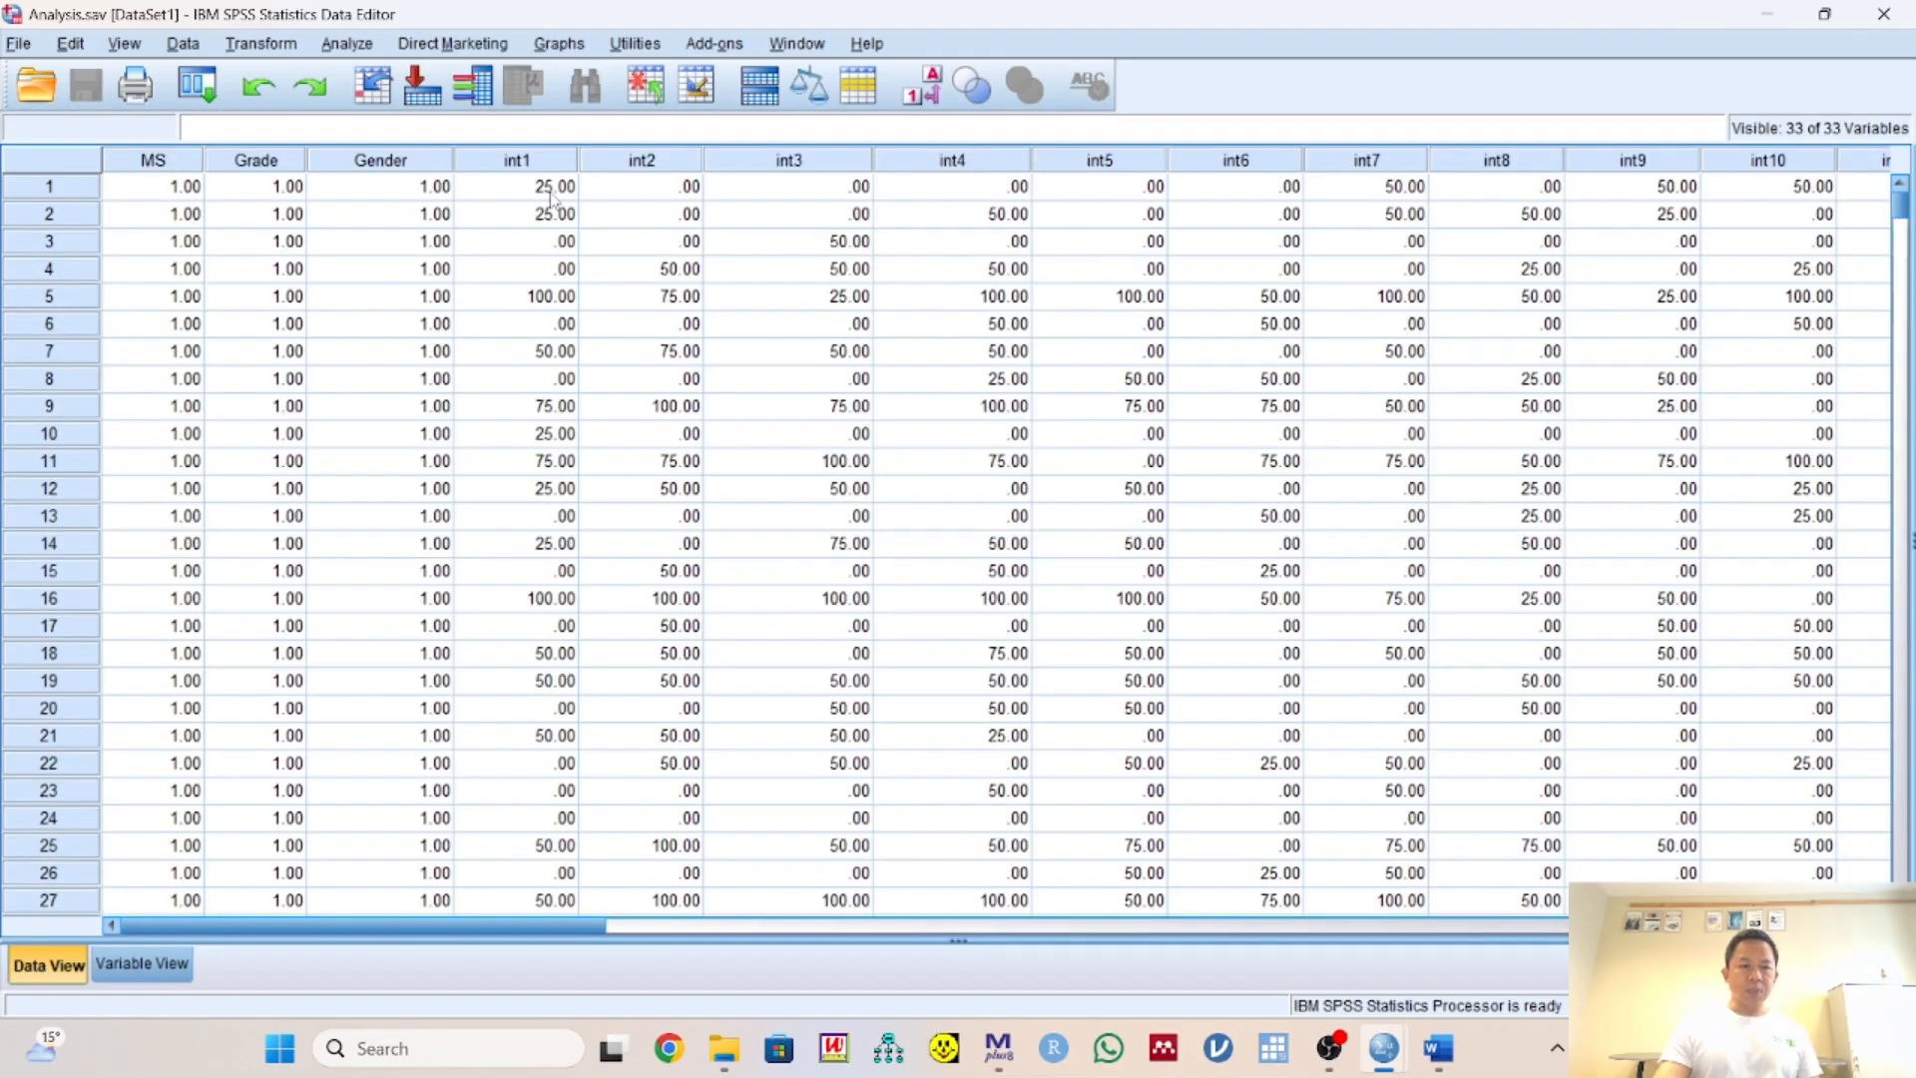
left_click(544, 163)
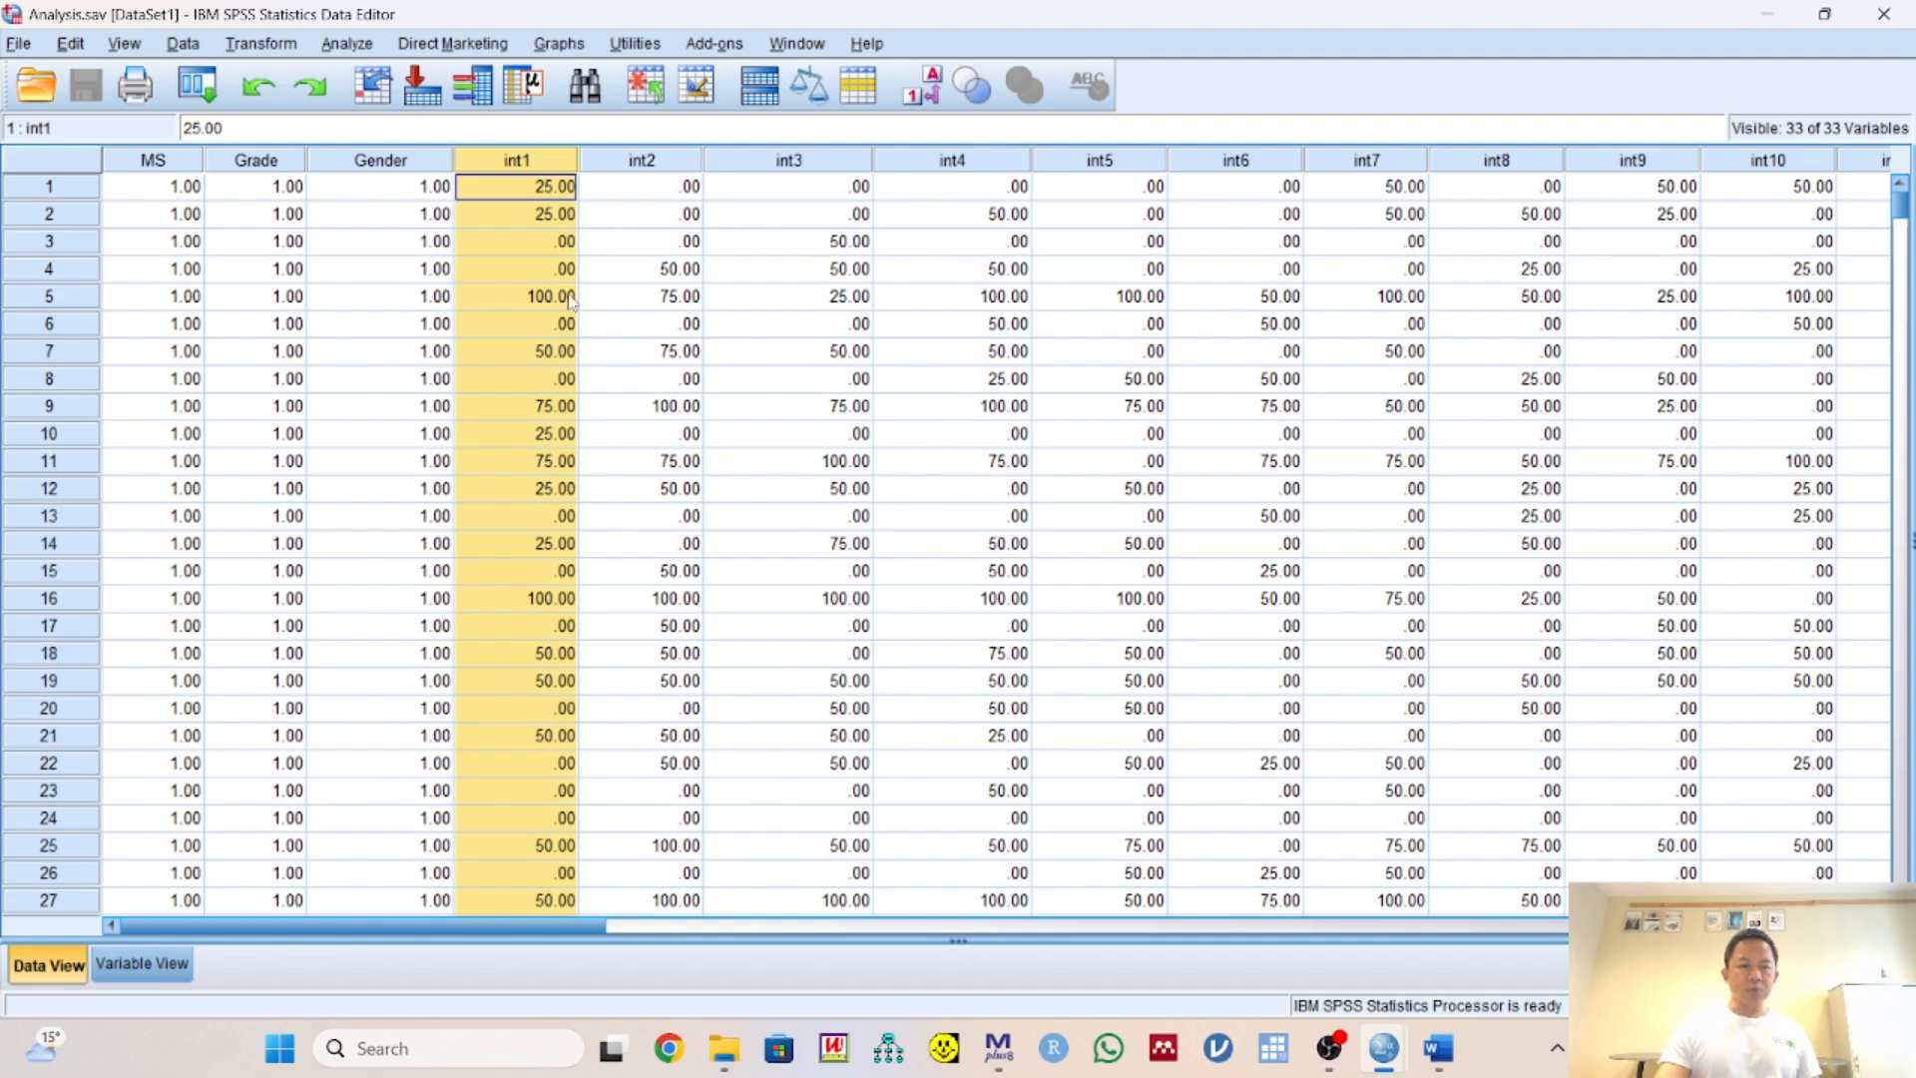
left_click(155, 970)
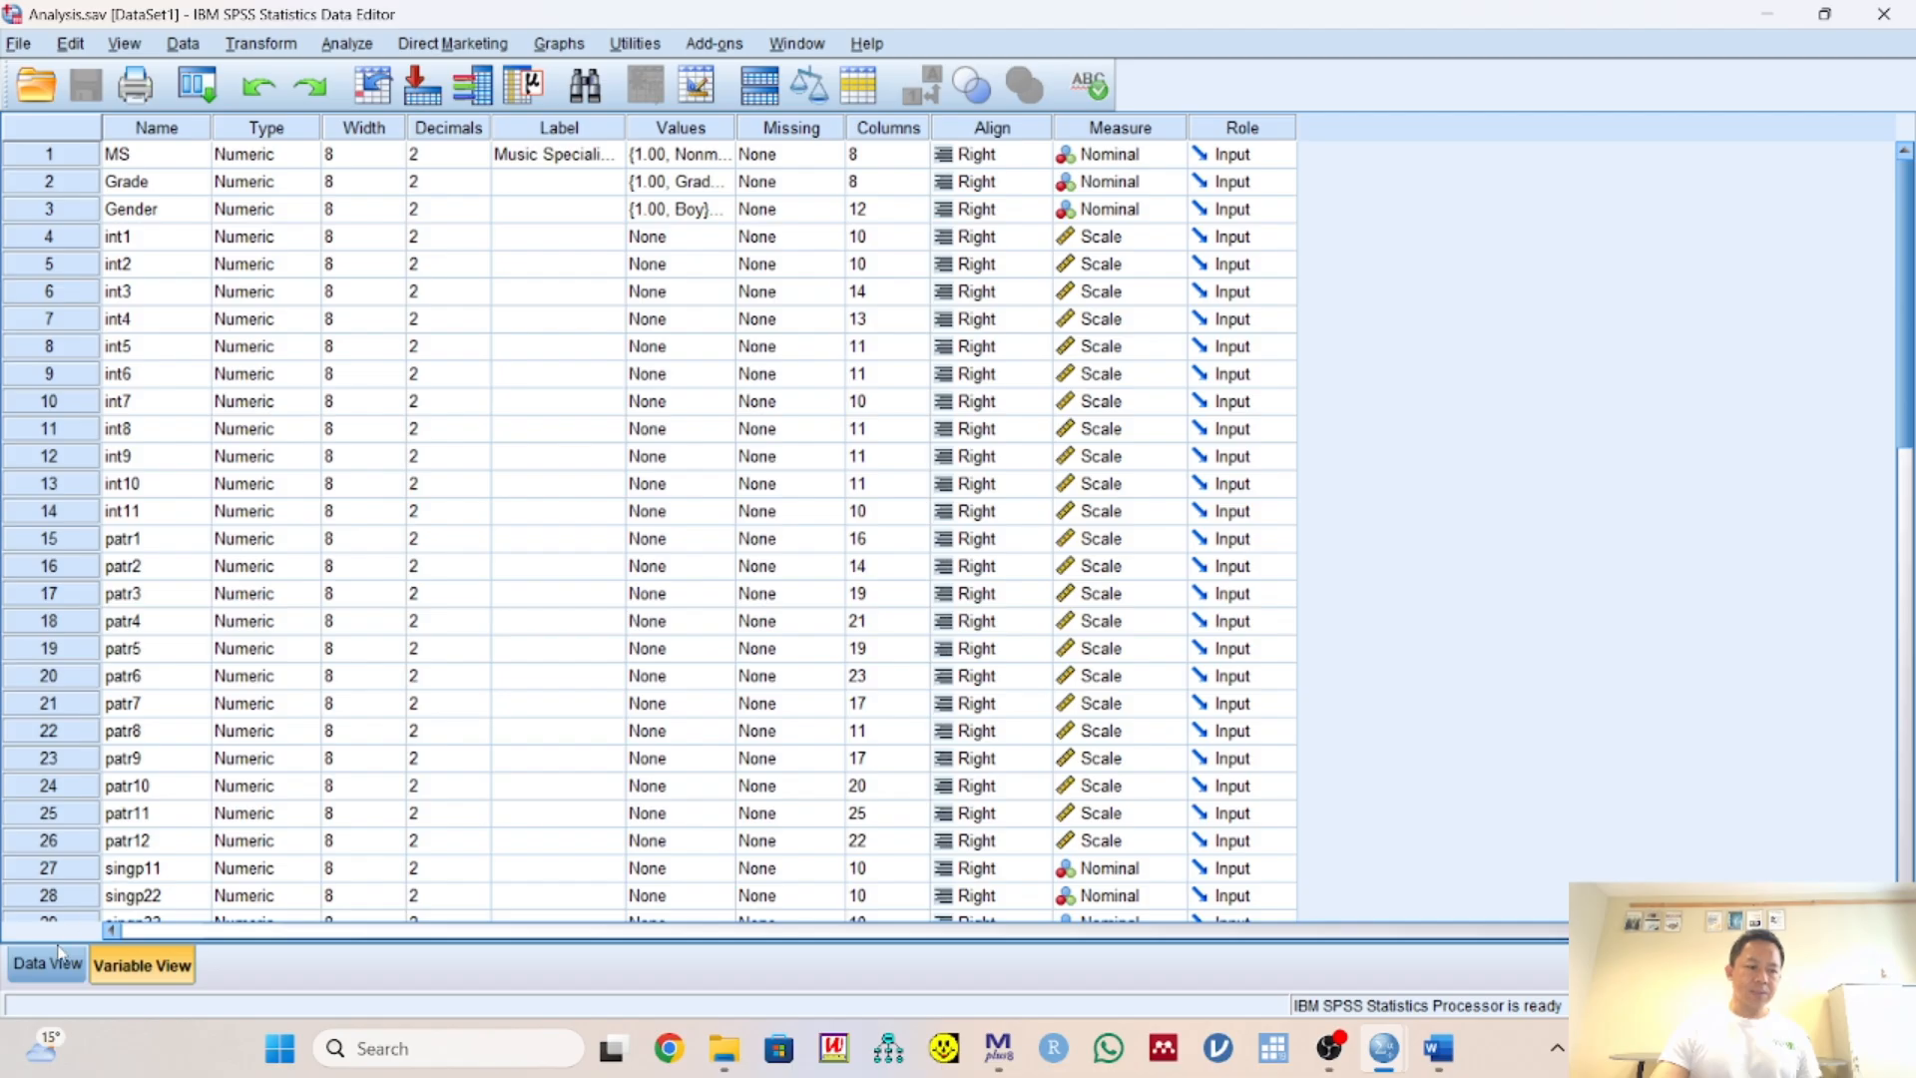
left_click(45, 973)
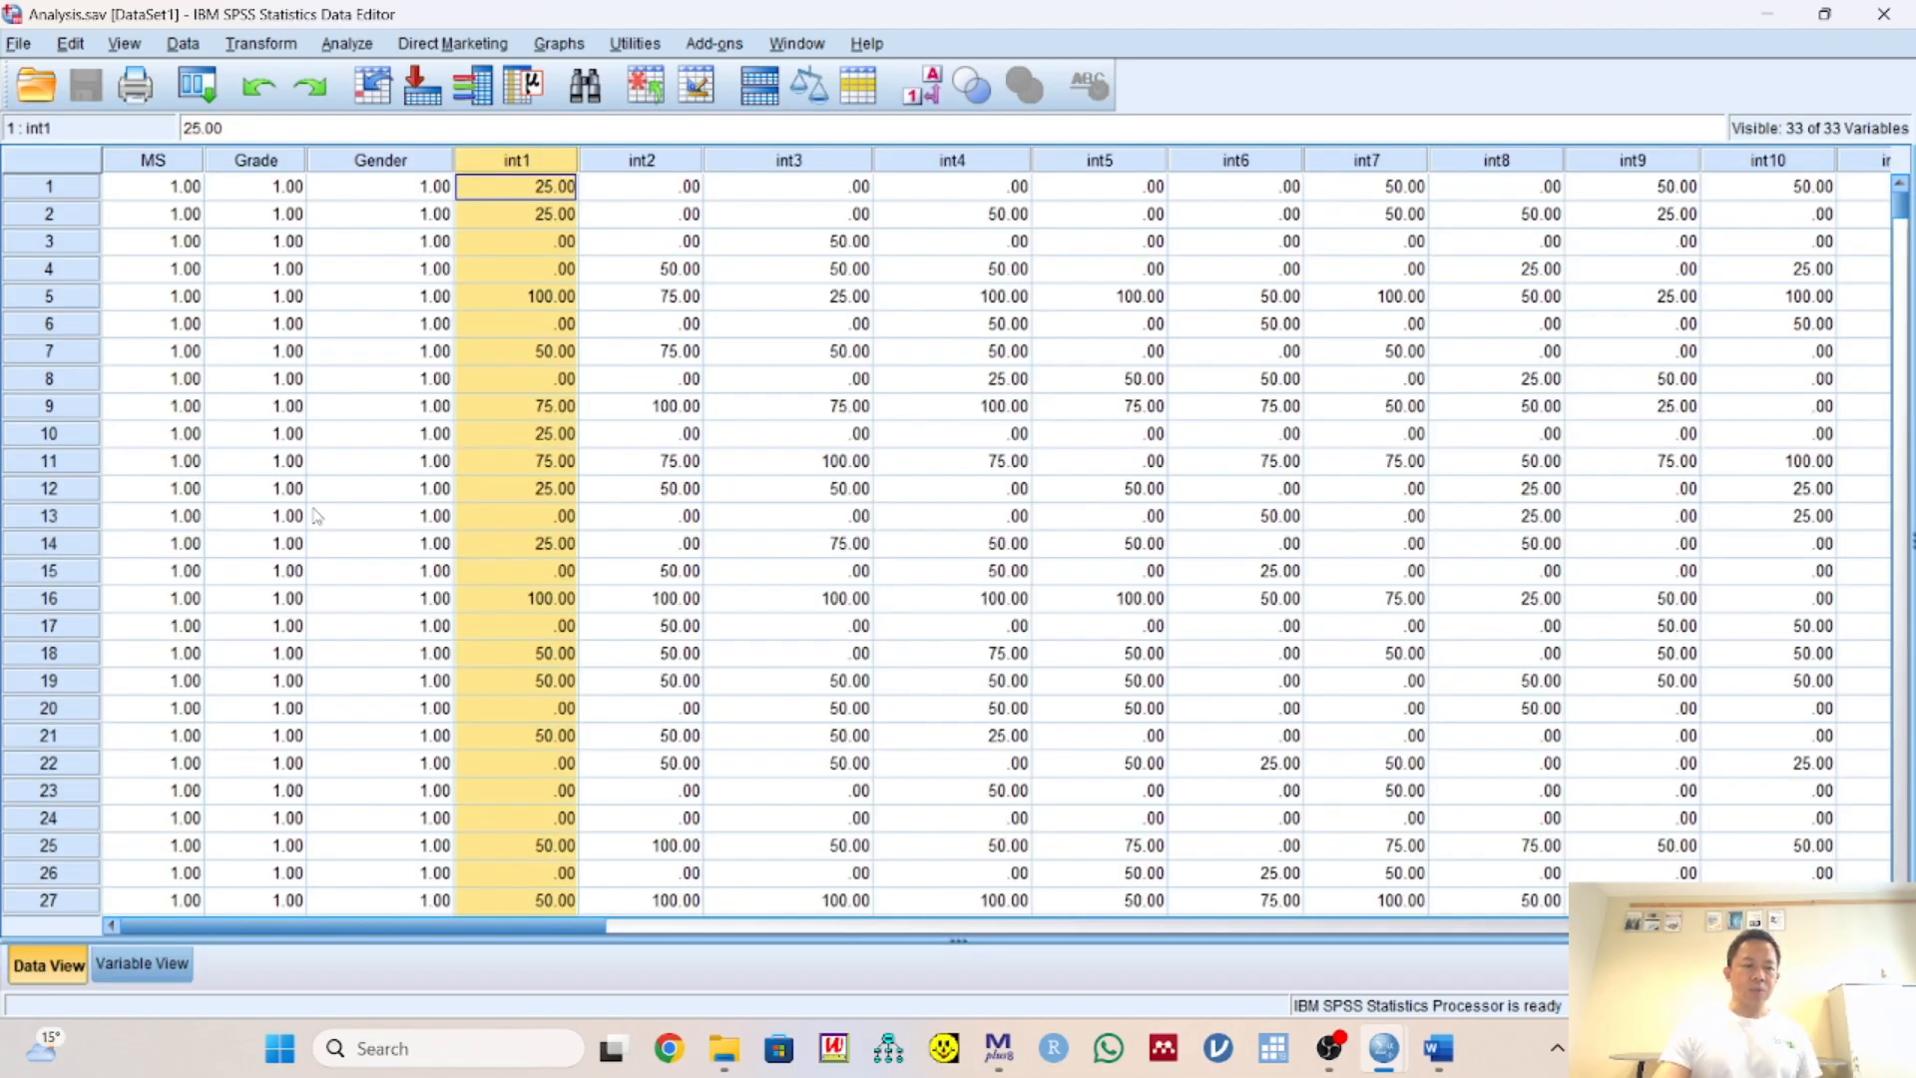
In the variable definitions, set the number of decimals to 0 for MS, Grade and Gender
left_click(142, 963)
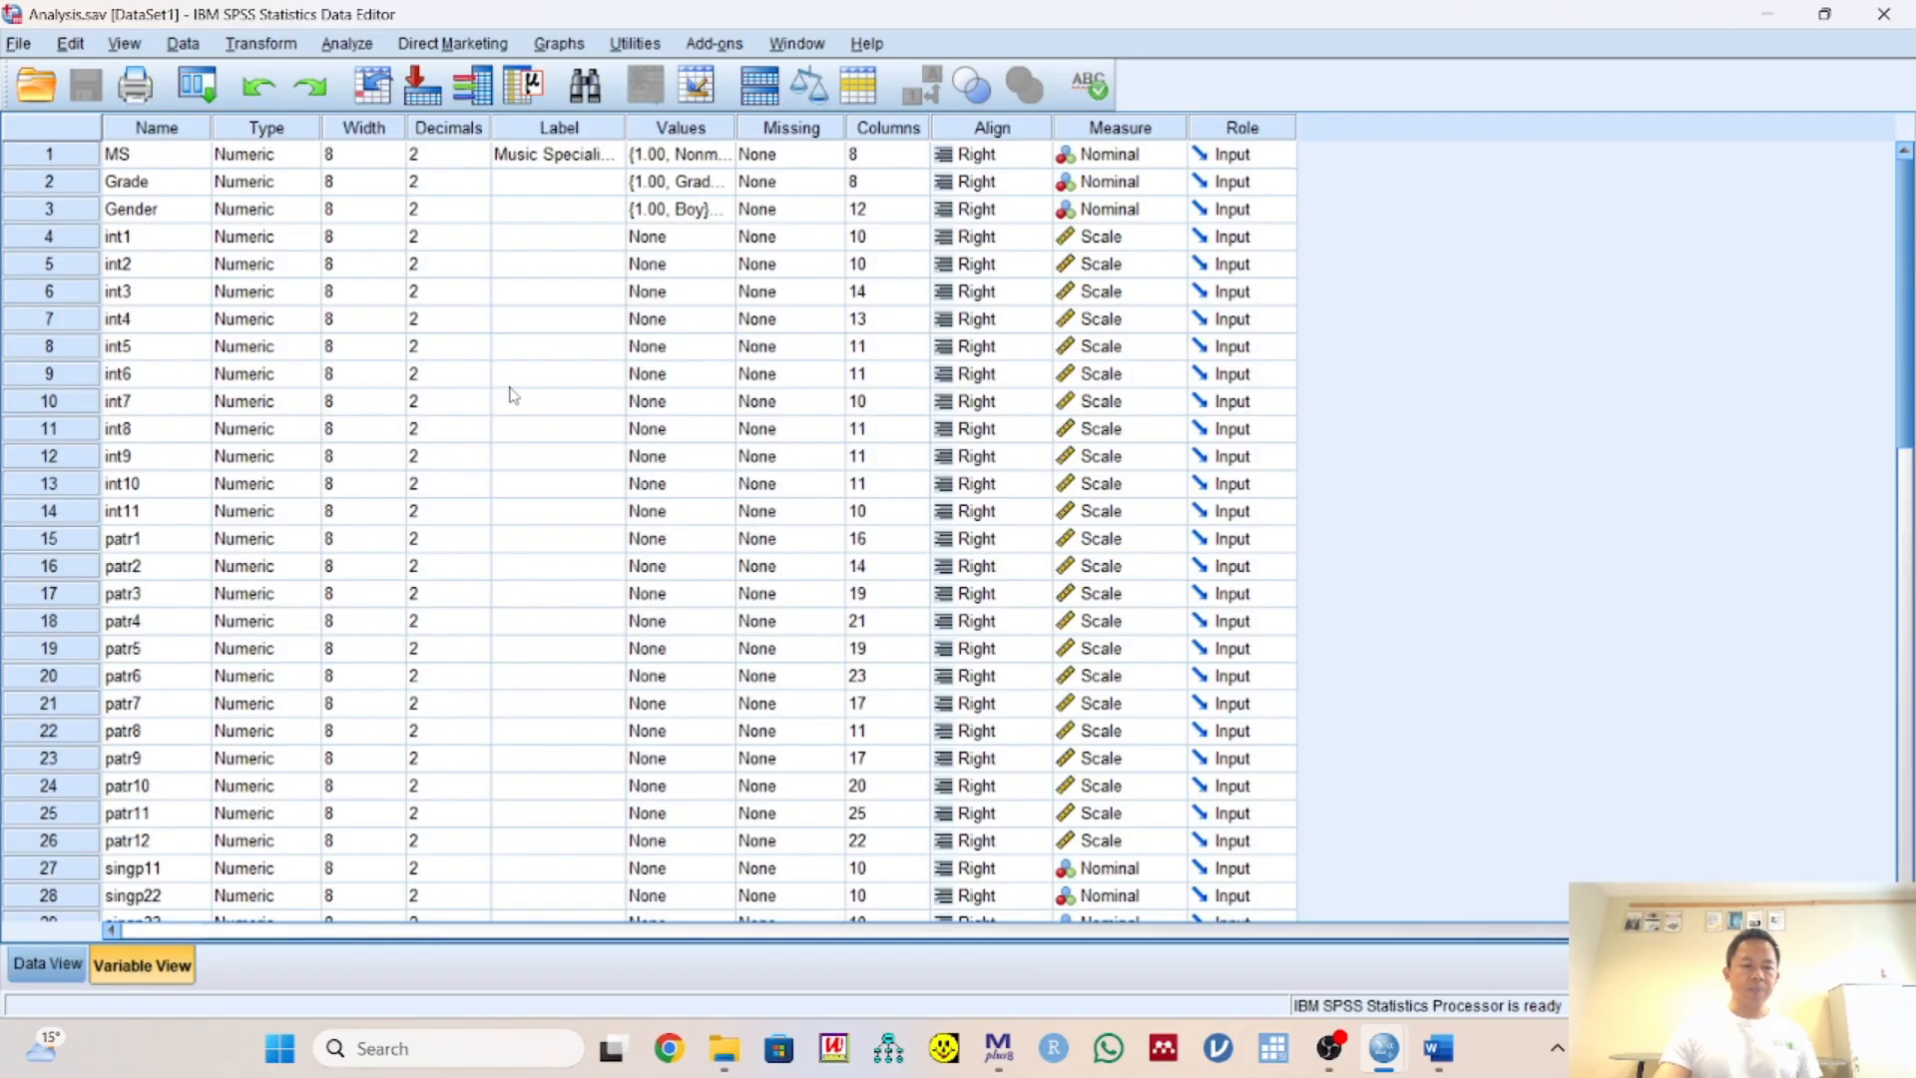
left_click(482, 163)
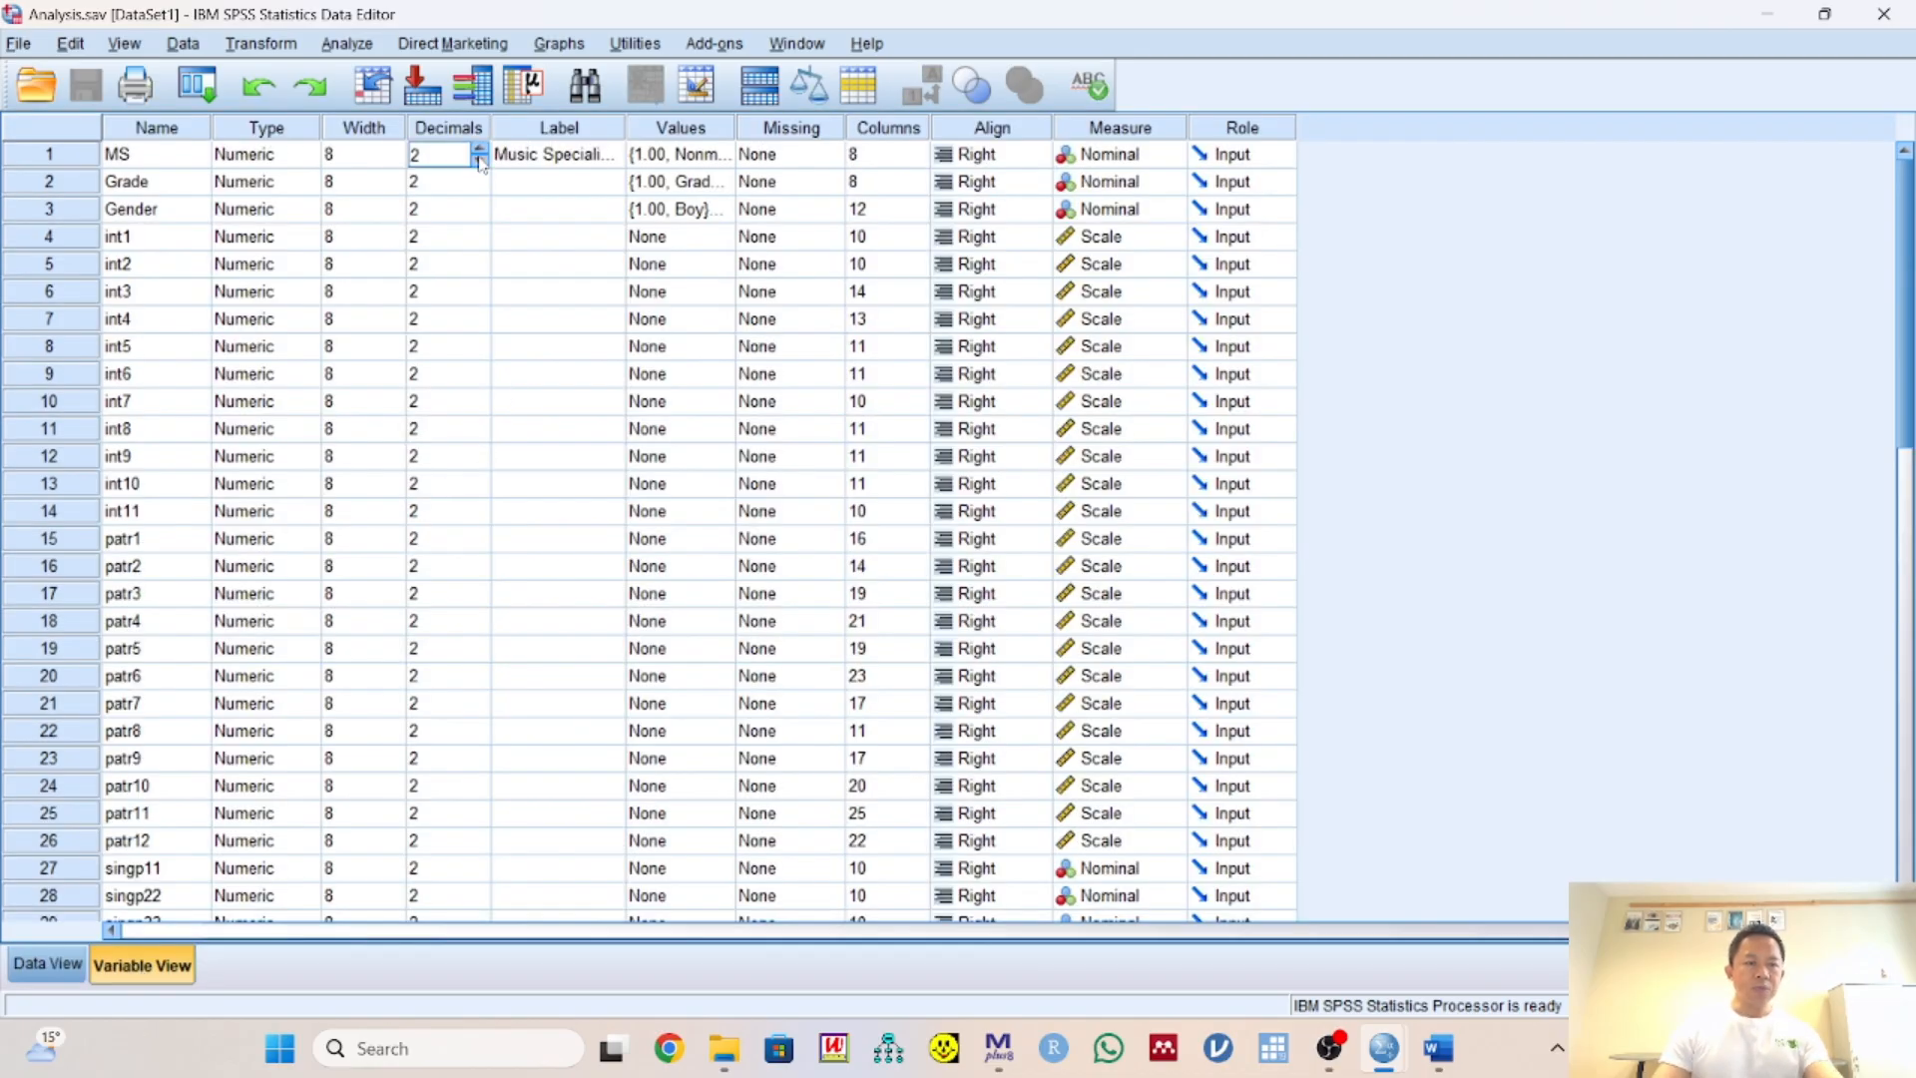
left_click(480, 161)
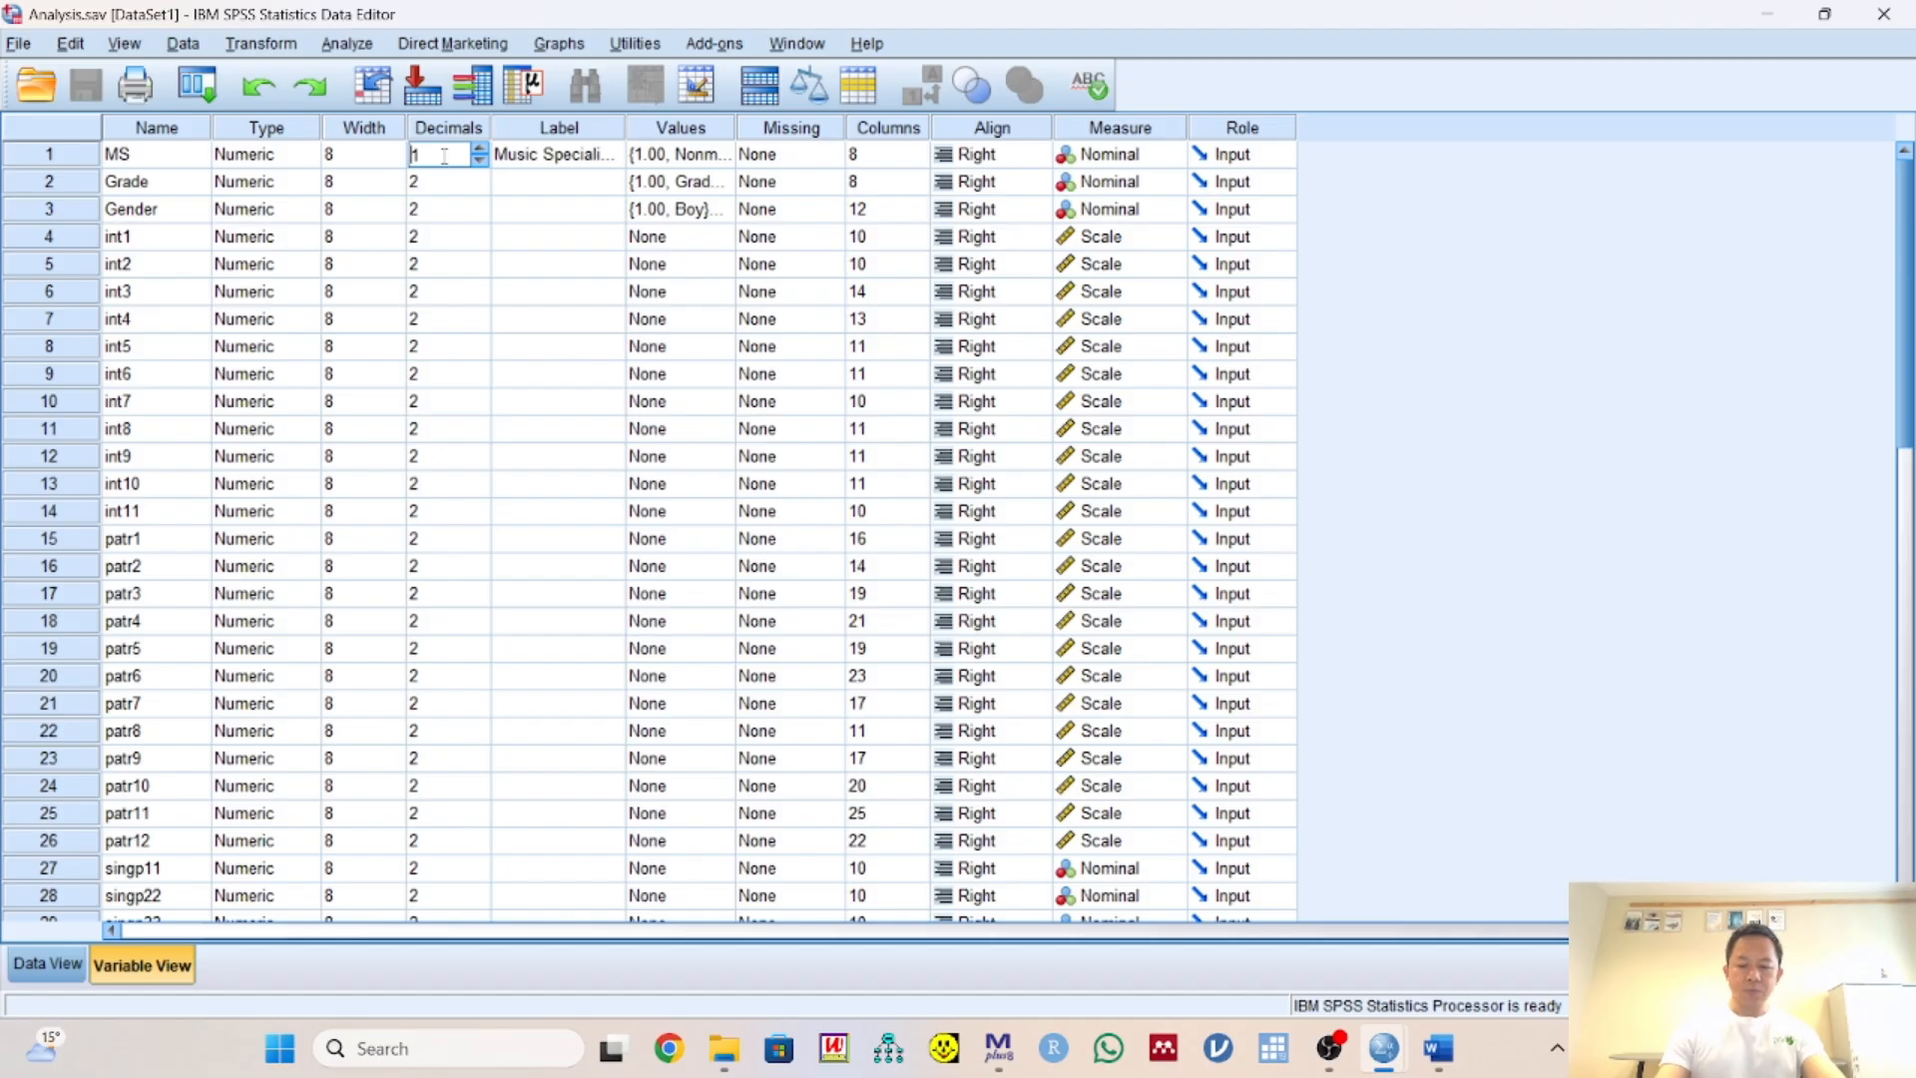
key("BackSpace")
type("0")
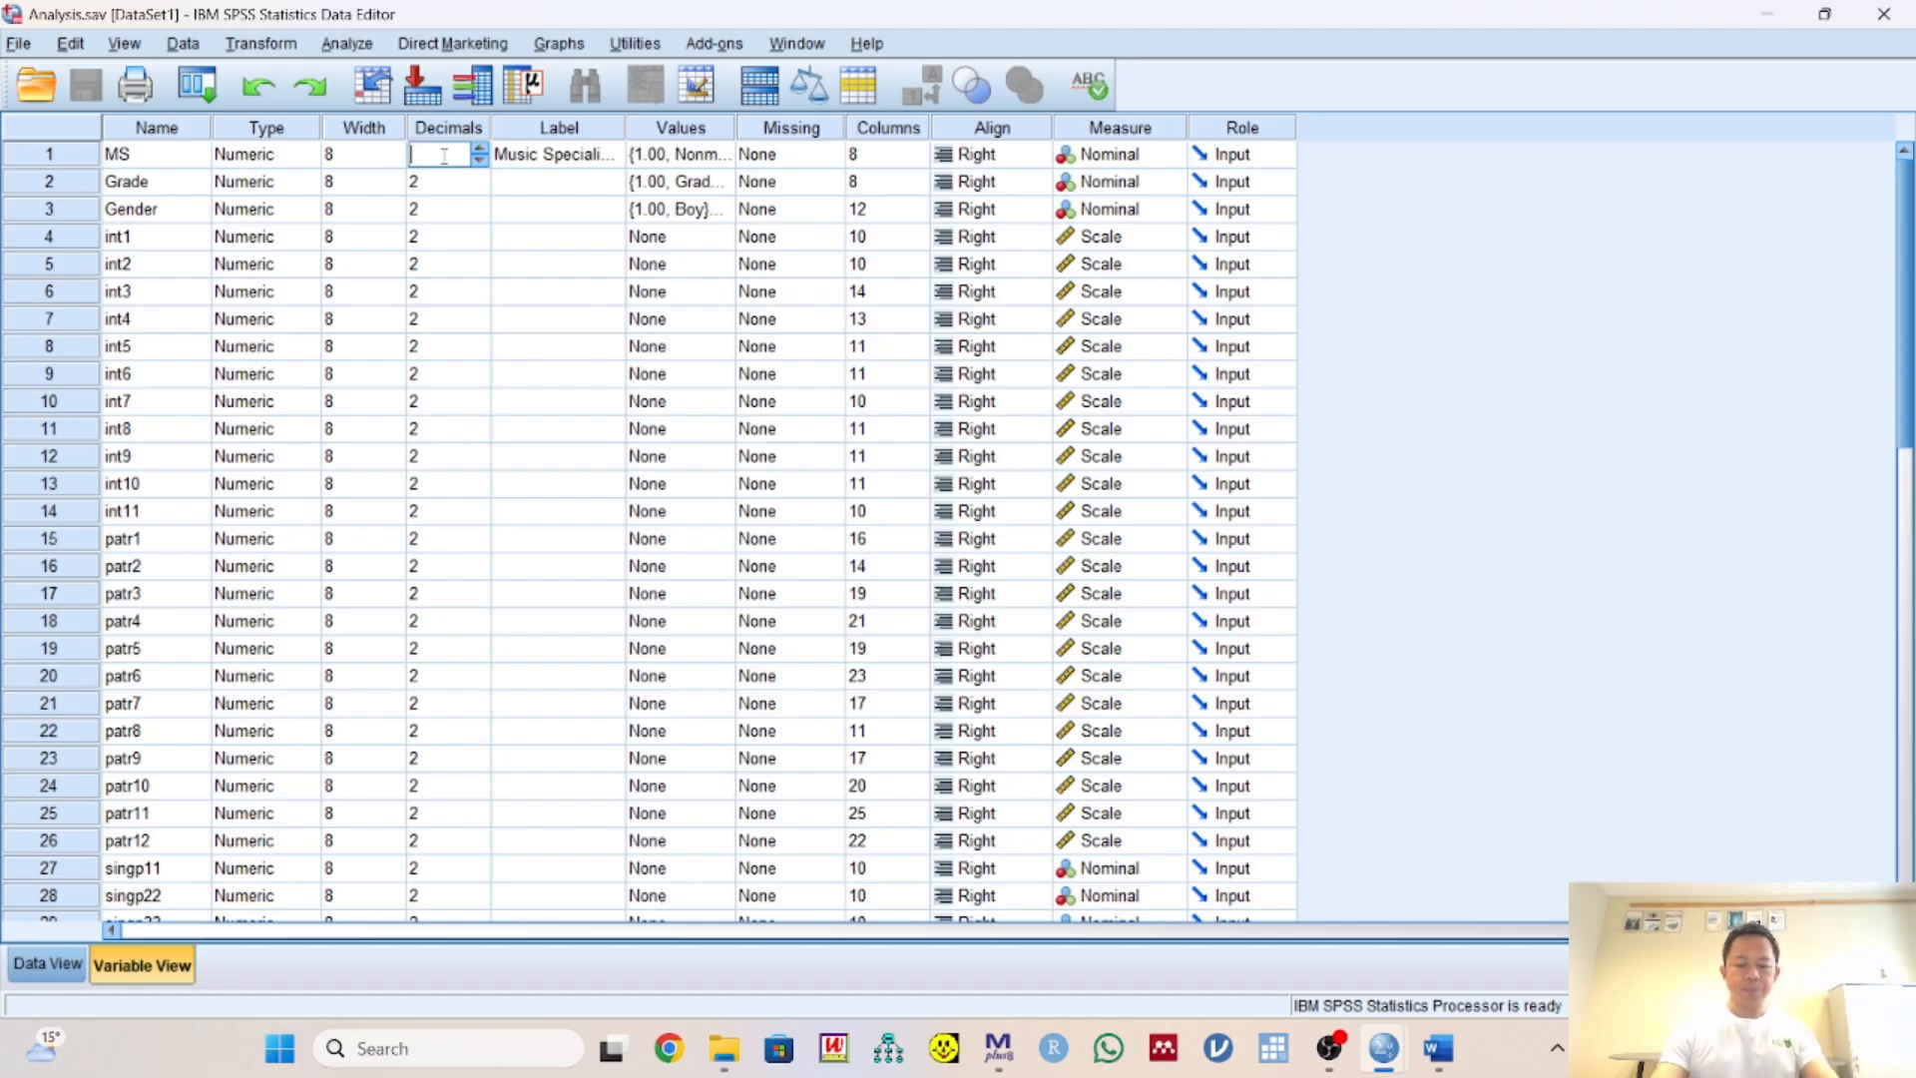
key("Return")
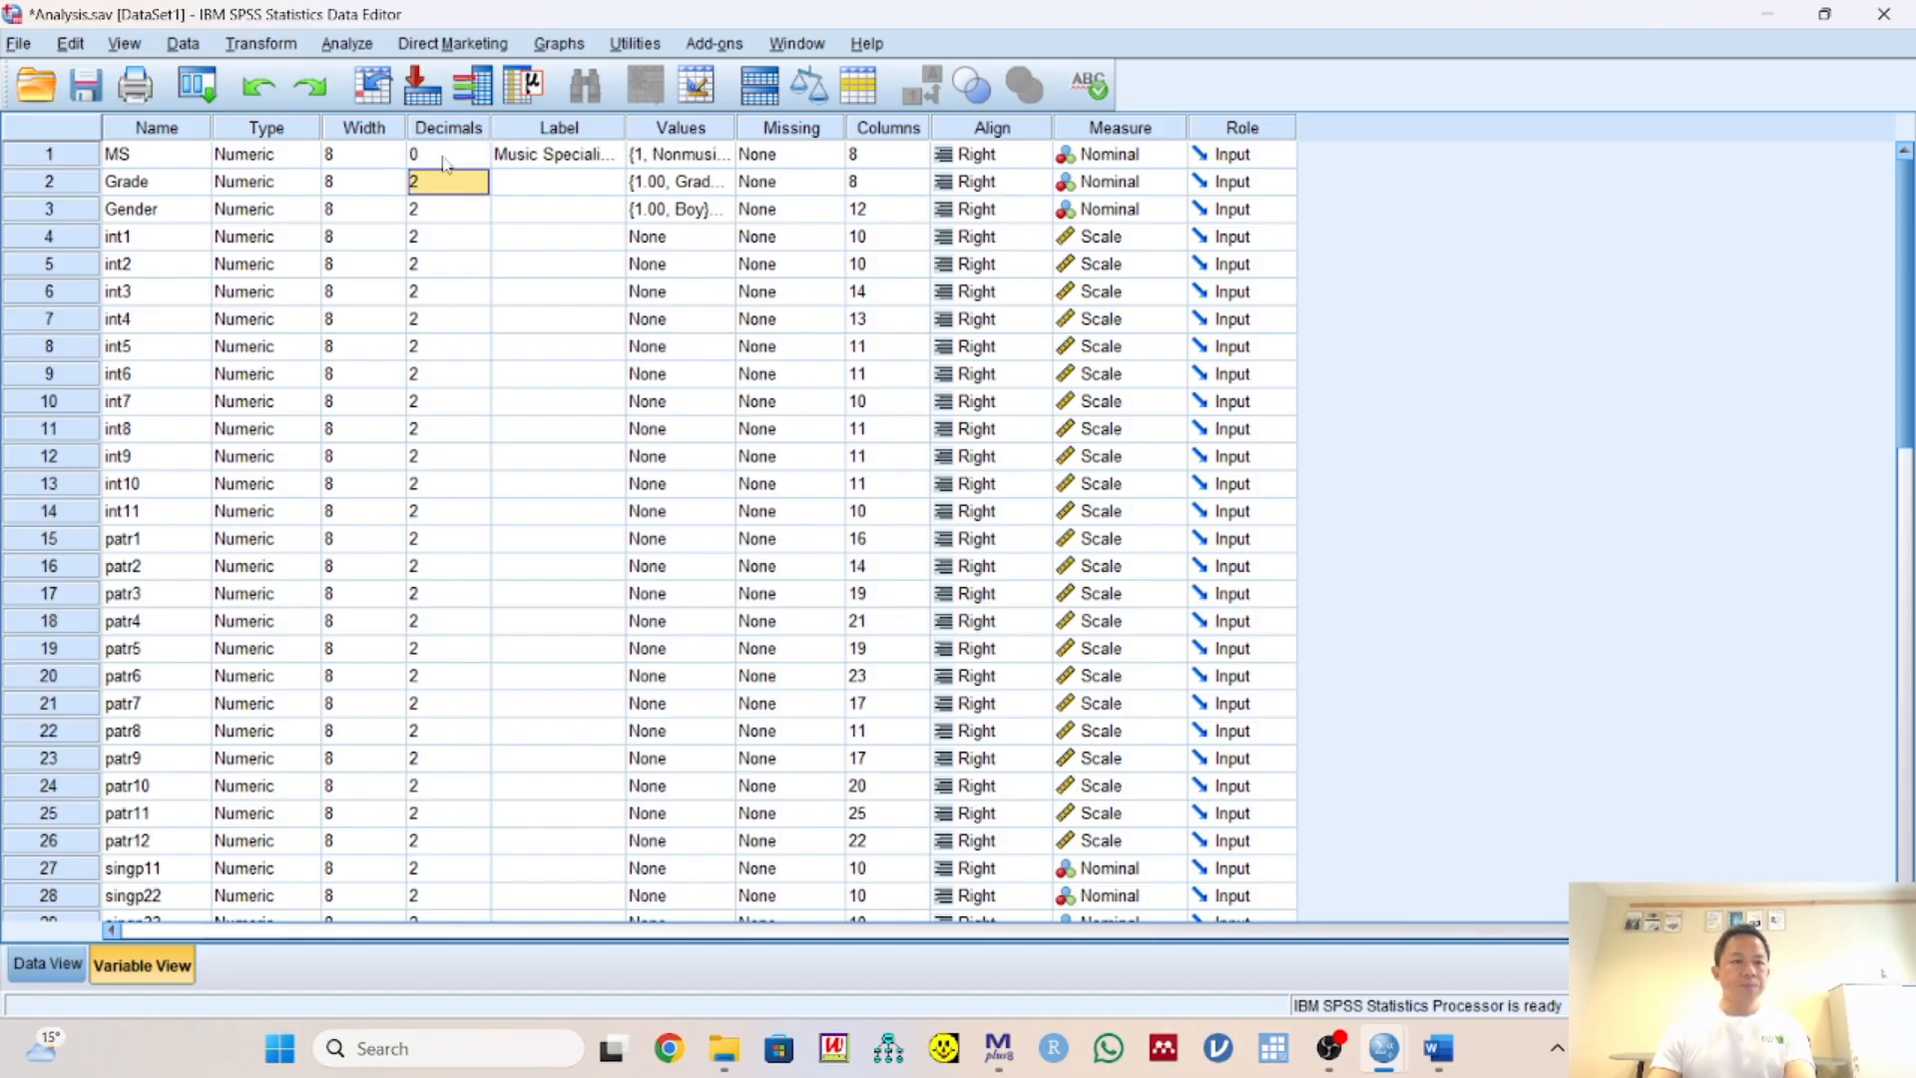
type("0")
key("Return")
type("0")
key("Return")
Set the number of decimals to 0 for the variables int1 through int10
type("0")
key("Return")
type("0")
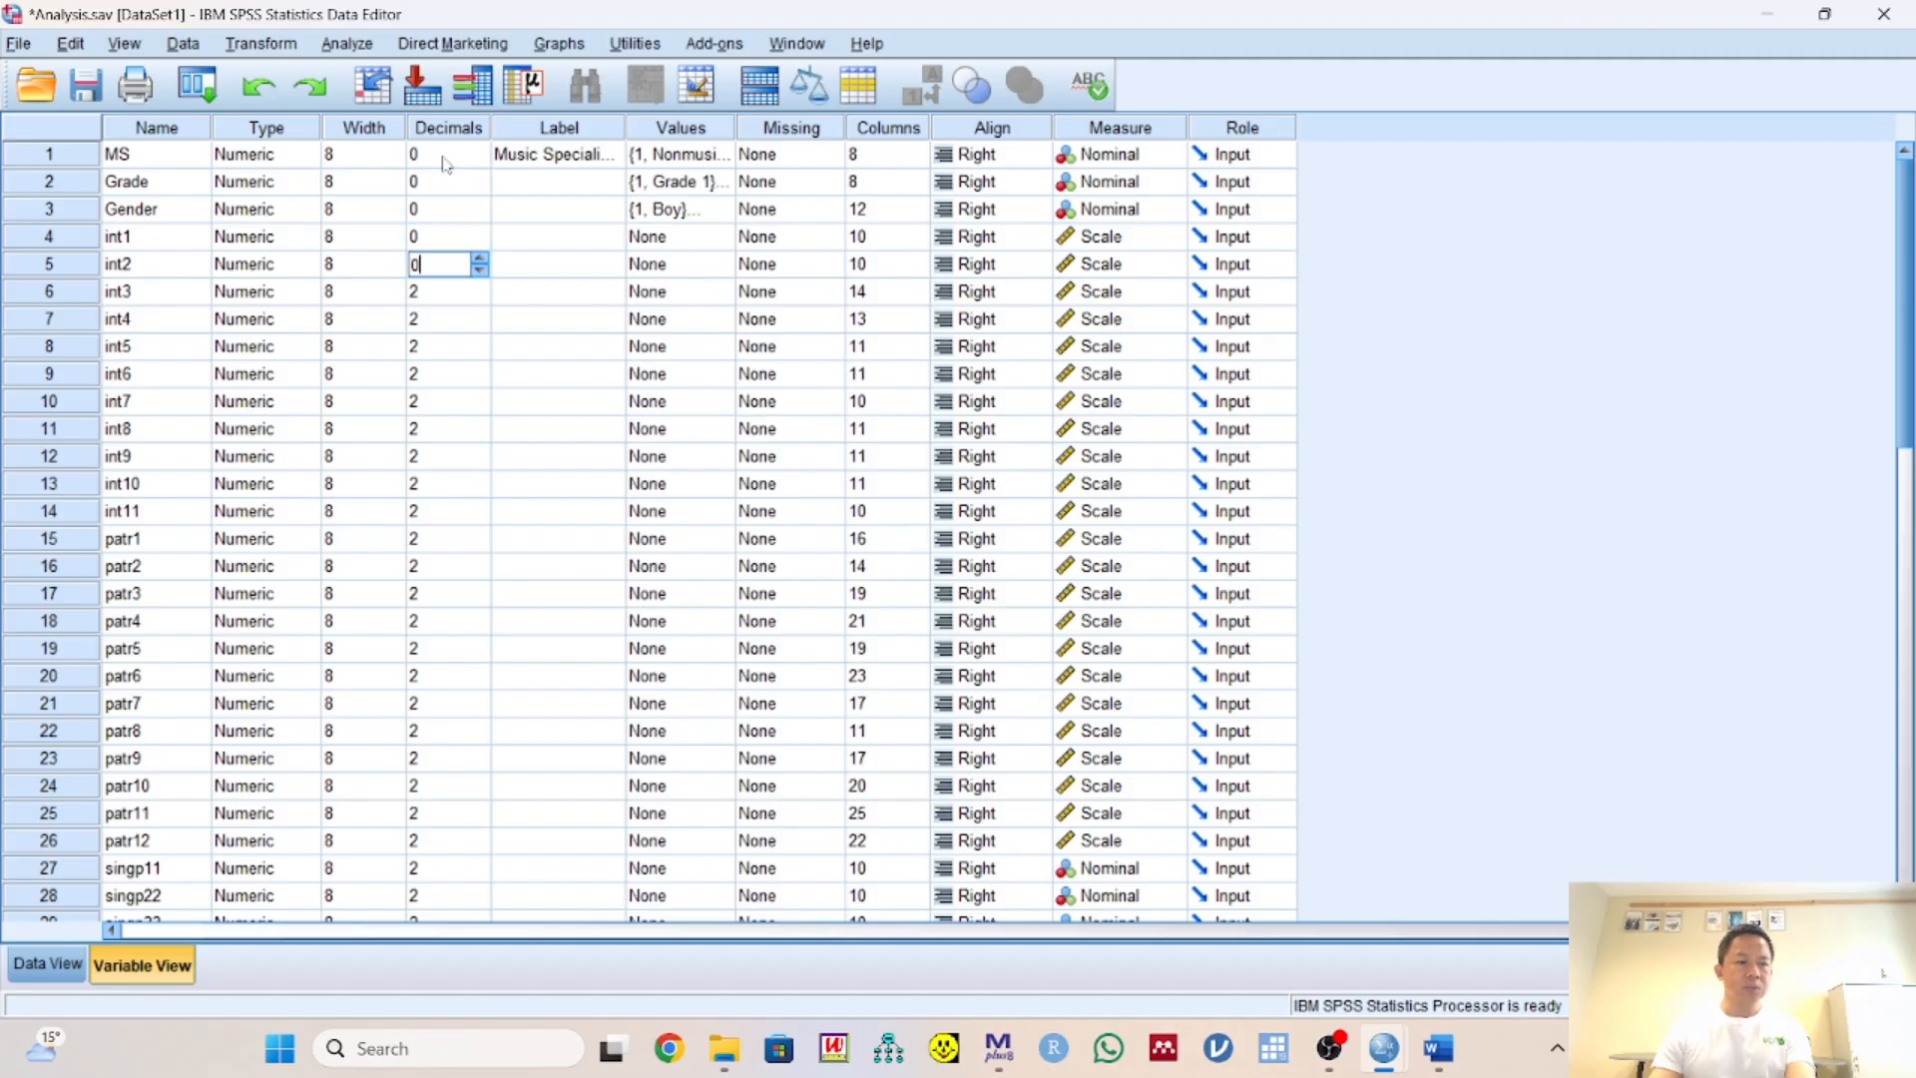
key("Return")
type("0")
key("Return")
key("0")
key("Return")
type("0")
key("Return")
type("0")
key("Return")
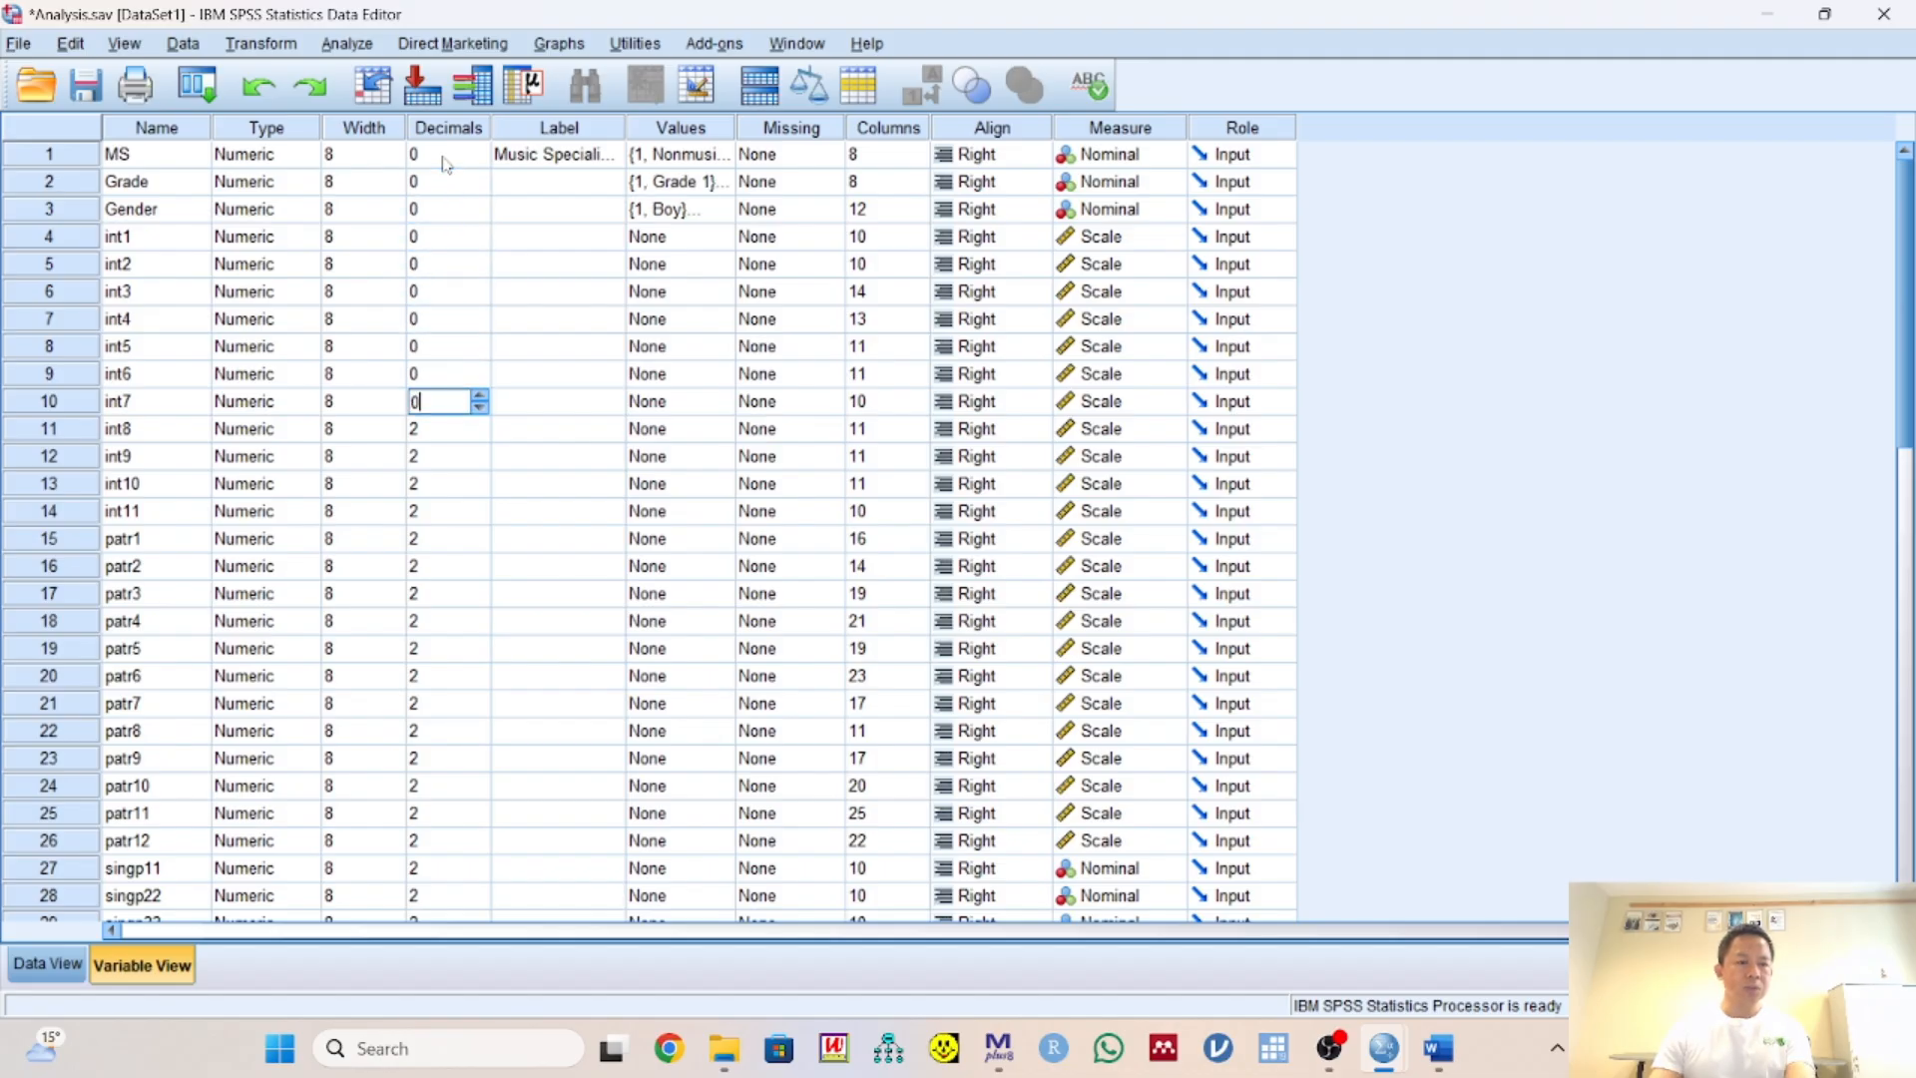
key("0")
key("Return")
key("0")
key("Return")
type("0")
key("Return")
key("0")
key("Return")
Set the number of decimals to 0 for int11 and for patr1, patr2 and patr3
key("0")
key("Return")
key("0")
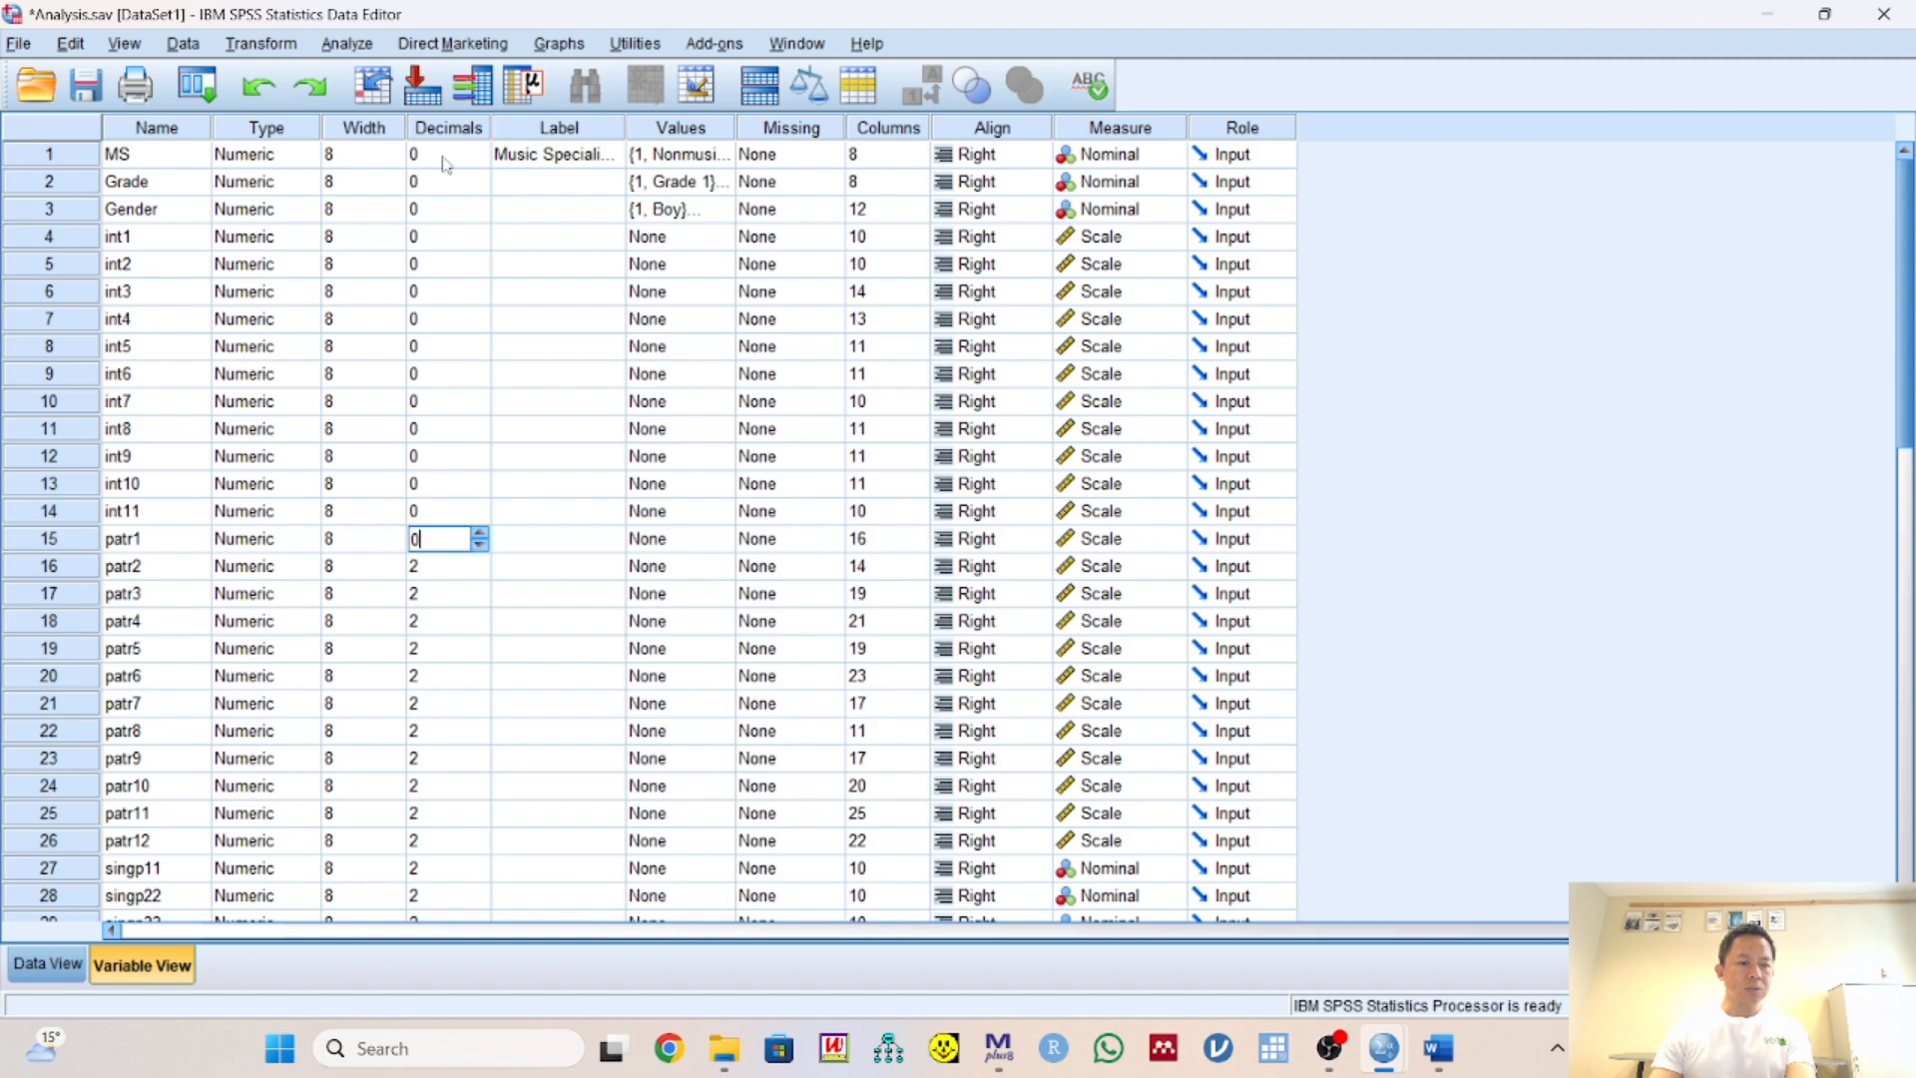
key("Return")
key("0")
key("Return")
key("0")
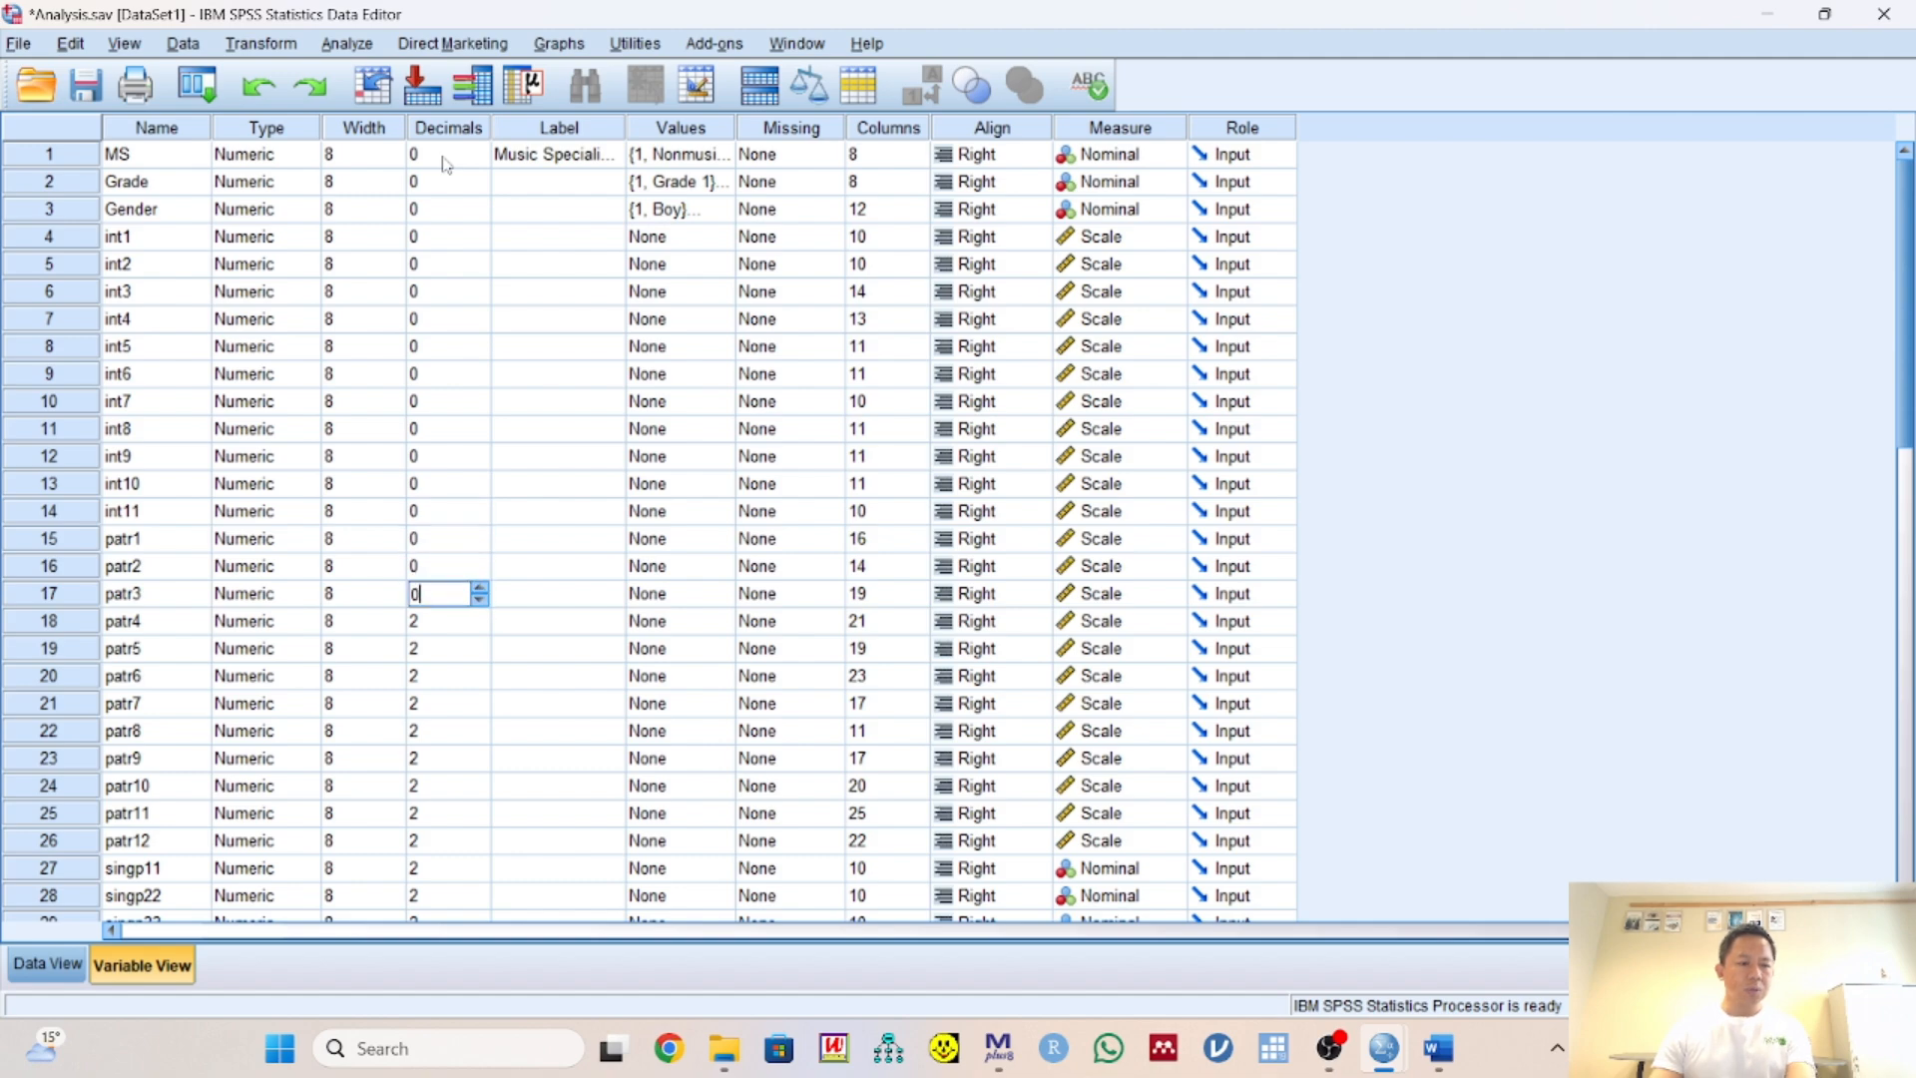
key("Up")
type("0")
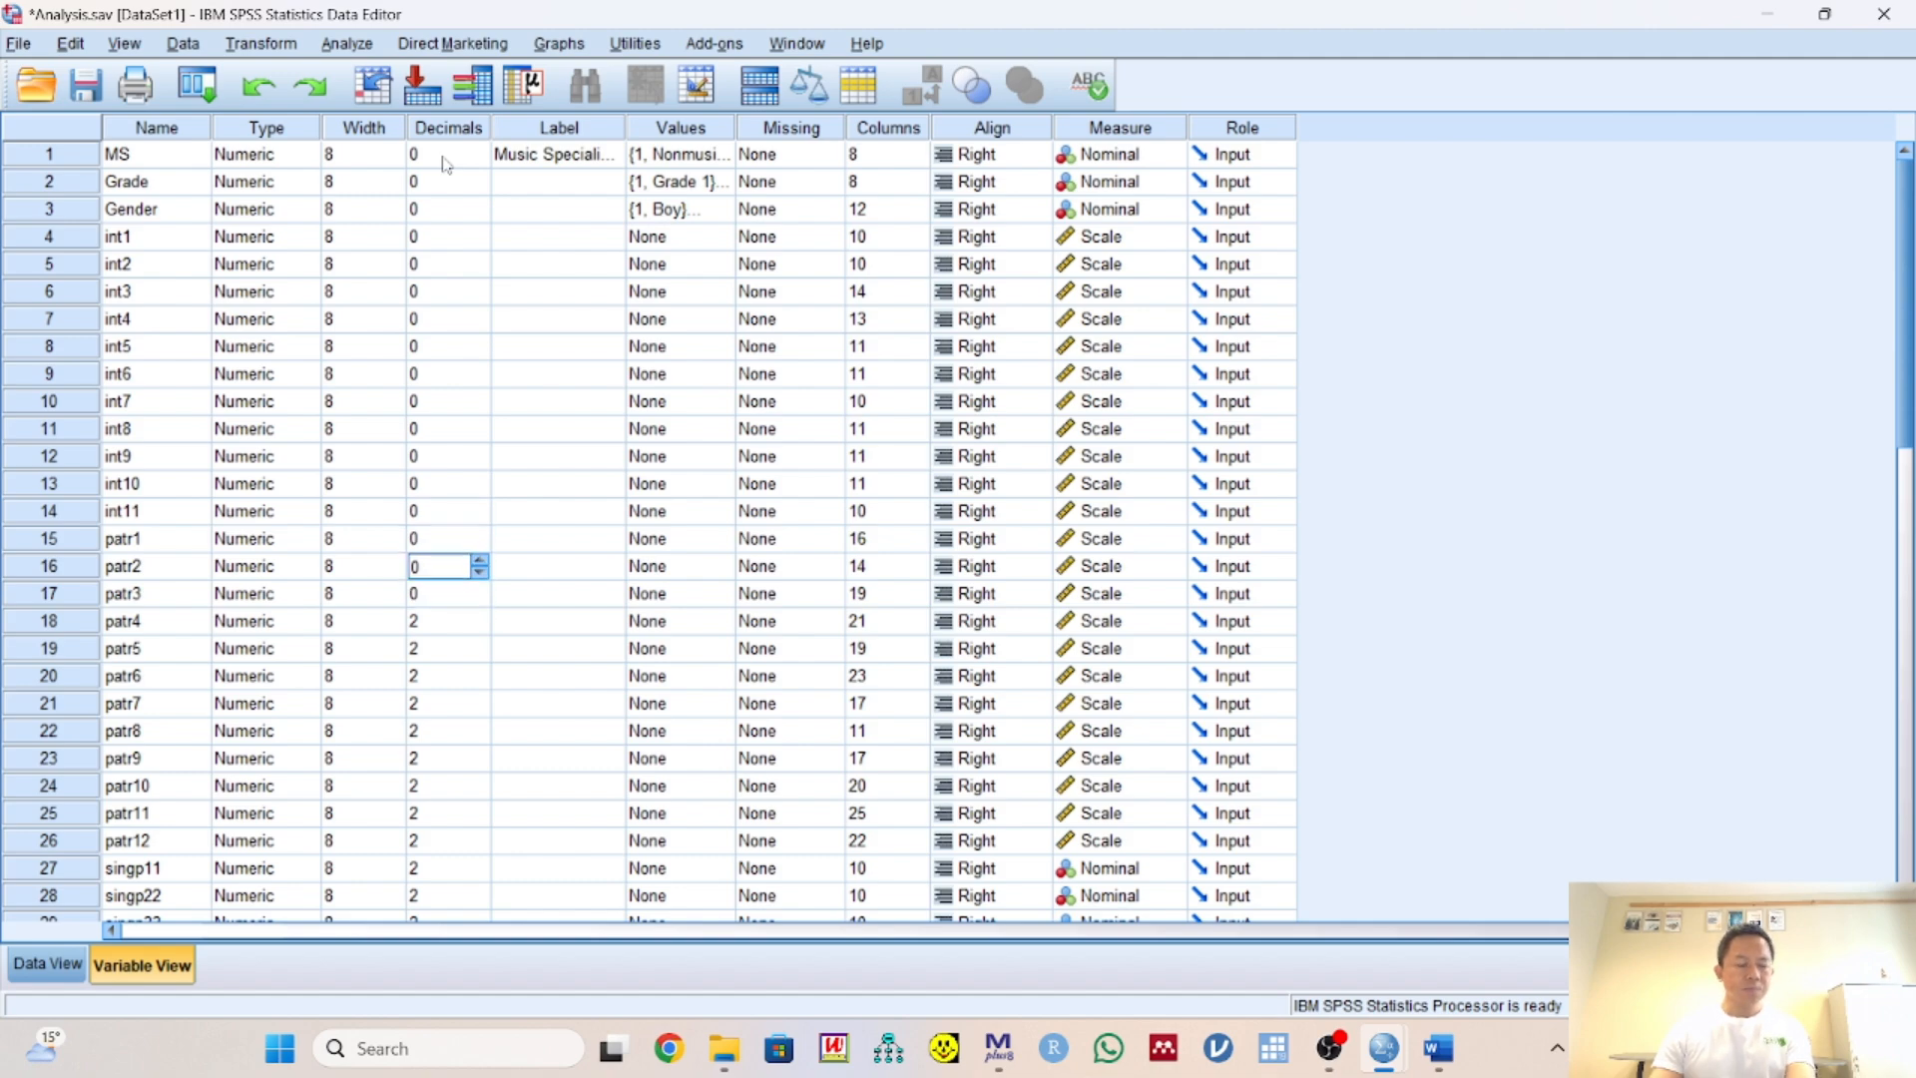
Undo the latest decimals changes on the patr variables and int11, and enter 2 decimals for patr2
left_click(256, 86)
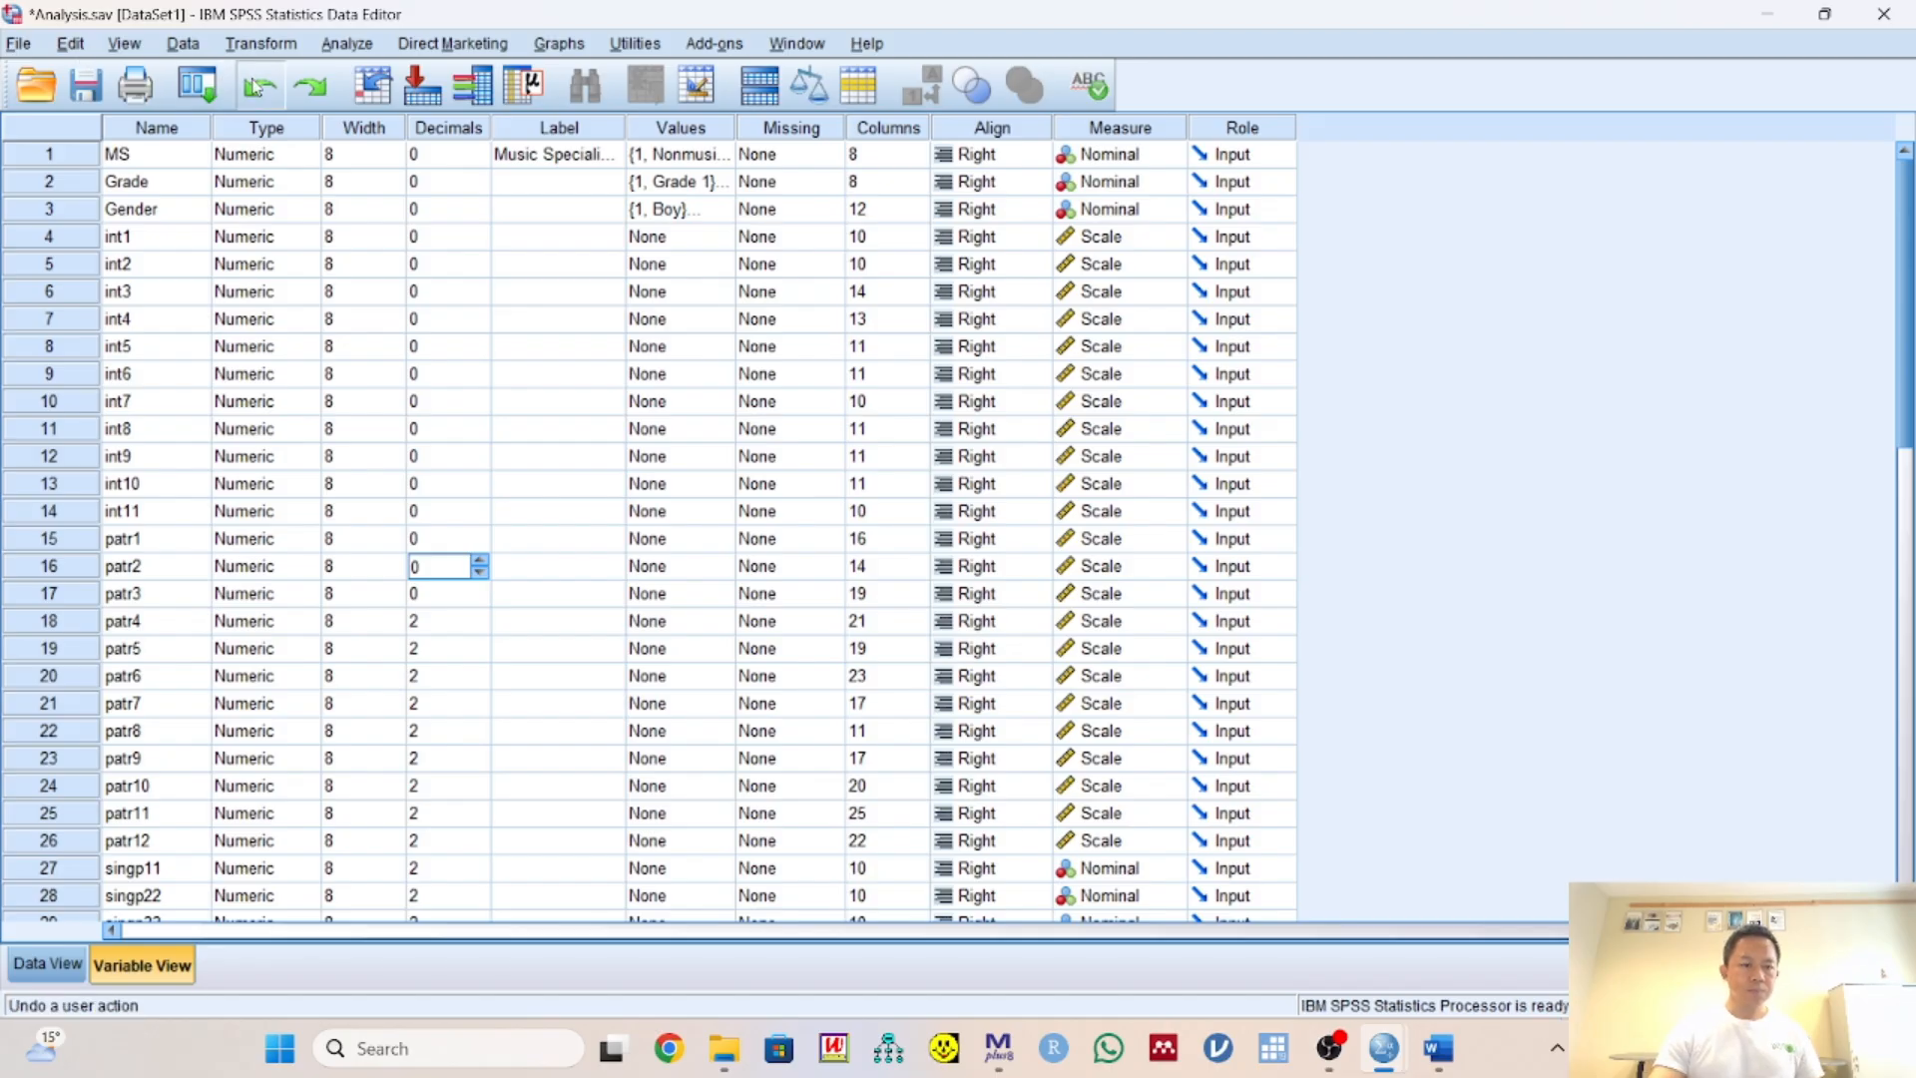
left_click(255, 86)
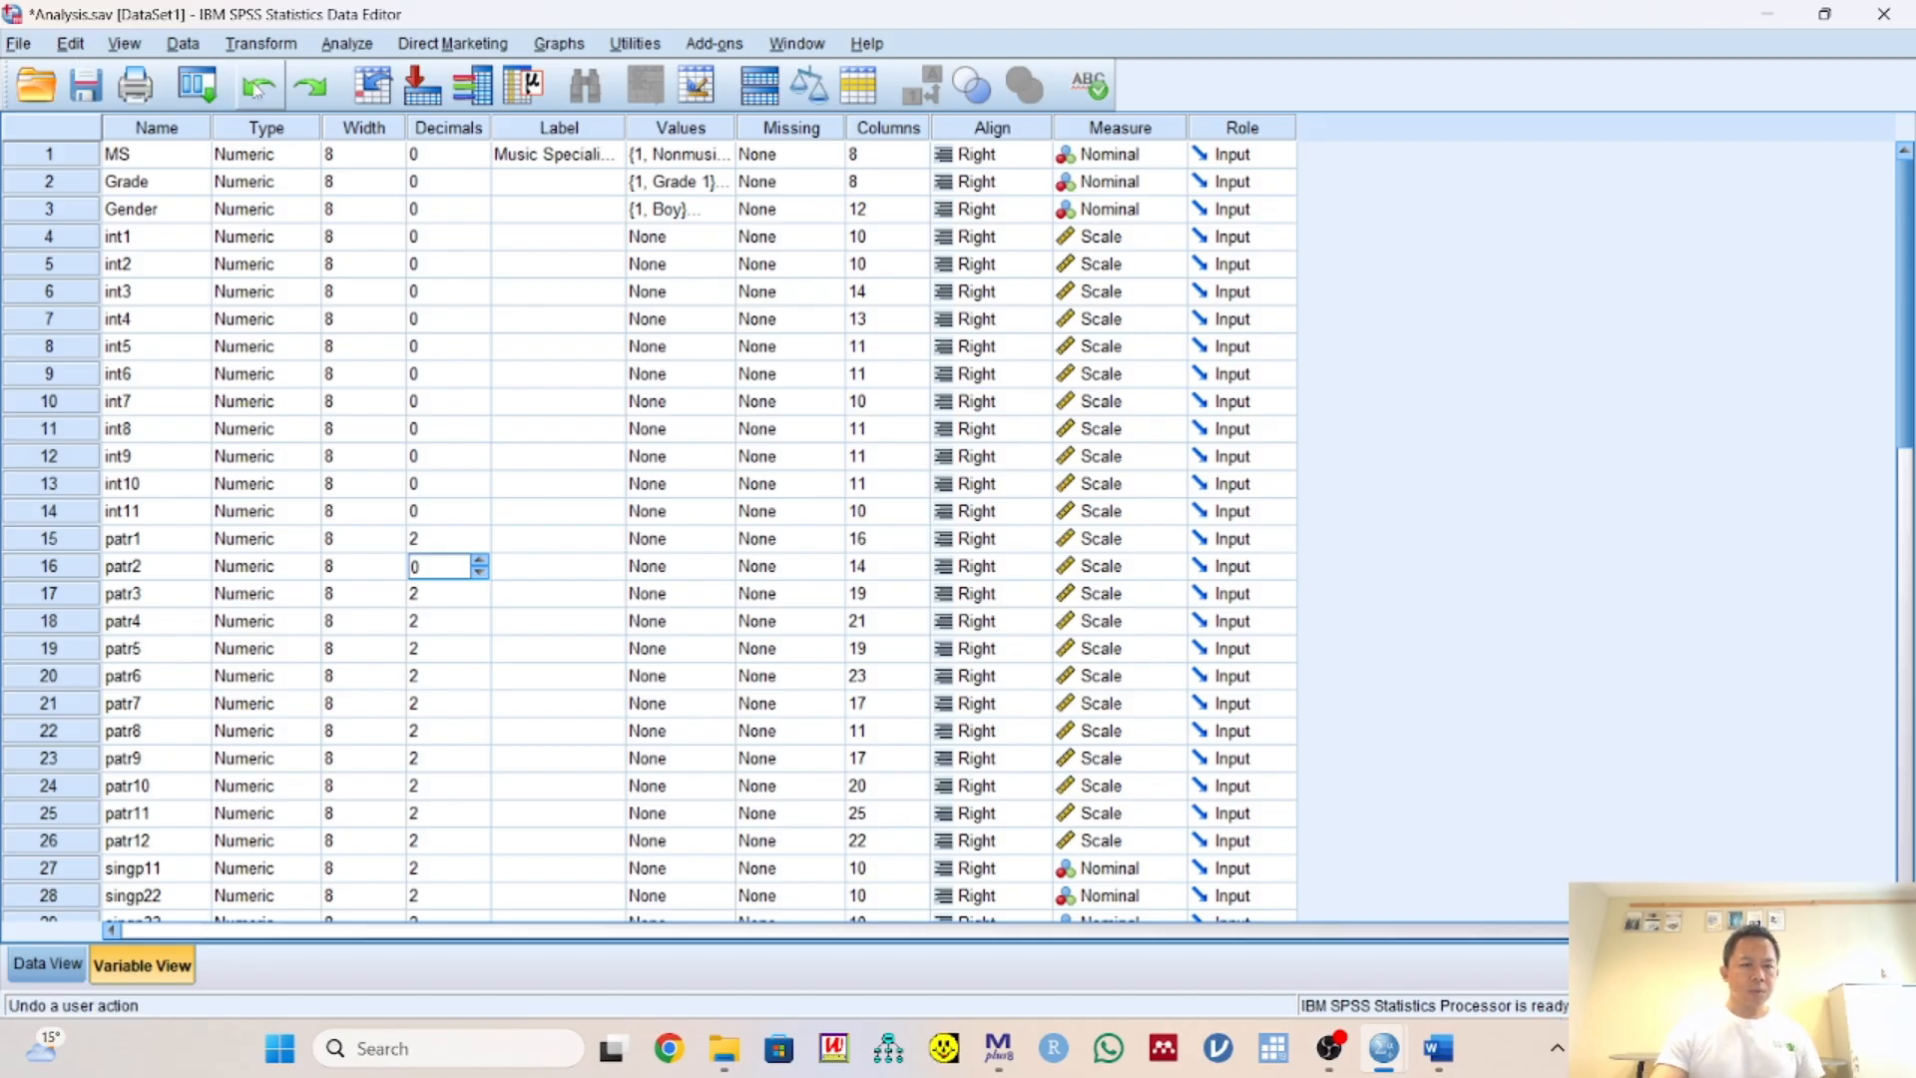
left_click(255, 86)
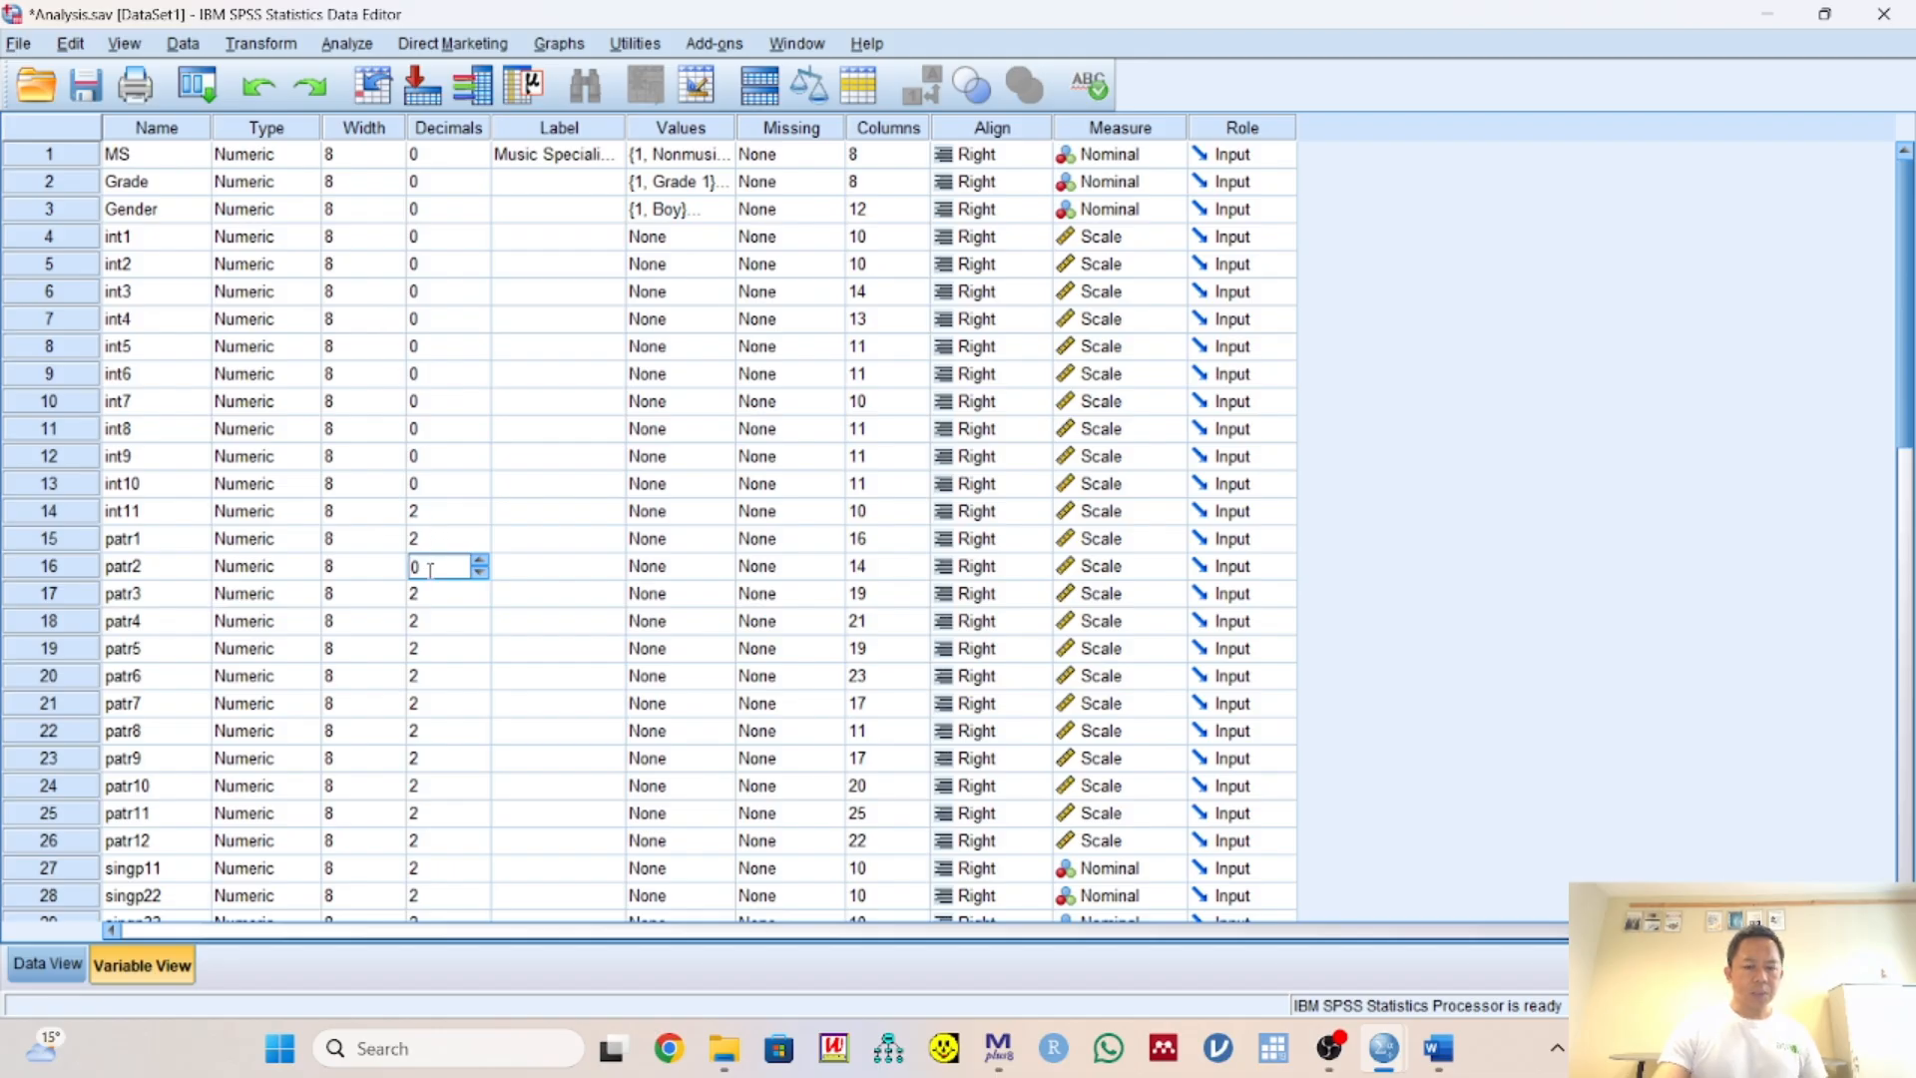
type("2")
Set the number of decimals to 0 for int11, leaving the edit with patr1's name selected
key("Up")
key("Up")
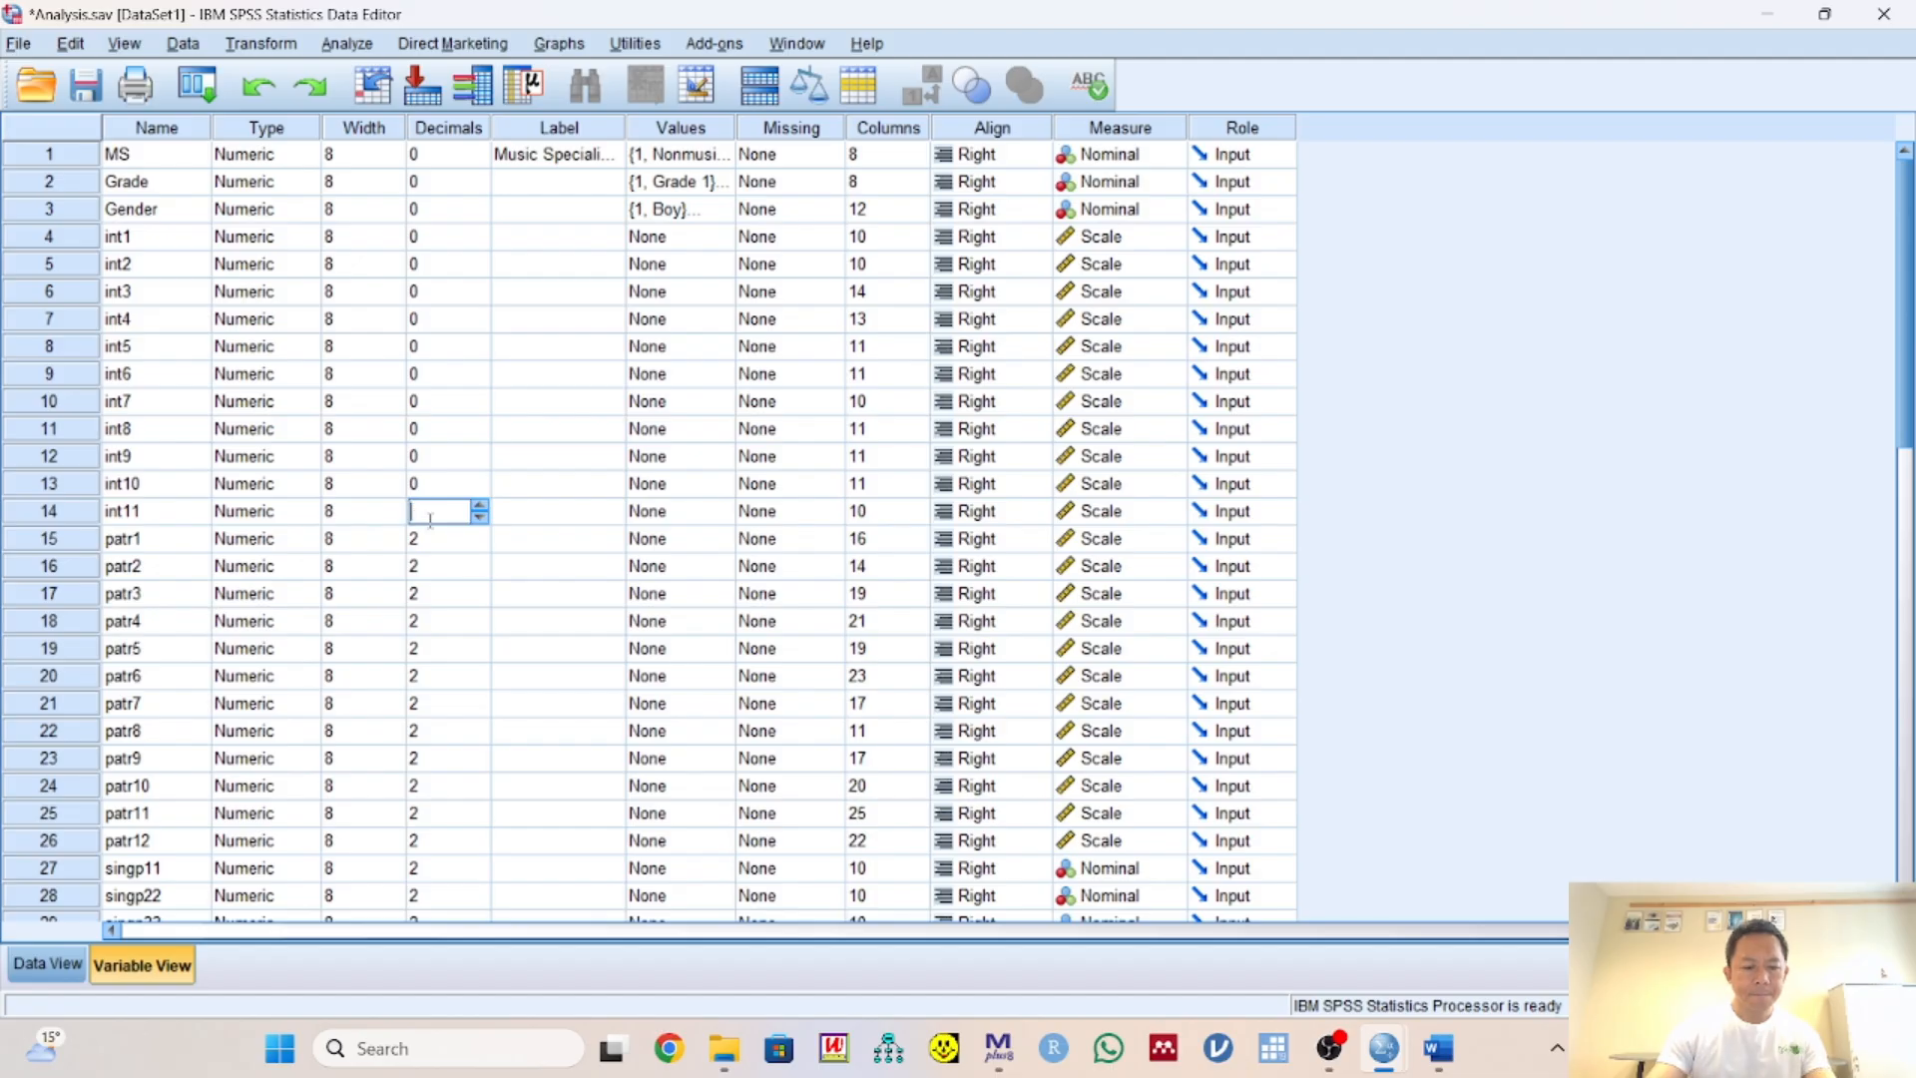
type("0")
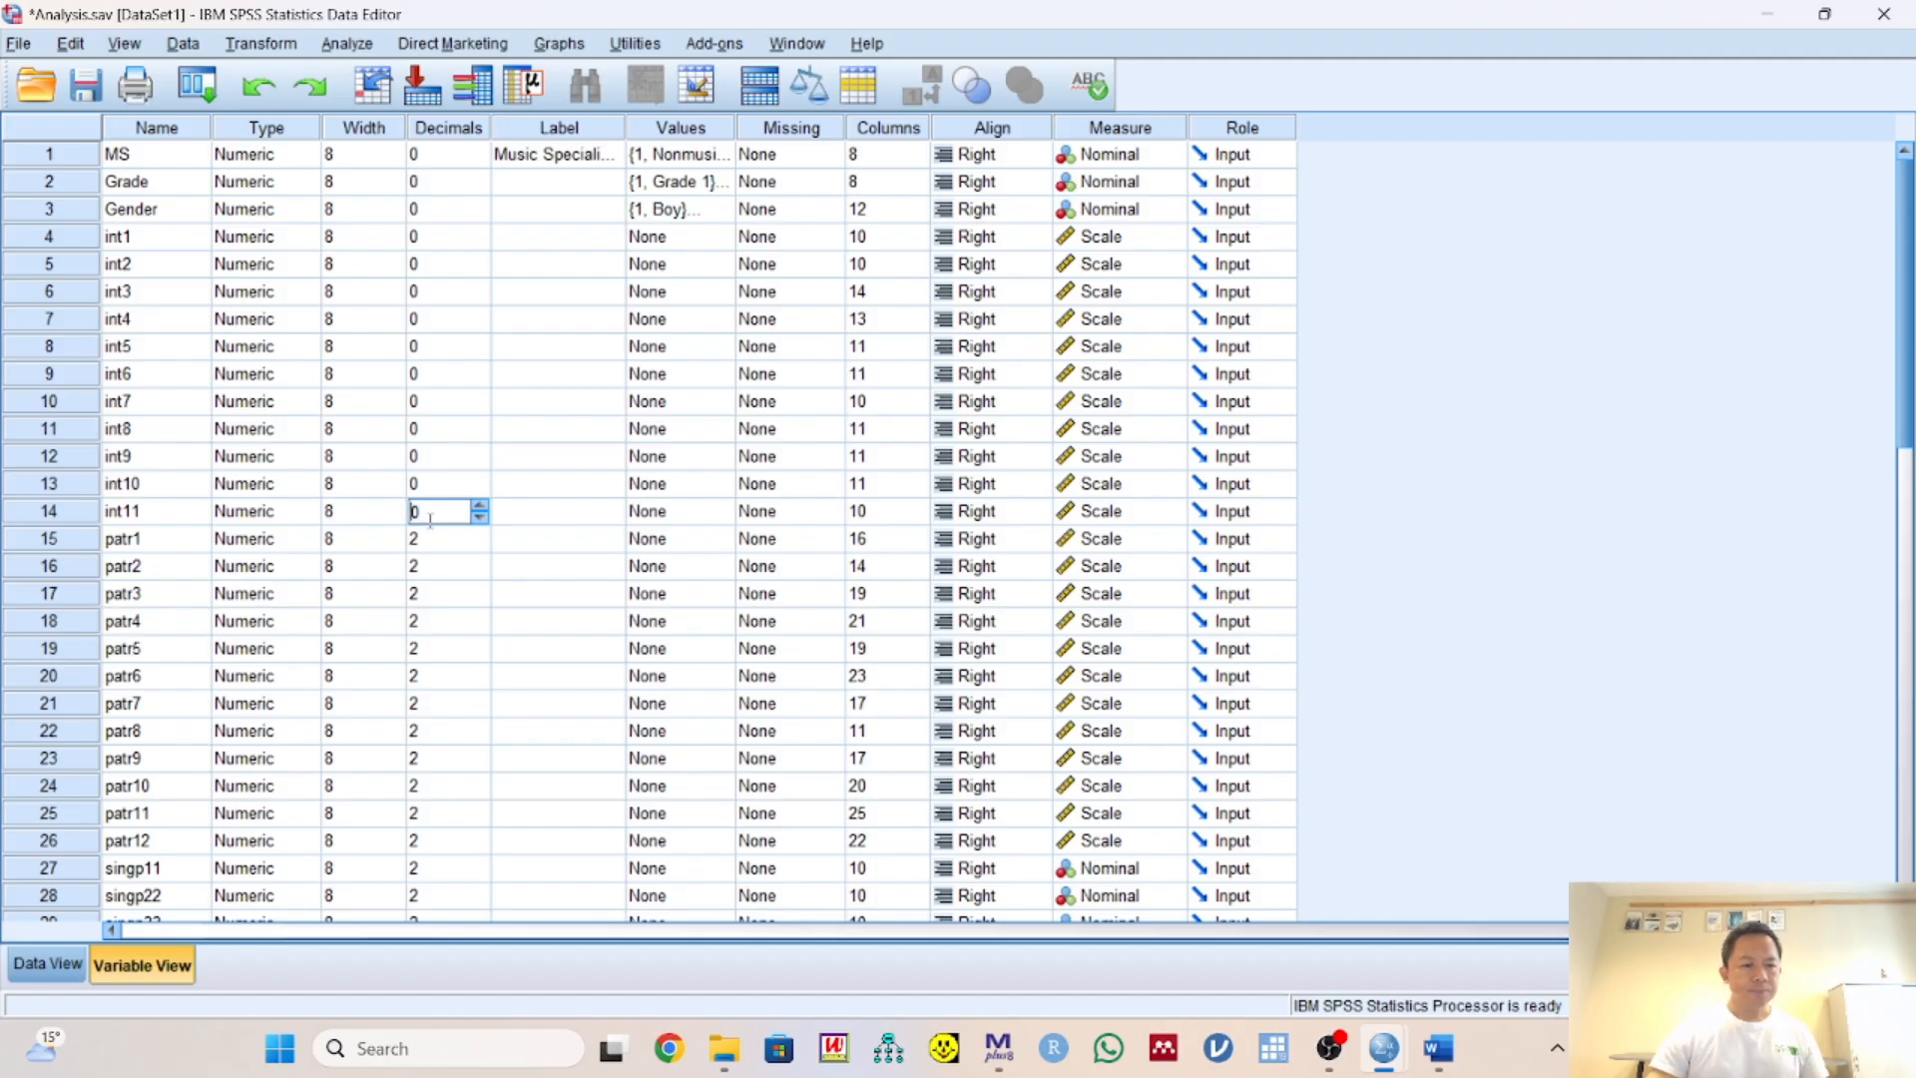
left_click(150, 521)
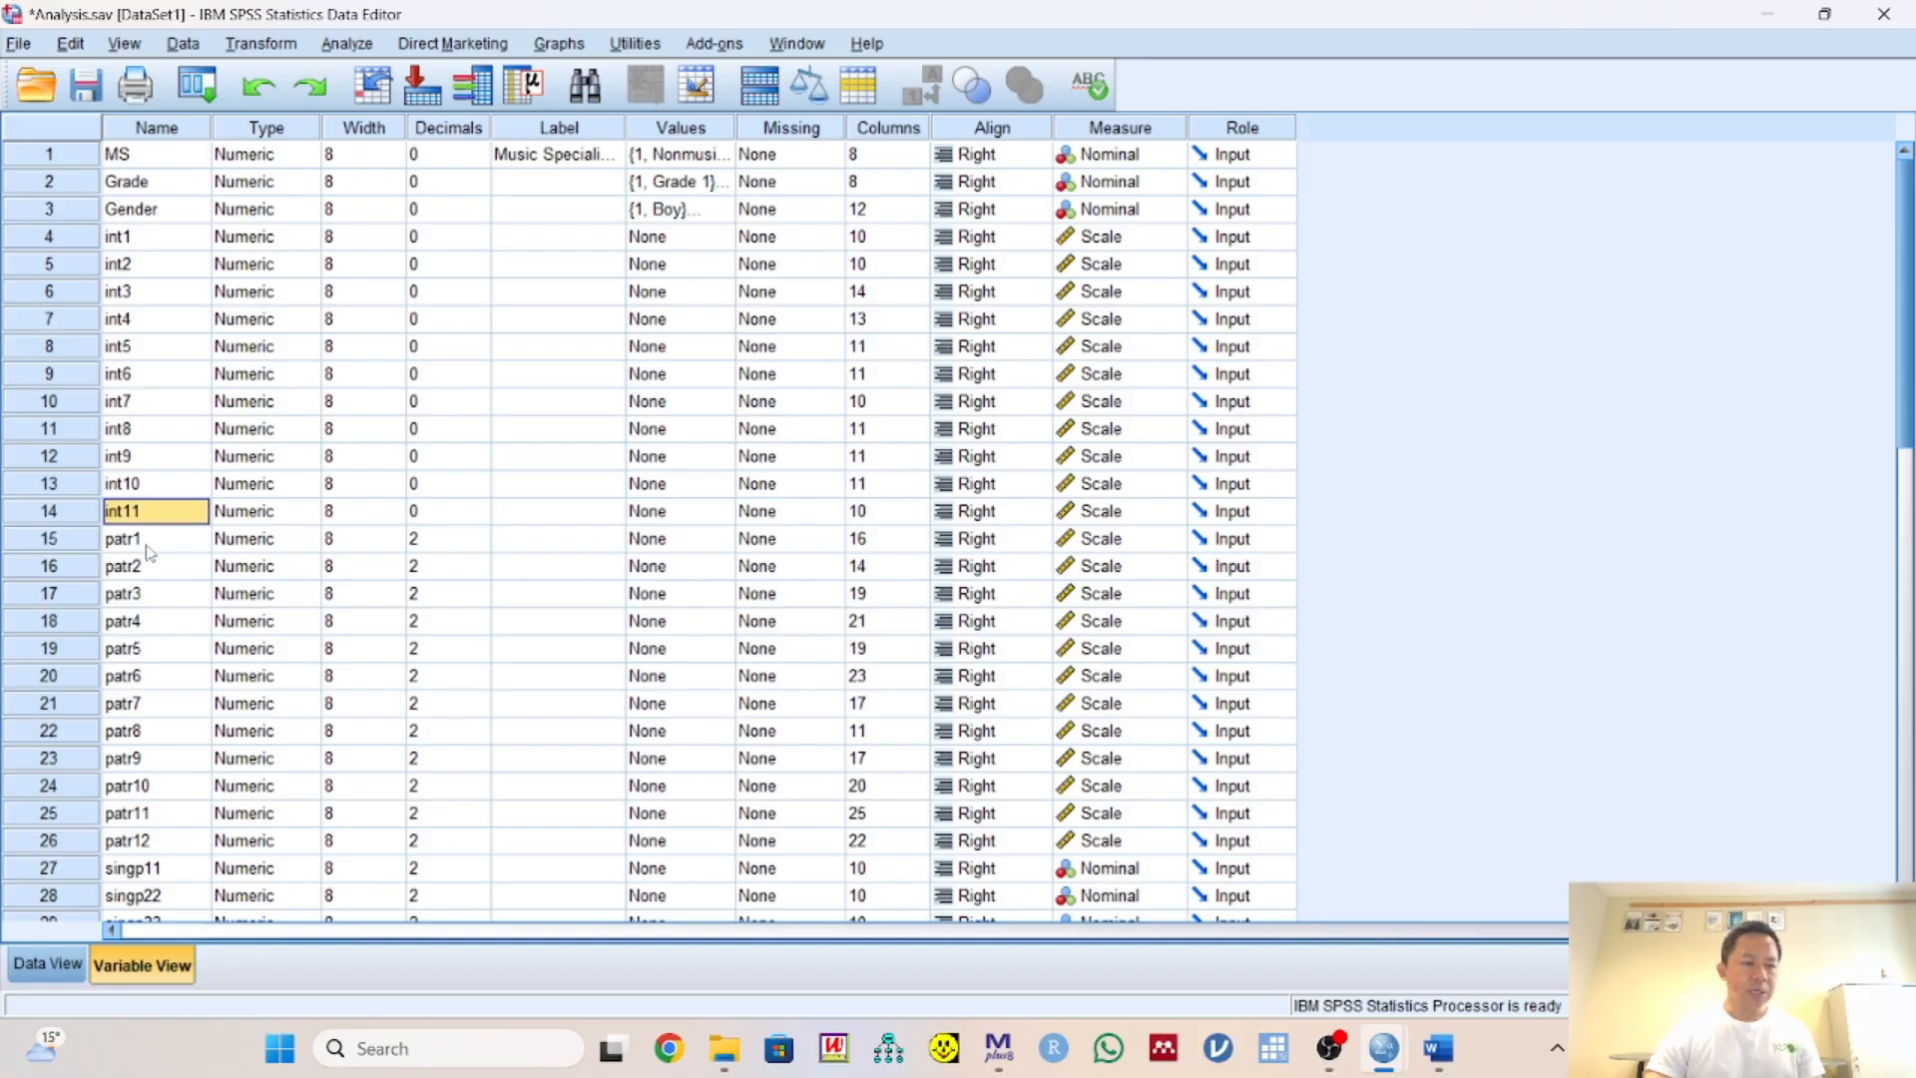
left_click(149, 547)
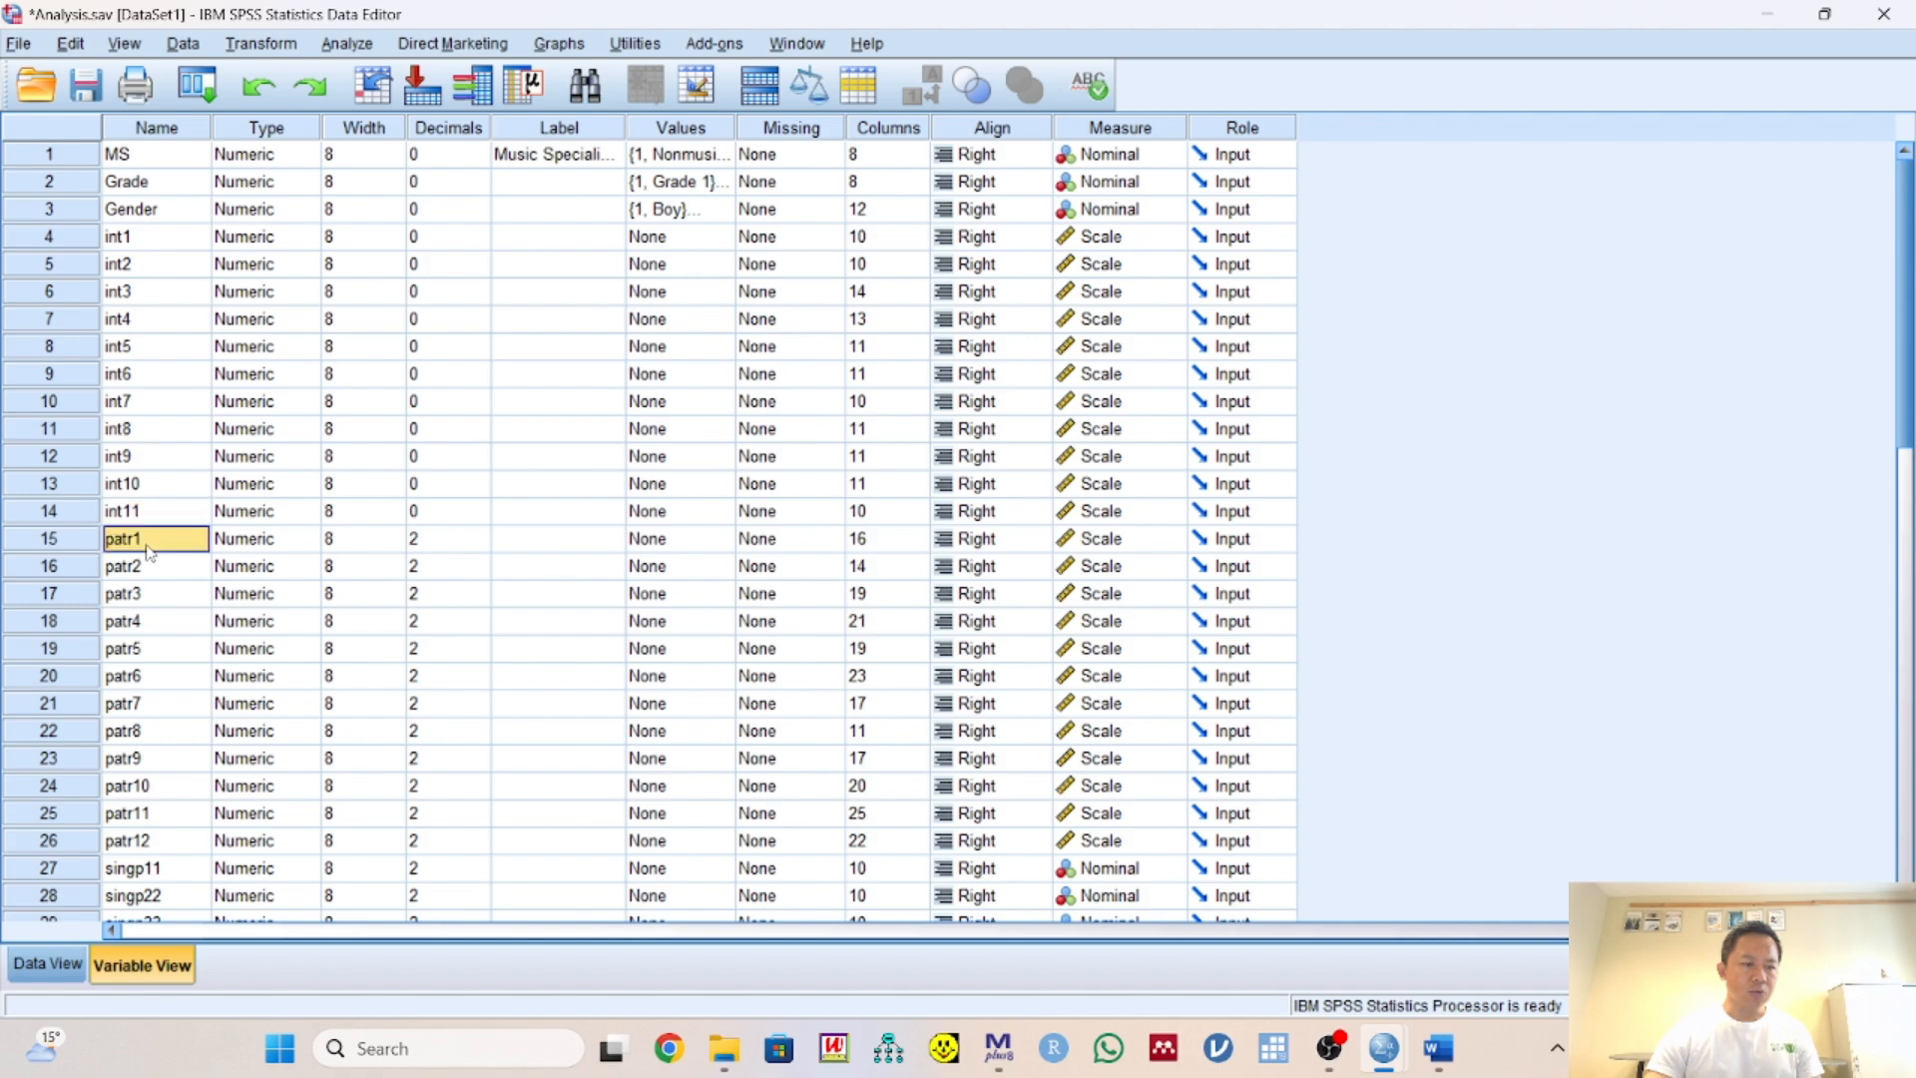
Examine the data values of the patr, singp and sons variables for the decimals they need
left_click(159, 844)
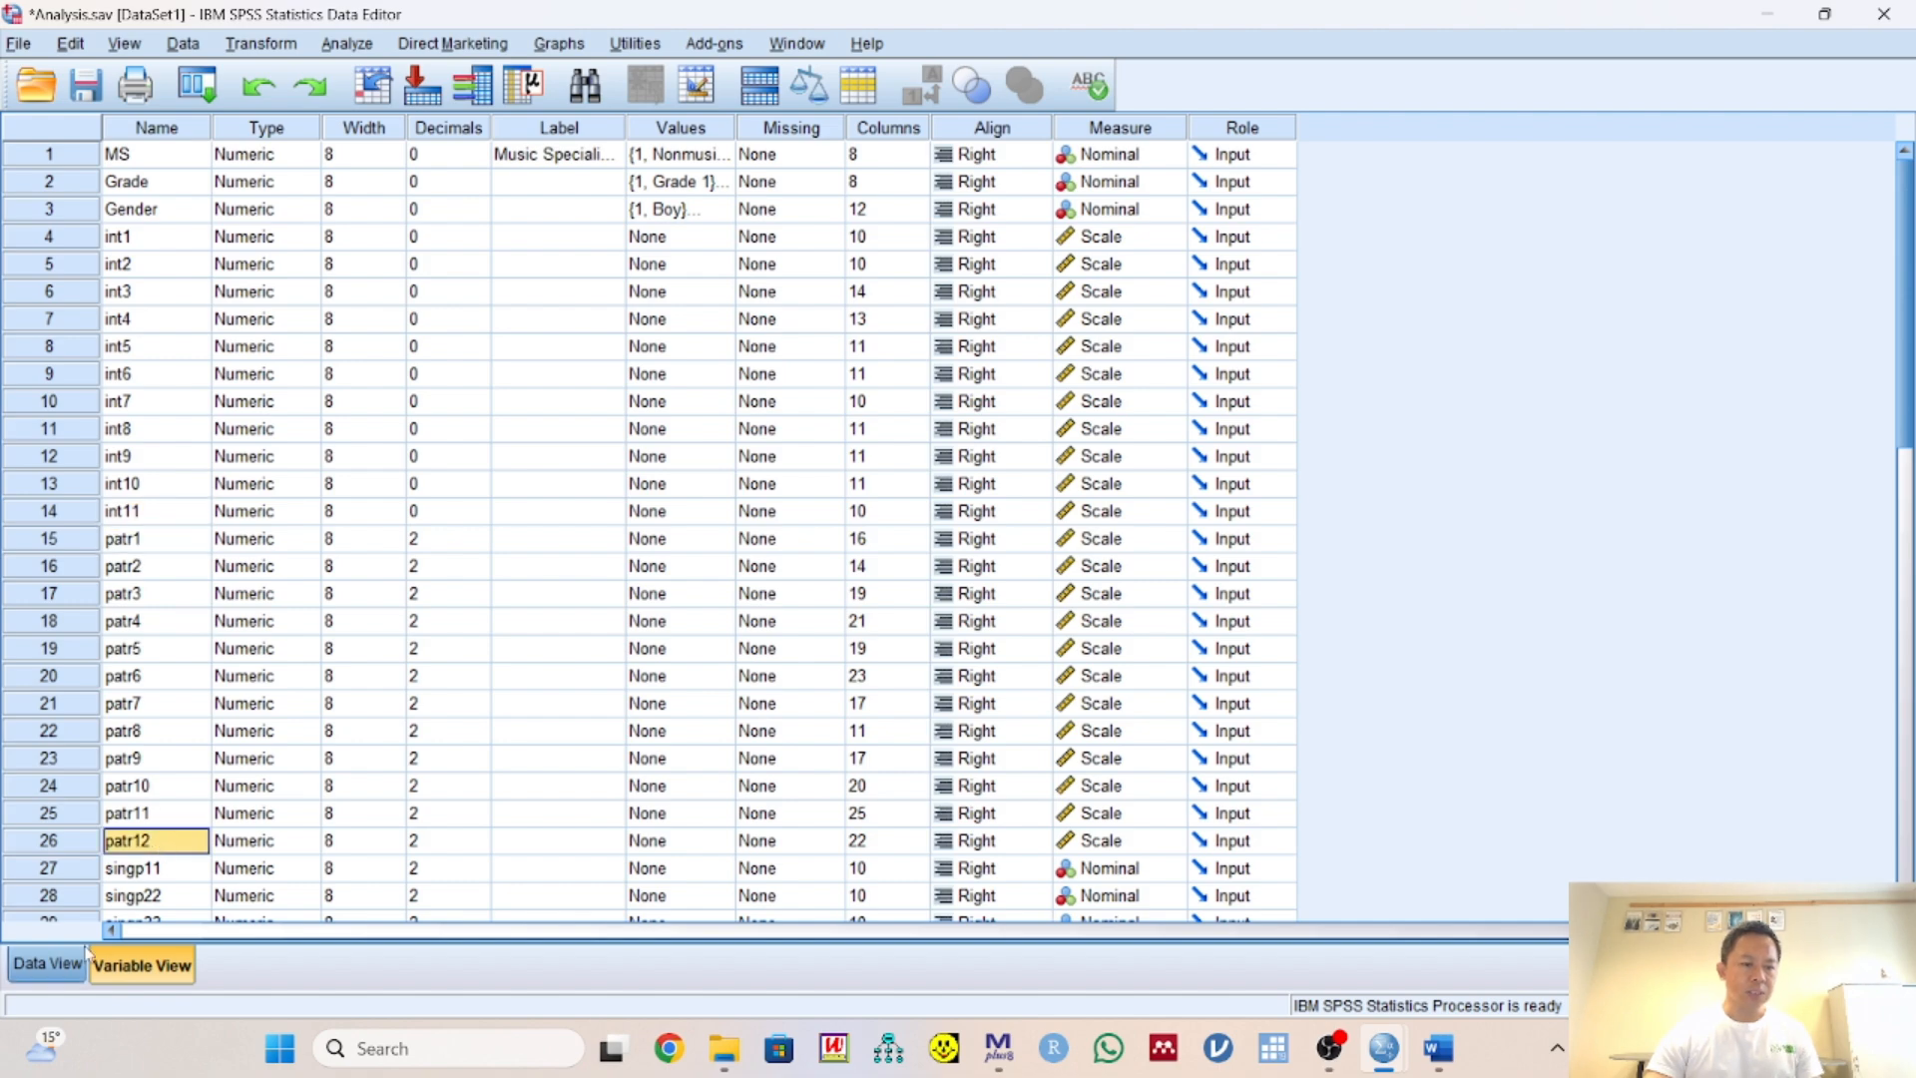
left_click(47, 964)
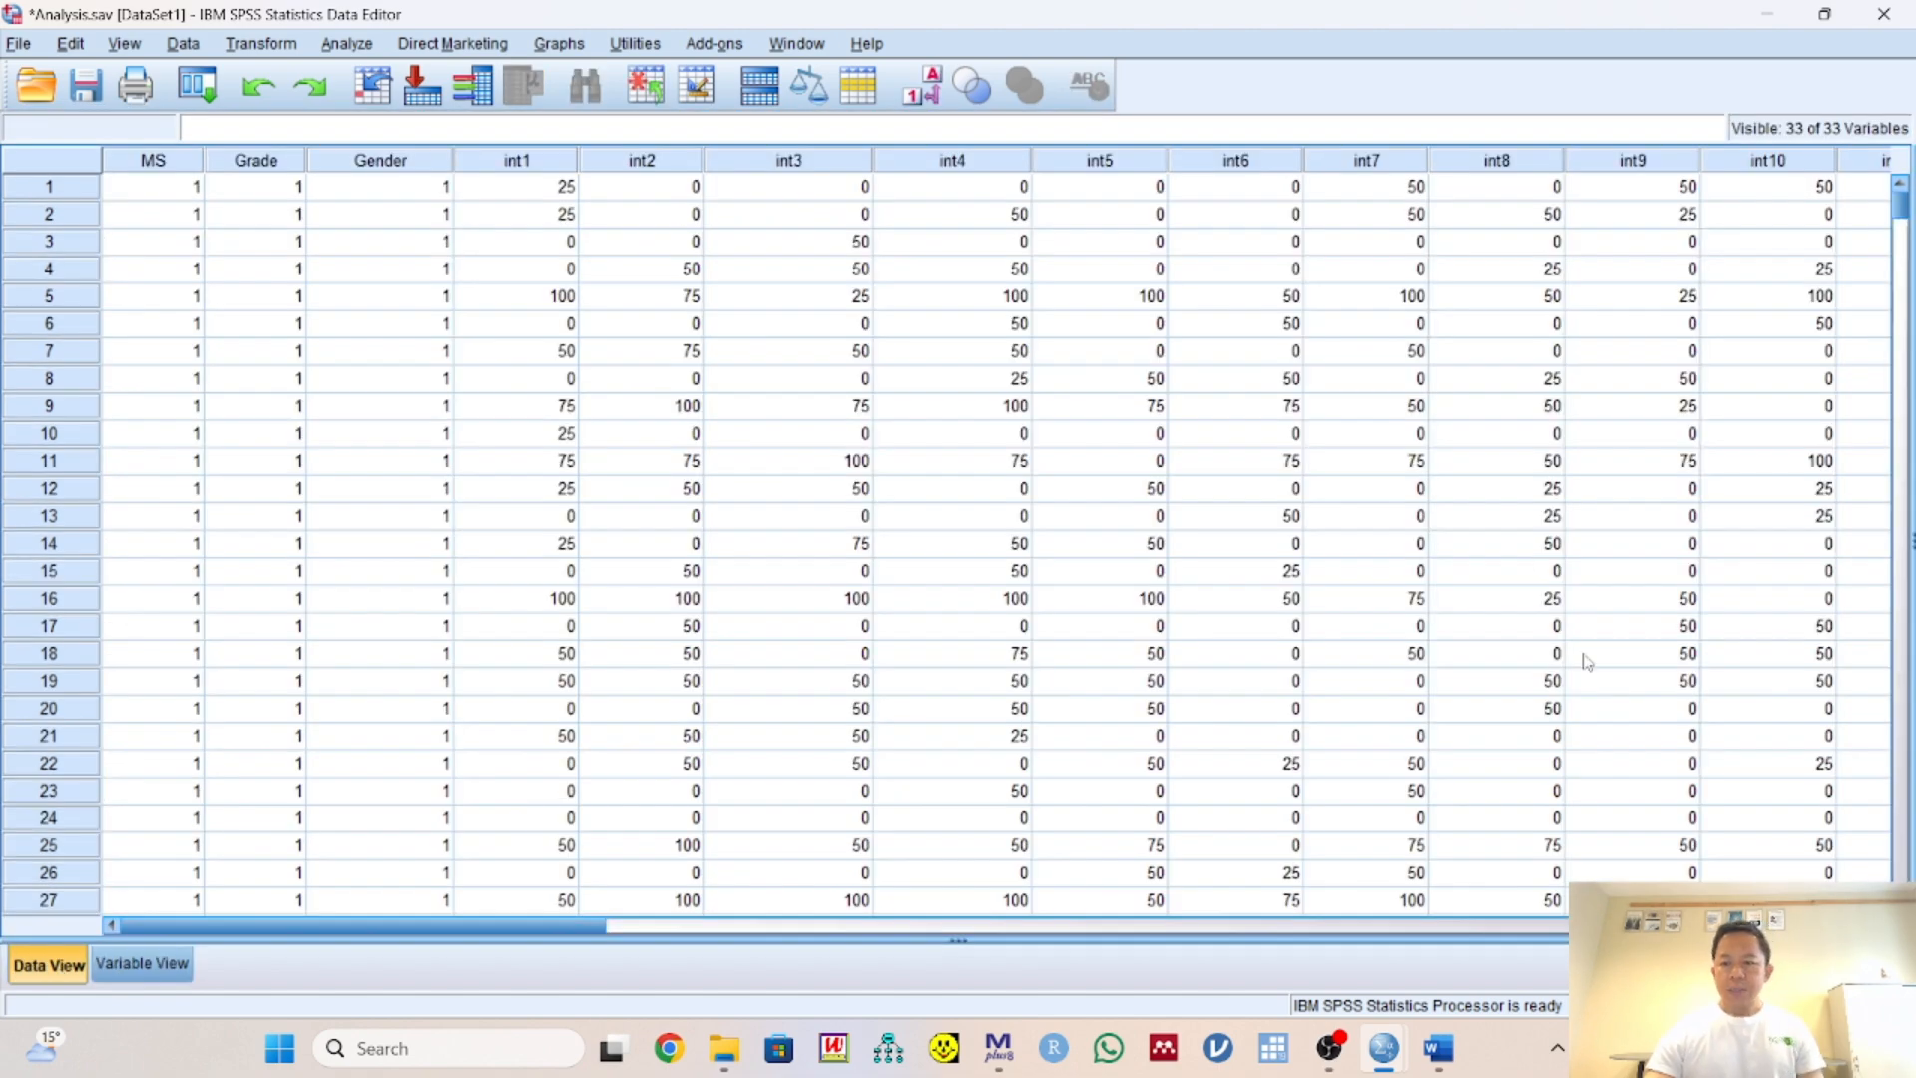
scroll(1761, 873, "right", 10)
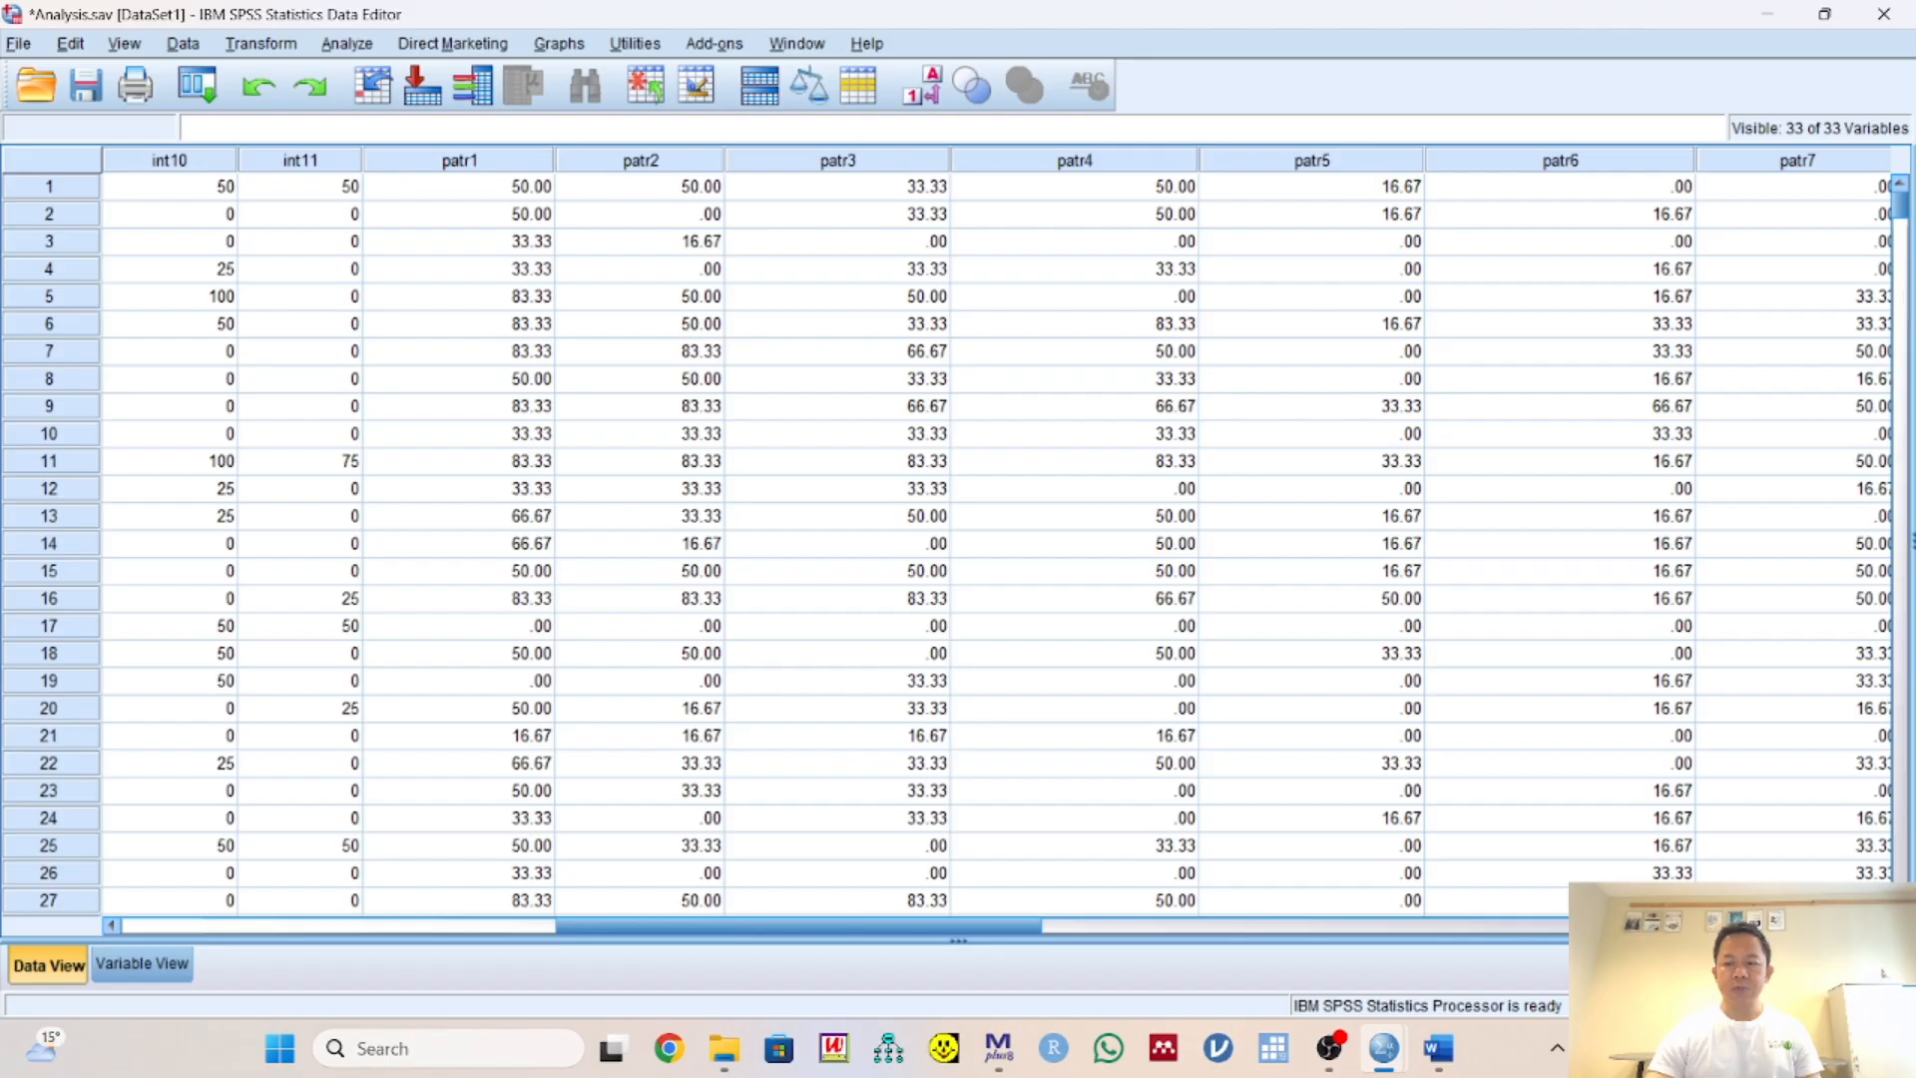
scroll(958, 539, "right", 5)
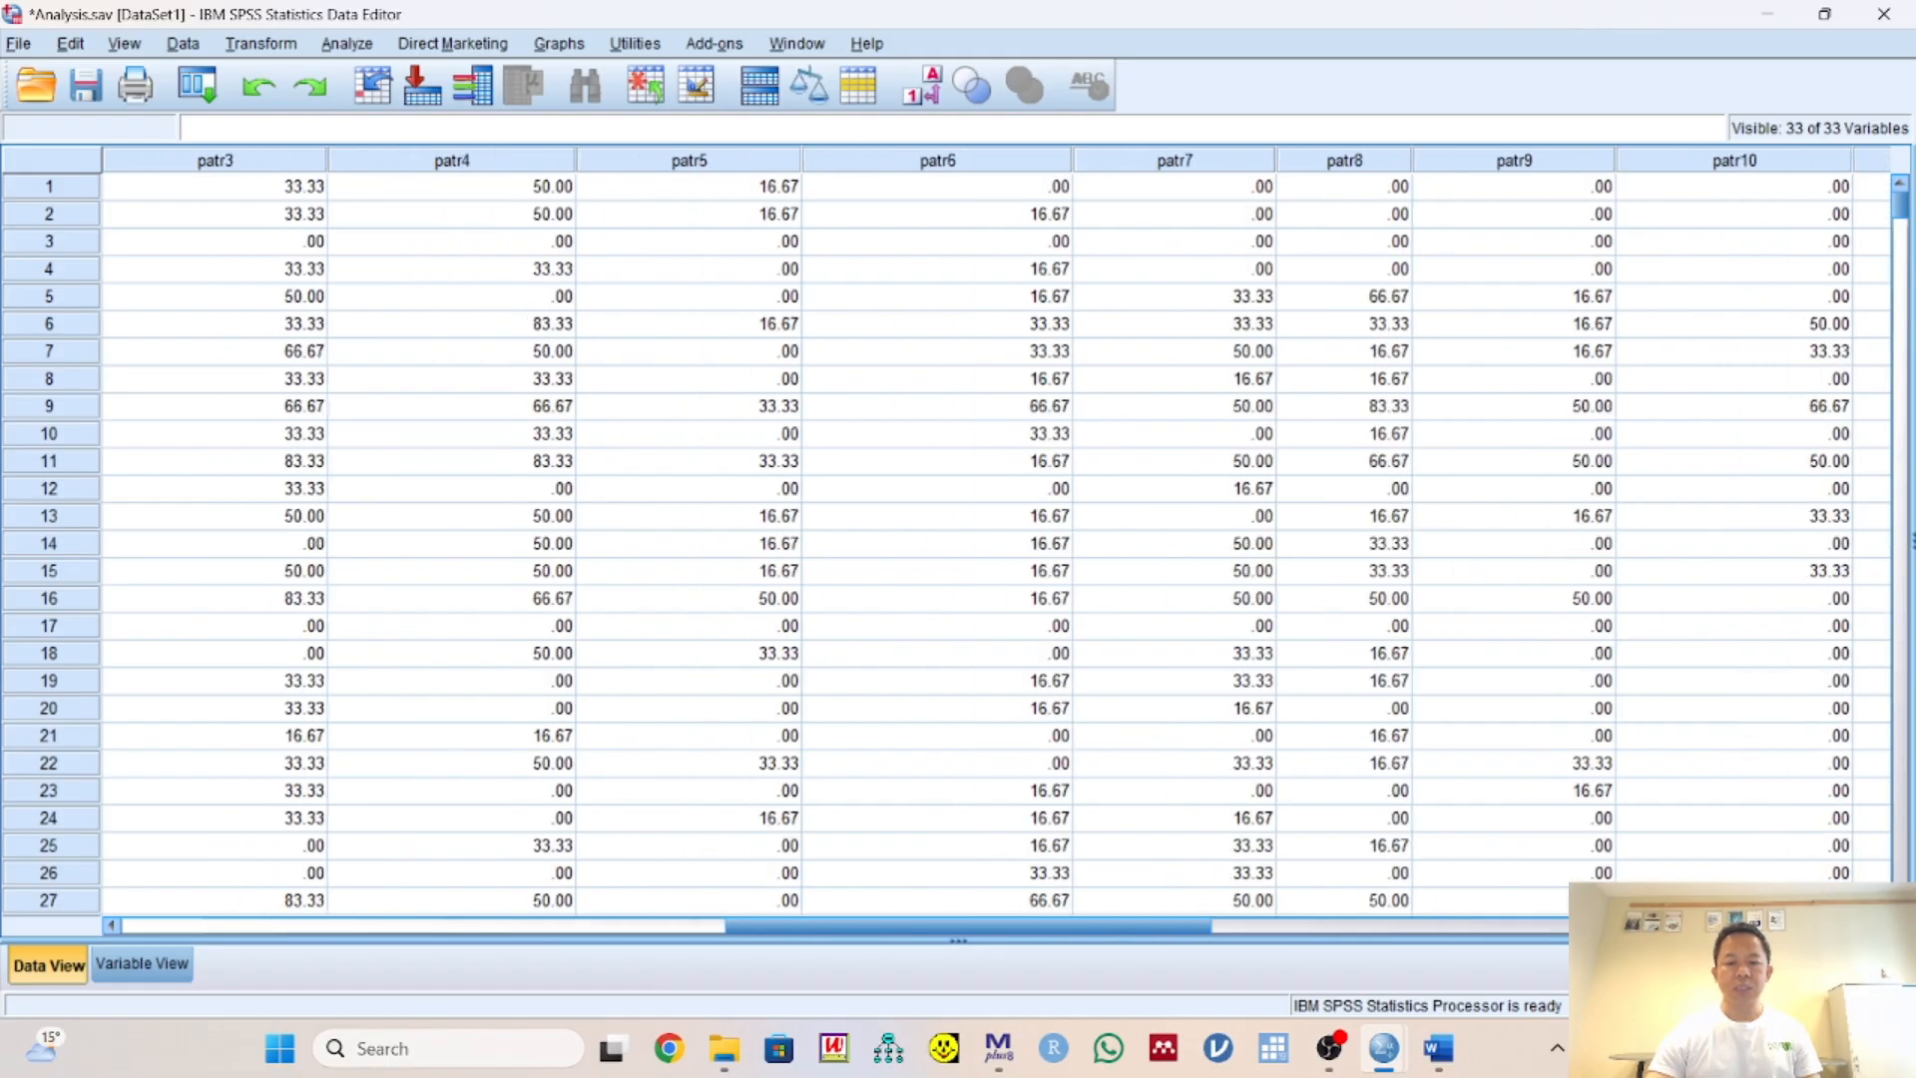
scroll(958, 539, "right", 8)
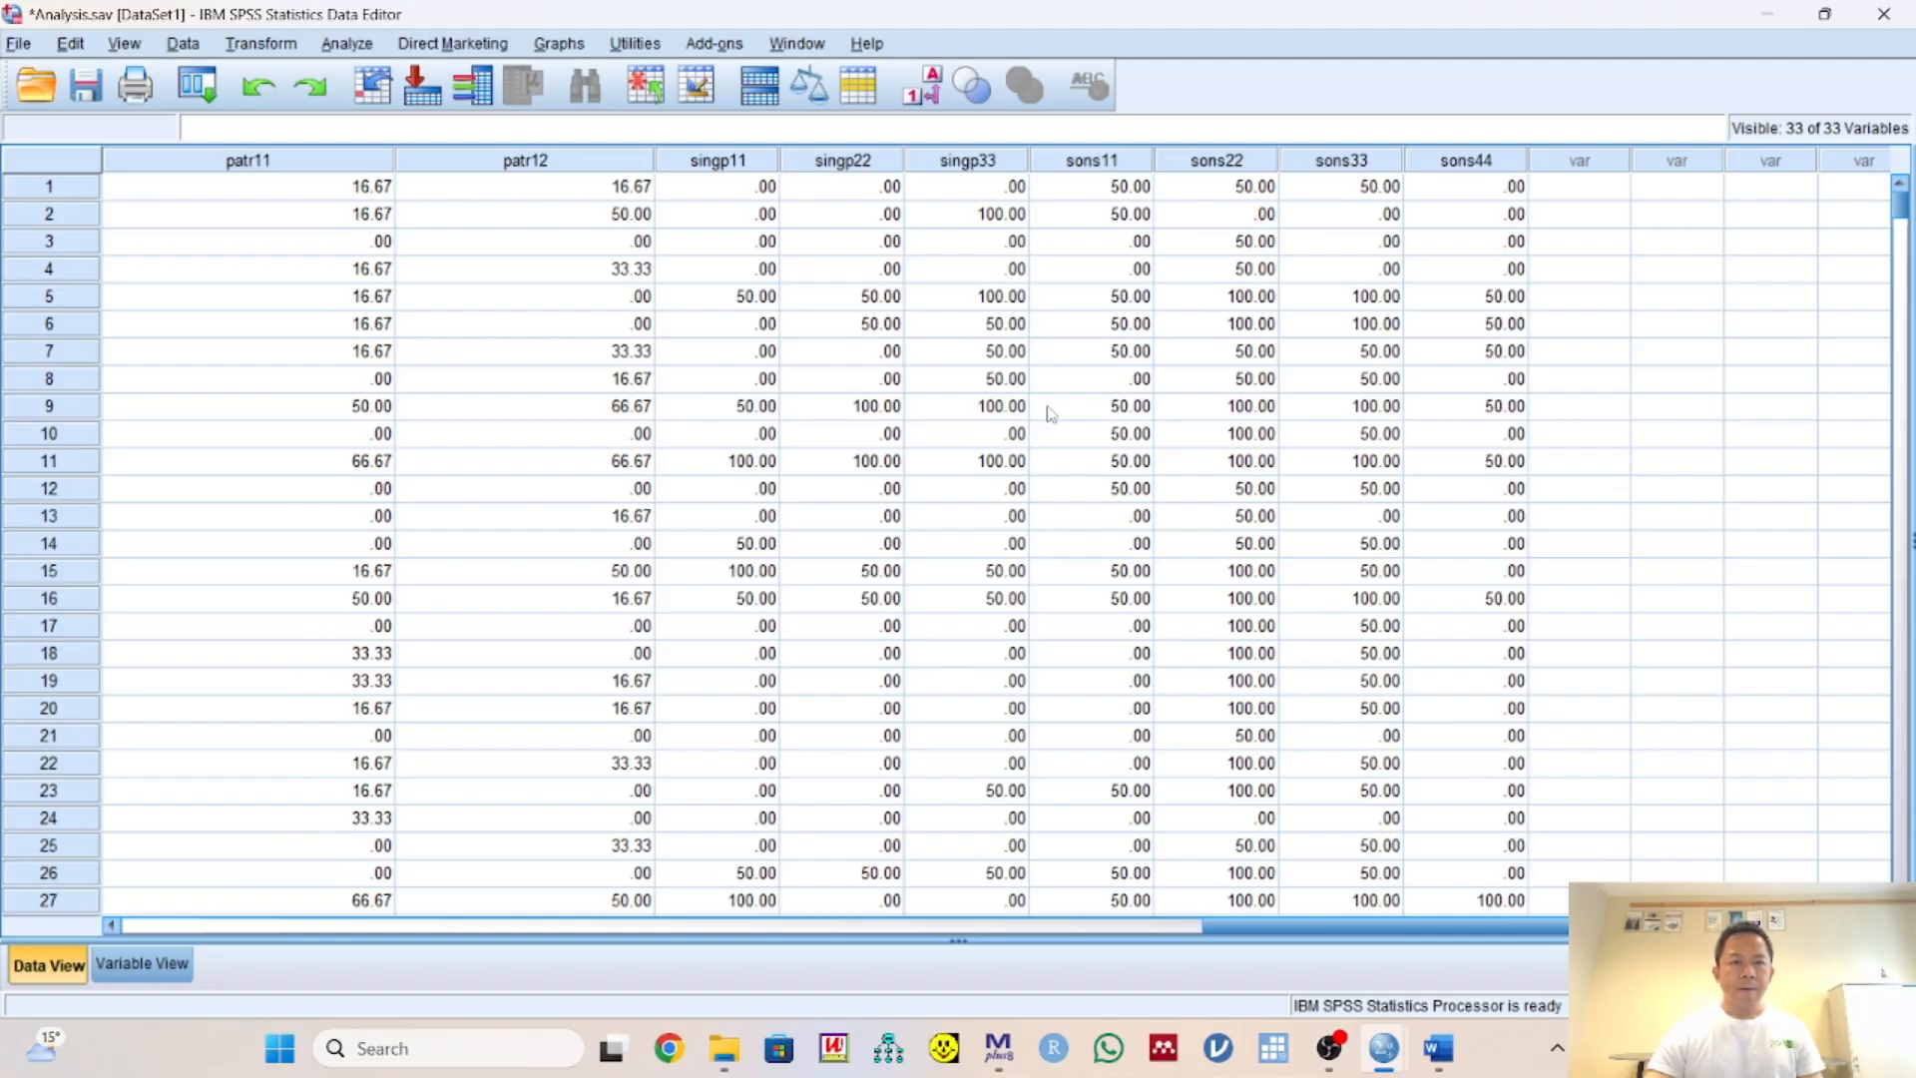
left_click(718, 162)
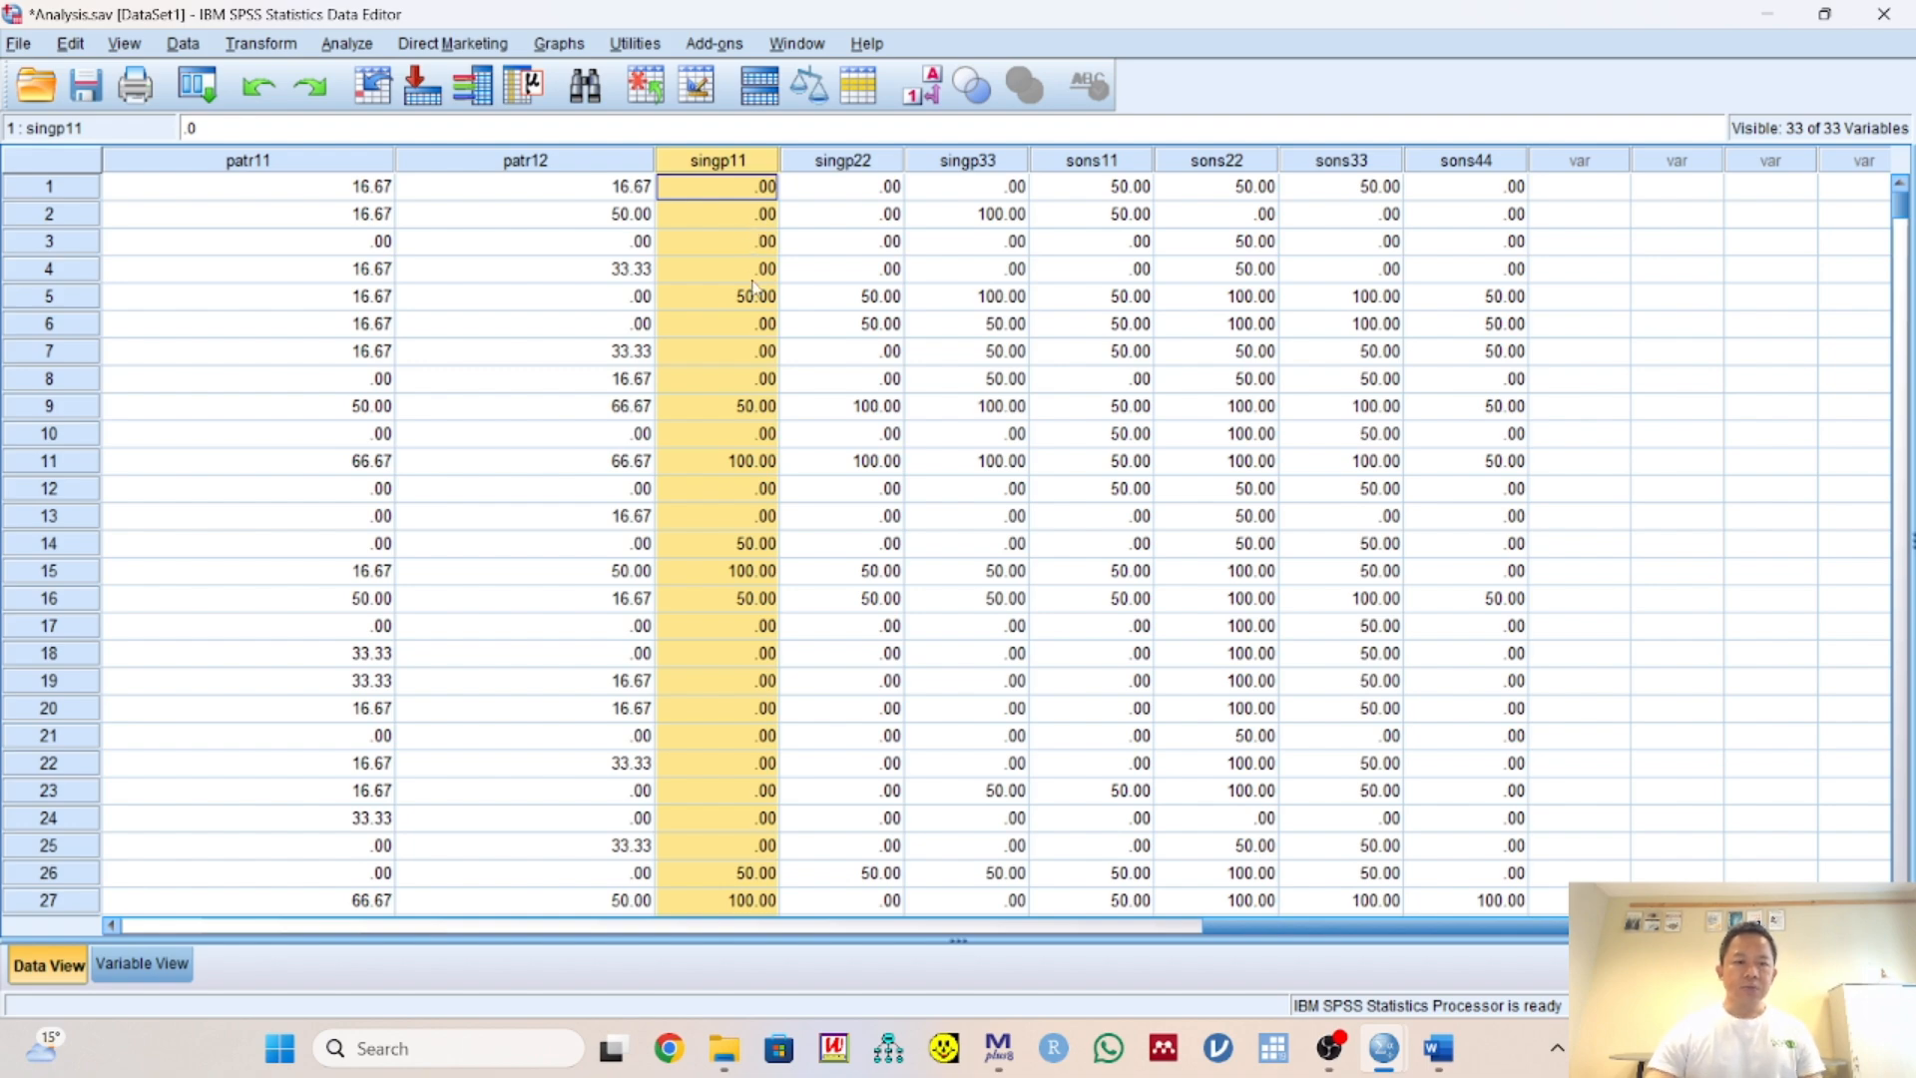
key("Right")
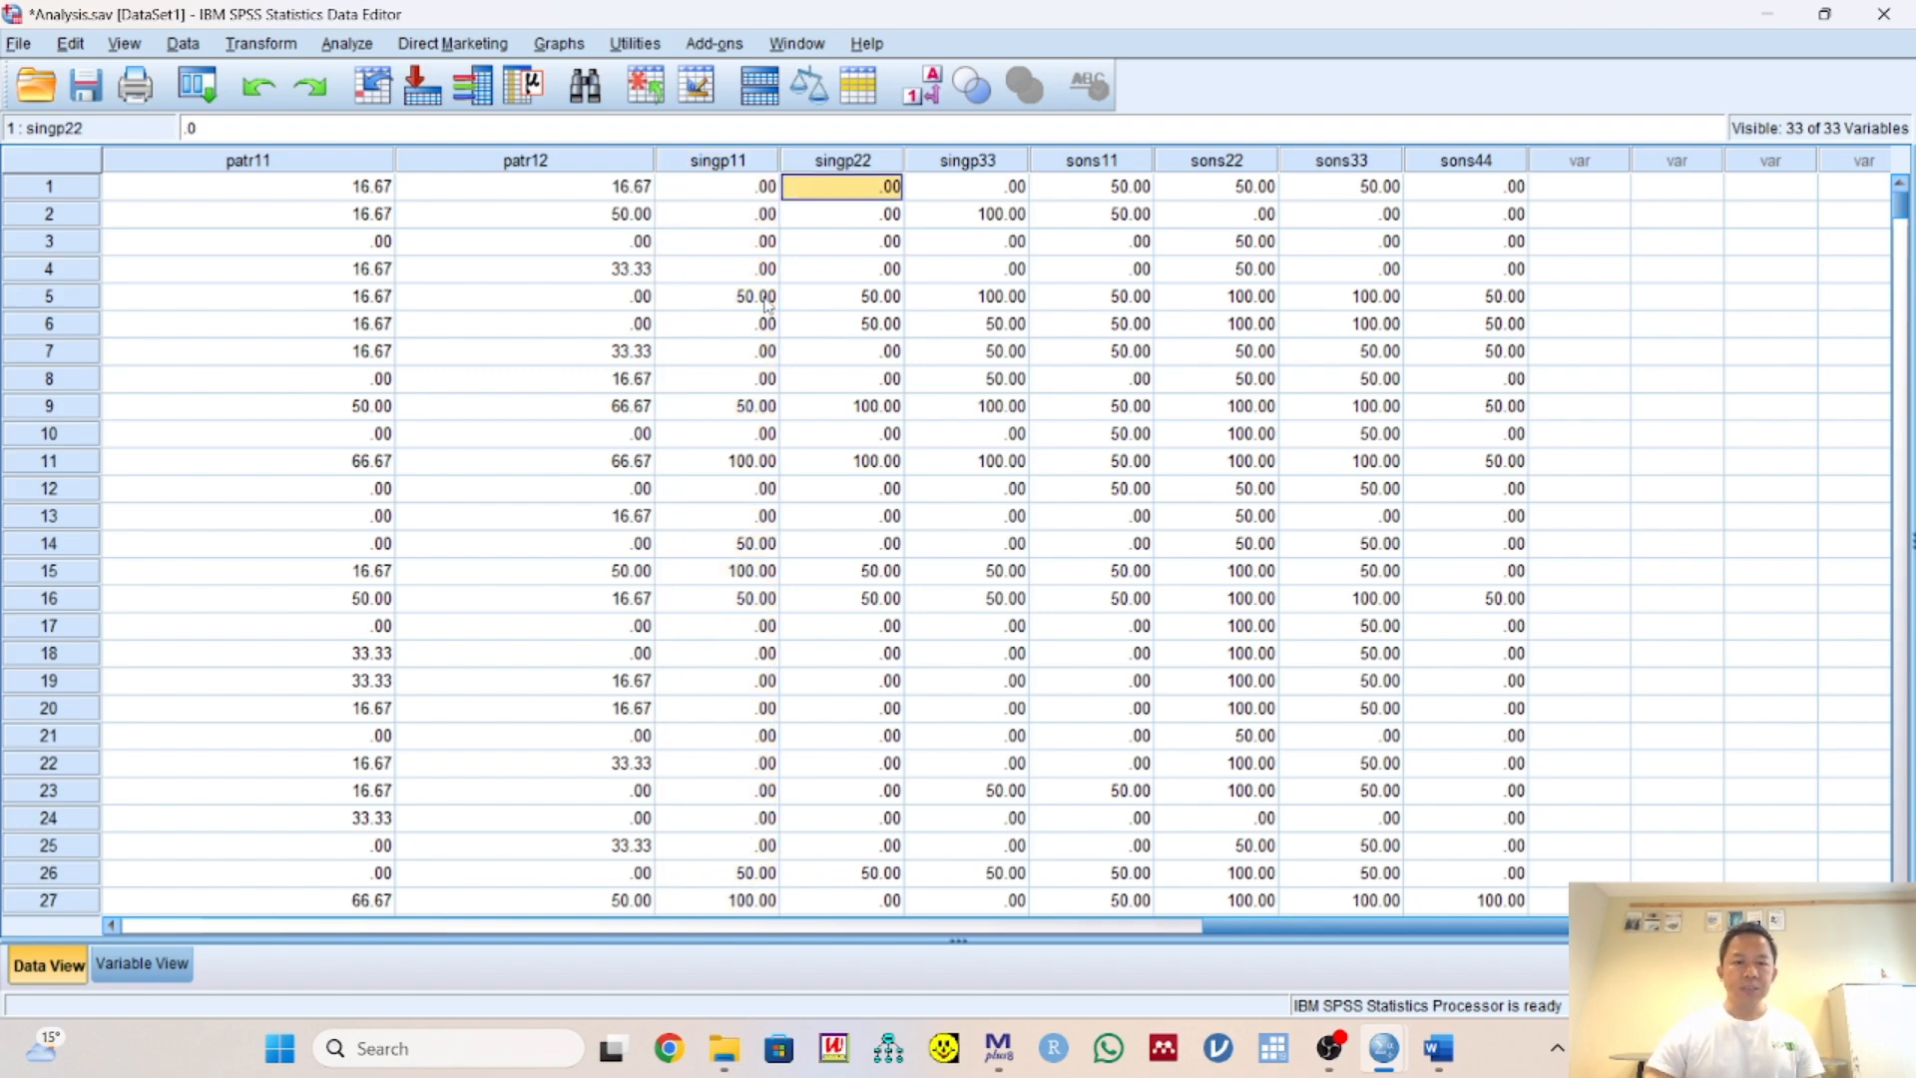
key("Right")
key("Right")
key("Right")
key("Right")
key("Right")
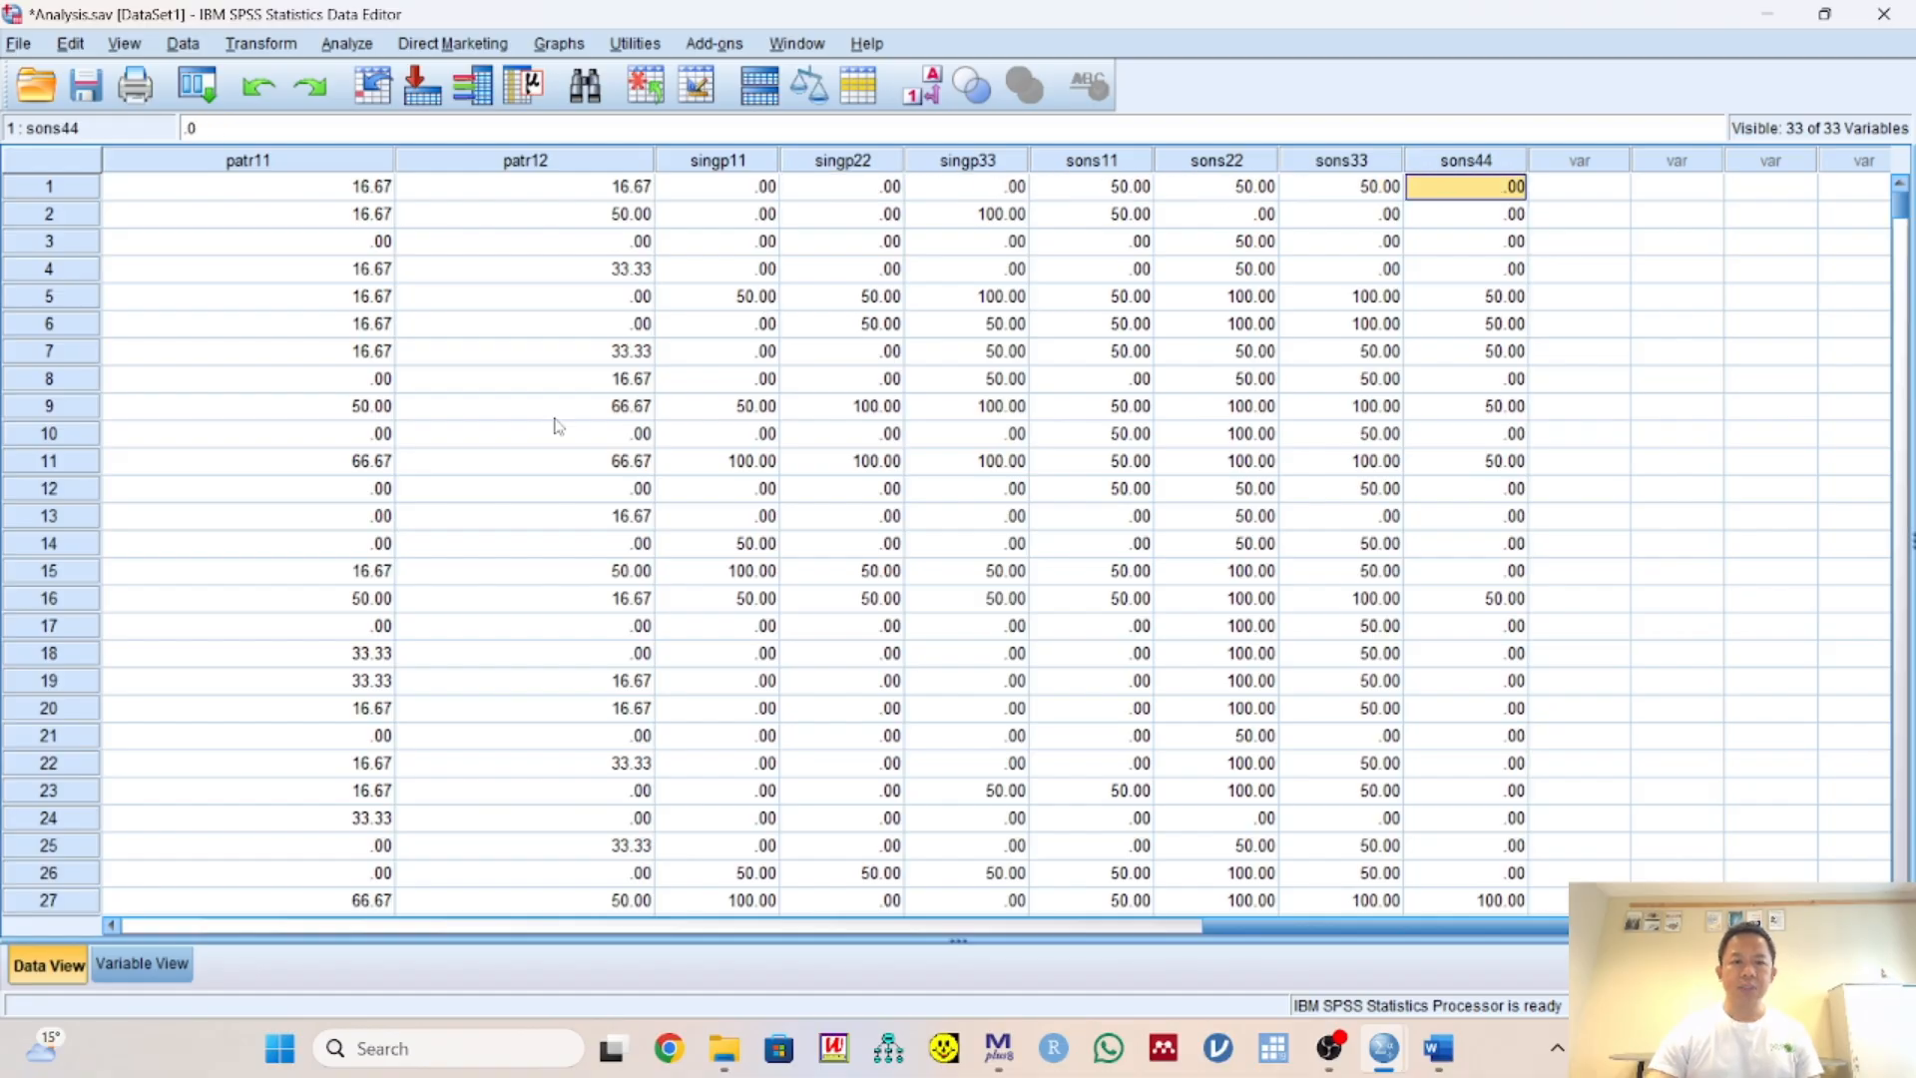
Set the number of decimals to 0 for singp11
left_click(150, 963)
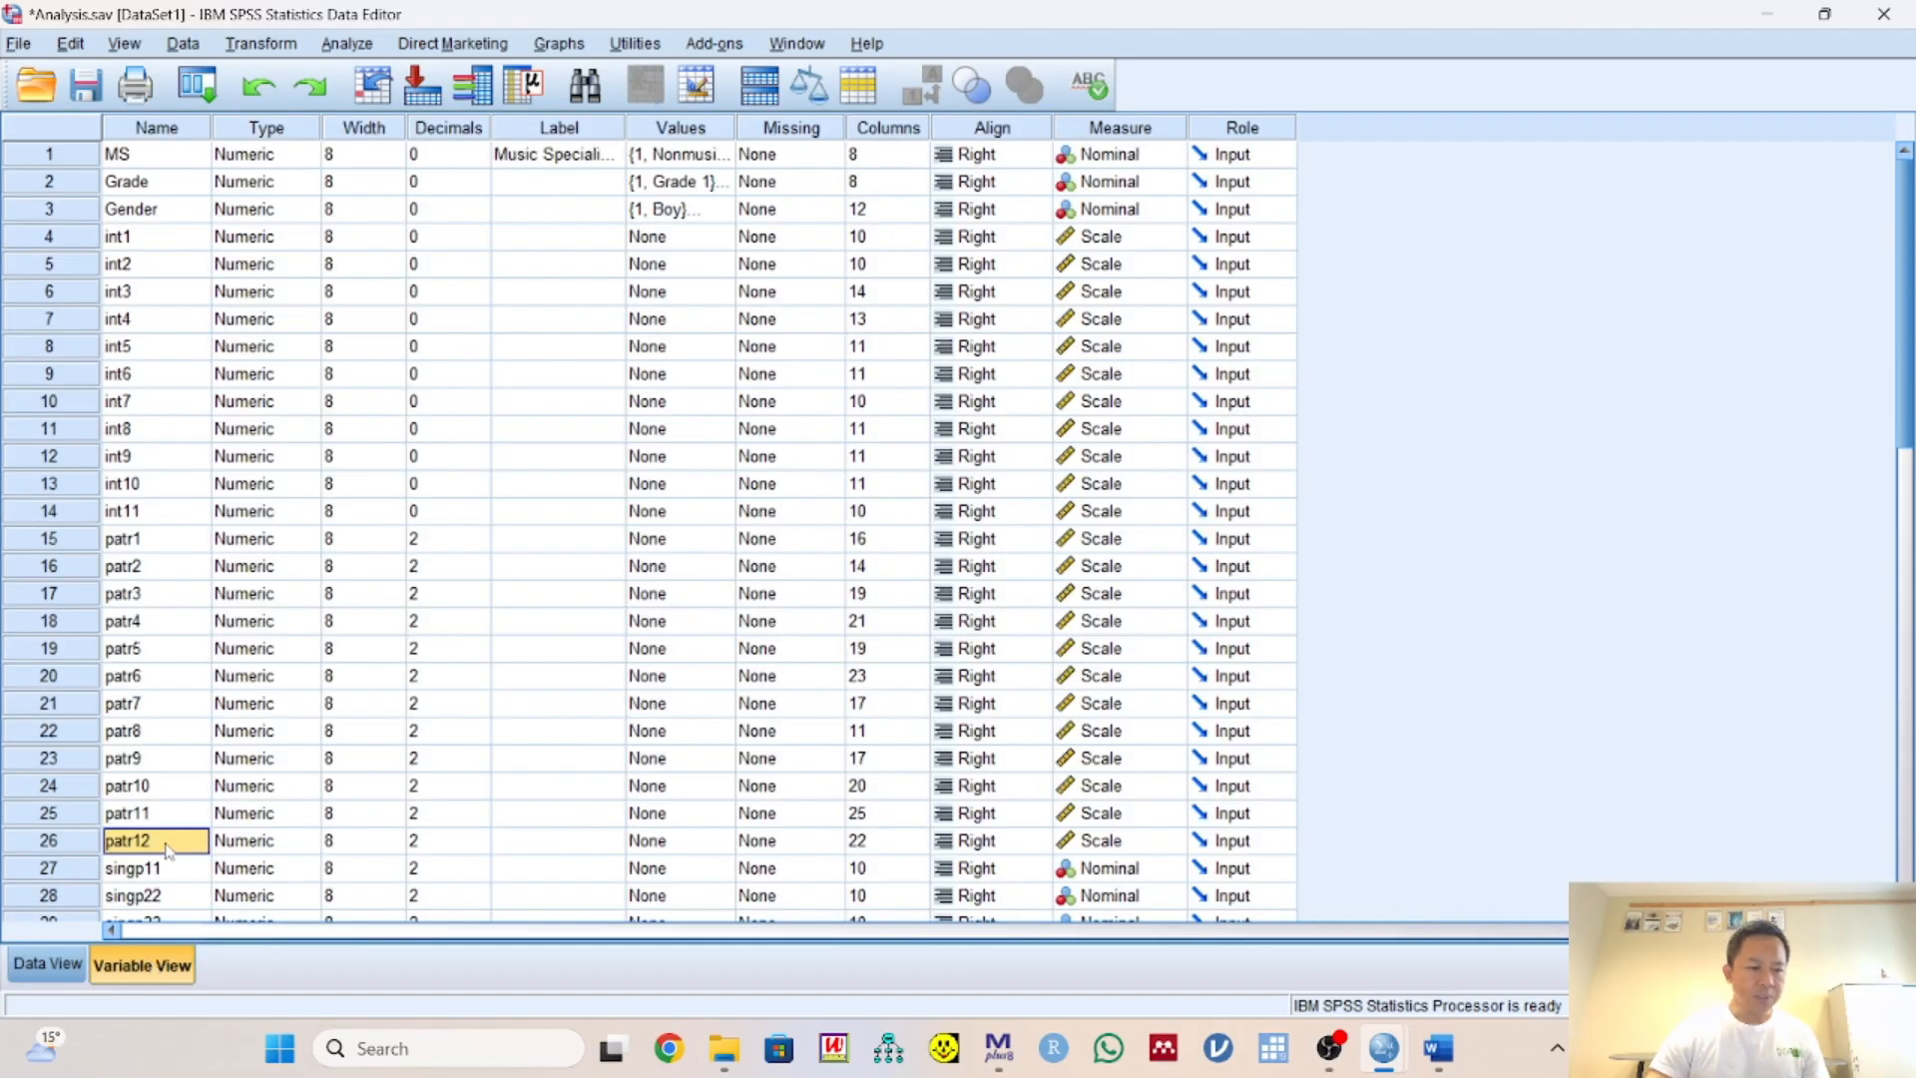
left_click(444, 846)
scroll(472, 742, "down", 4)
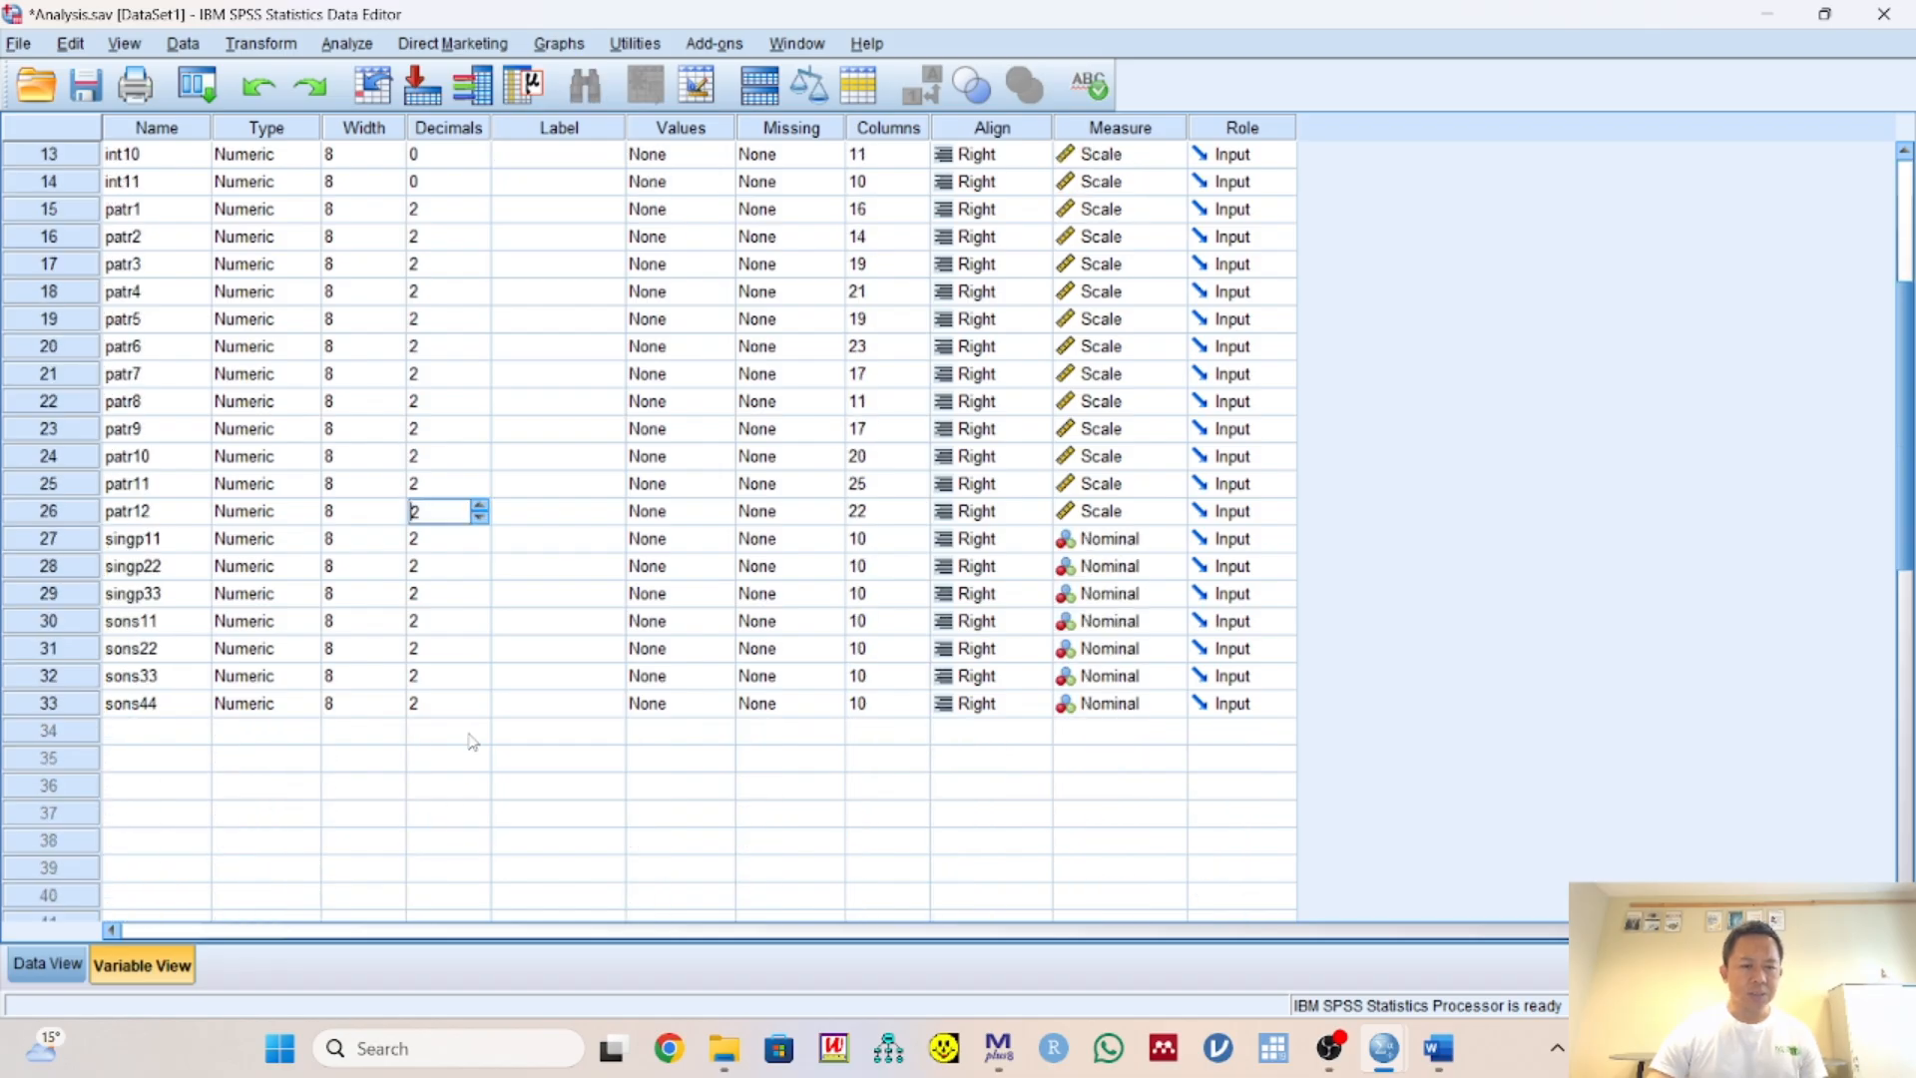
left_click(440, 541)
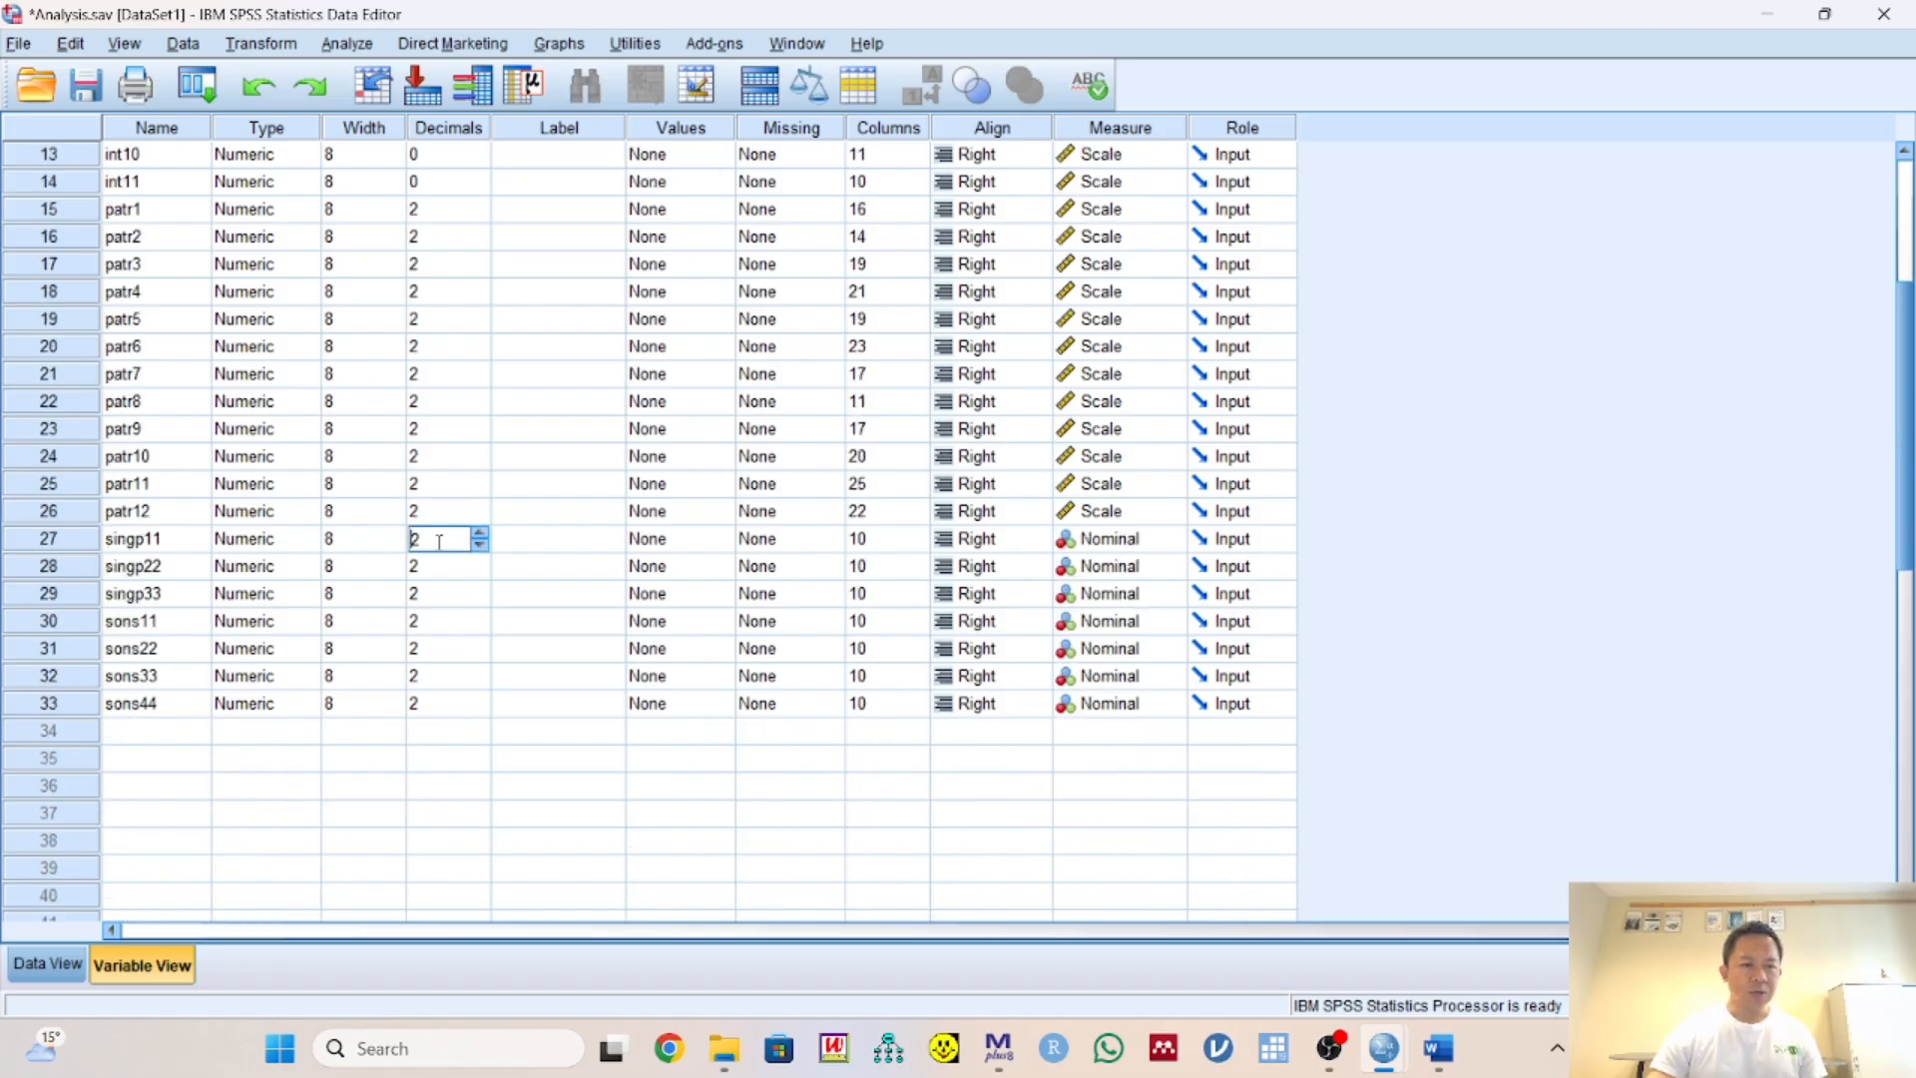
key("BackSpace")
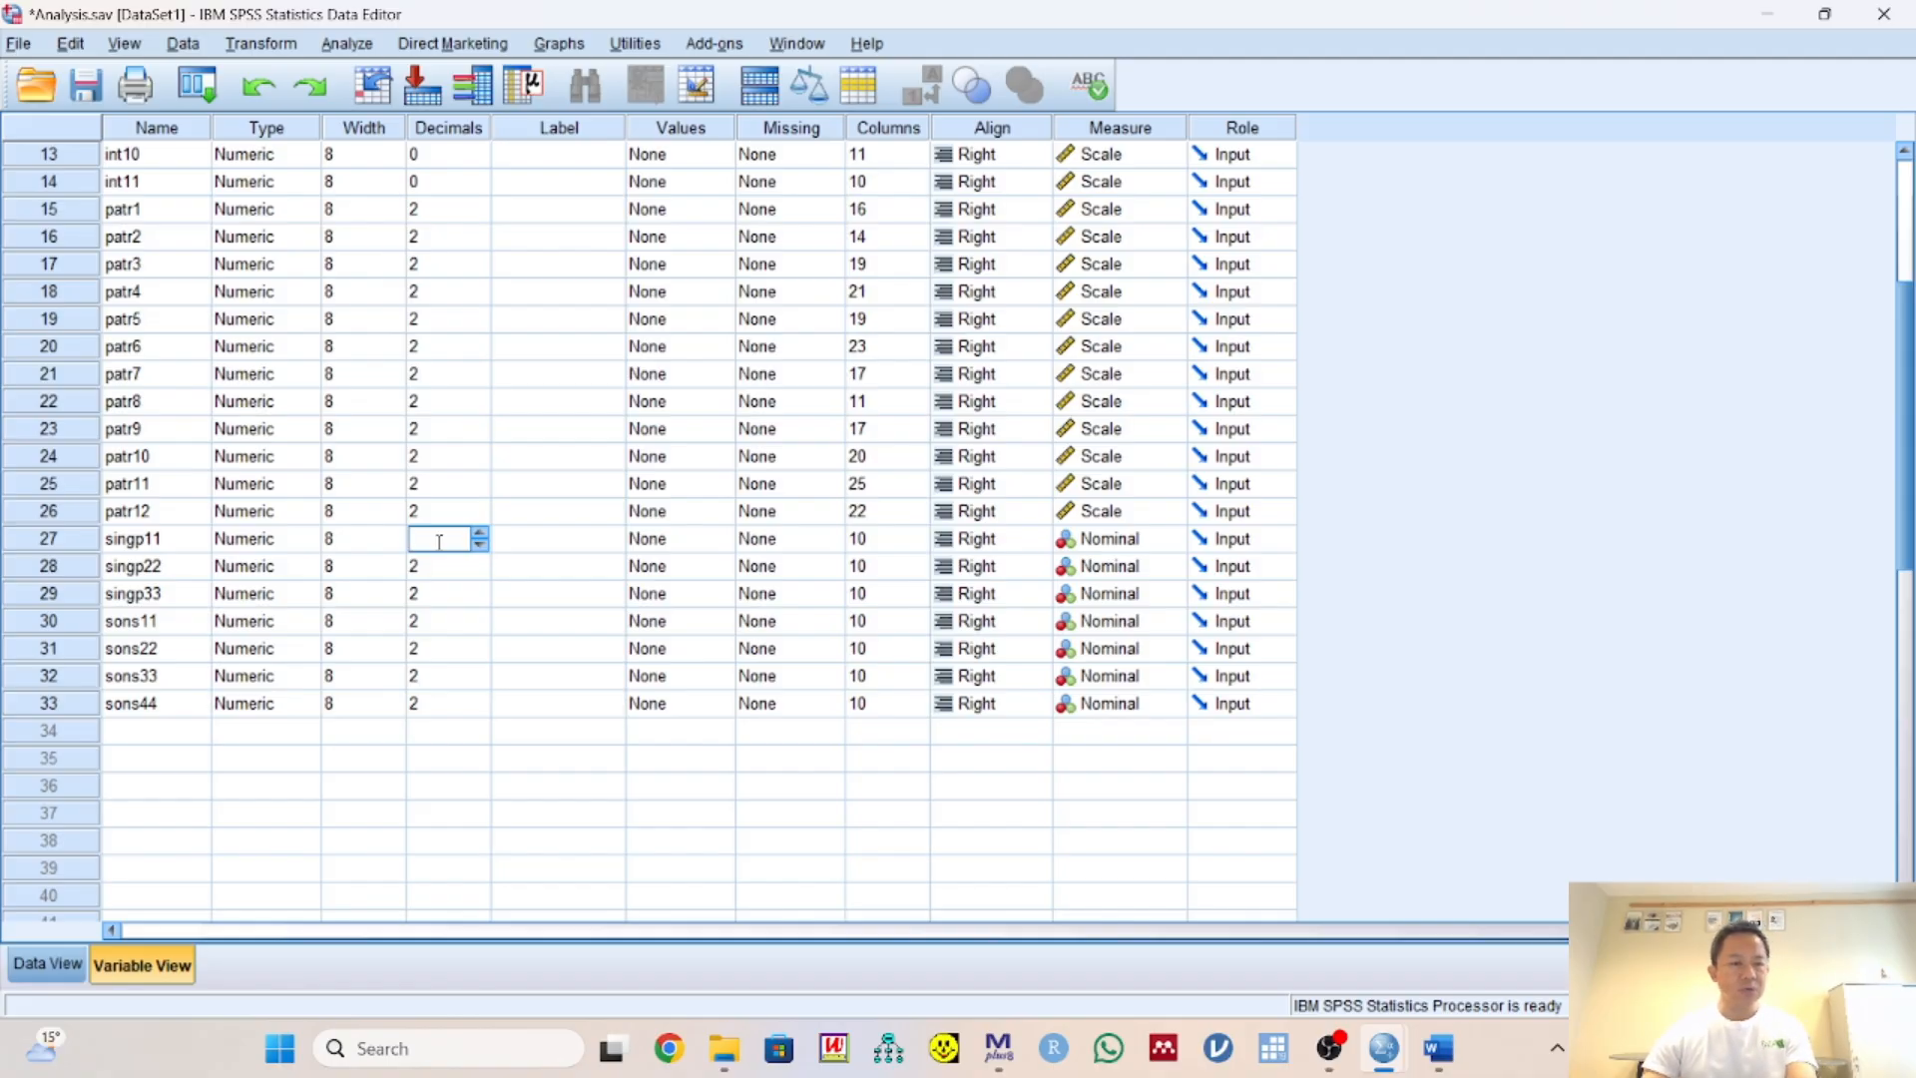
key("Return")
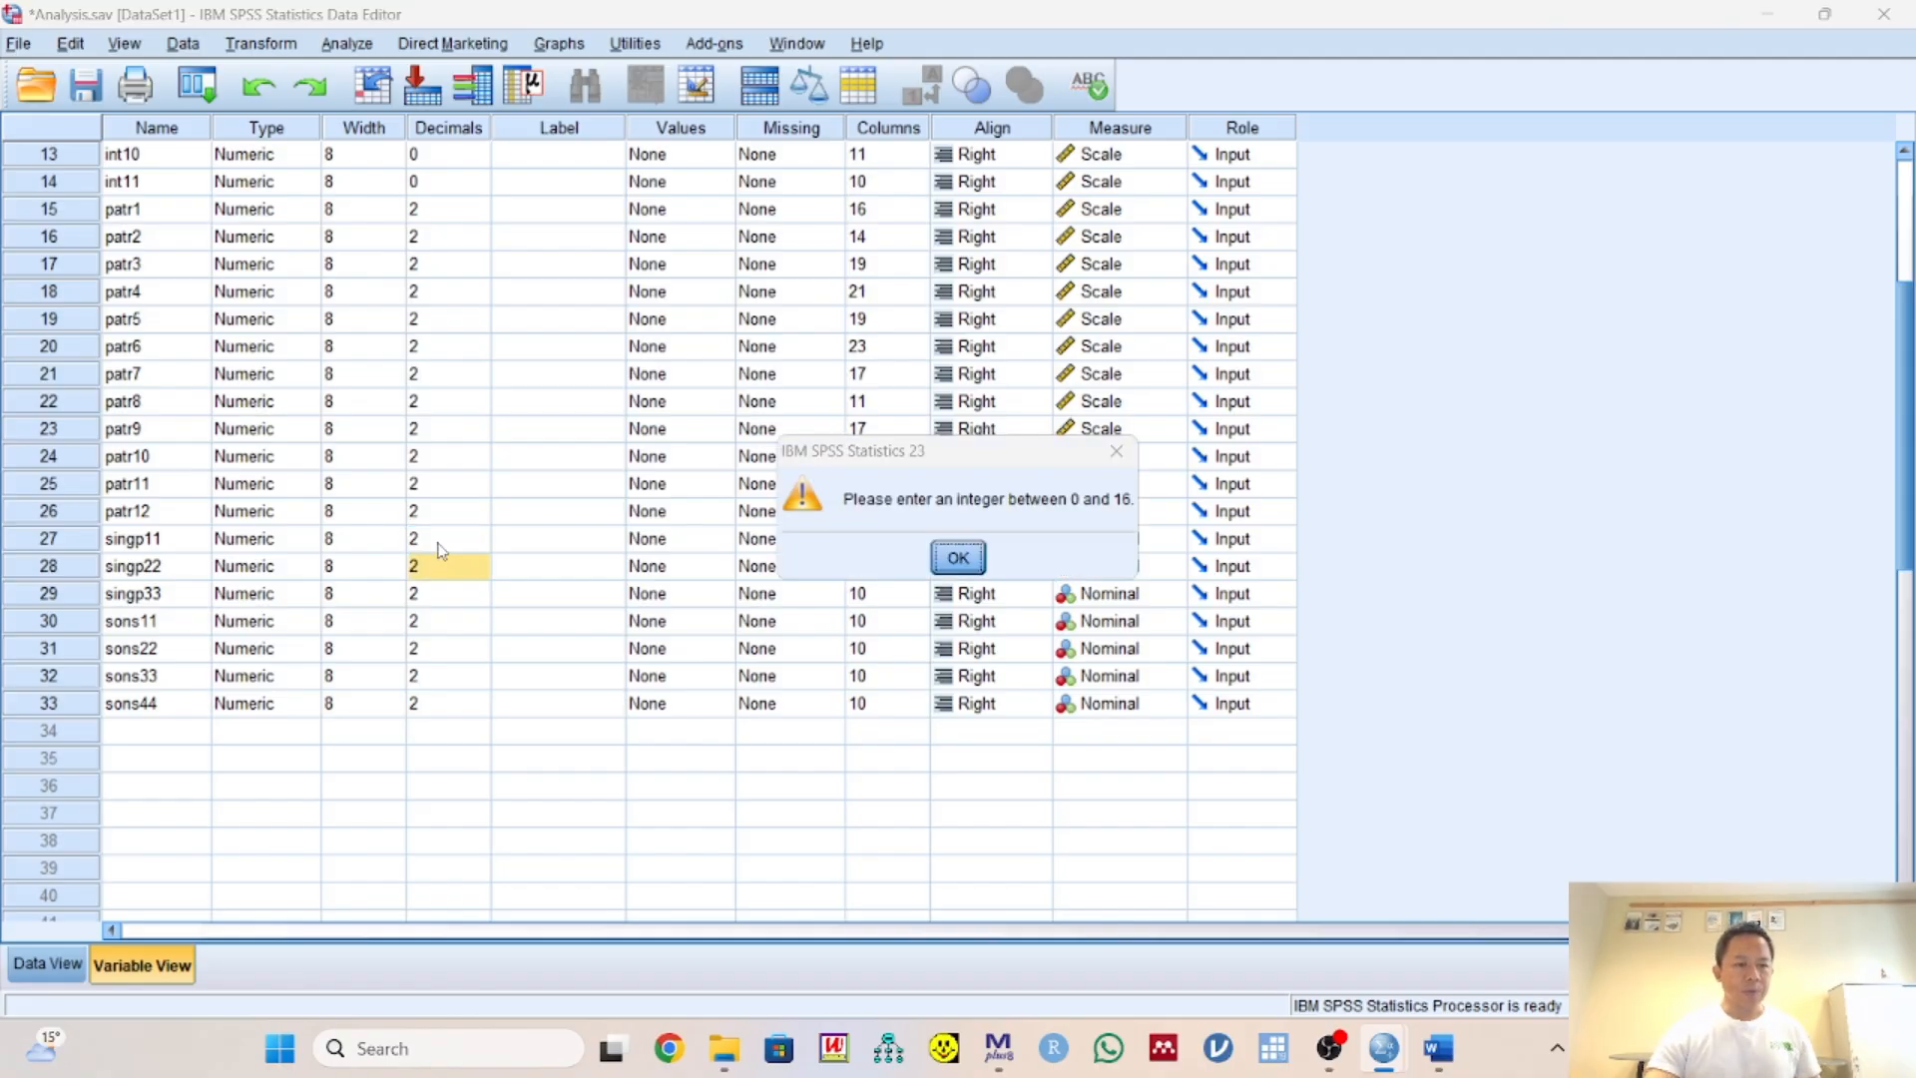
left_click(958, 559)
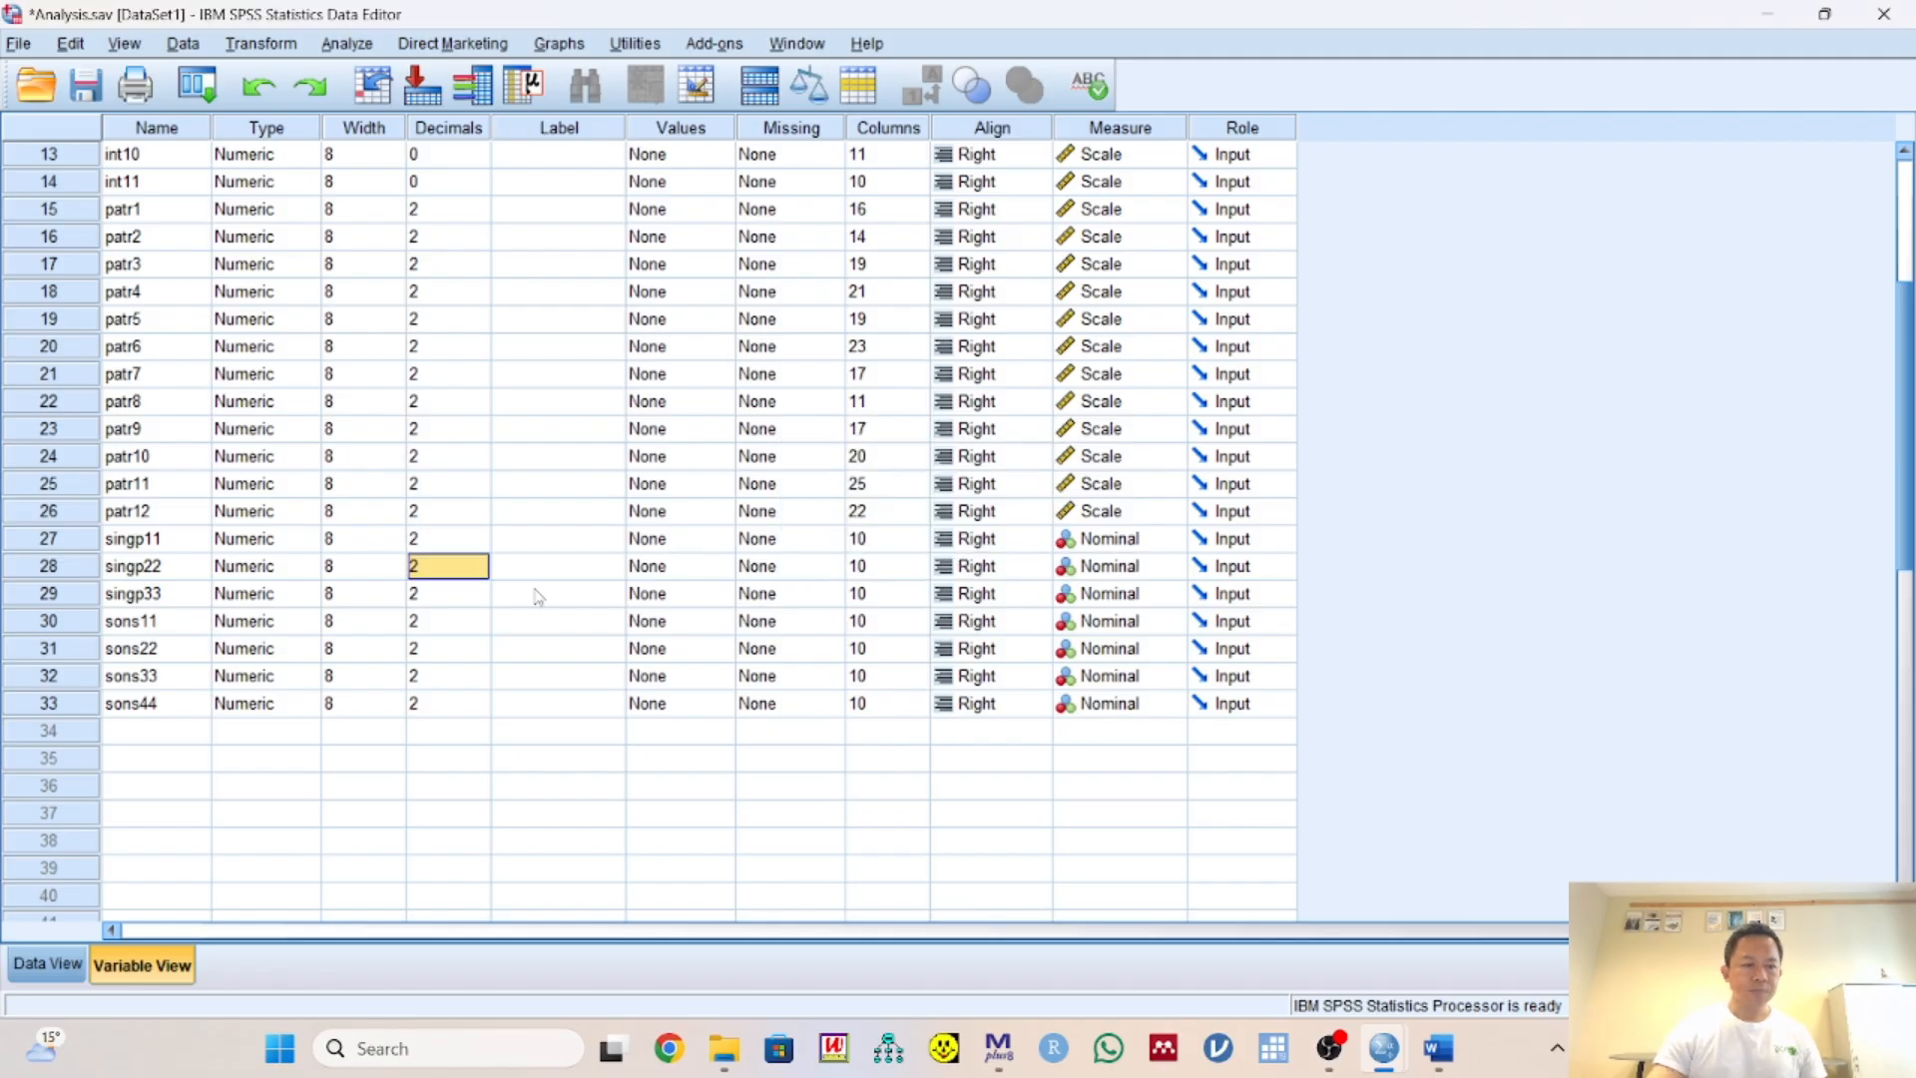
left_click(436, 536)
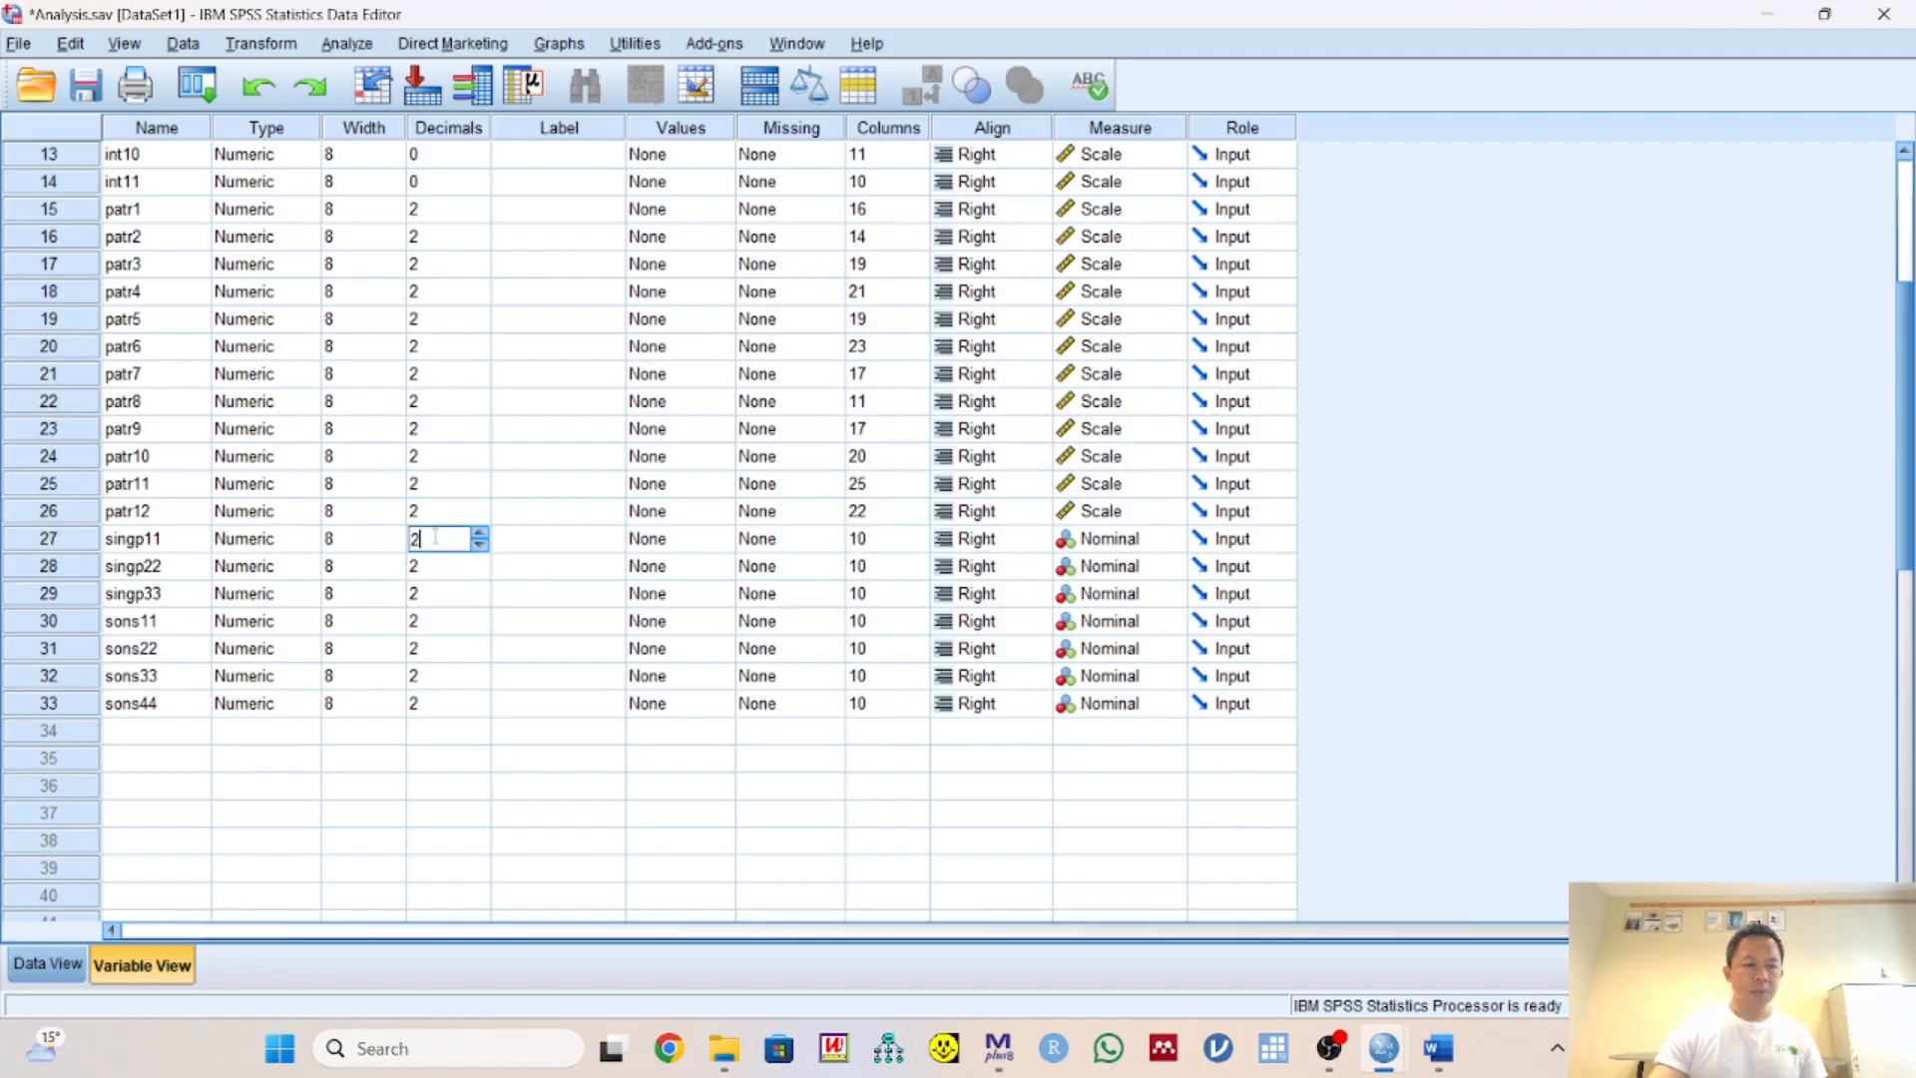
key("Return")
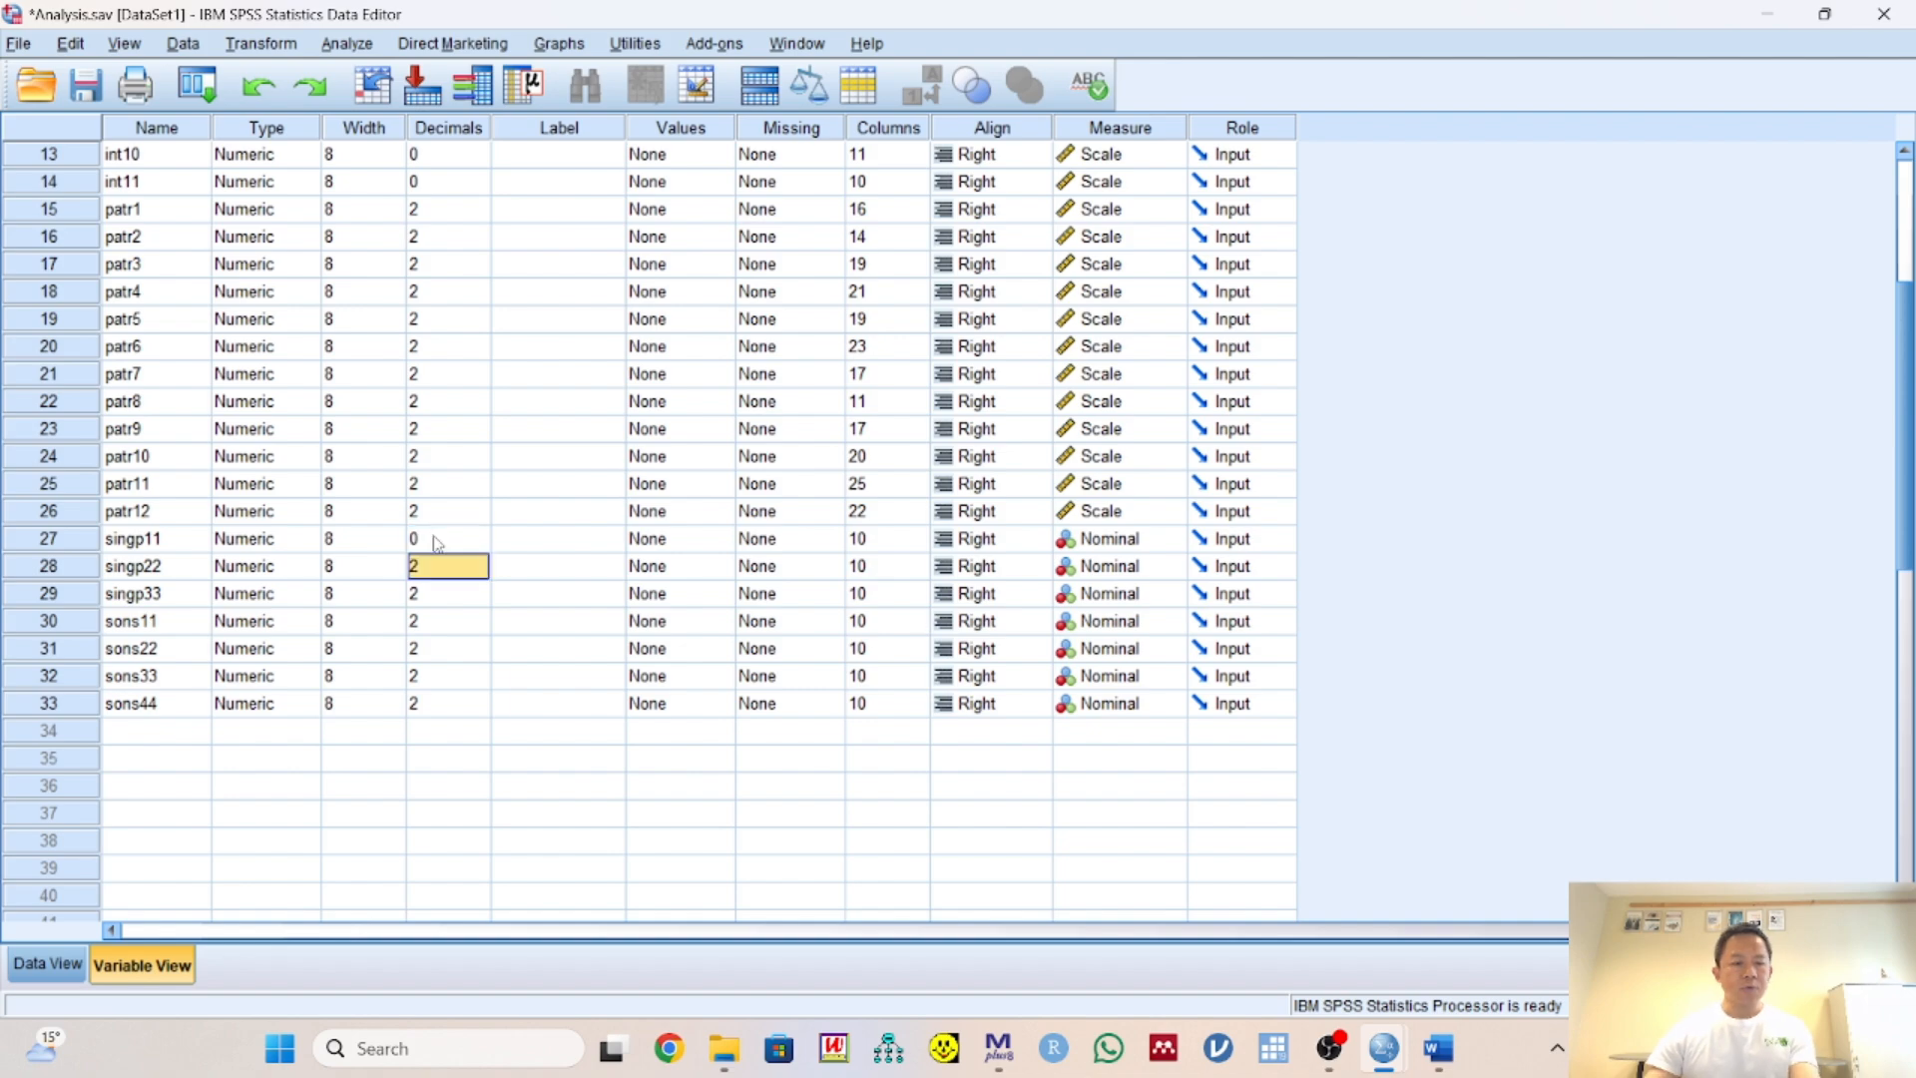
Set the number of decimals to 0 for singp22, singp33 and for sons11 through sons44
type("0")
key("Return")
type("0")
key("Return")
type("0")
key("Return")
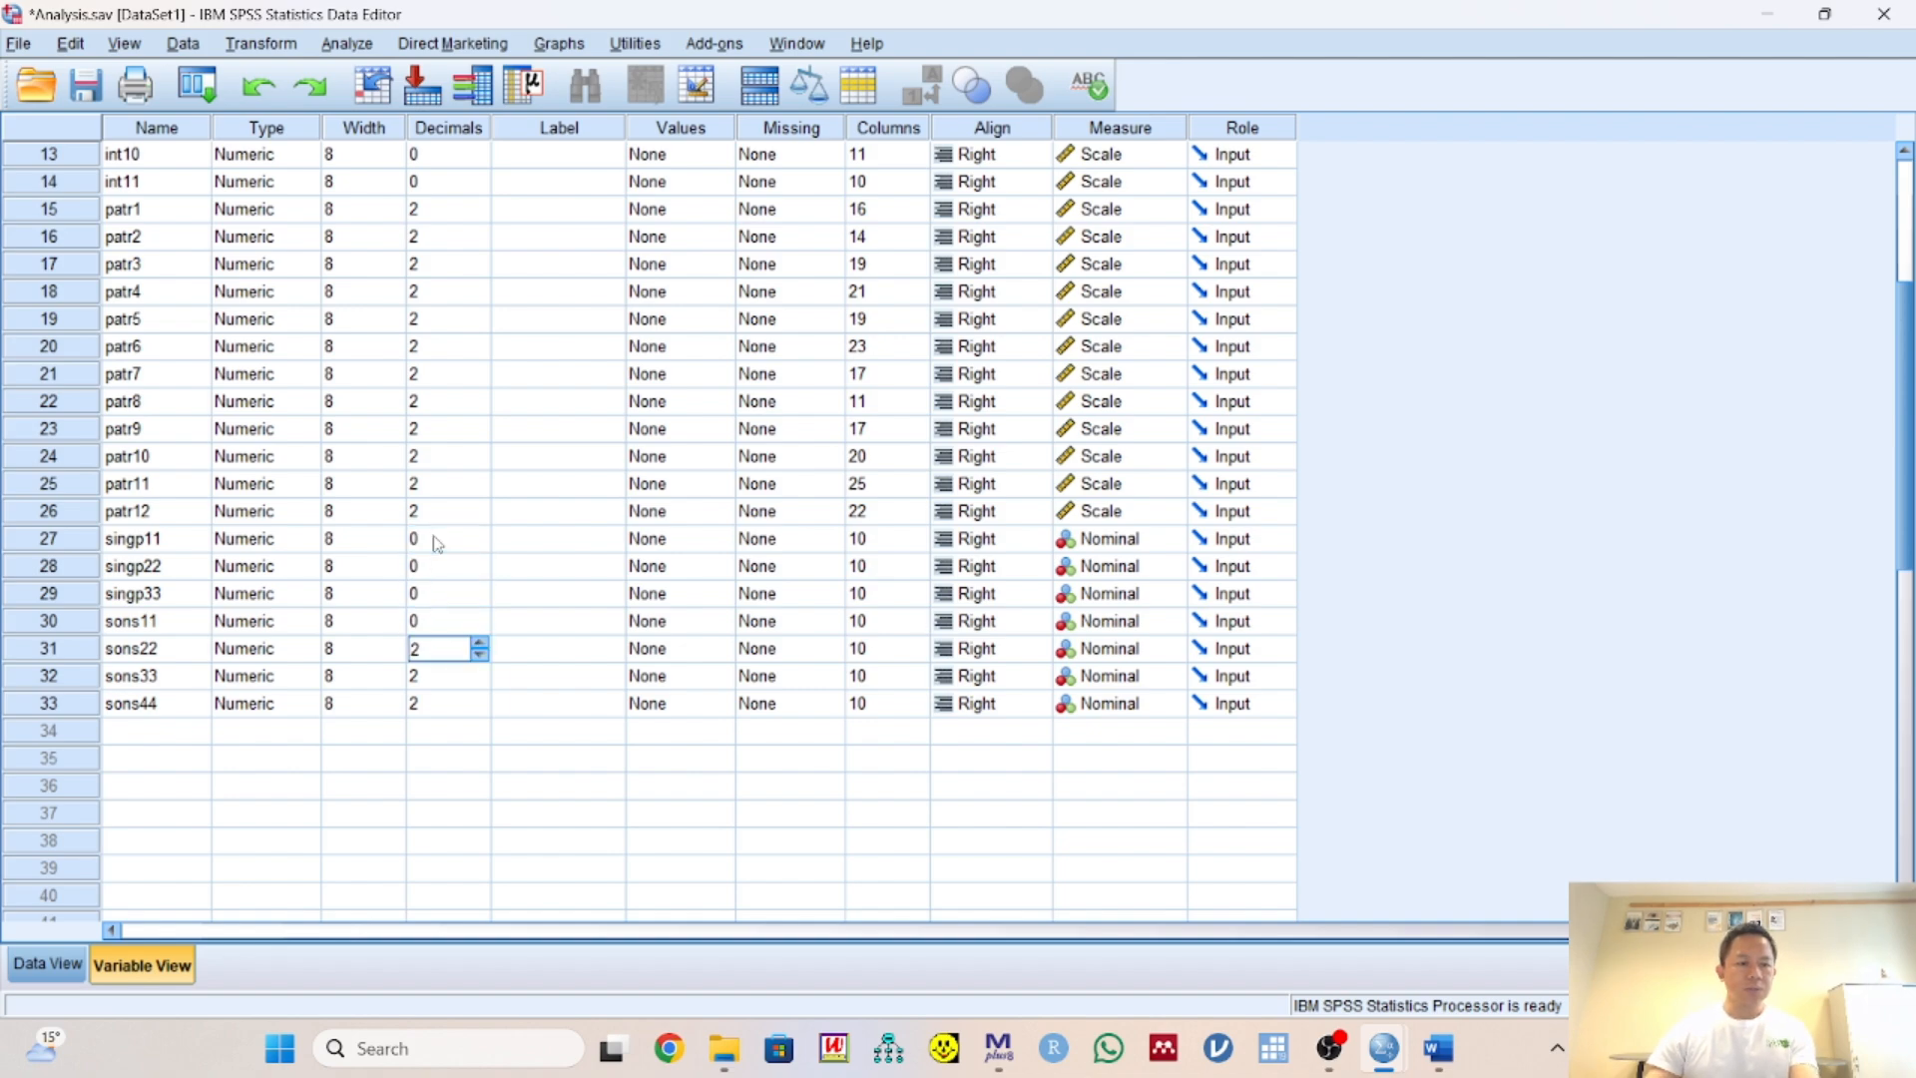
type("0")
key("Return")
type("0")
key("Return")
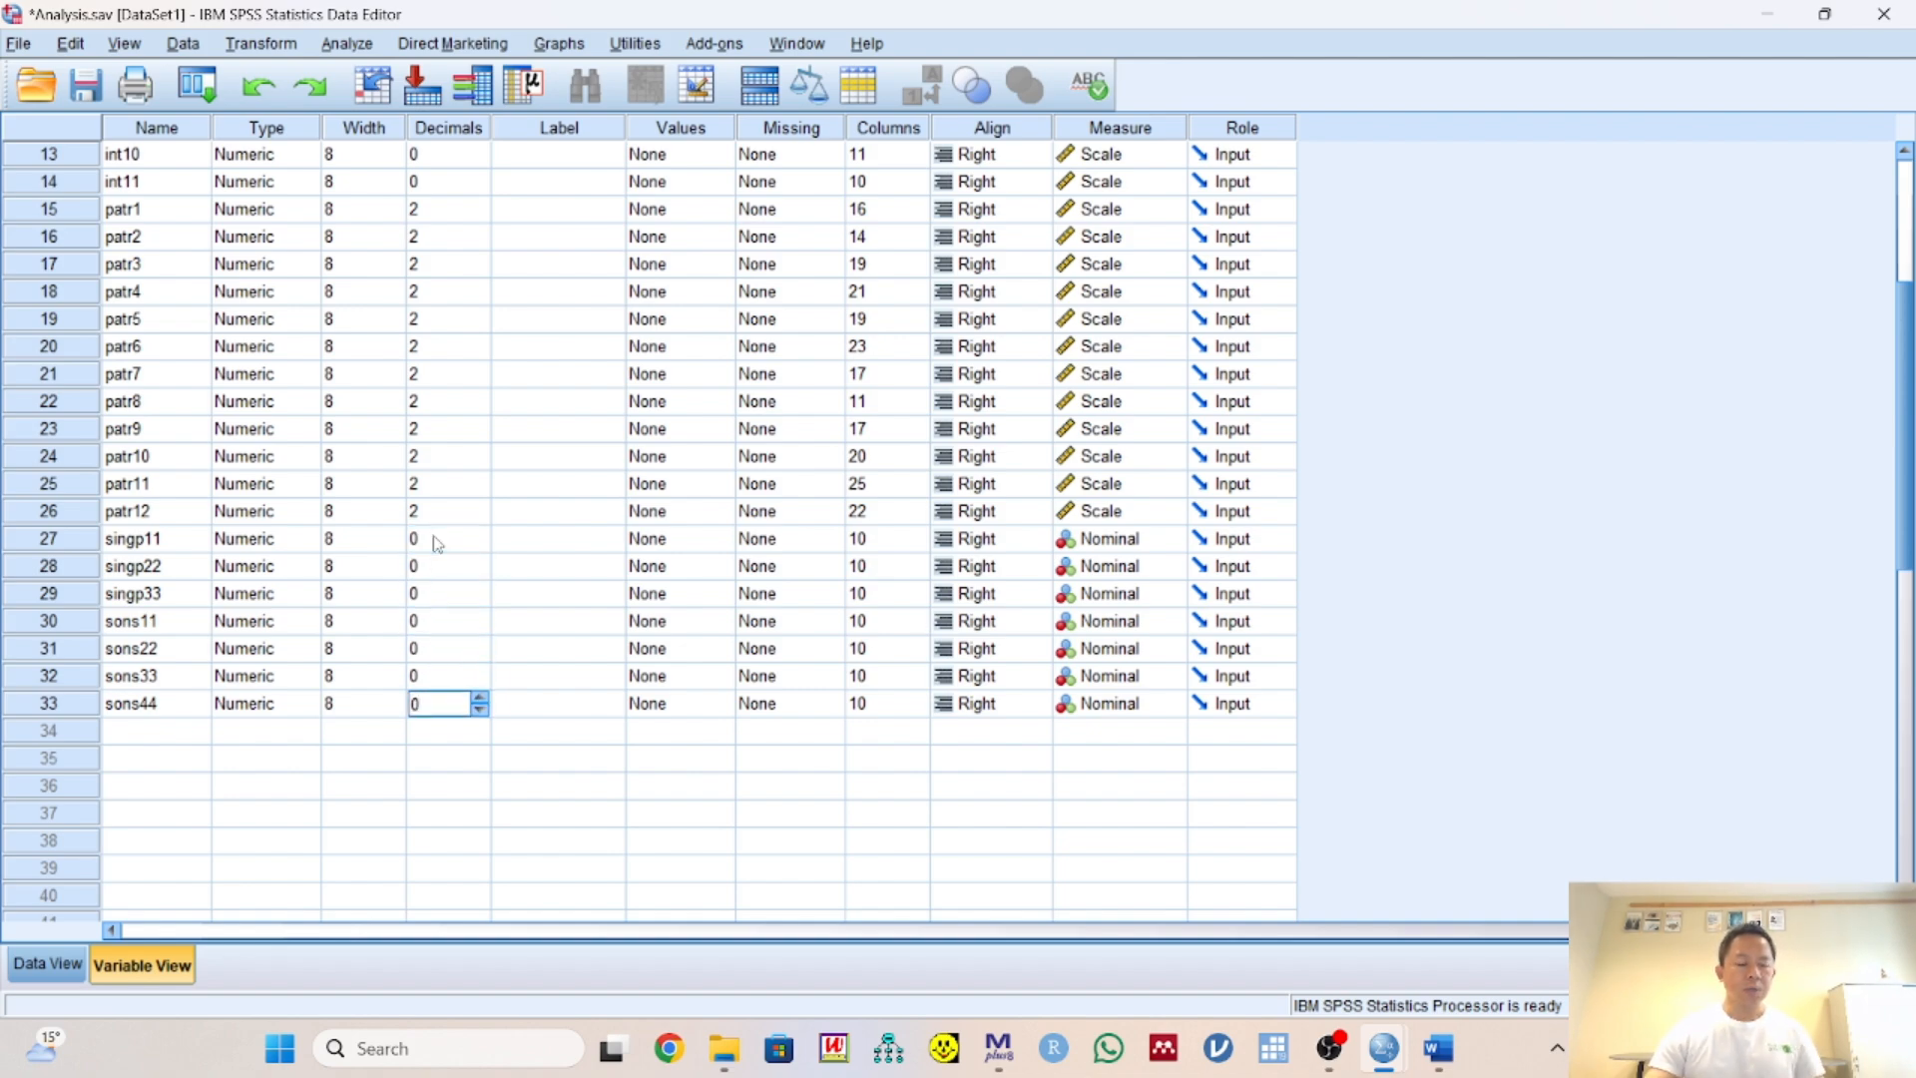
Review the Width attribute of the variables and examine how many digits the MS, Grade and Gender data values use
scroll(371, 599, "up", 4)
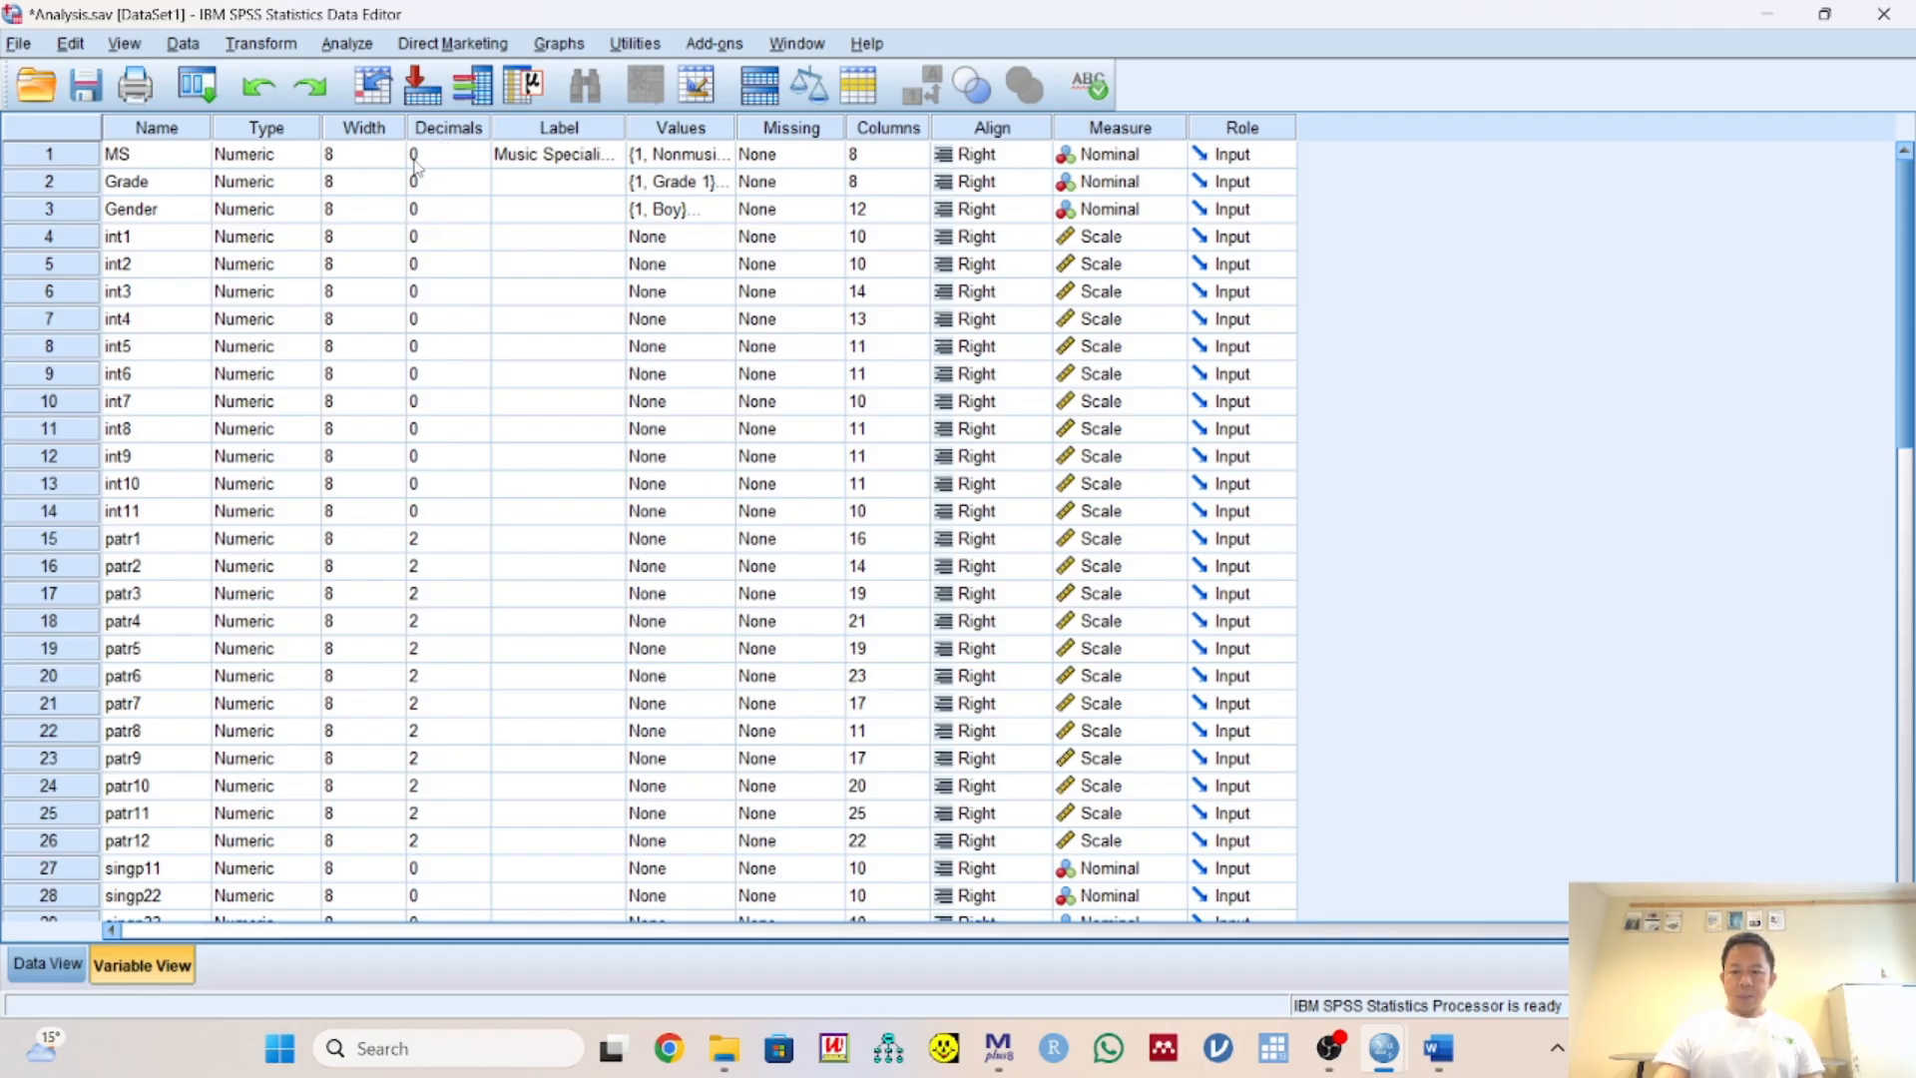
left_click(382, 131)
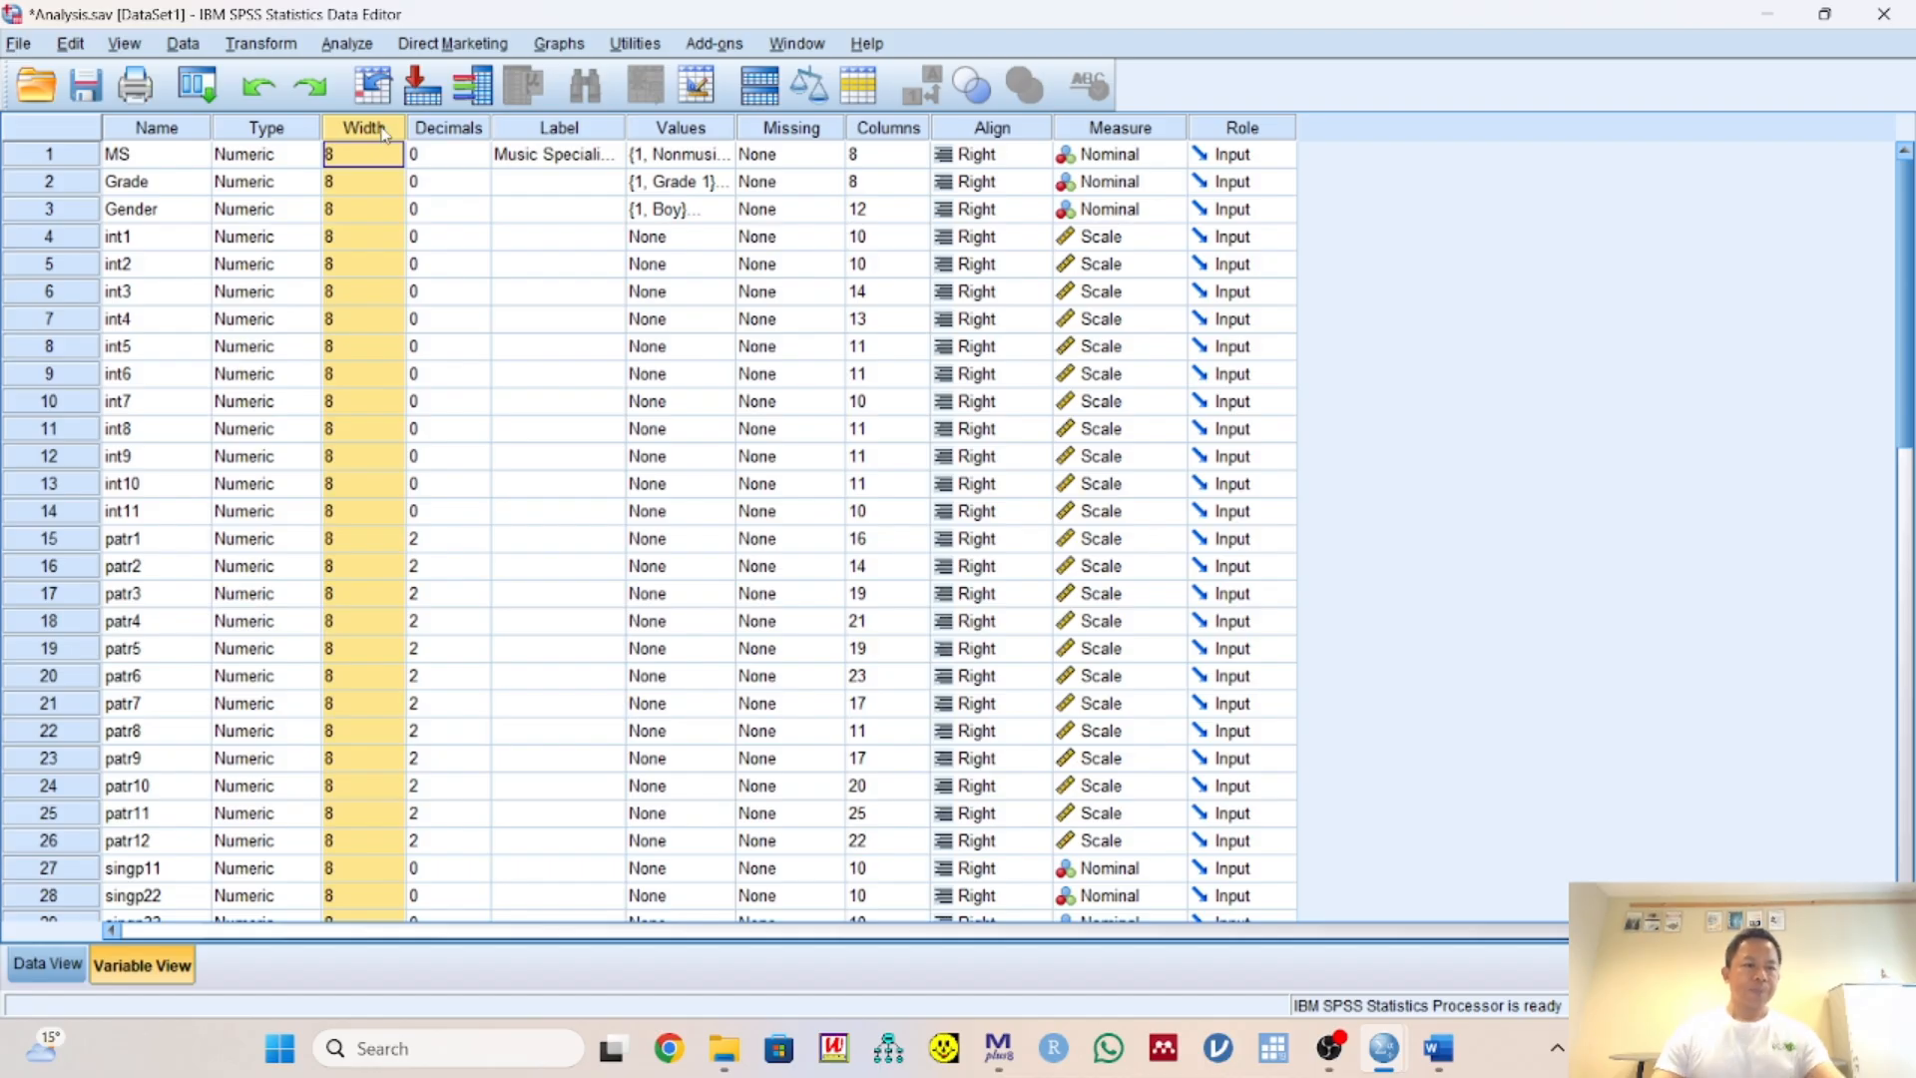
left_click(182, 160)
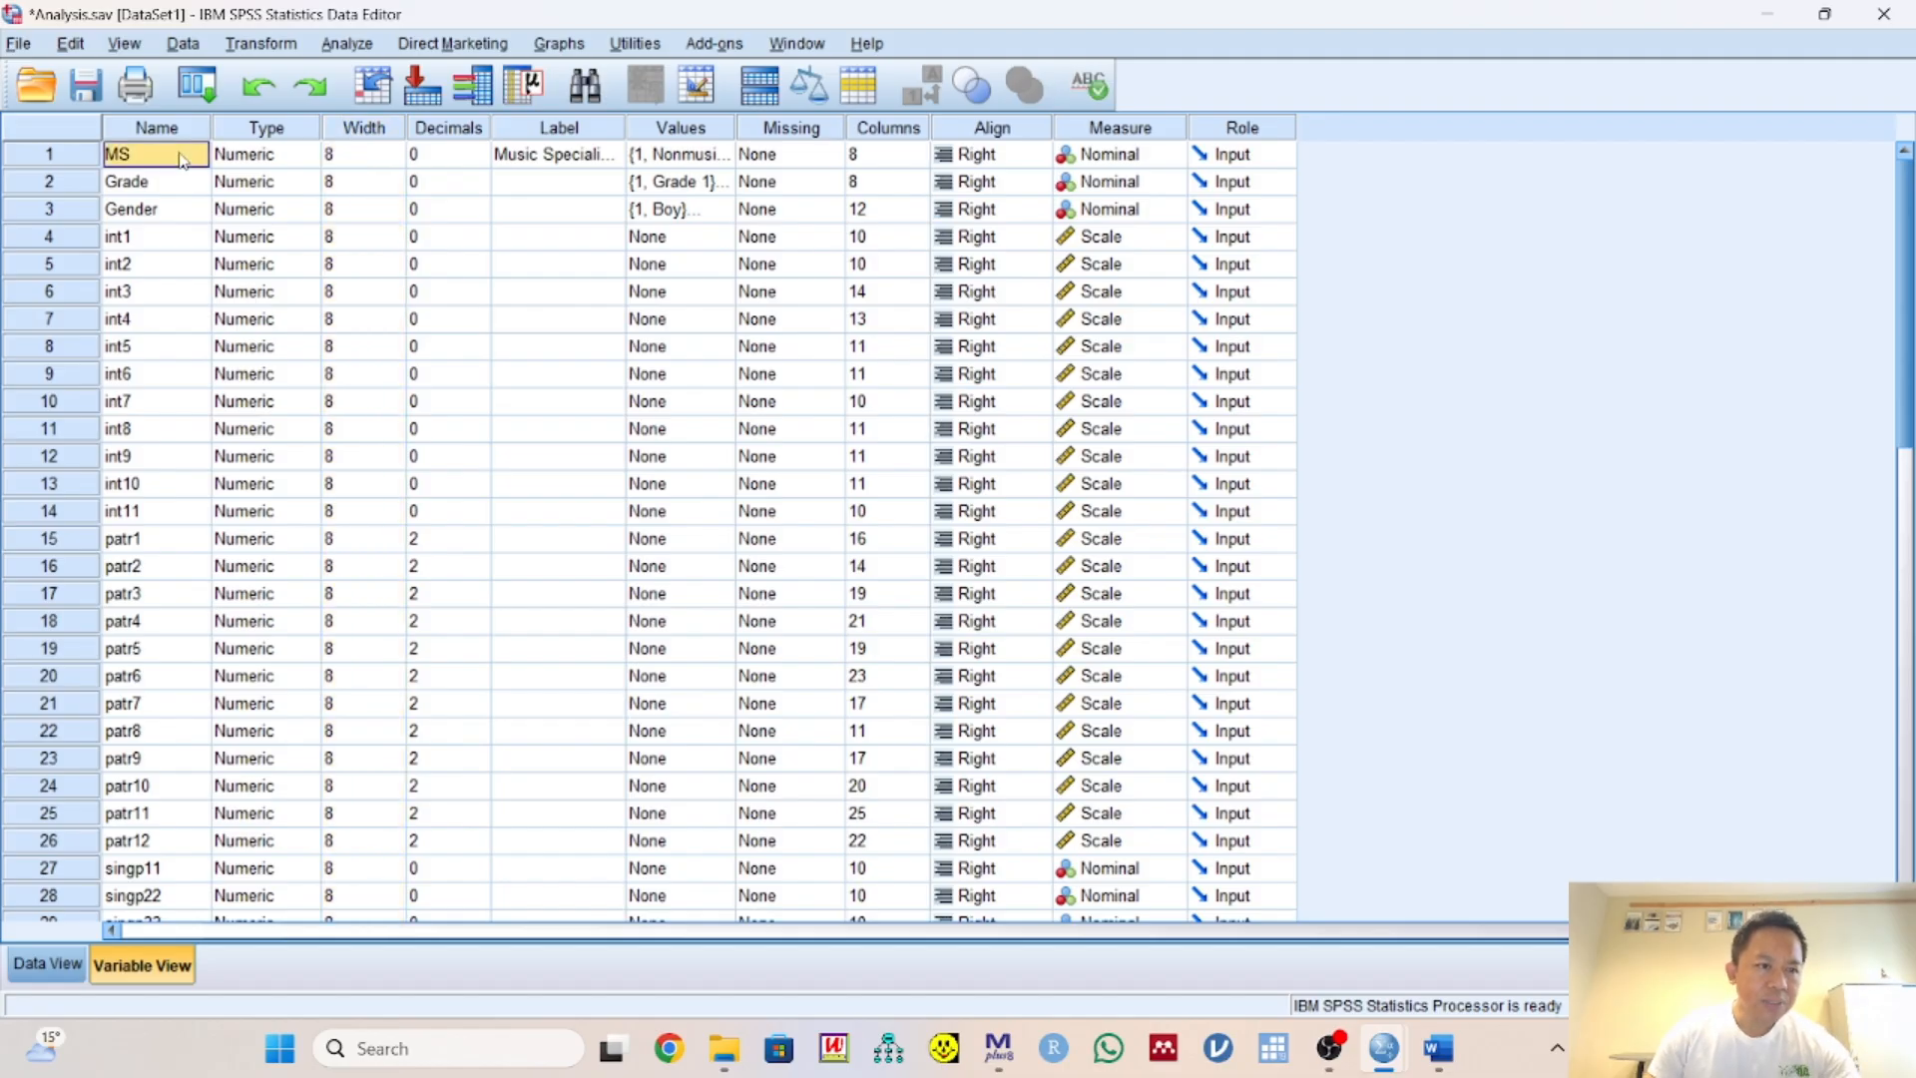
left_click(48, 964)
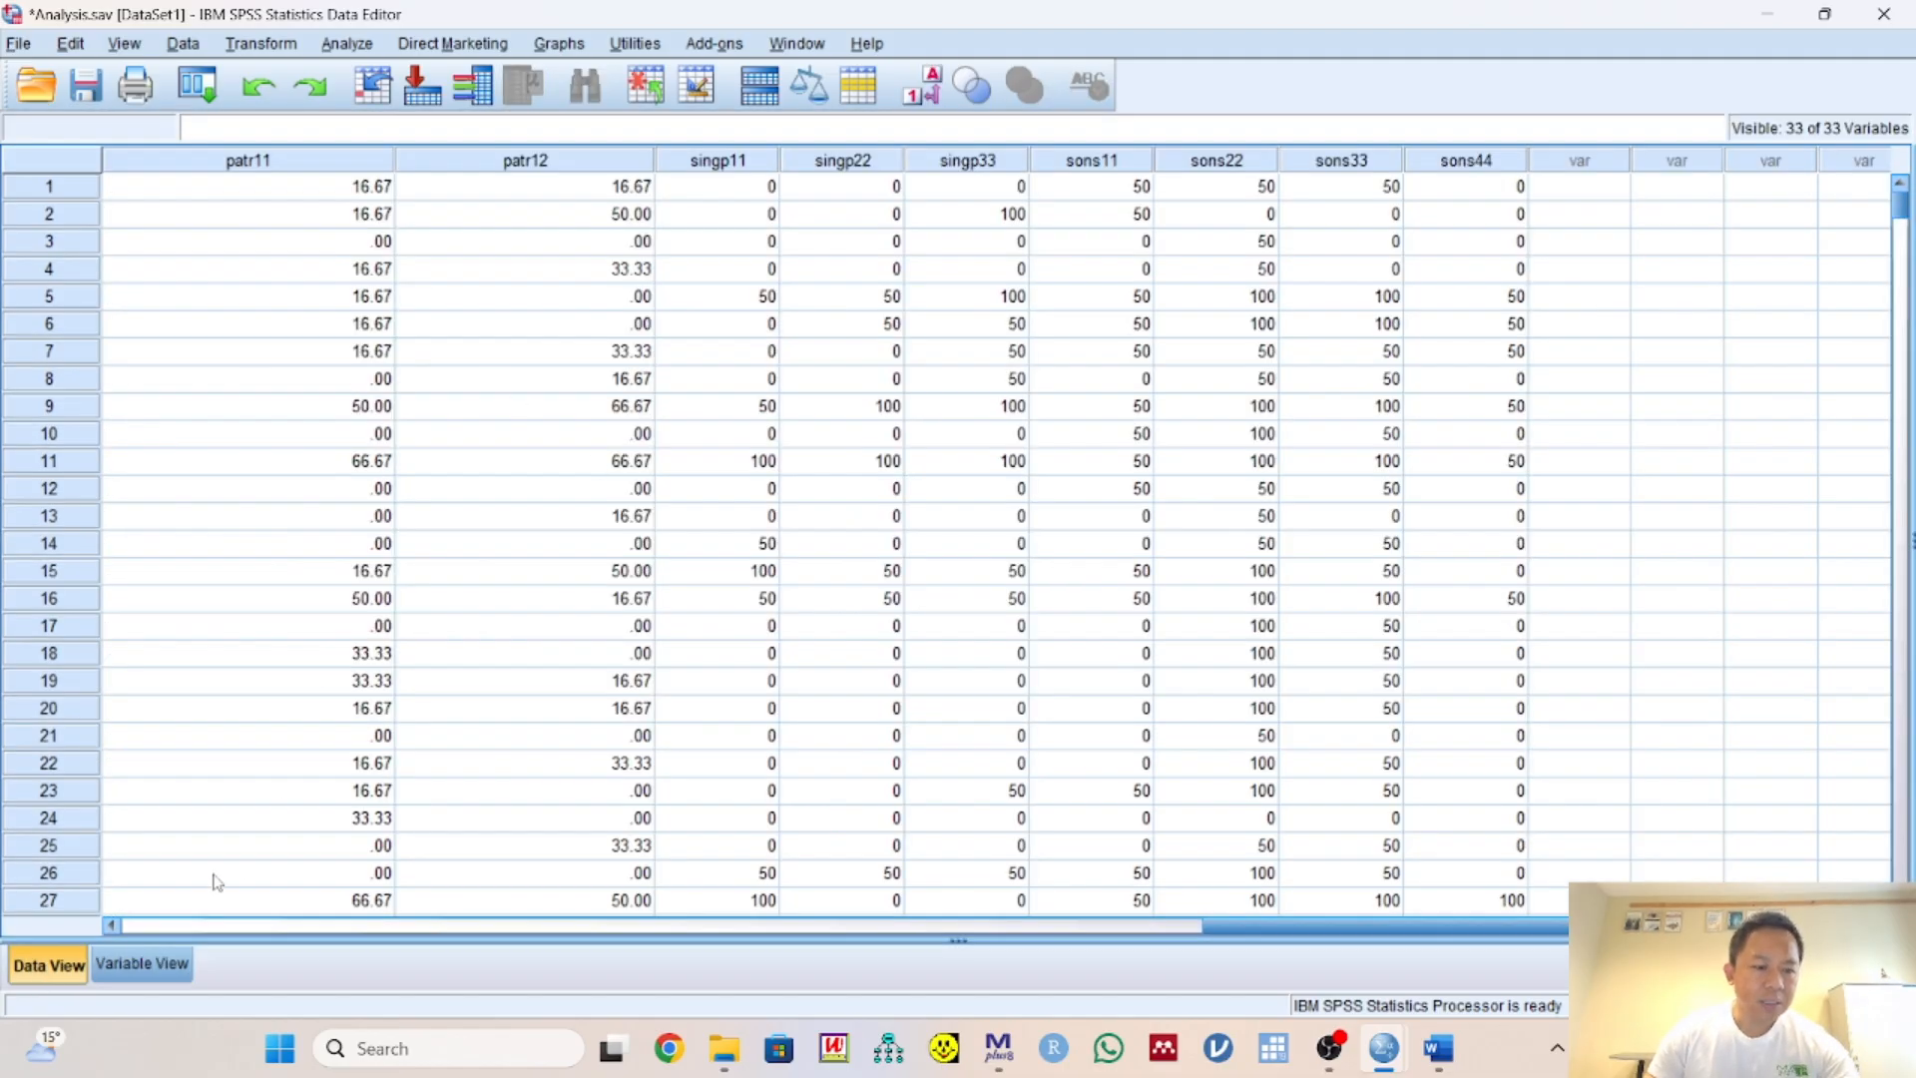
left_click(141, 928)
left_click(142, 928)
left_click_drag(142, 928, 393, 310)
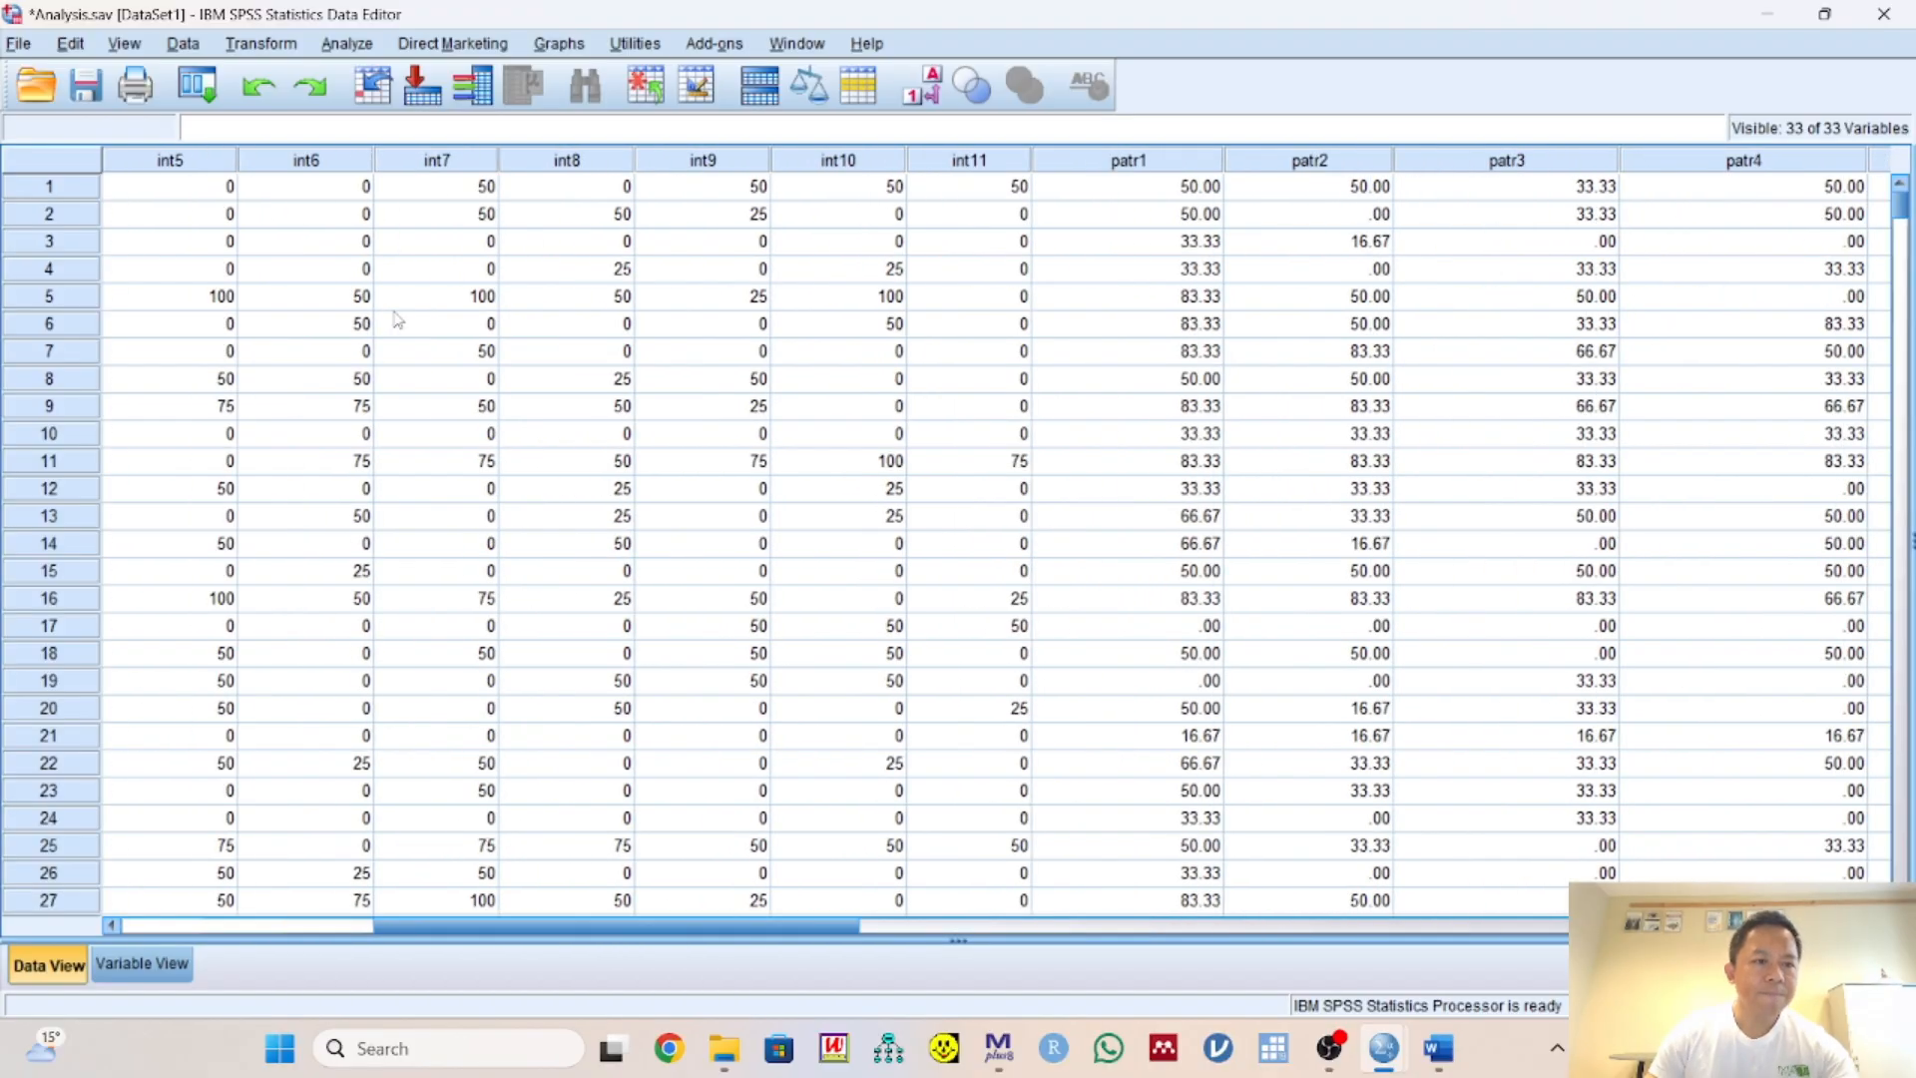
left_click(158, 928)
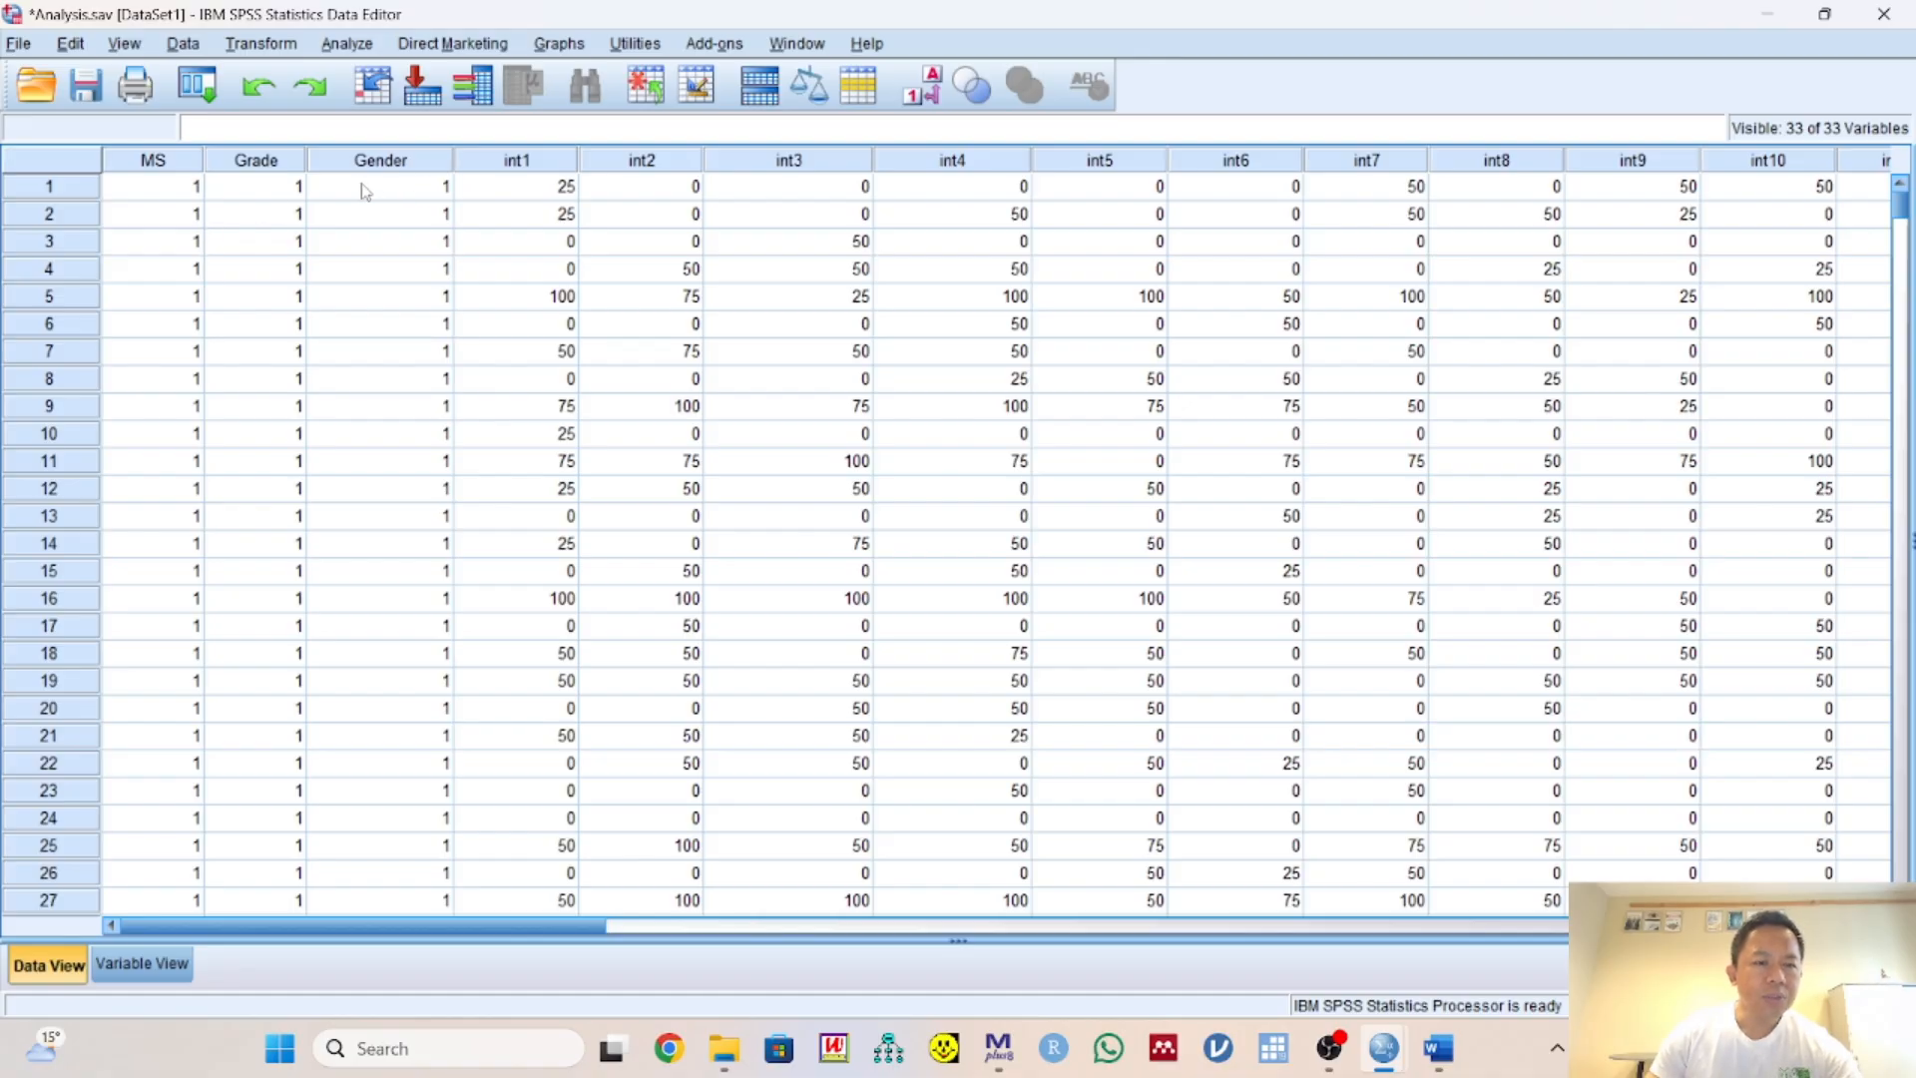
left_click(172, 166)
key("Right")
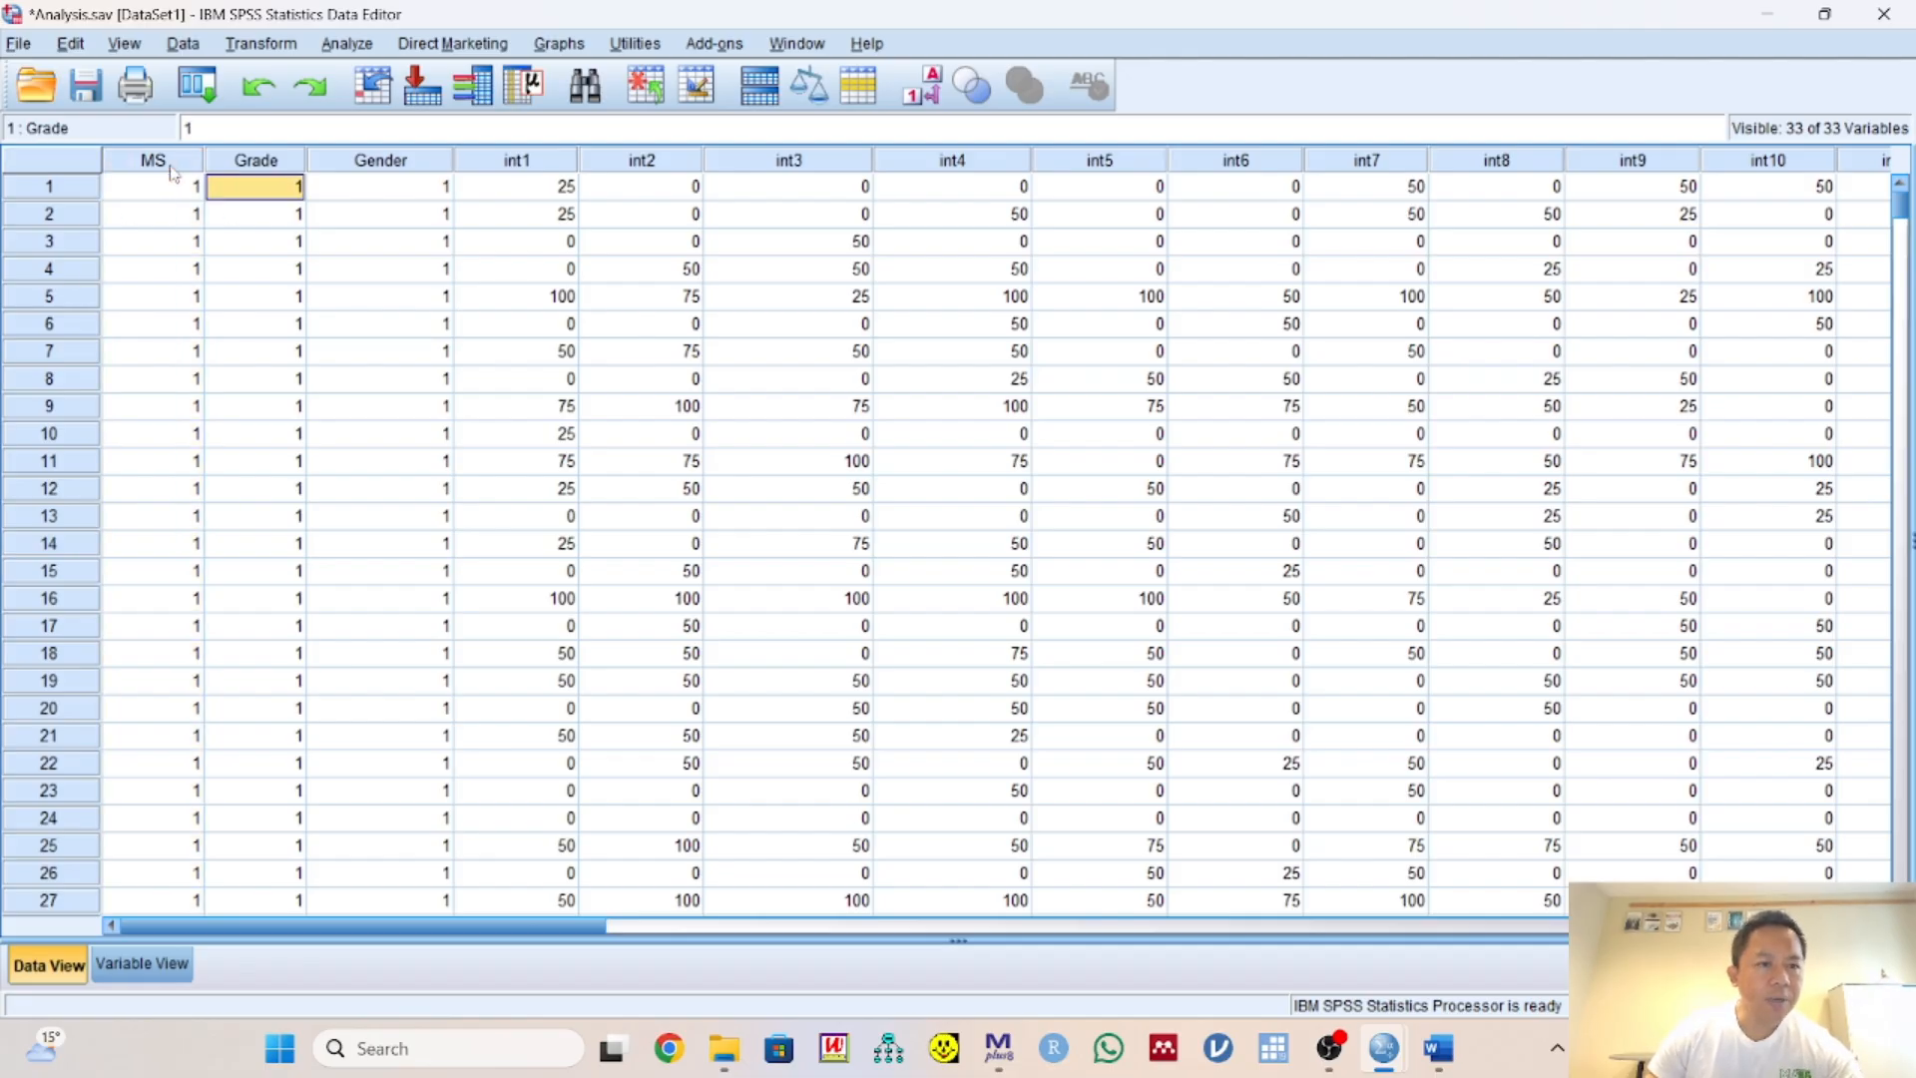
key("Right")
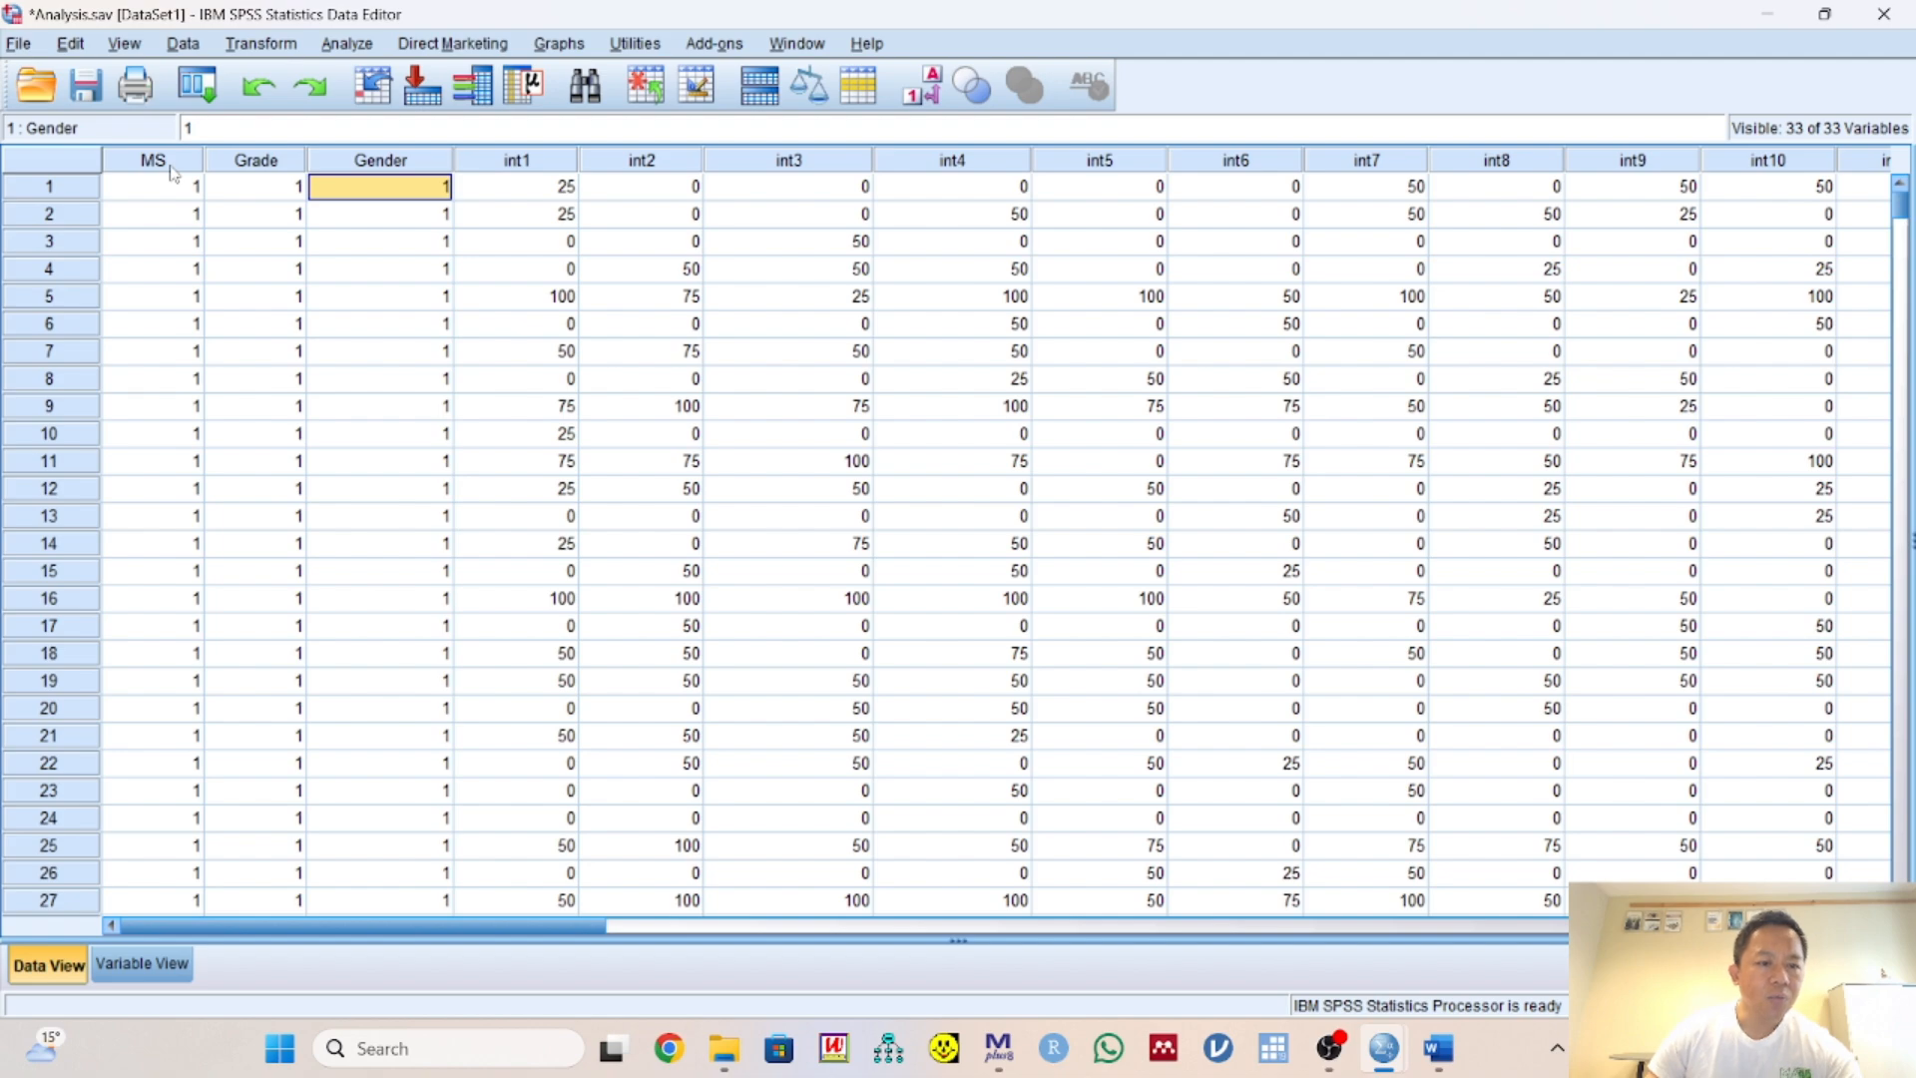
Set the width of the variables MS, Grade and Gender to 1
left_click(143, 968)
left_click(369, 153)
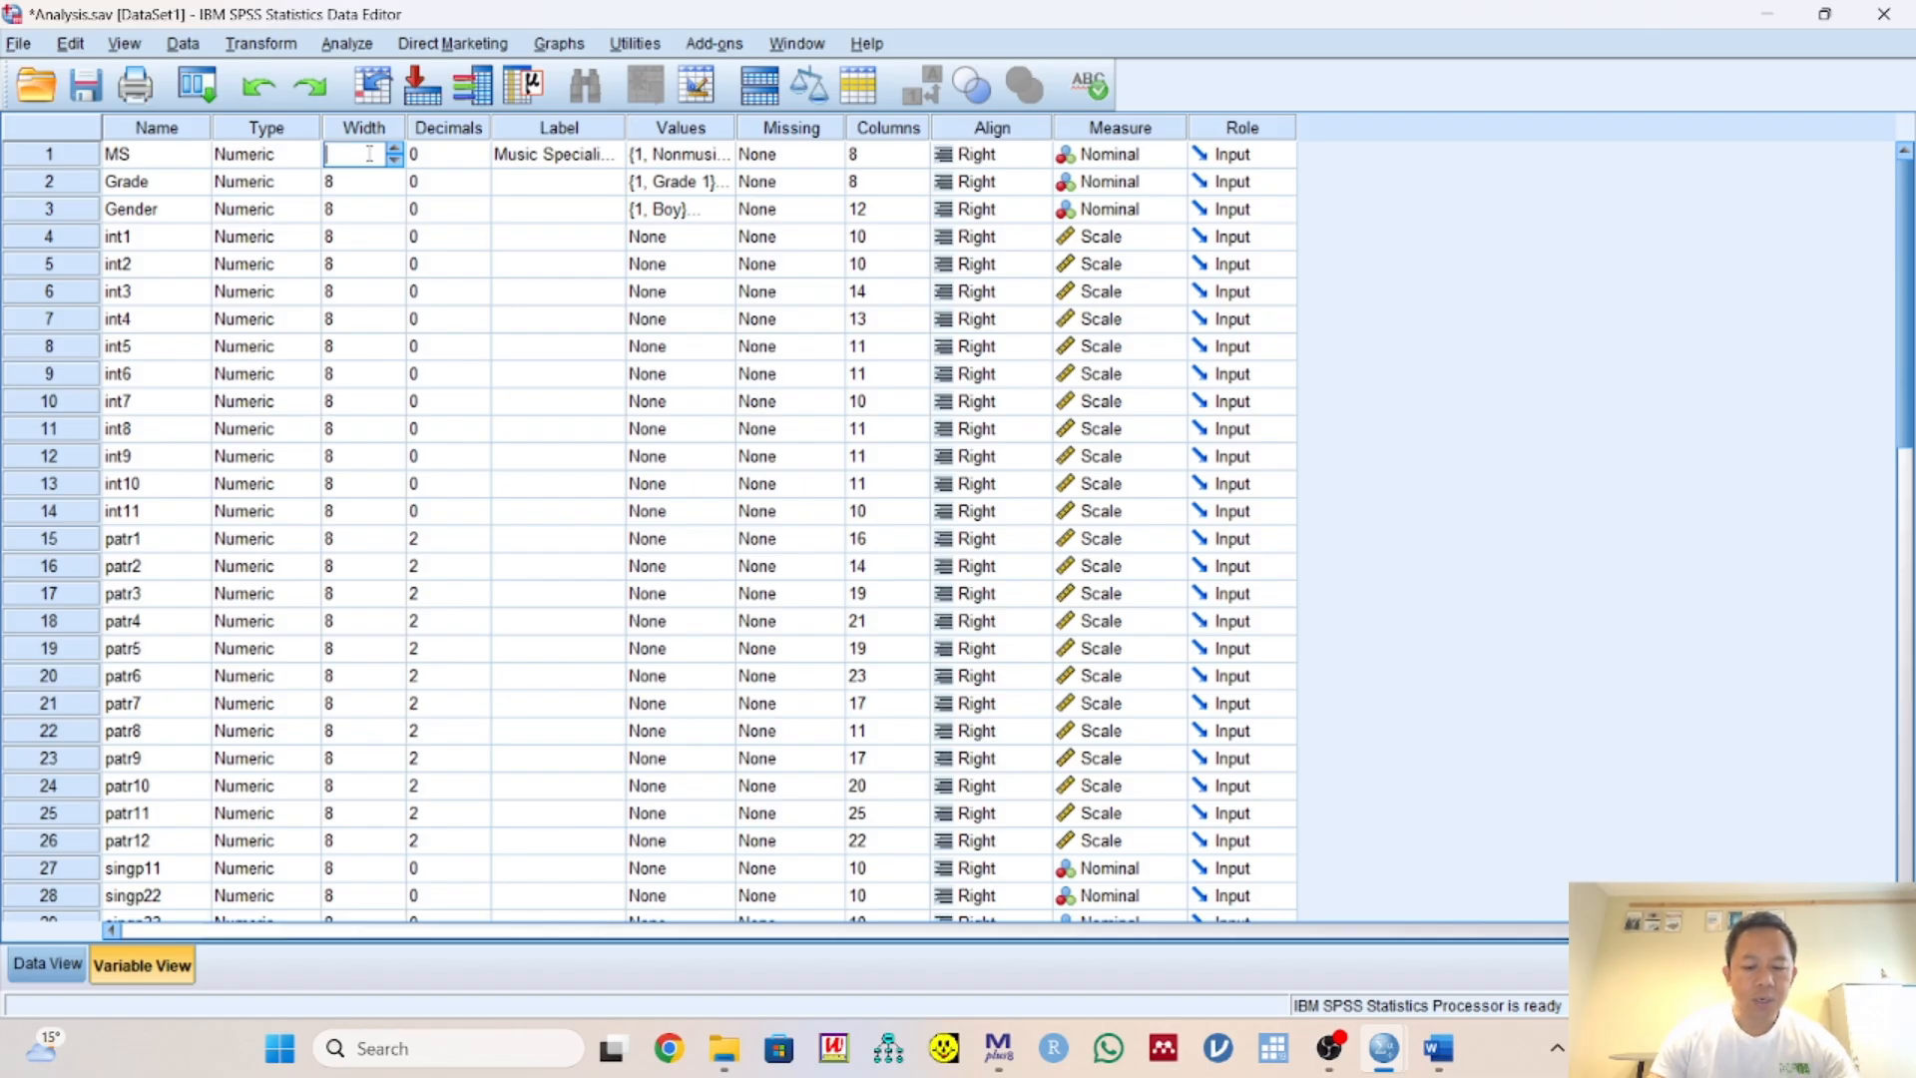
type("1")
key("Return")
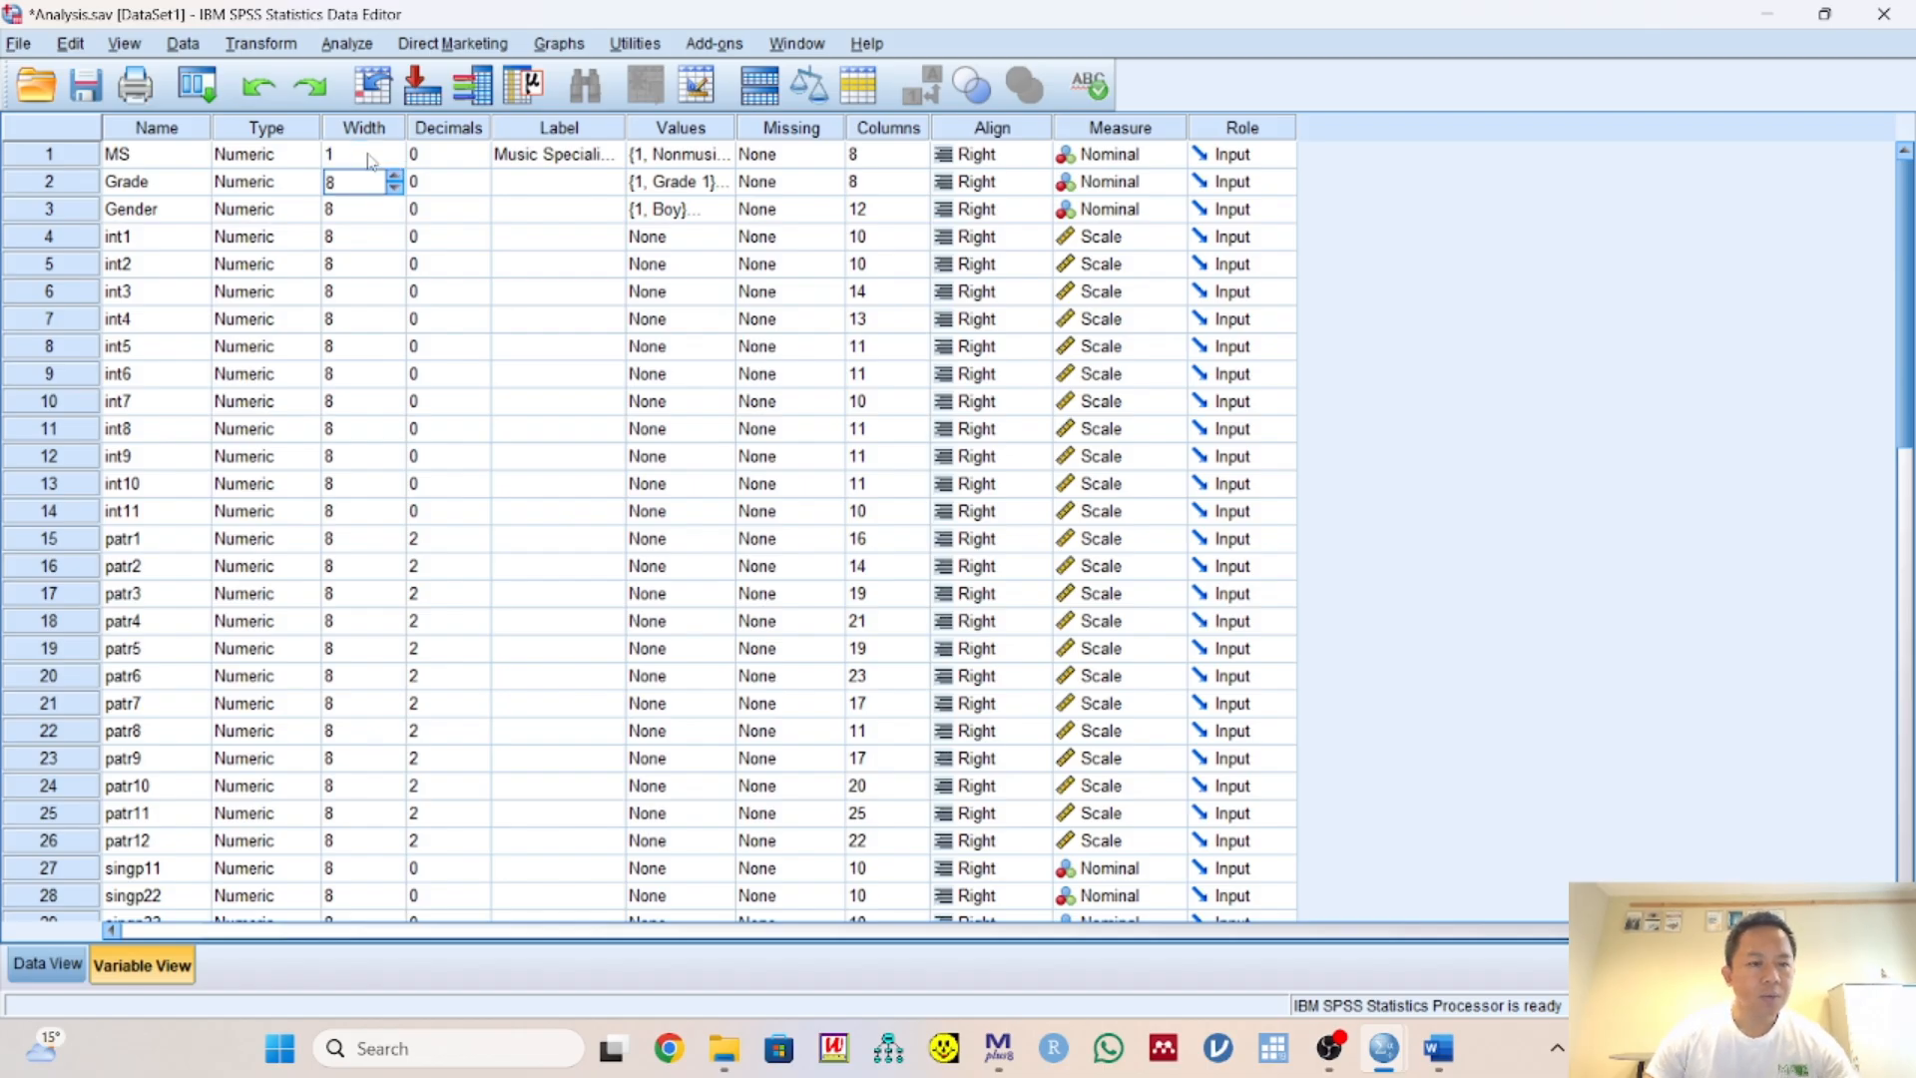
type("1")
key("Return")
type("1")
key("Return")
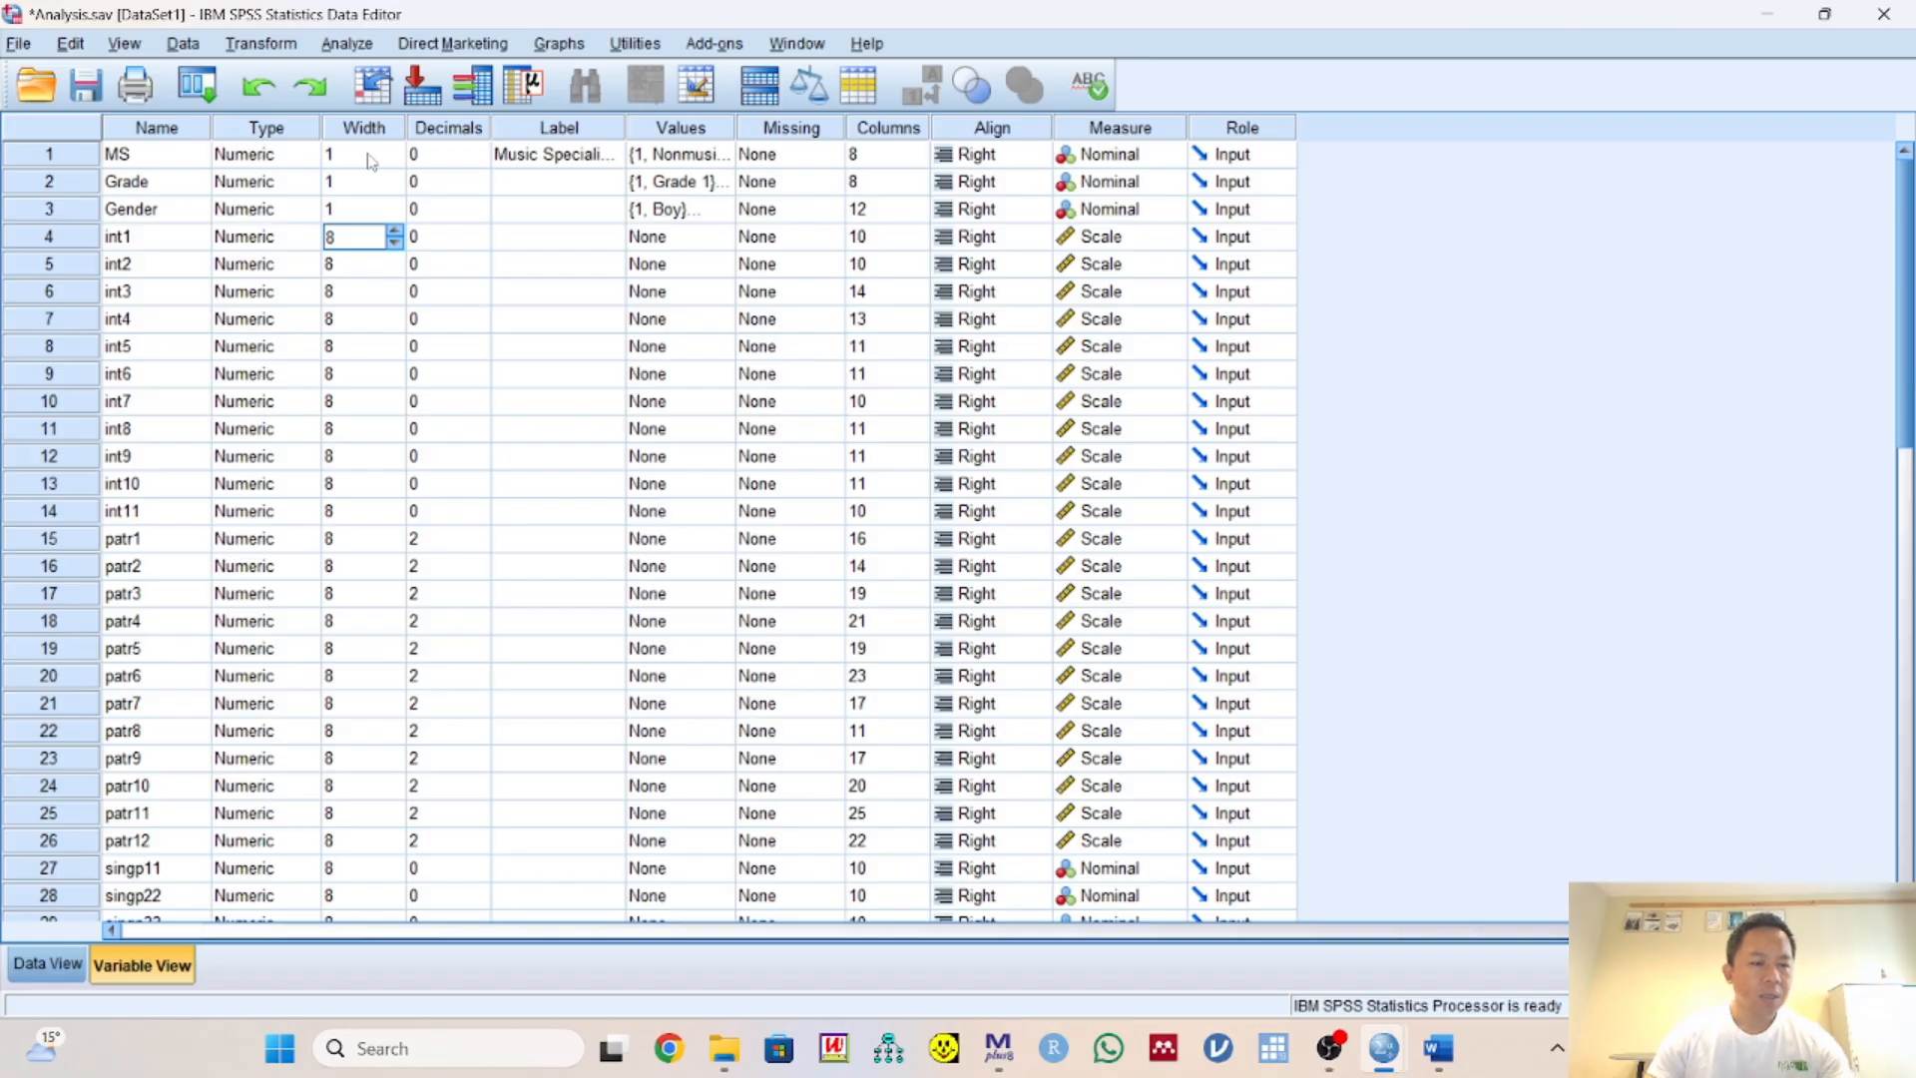
Examine the data values of the int variables, from int1 onward, for the number of digits they use
left_click(181, 245)
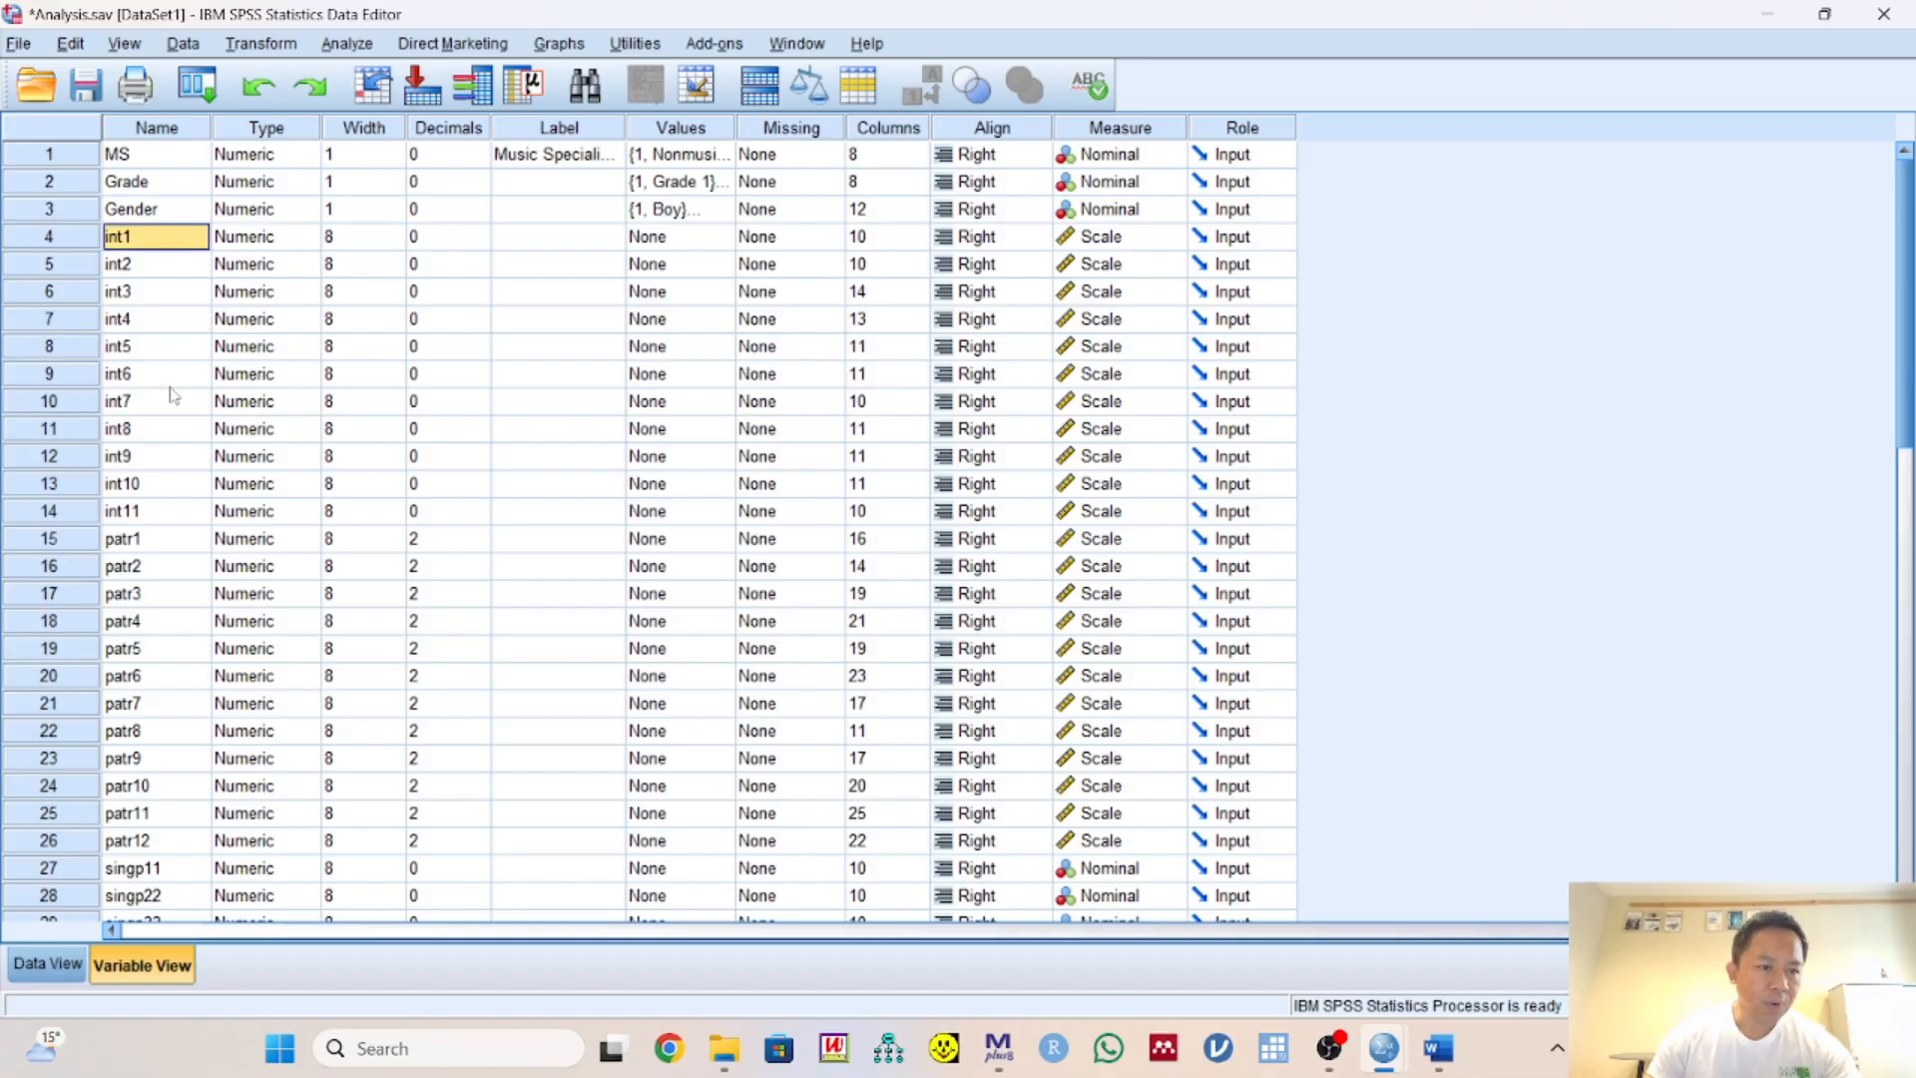
left_click(170, 517)
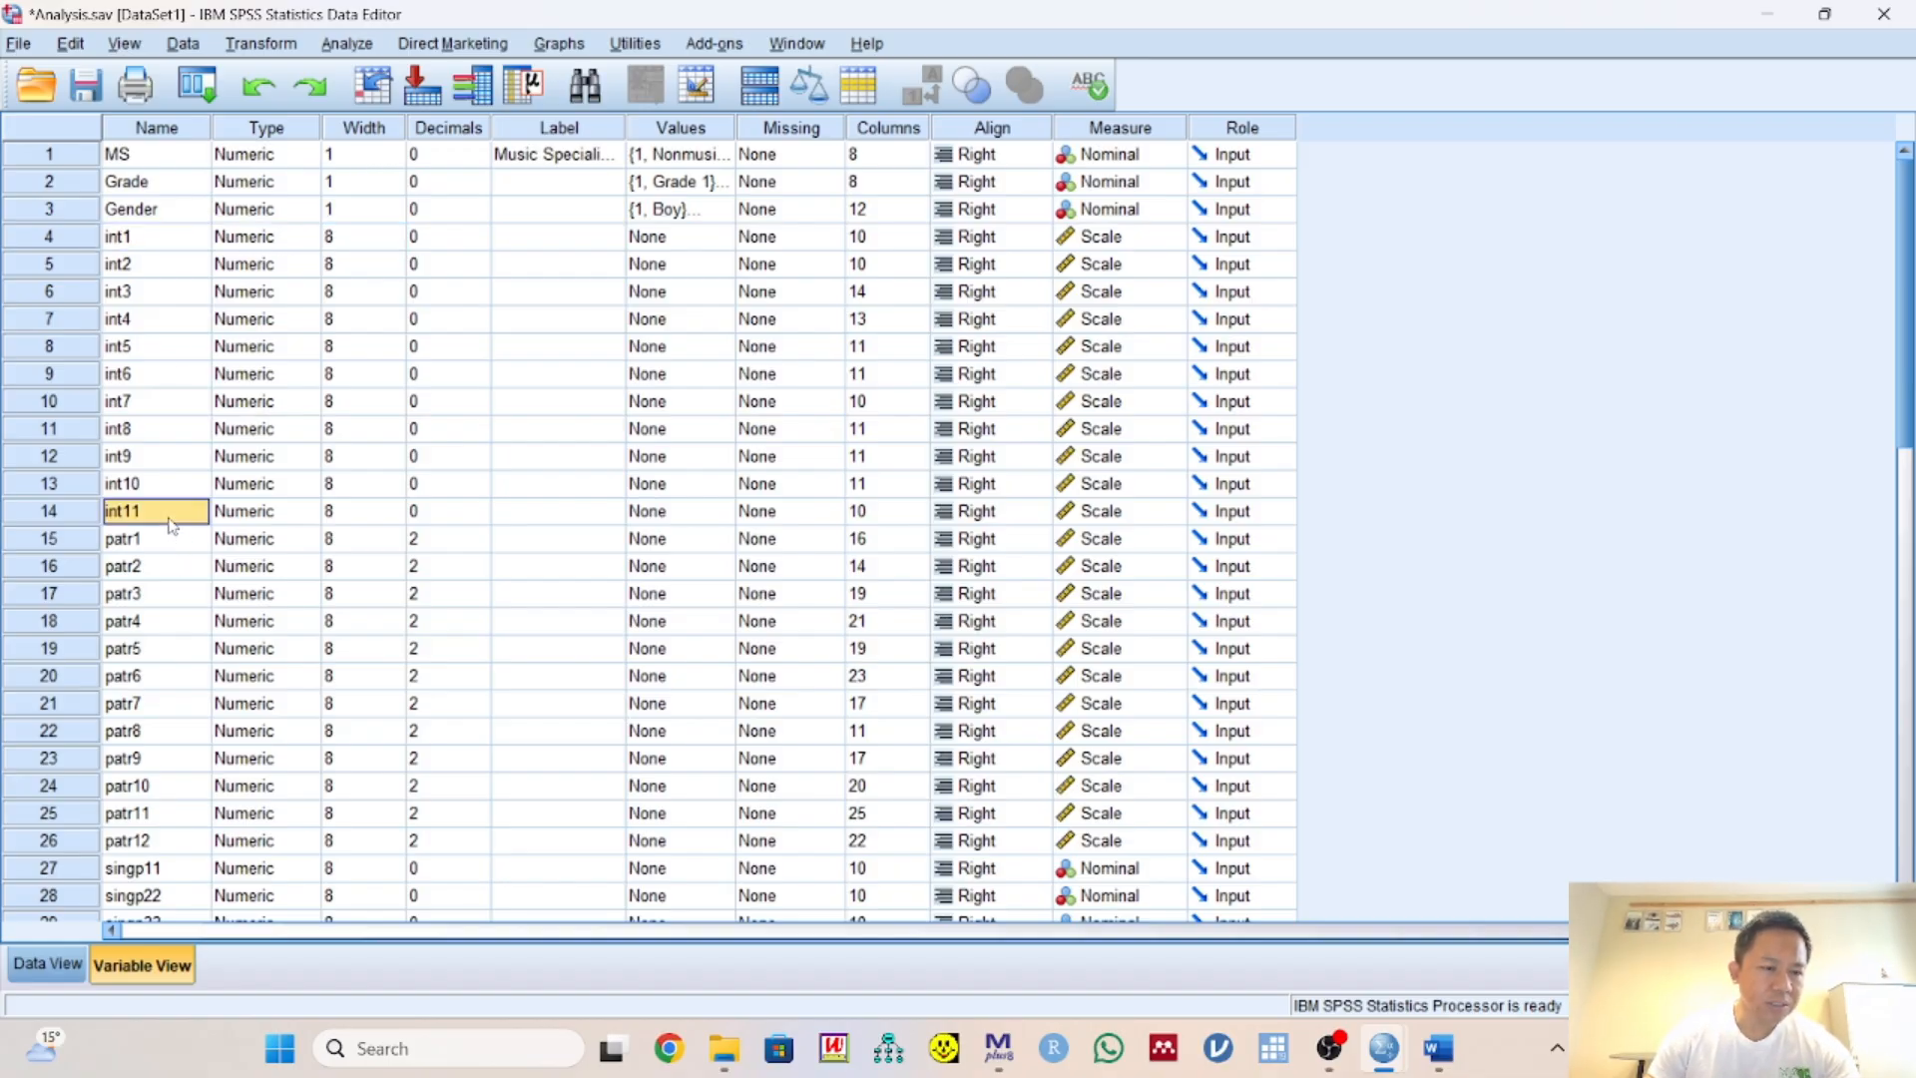
left_click(54, 966)
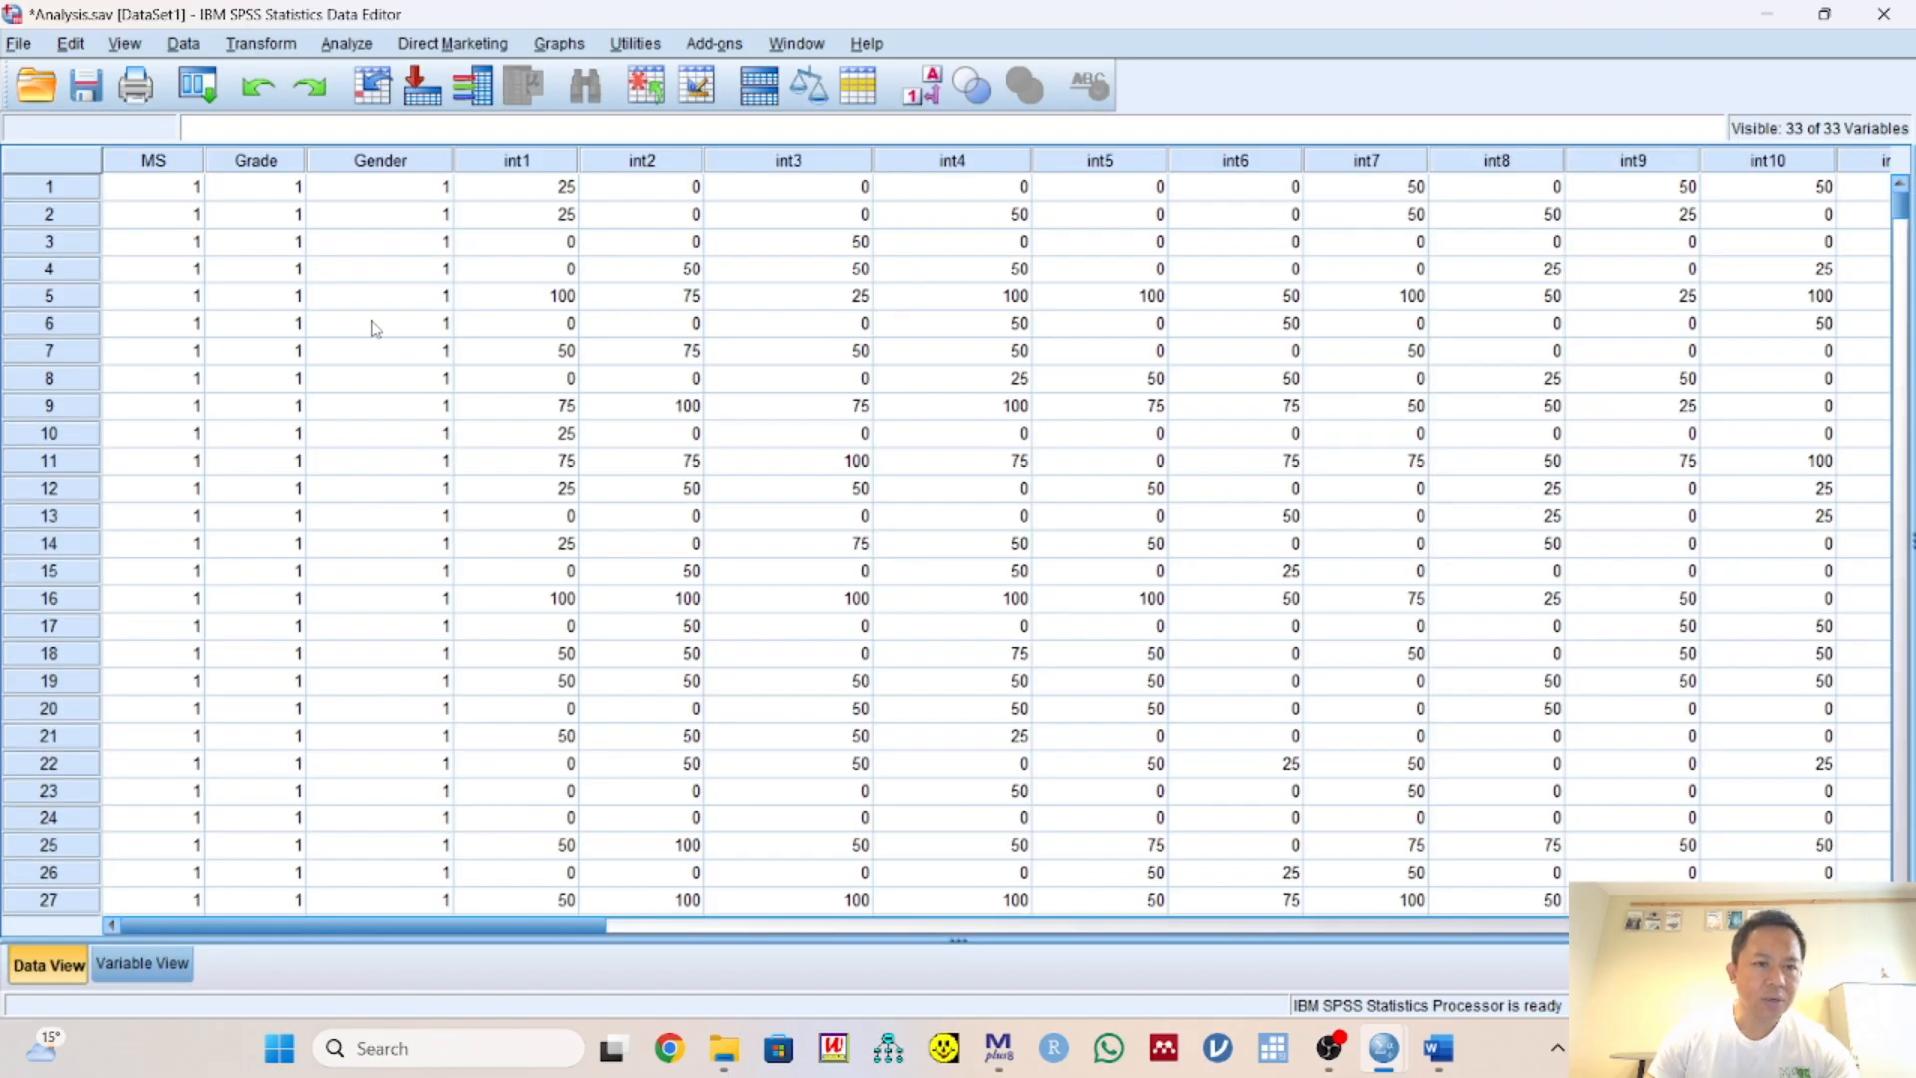
left_click(540, 190)
key("Right")
key("Right")
key("Right")
key("Right")
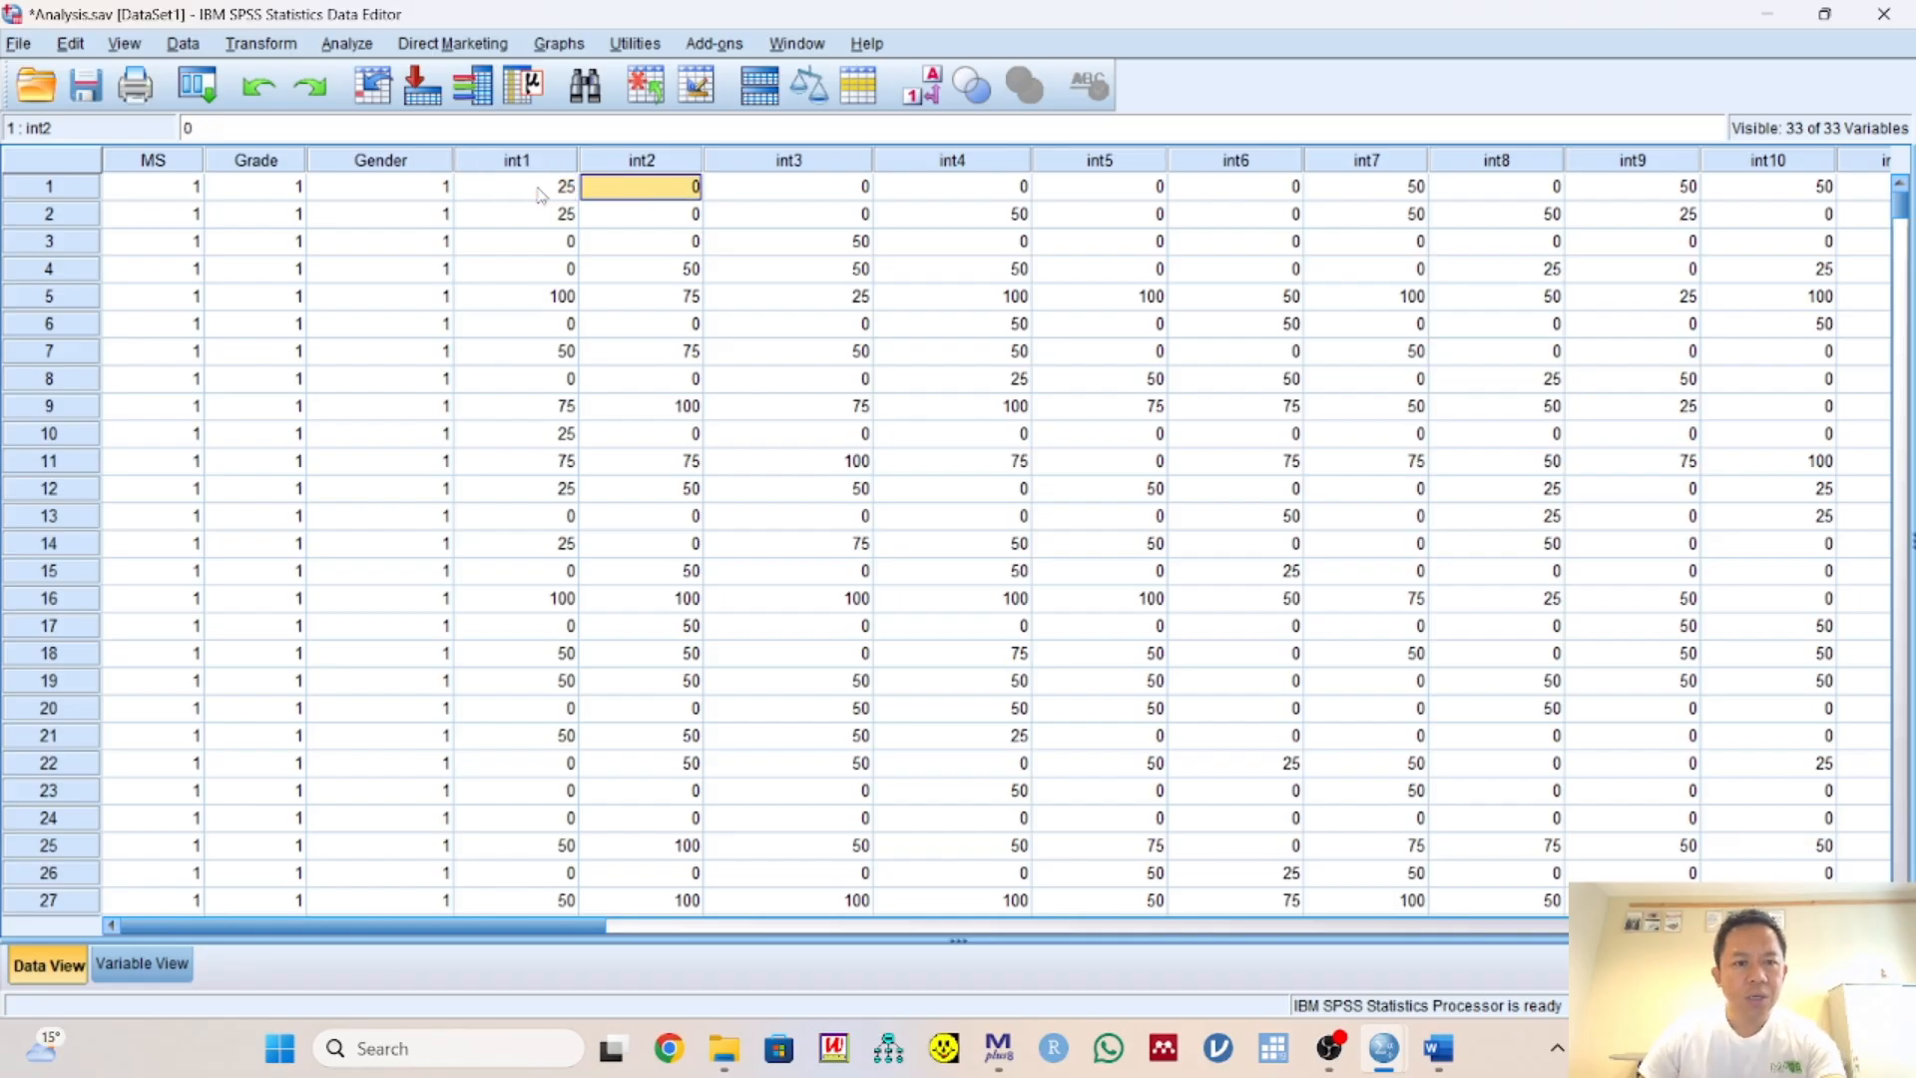
key("Right")
key("Right")
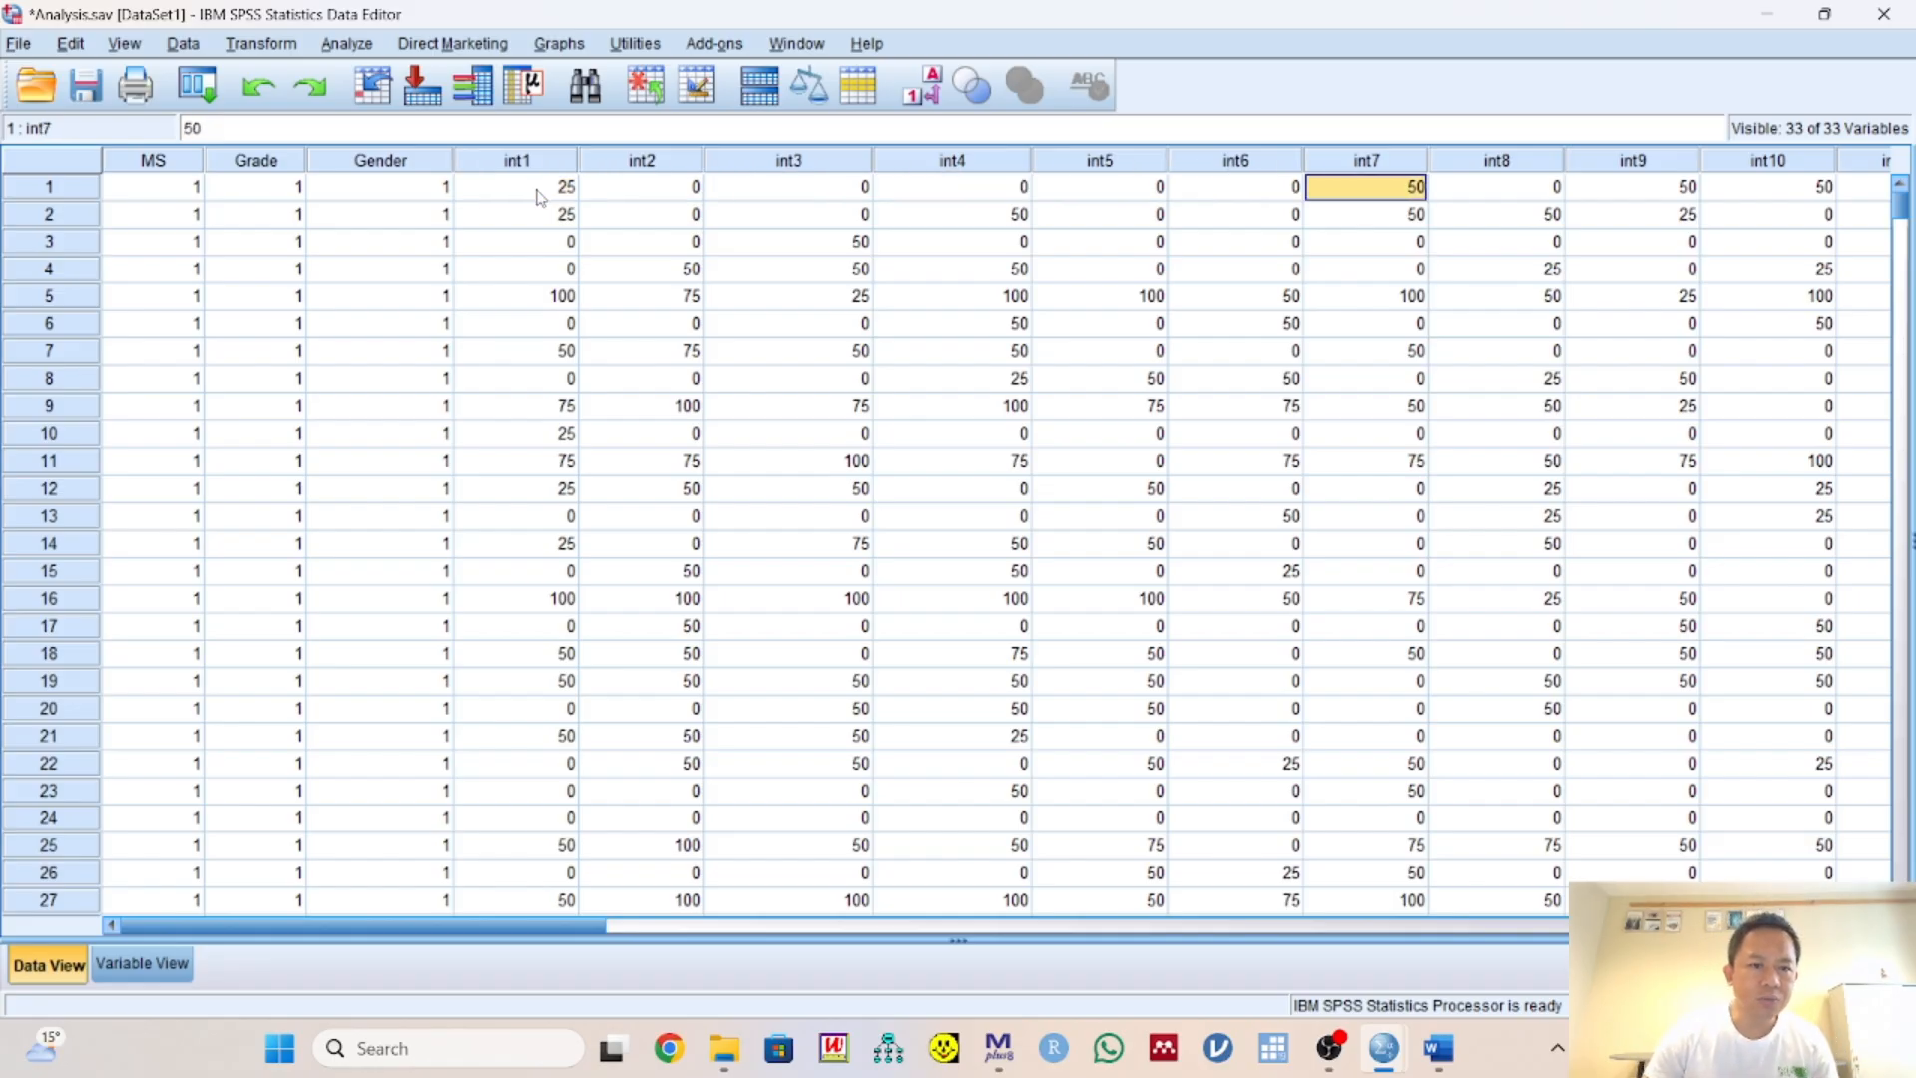
left_click(537, 302)
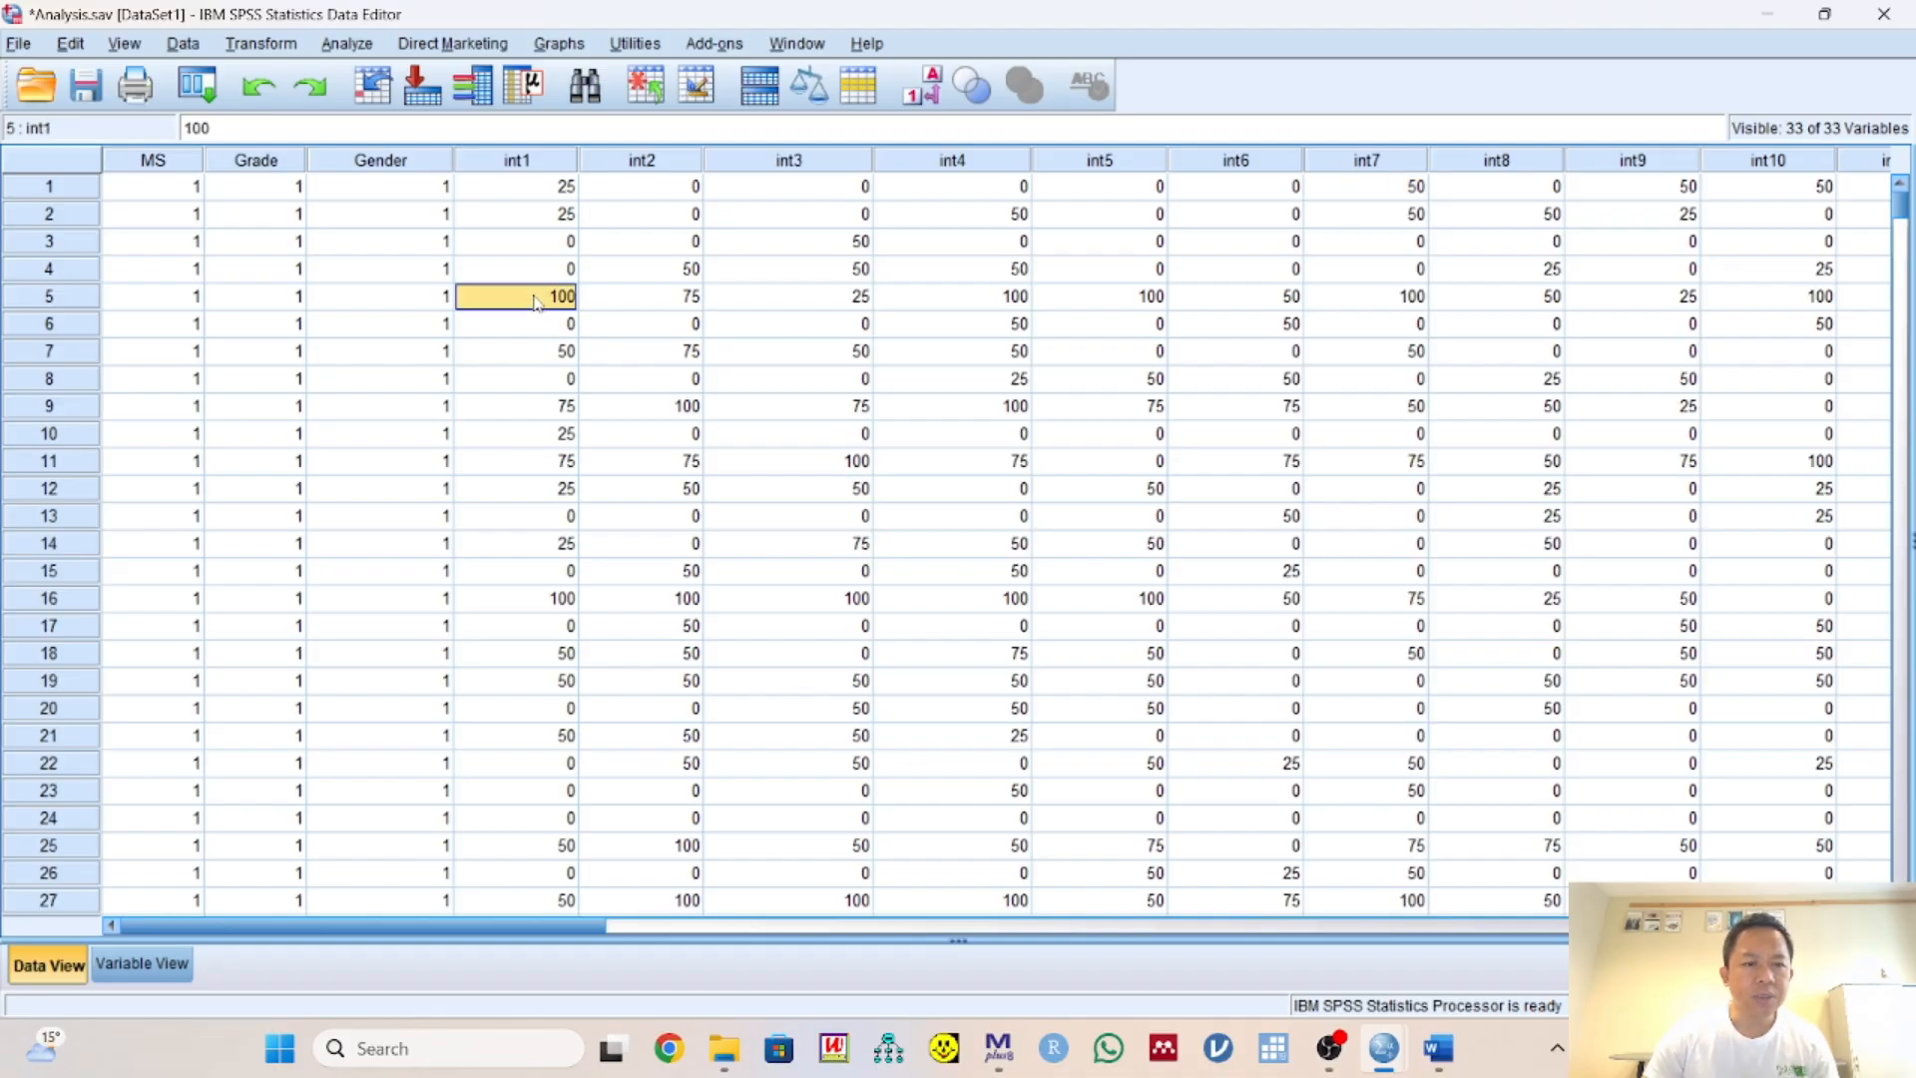
Check the data values of int4 through int11 for their longest entries to determine the width they need
left_click(1012, 305)
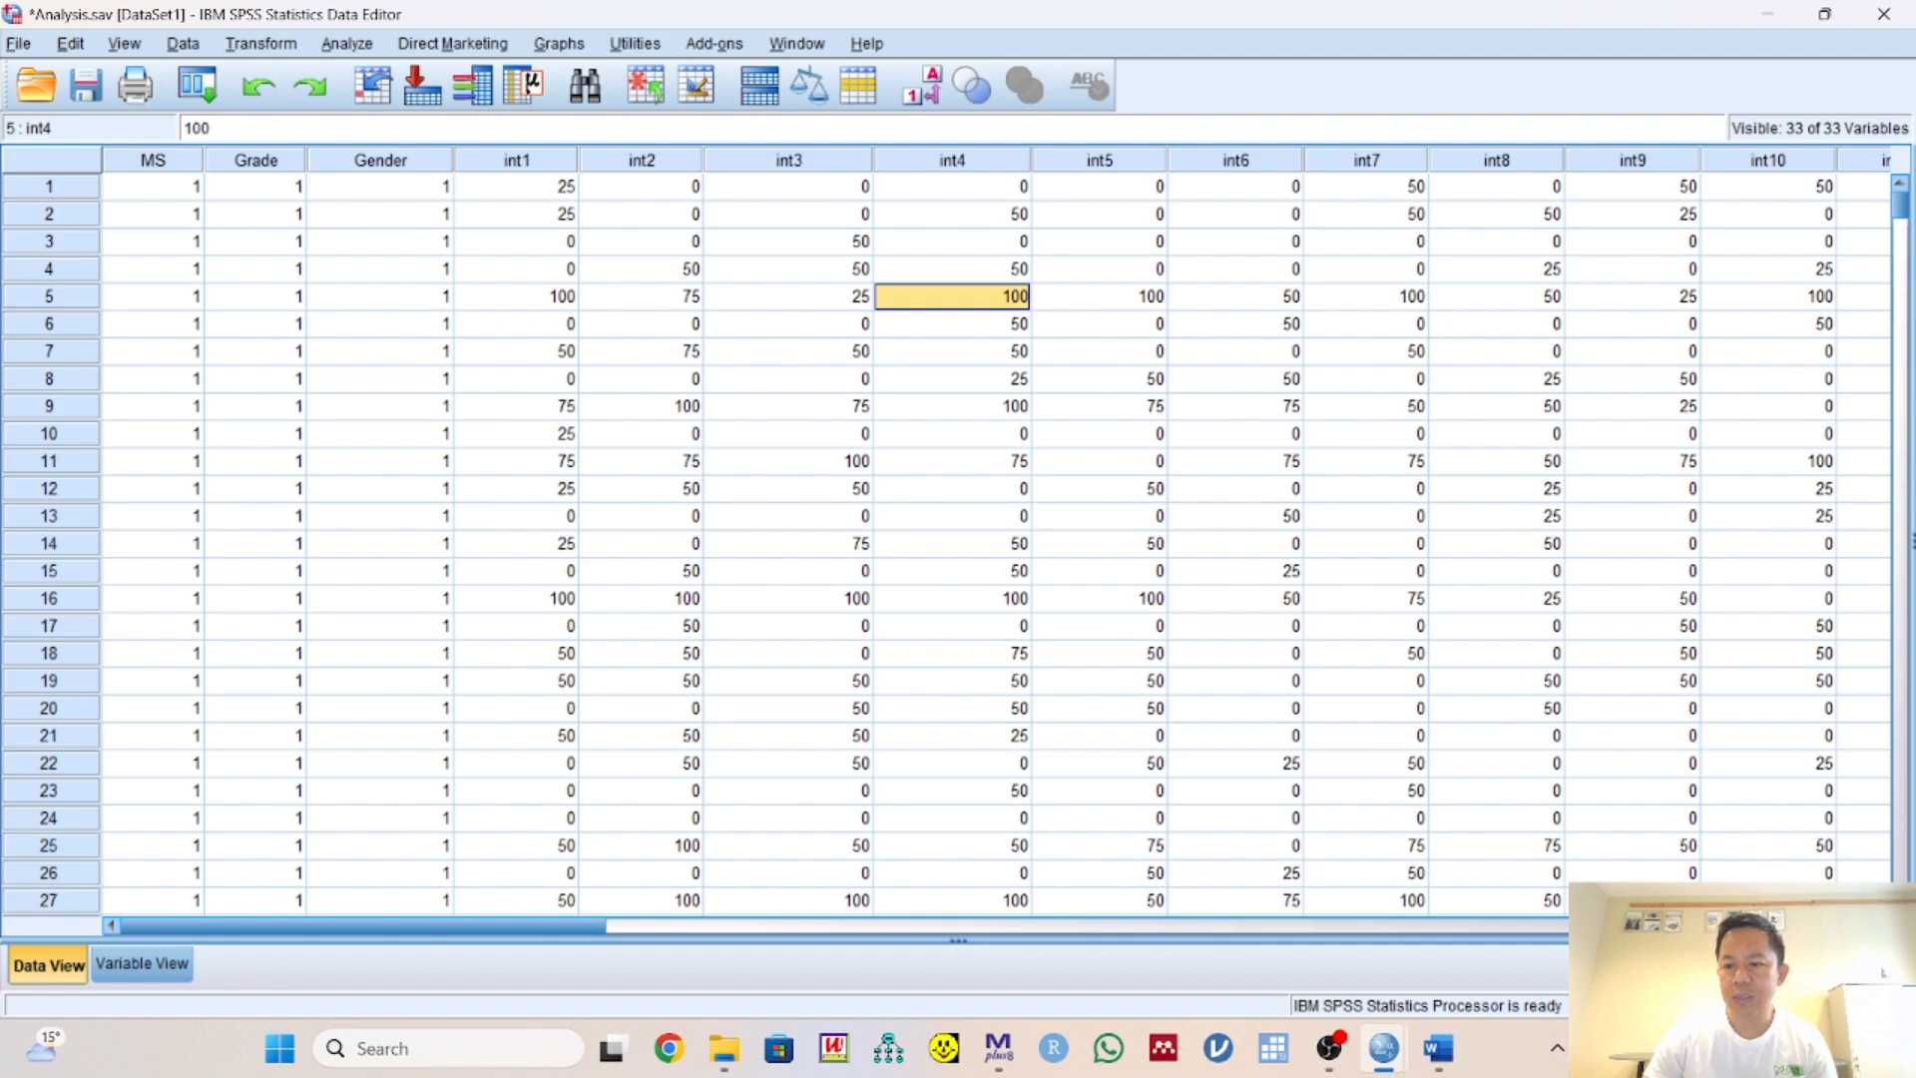
scroll(1581, 515, "right", 5)
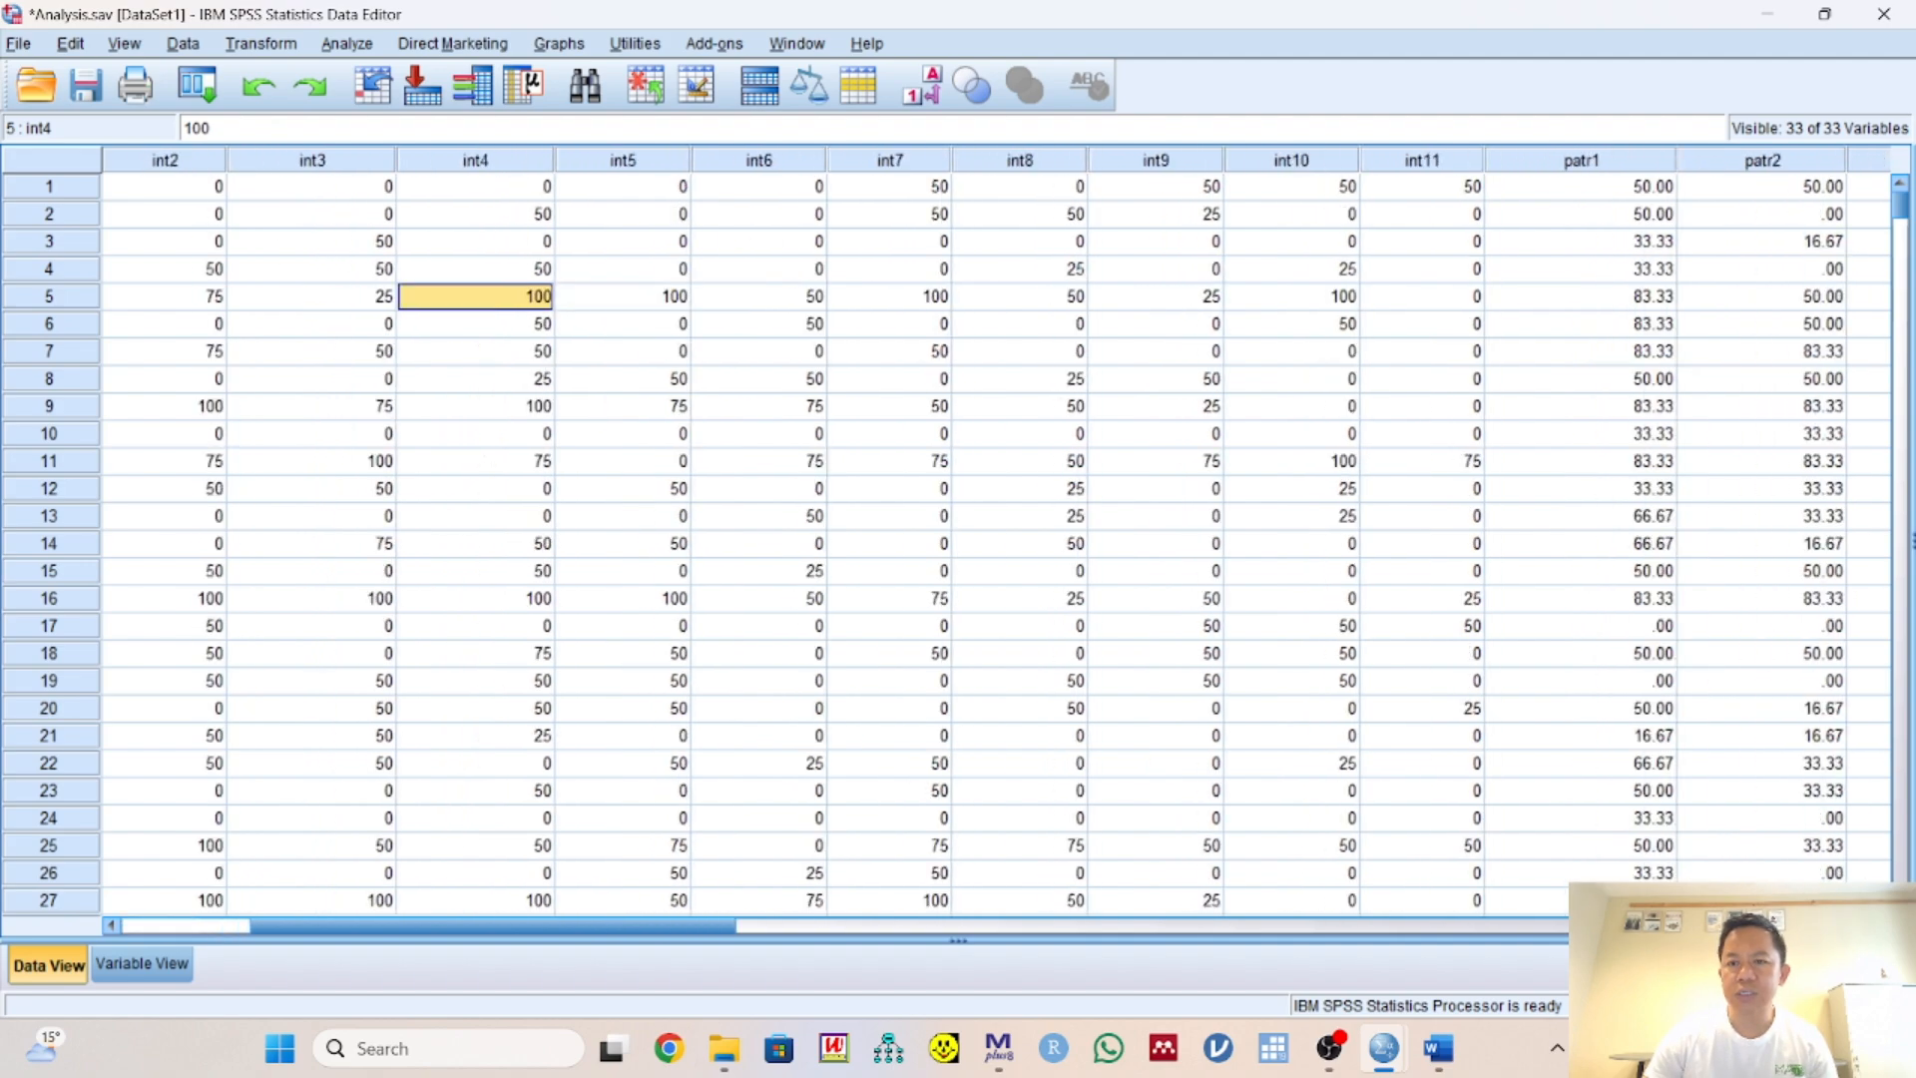
left_click(1300, 161)
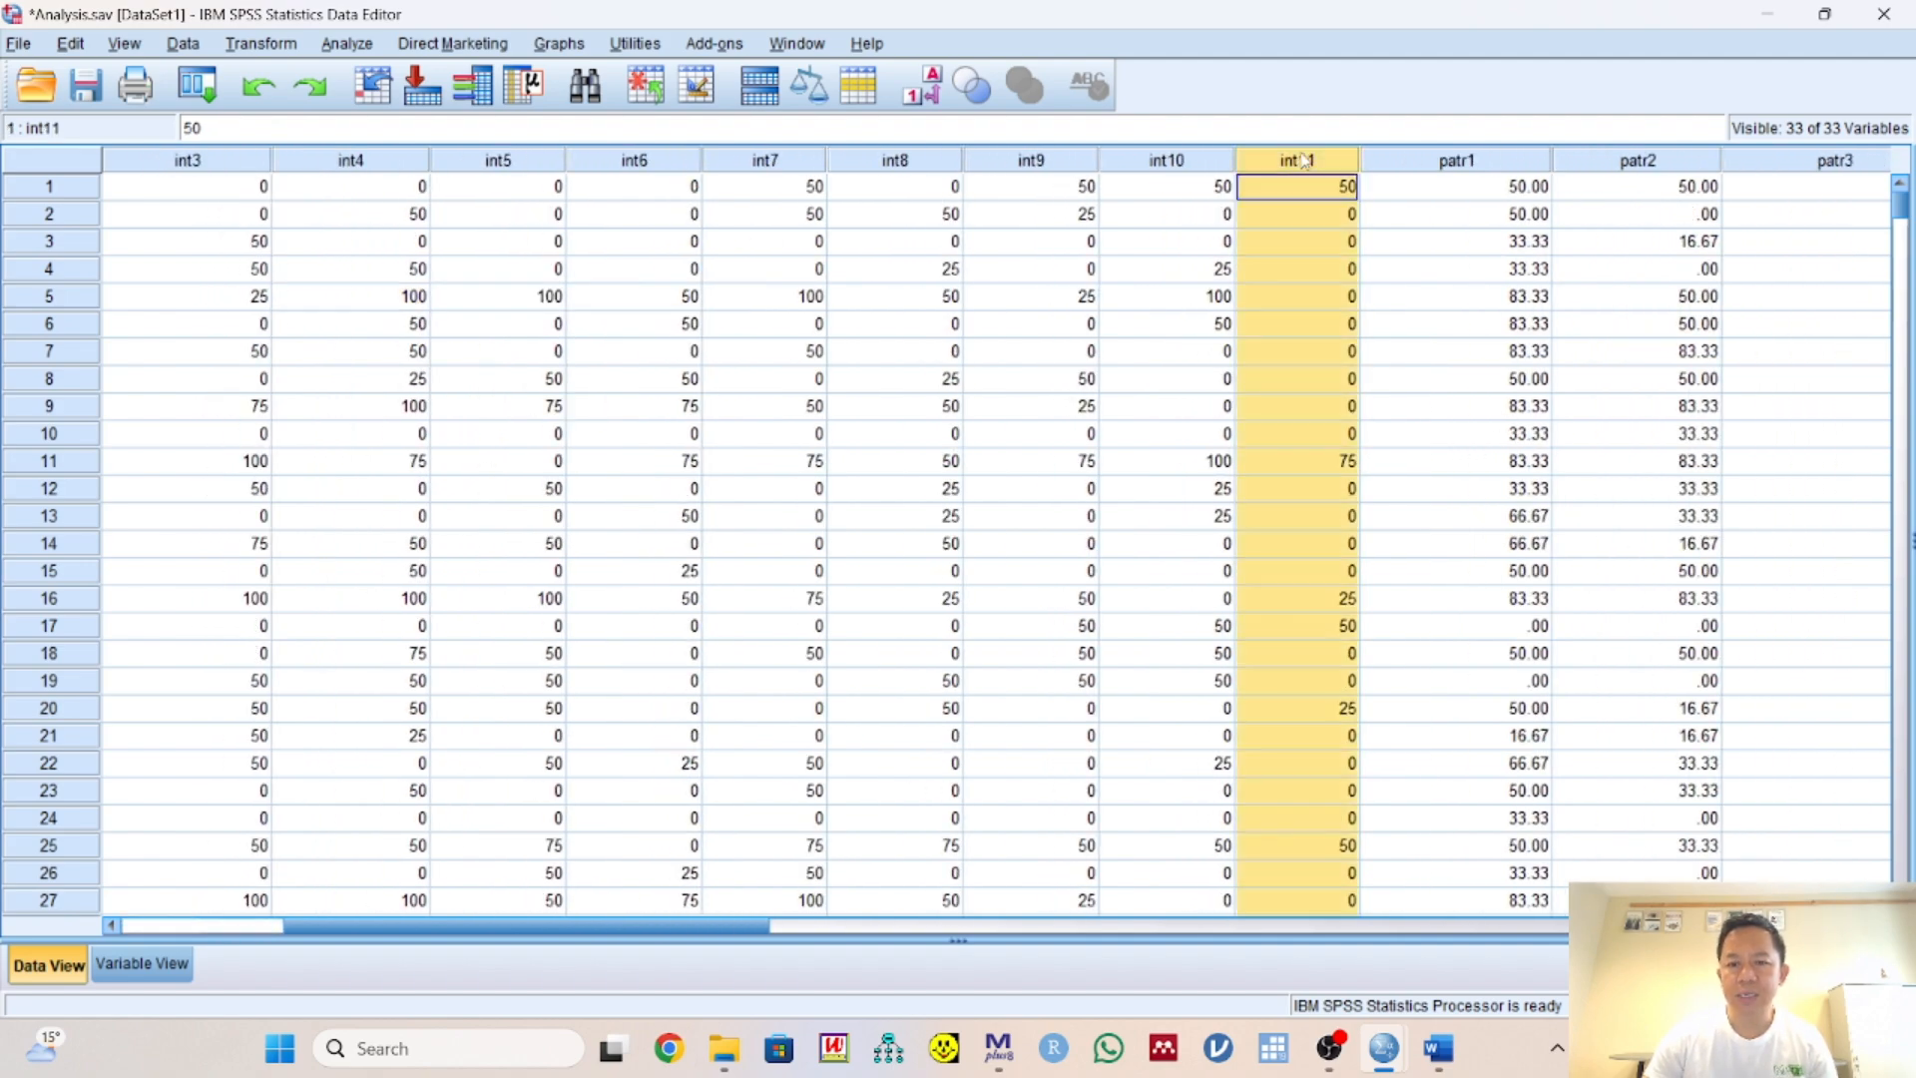
scroll(1304, 615, "down", 6)
scroll(1304, 616, "down", 6)
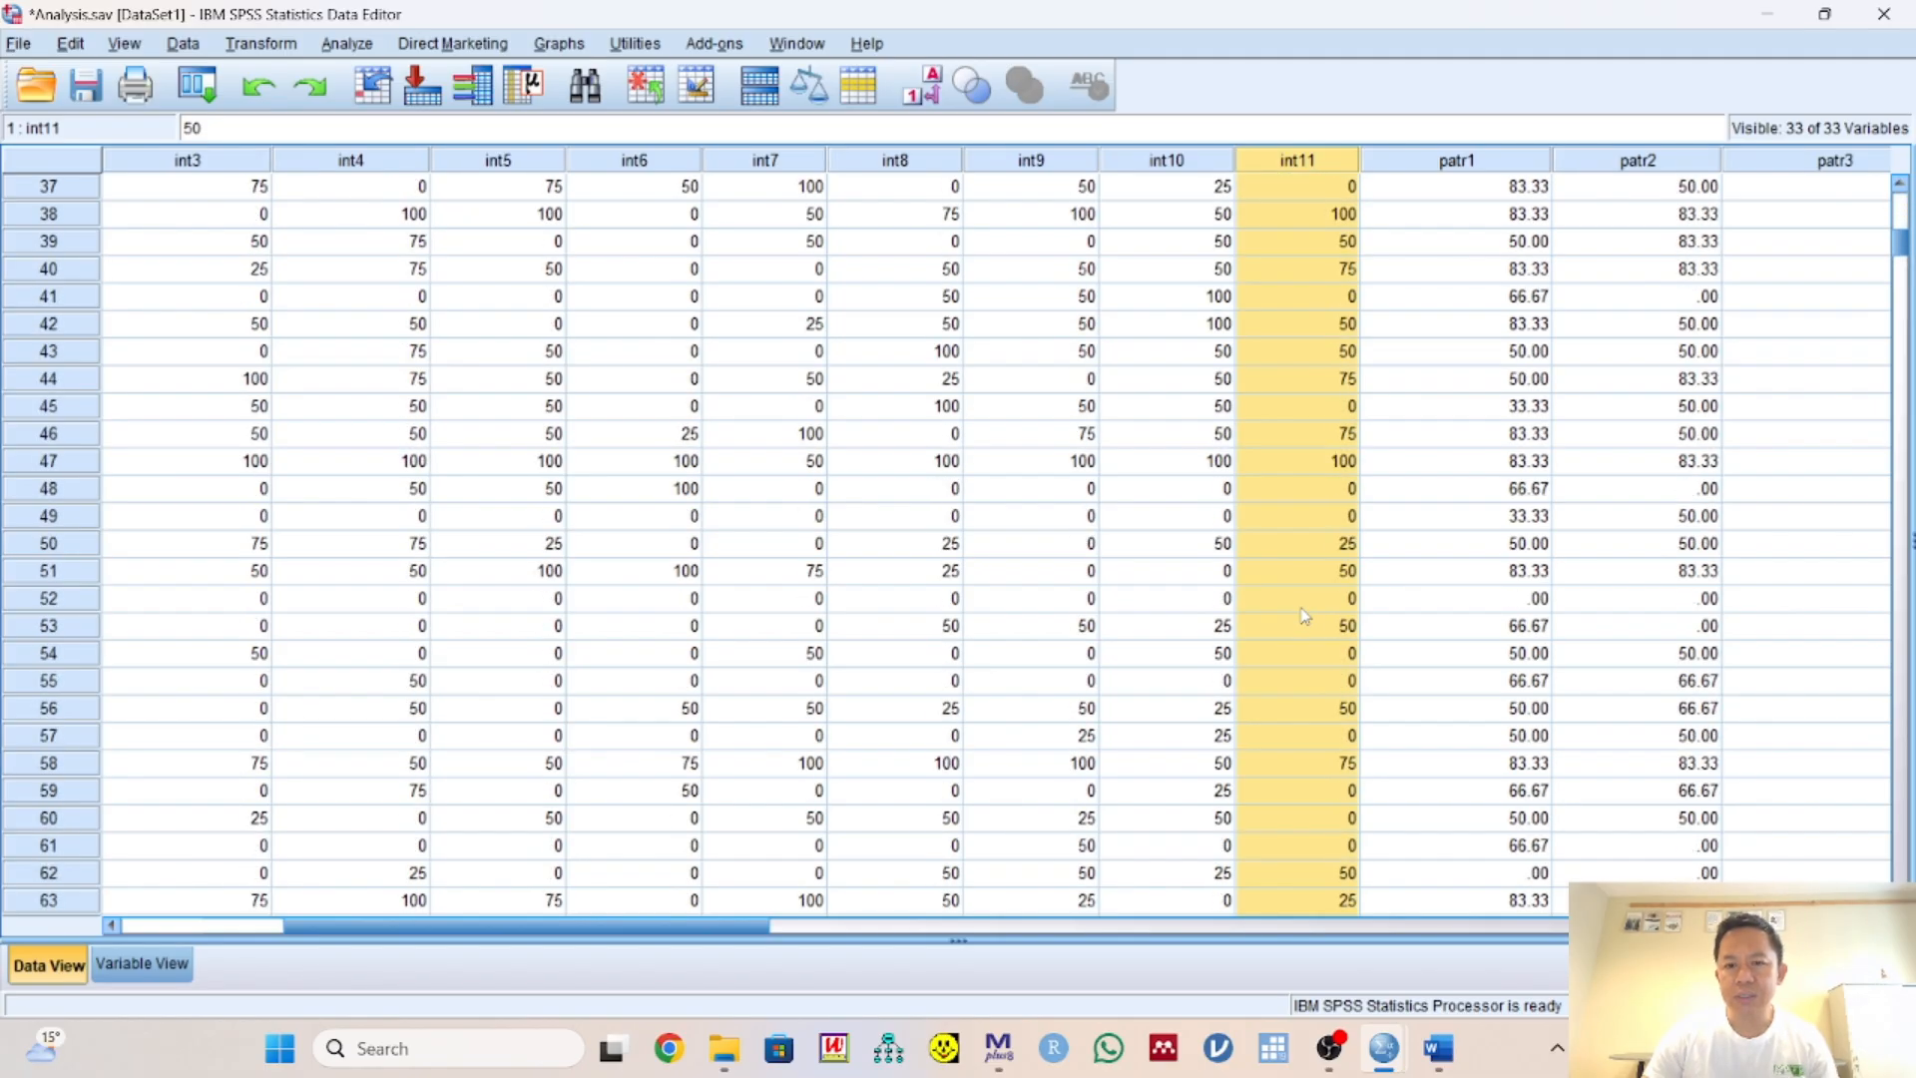
left_click(1319, 213)
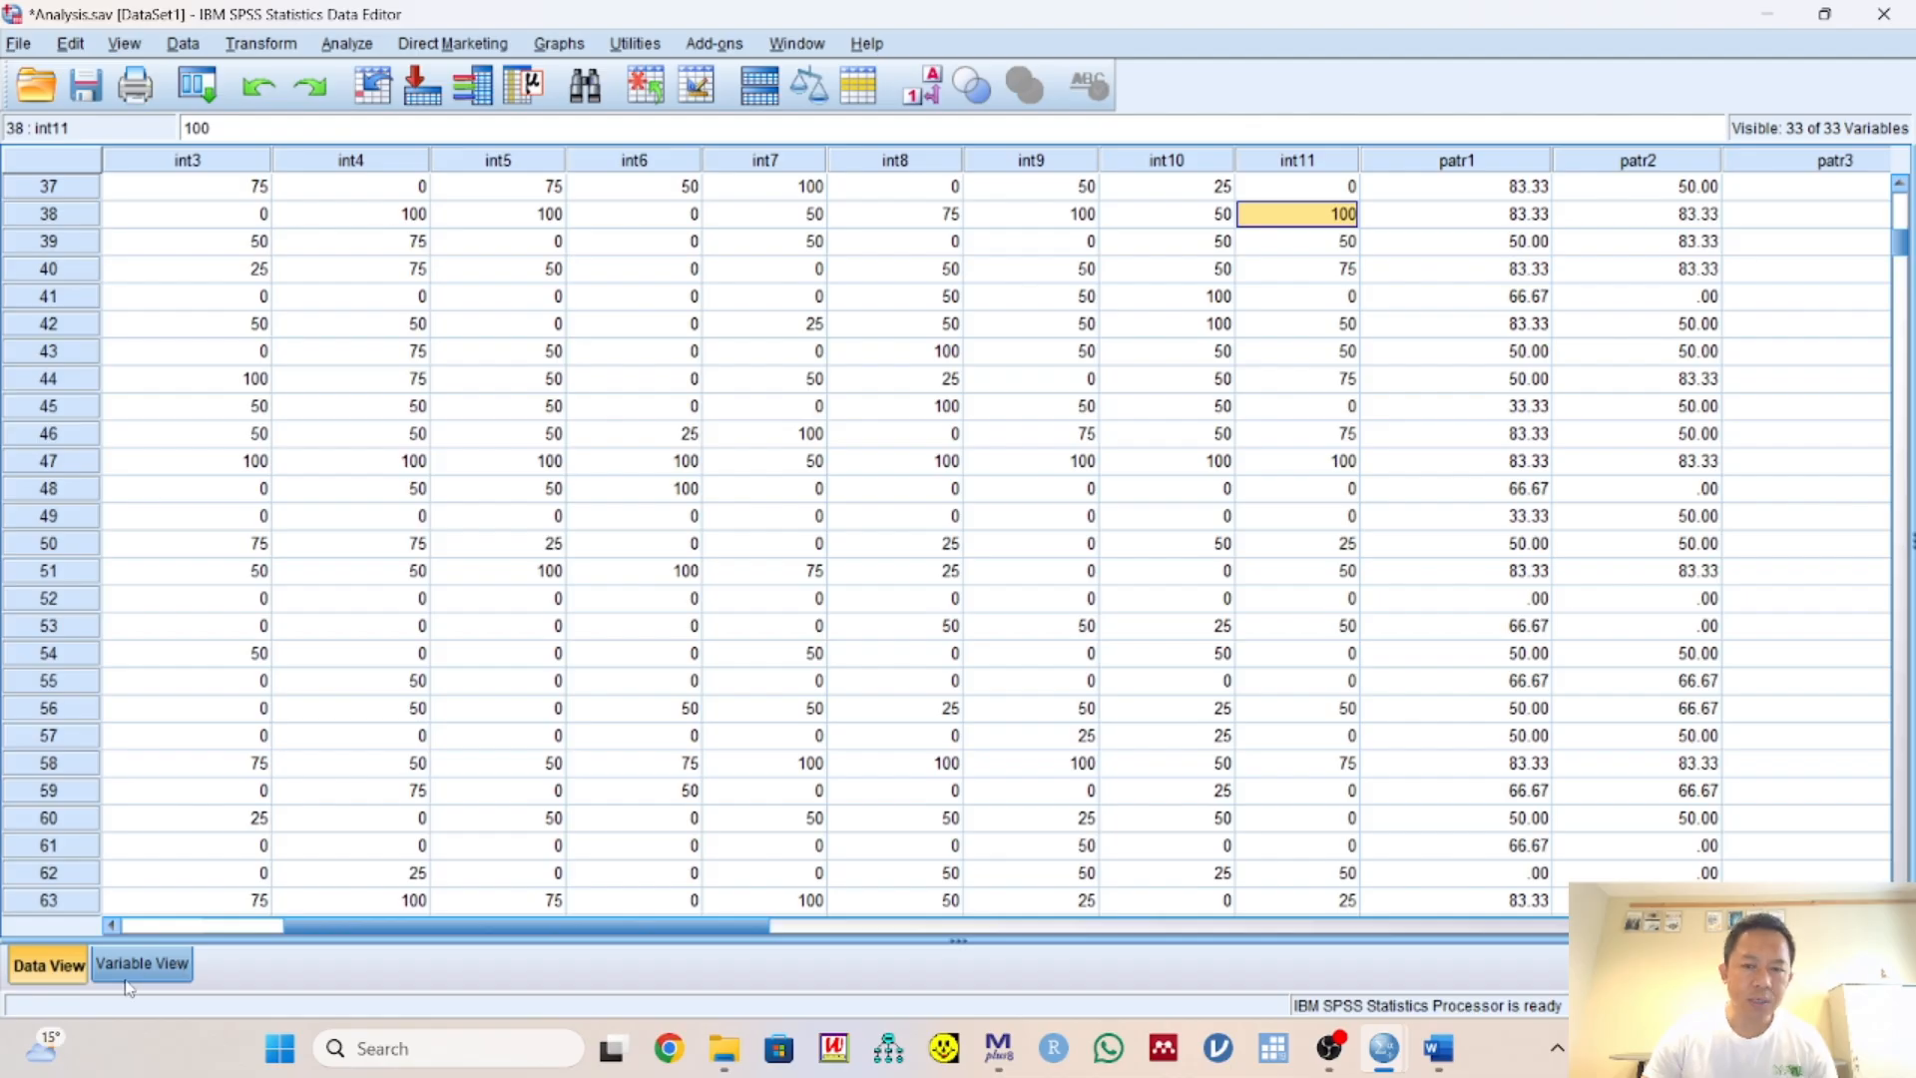
Set the width of the variables int1 through int11 to 3
left_click(150, 972)
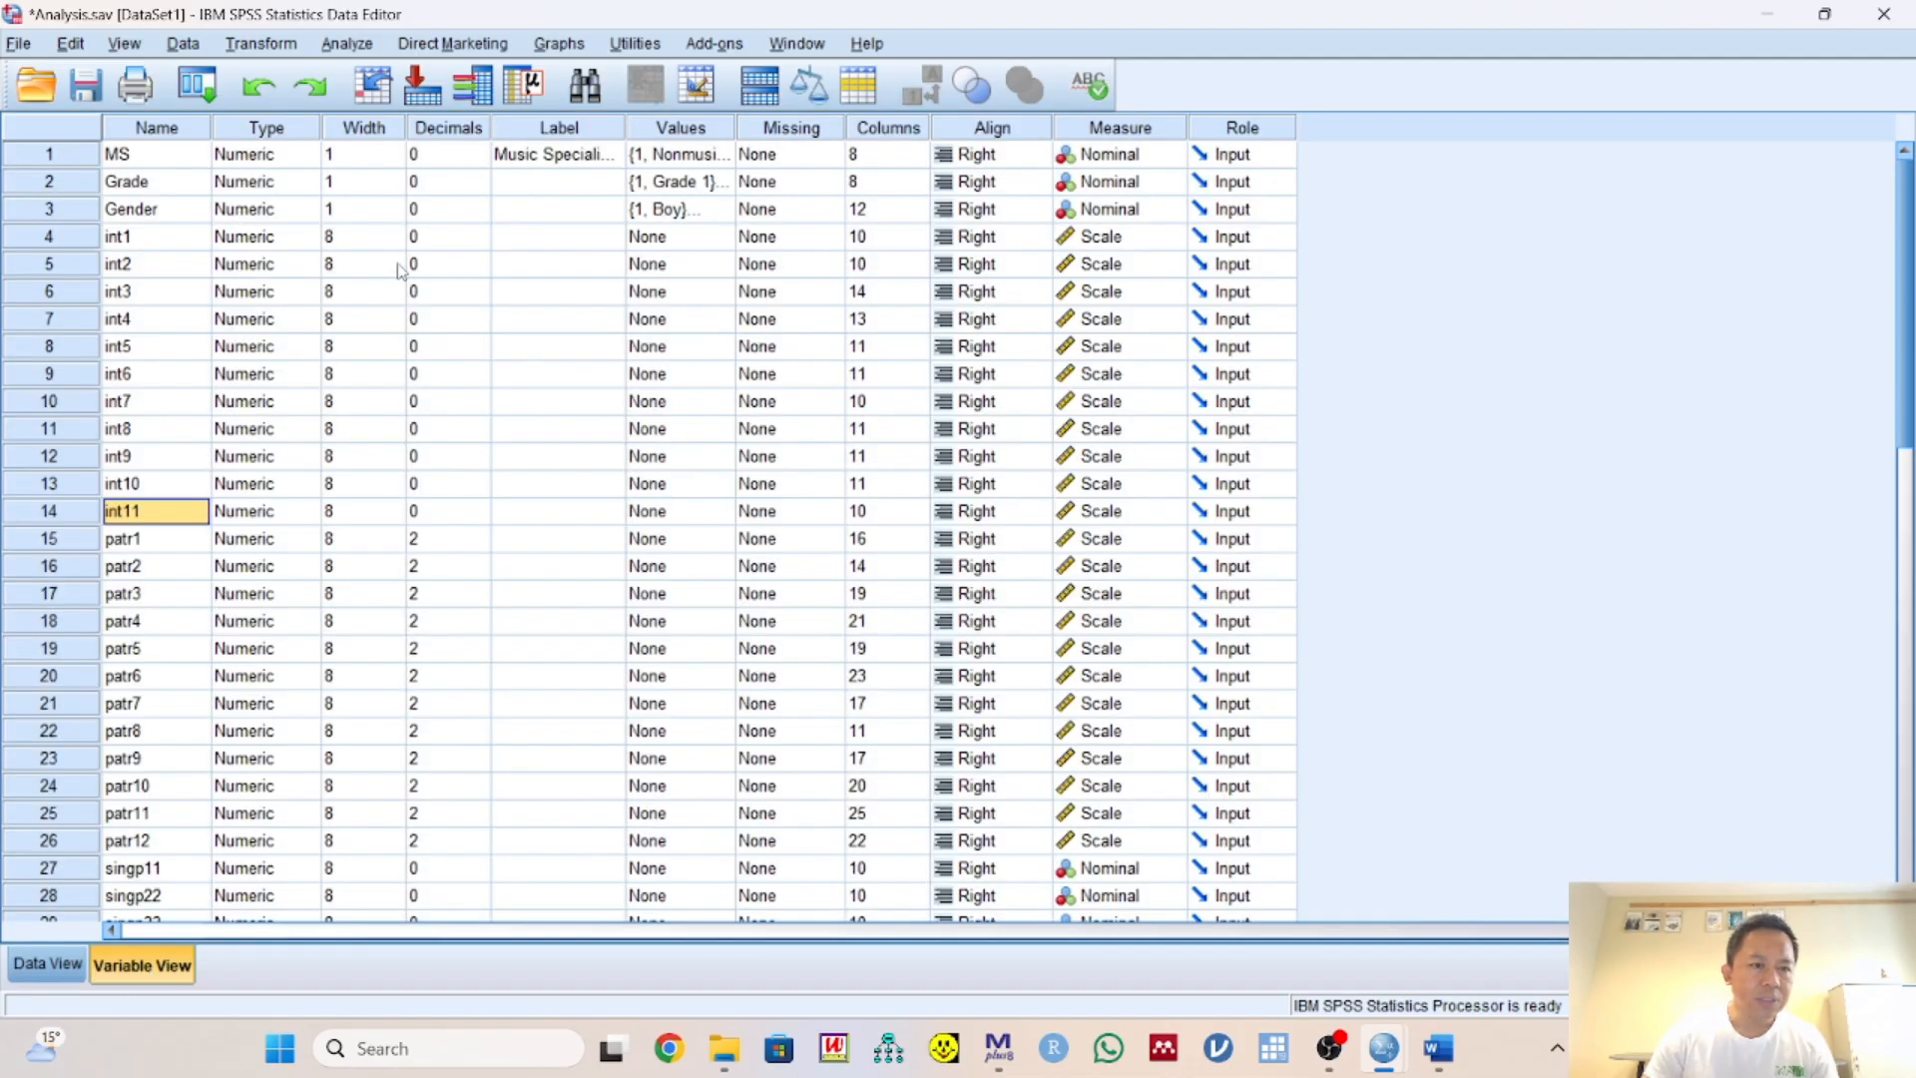
left_click(368, 236)
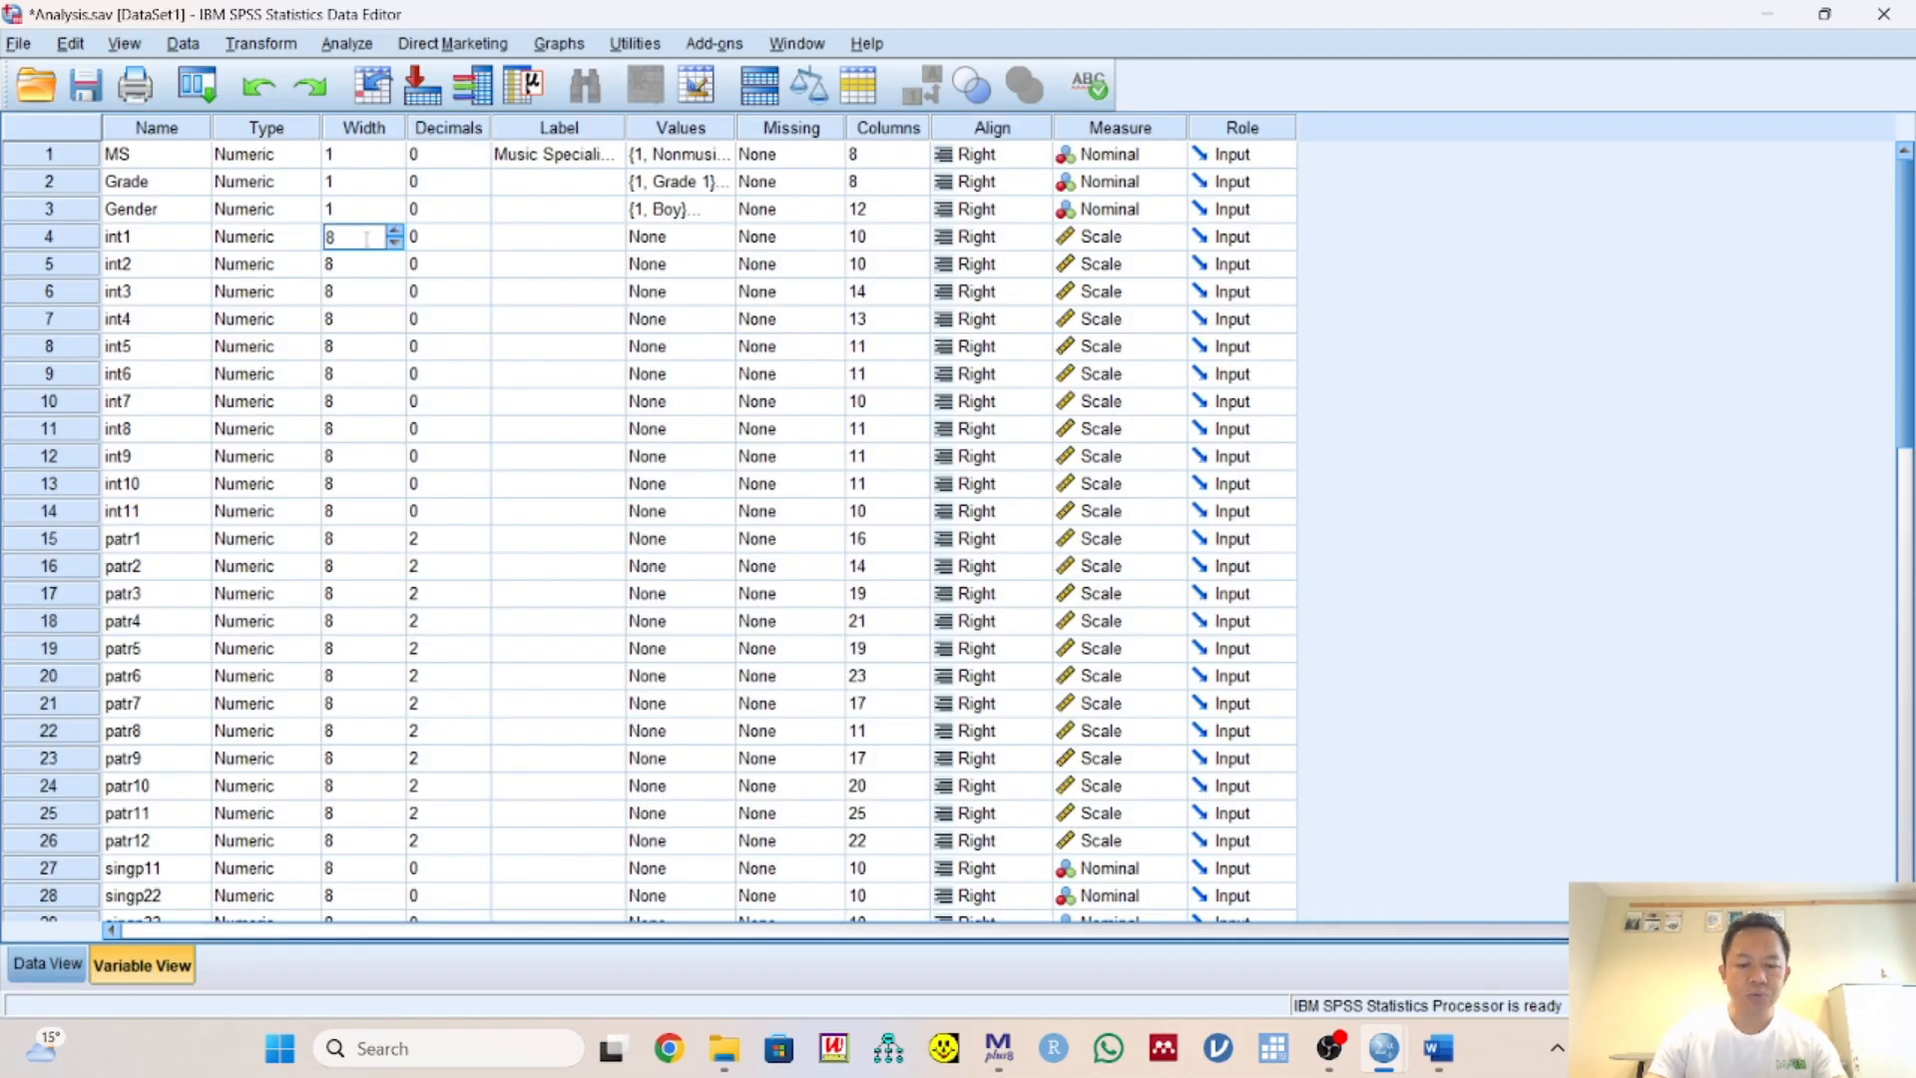
key("BackSpace")
type("3")
key("Return")
type("3")
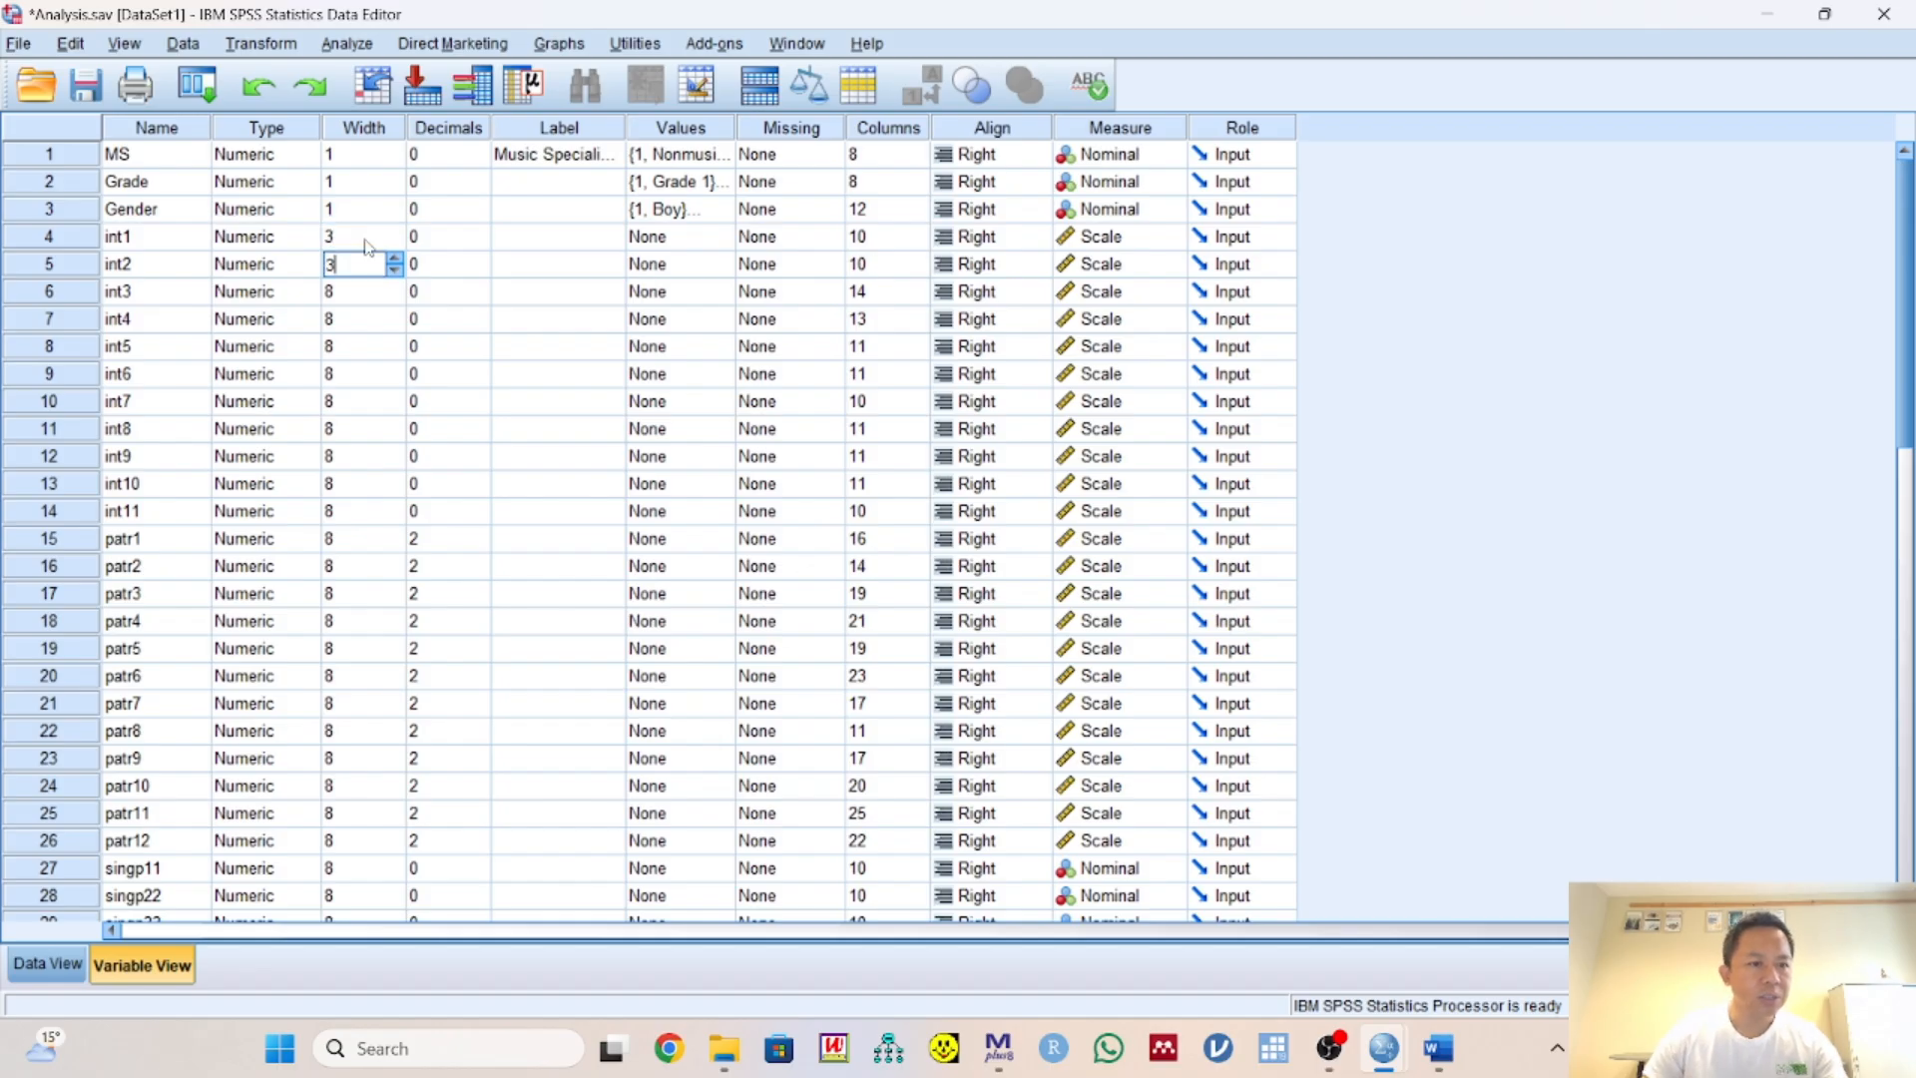
key("Return")
type("3")
key("Return")
type("3")
key("Return")
key("3")
key("Return")
key("3")
key("Return")
key("3")
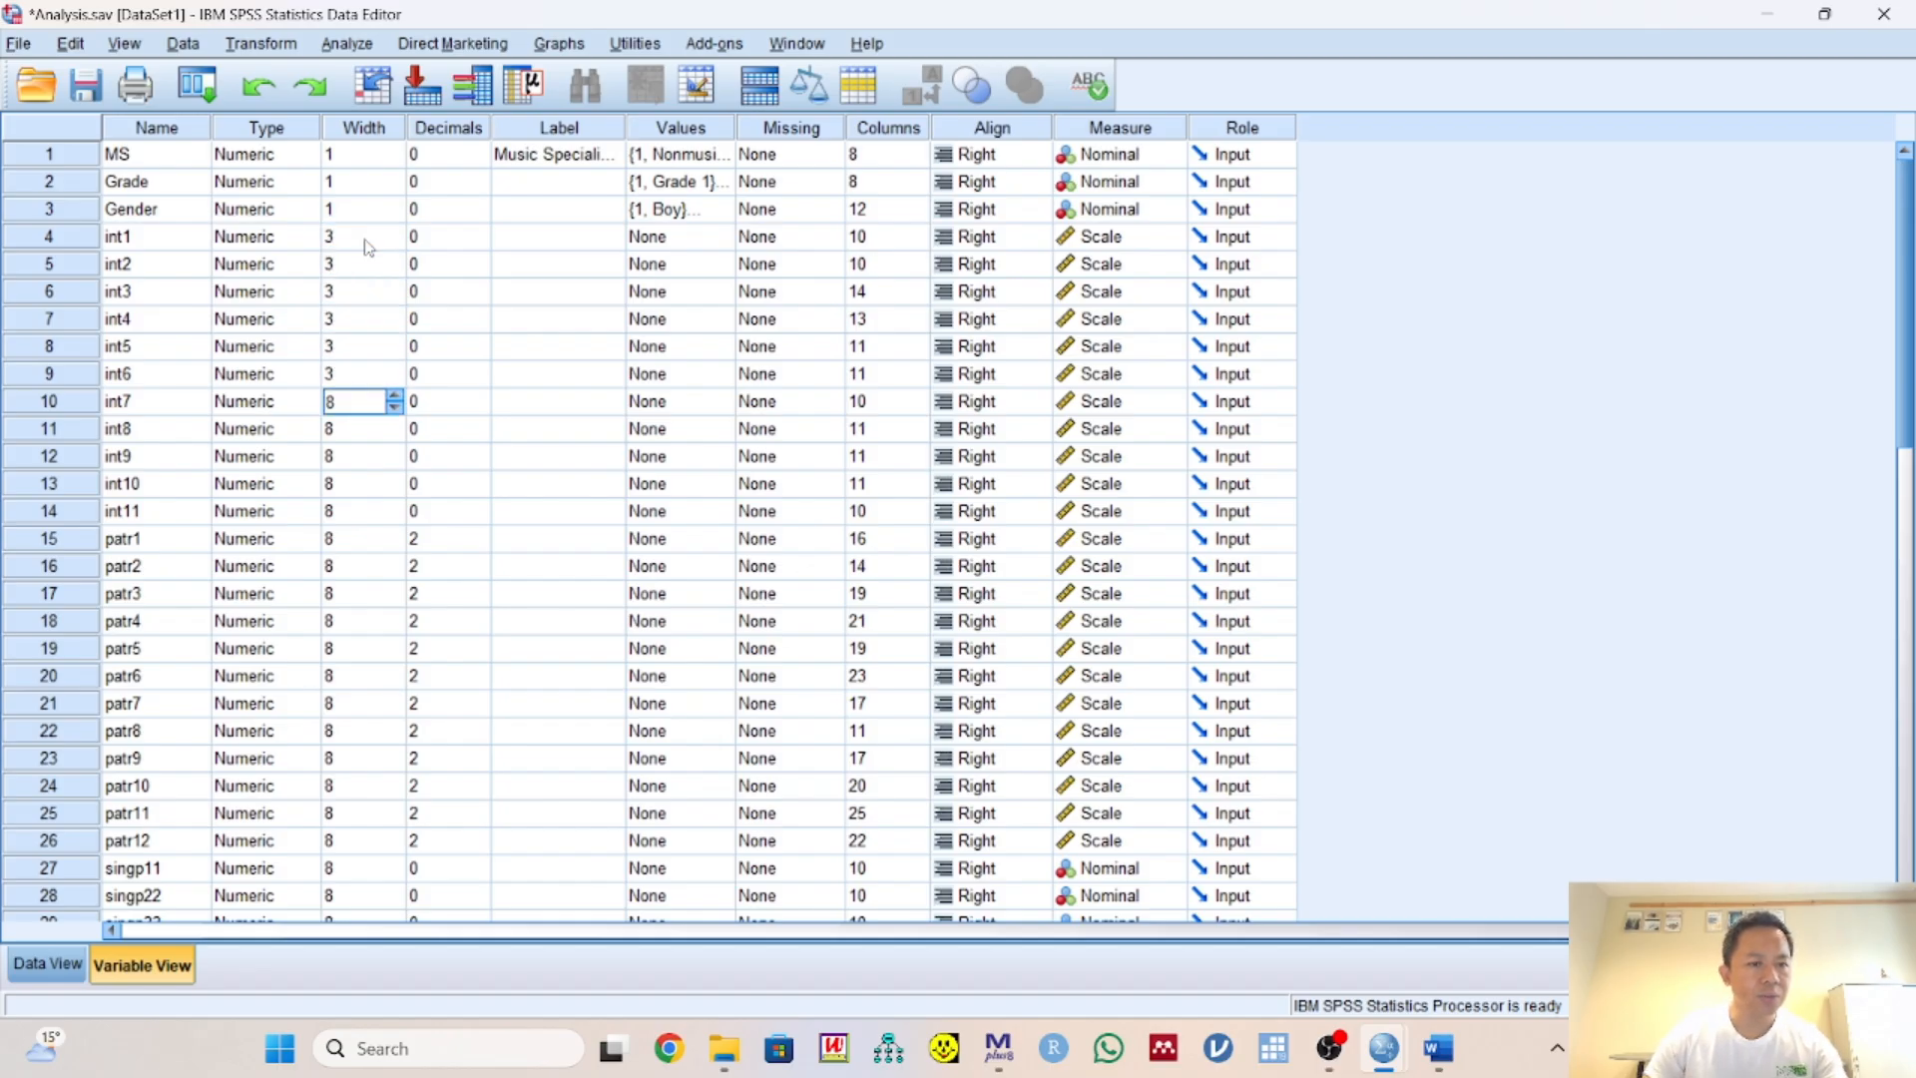
key("Return")
key("3")
key("Return")
key("3")
key("Return")
type("3")
key("Return")
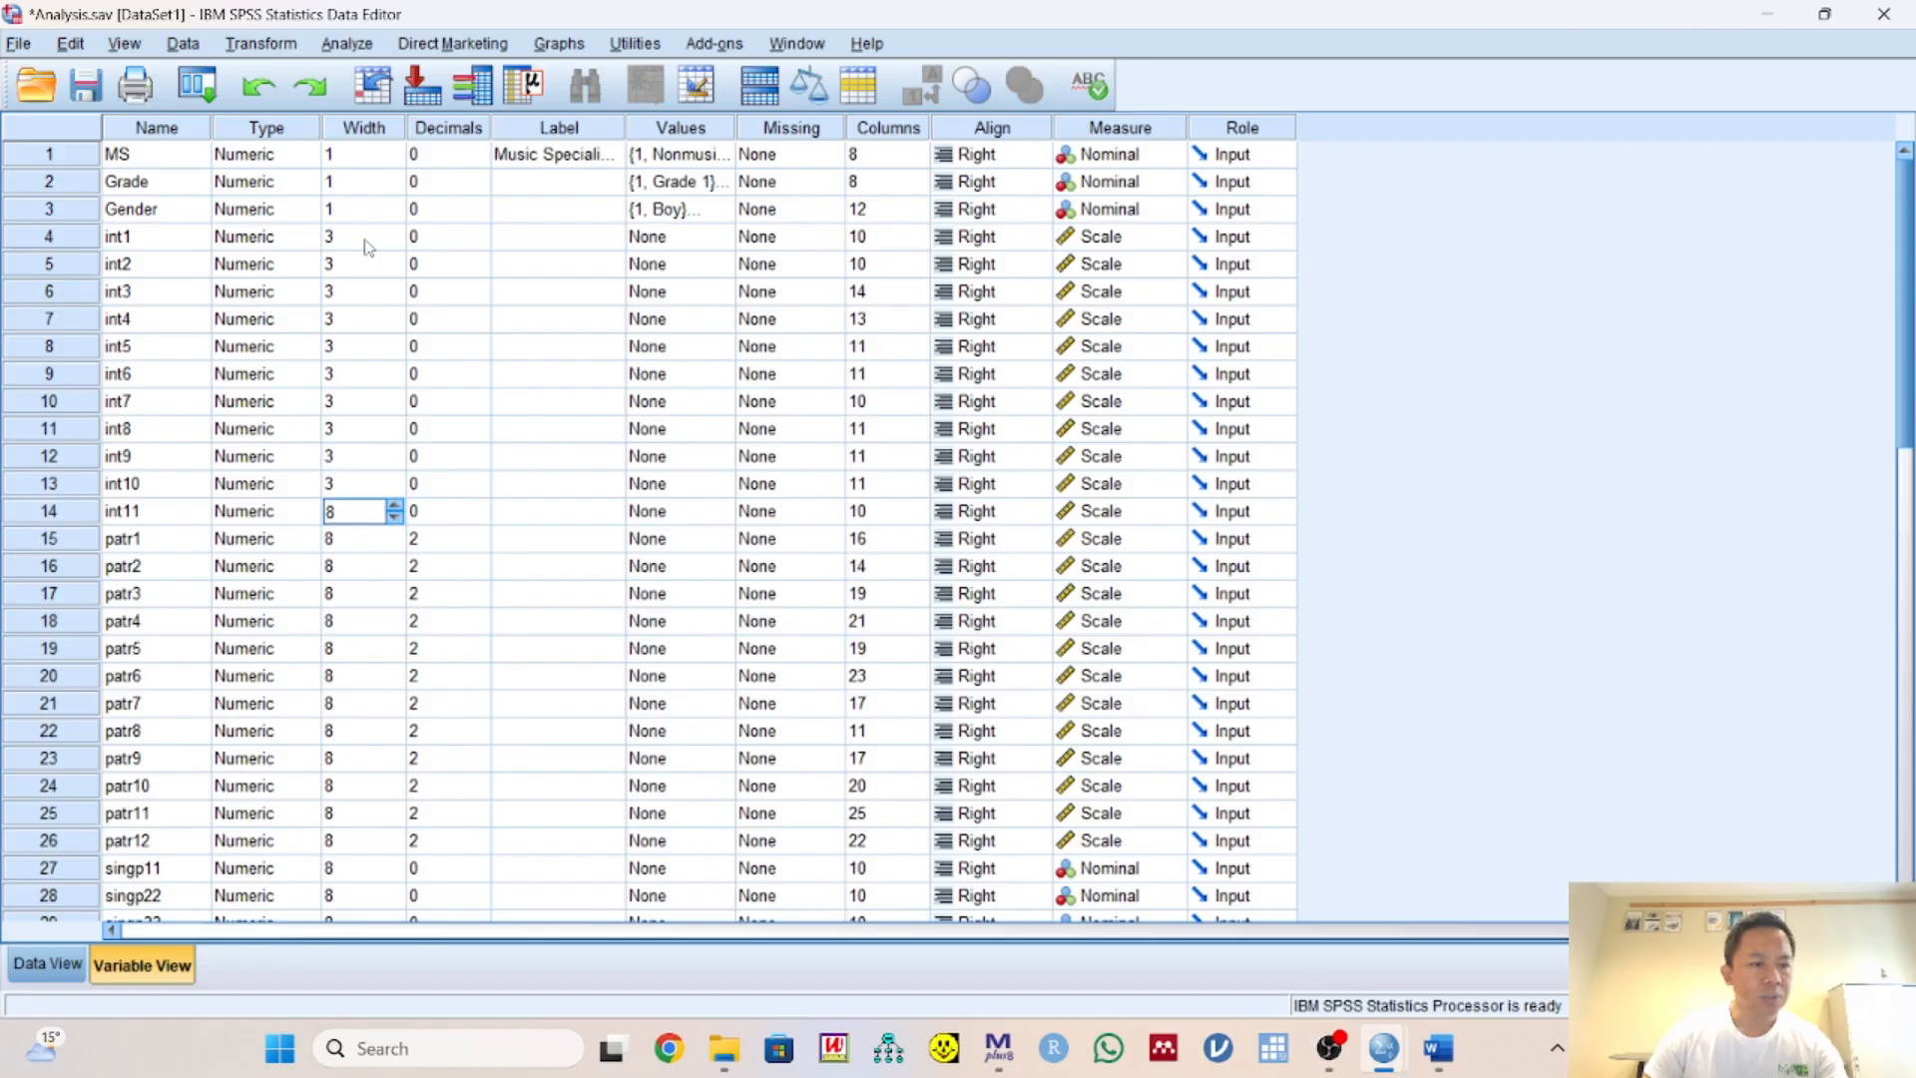
type("3")
key("Return")
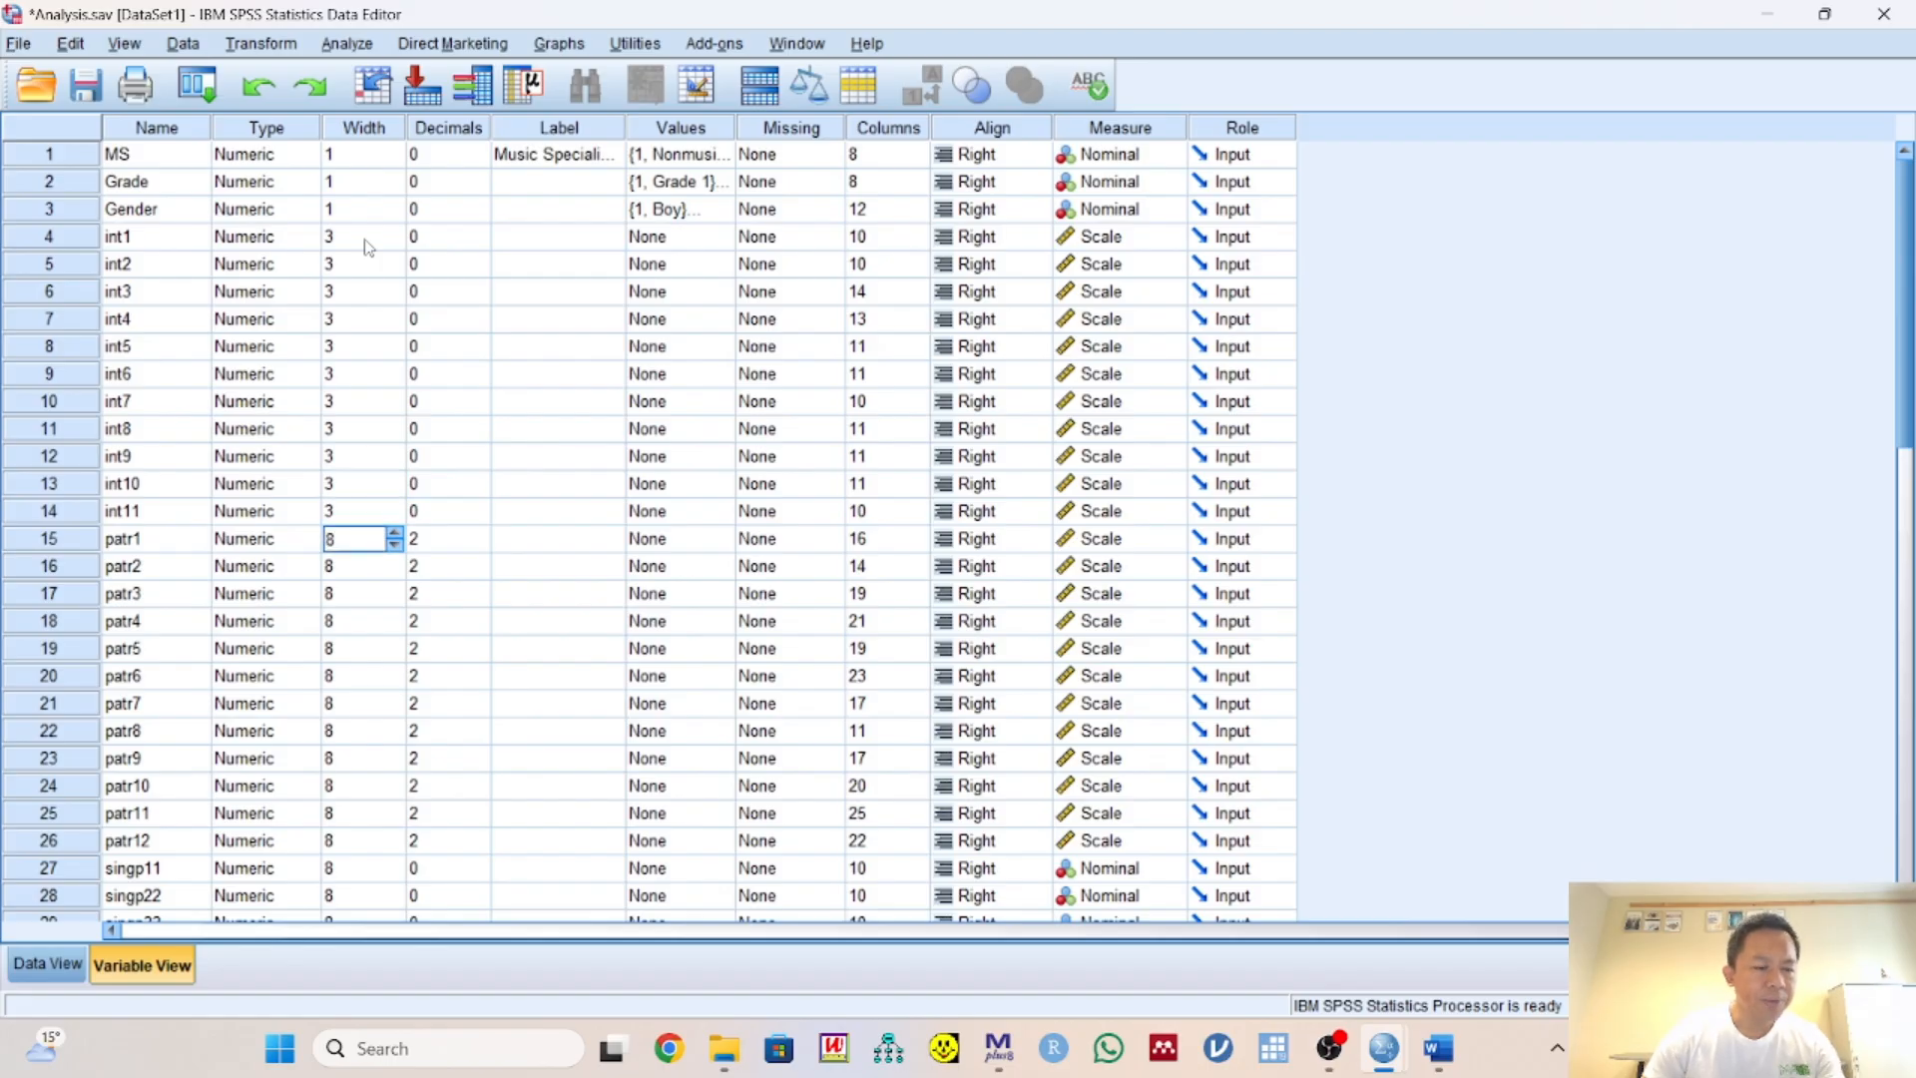
Examine the data values of patr1 through patr12 for the number of digits they use
left_click(159, 540)
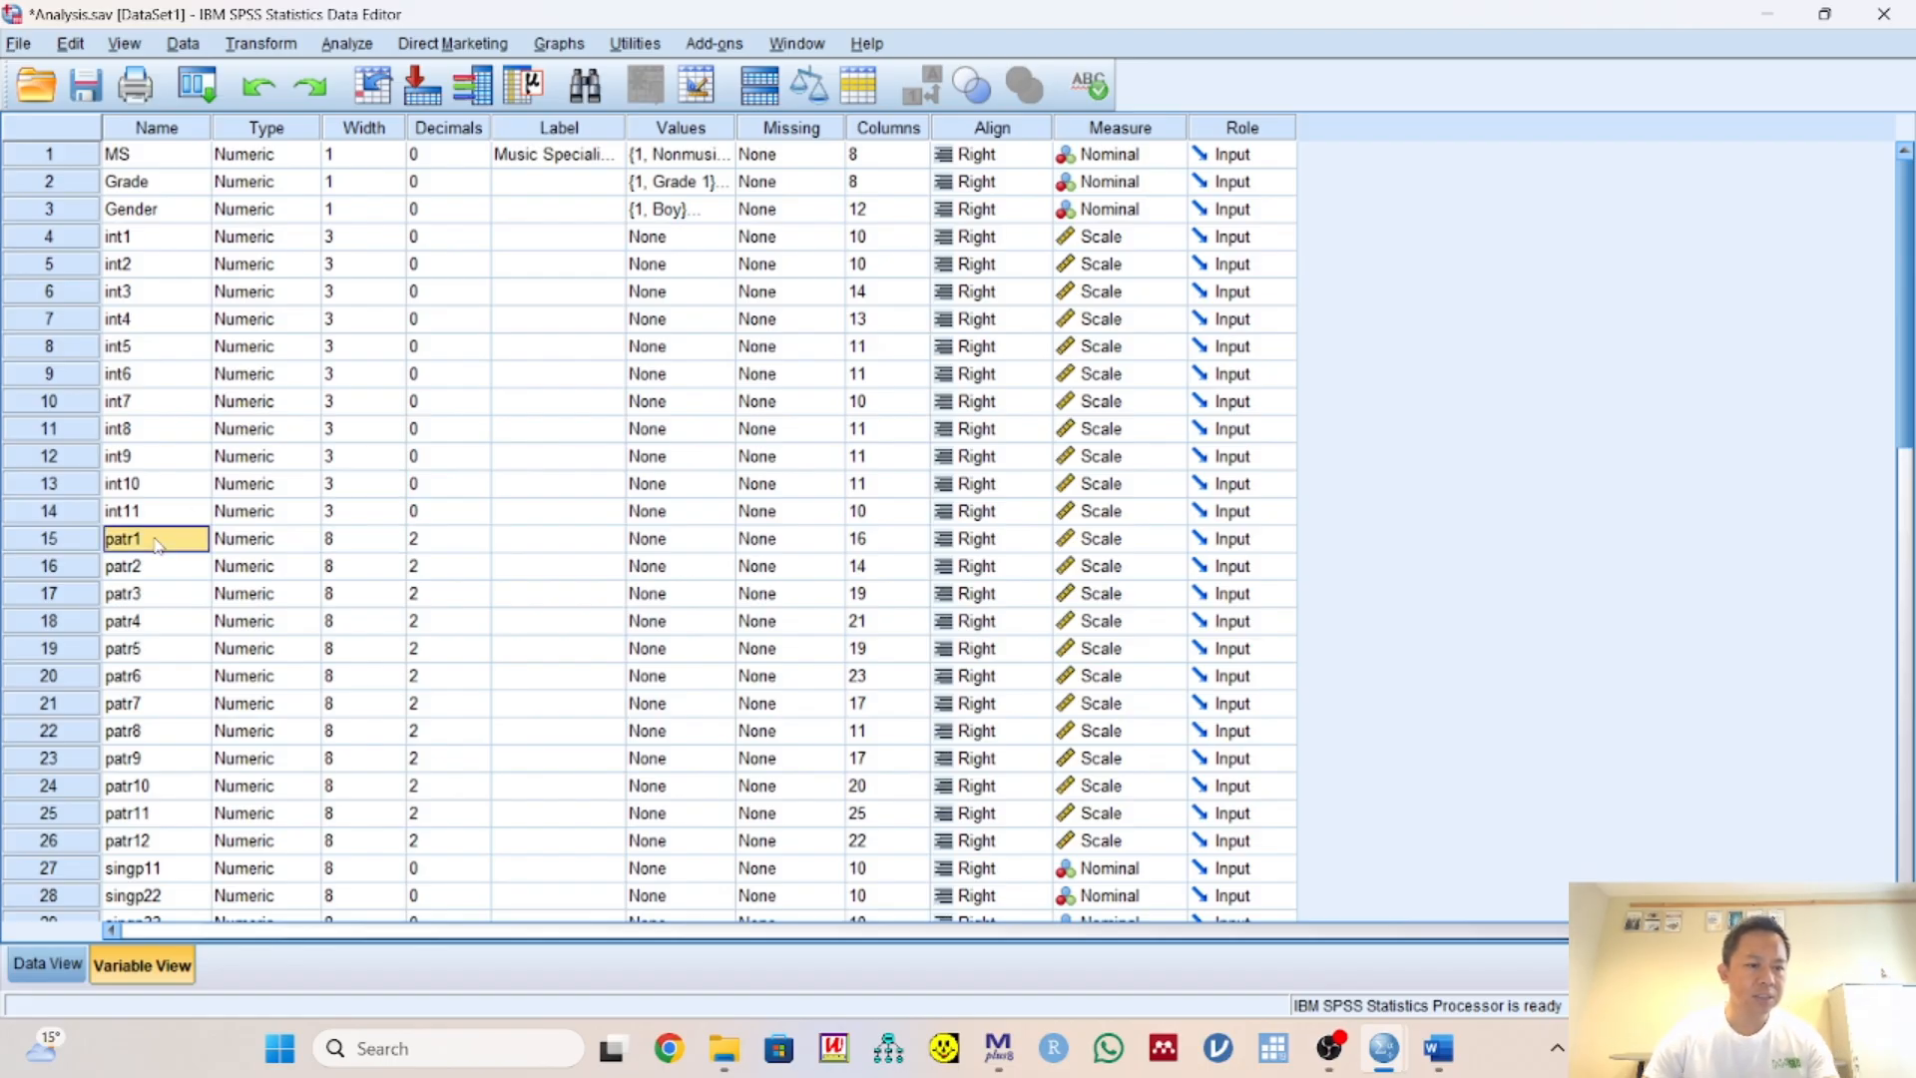
left_click(80, 961)
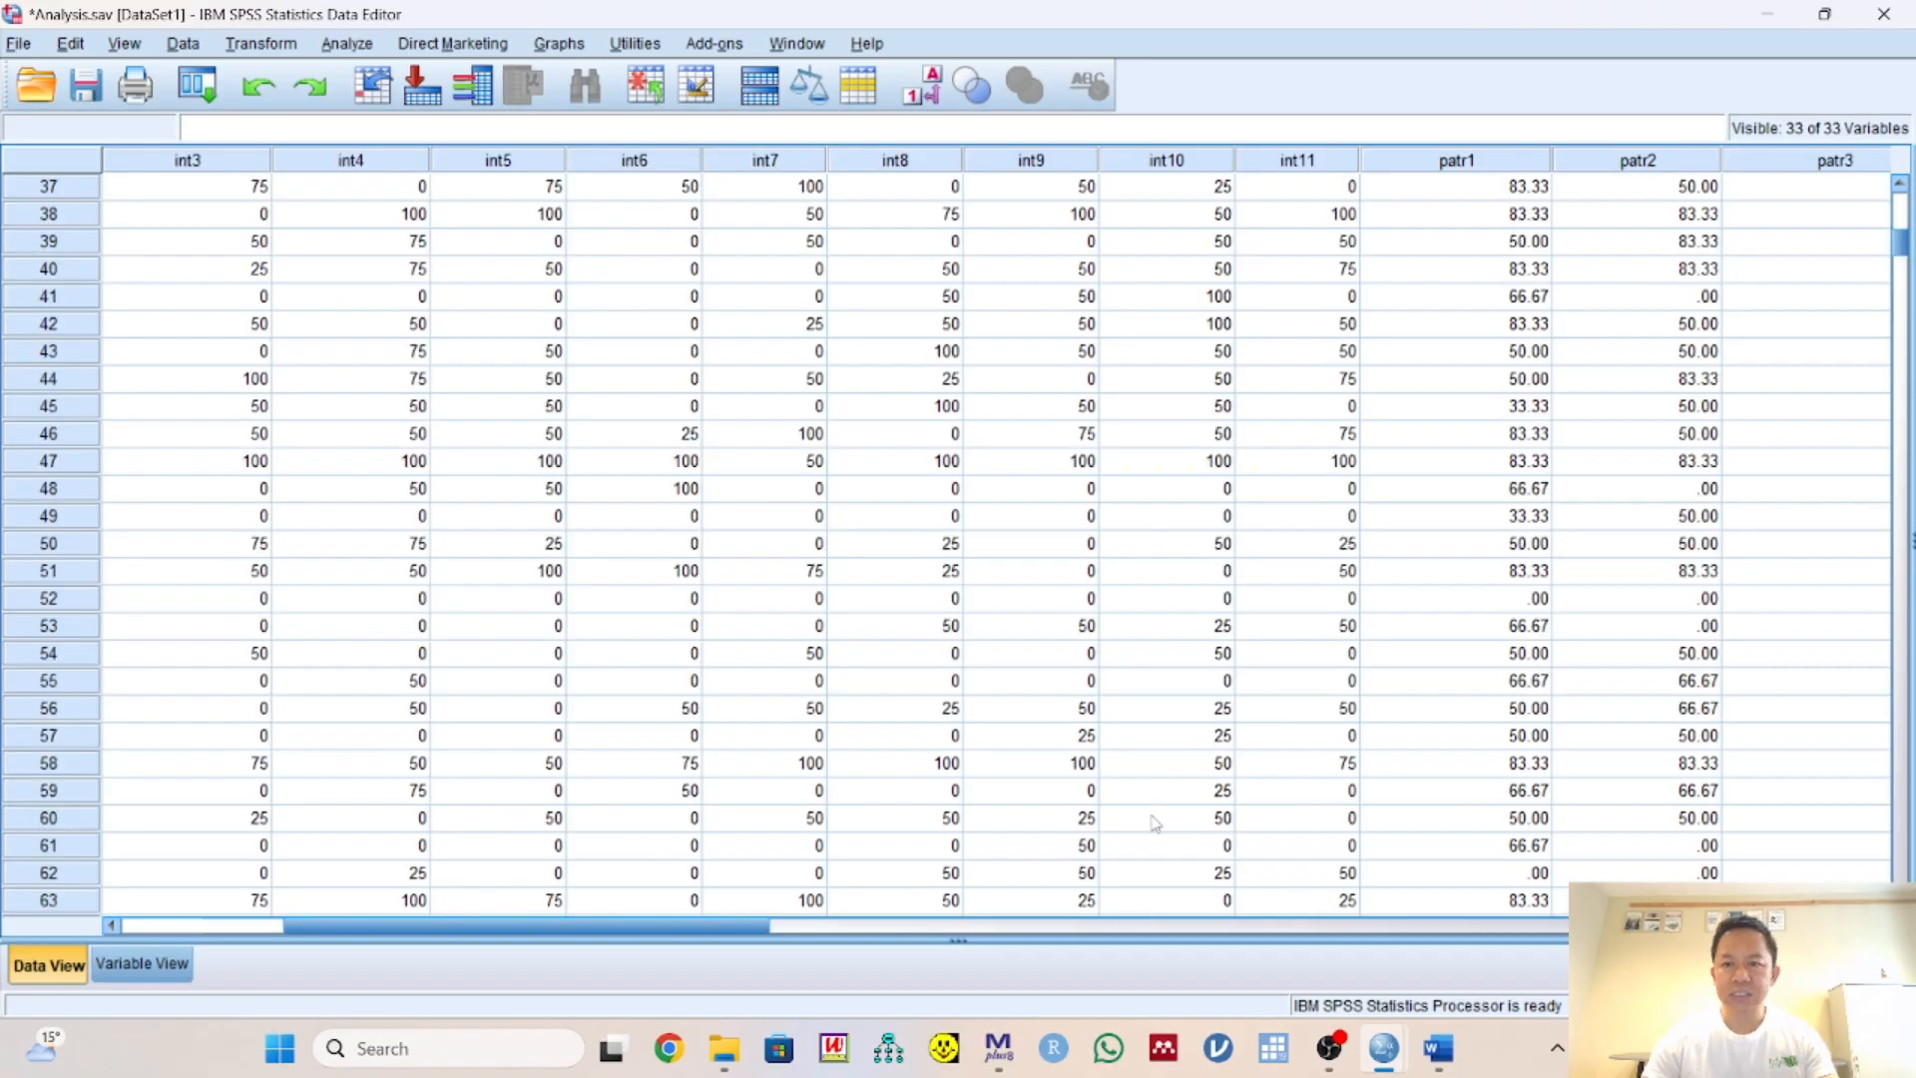
scroll(1195, 510, "right", 5)
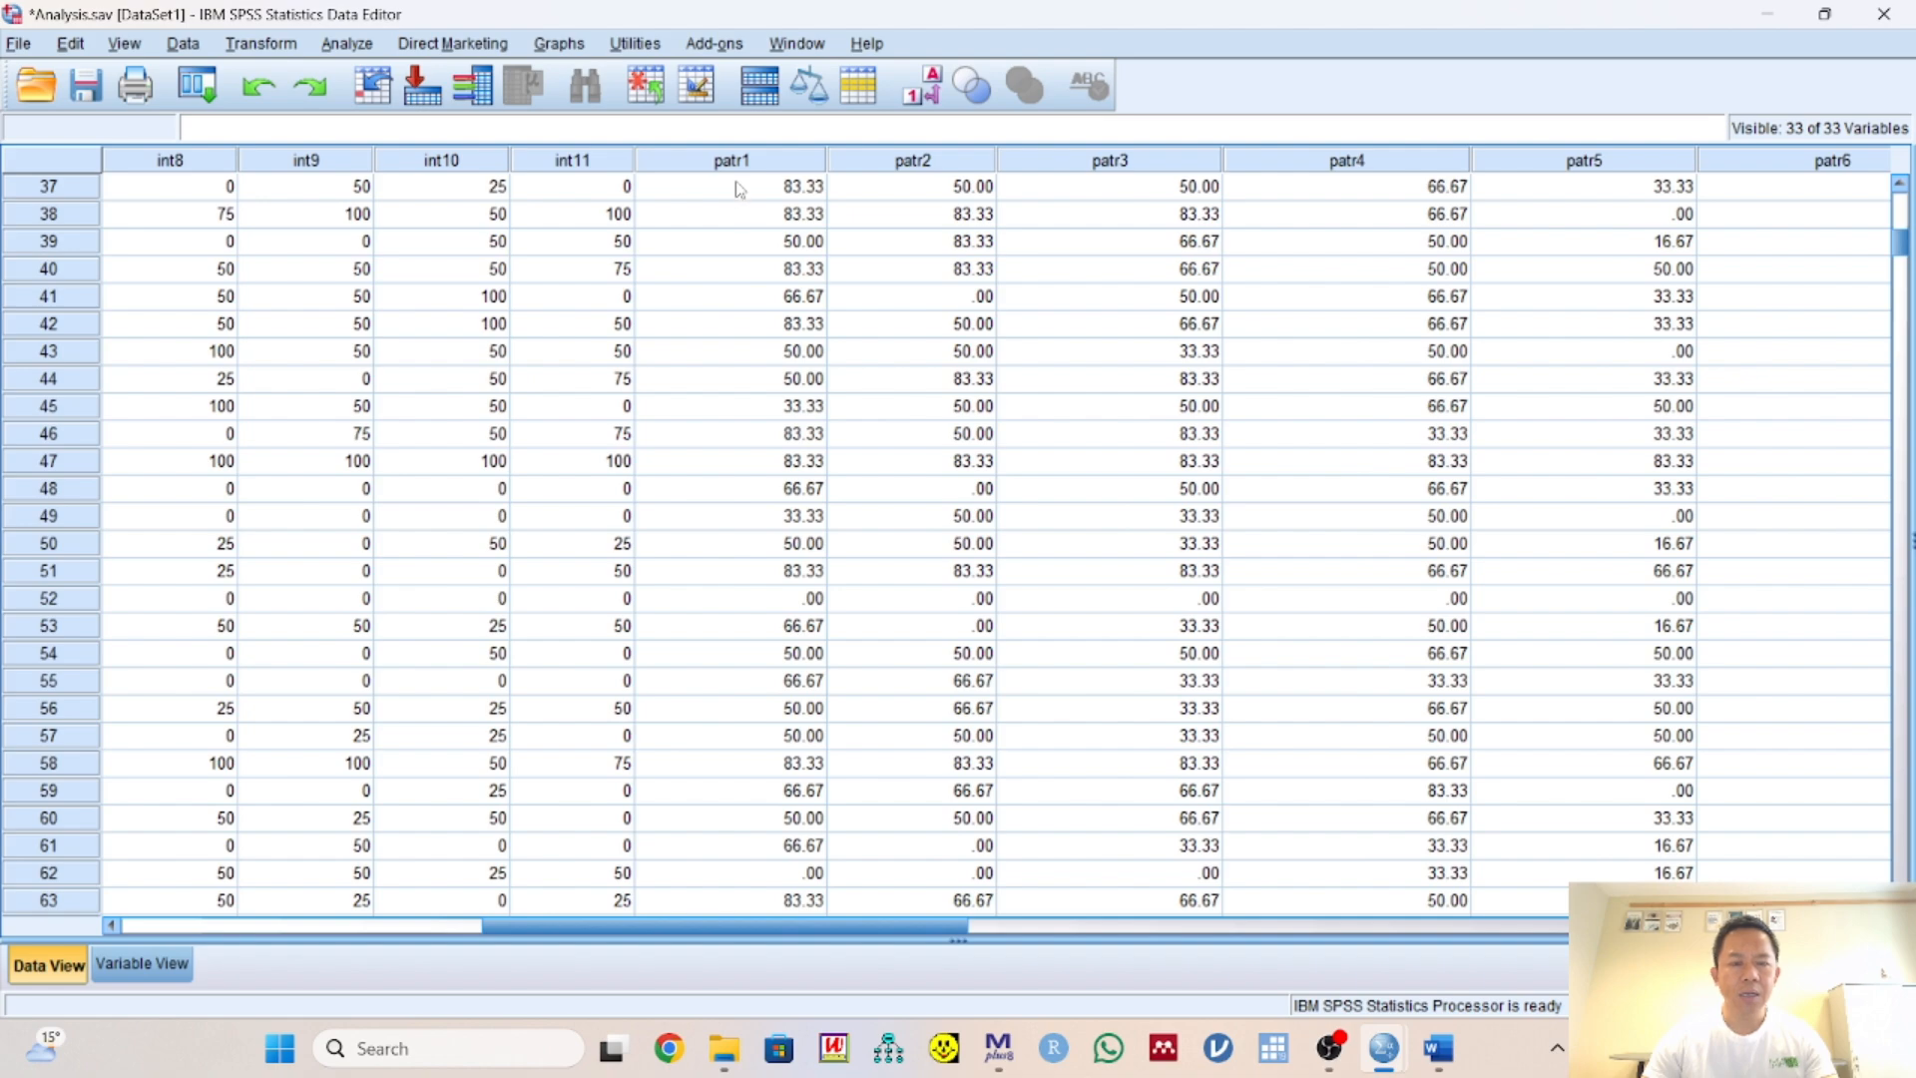
left_click(738, 189)
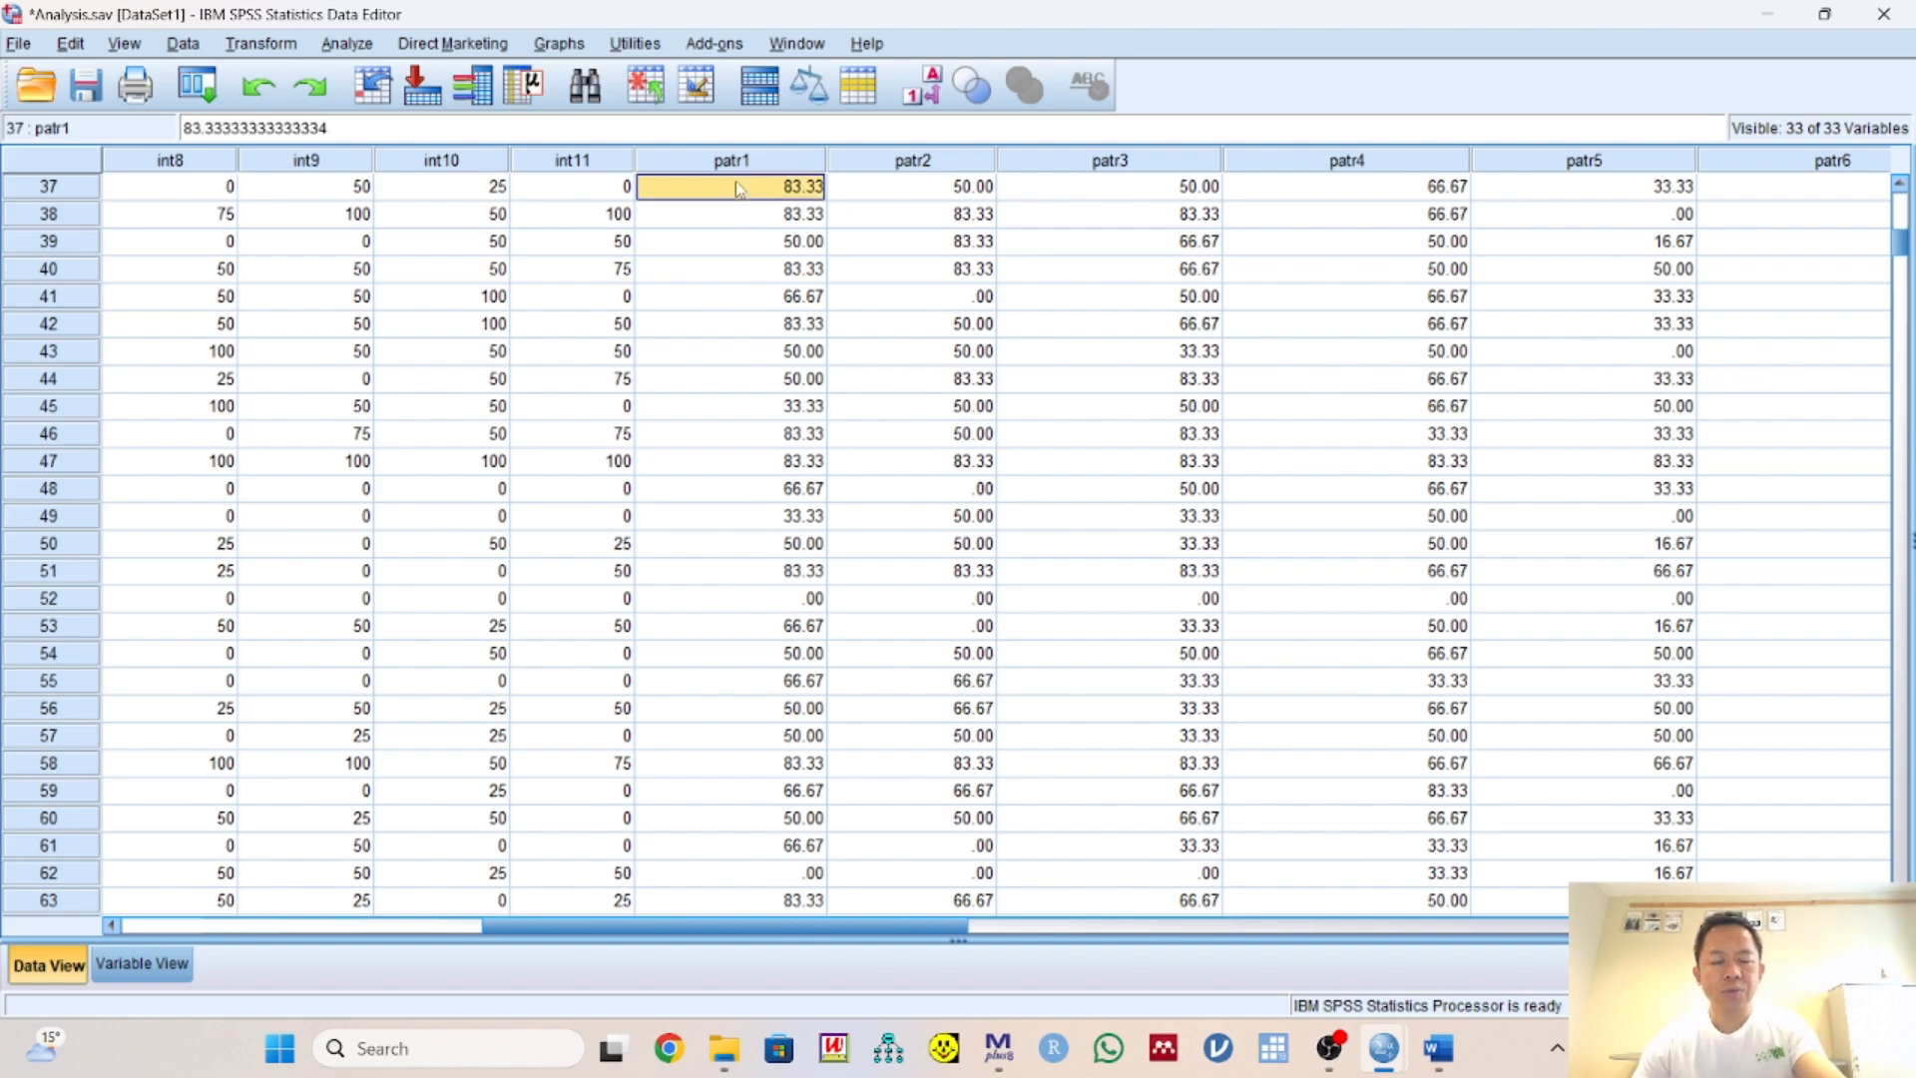
key("Right")
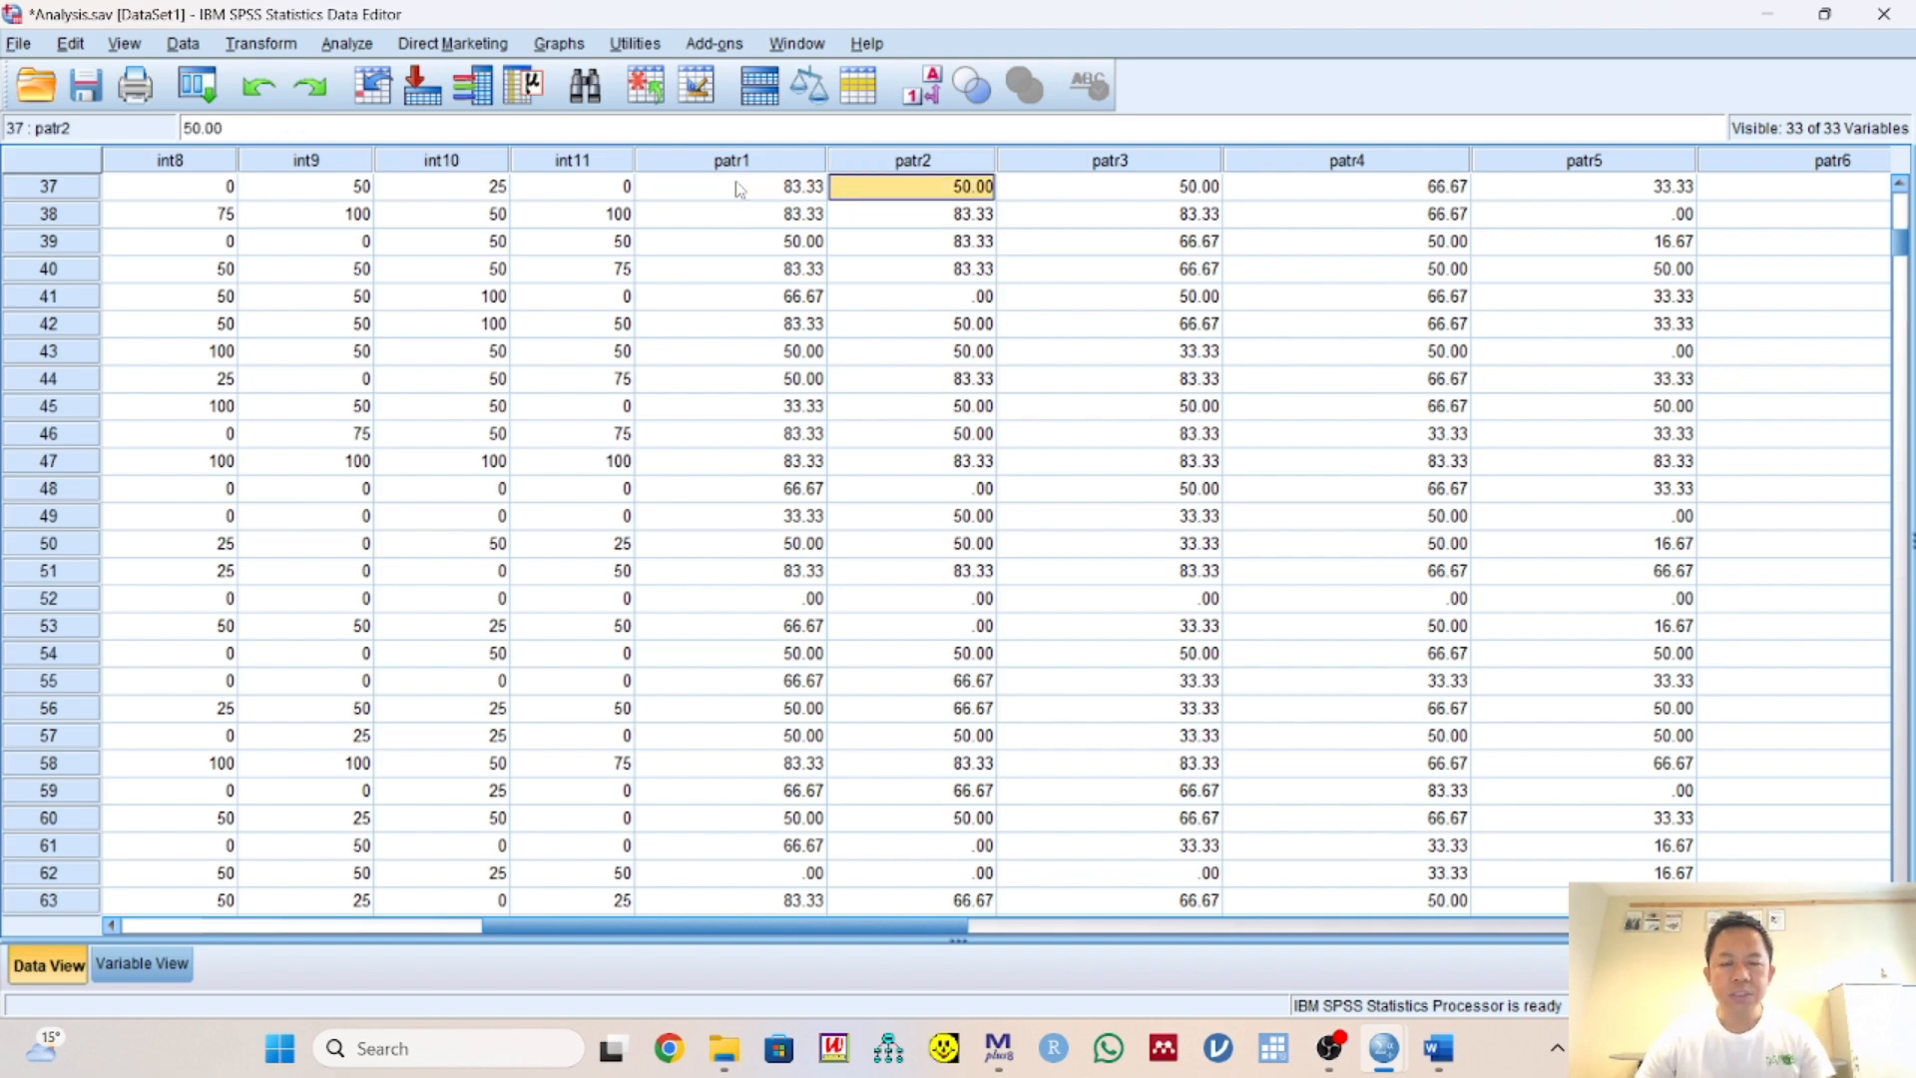
key("Right")
key("Right")
key("Right")
key("Right")
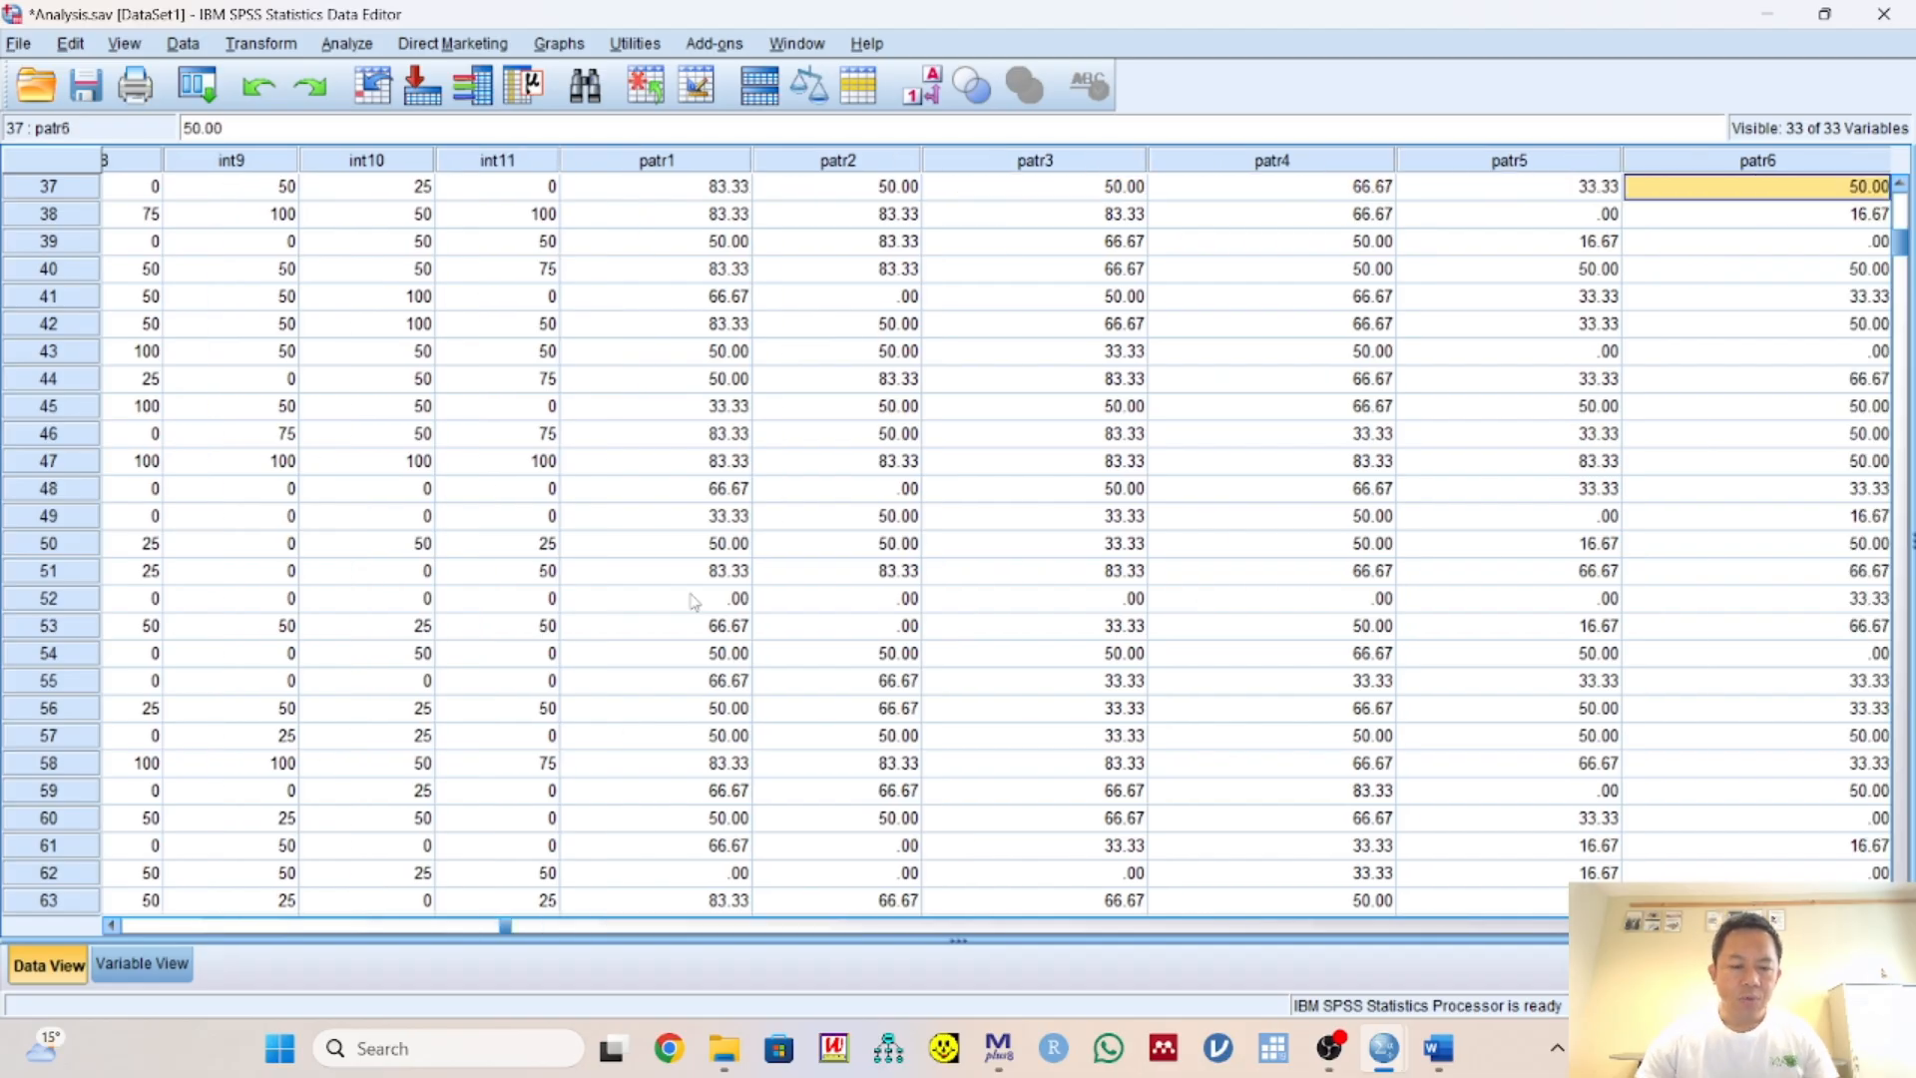
scroll(694, 600, "down", 6)
scroll(693, 600, "up", 5)
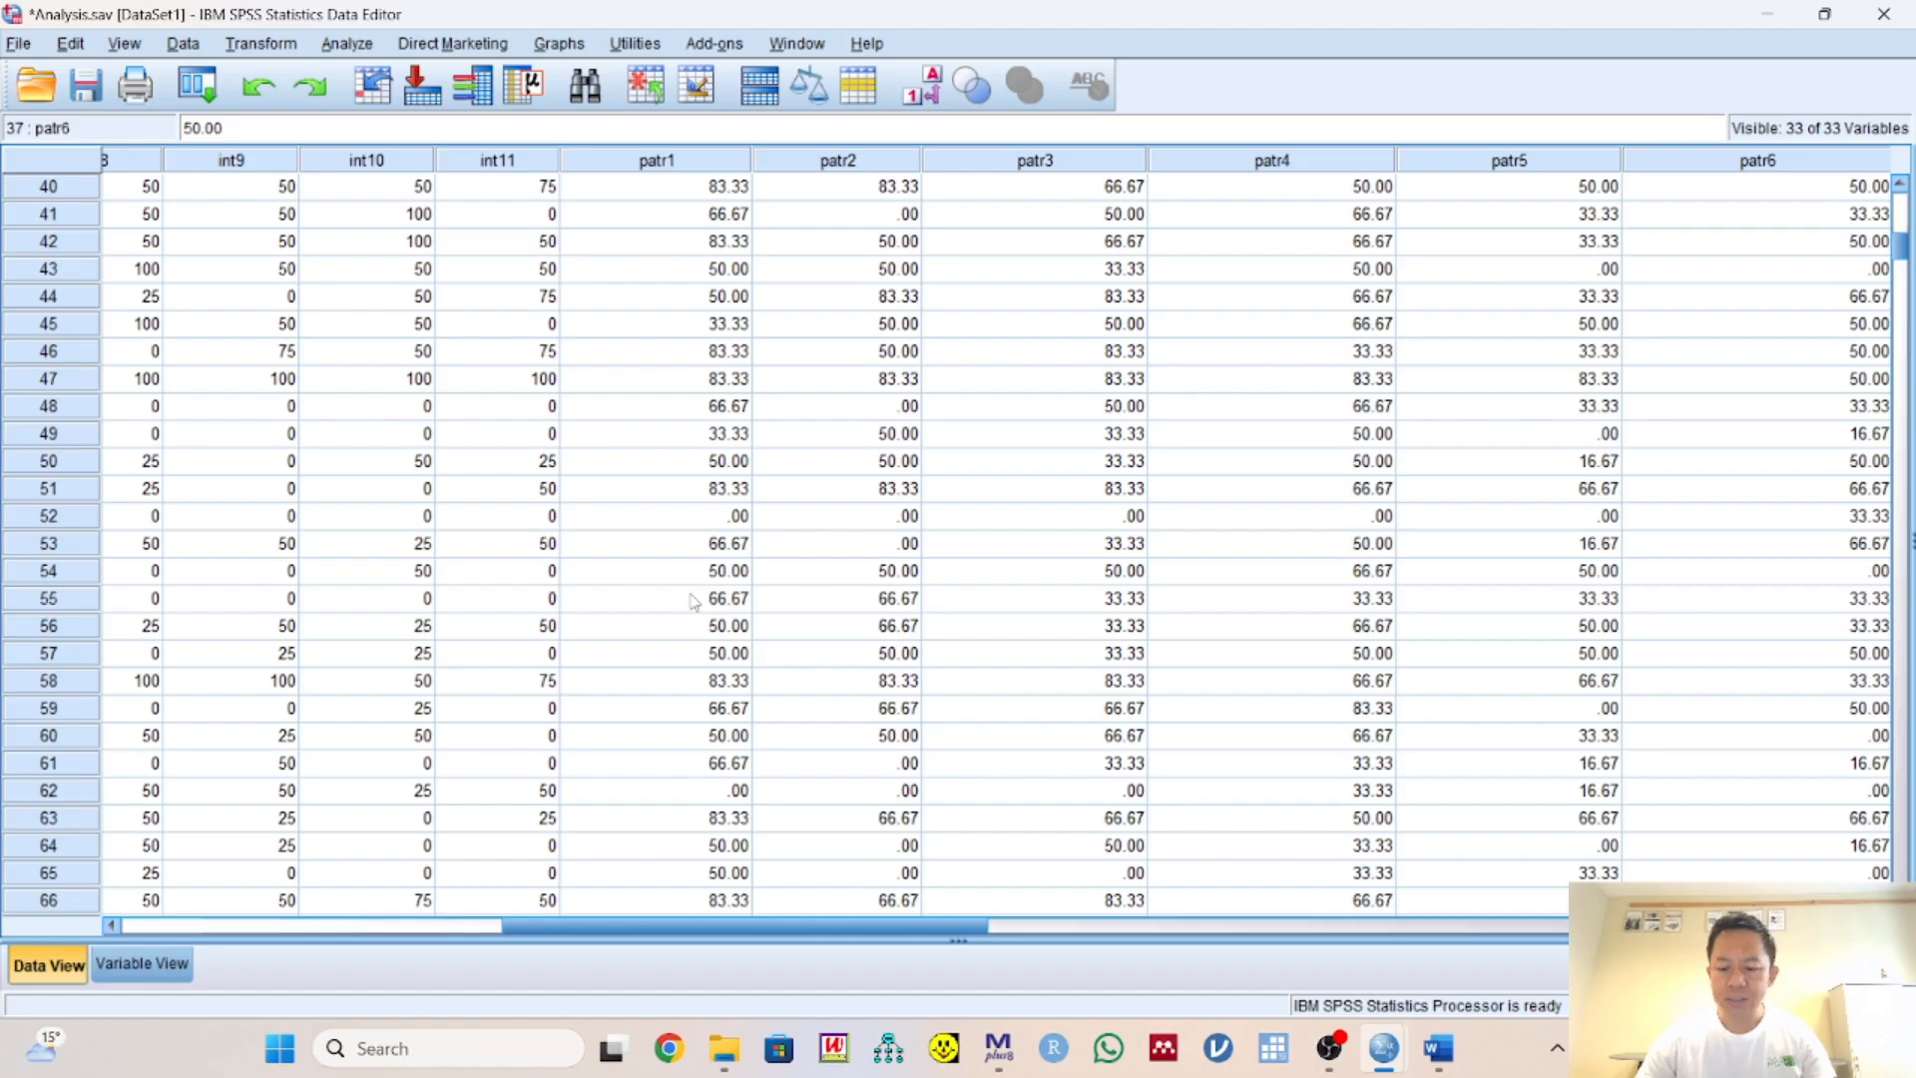
key("Right")
key("Right")
key("Right")
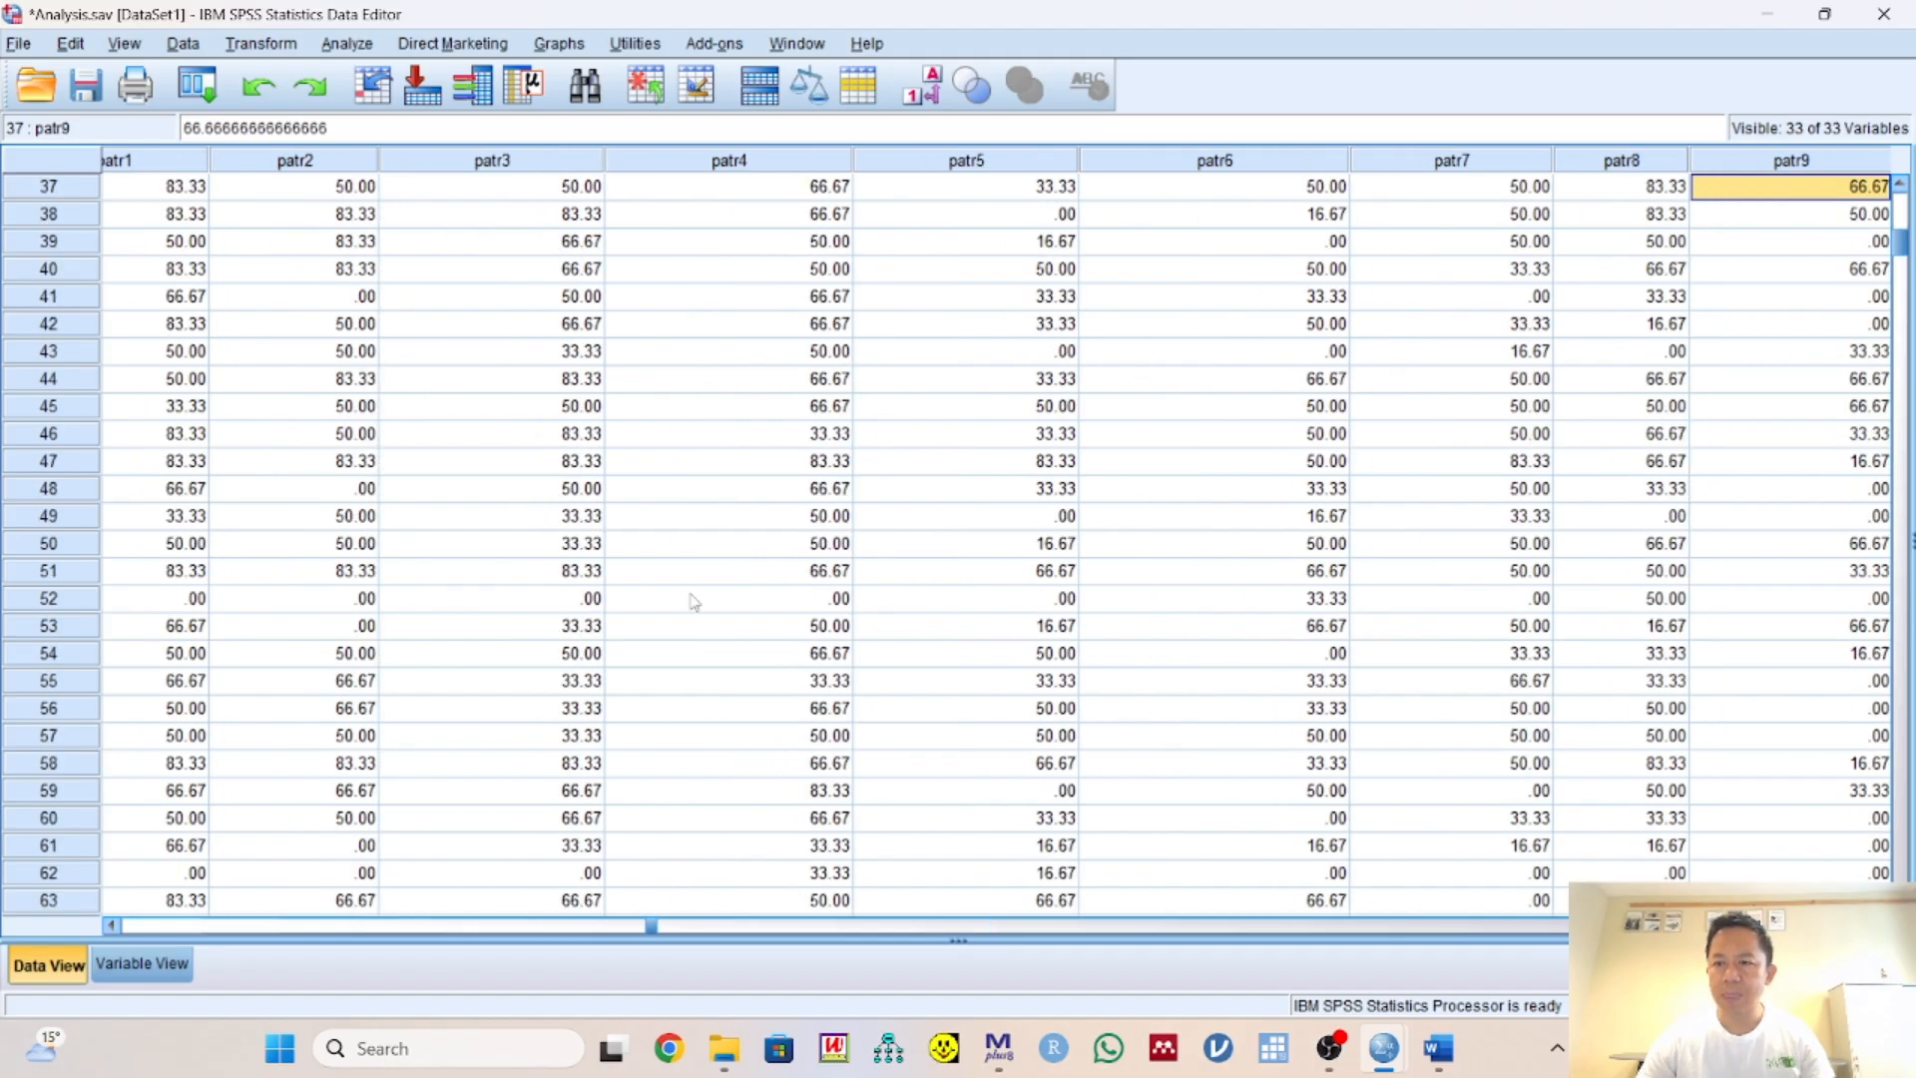
key("Right")
key("Right")
key("Right")
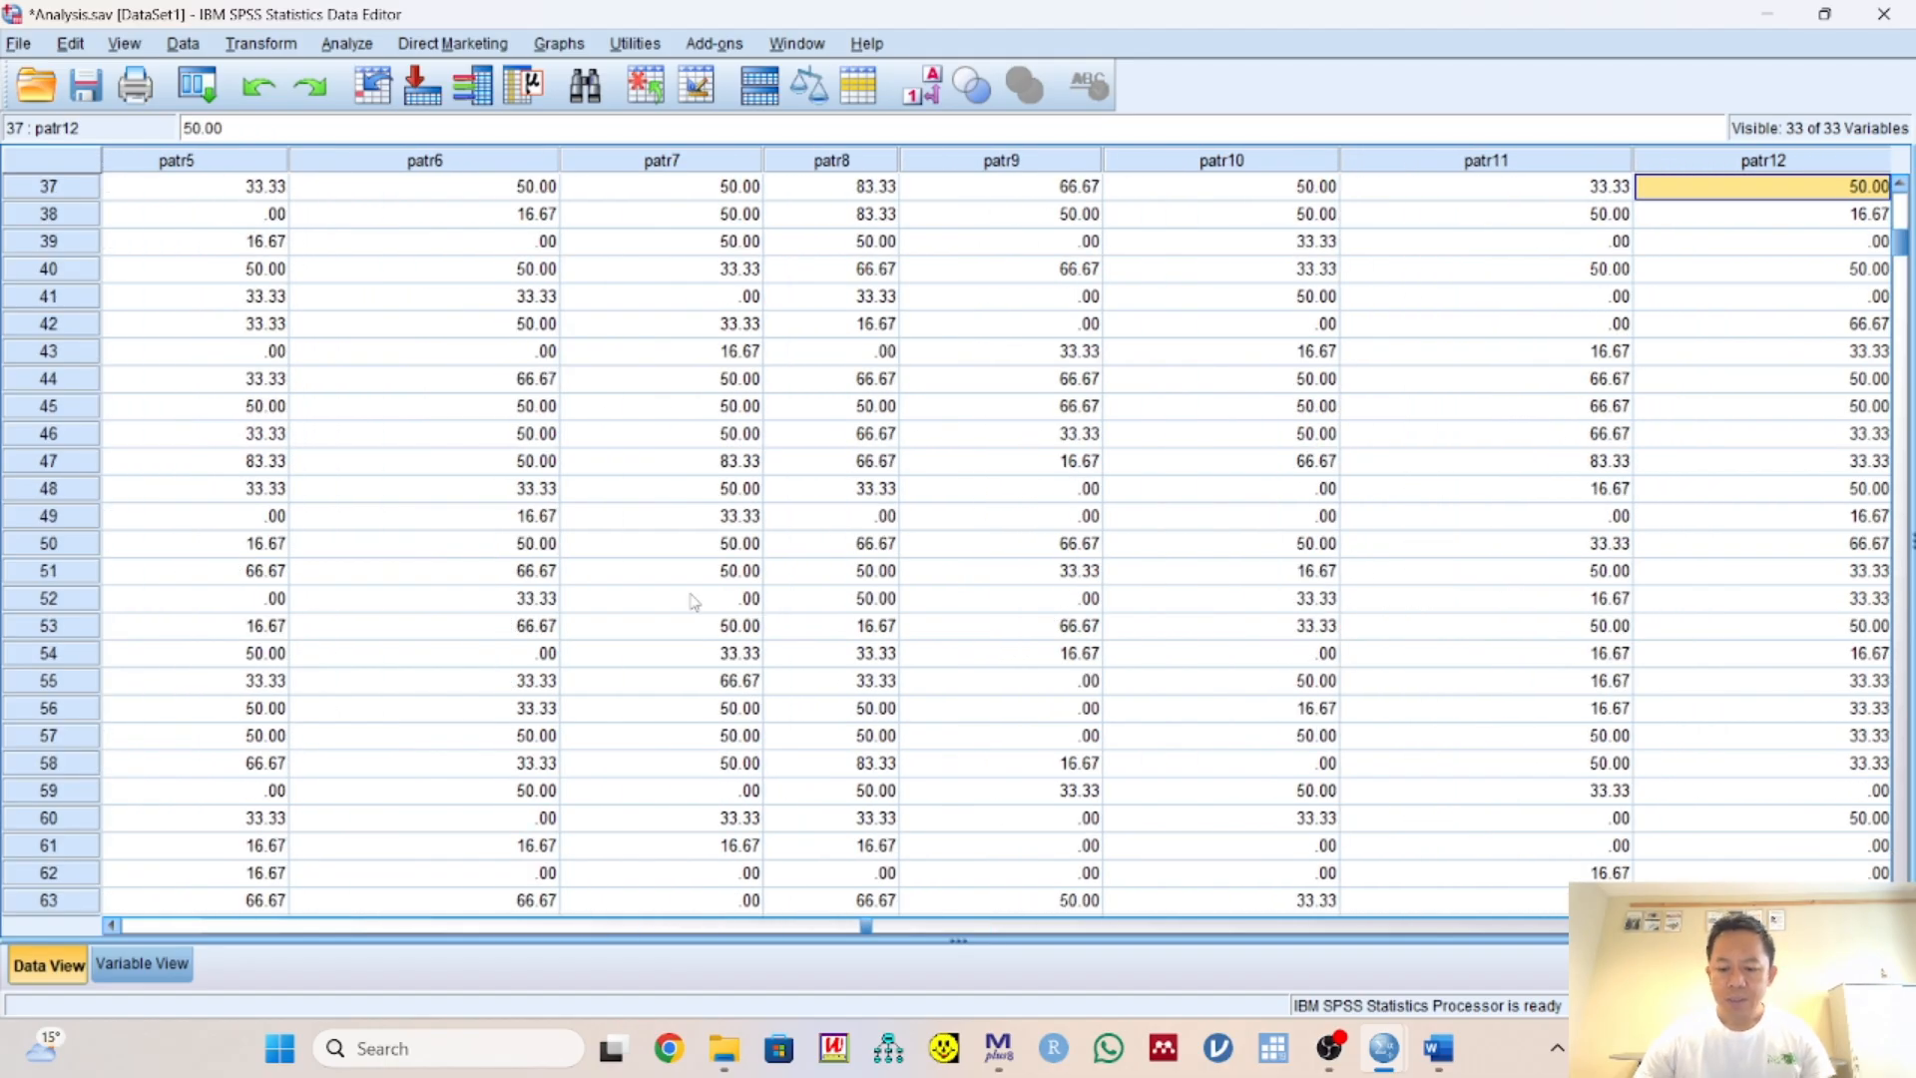
key("Right")
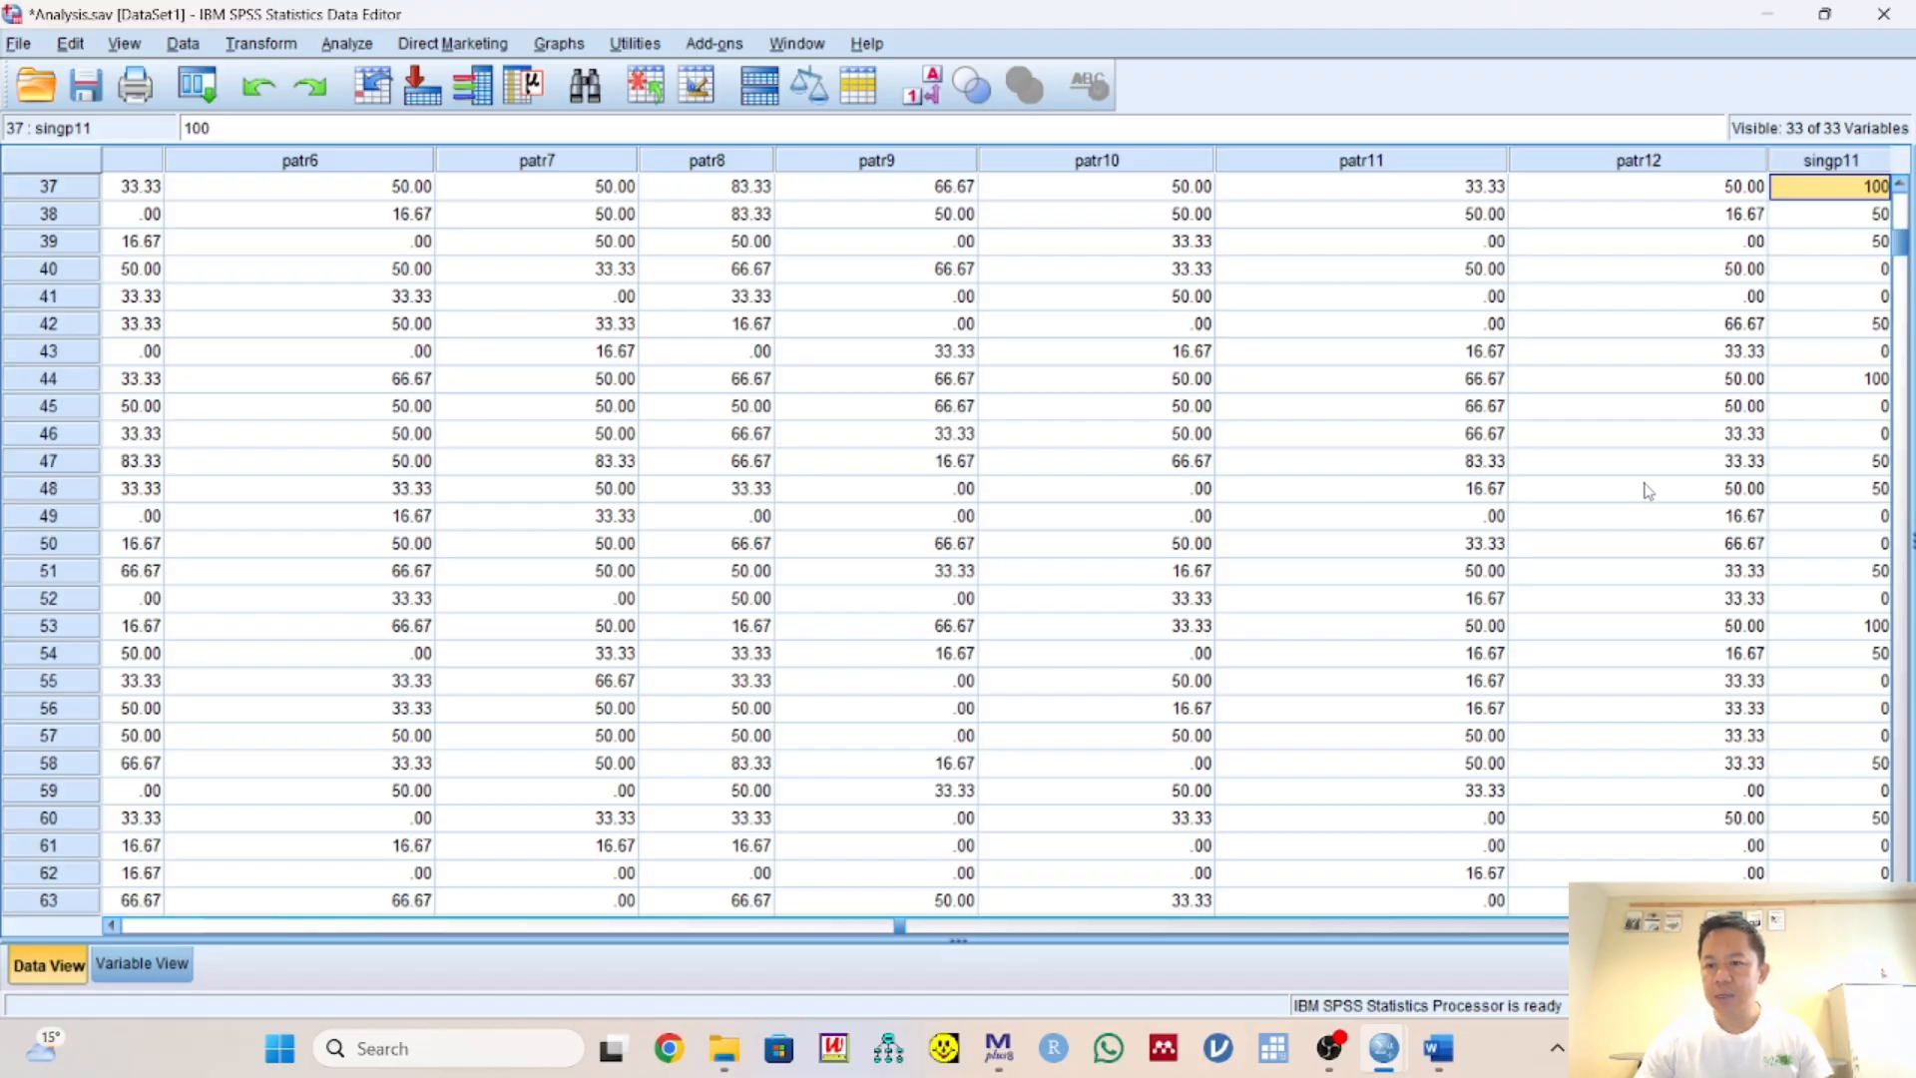
left_click(1718, 485)
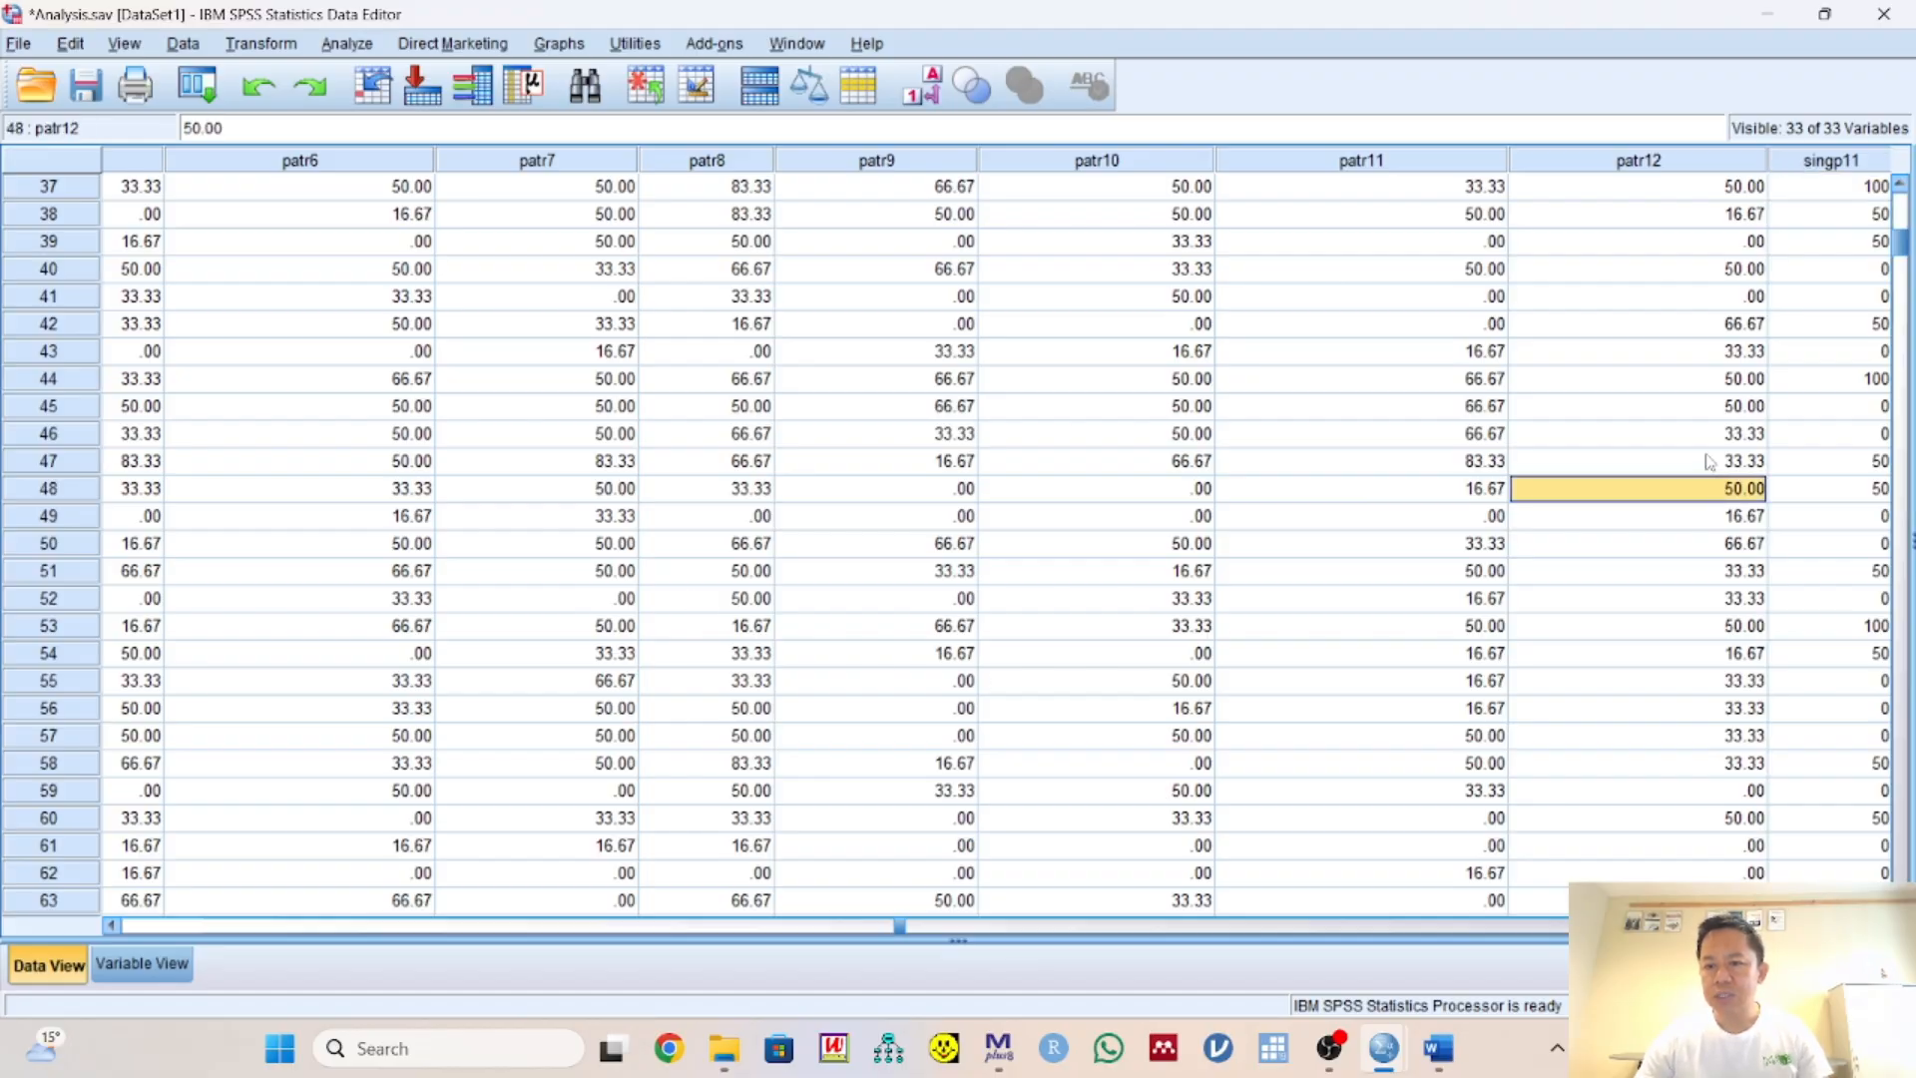
left_click(1708, 461)
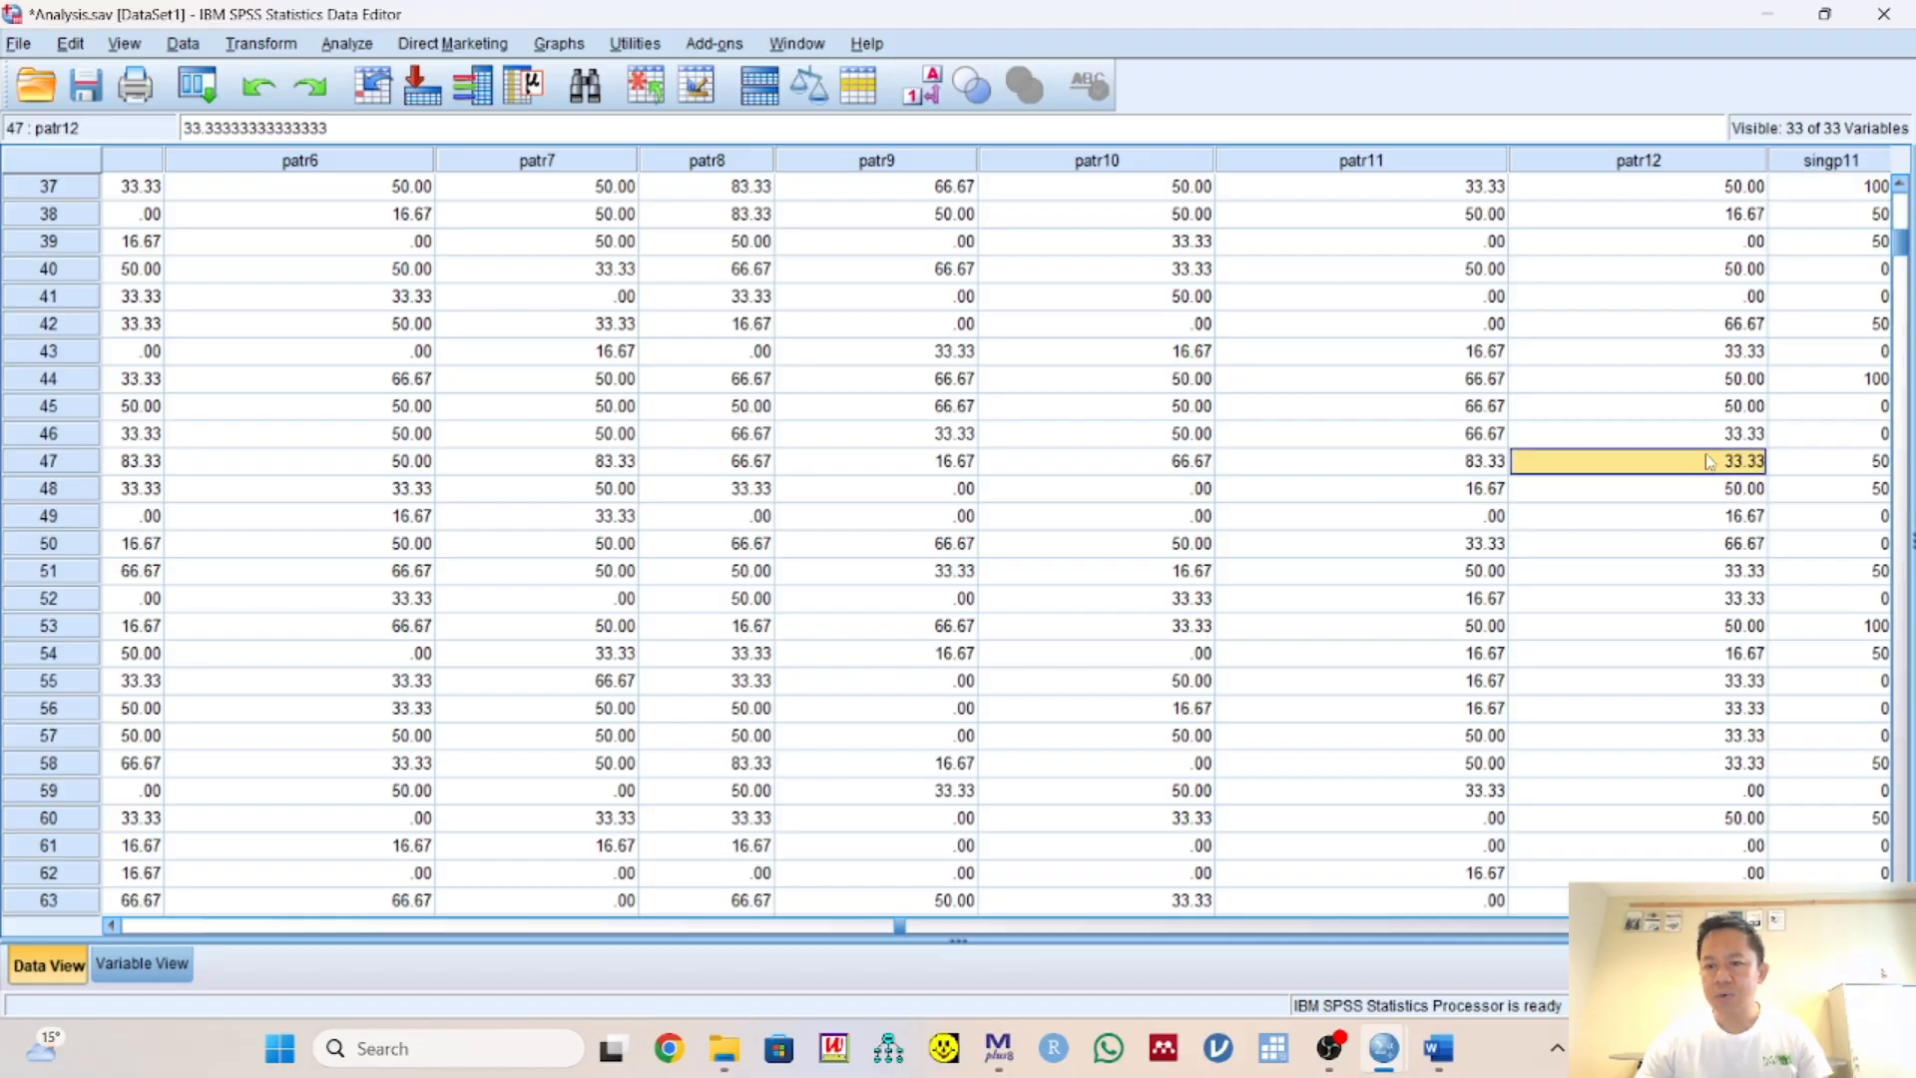
left_click(1438, 464)
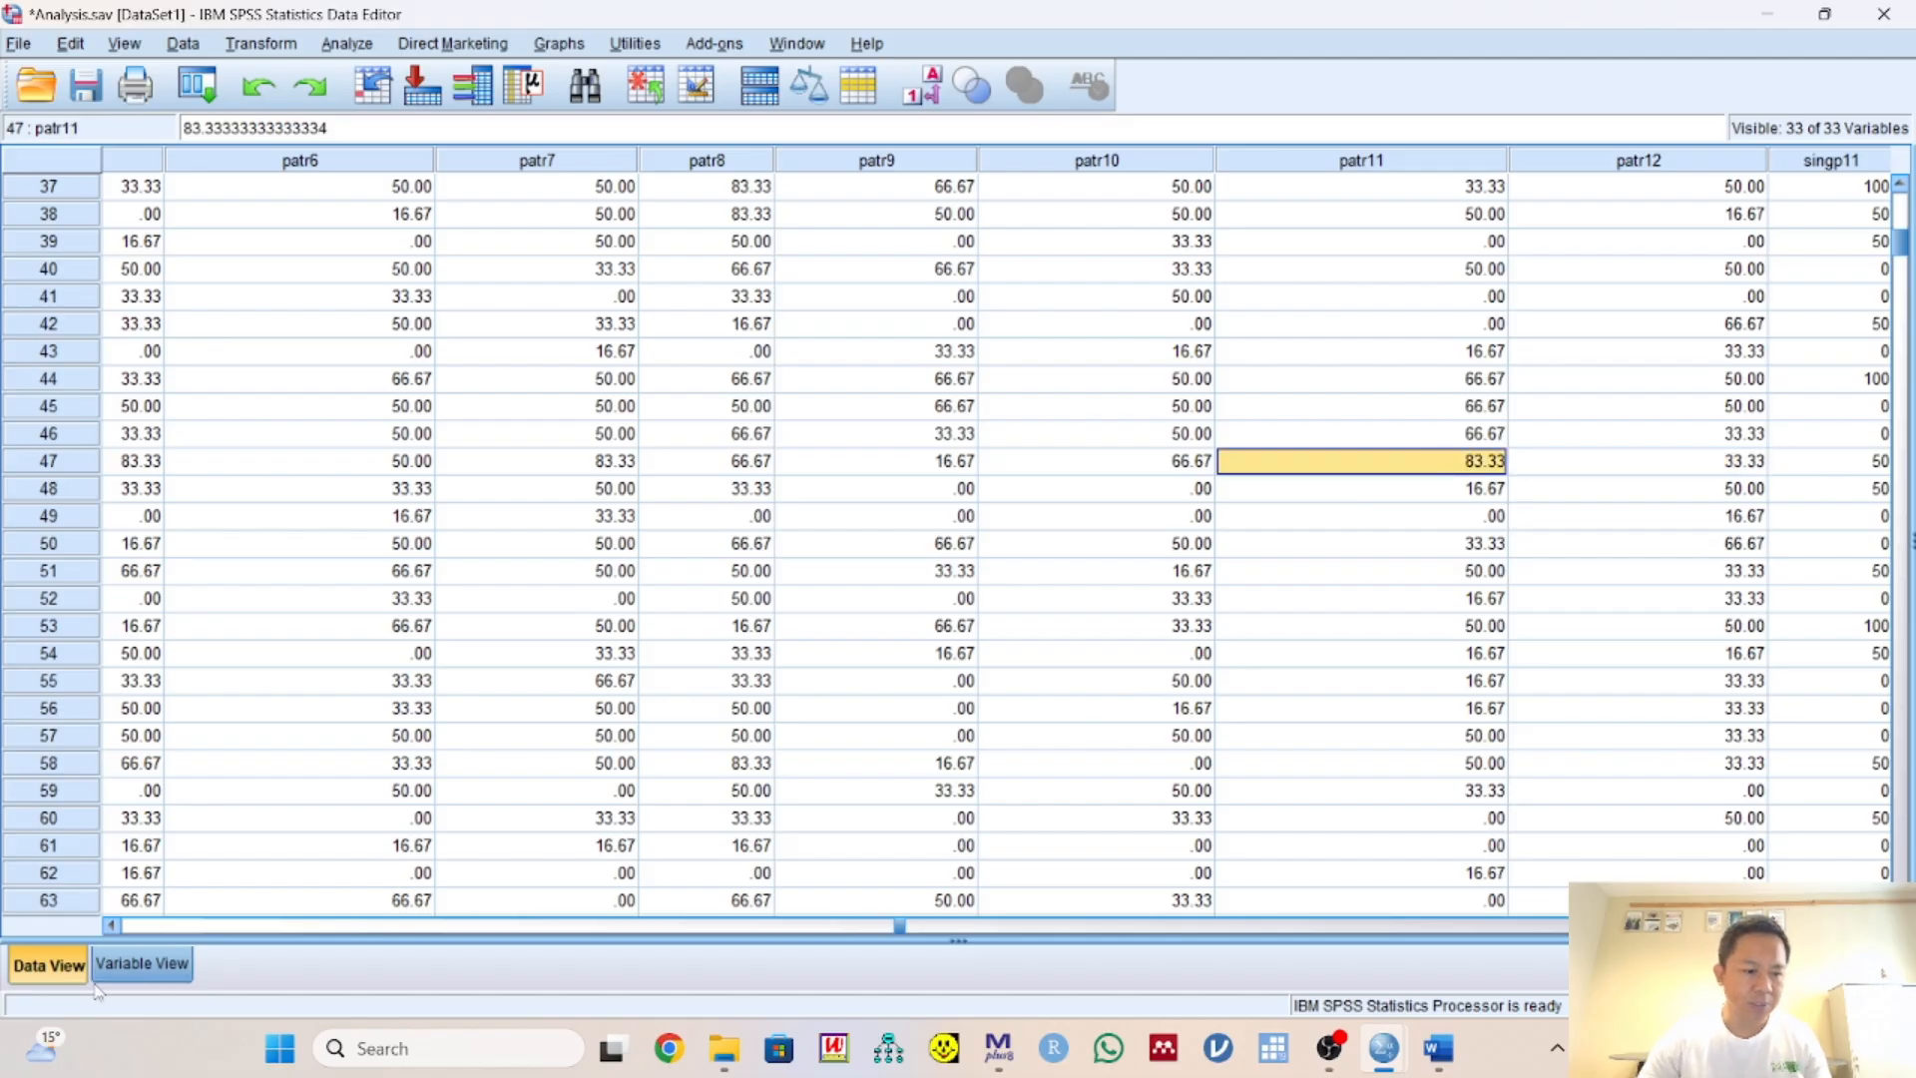
Set the width of the variables patr1 through patr12 to 4
left_click(142, 964)
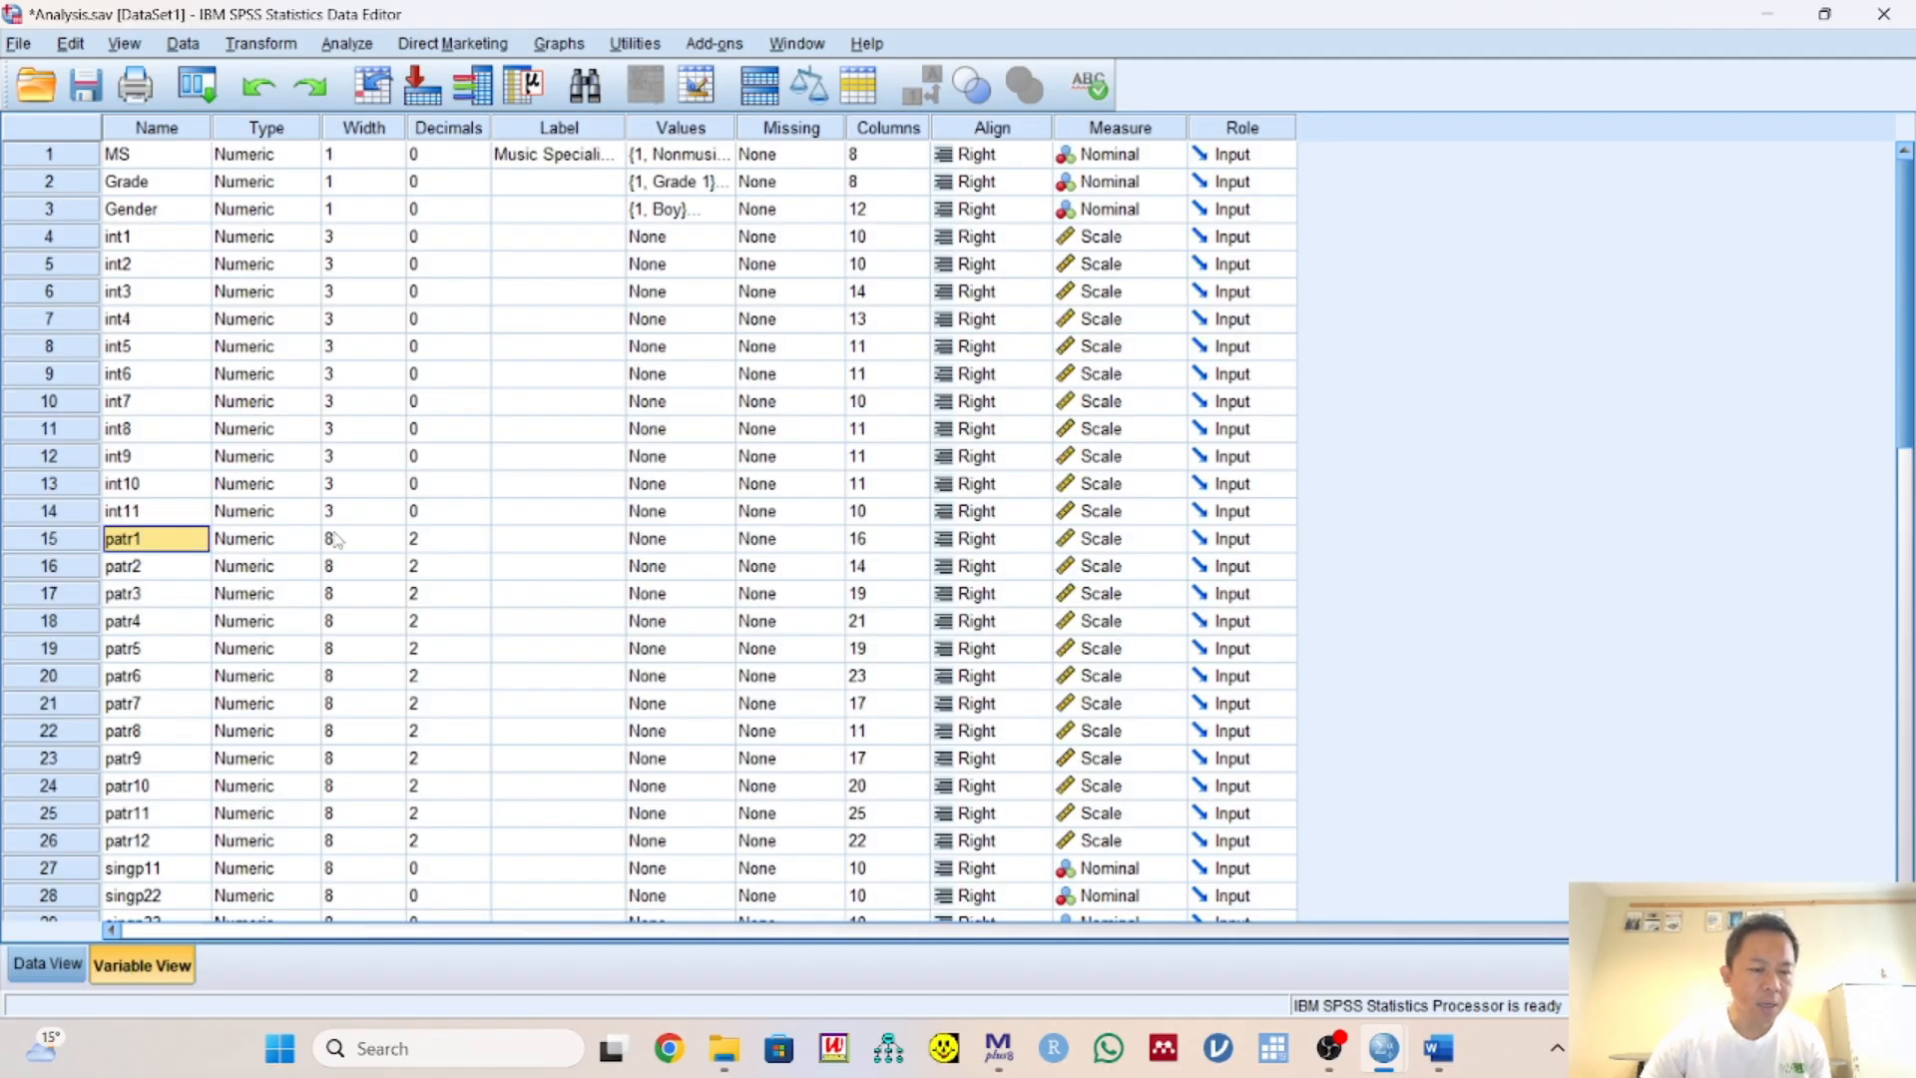
left_click(377, 540)
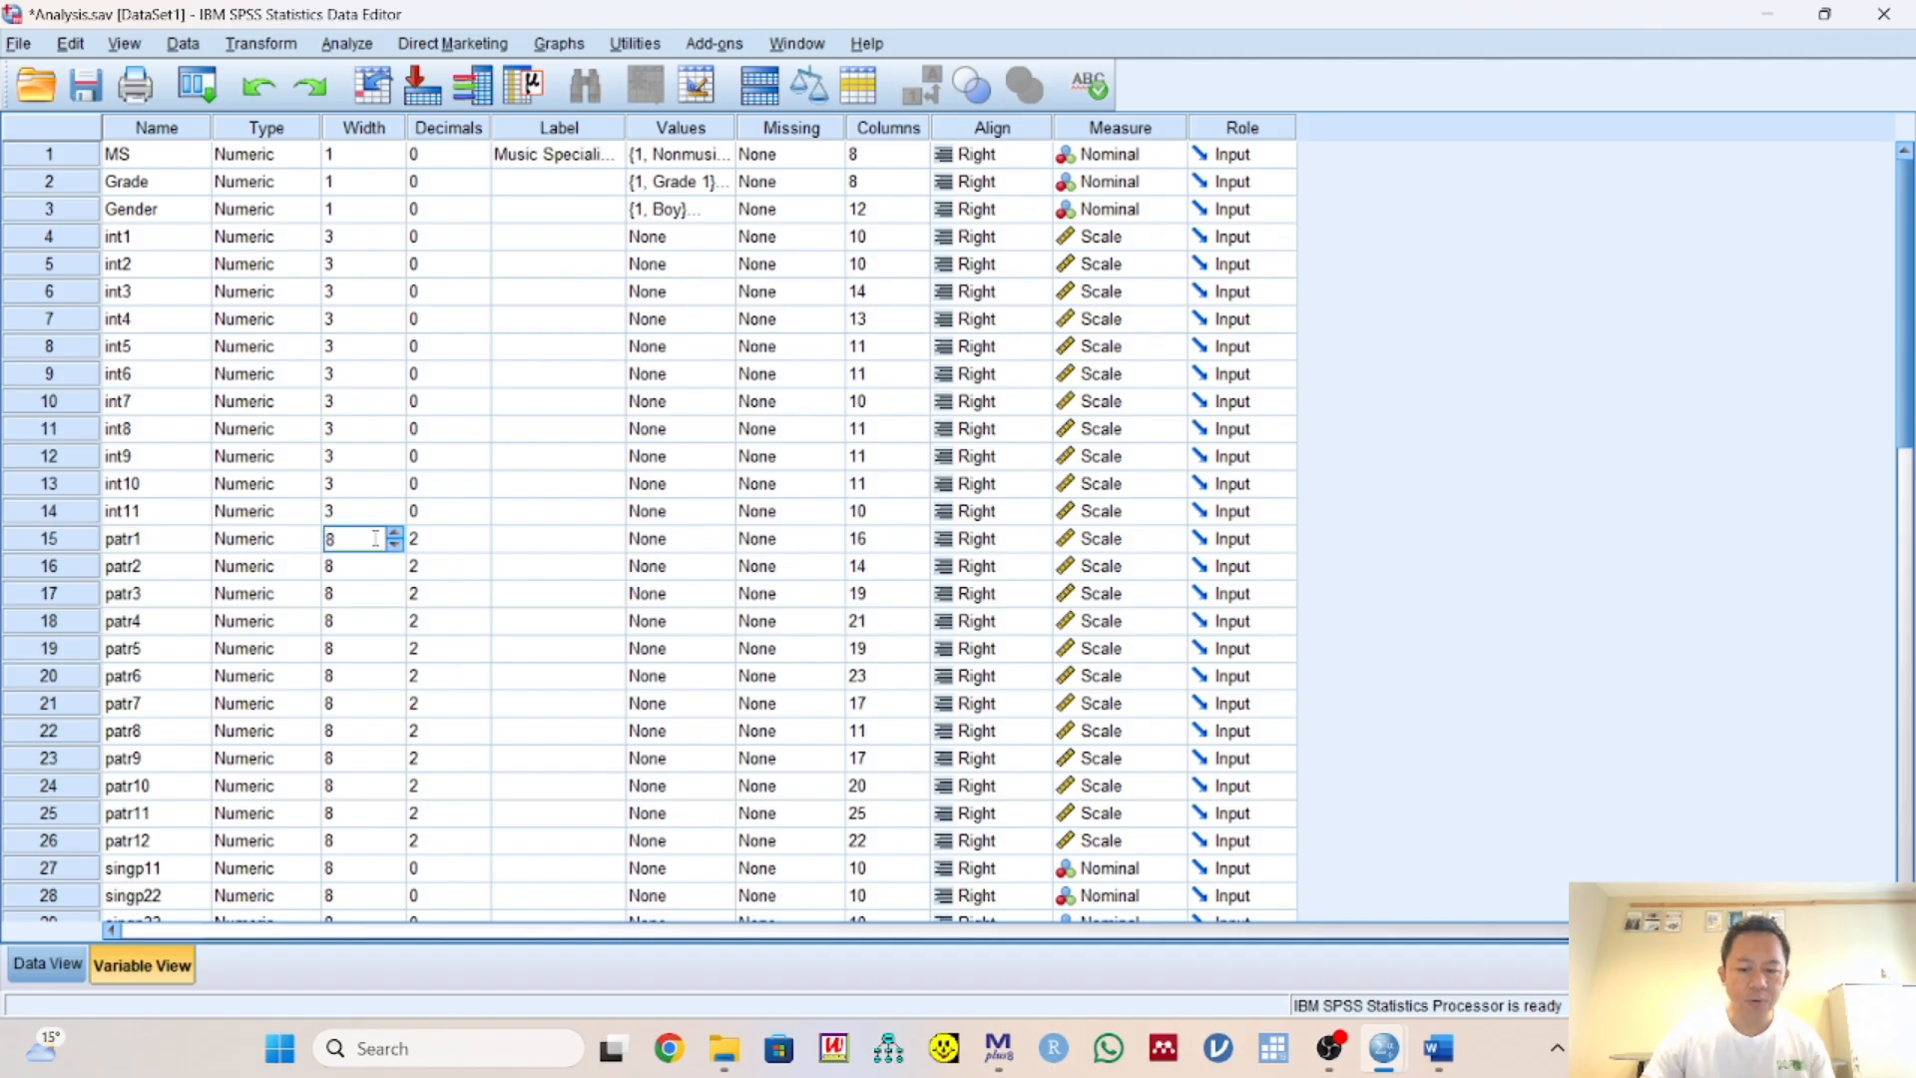
key("BackSpace")
type("4")
key("Return")
key("BackSpace")
type("4")
key("Return")
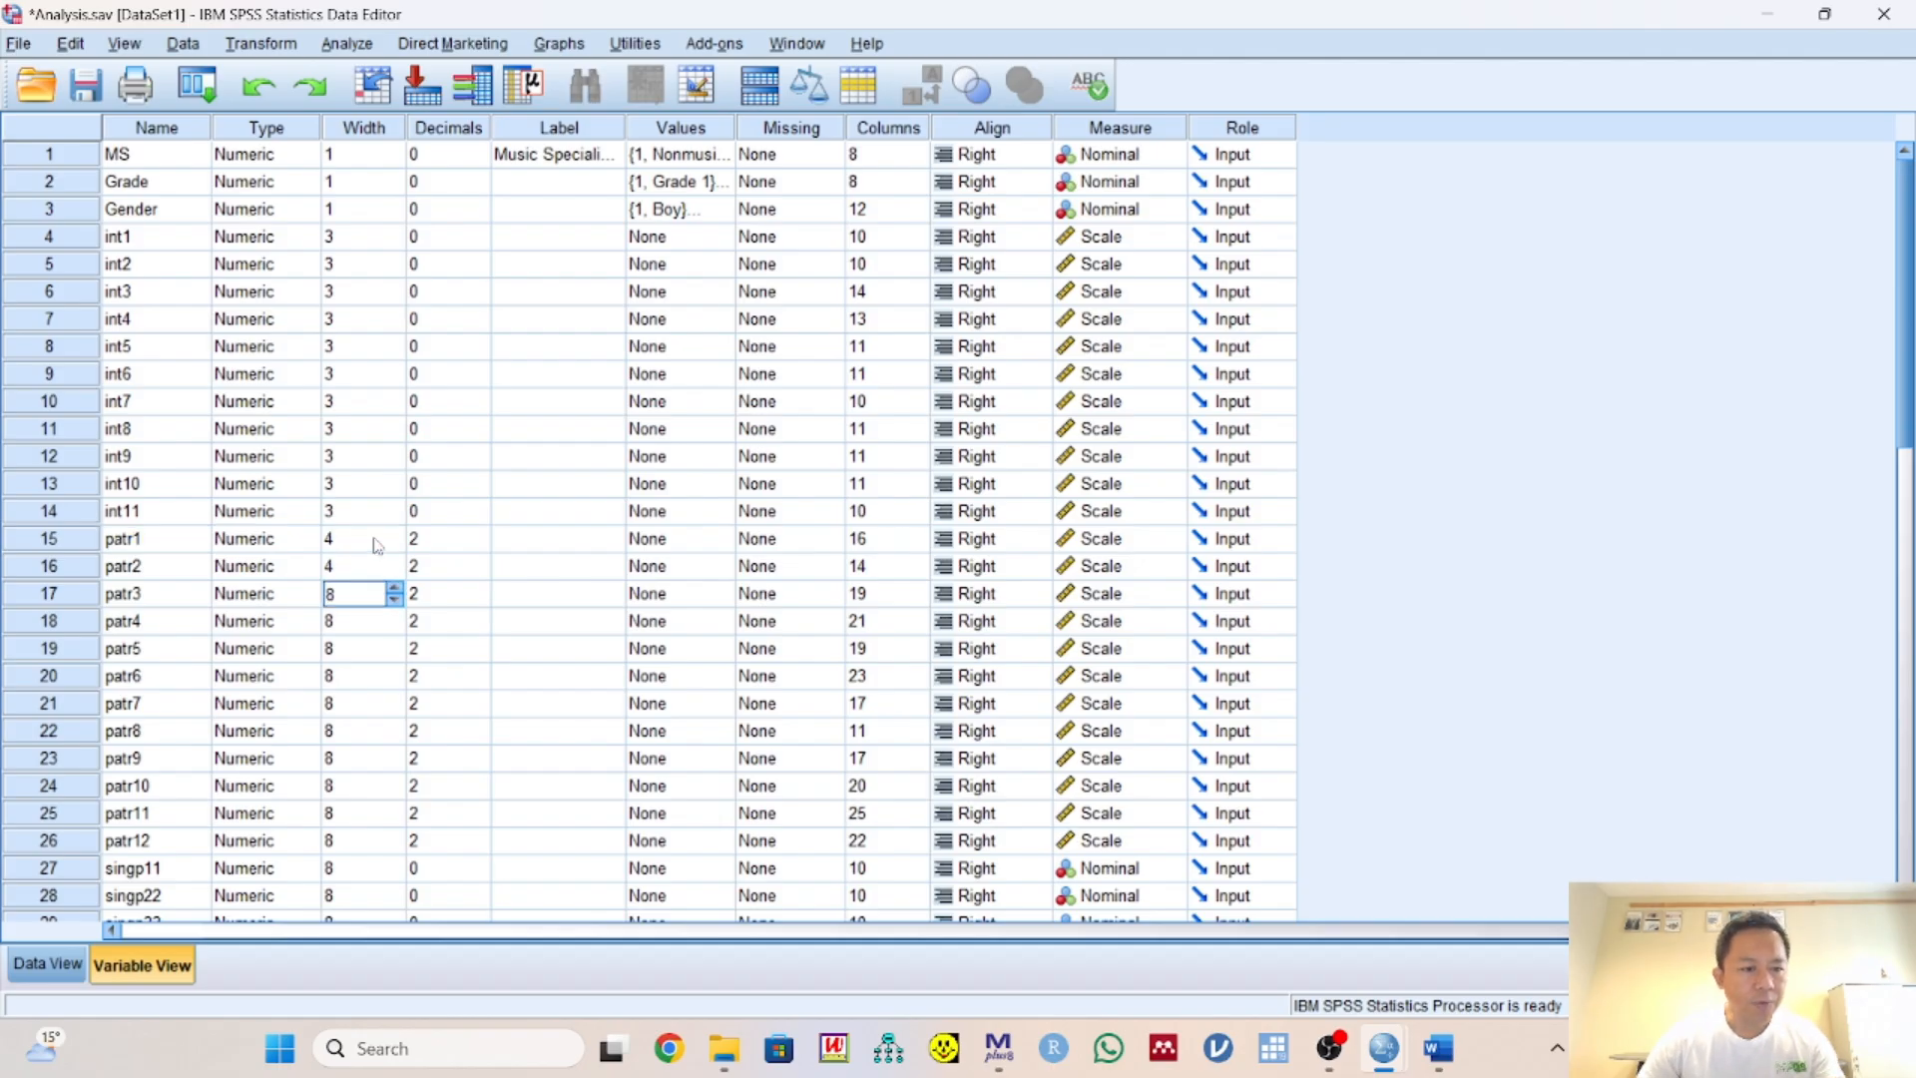
type("4")
key("Return")
type("4")
key("Return")
type("4")
key("Return")
key("4")
key("Return")
key("4")
key("Return")
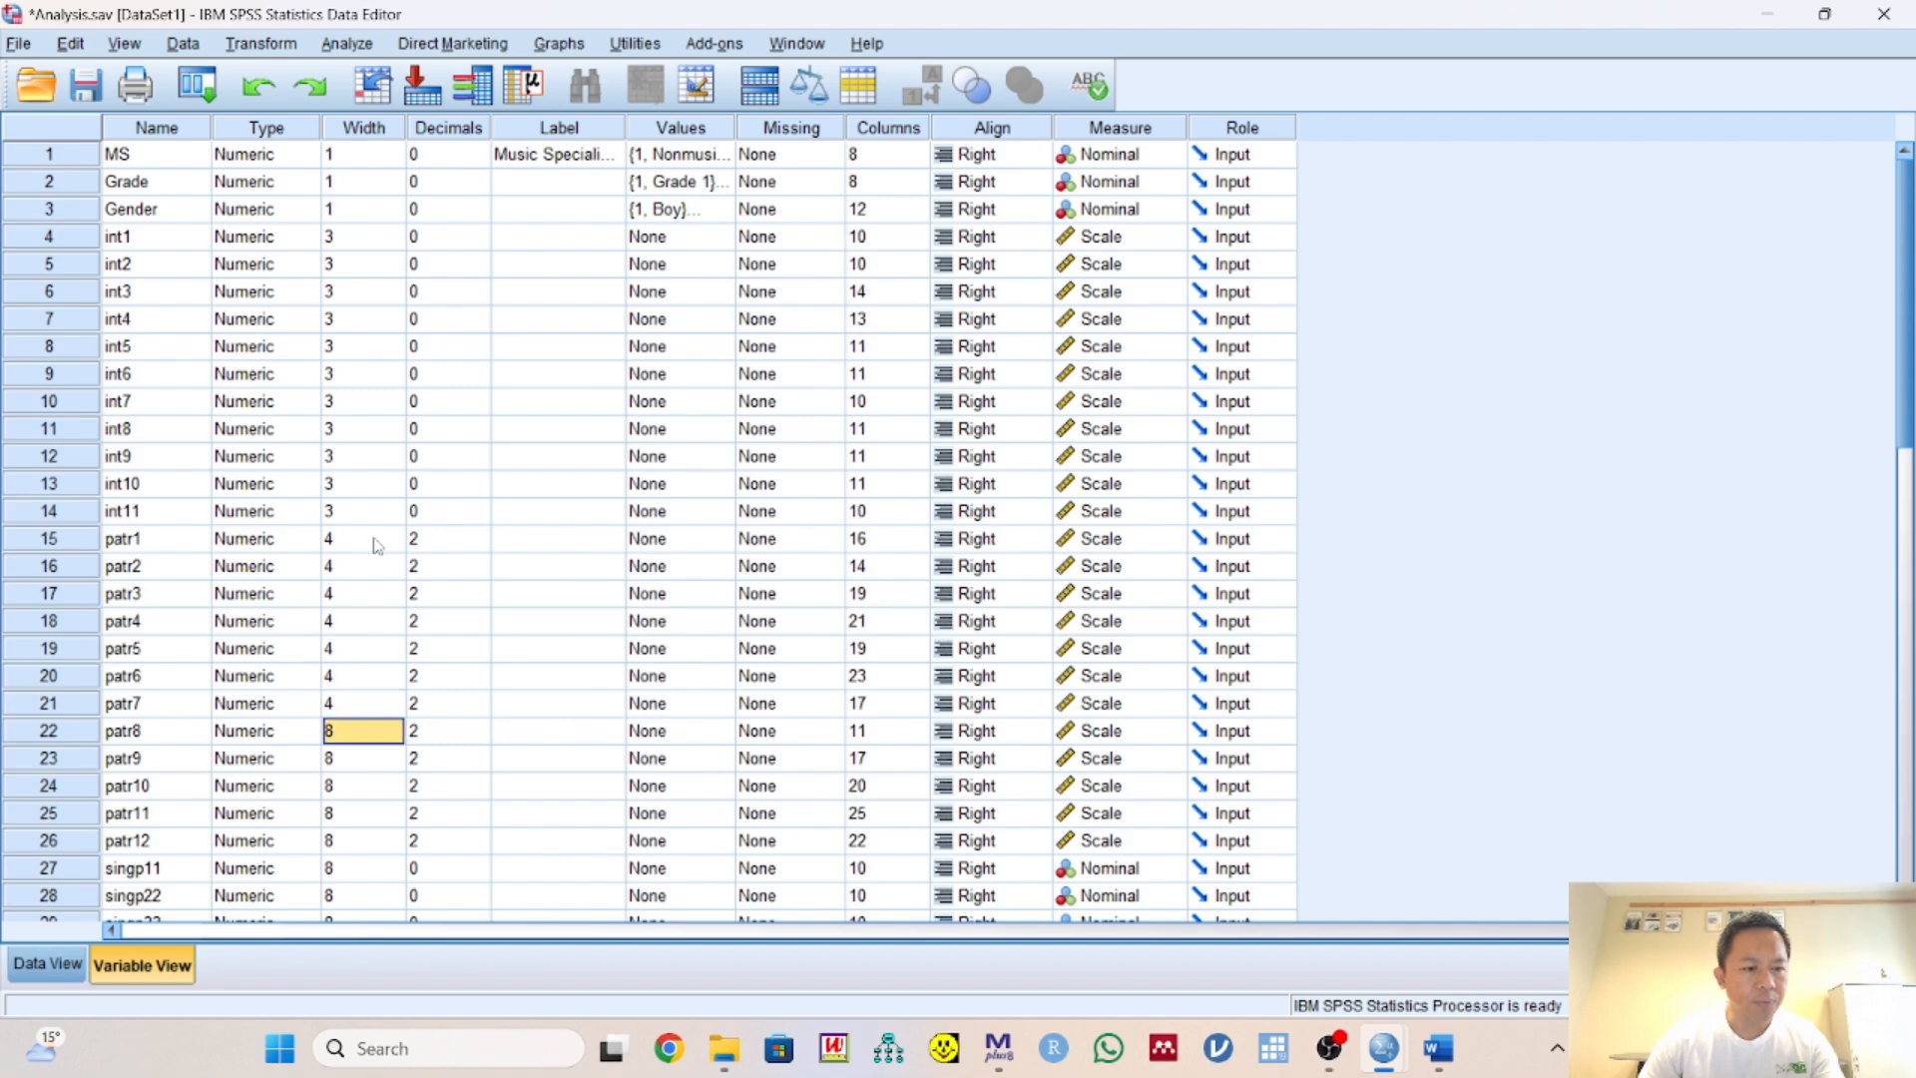
key("4")
key("Return")
key("4")
key("Return")
key("4")
key("Return")
key("4")
key("Return")
type("4")
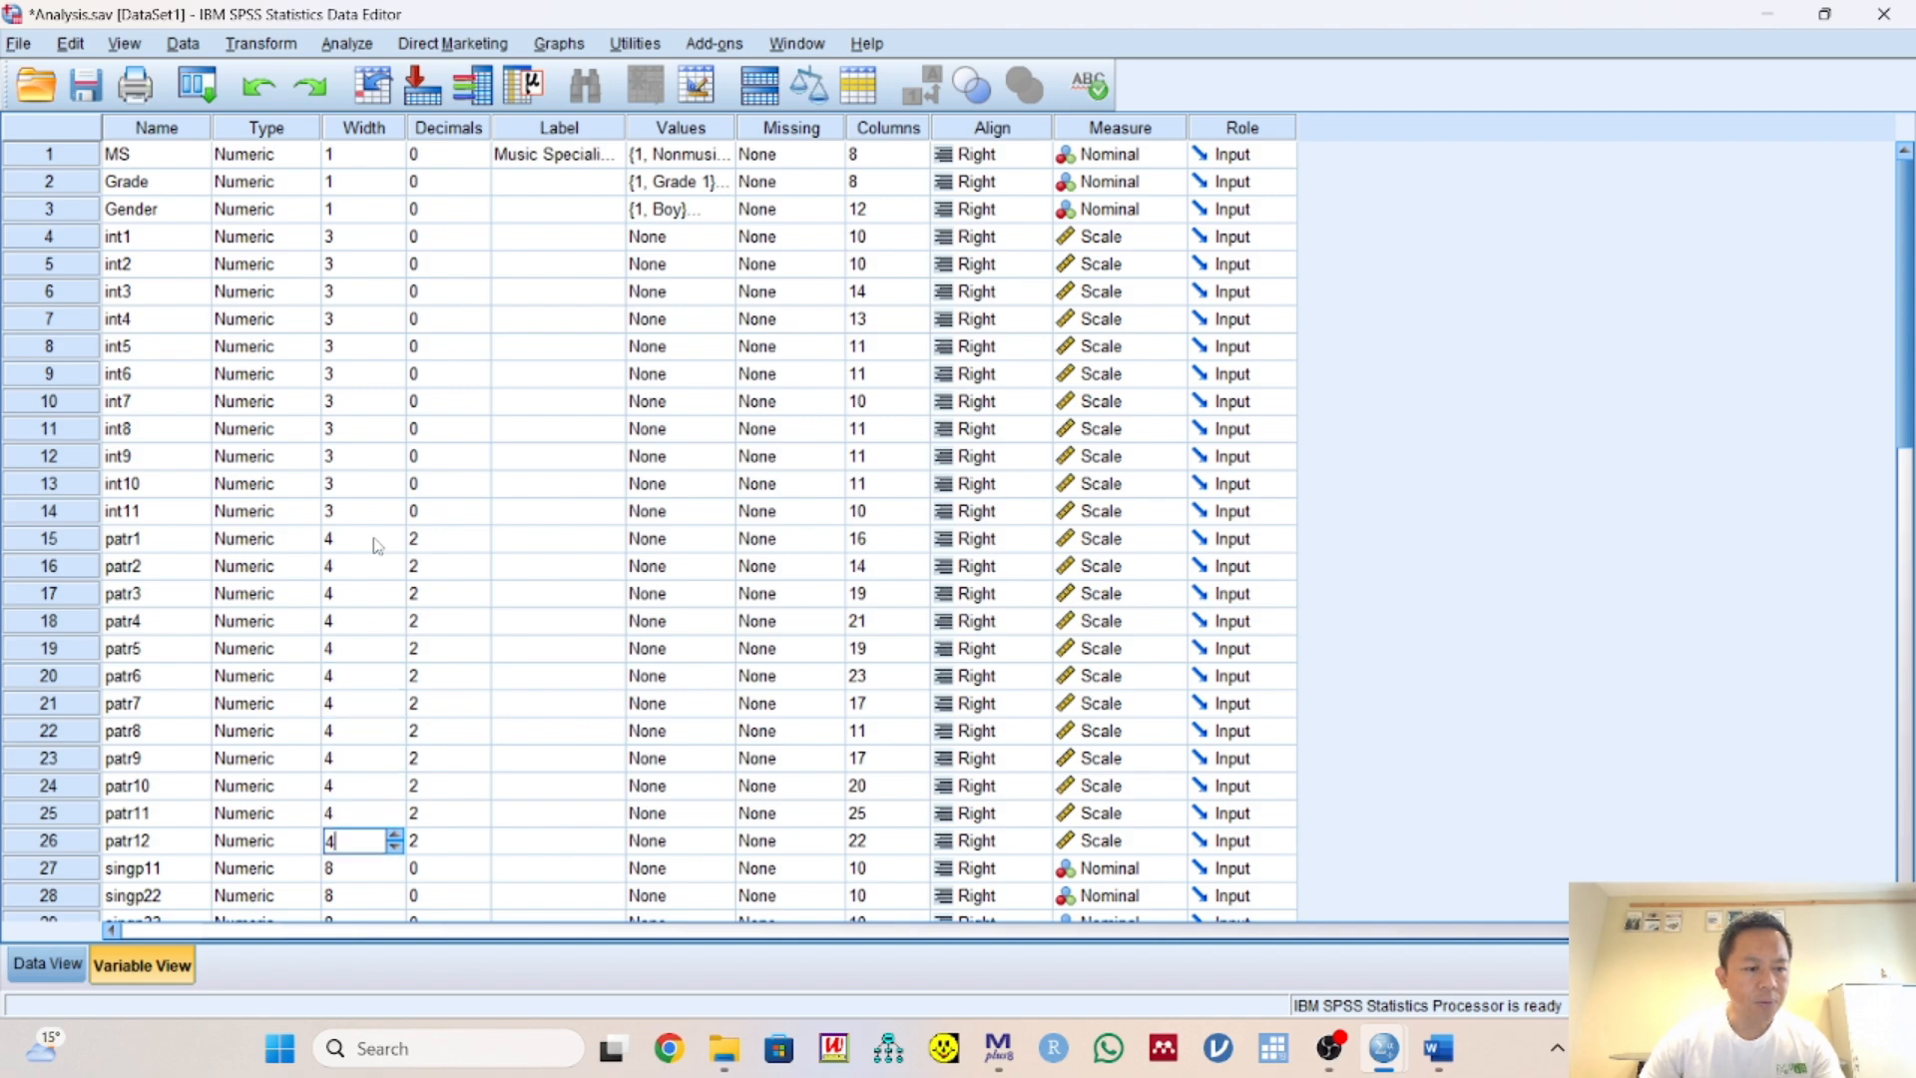
key("Return")
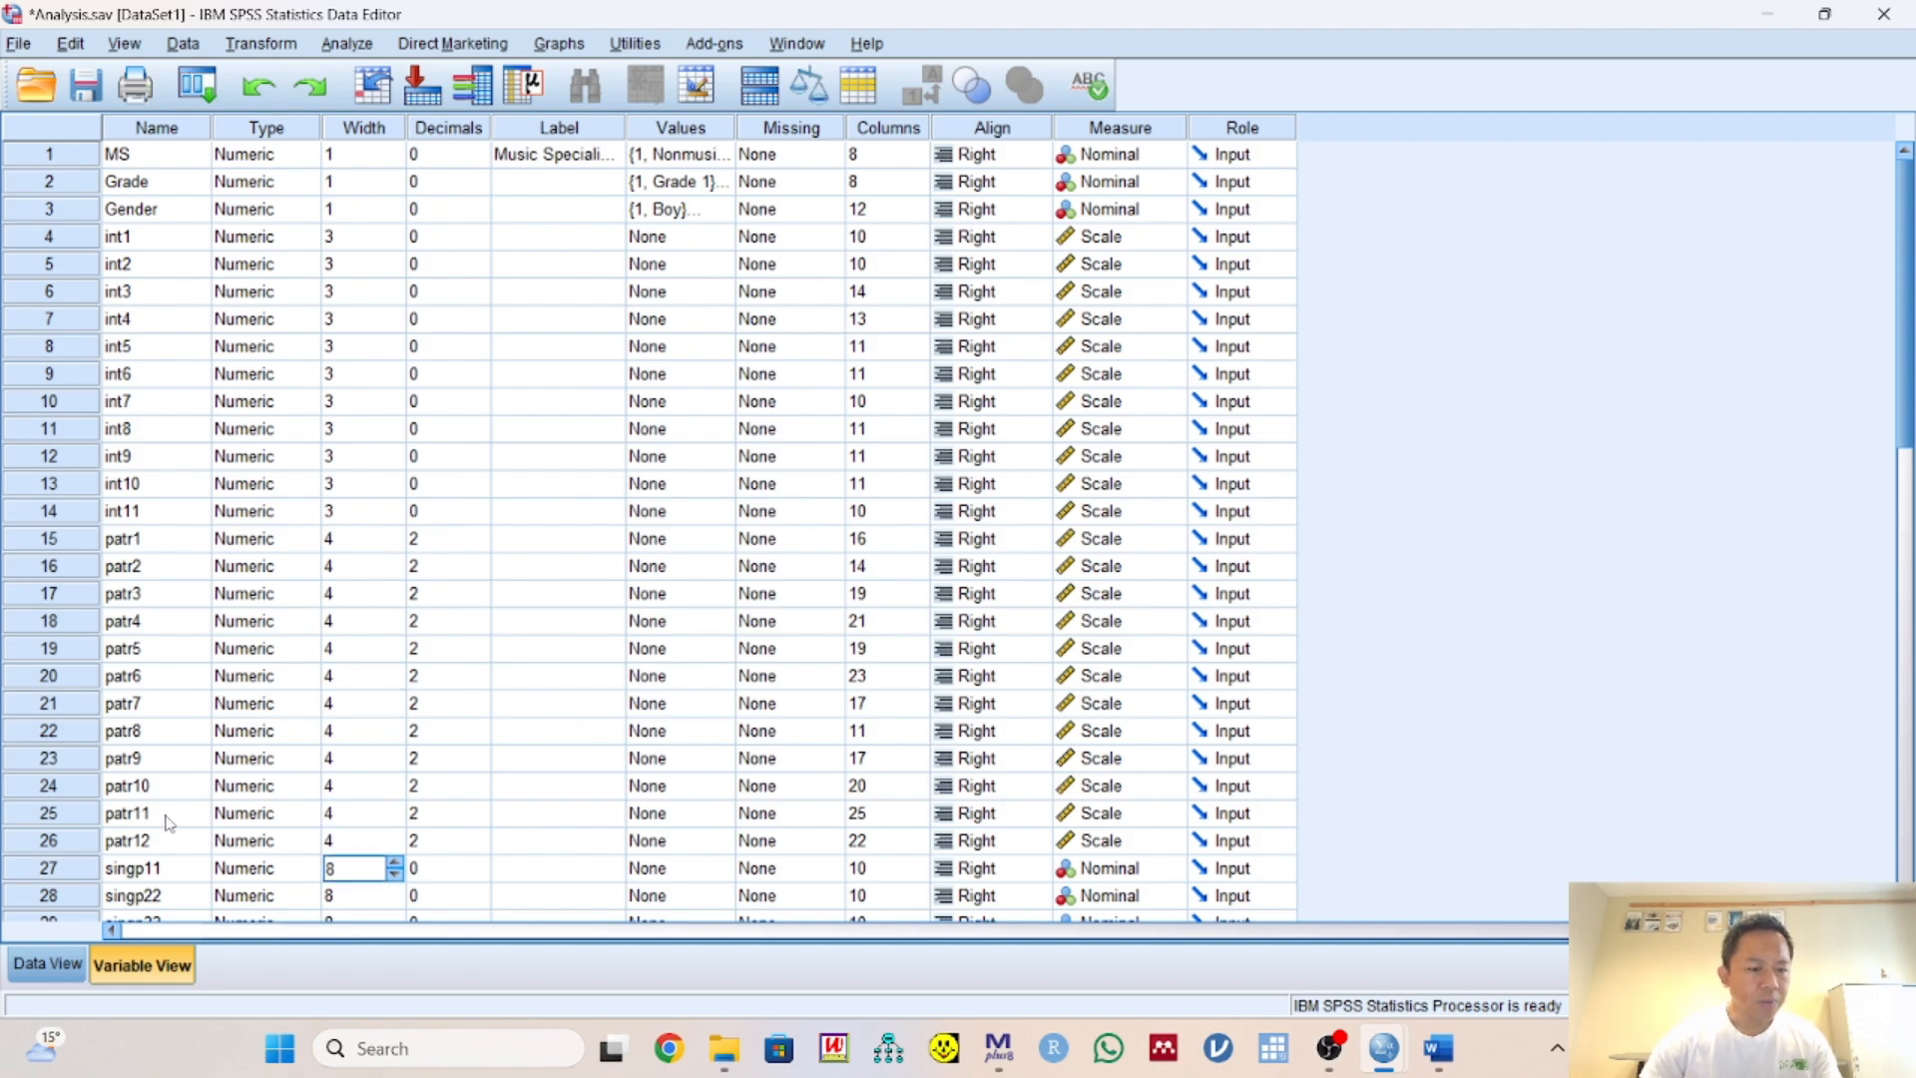
Examine the data values of singp11 through sons44 for the number of digits they use
left_click(160, 868)
scroll(190, 795, "down", 6)
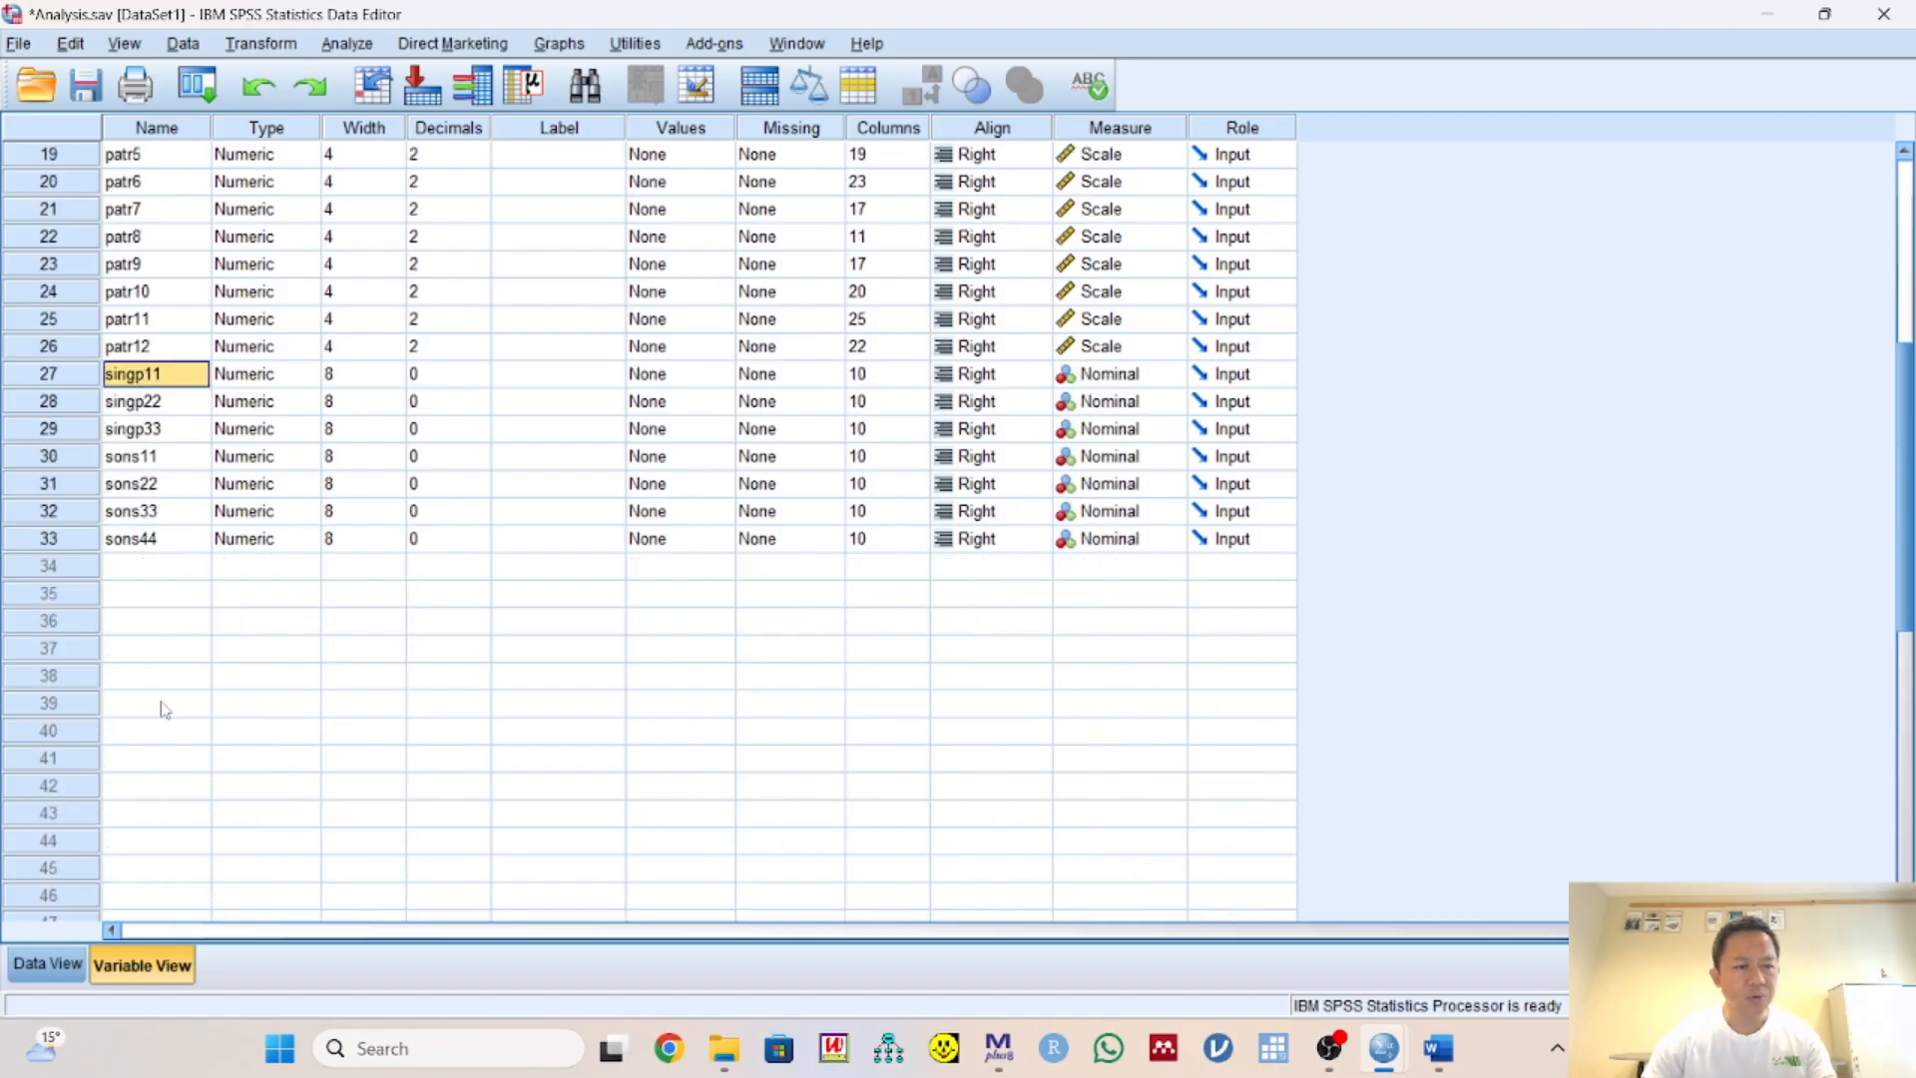
left_click(60, 966)
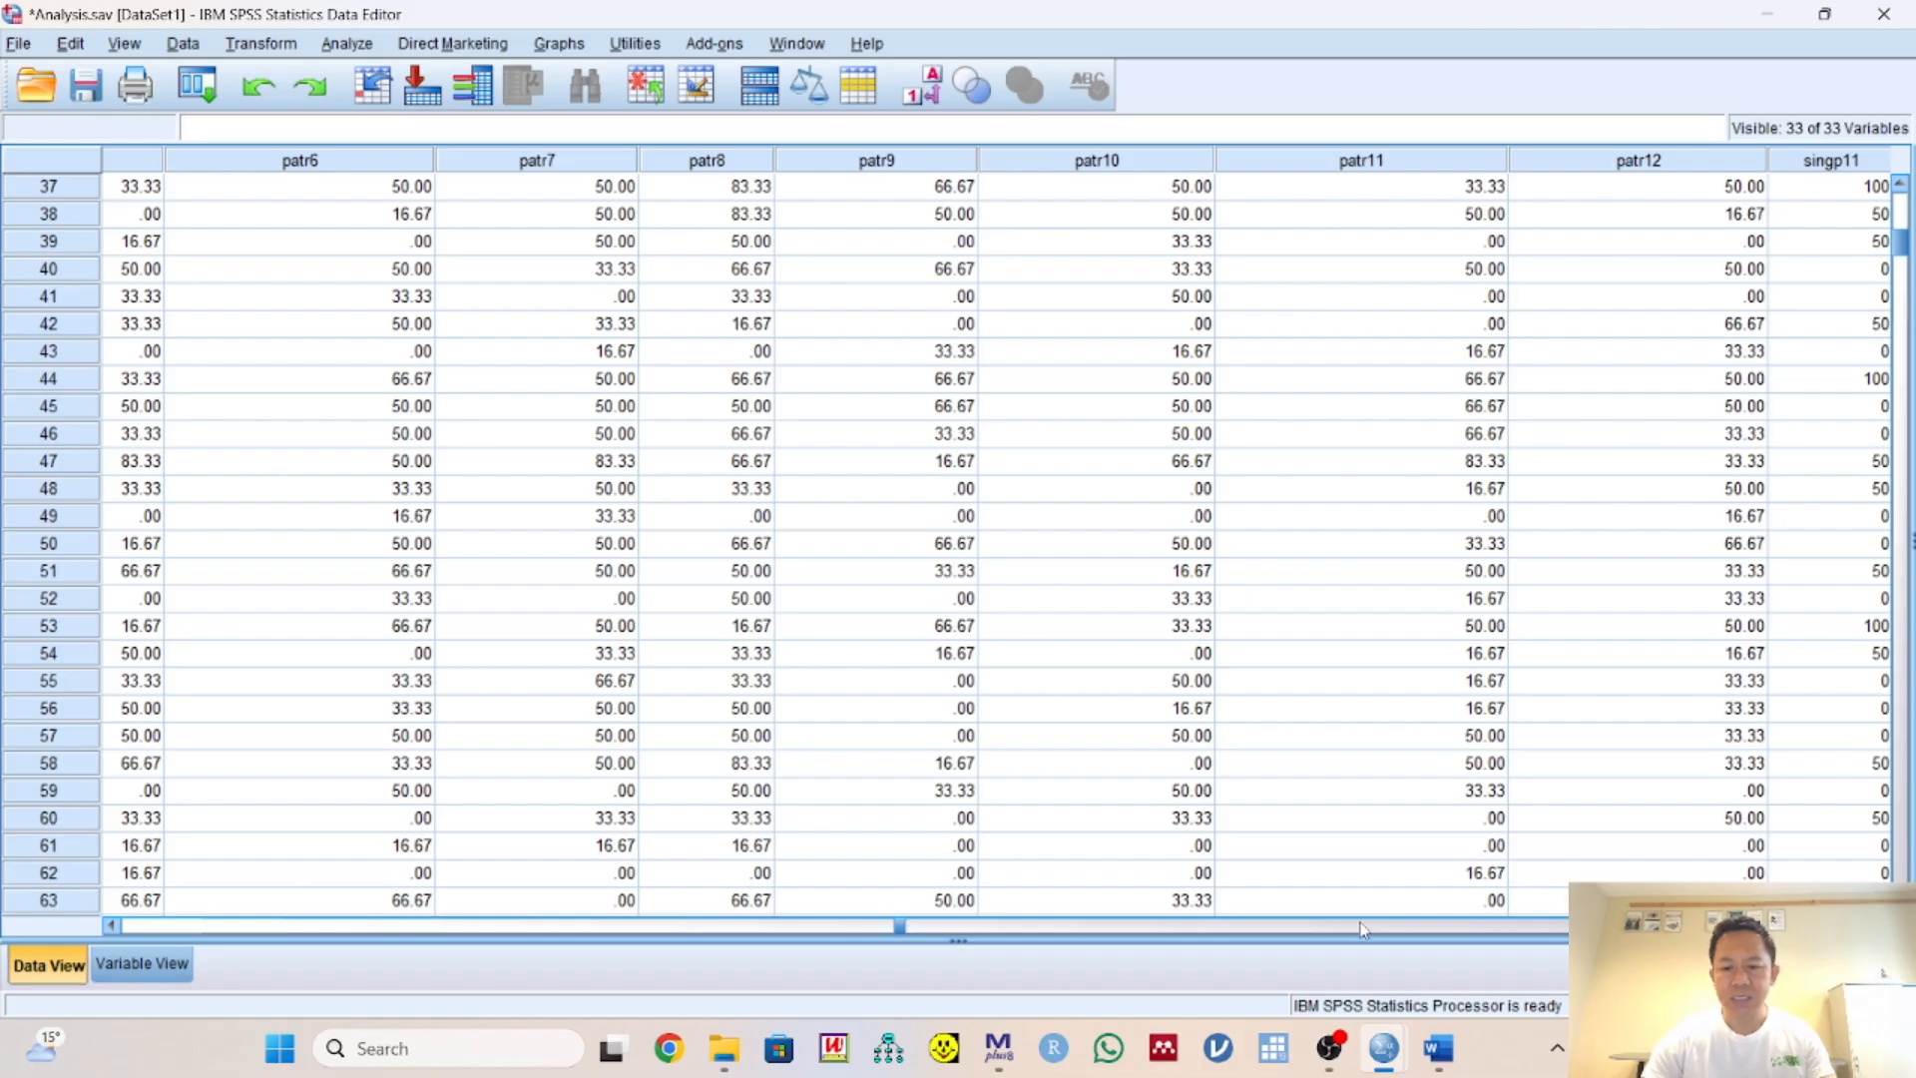
scroll(1243, 581, "right", 10)
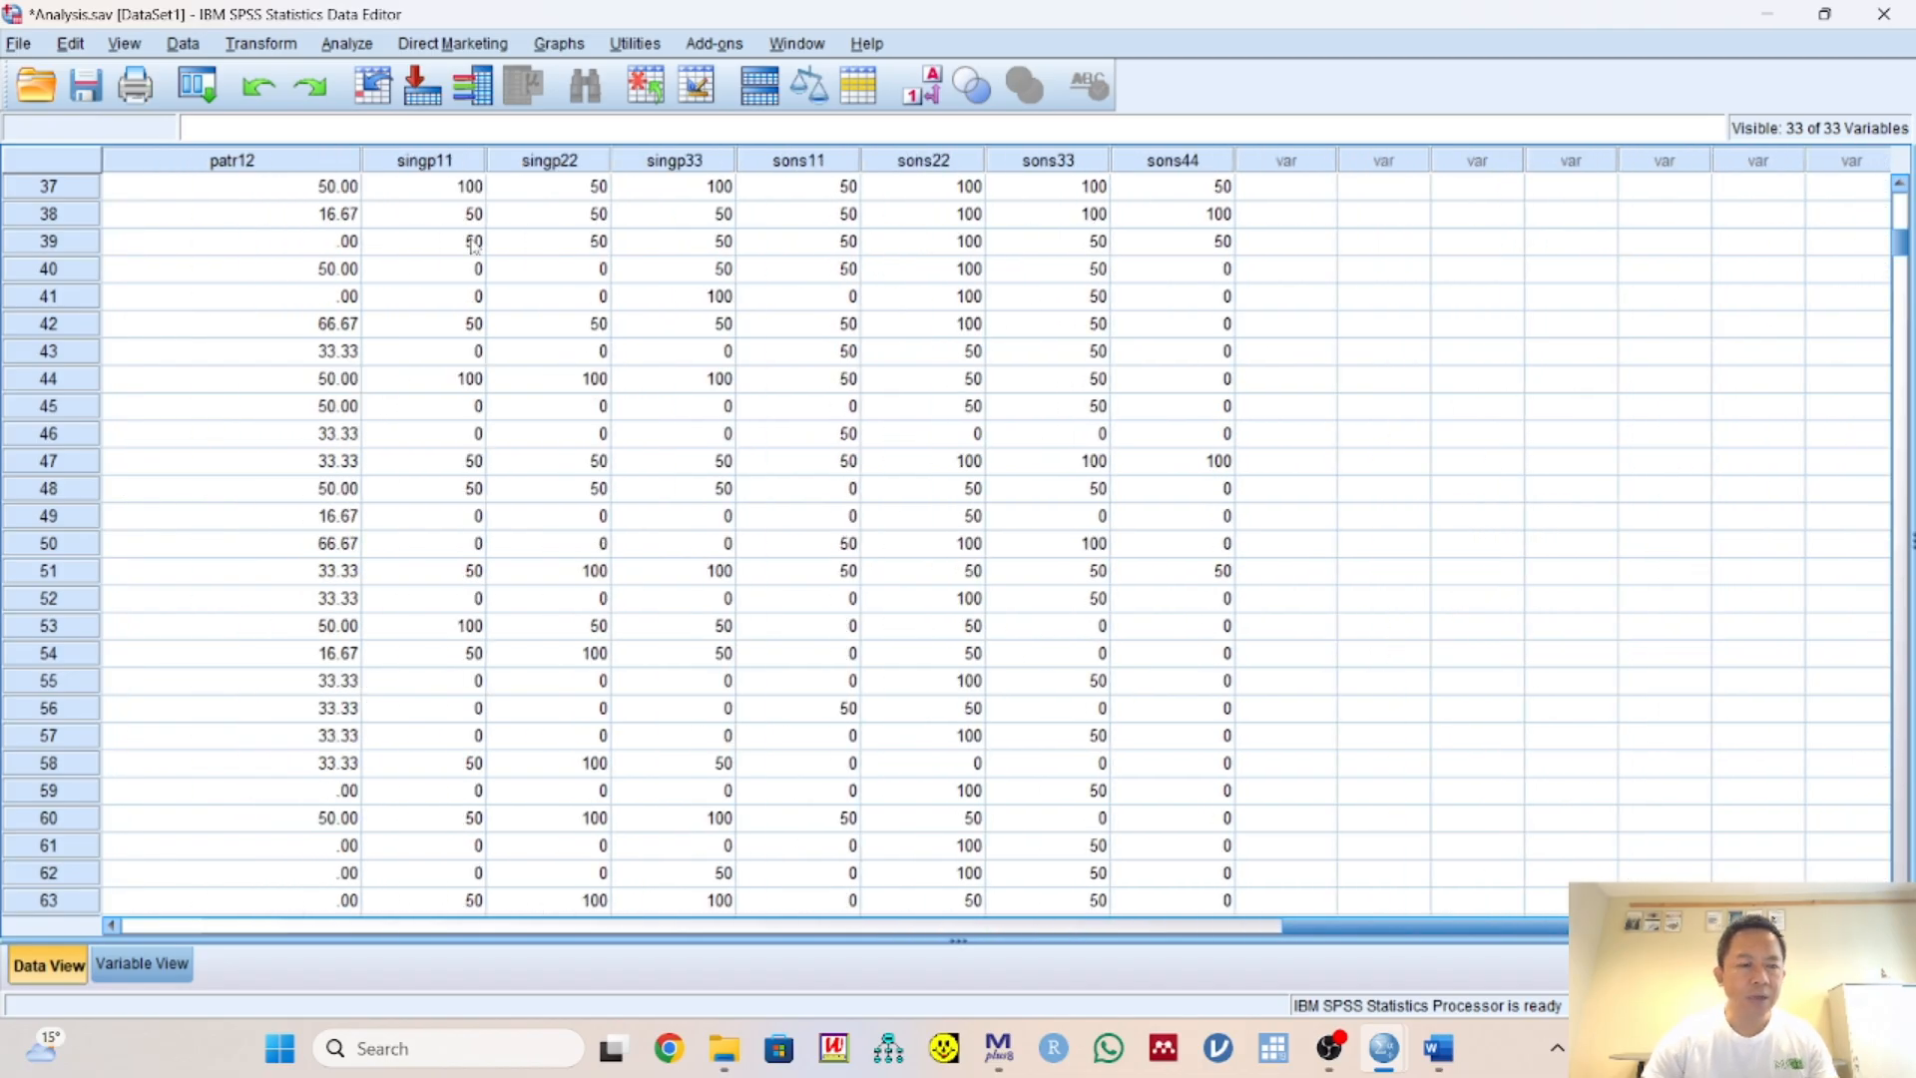
left_click(445, 194)
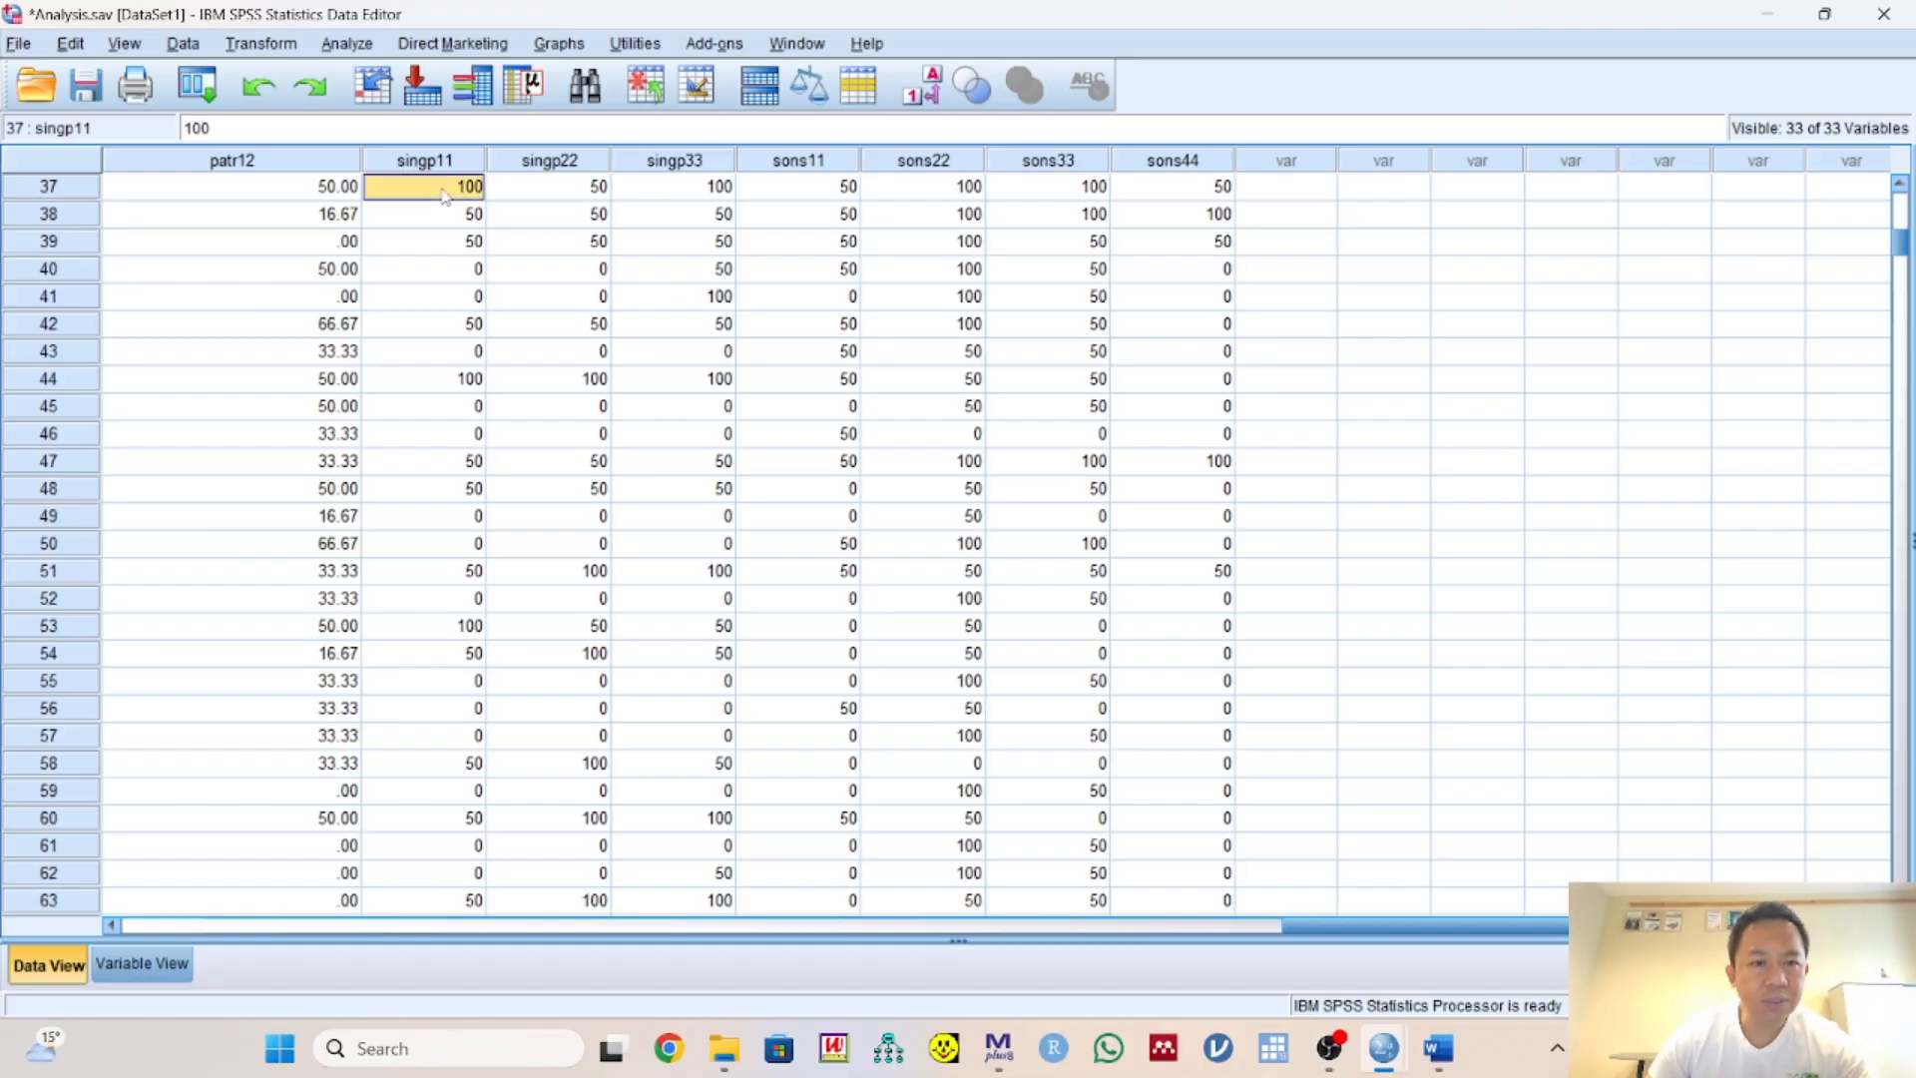
key("Right")
key("Right")
key("Right")
key("Right")
key("Right")
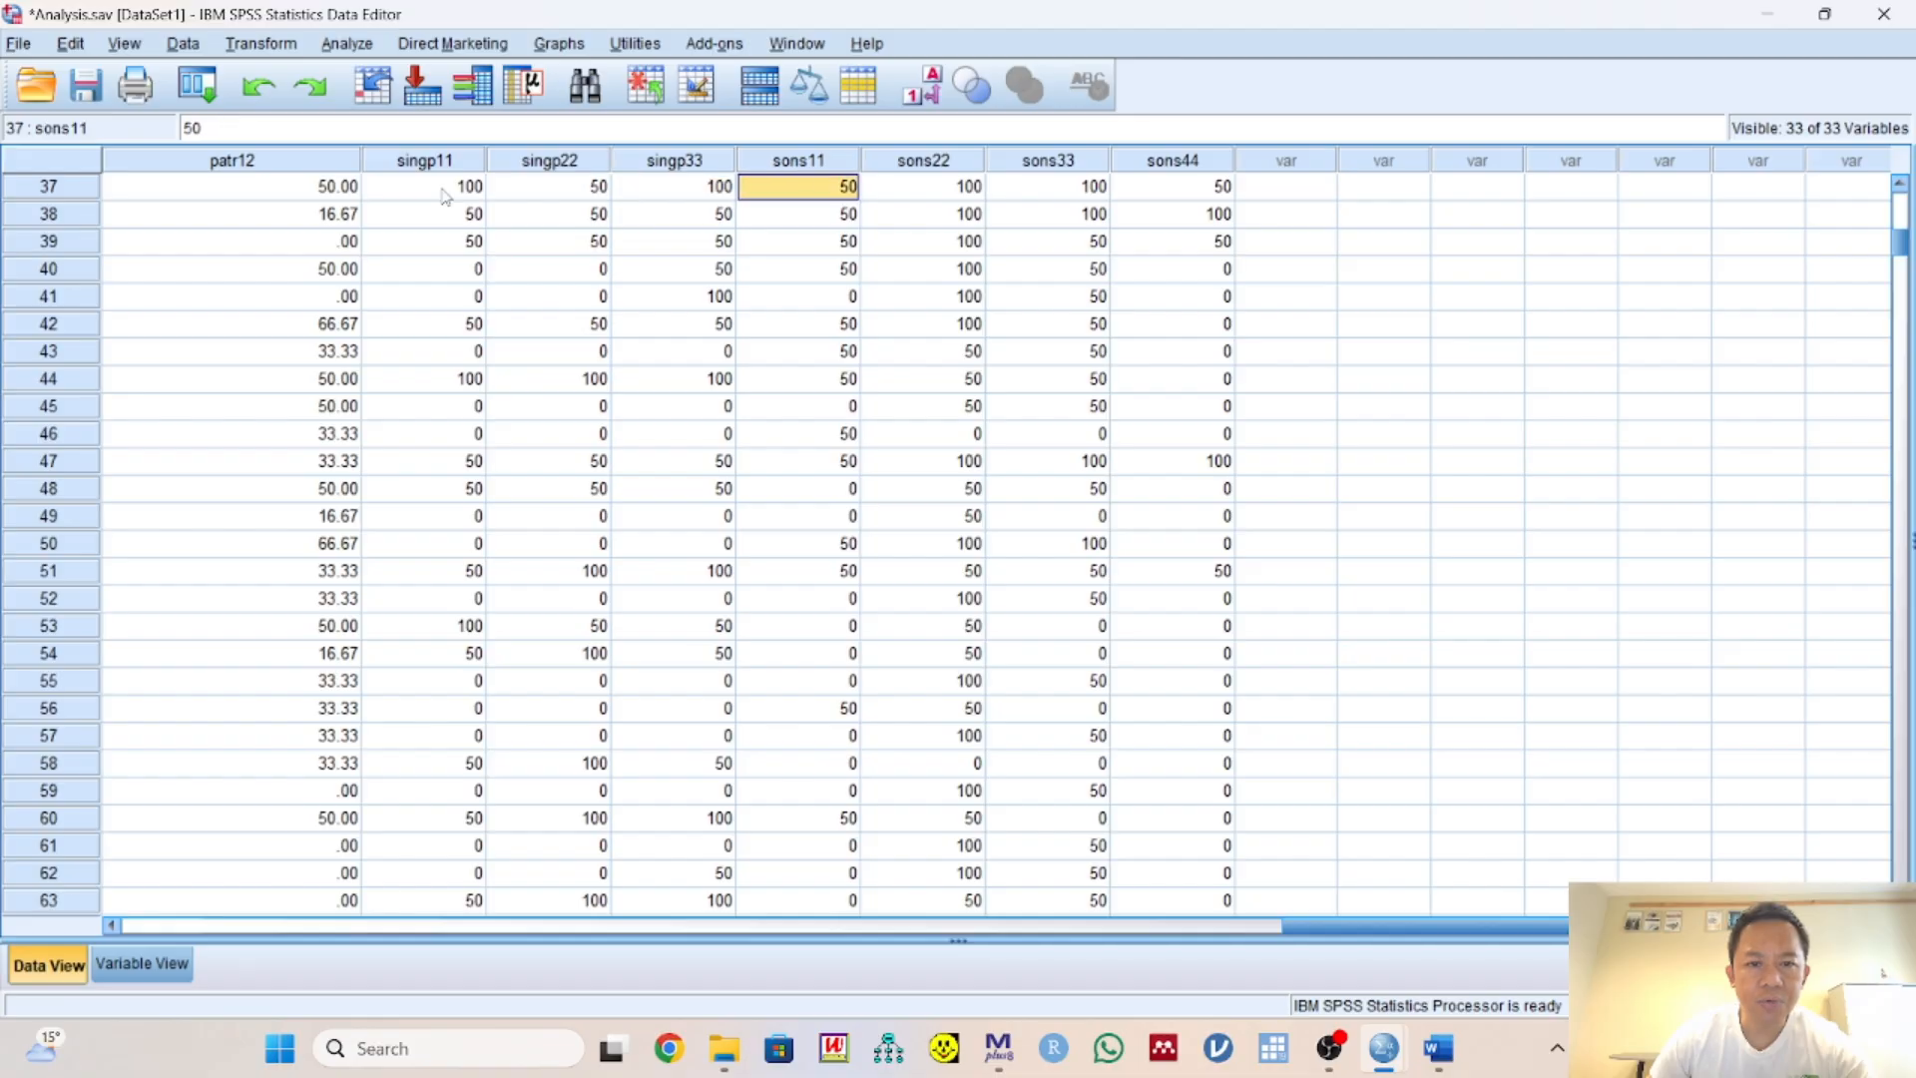
key("Right")
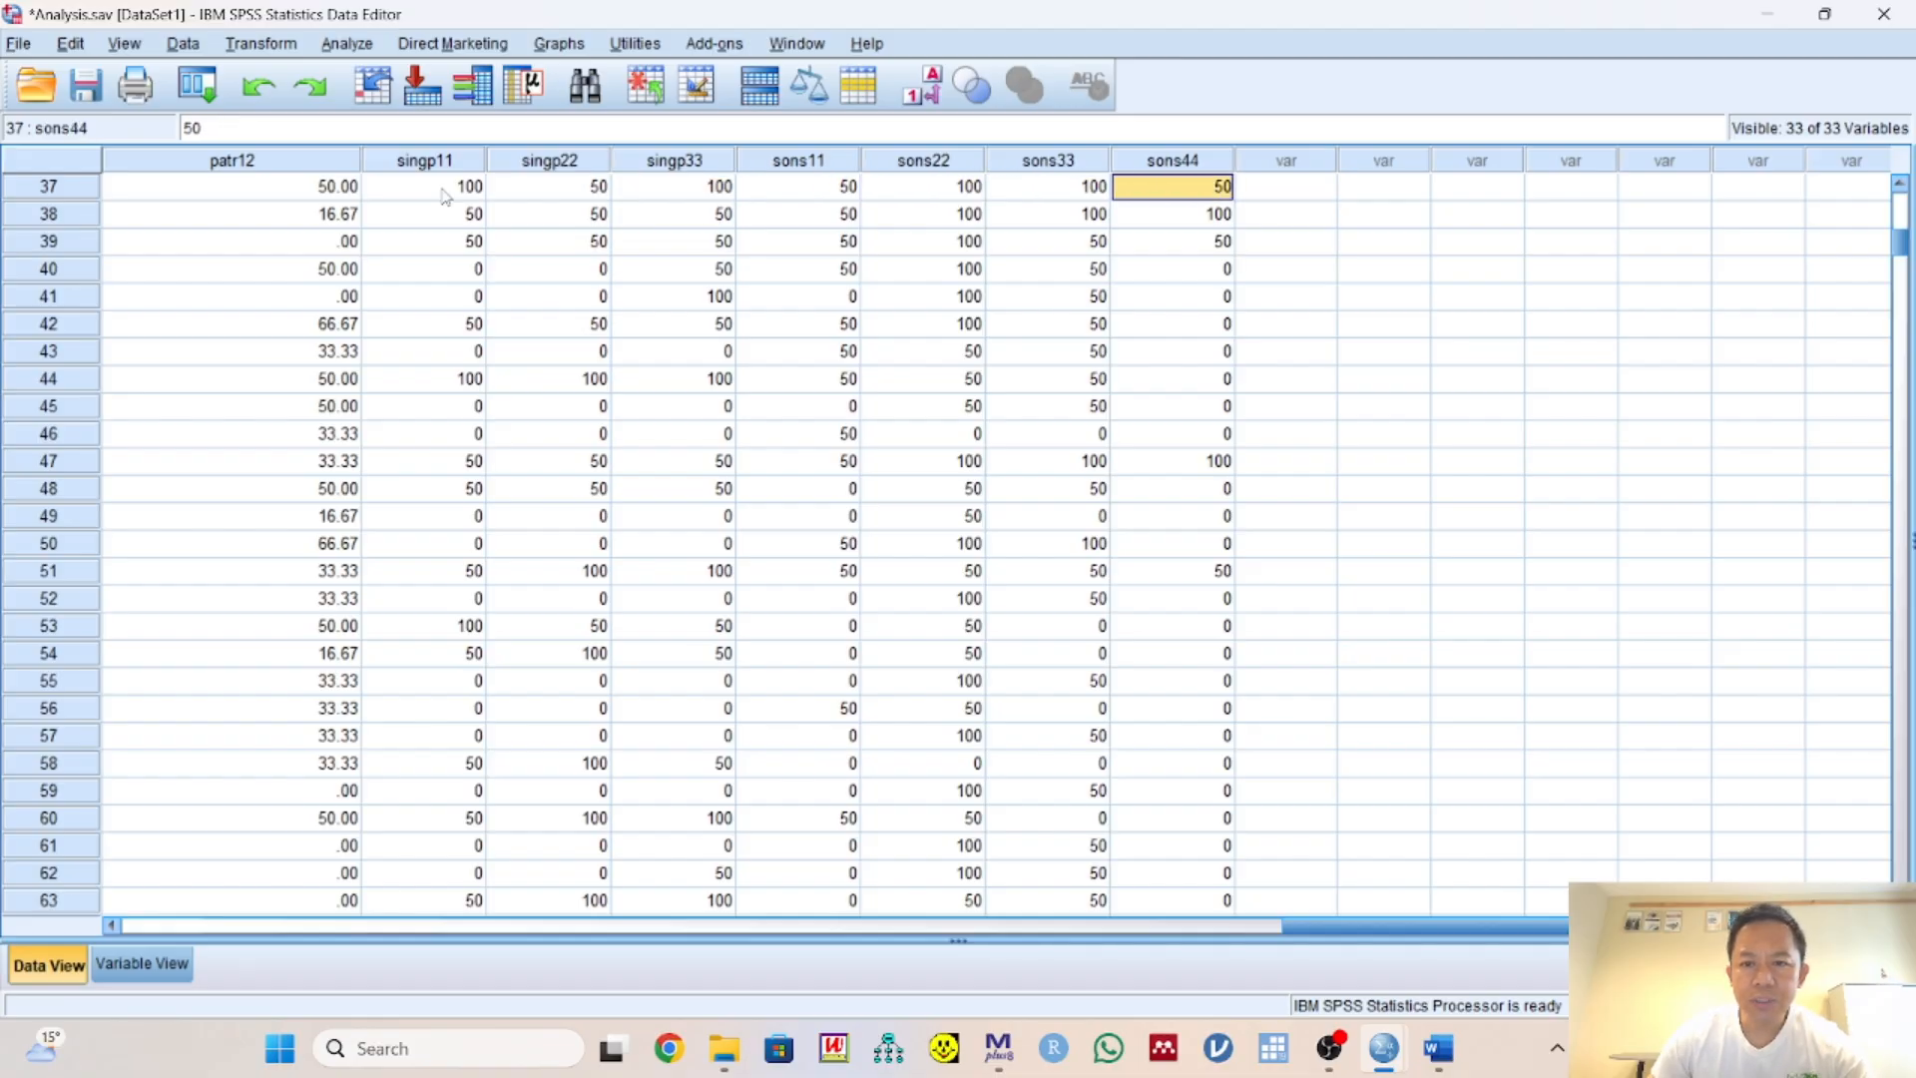
Set the width of the variables singp11 through singp33 and sons11 through sons44 to 3
left_click(176, 967)
left_click(390, 385)
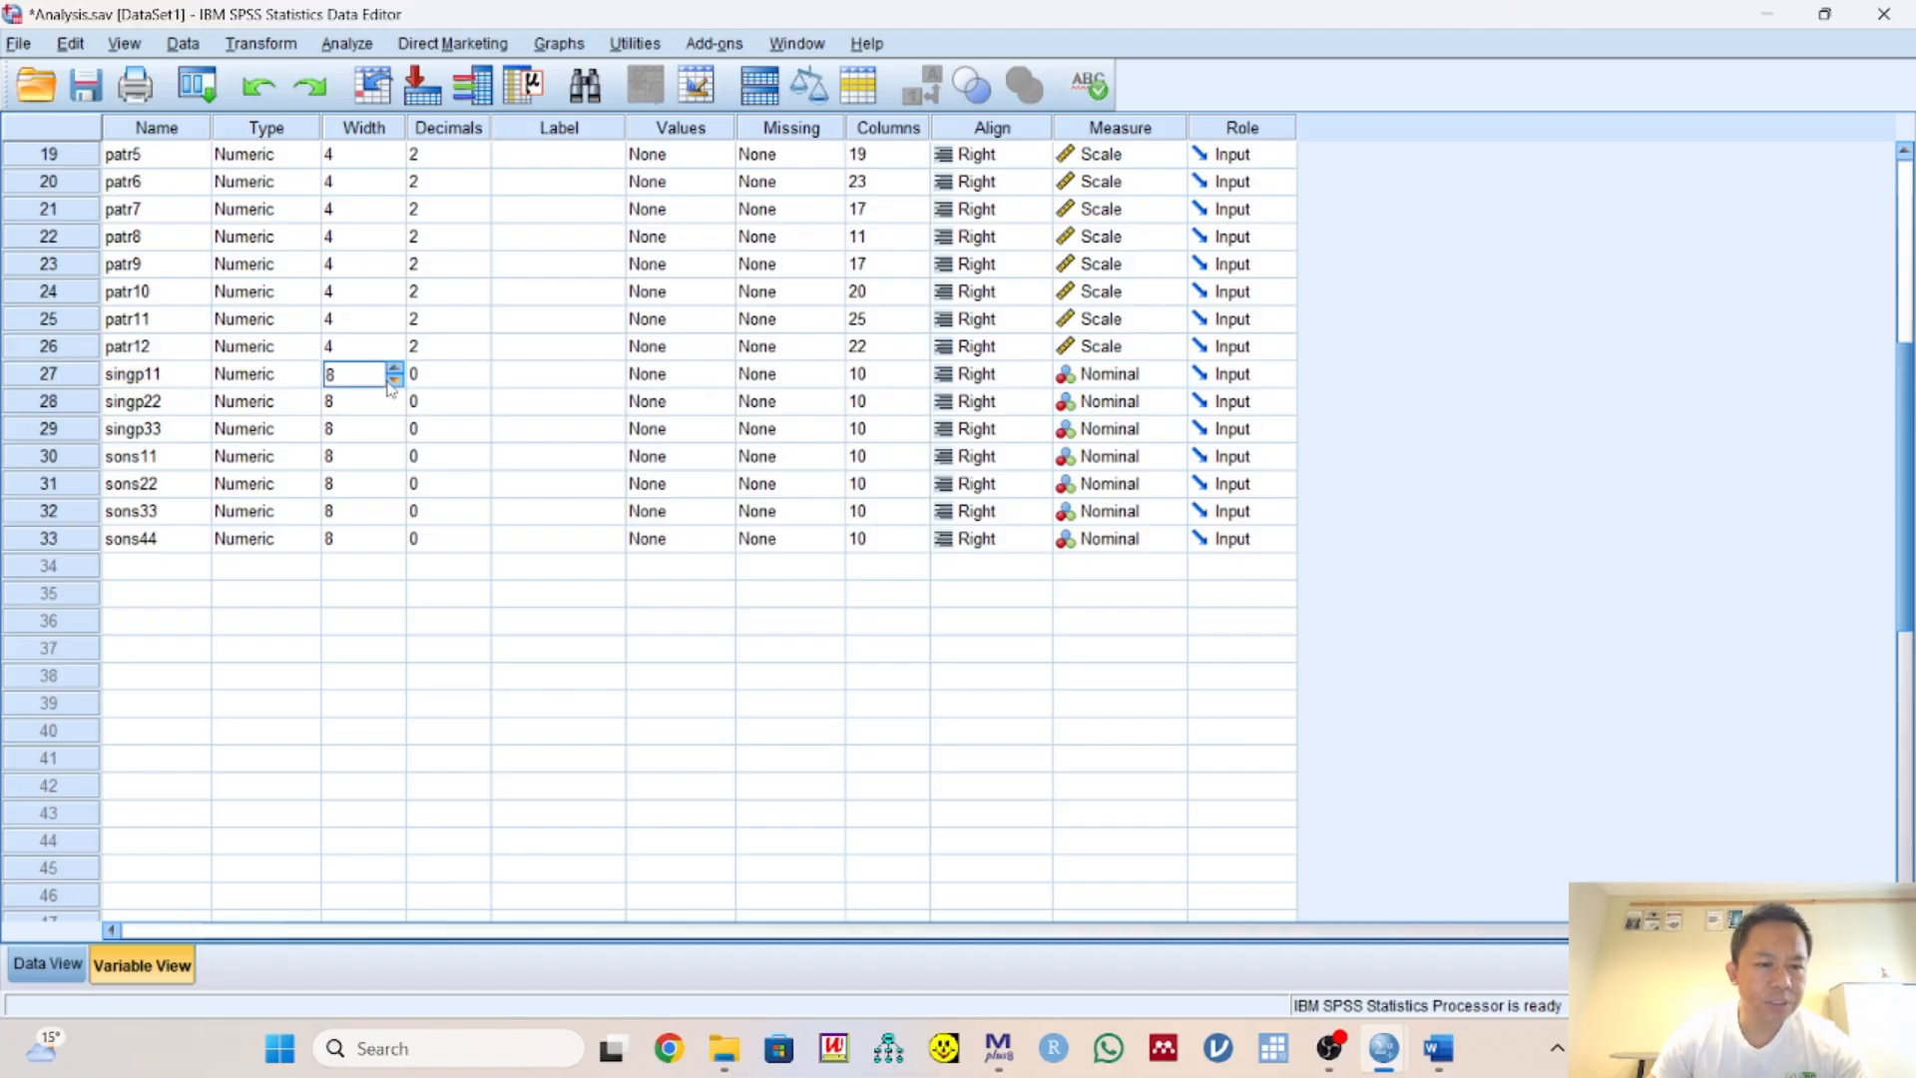
left_click(392, 380)
key("BackSpace")
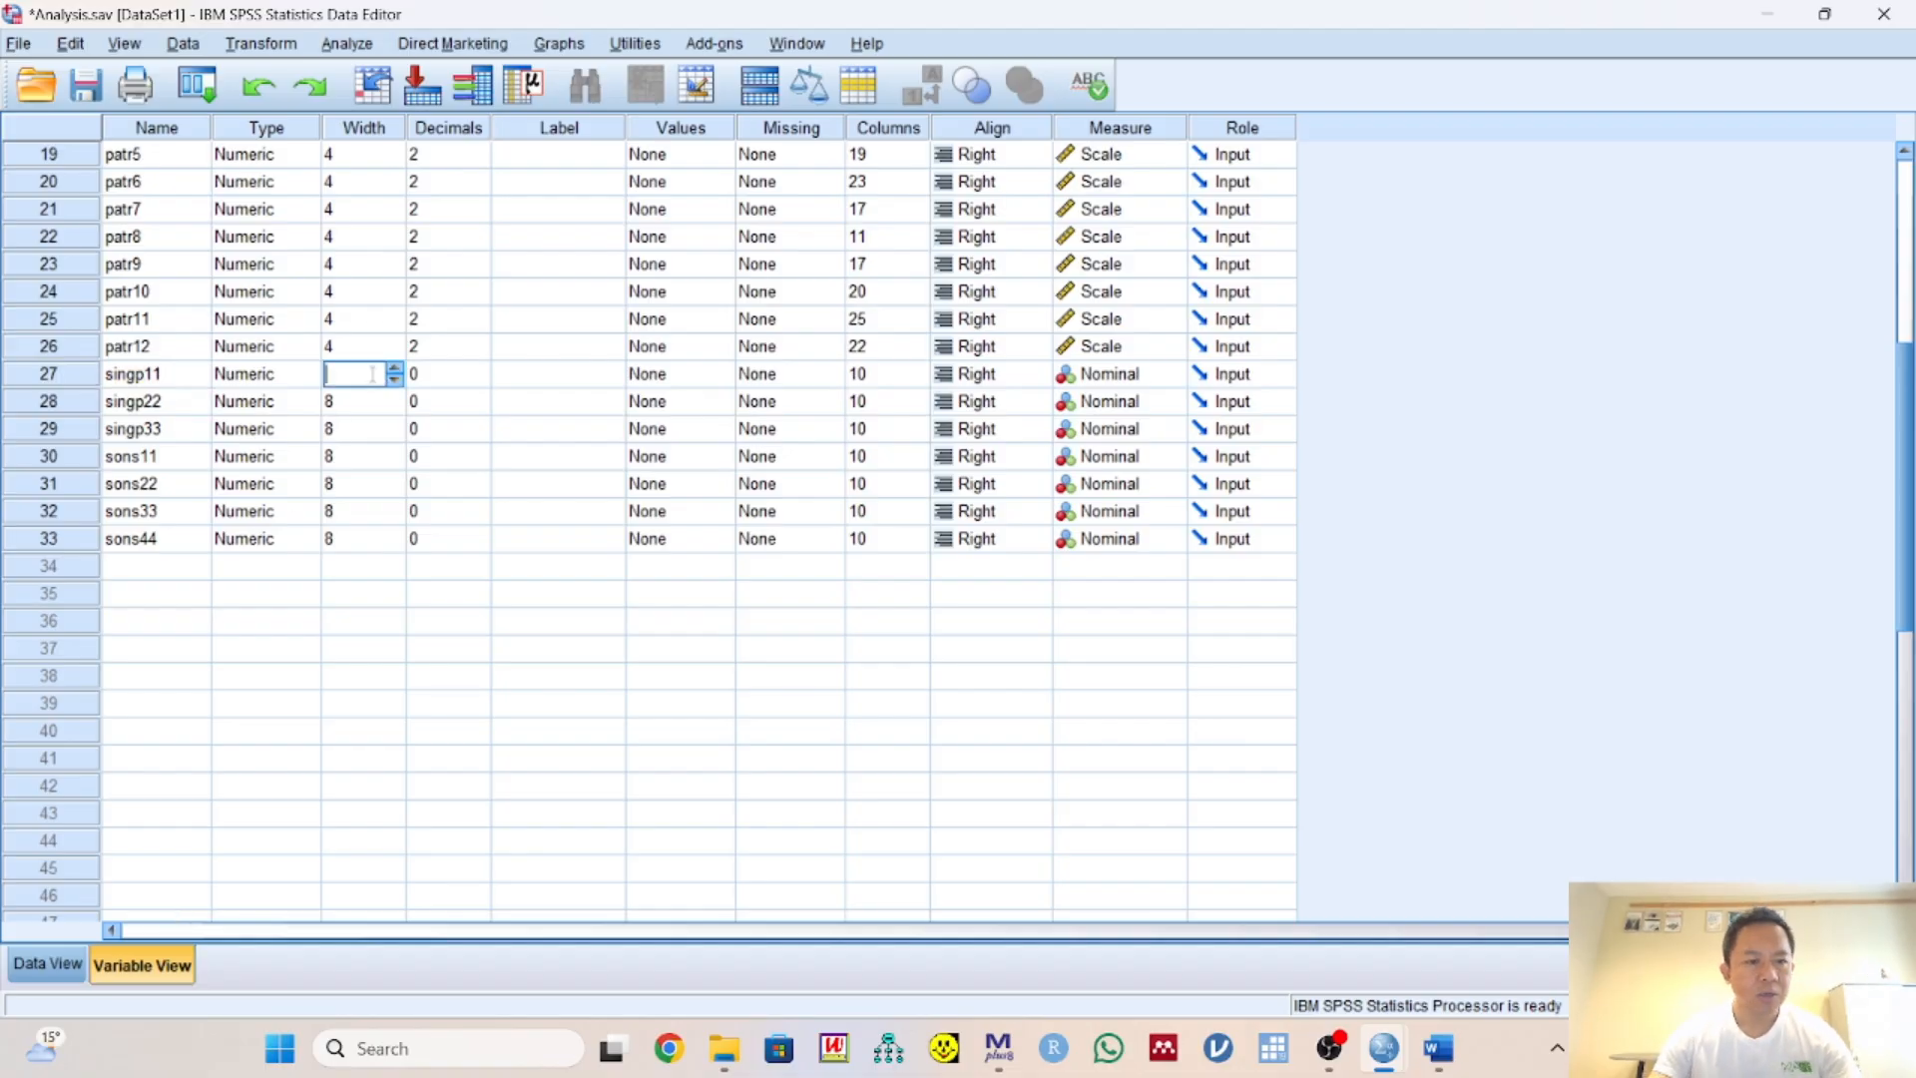
type("3")
key("Down")
type("3")
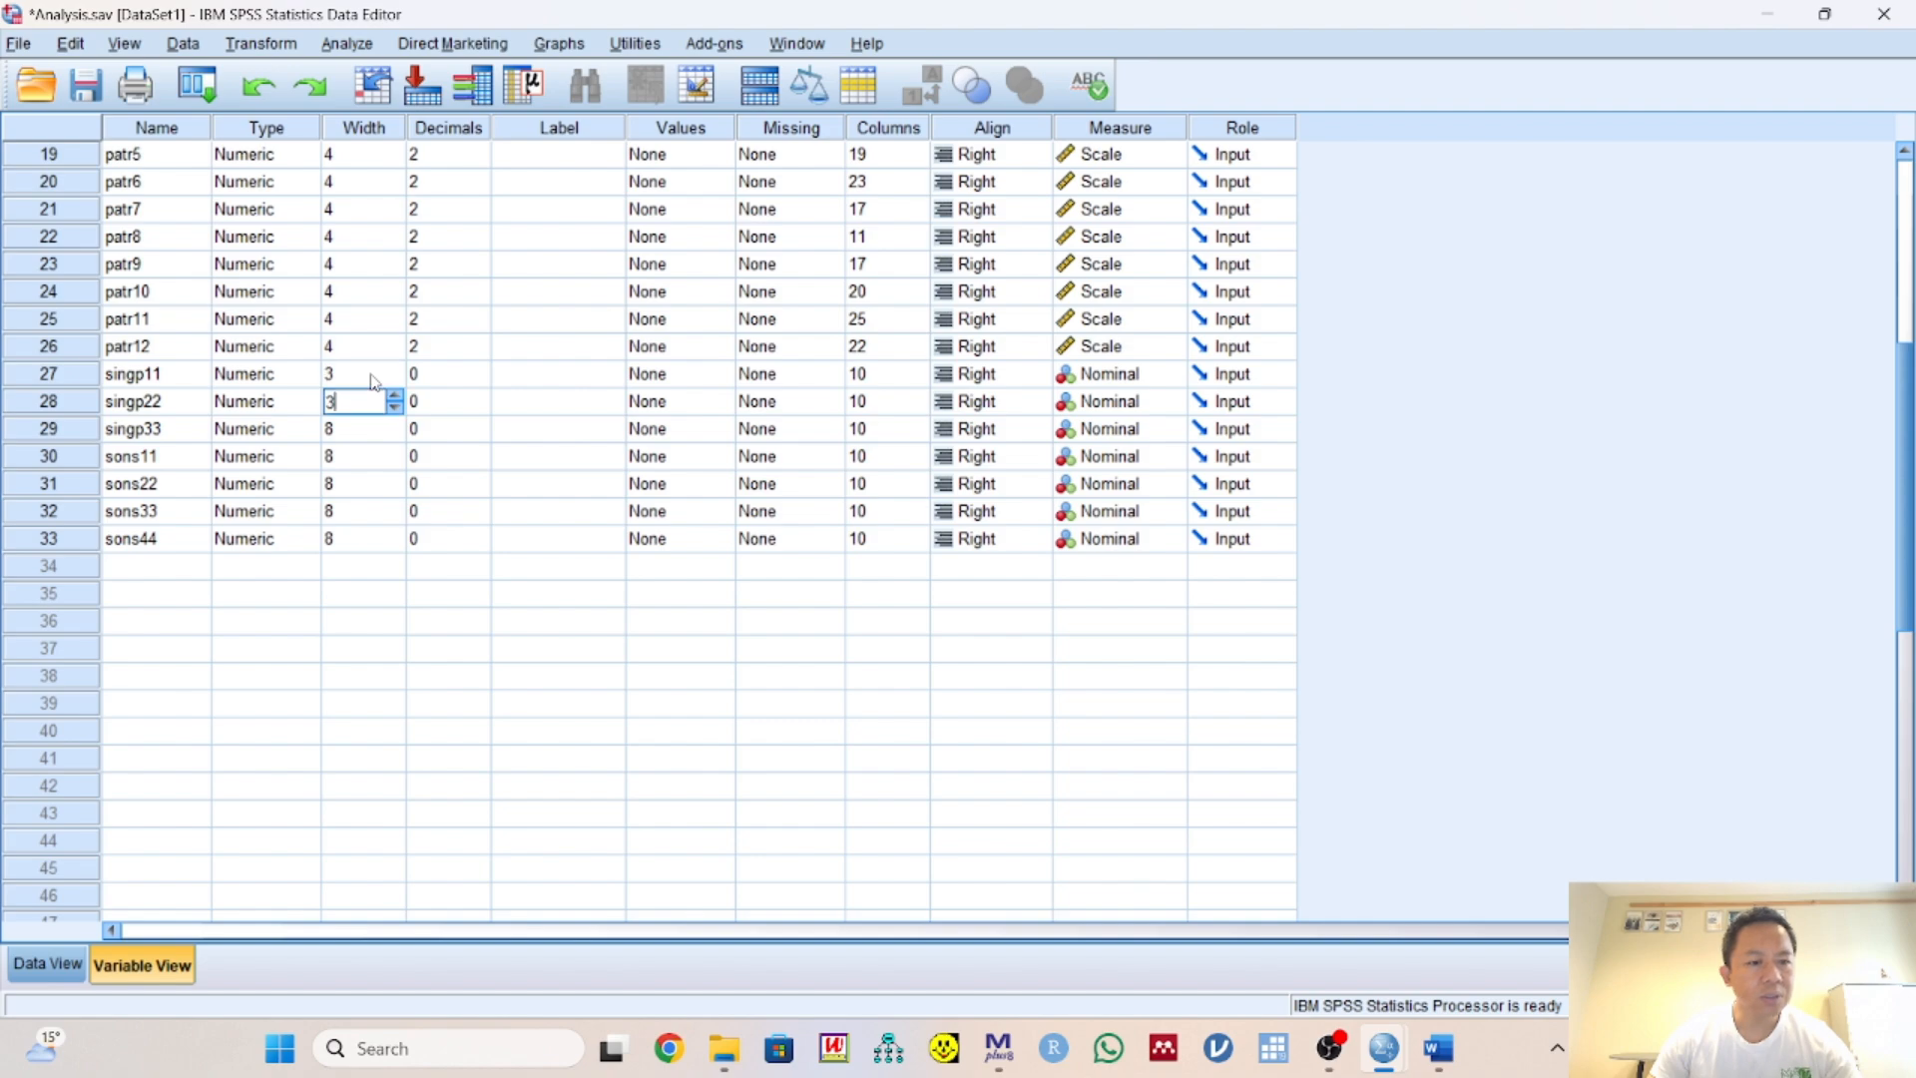
key("Down")
type("3")
key("Down")
type("3")
key("Down")
type("3")
key("Down")
type("3")
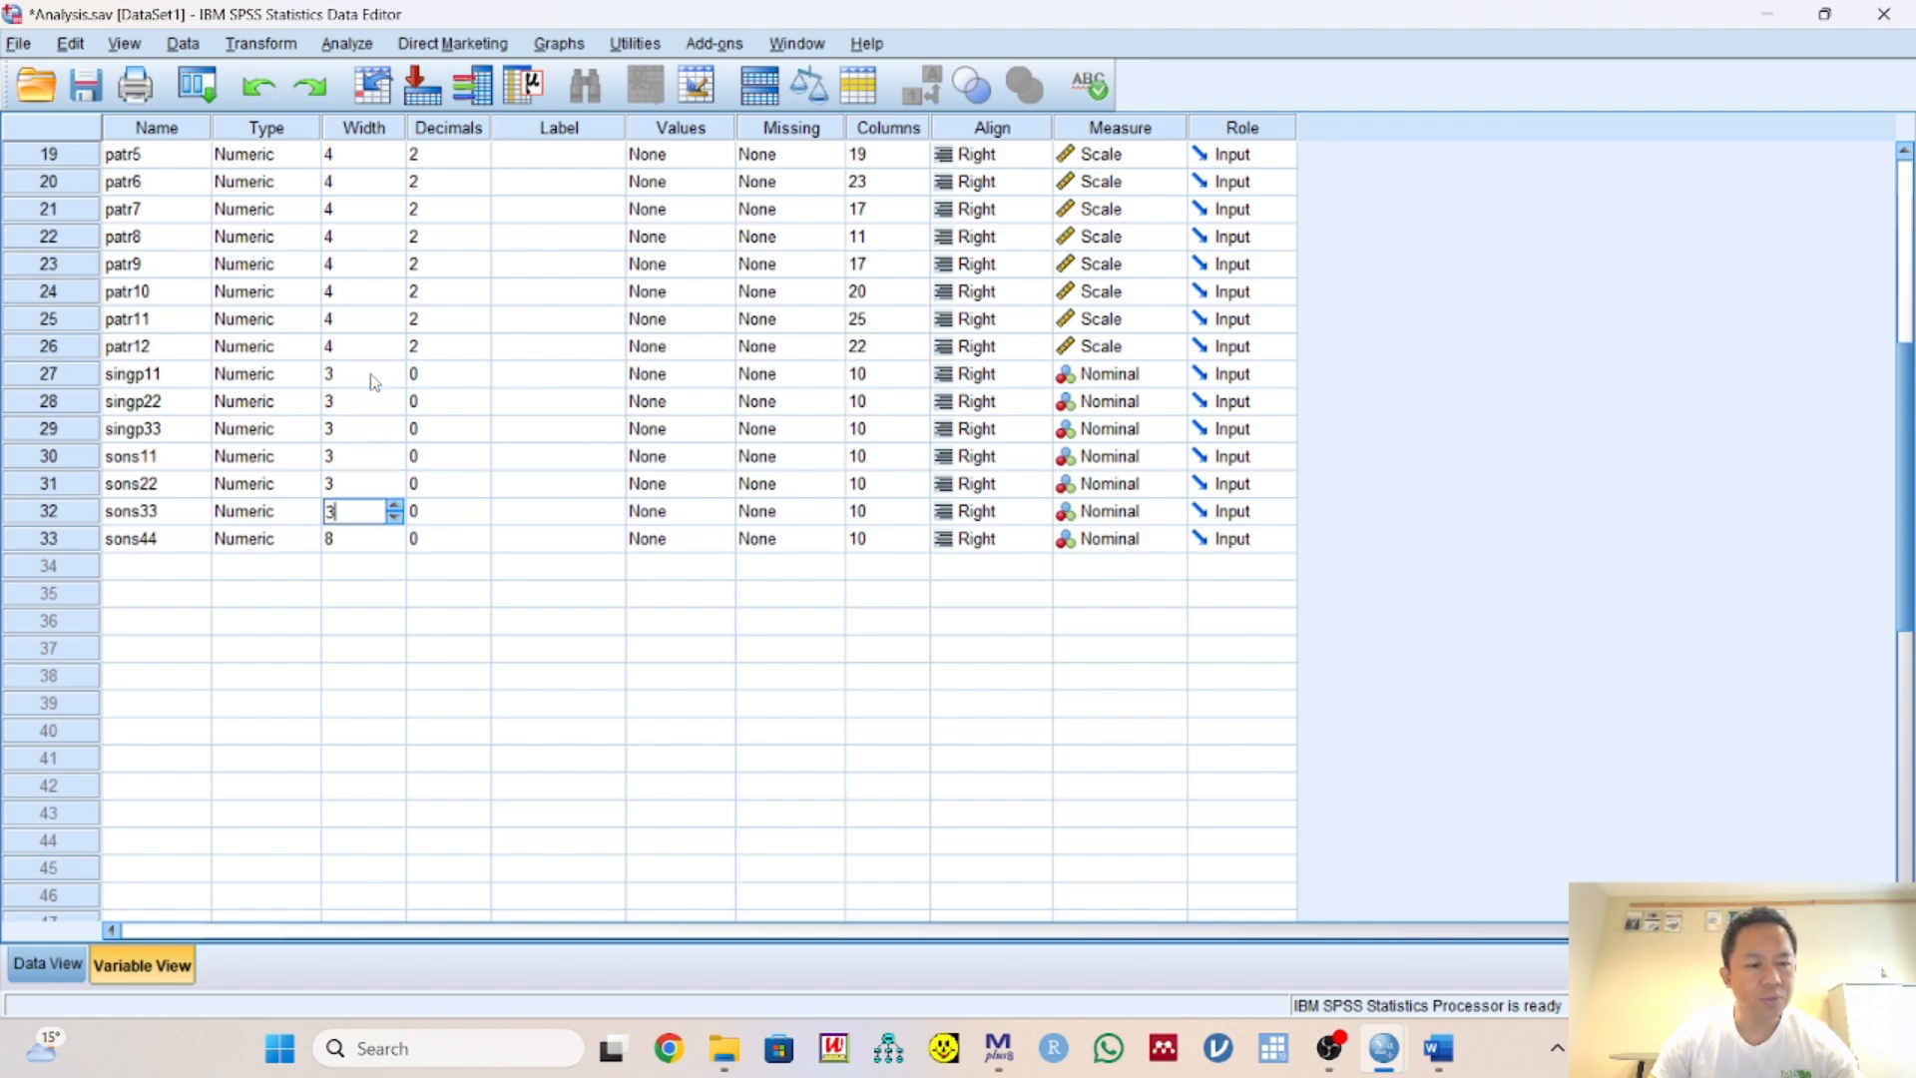
key("Down")
key("Down")
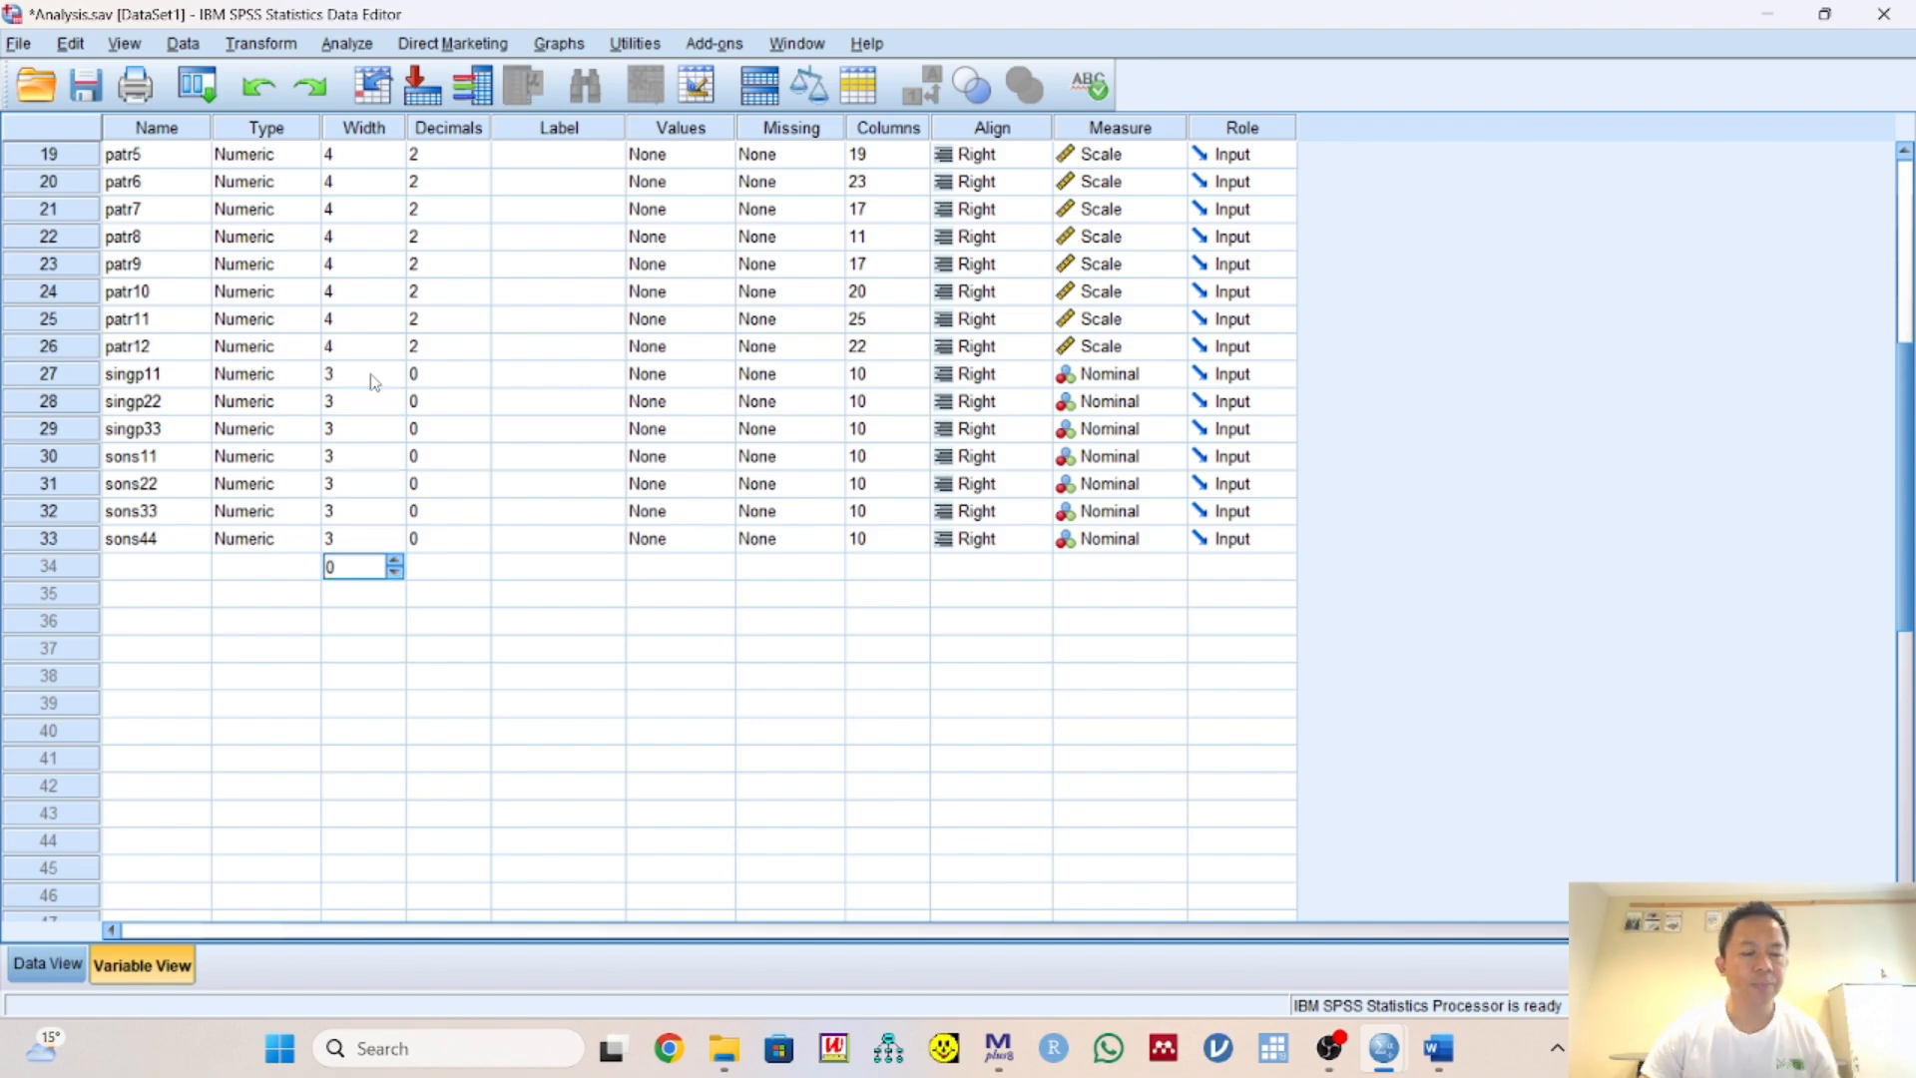
scroll(556, 475, "up", 6)
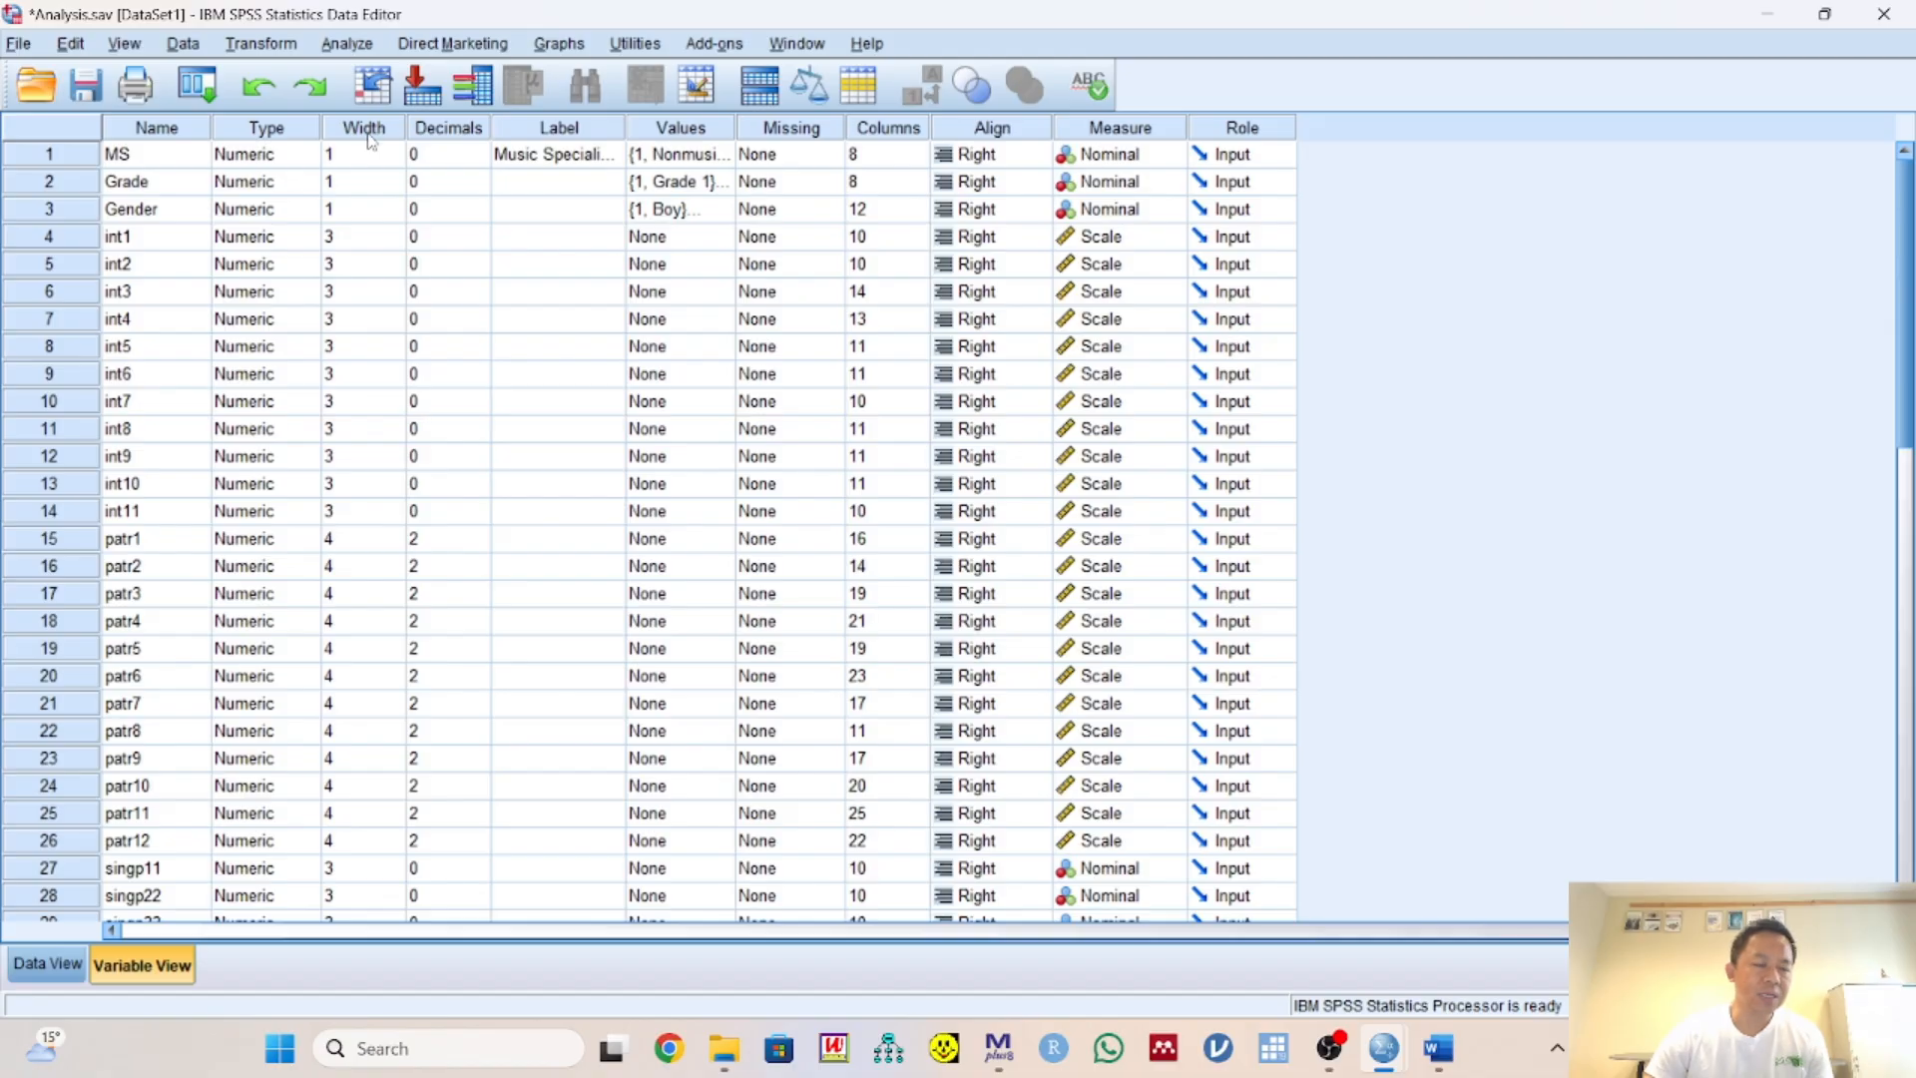
left_click(17, 44)
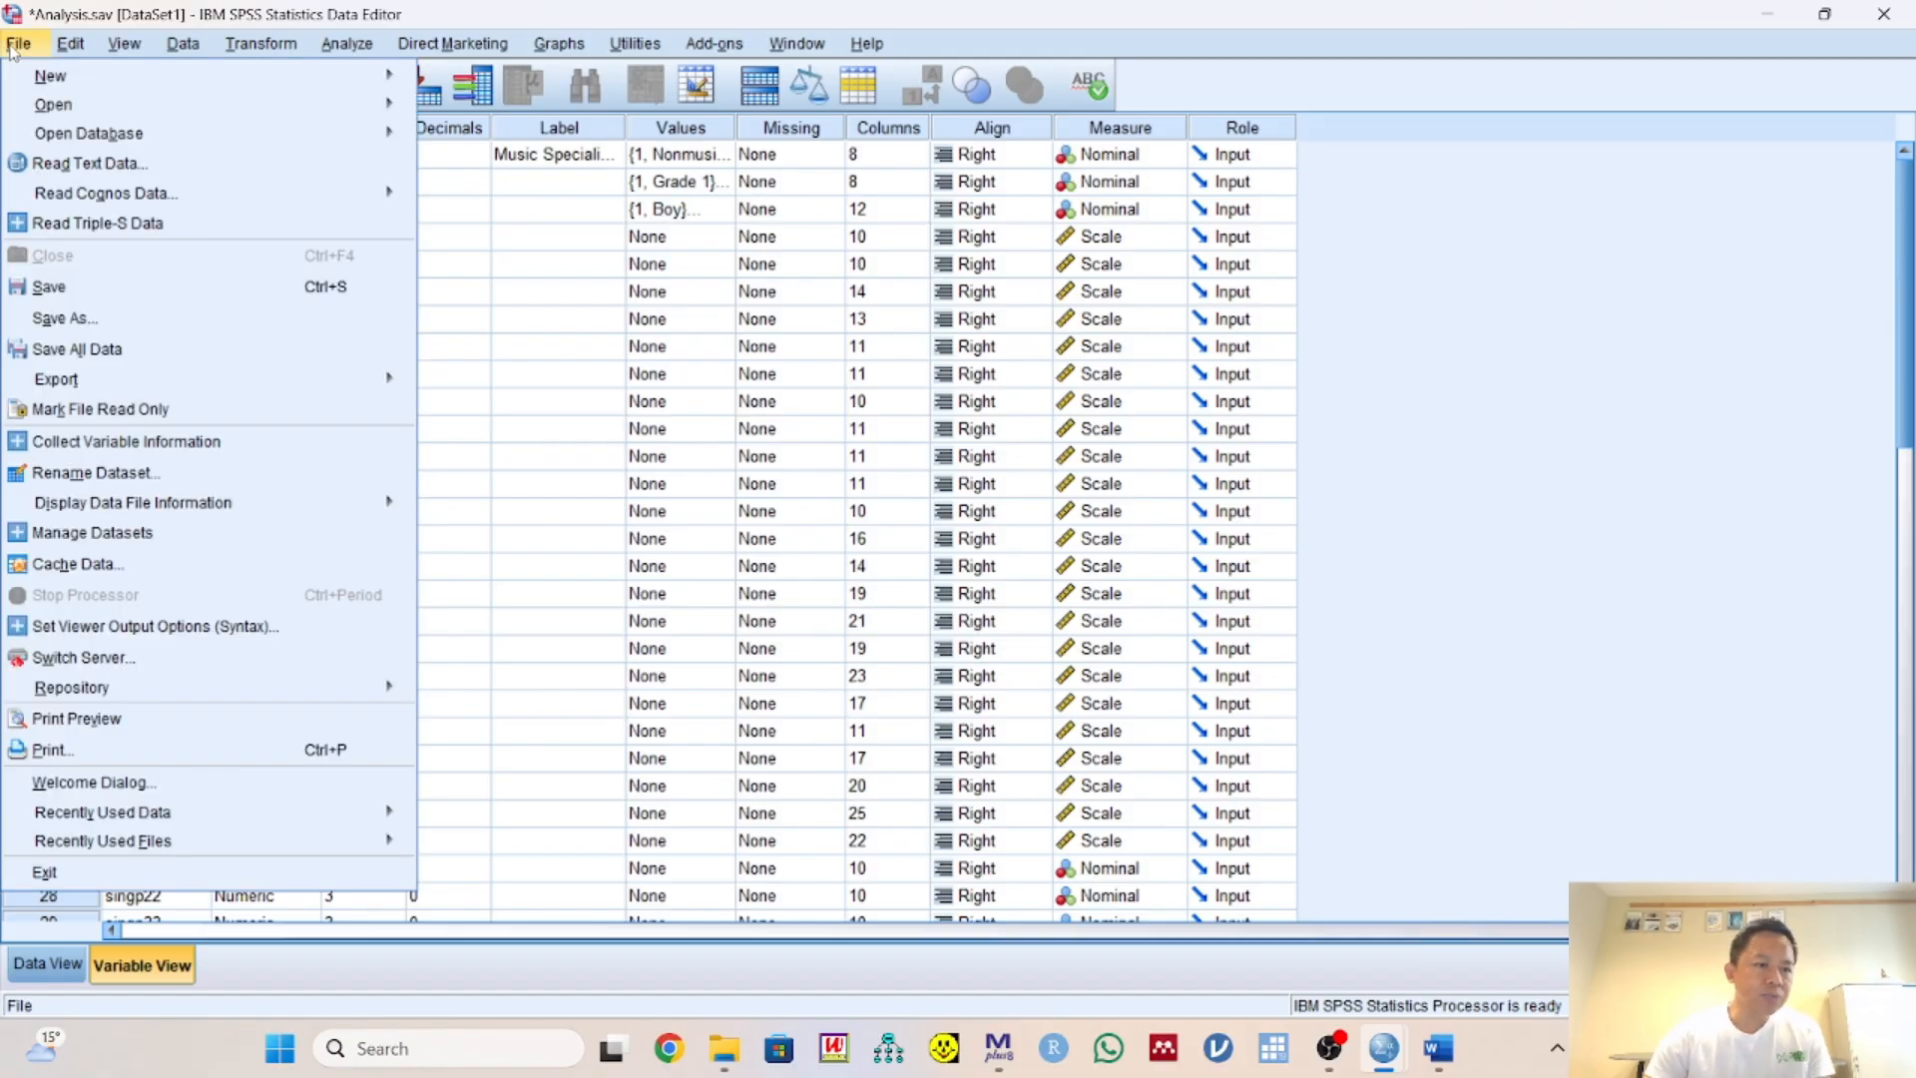
left_click(79, 329)
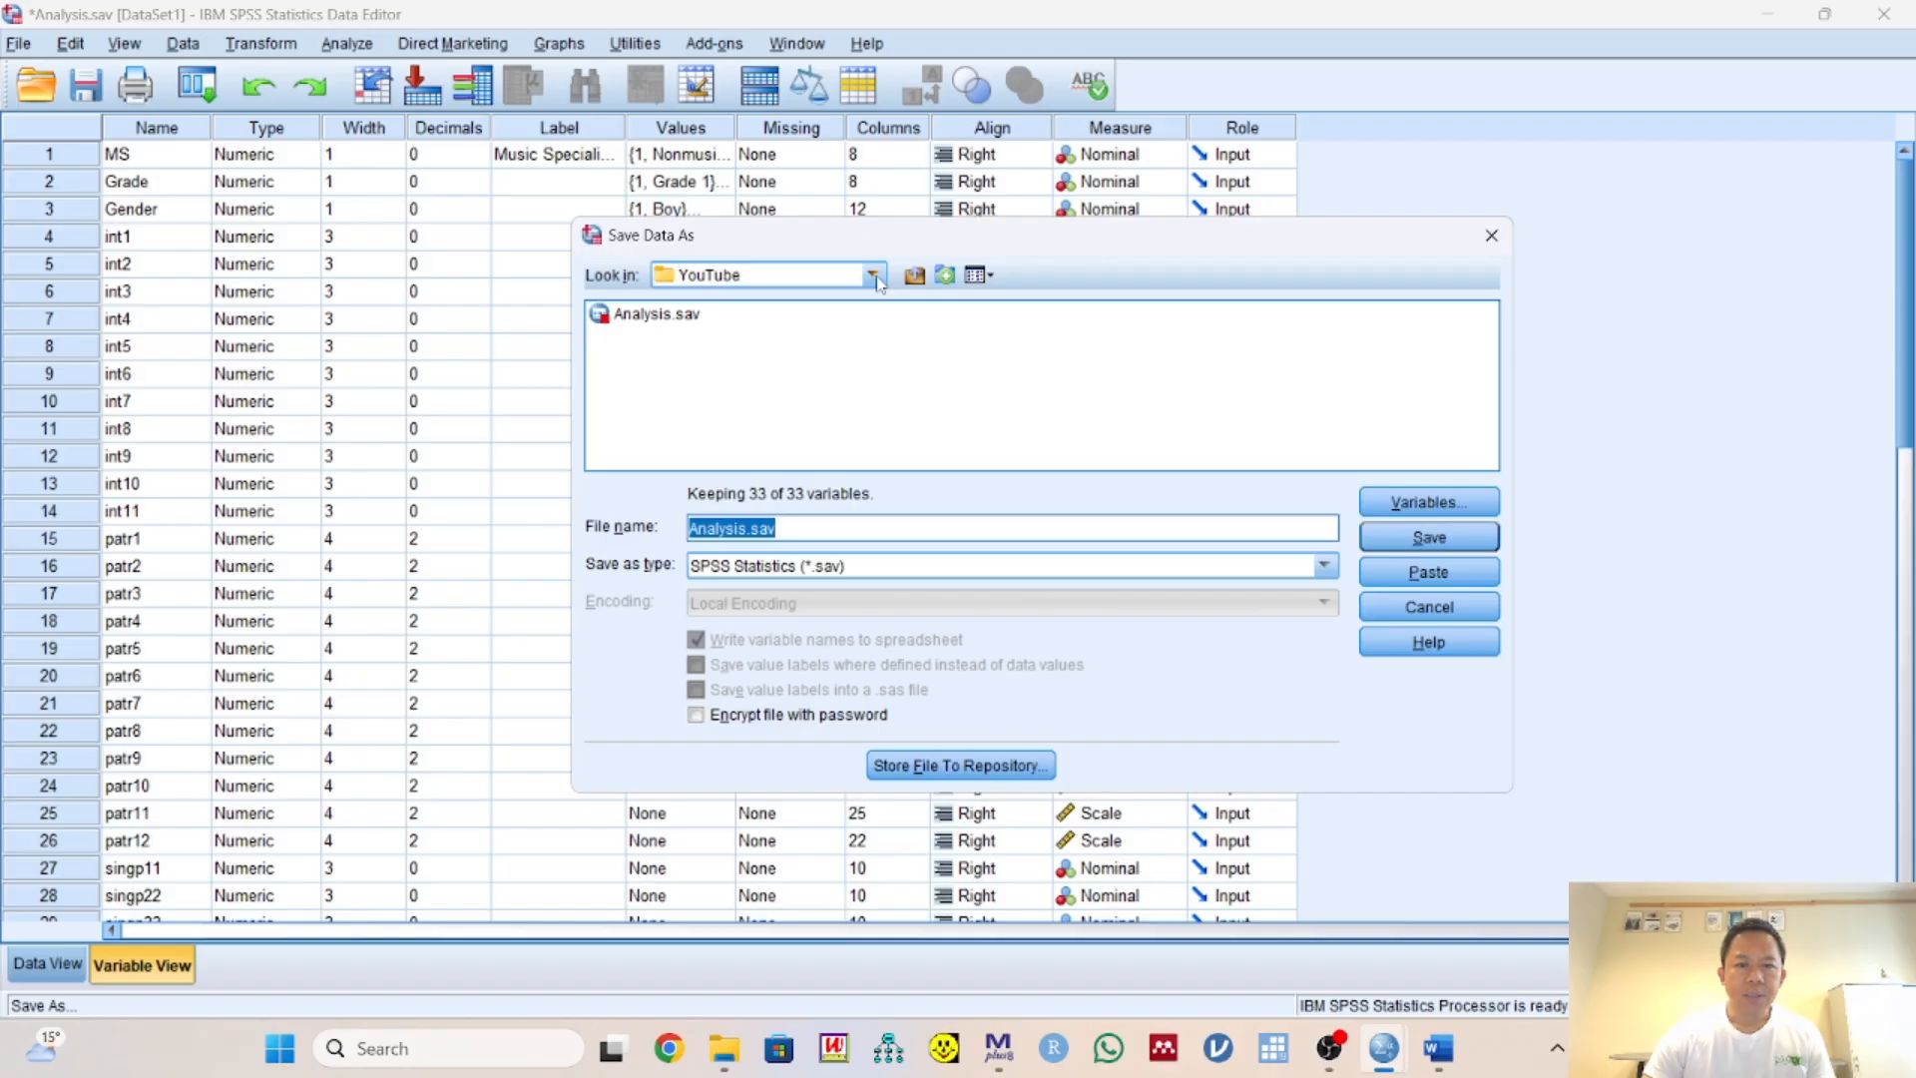
left_click(1485, 236)
Switch to the desktop's YouTube folder in File Explorer to check the Analysis file stored there, and return to the SPSS Data Editor
left_click(1773, 17)
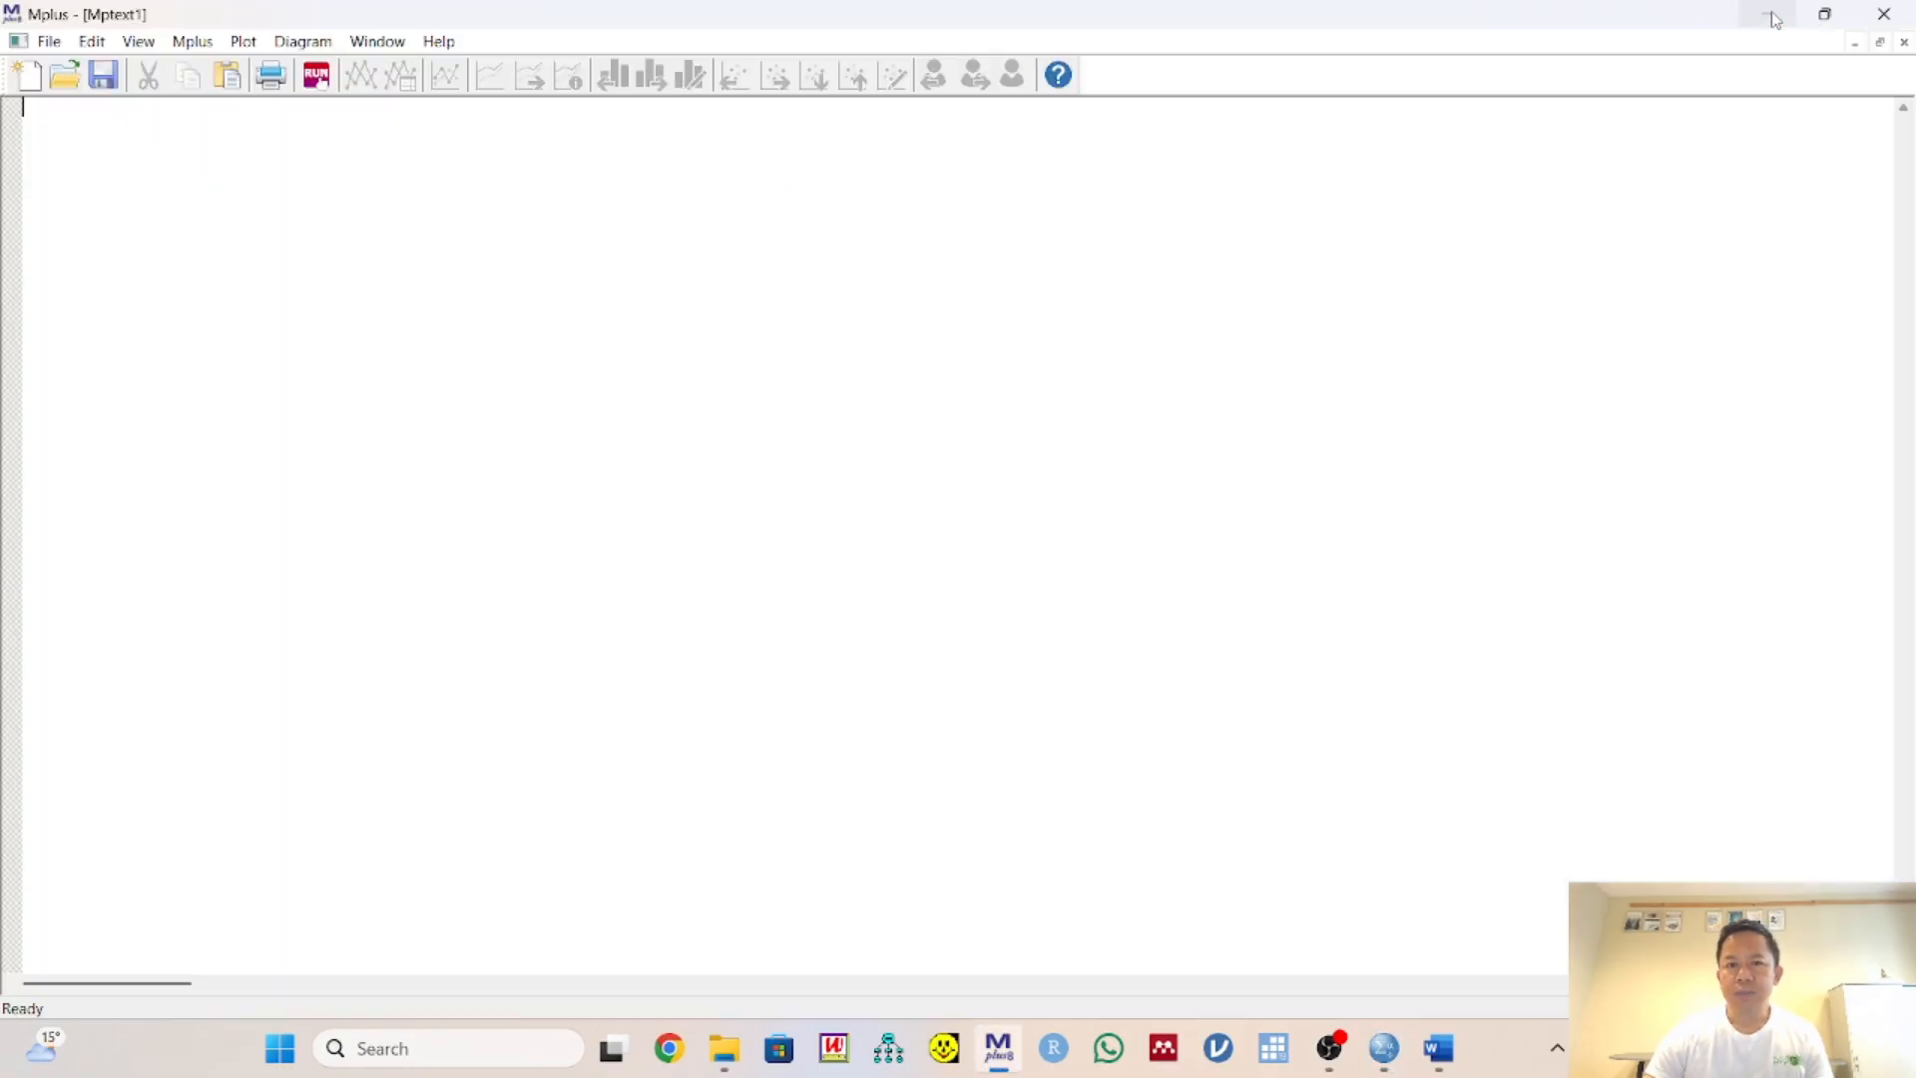
left_click(1774, 17)
left_click(1771, 12)
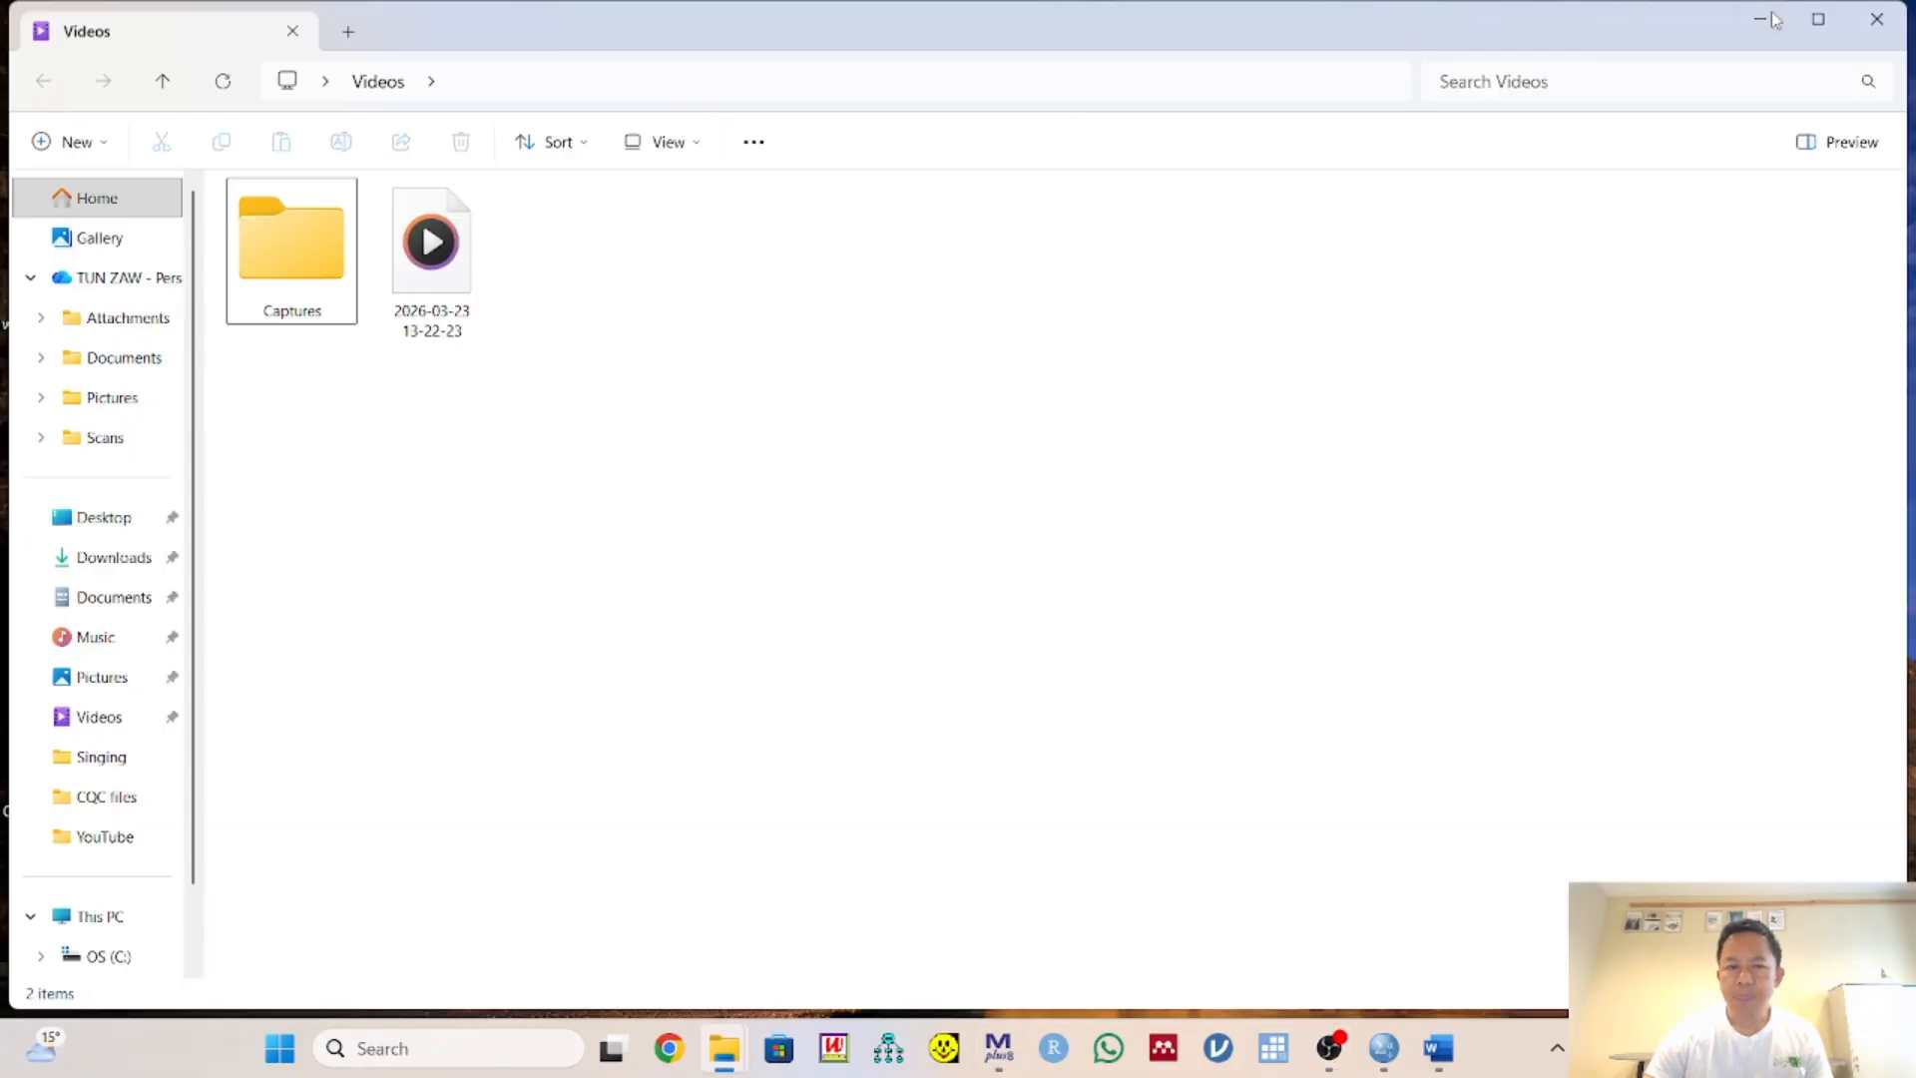
left_click(1770, 10)
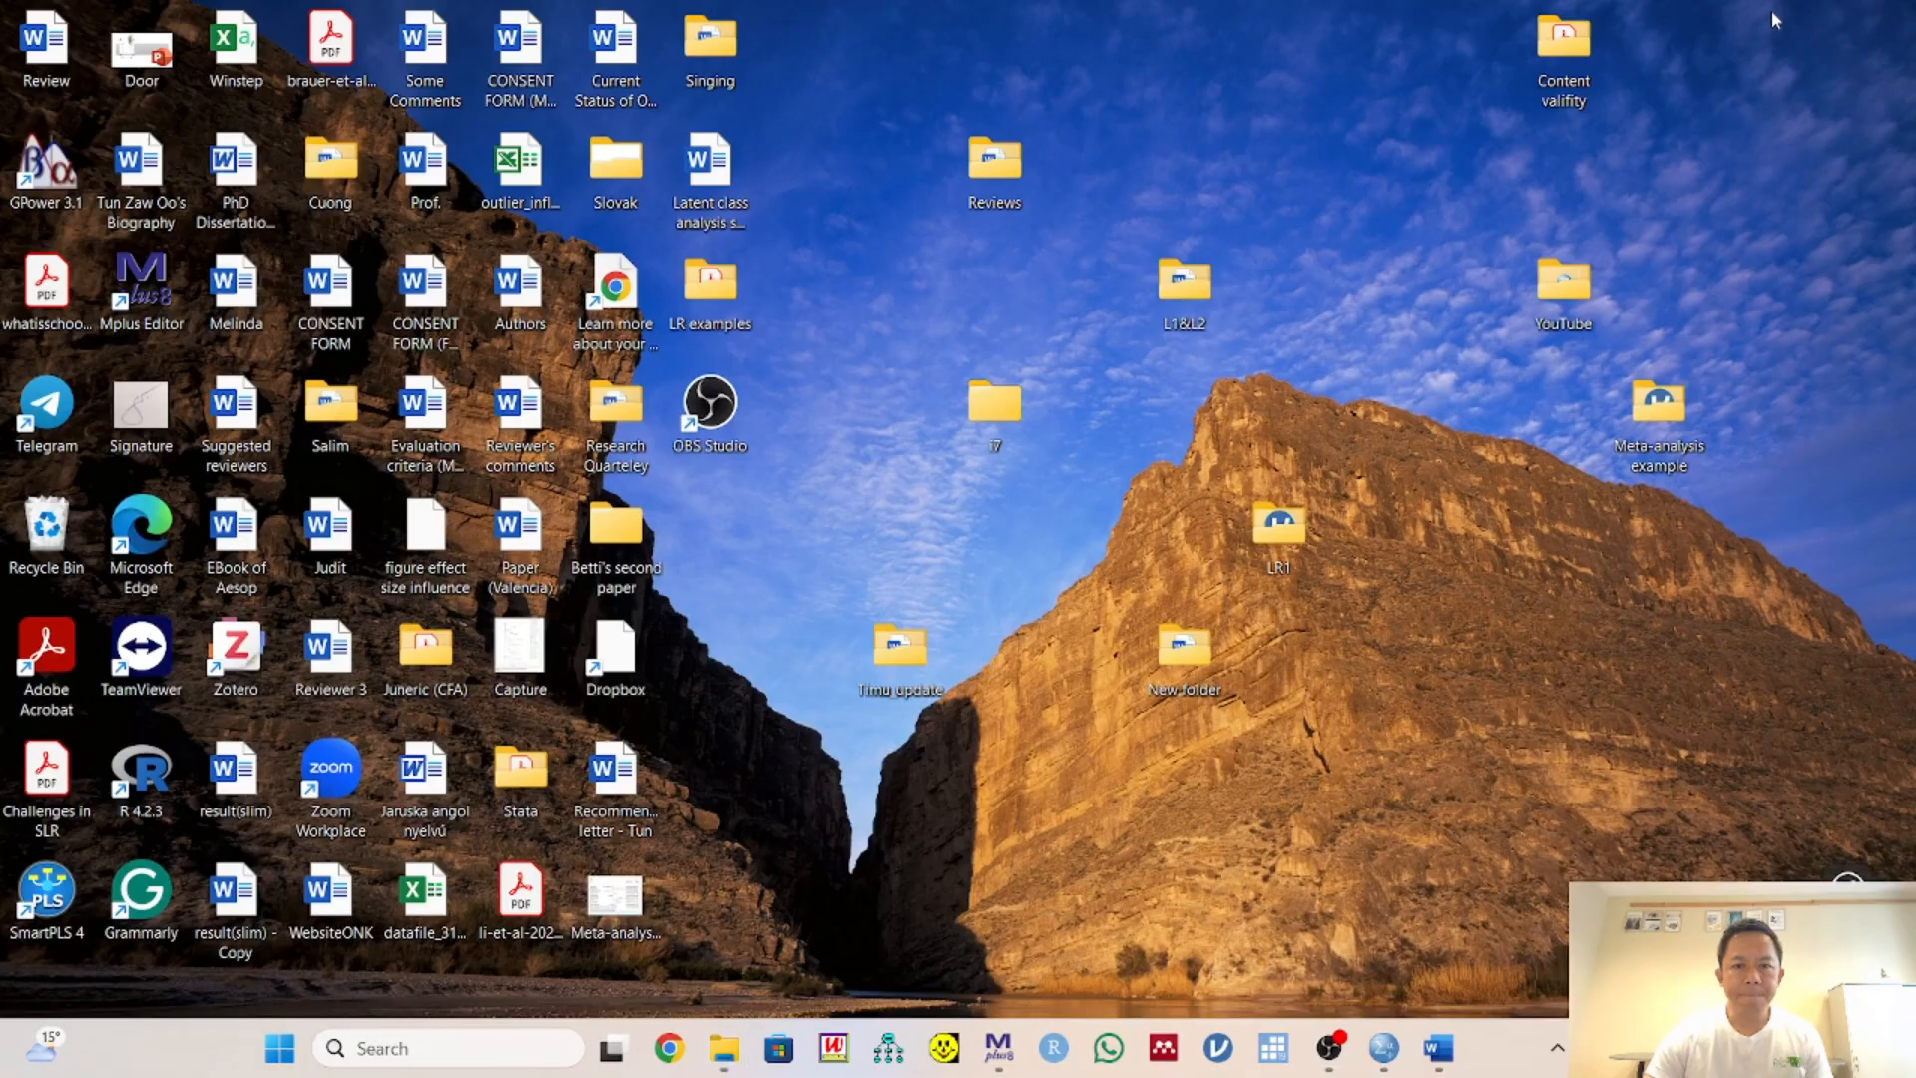
double_click(1564, 298)
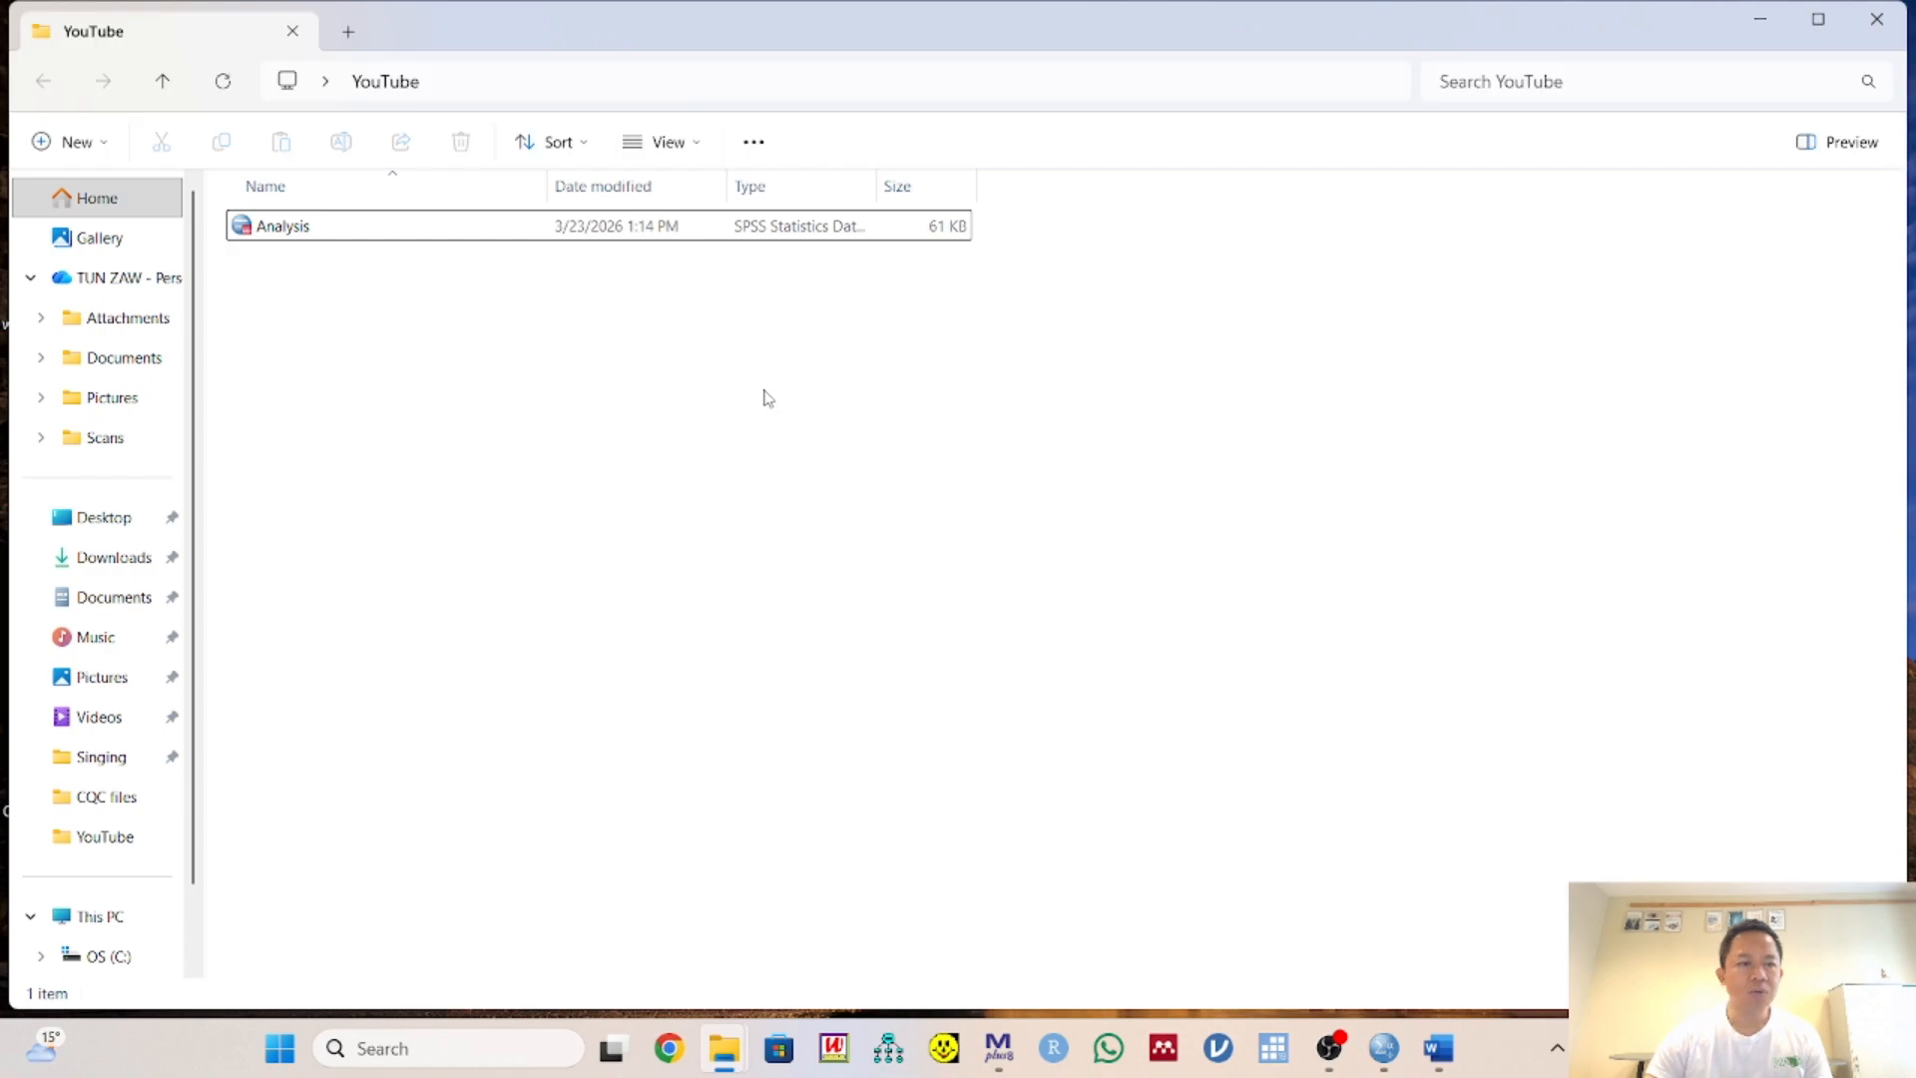
left_click(417, 239)
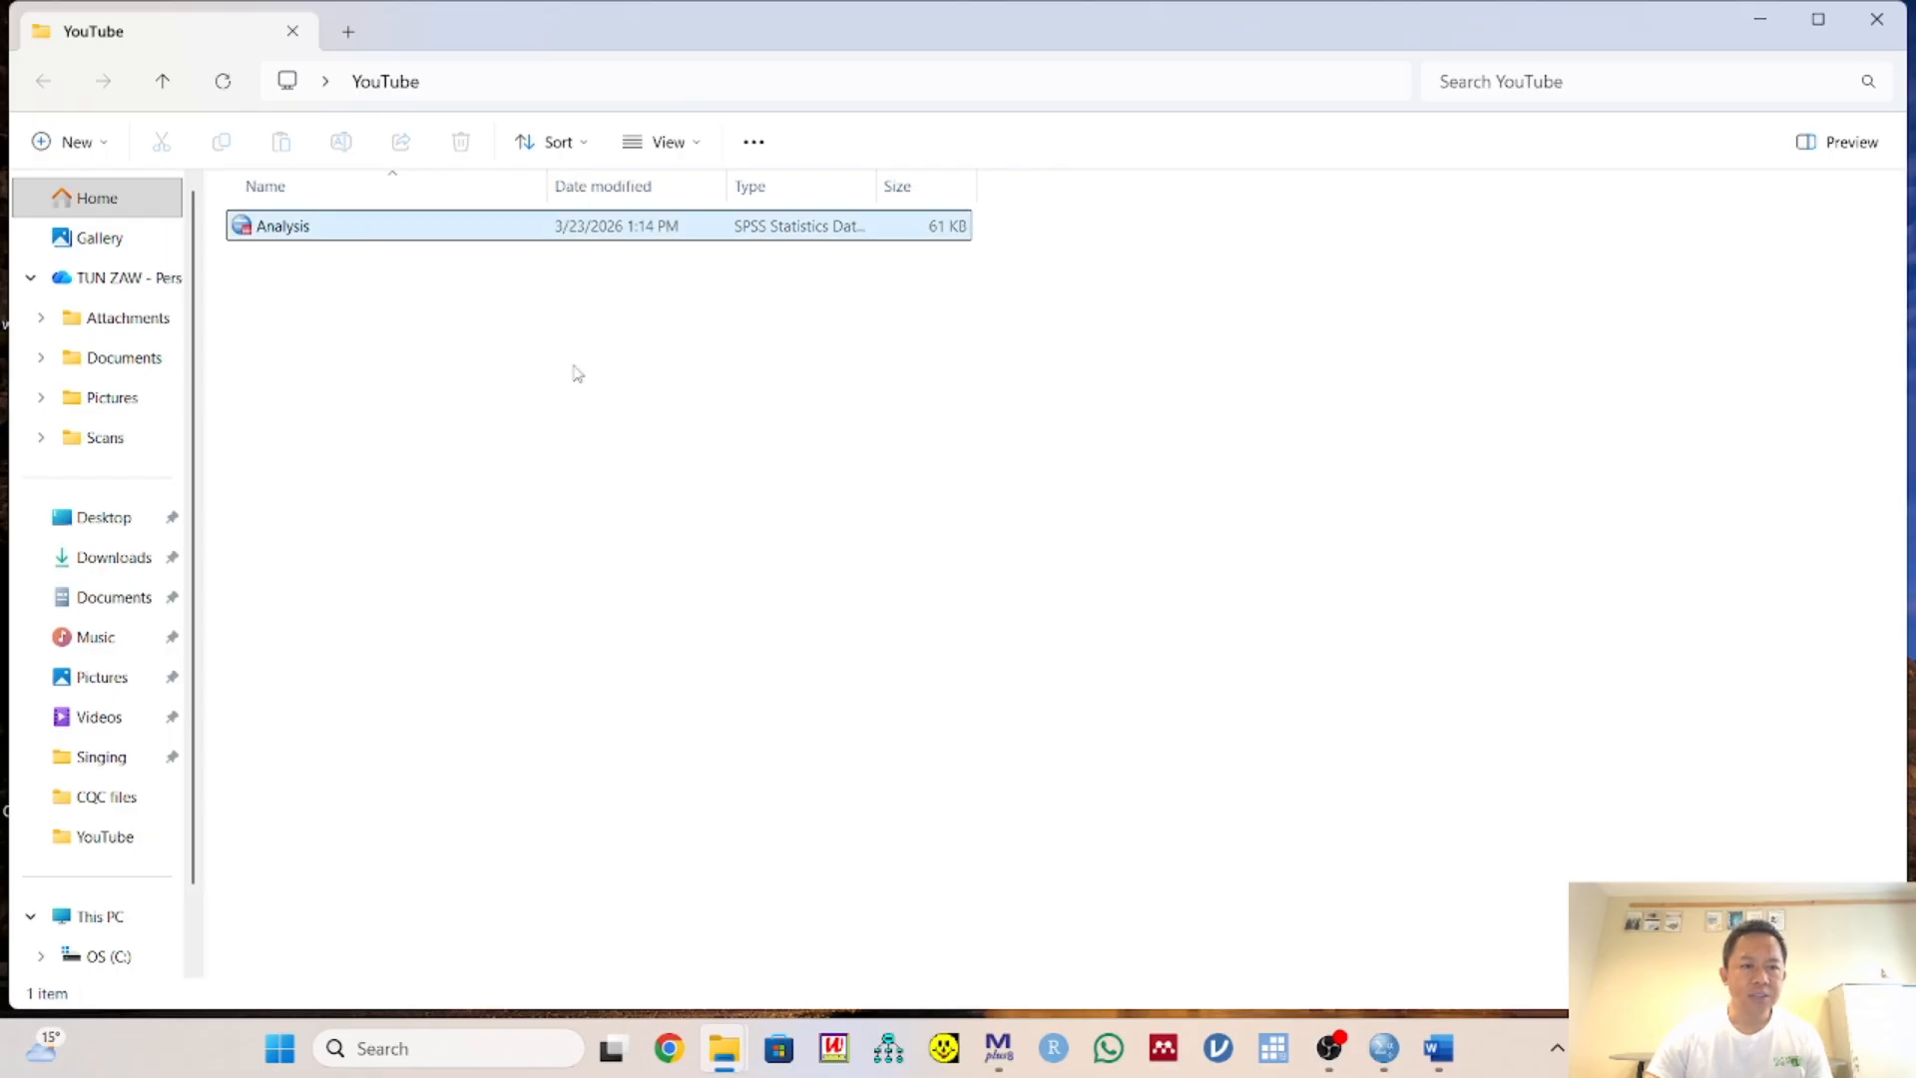
mouse_move(1382, 1046)
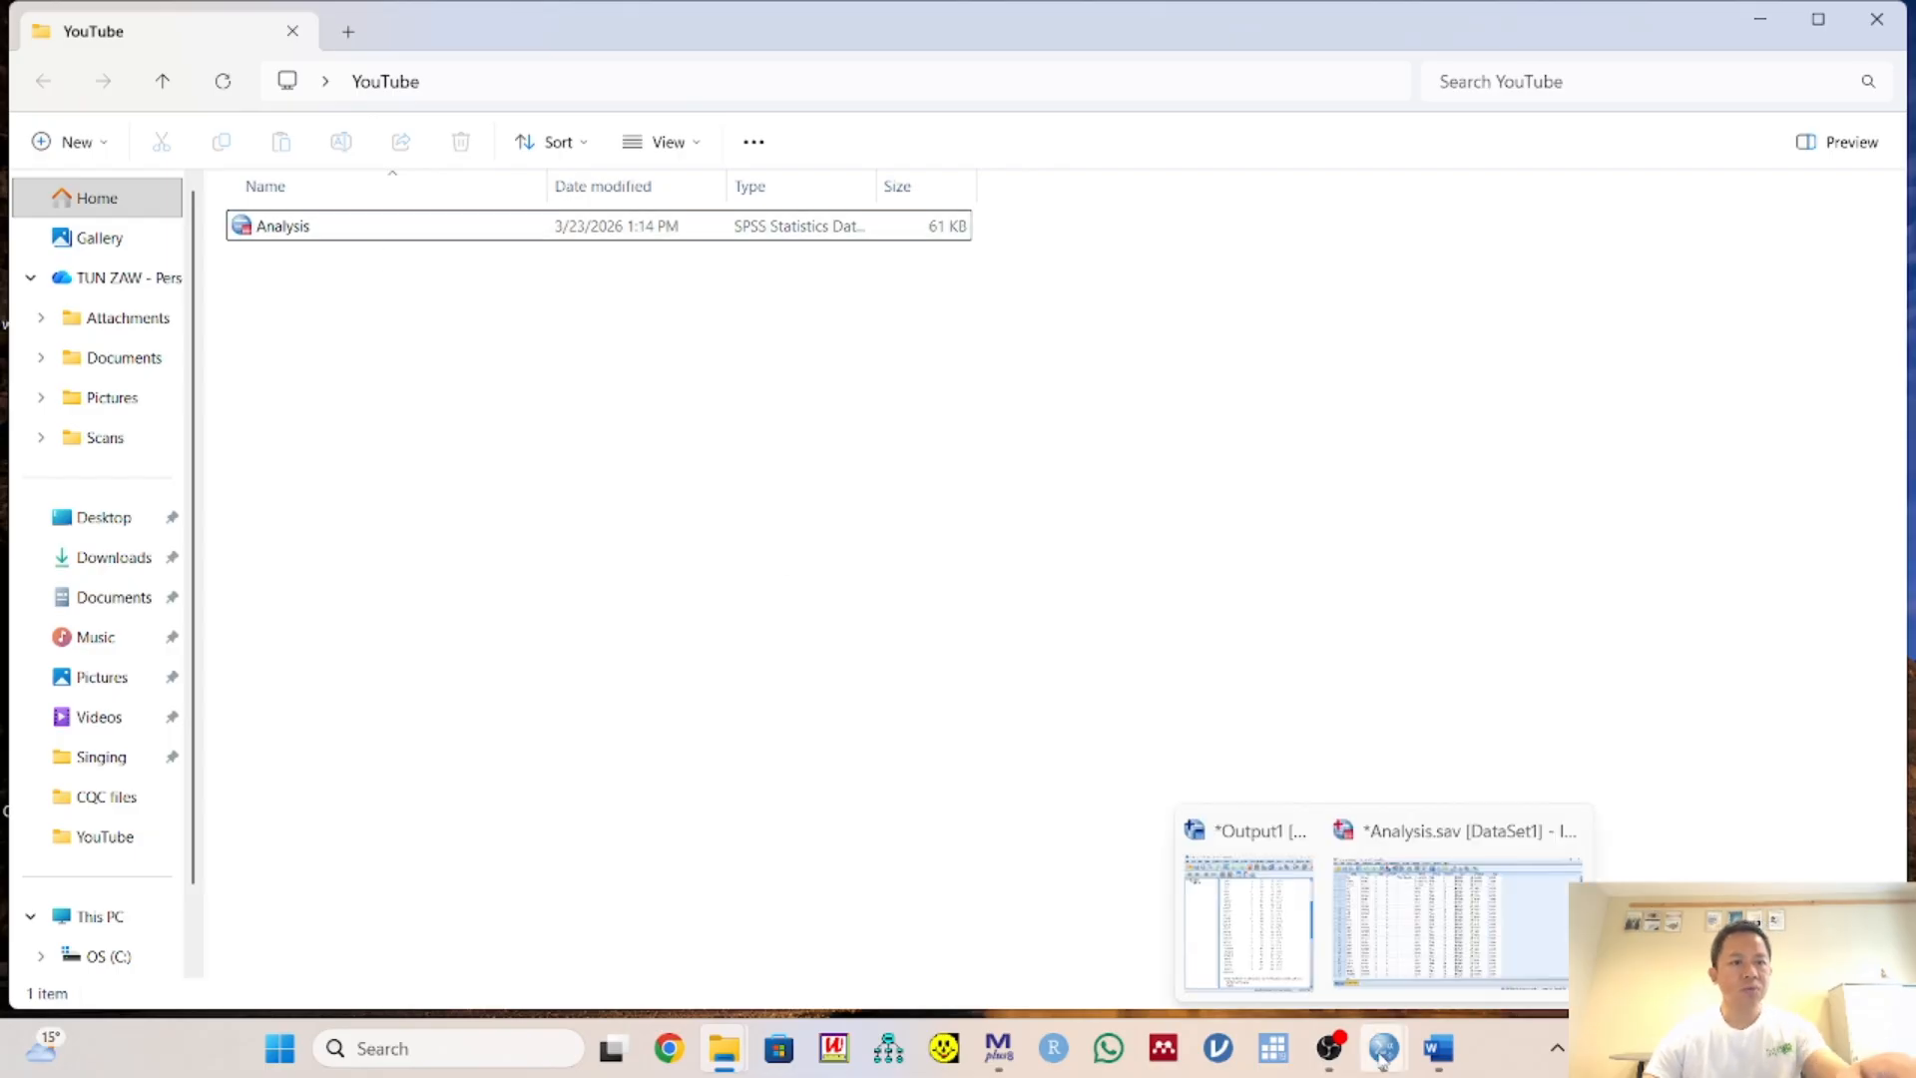
left_click(1410, 920)
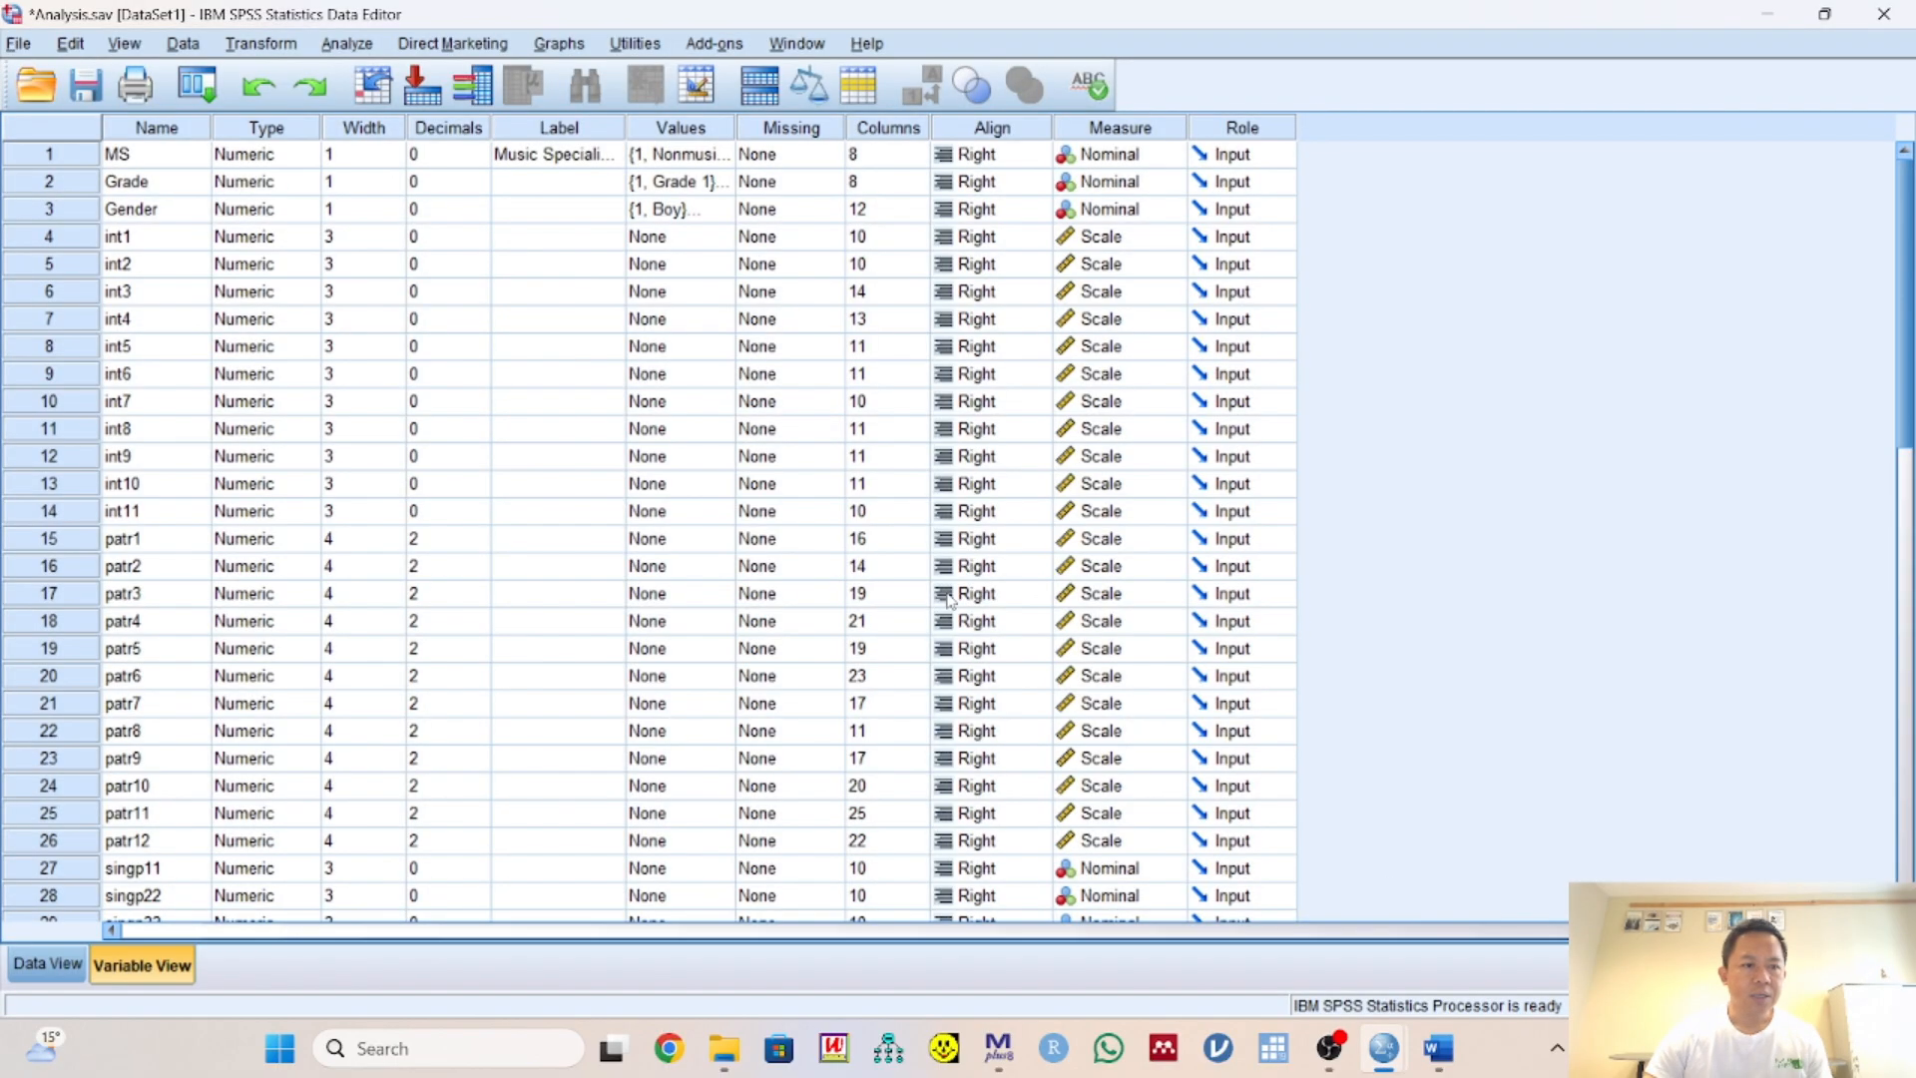
Begin saving the dataset as a new file in the YouTube folder, entering the author's first name as the file name
left_click(18, 44)
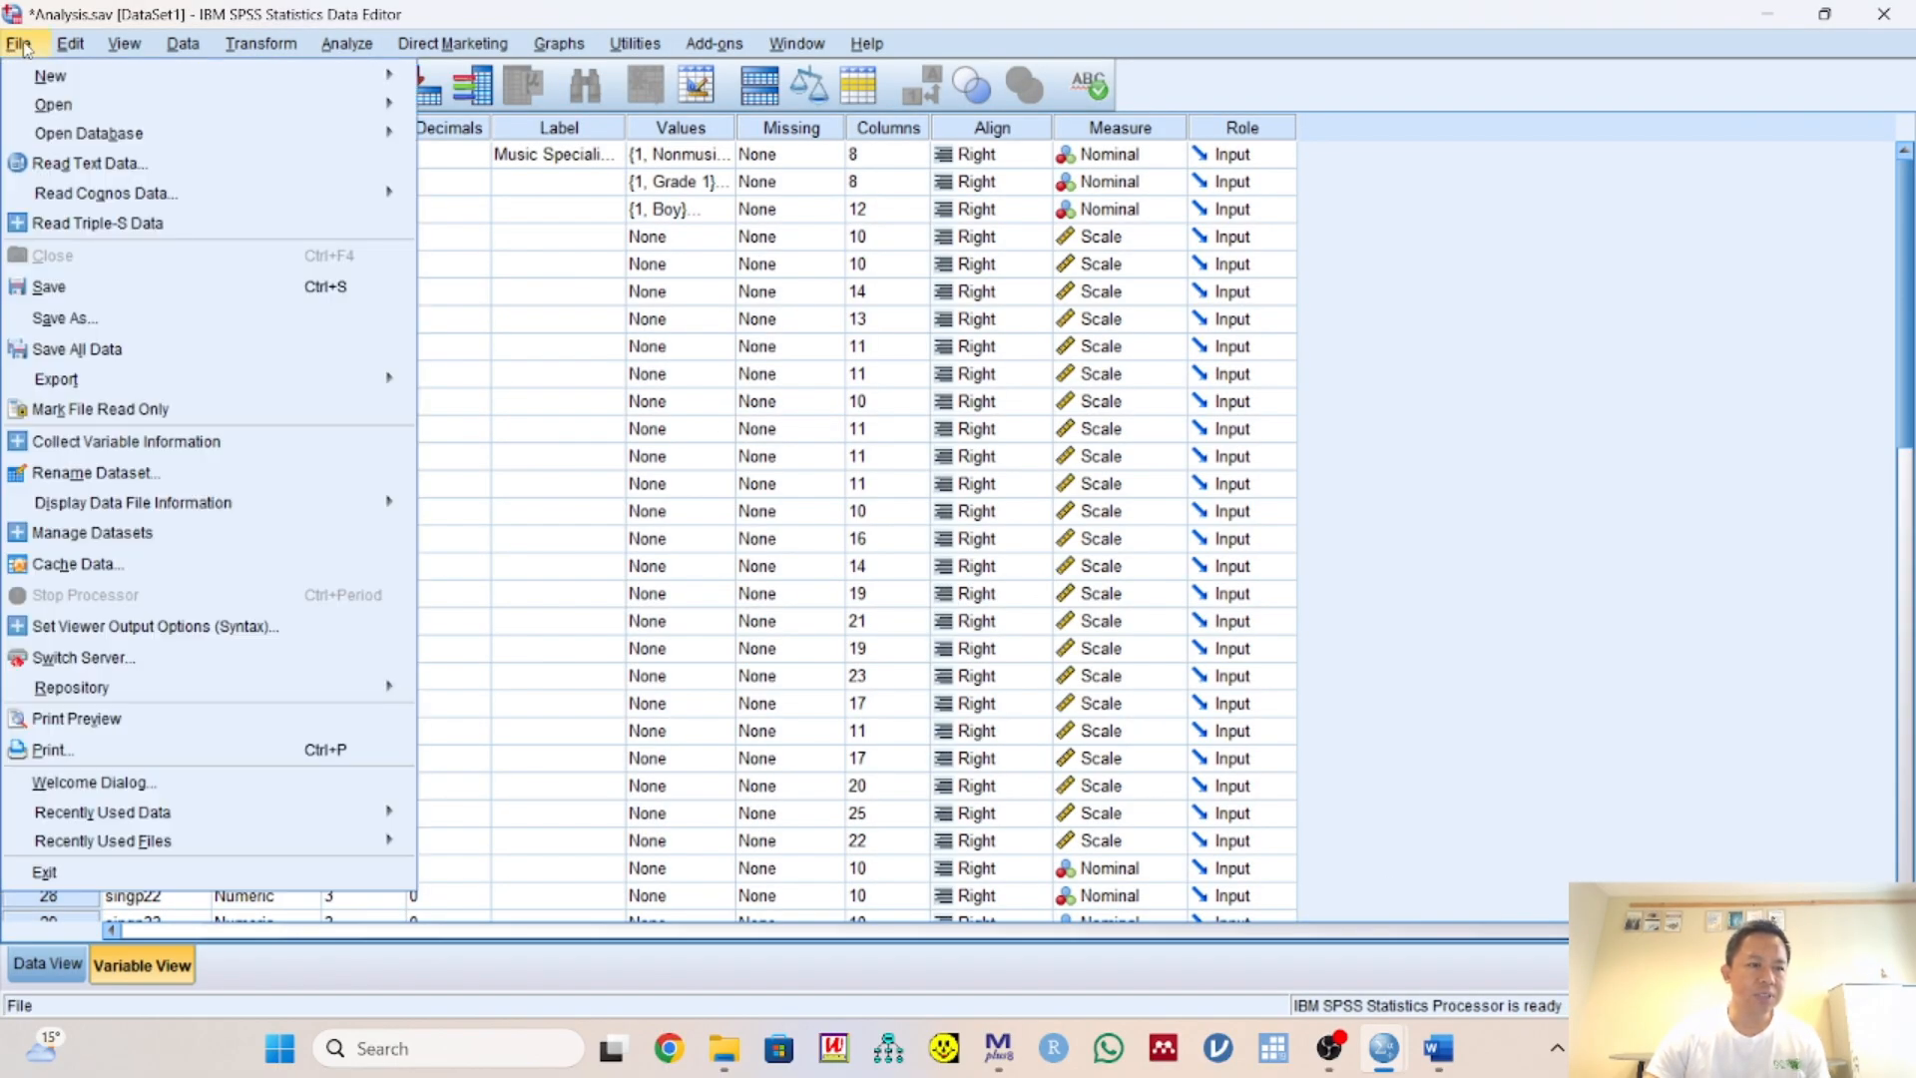
left_click(88, 319)
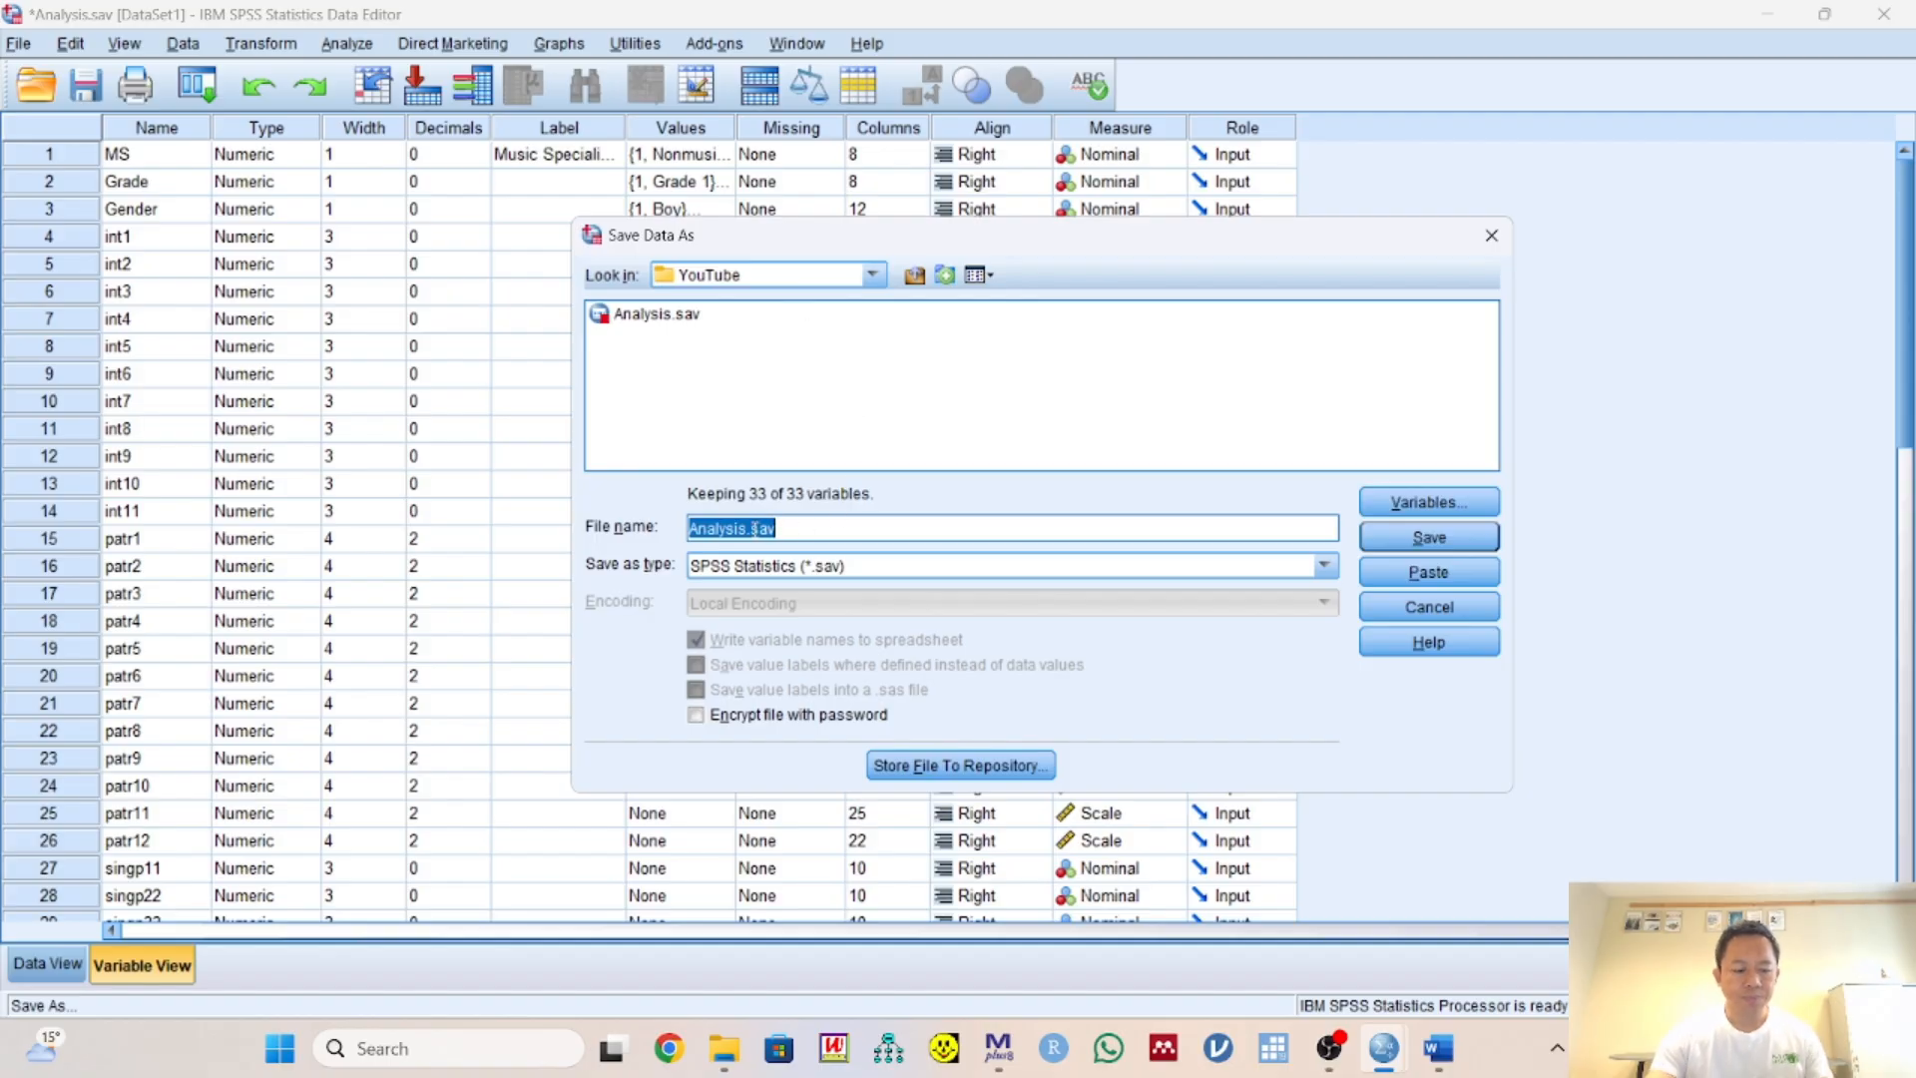
type("Tu")
type("n")
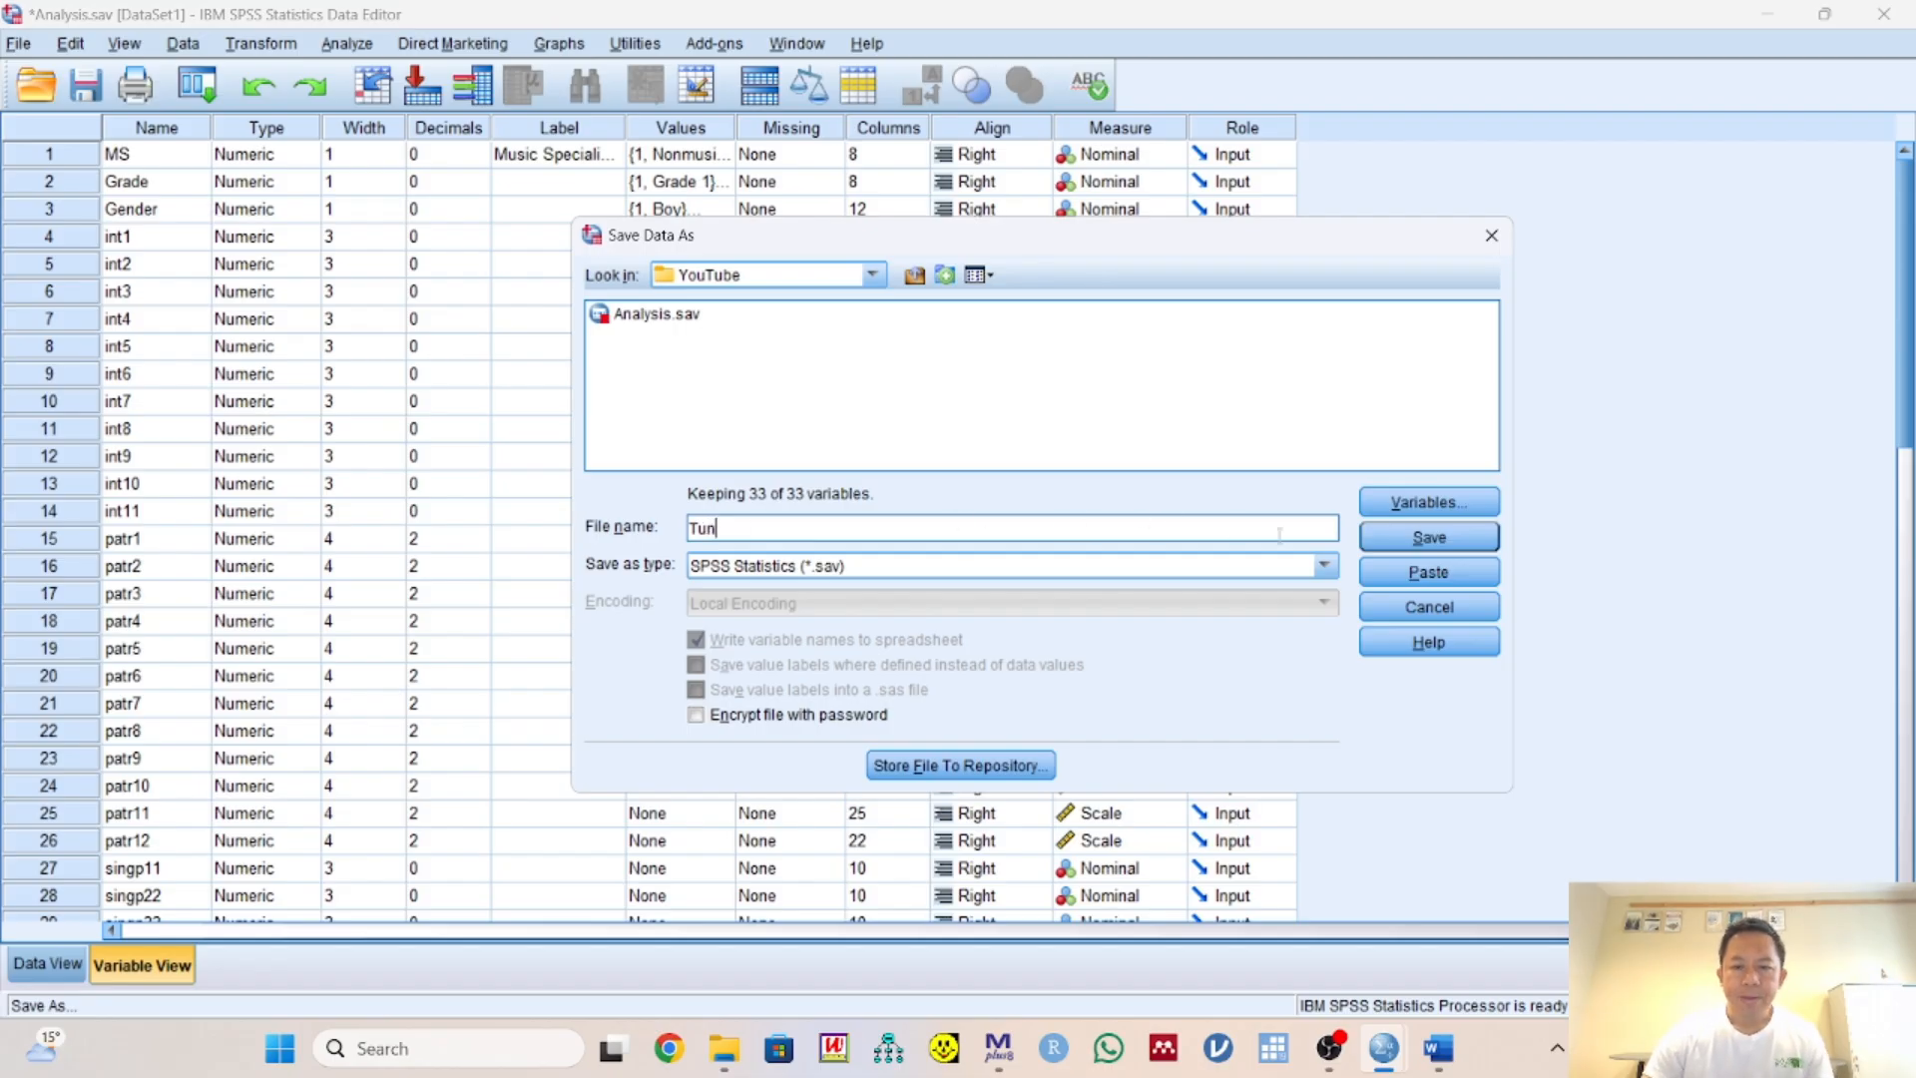
Choose the Tab delimited (*.dat) format and turn off writing variable names to the spreadsheet
left_click(1325, 567)
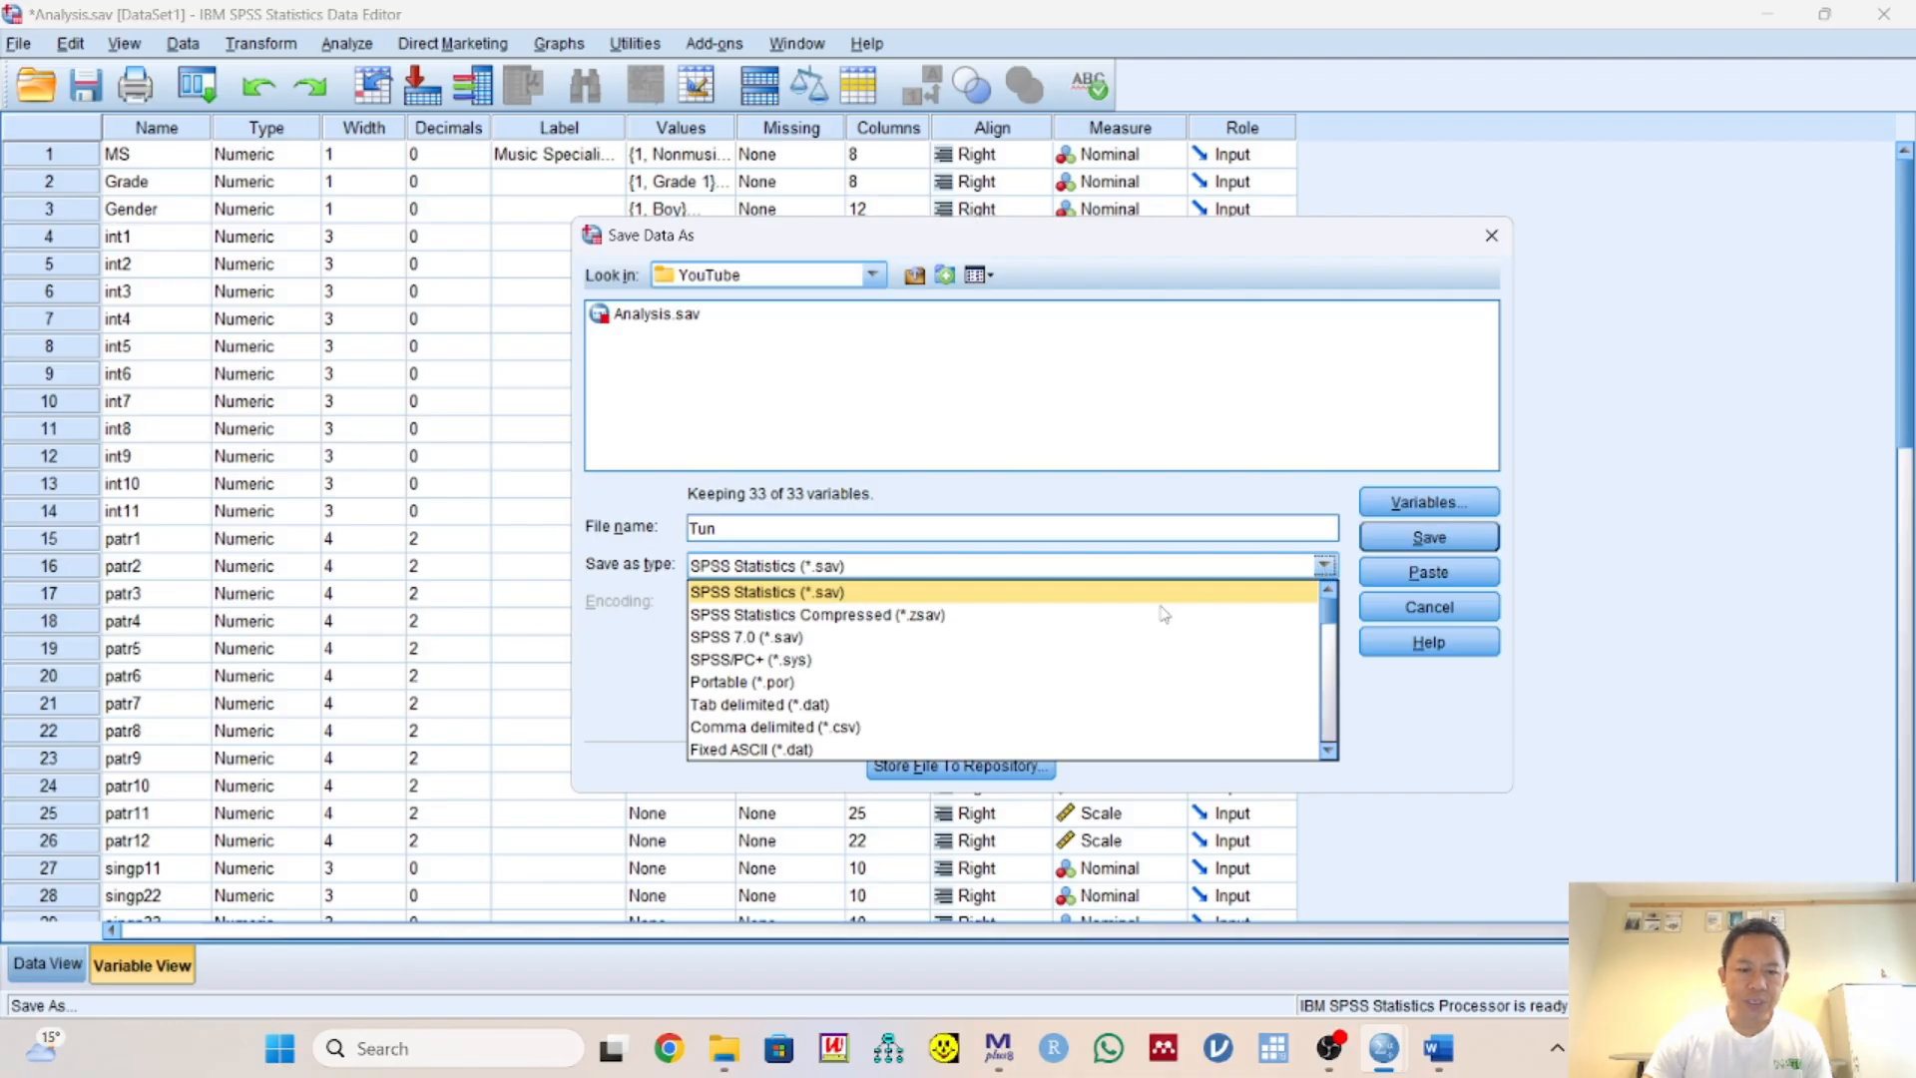
left_click(880, 711)
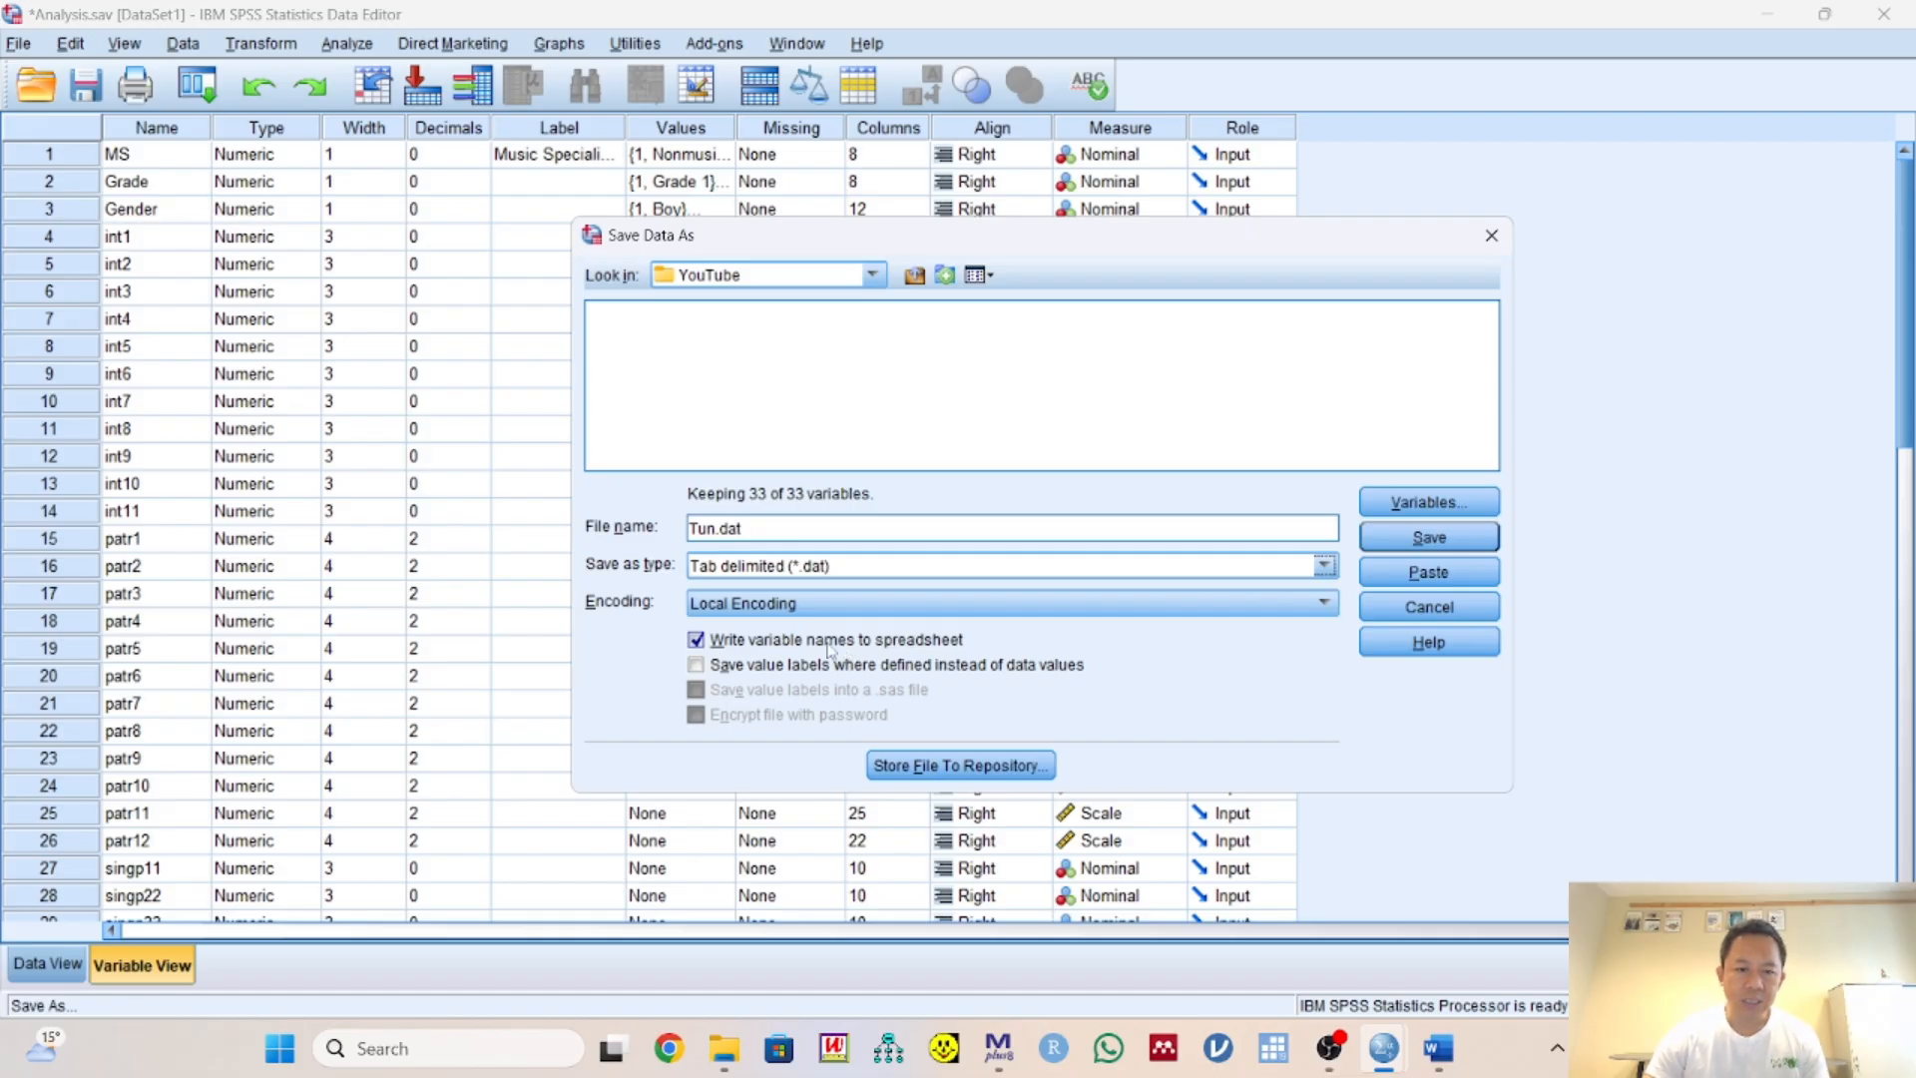
left_click(699, 641)
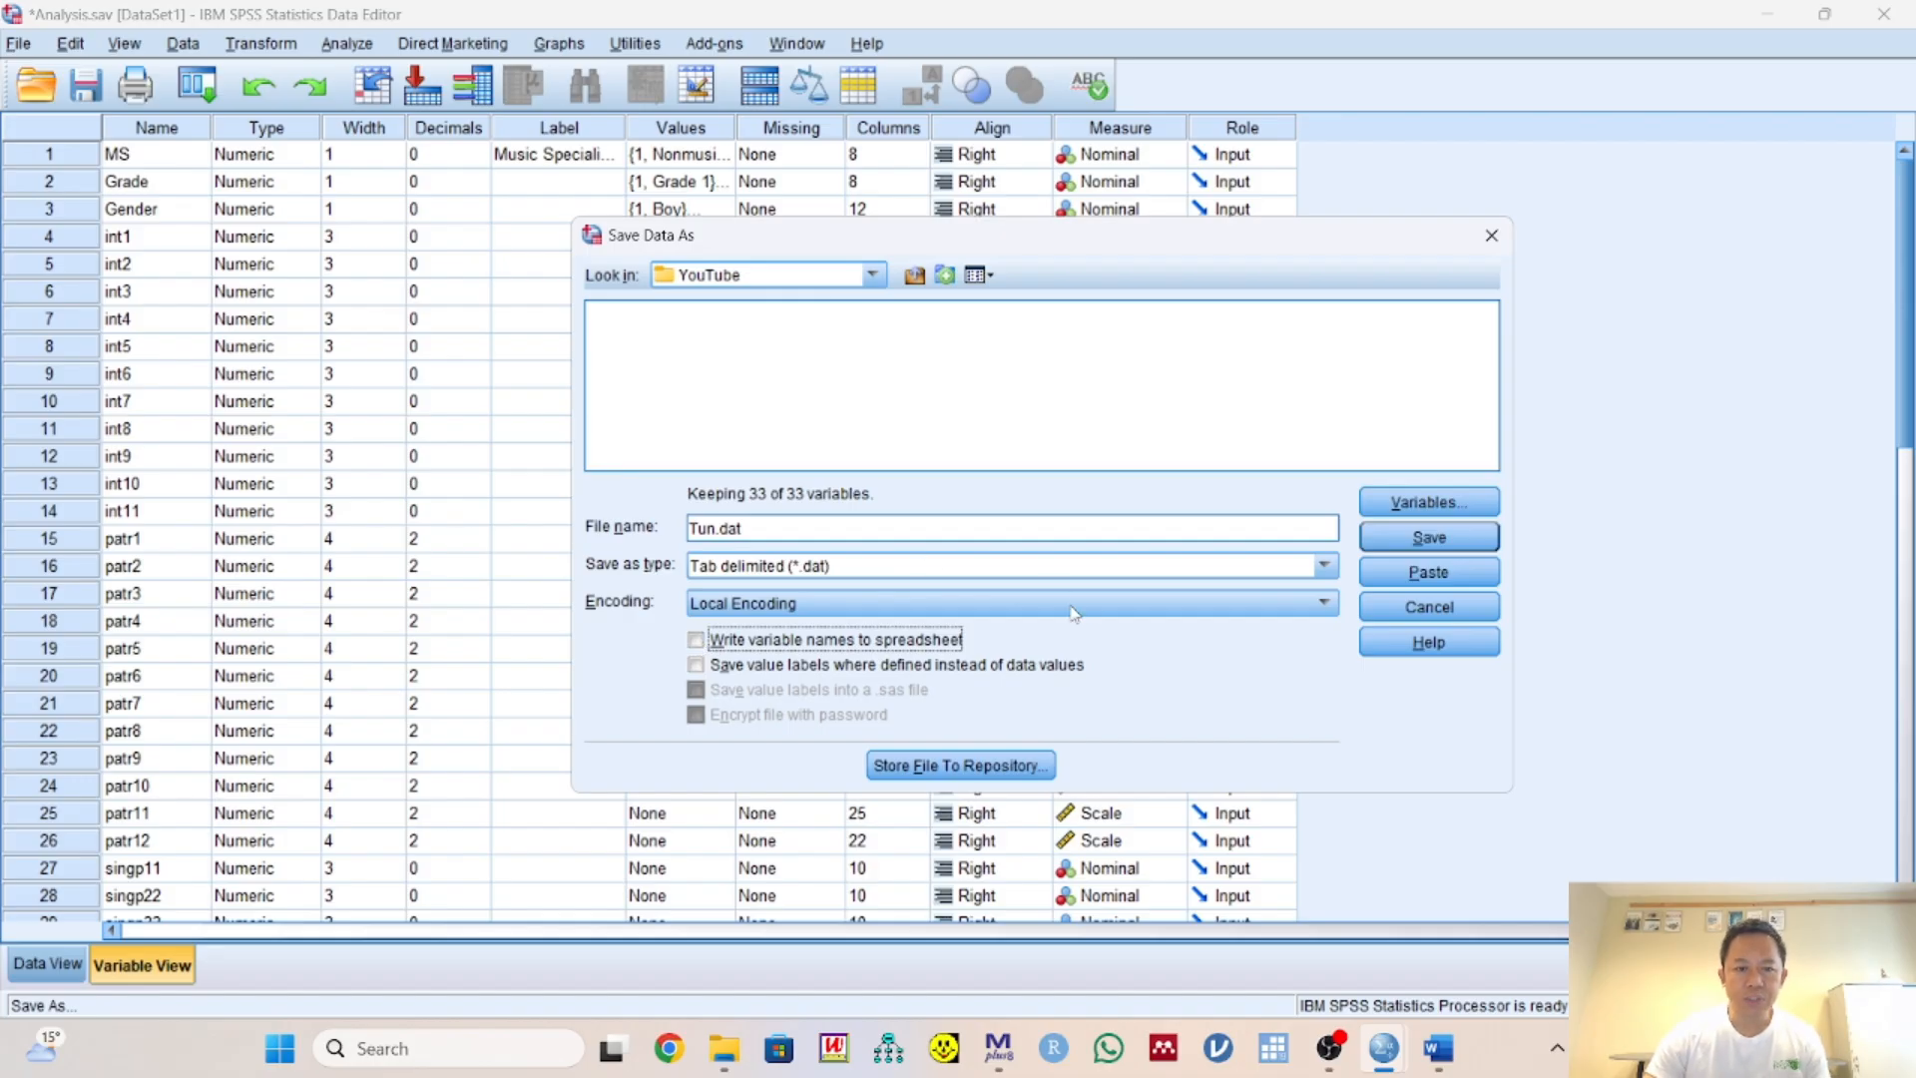
Save the data file in Fixed ASCII (*.dat) format, excluding the variables MS, Grade and Gender
left_click(1327, 566)
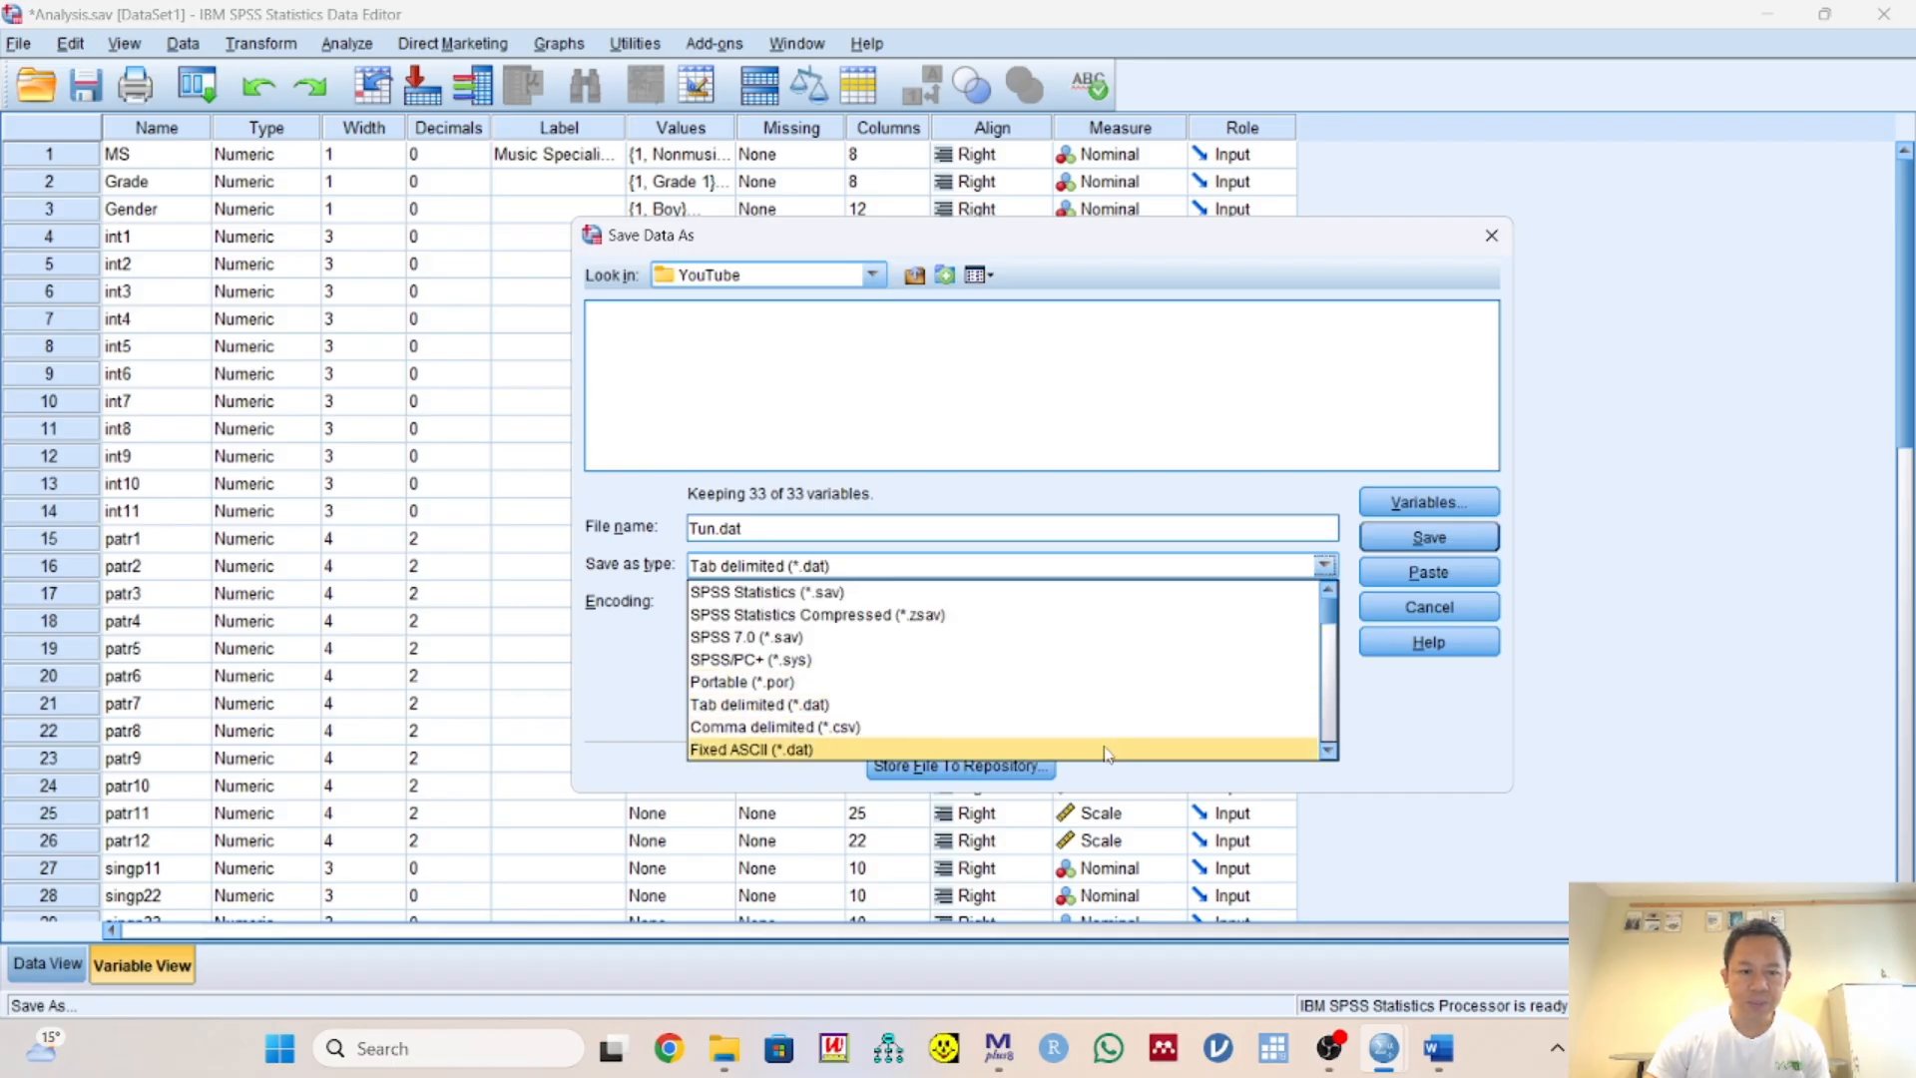
left_click(1105, 753)
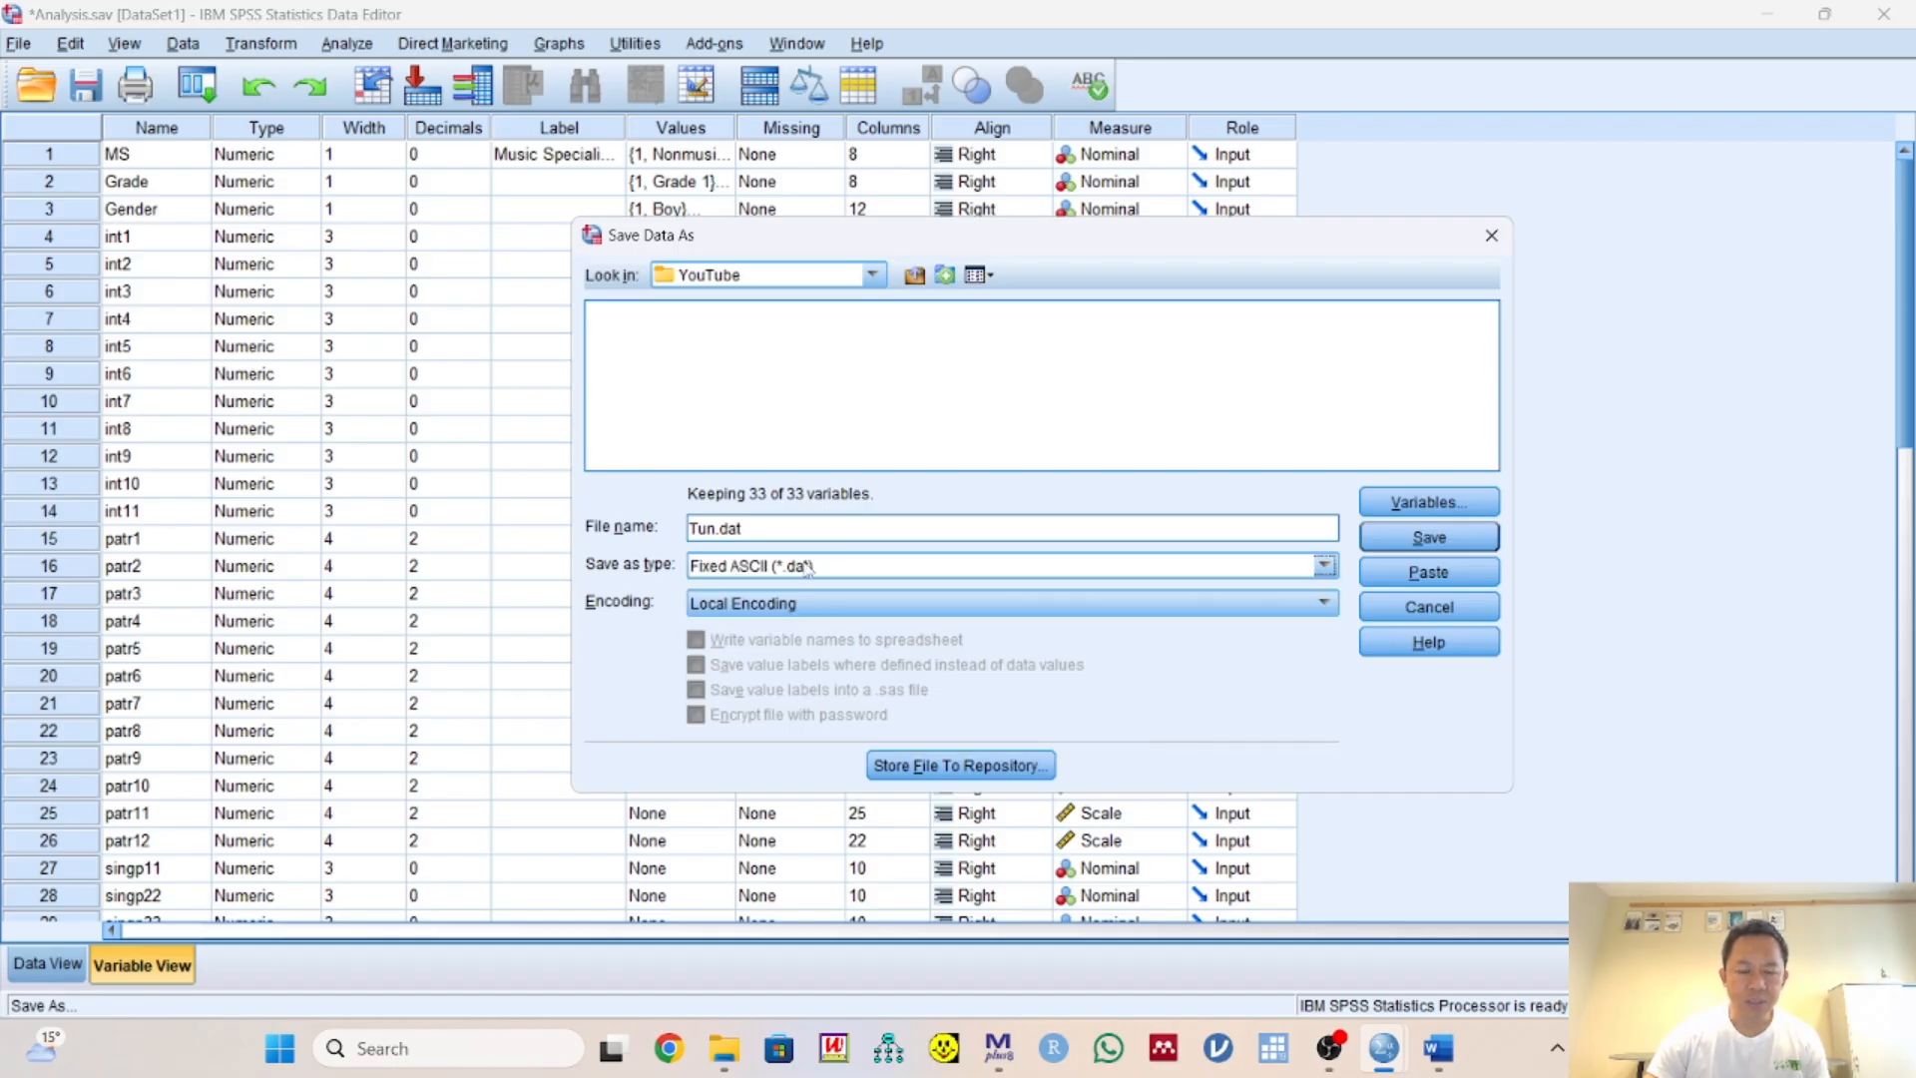
left_click(1413, 504)
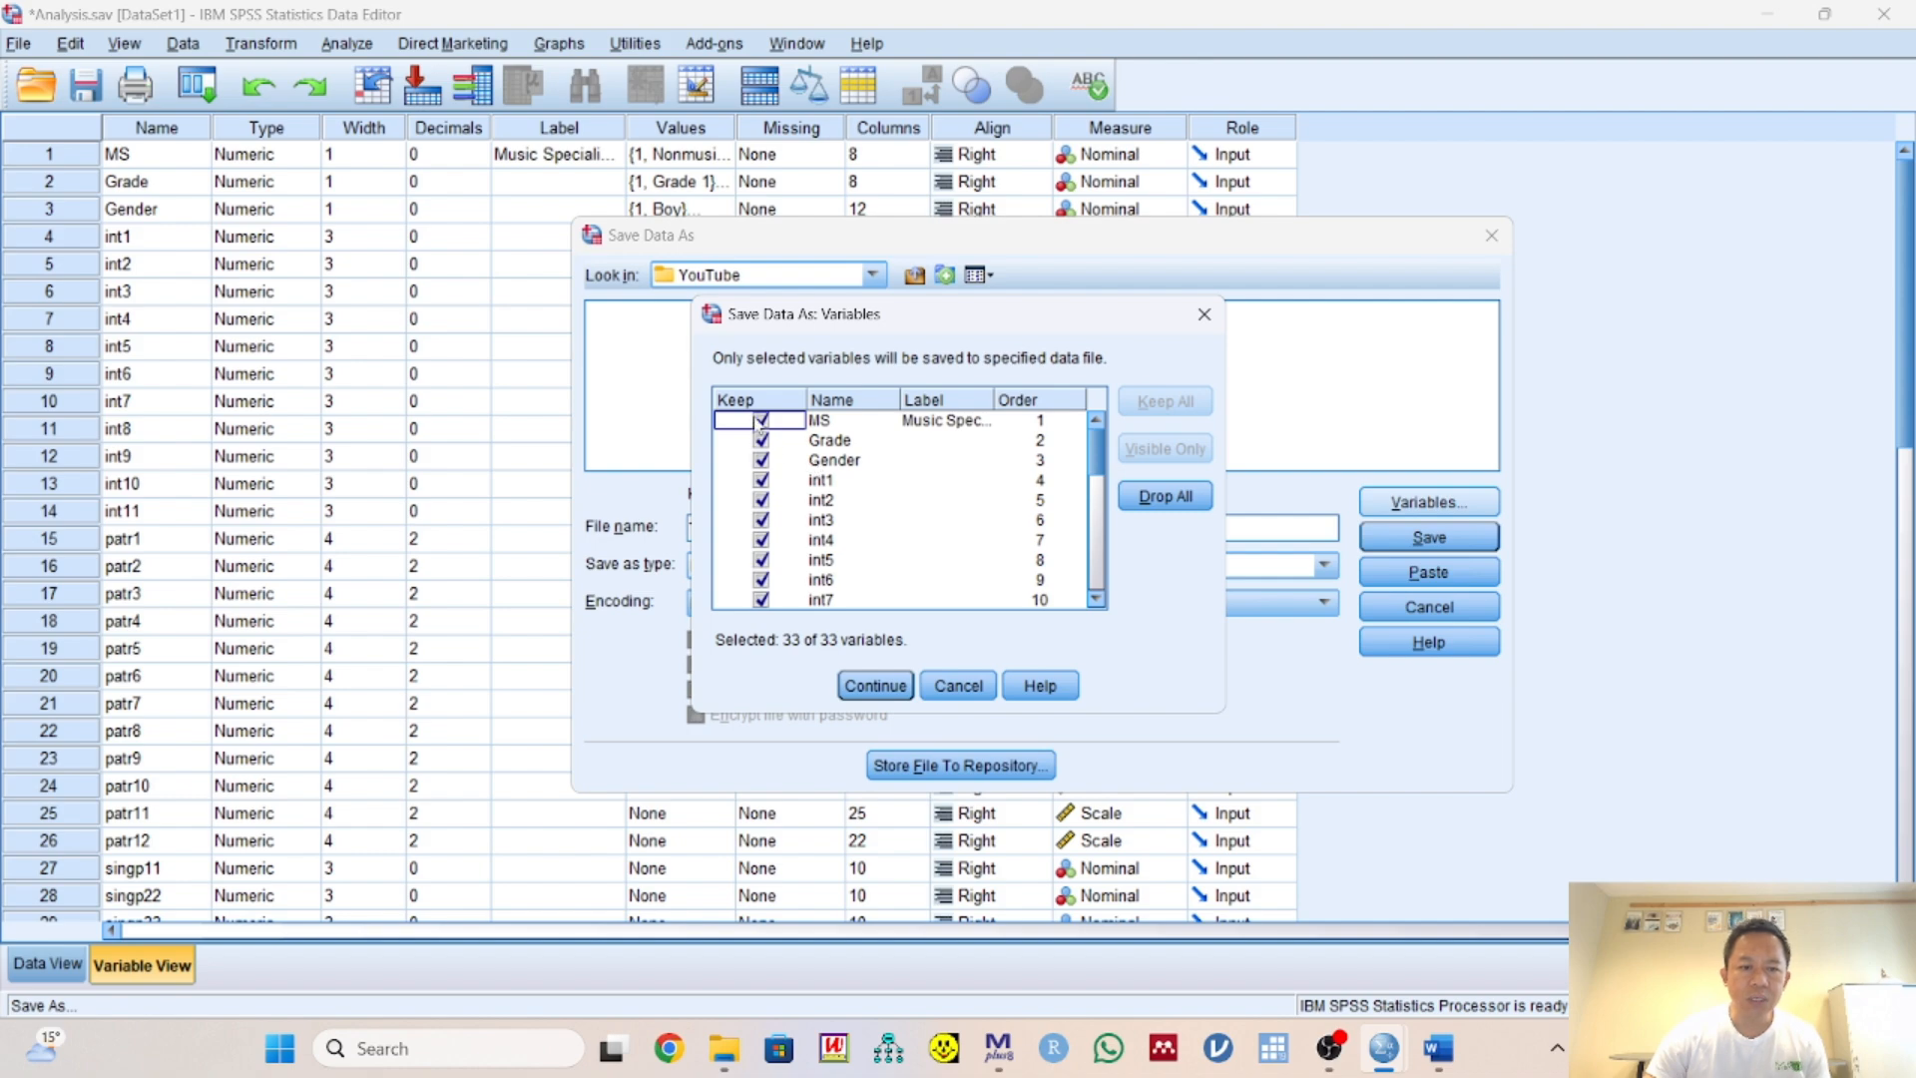
left_click(761, 422)
left_click(763, 440)
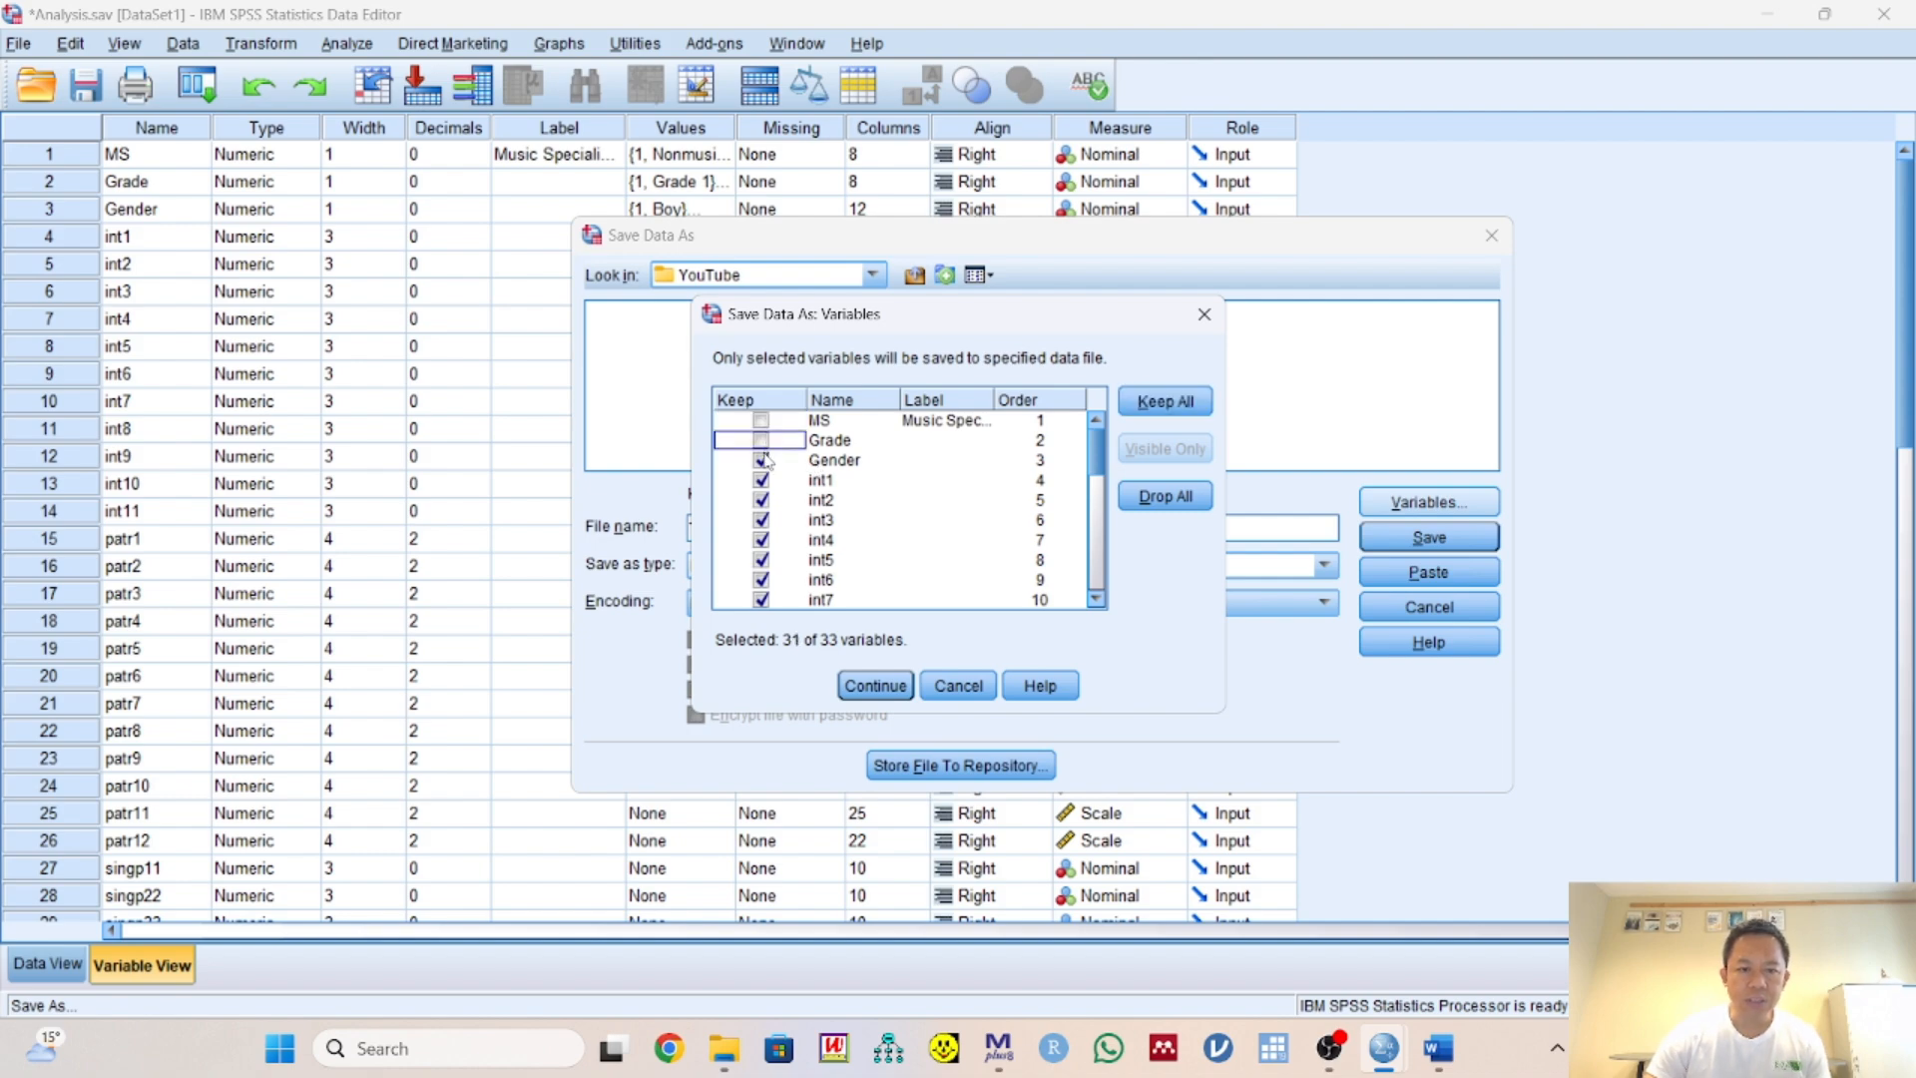
left_click(762, 460)
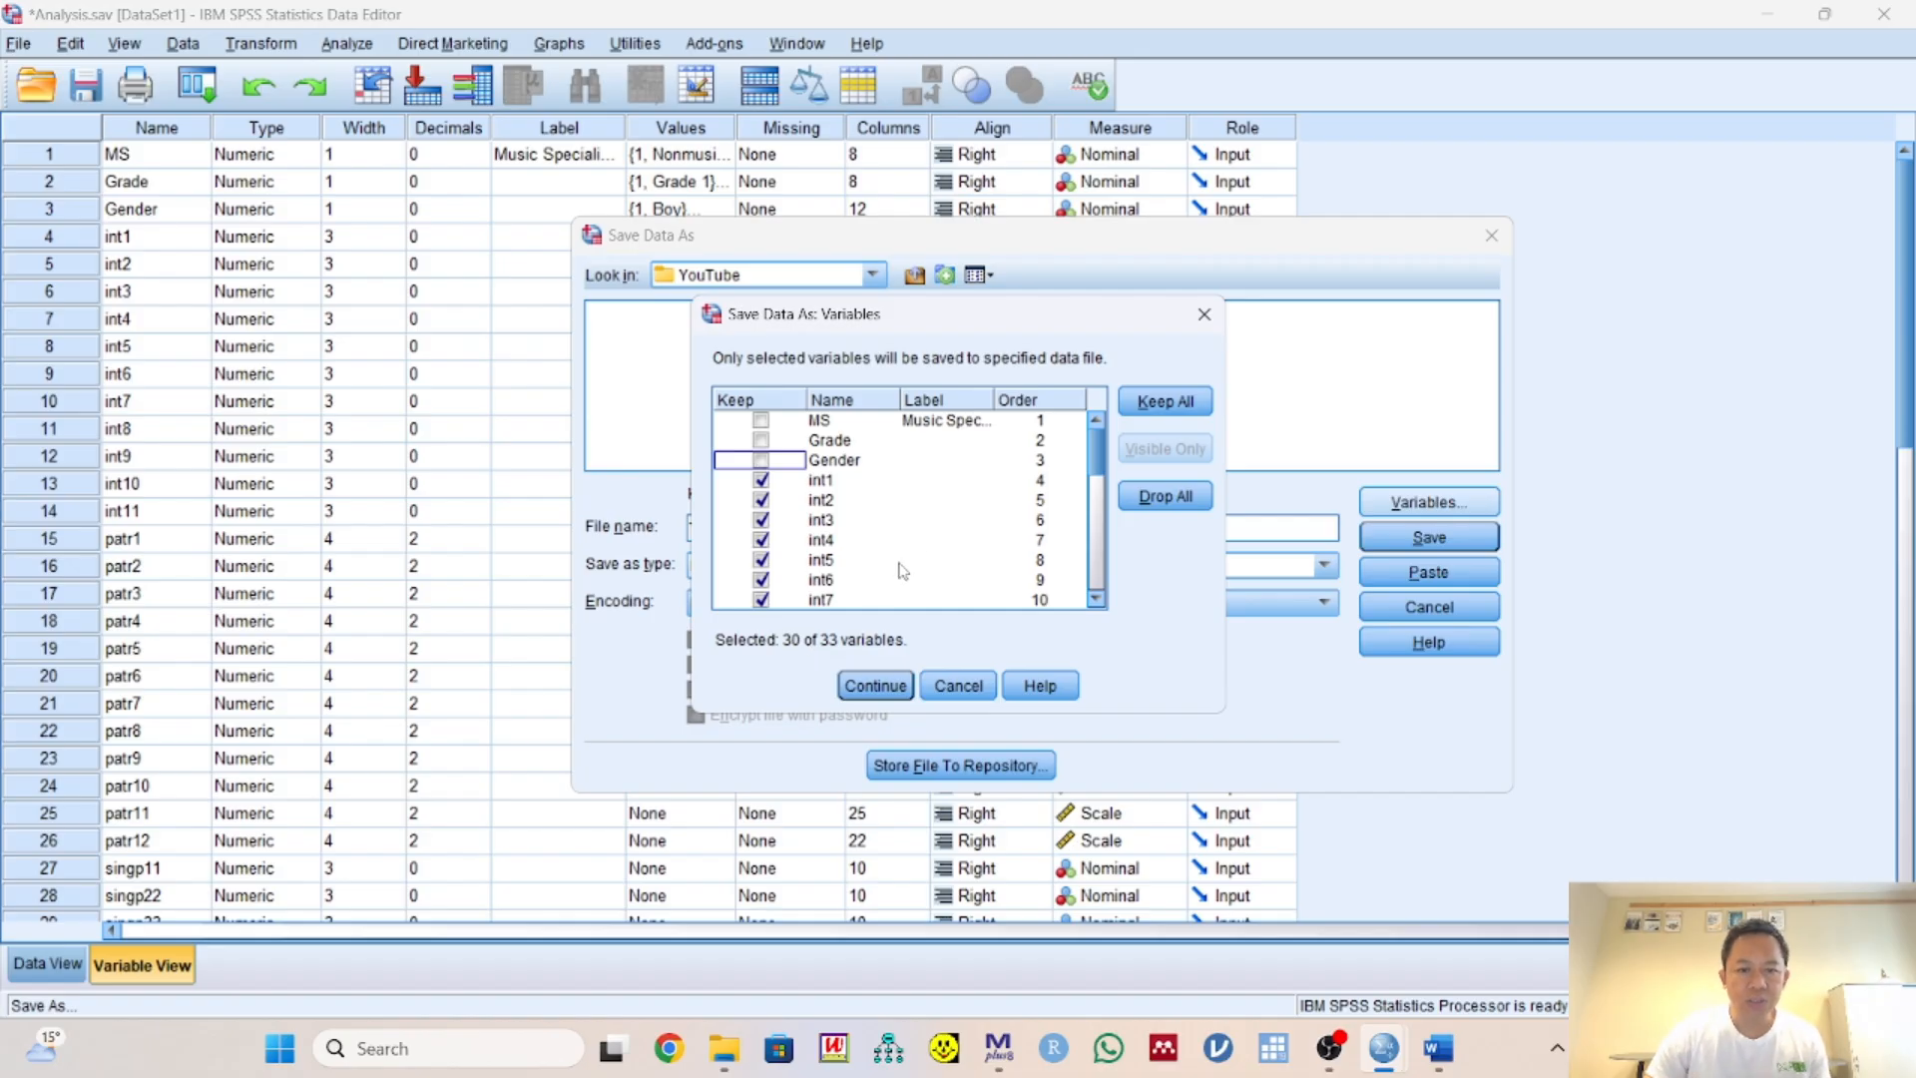
scroll(902, 570, "down", 8)
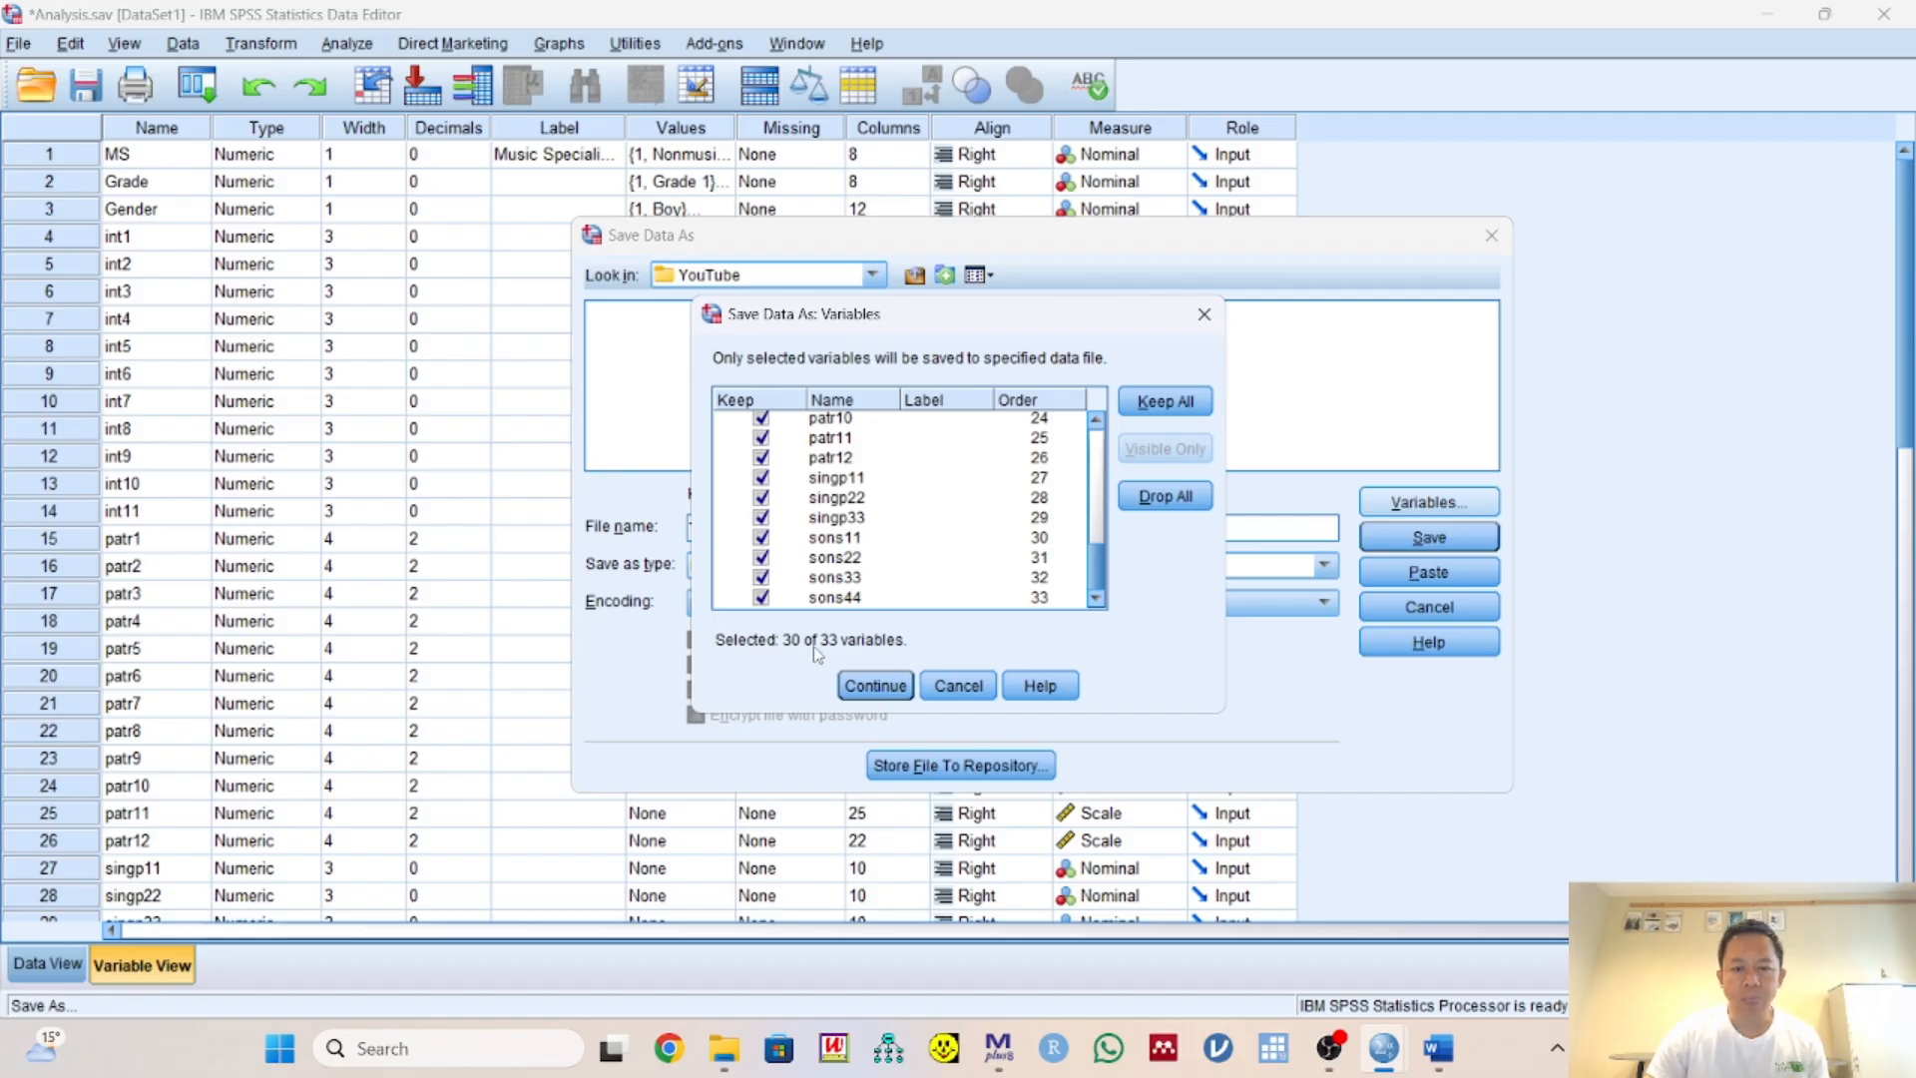
left_click(876, 685)
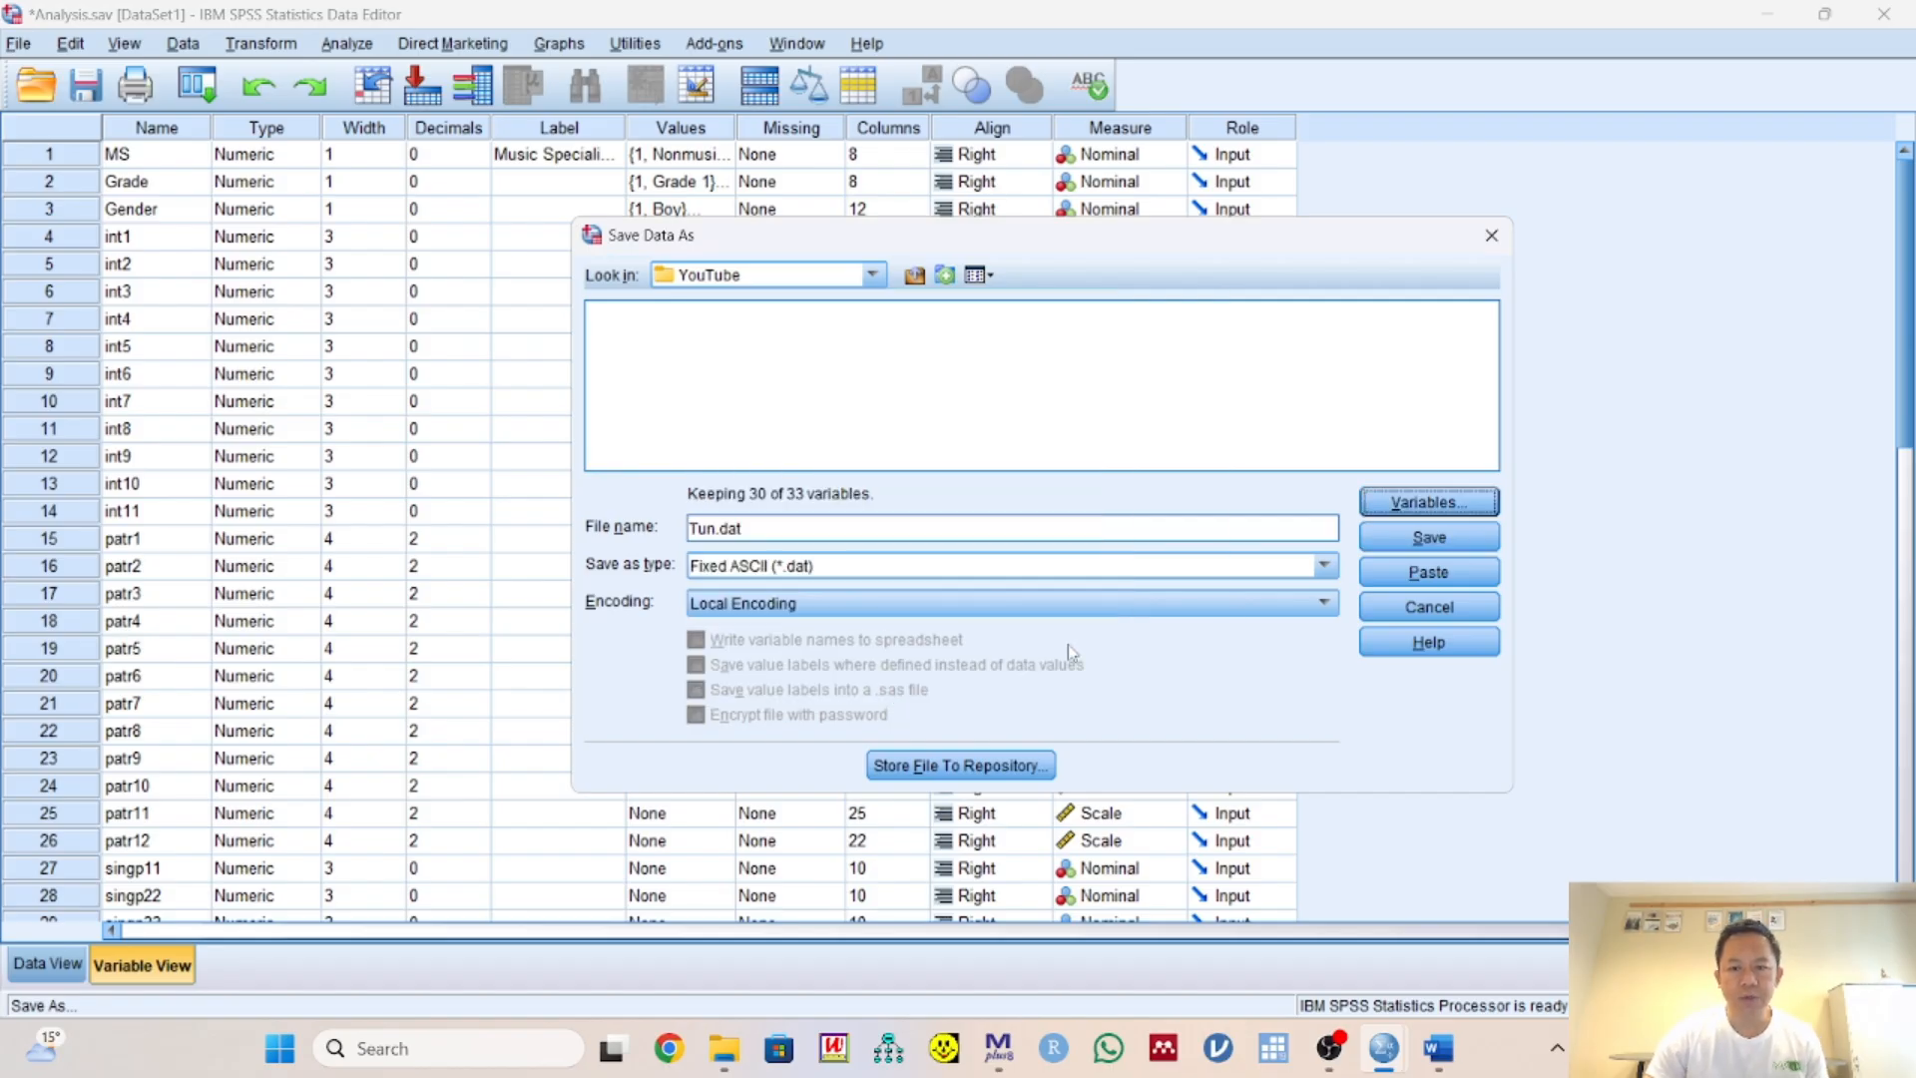
left_click(1422, 539)
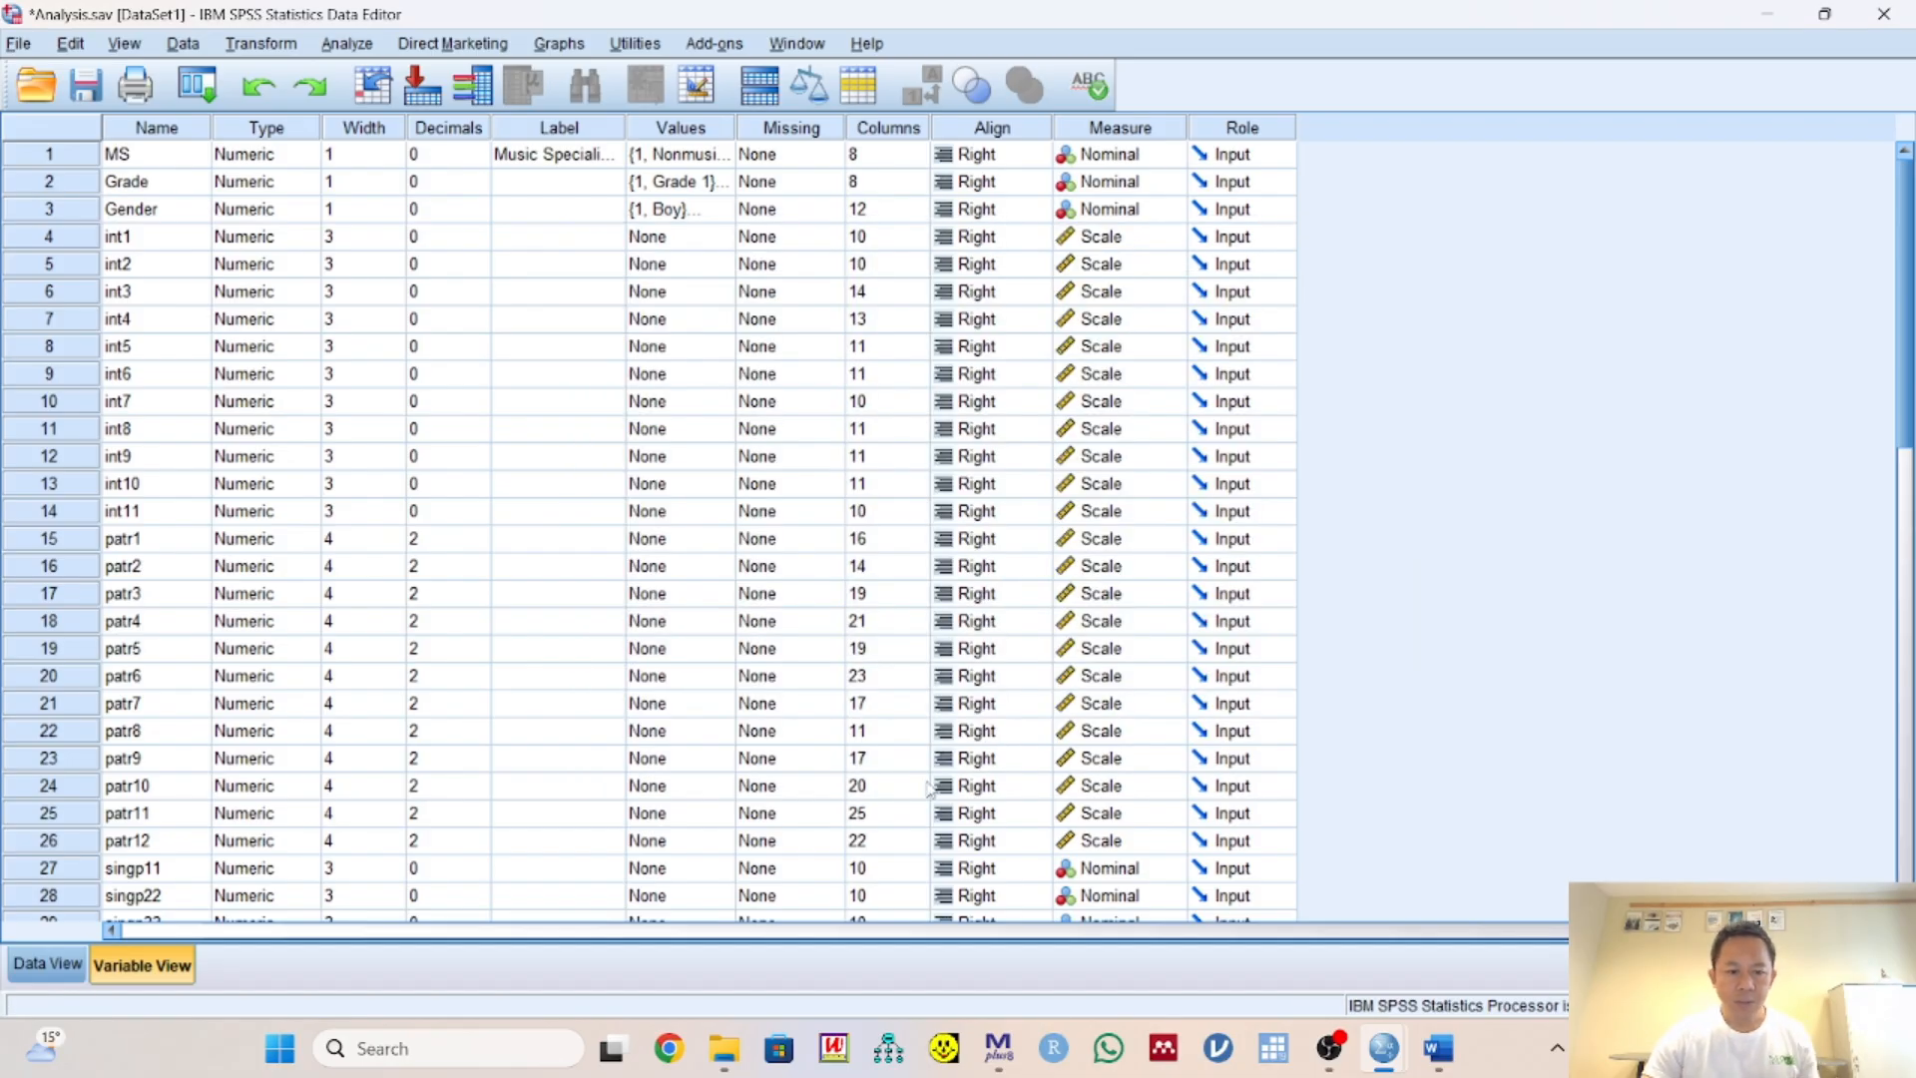
Open the exported .dat file from the YouTube folder in File Explorer to inspect its data, and close it
mouse_move(727, 1053)
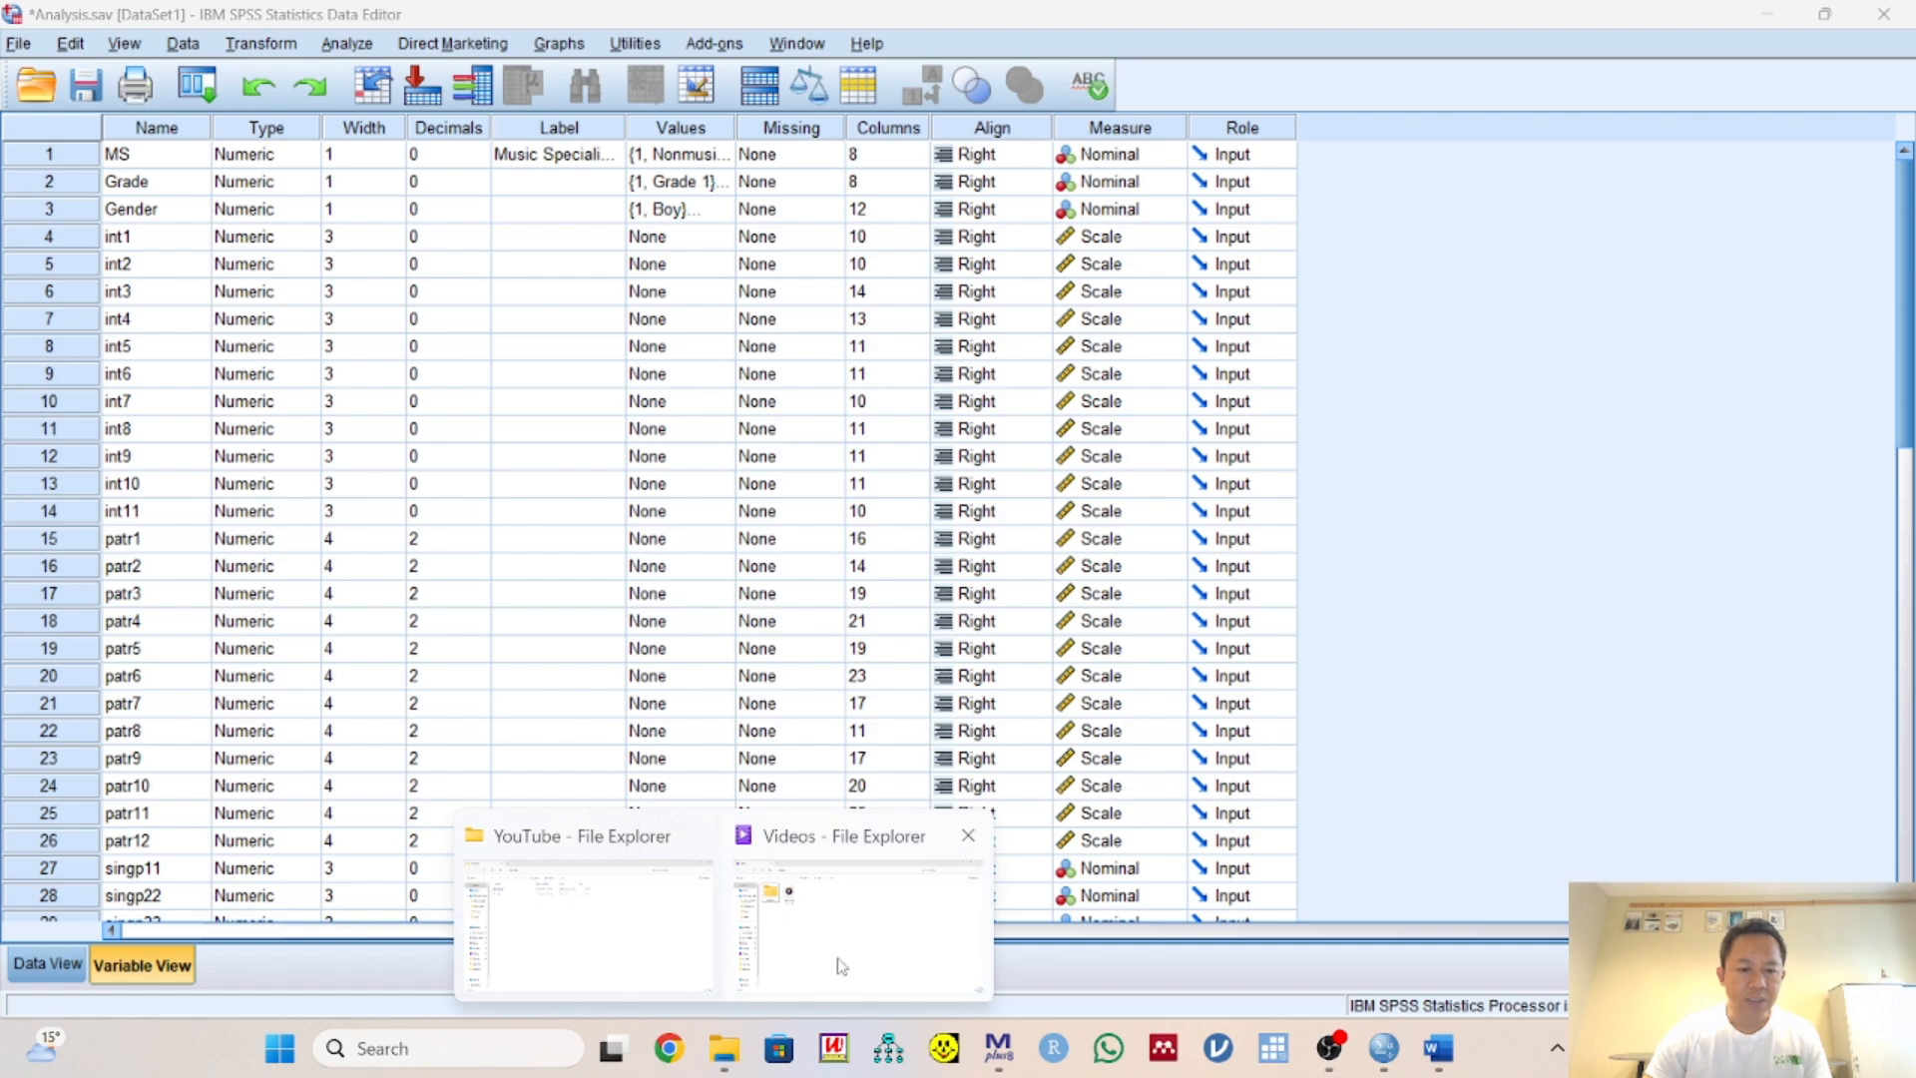
left_click(641, 936)
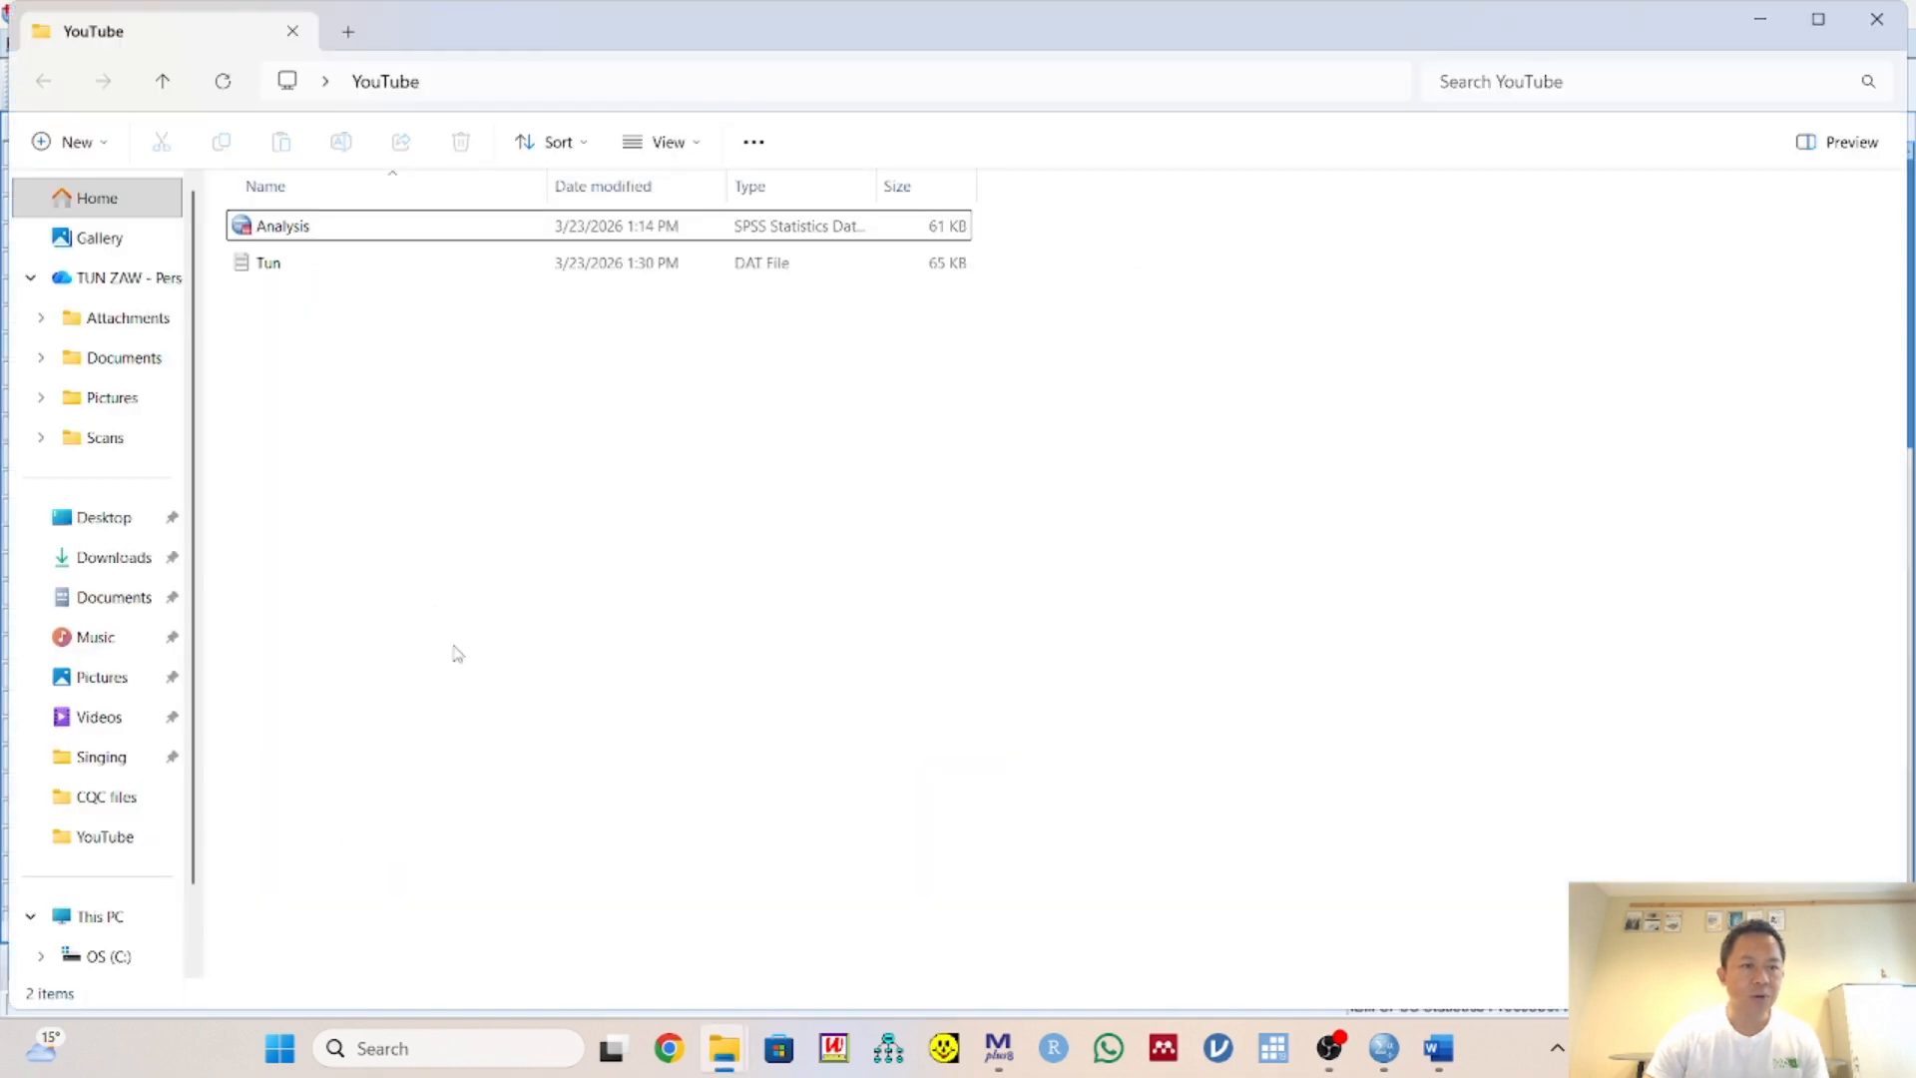
left_click(317, 273)
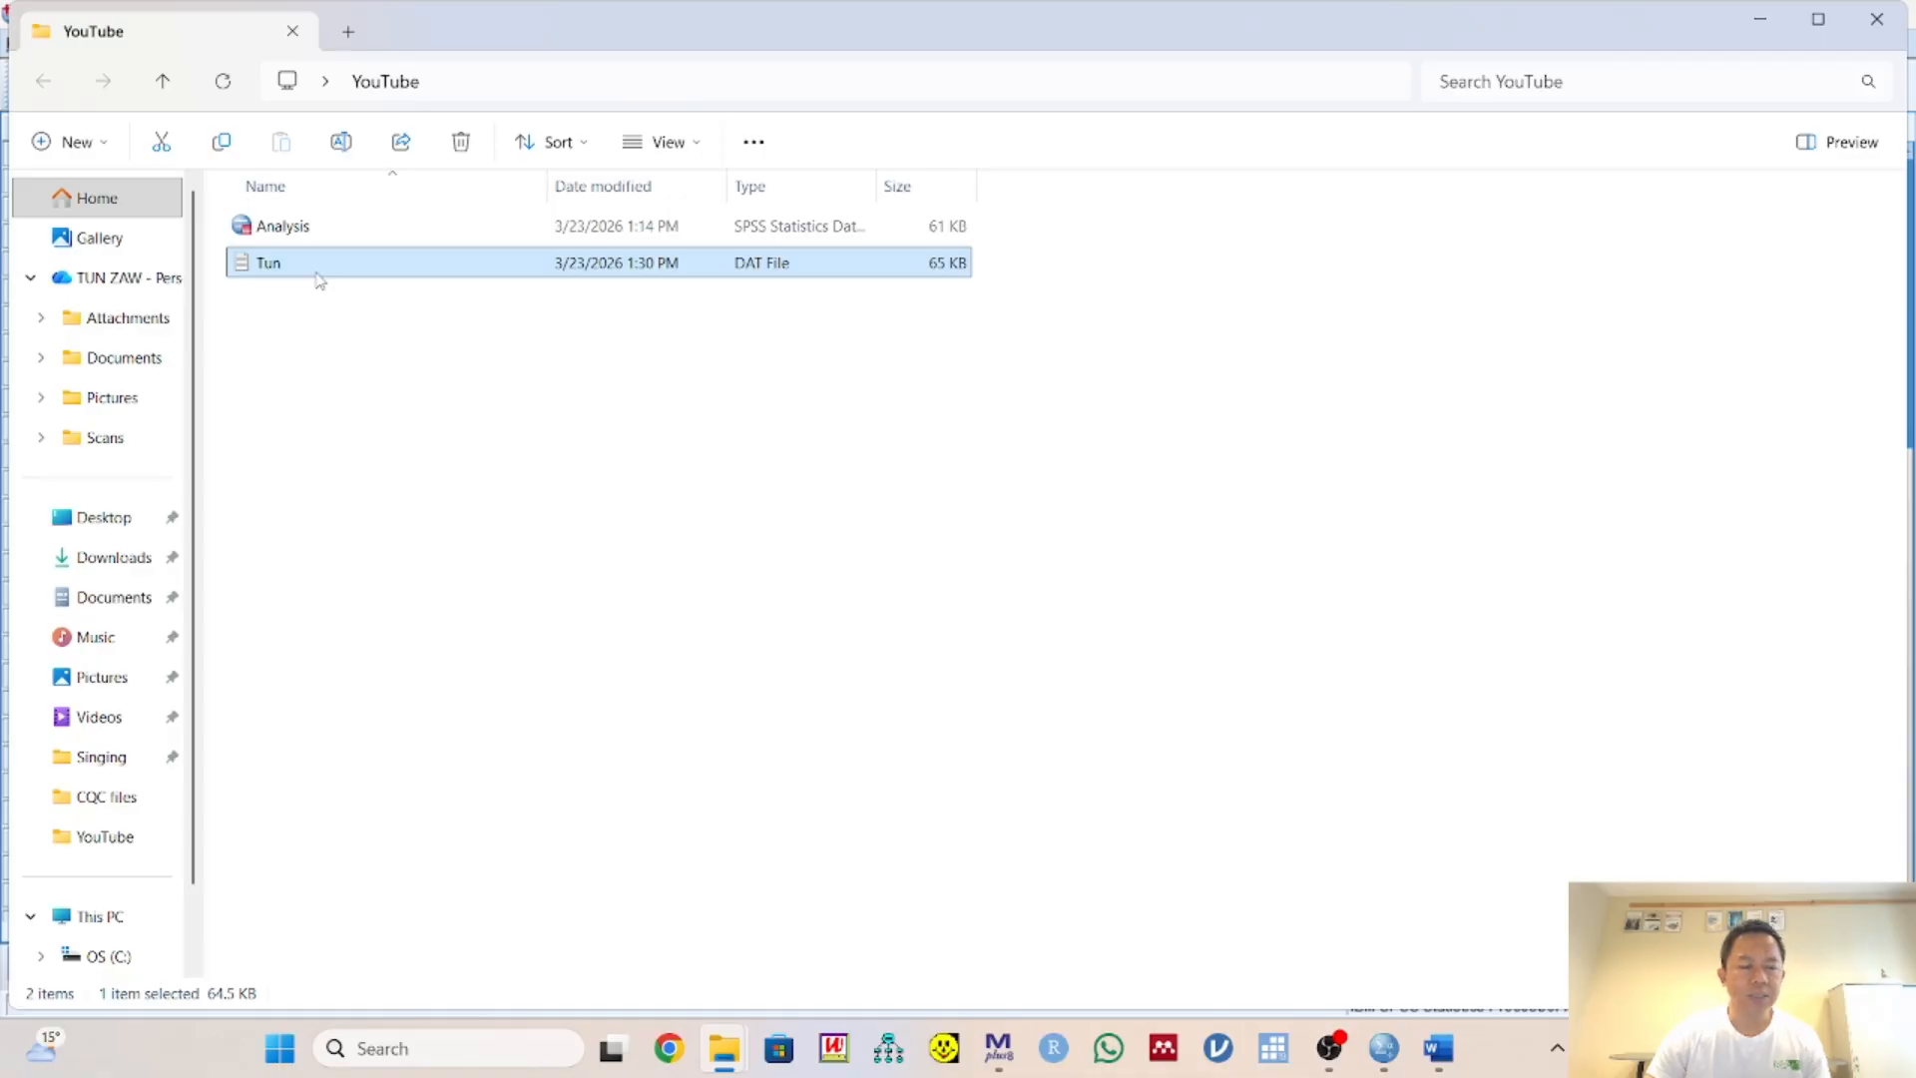
double_click(317, 273)
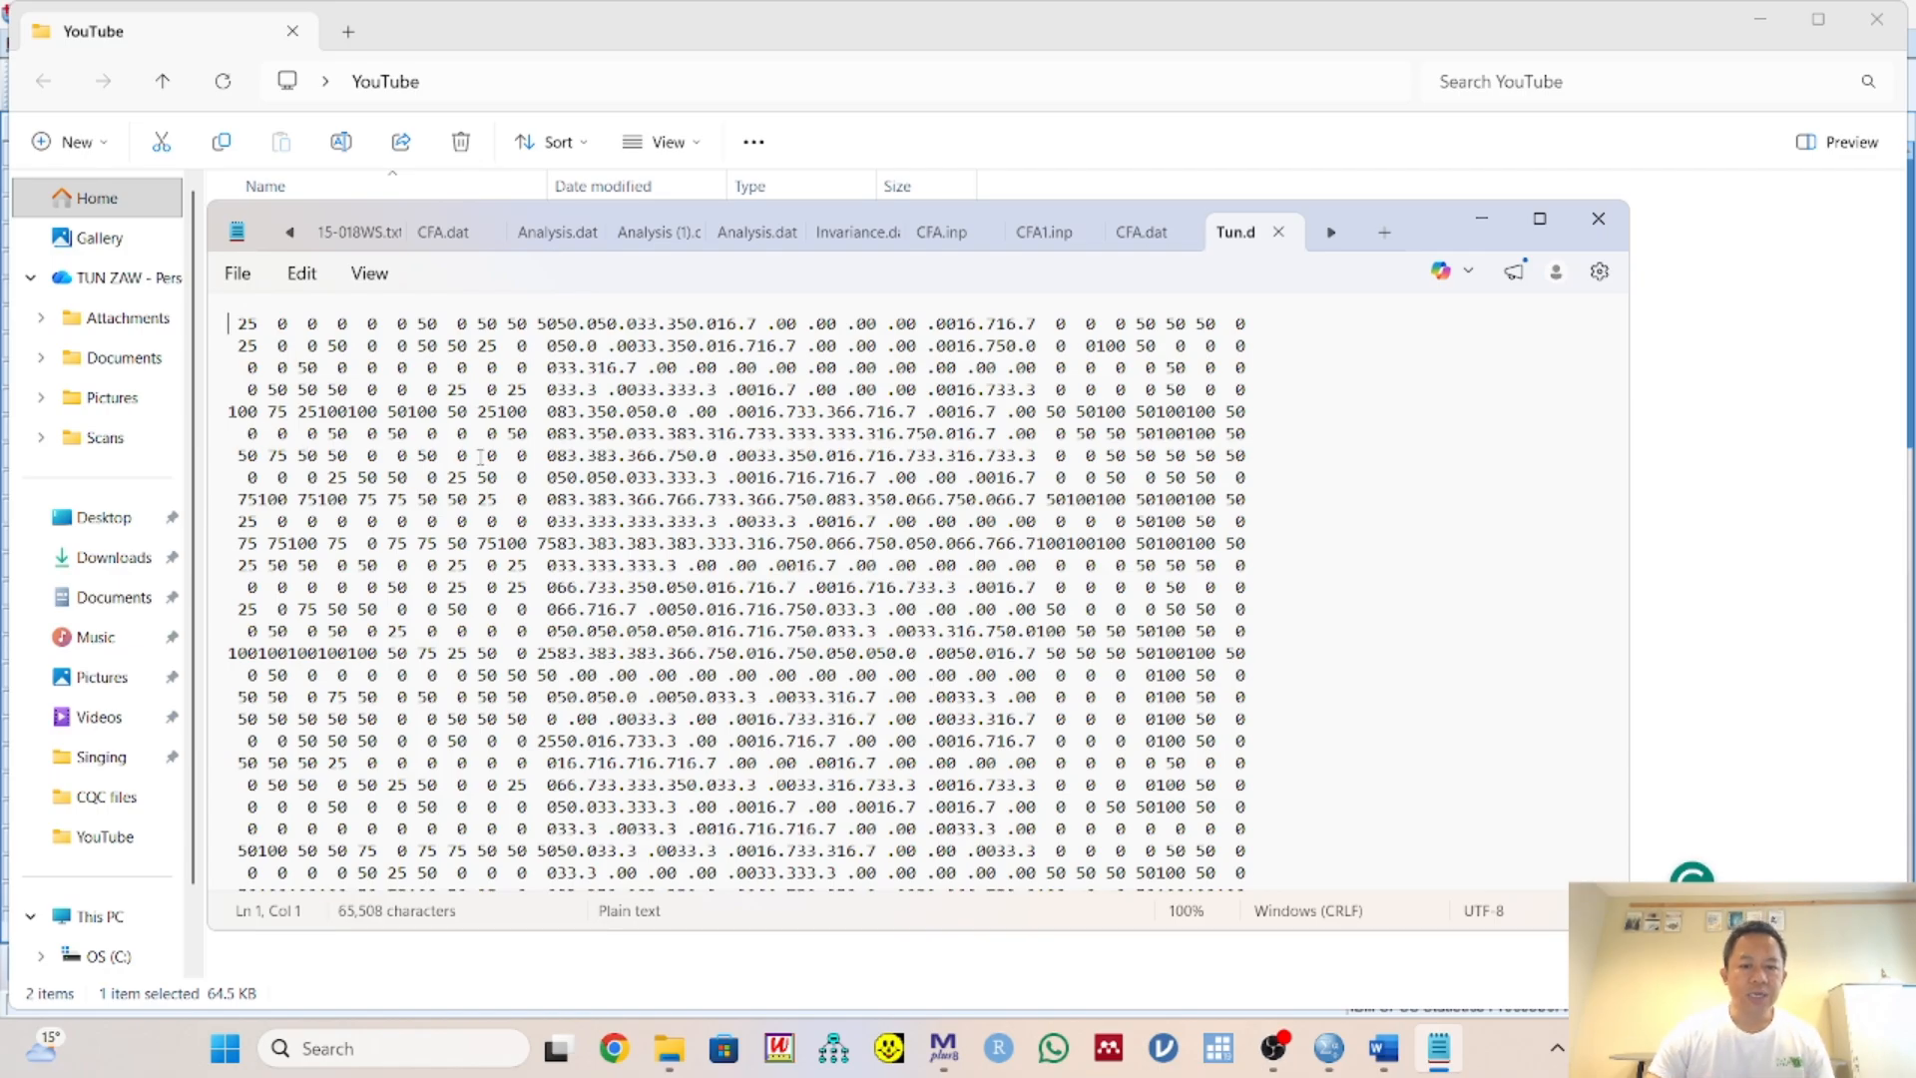
left_click(1598, 218)
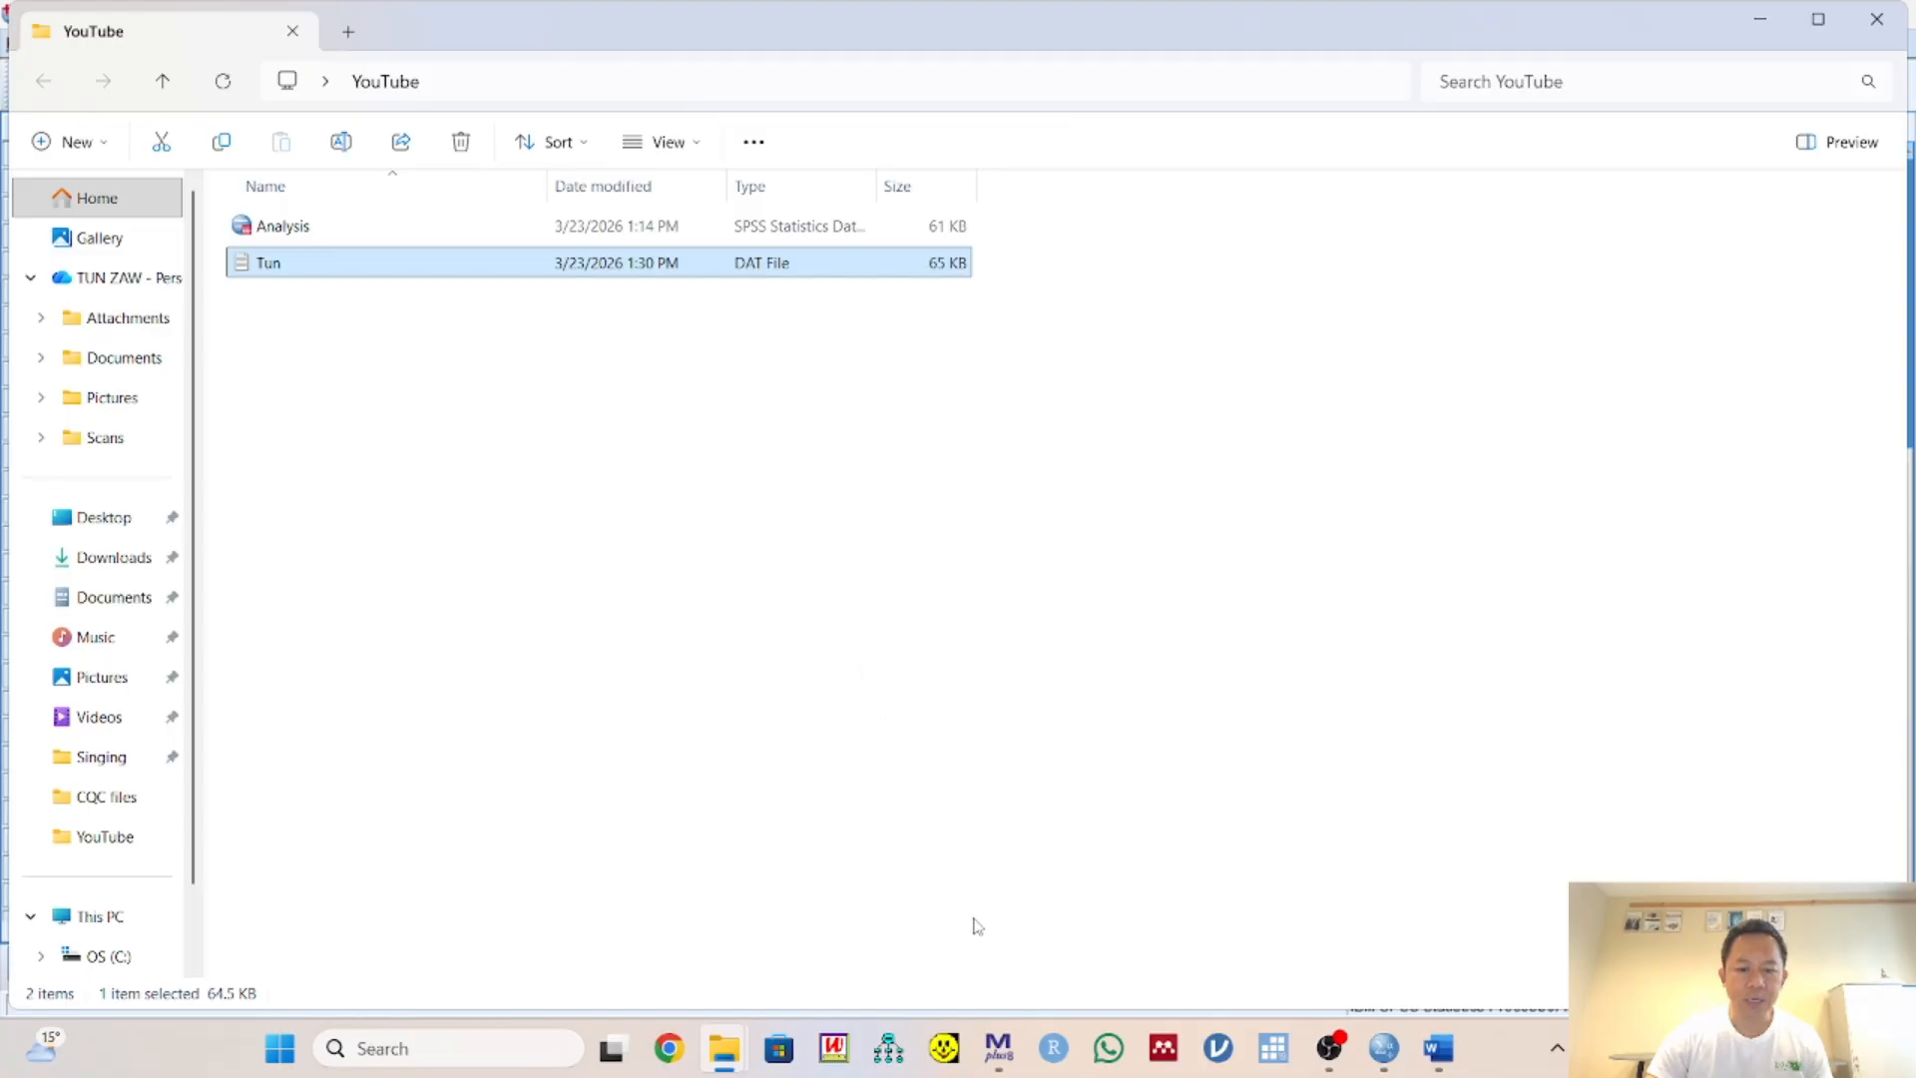
Switch to Mplus and open the CFA input file from the desktop's Singing folder
left_click(998, 1050)
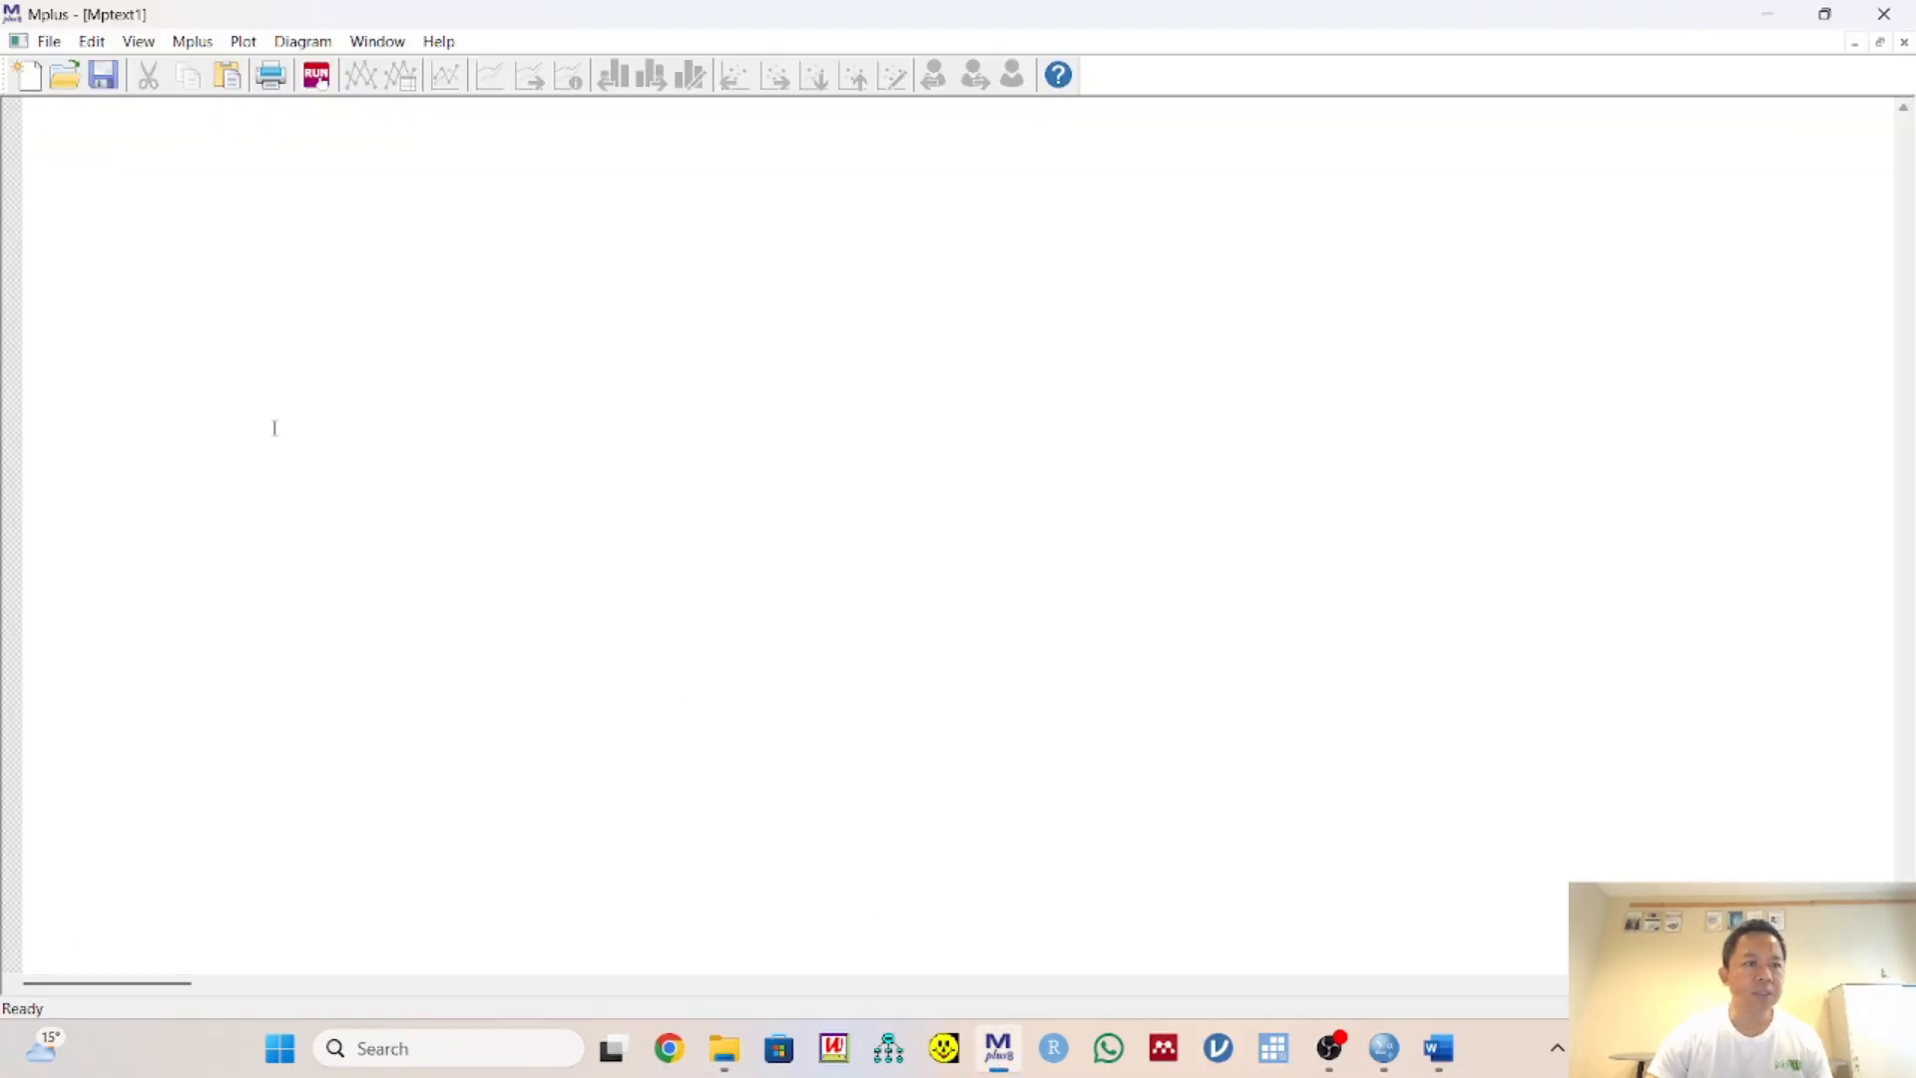
left_click(52, 42)
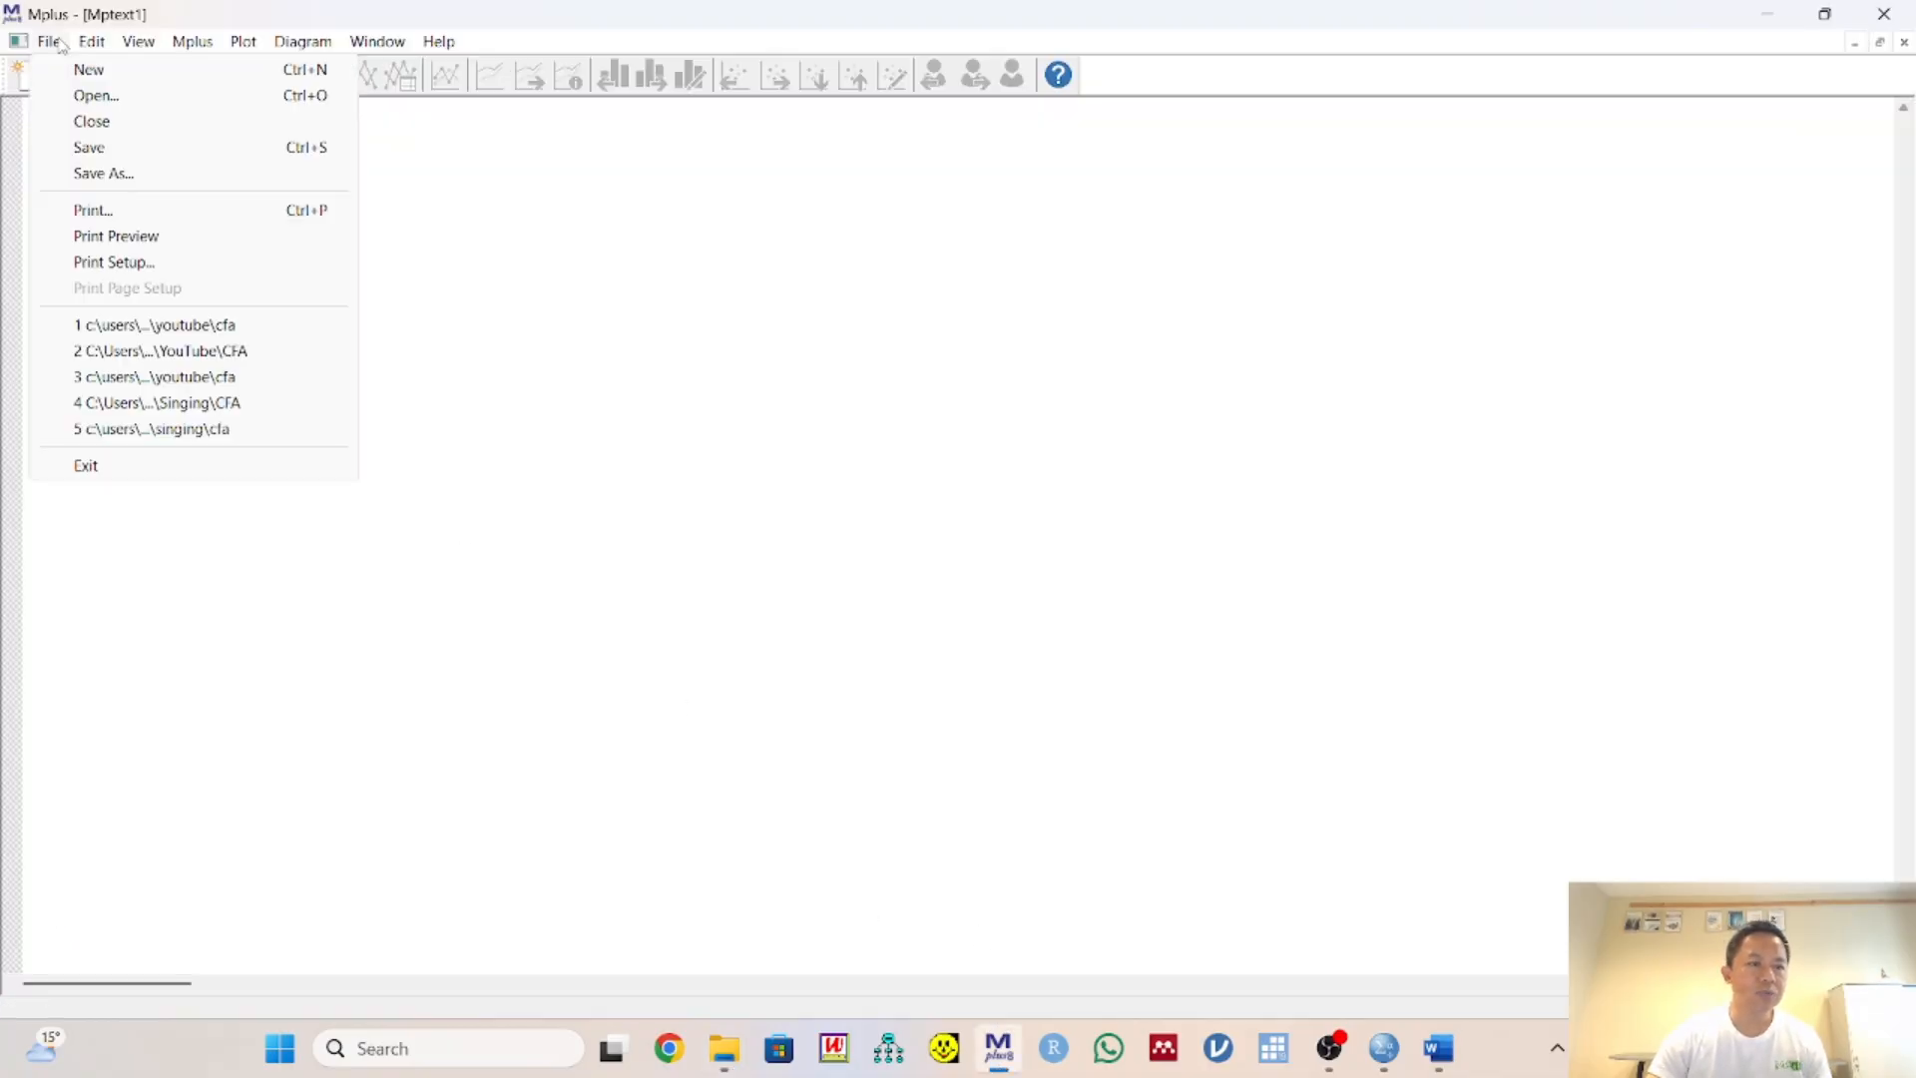
left_click(63, 96)
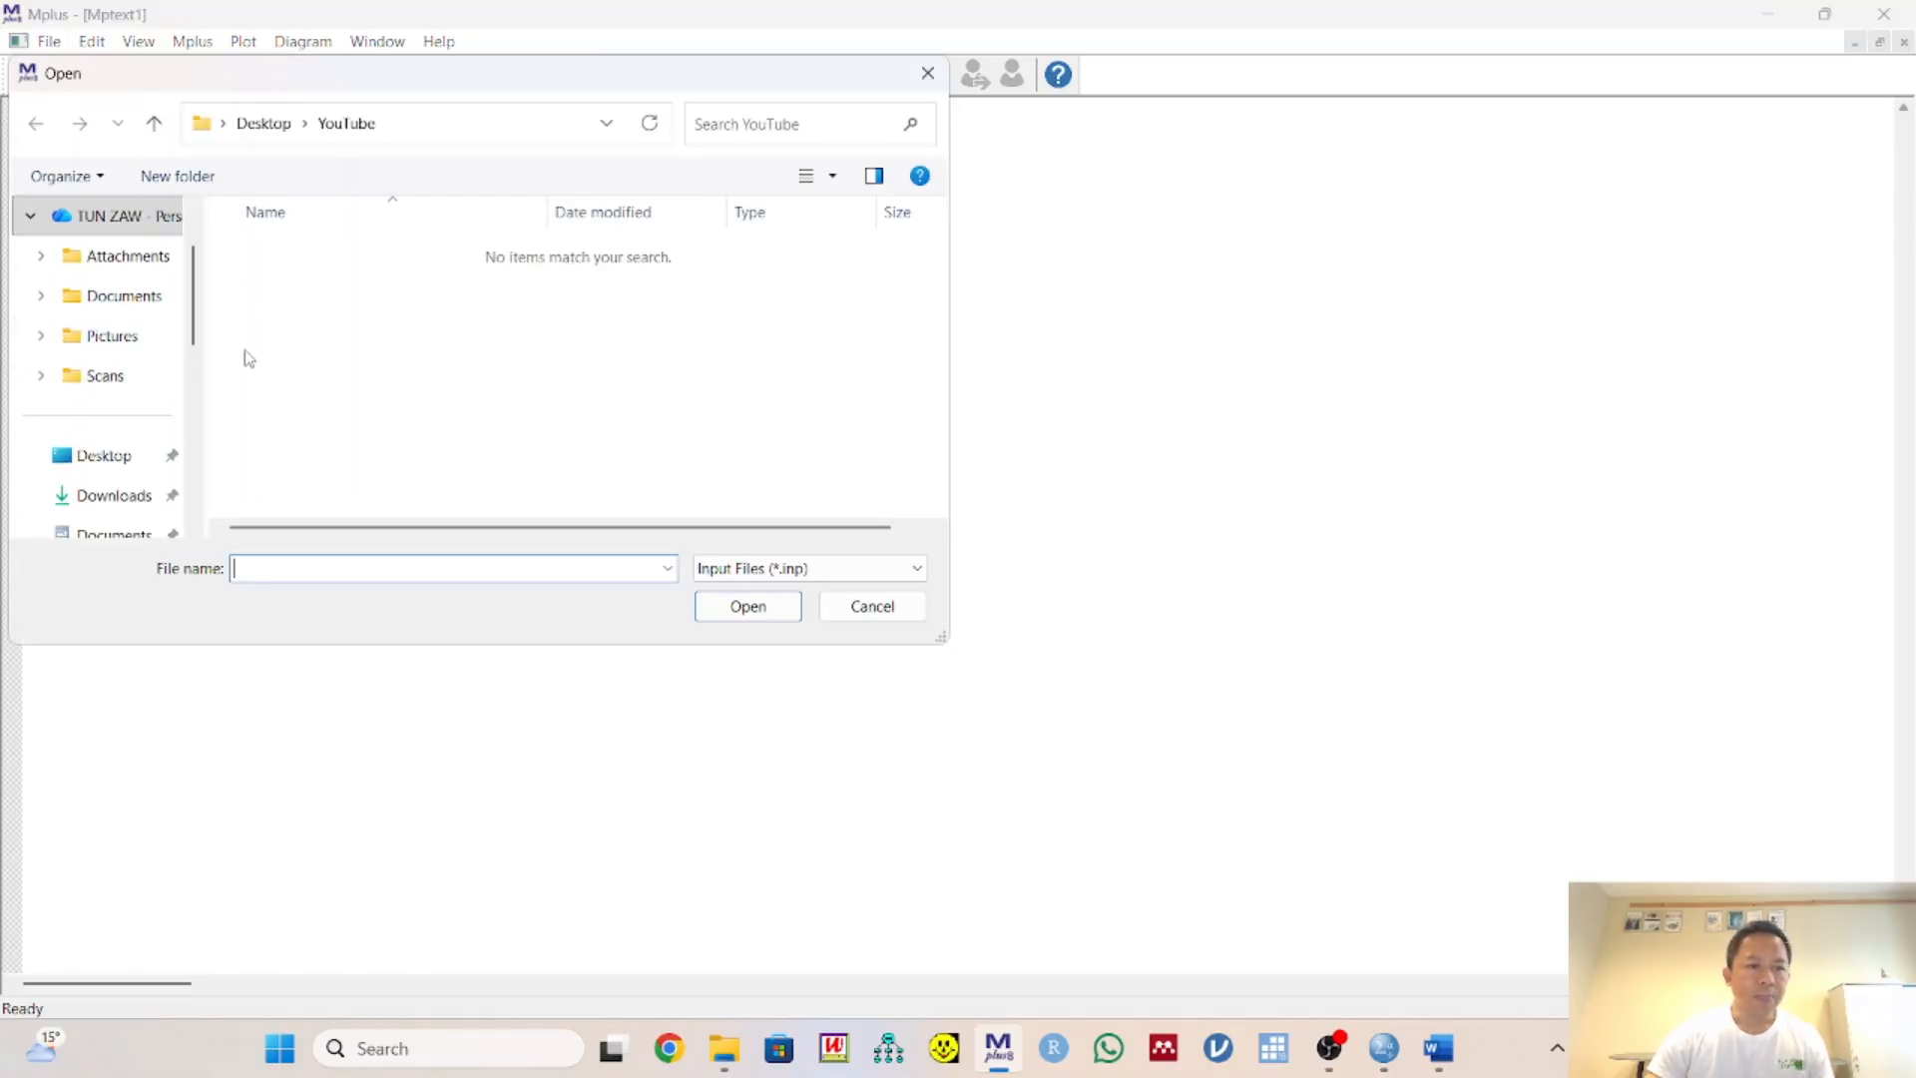
left_click(98, 467)
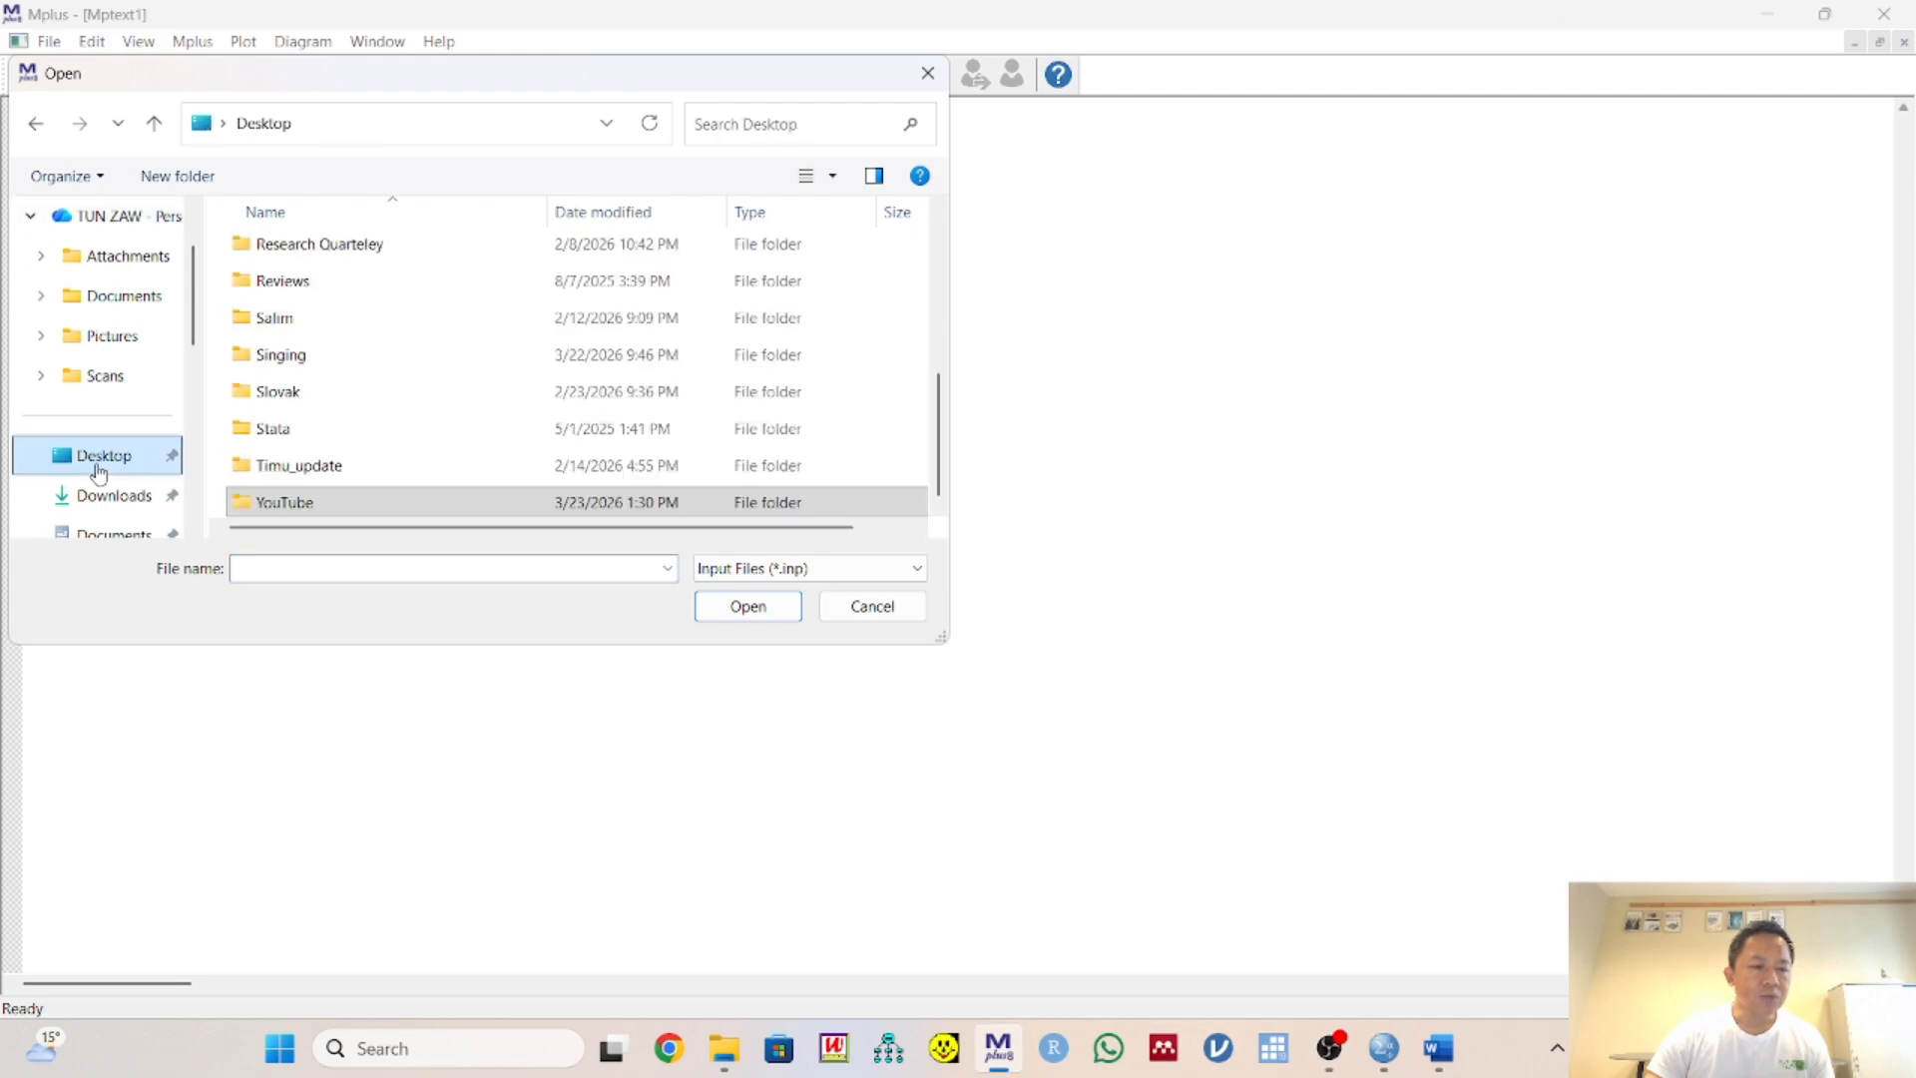
left_click(329, 357)
double_click(329, 356)
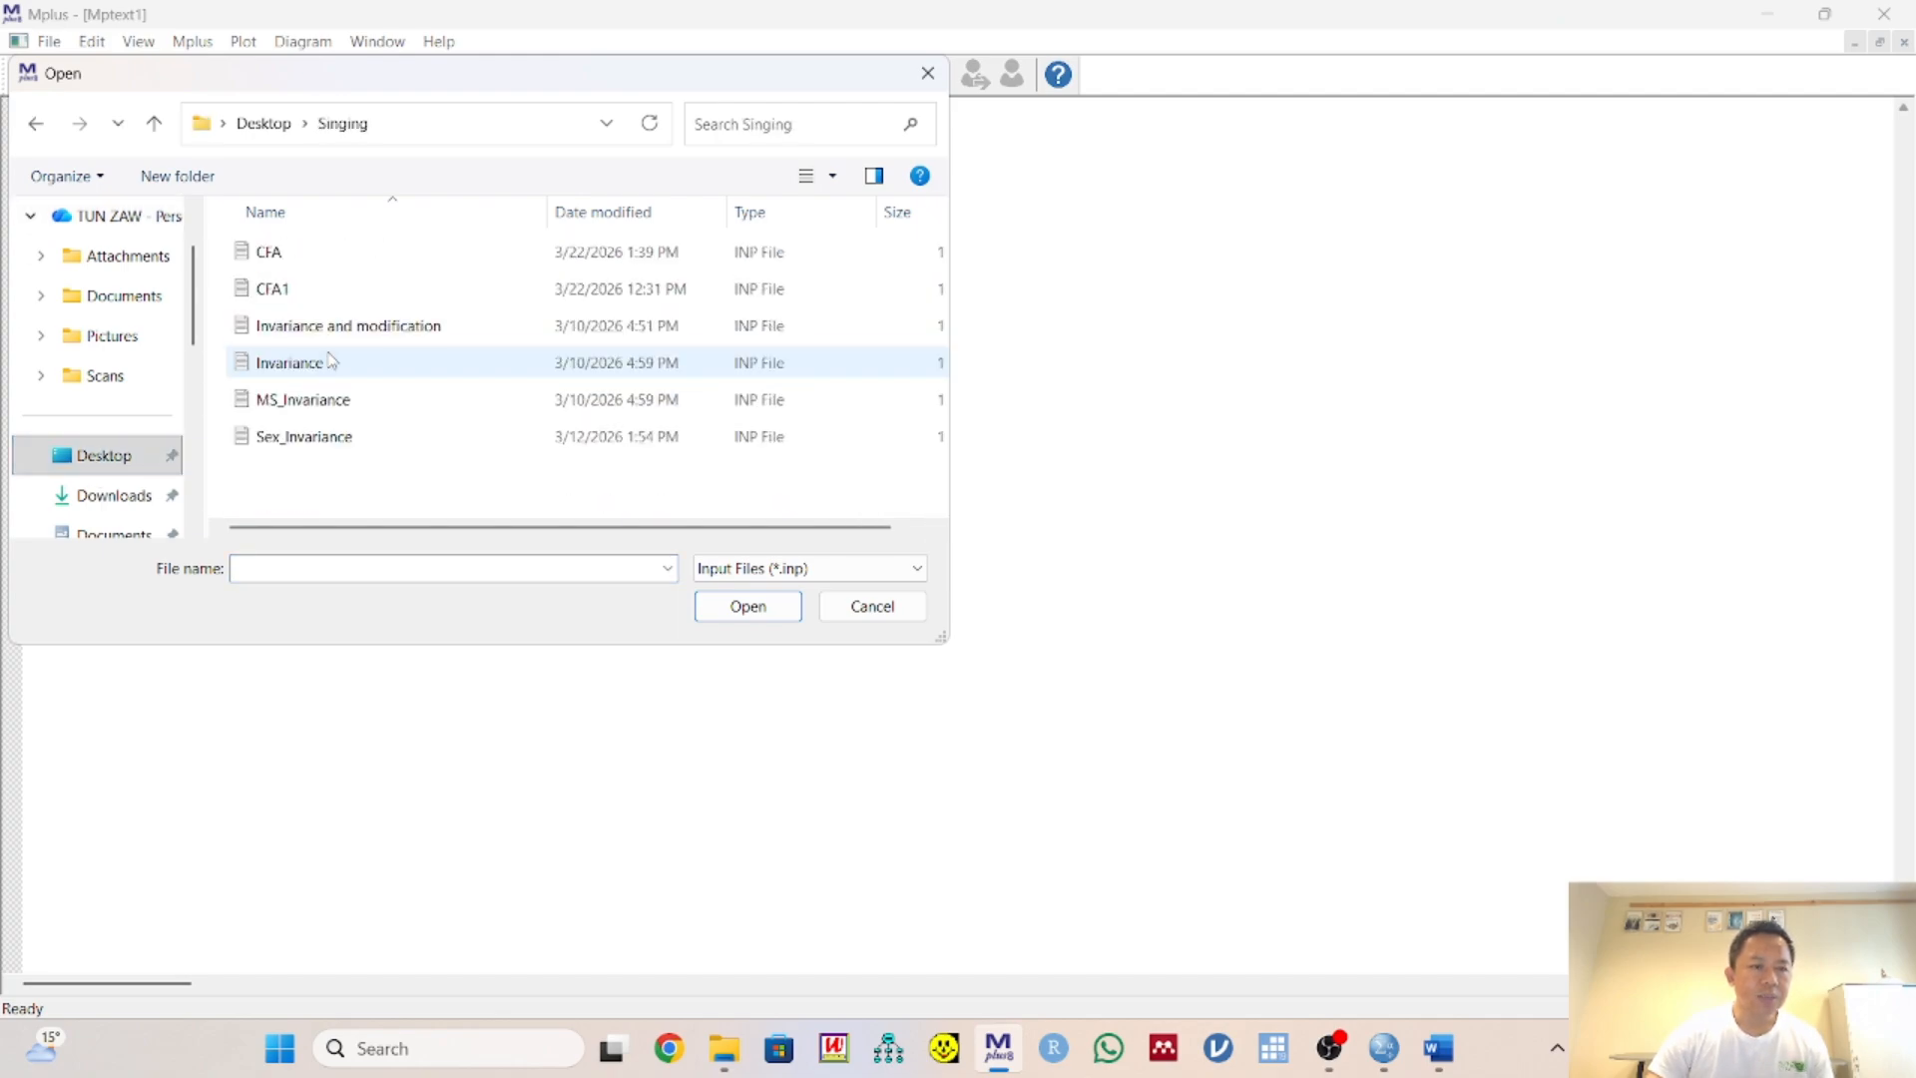
left_click(325, 287)
left_click(325, 253)
double_click(329, 254)
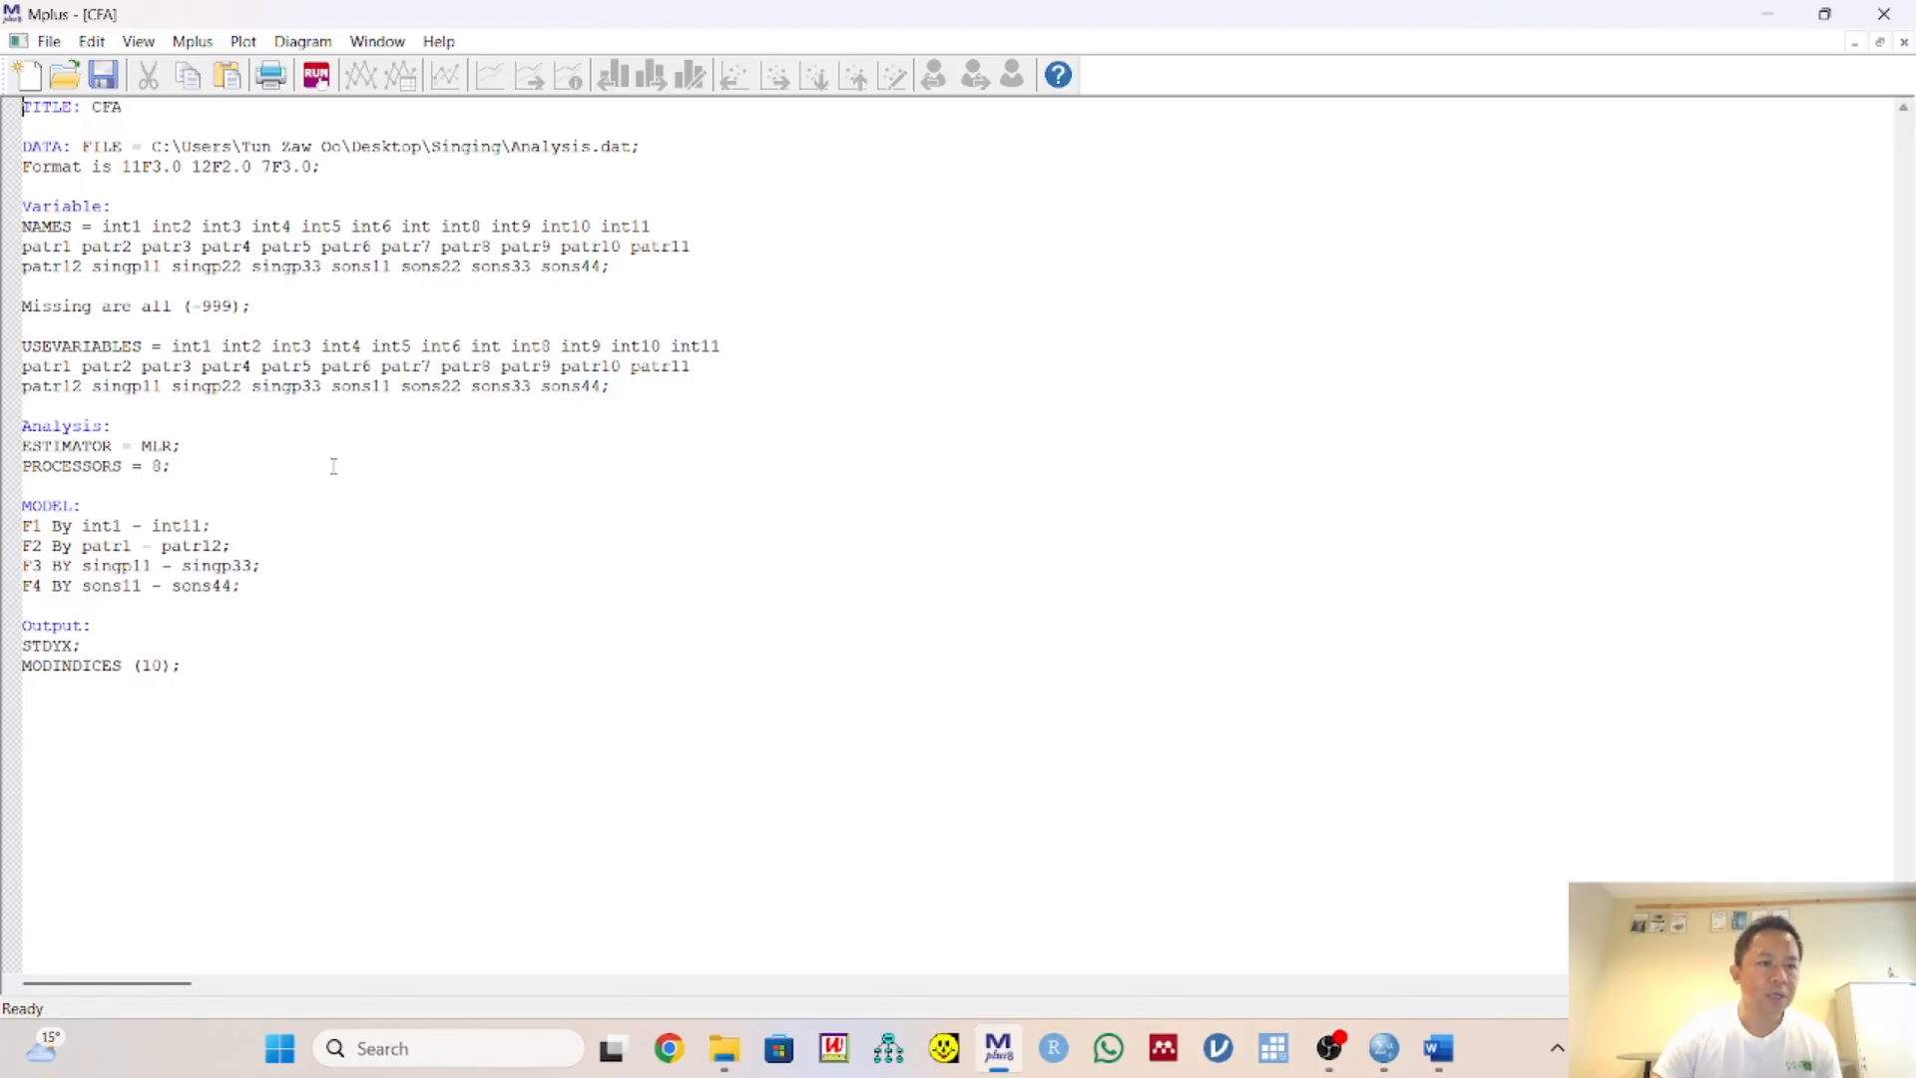
Replace the text of the TITLE line with the author's first name
left_click(133, 109)
key("BackSpace")
key("BackSpace")
key("BackSpace")
type("T")
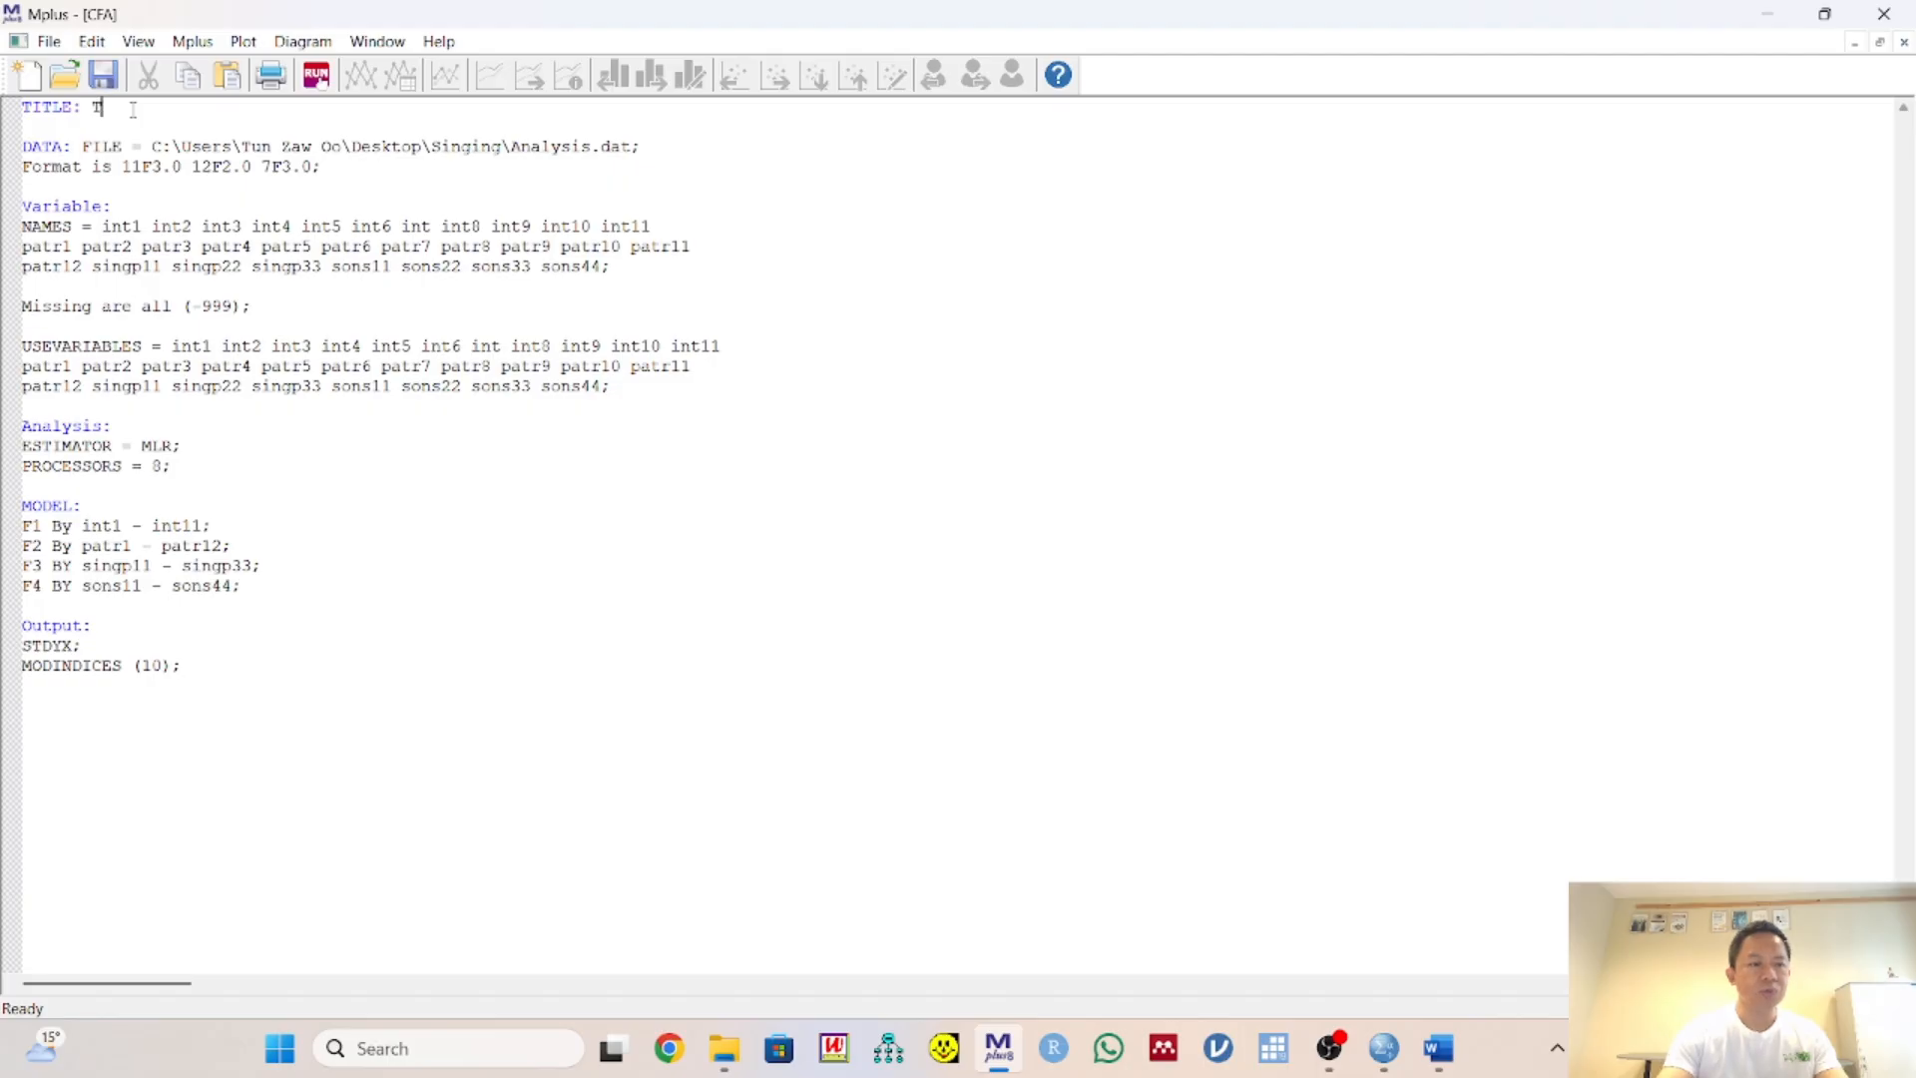
type("un")
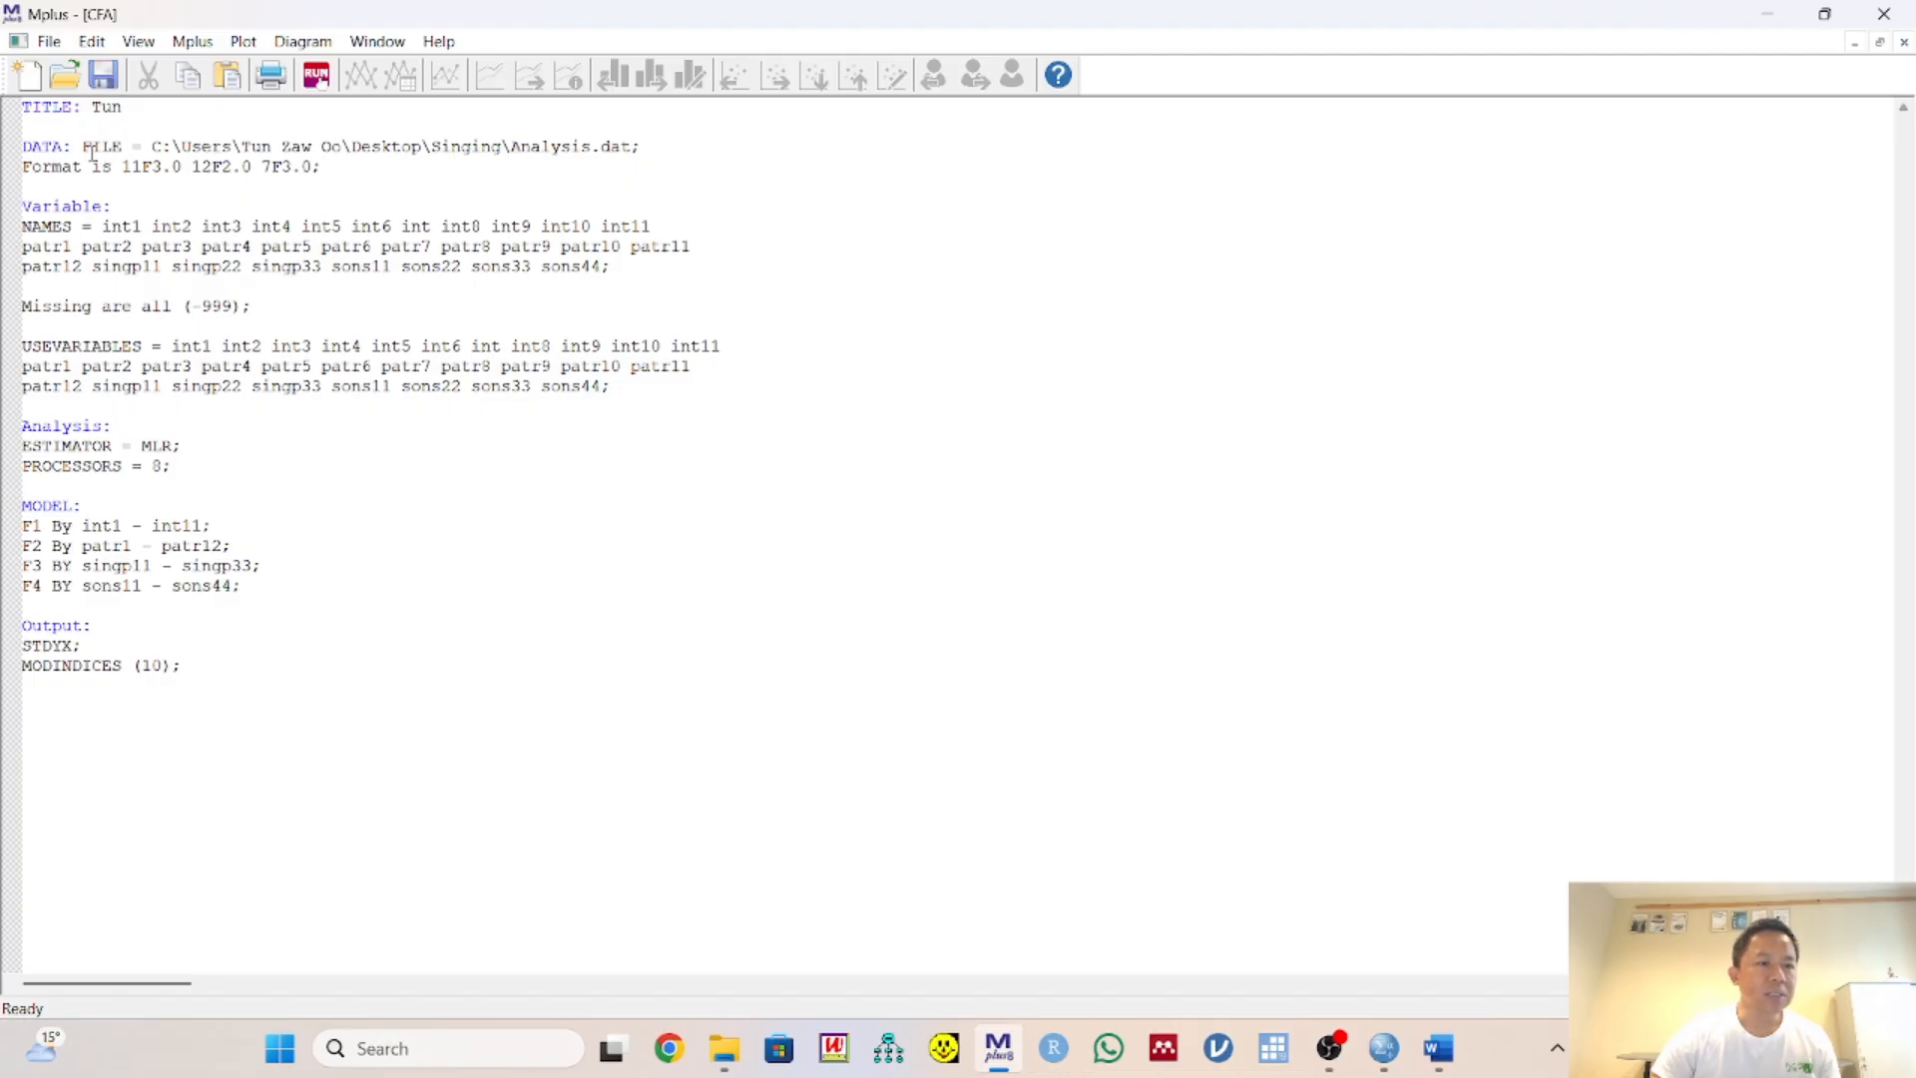
Copy the full path of the desktop's YouTube folder from File Explorer for the data file reference
left_click(147, 147)
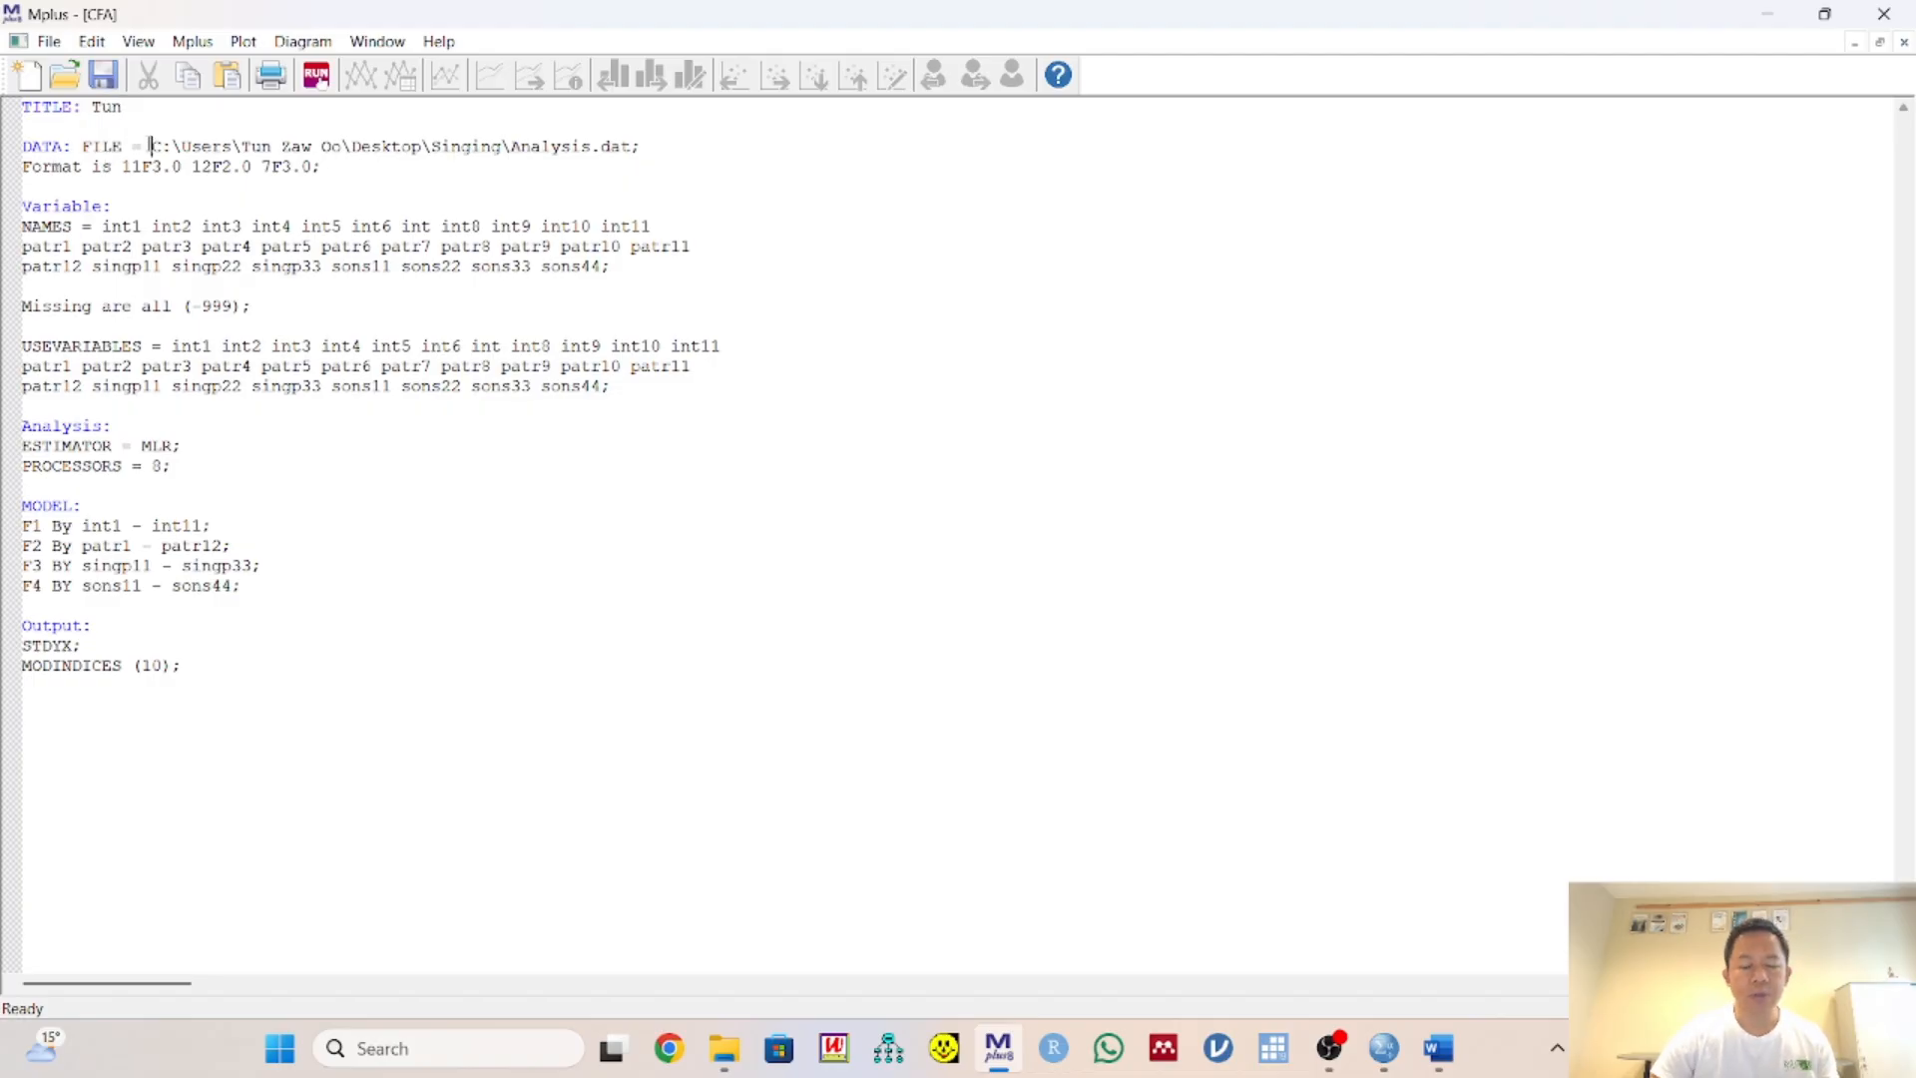
left_click(650, 150, "shift")
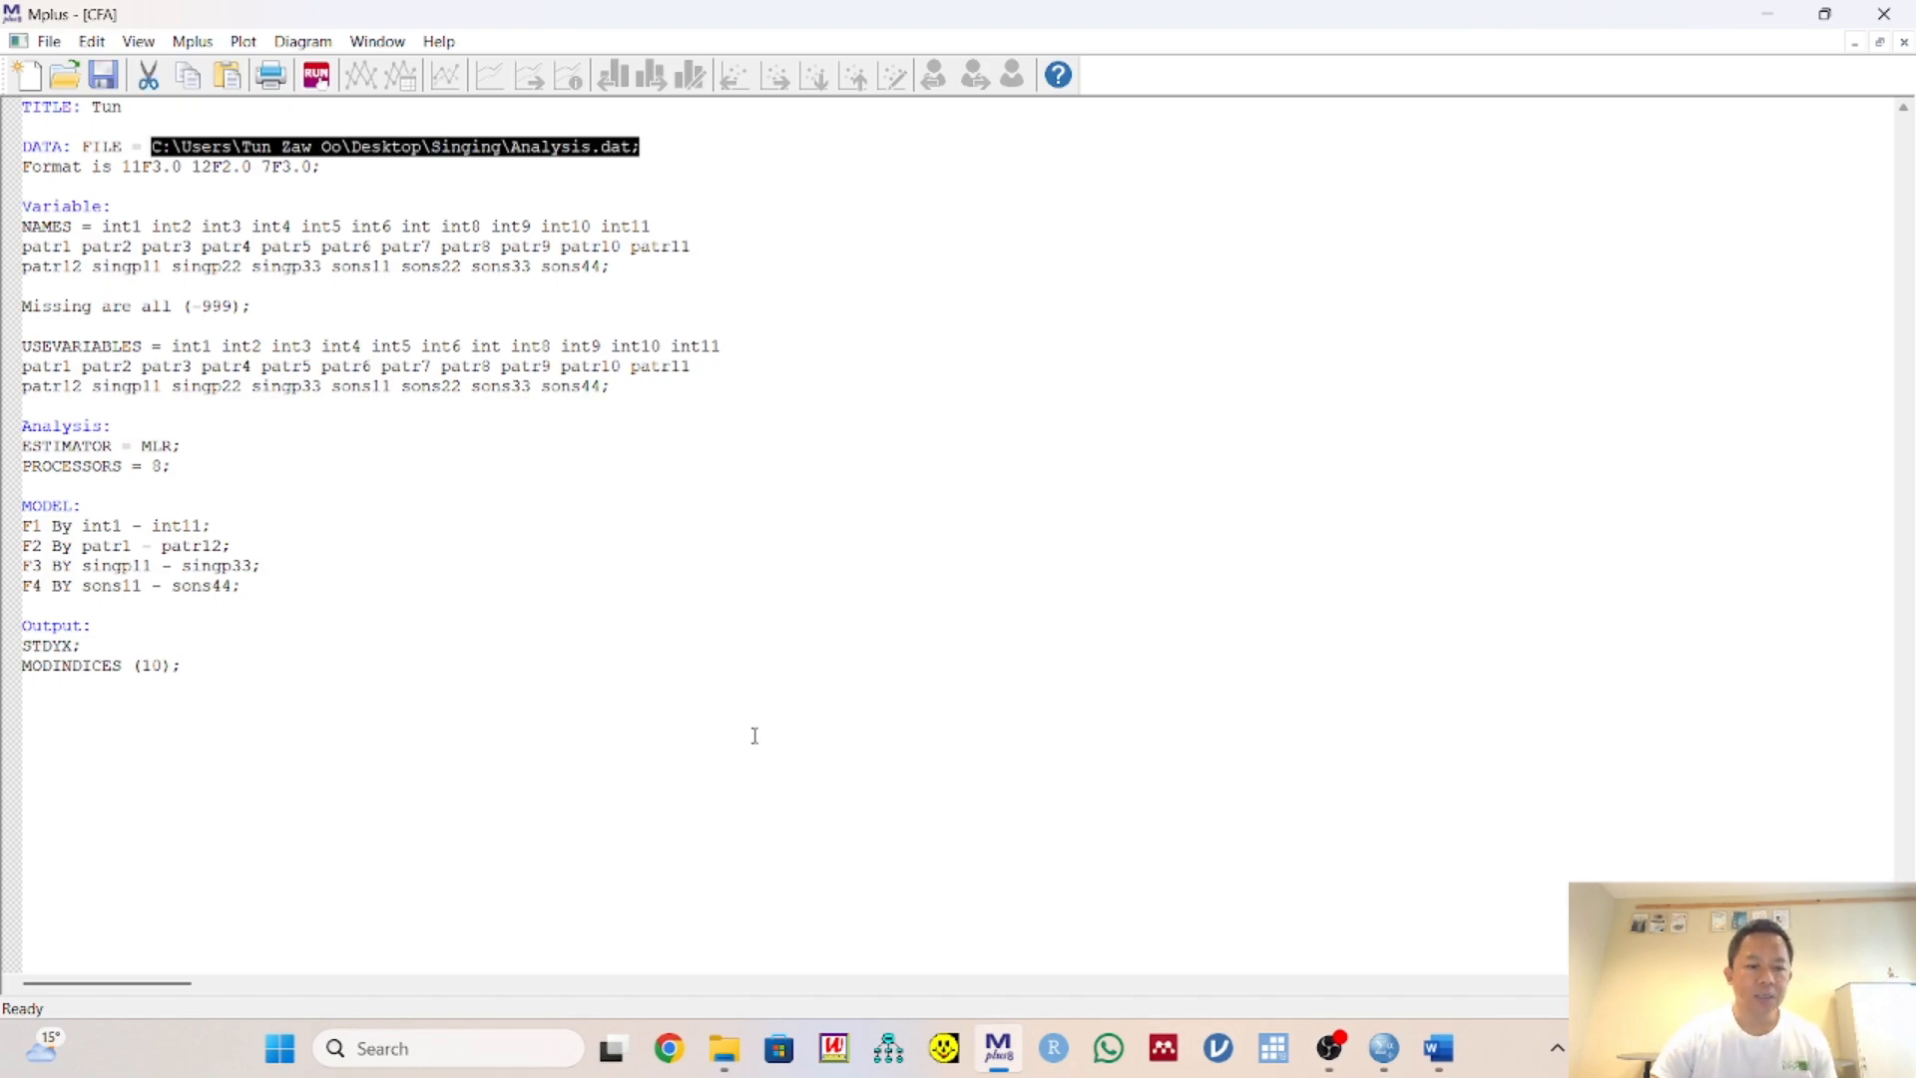
mouse_move(724, 1048)
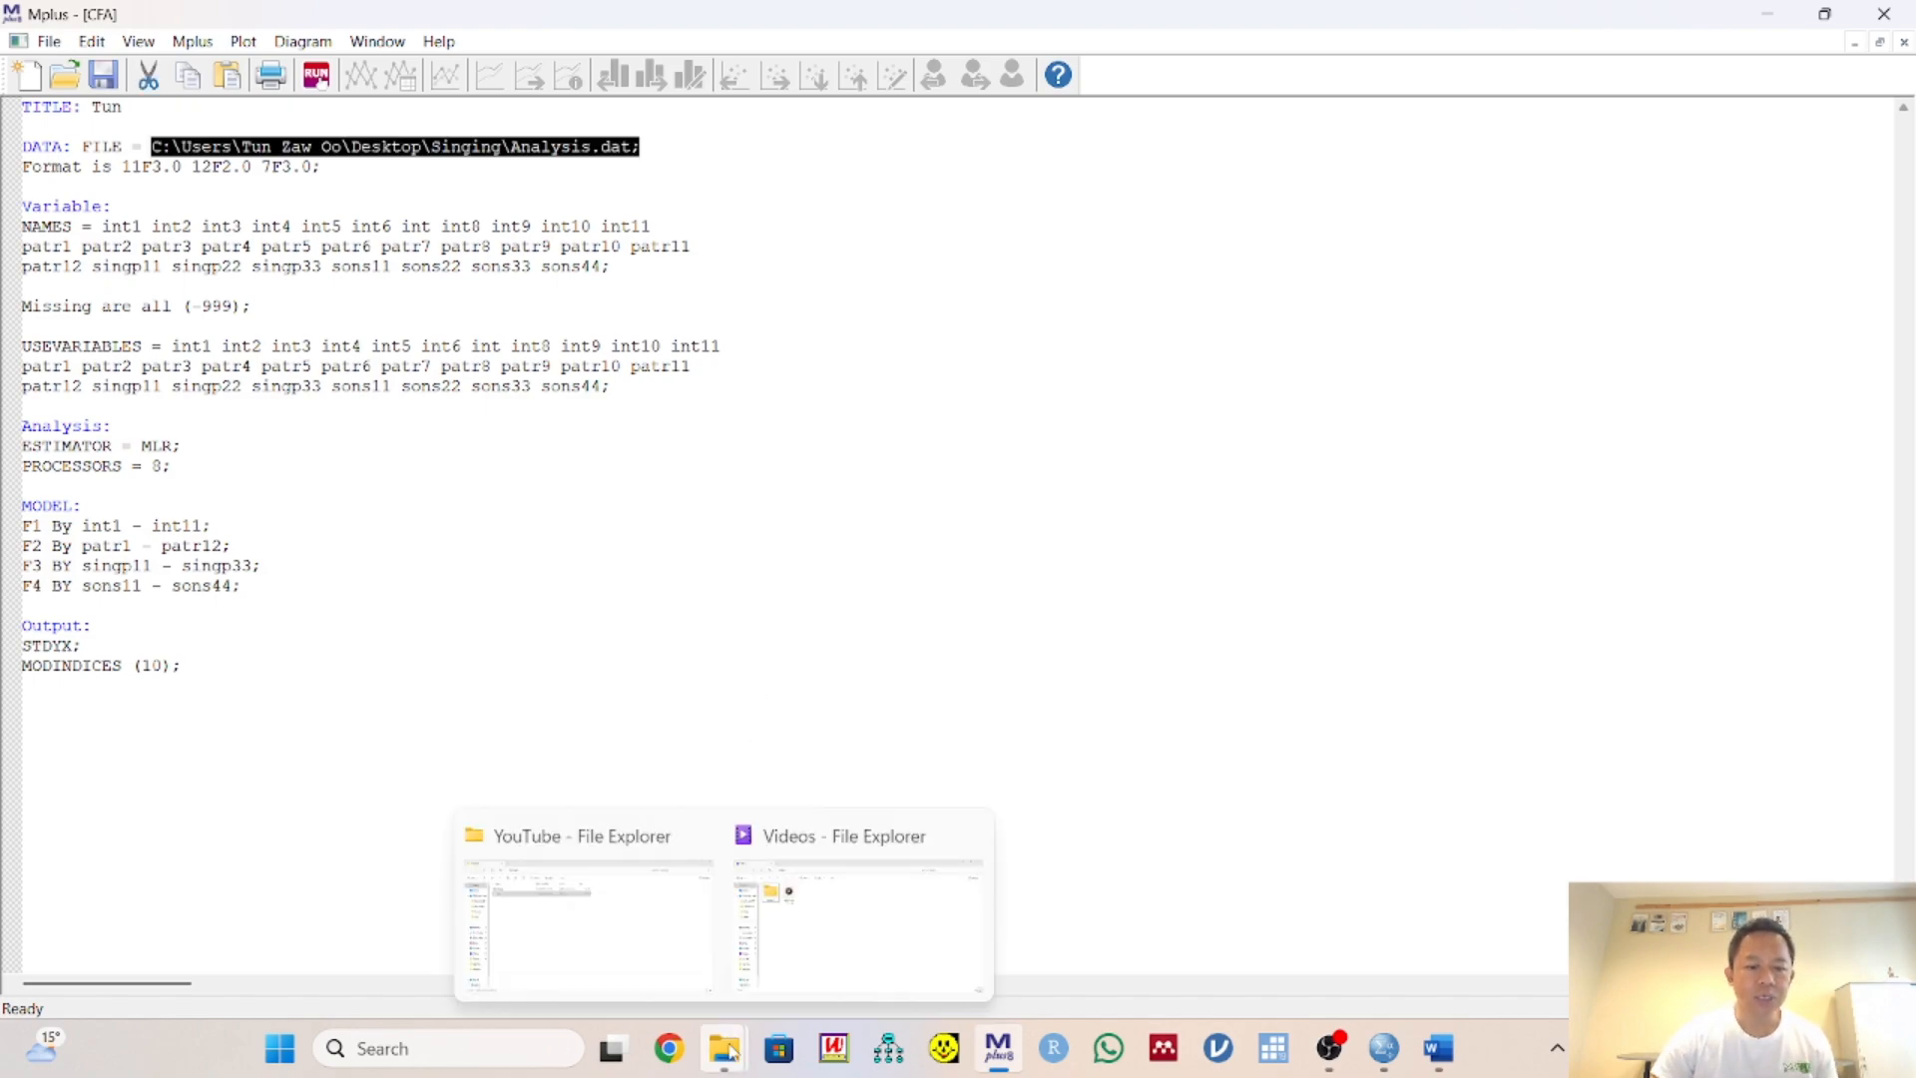
left_click(670, 963)
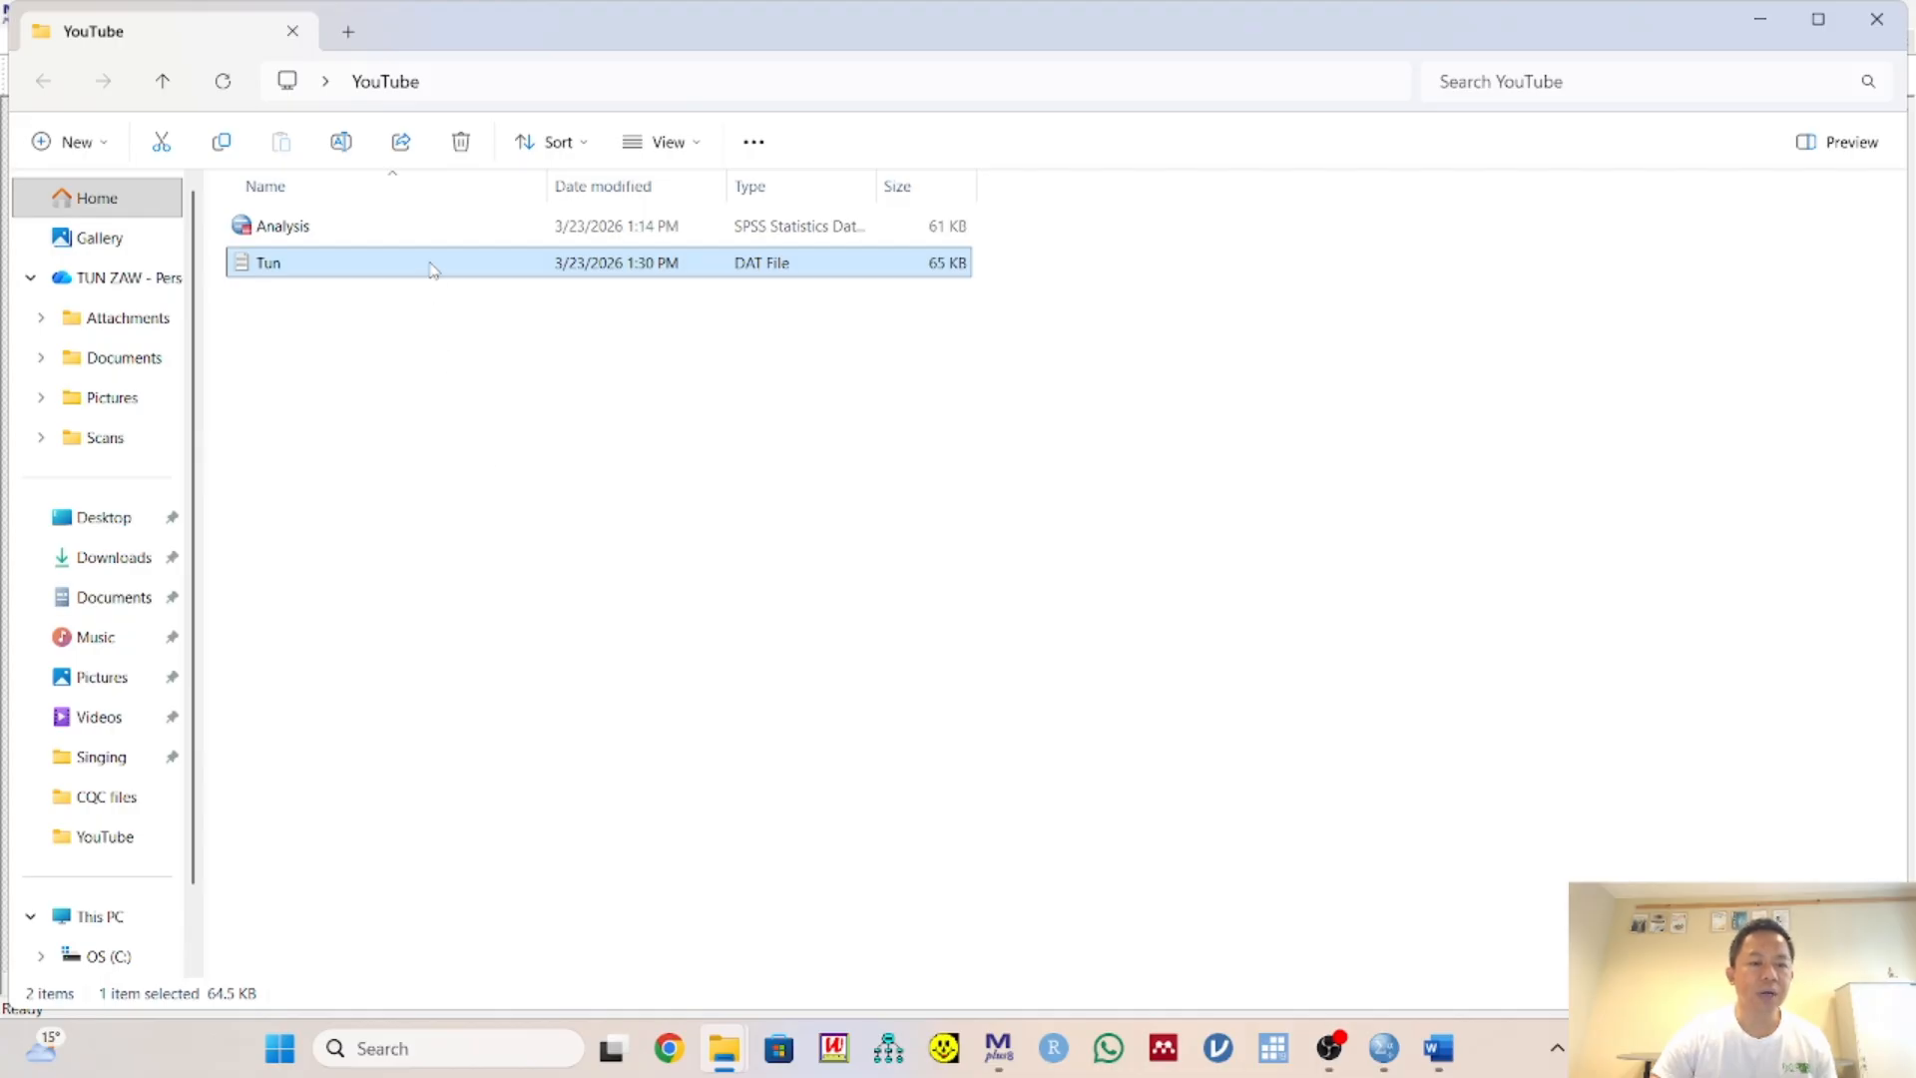
mouse_move(432, 269)
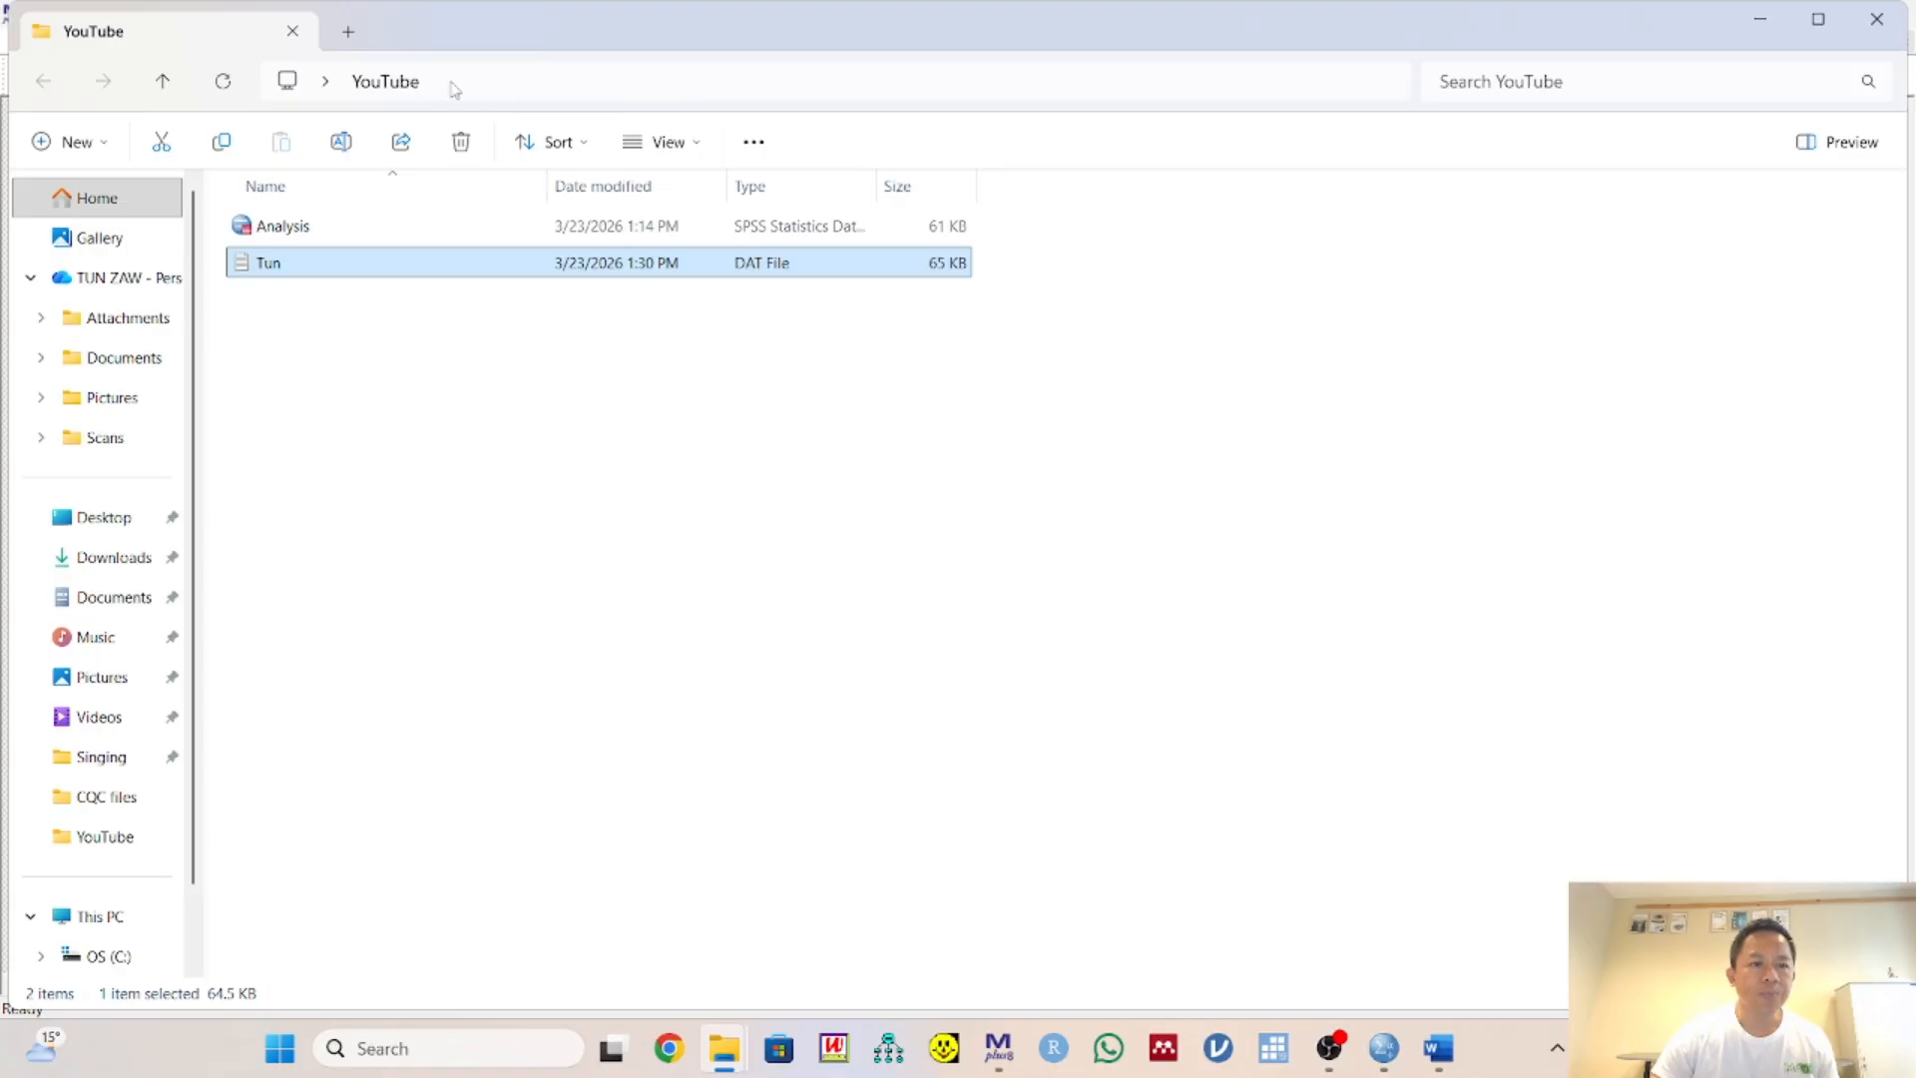
left_click(518, 82)
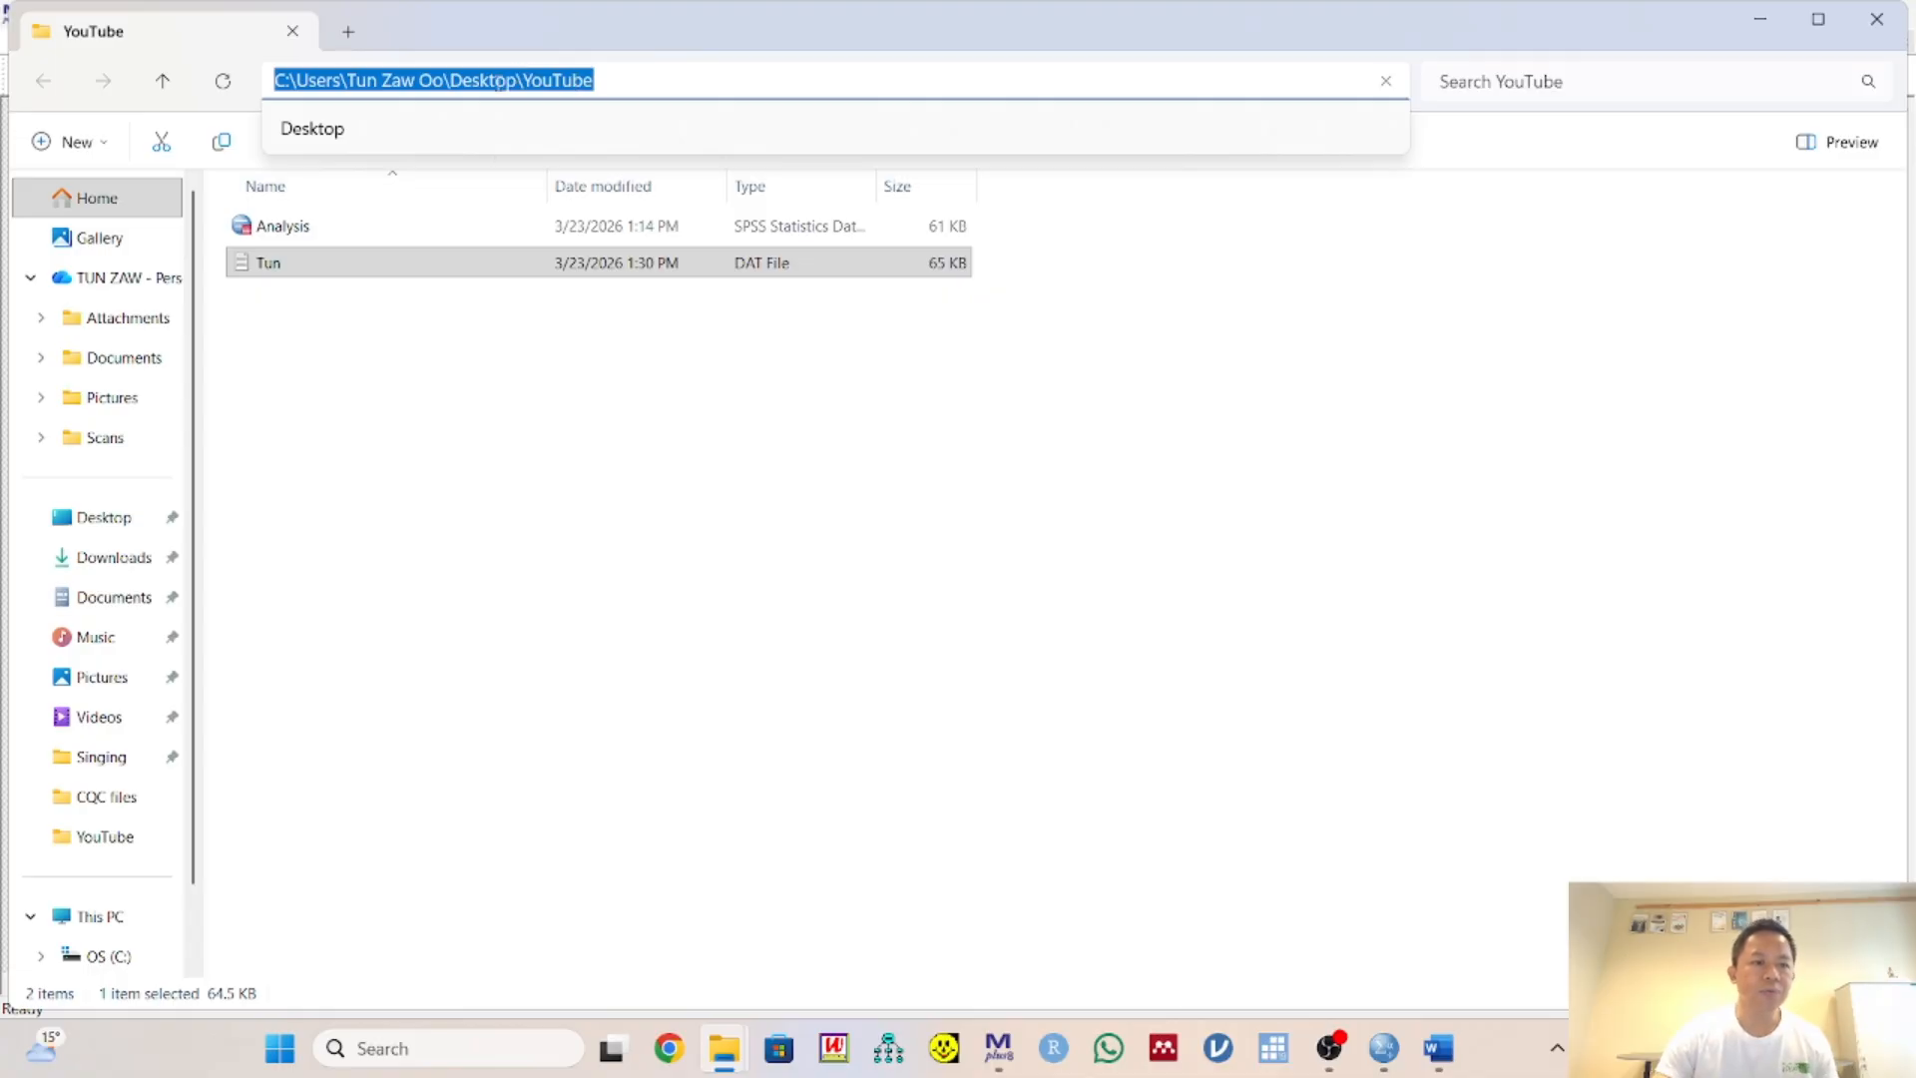
right_click(499, 80)
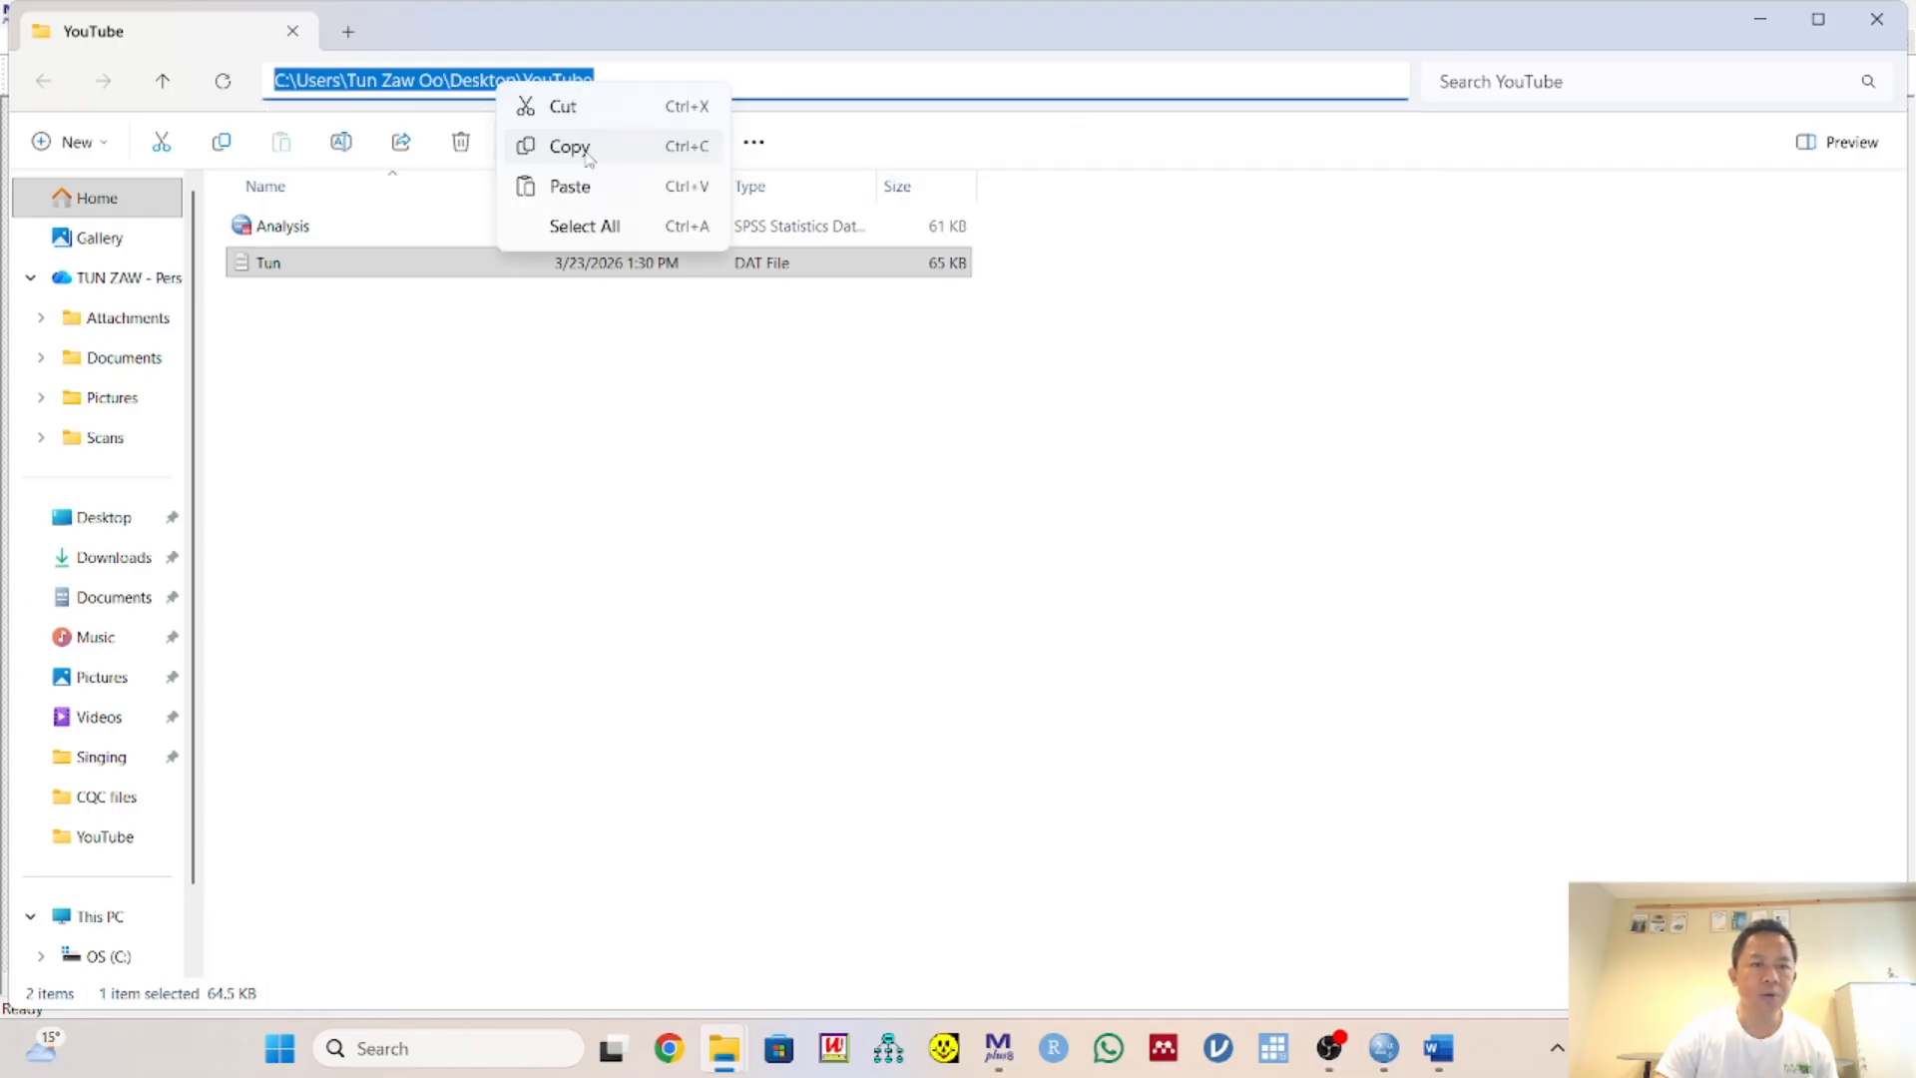
left_click(587, 149)
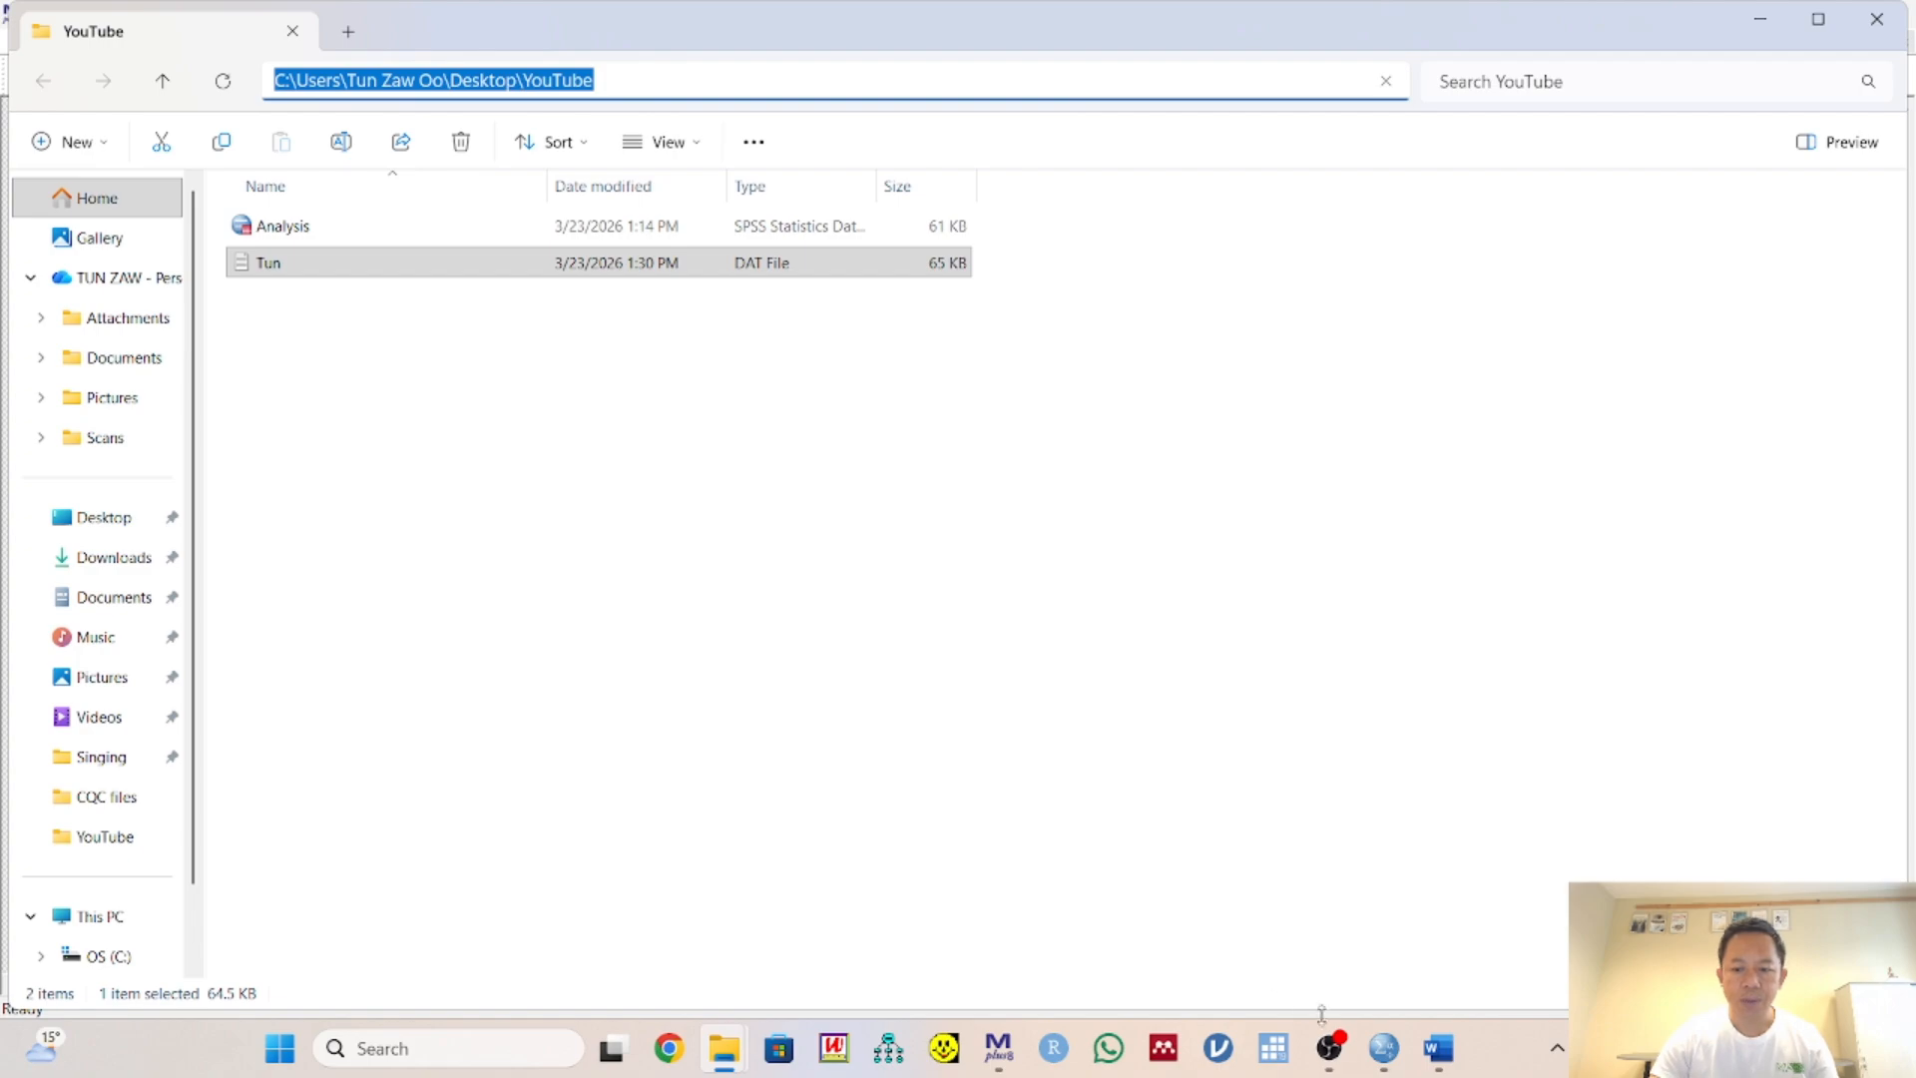
Back in Mplus, replace the Analysis.dat path in the DATA: FILE statement with the copied YouTube folder path
left_click(1003, 1047)
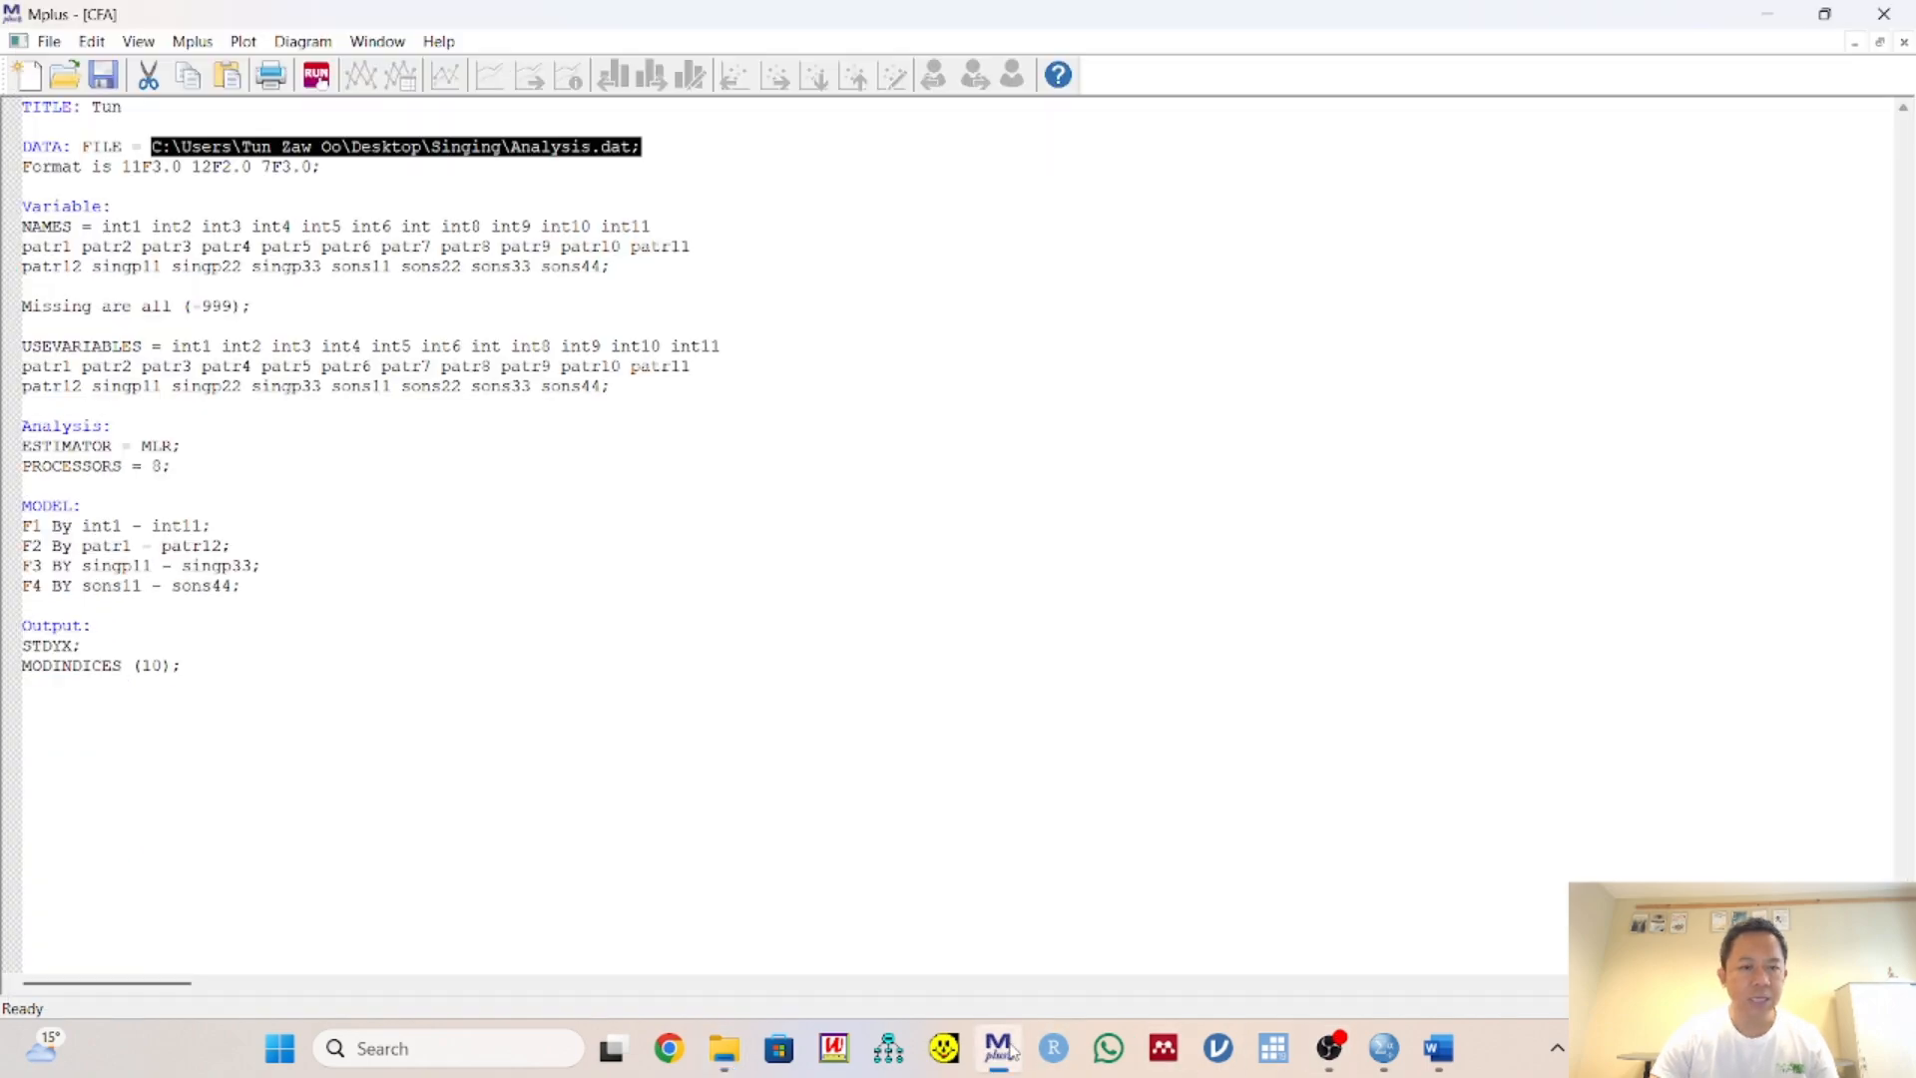
left_click(148, 145)
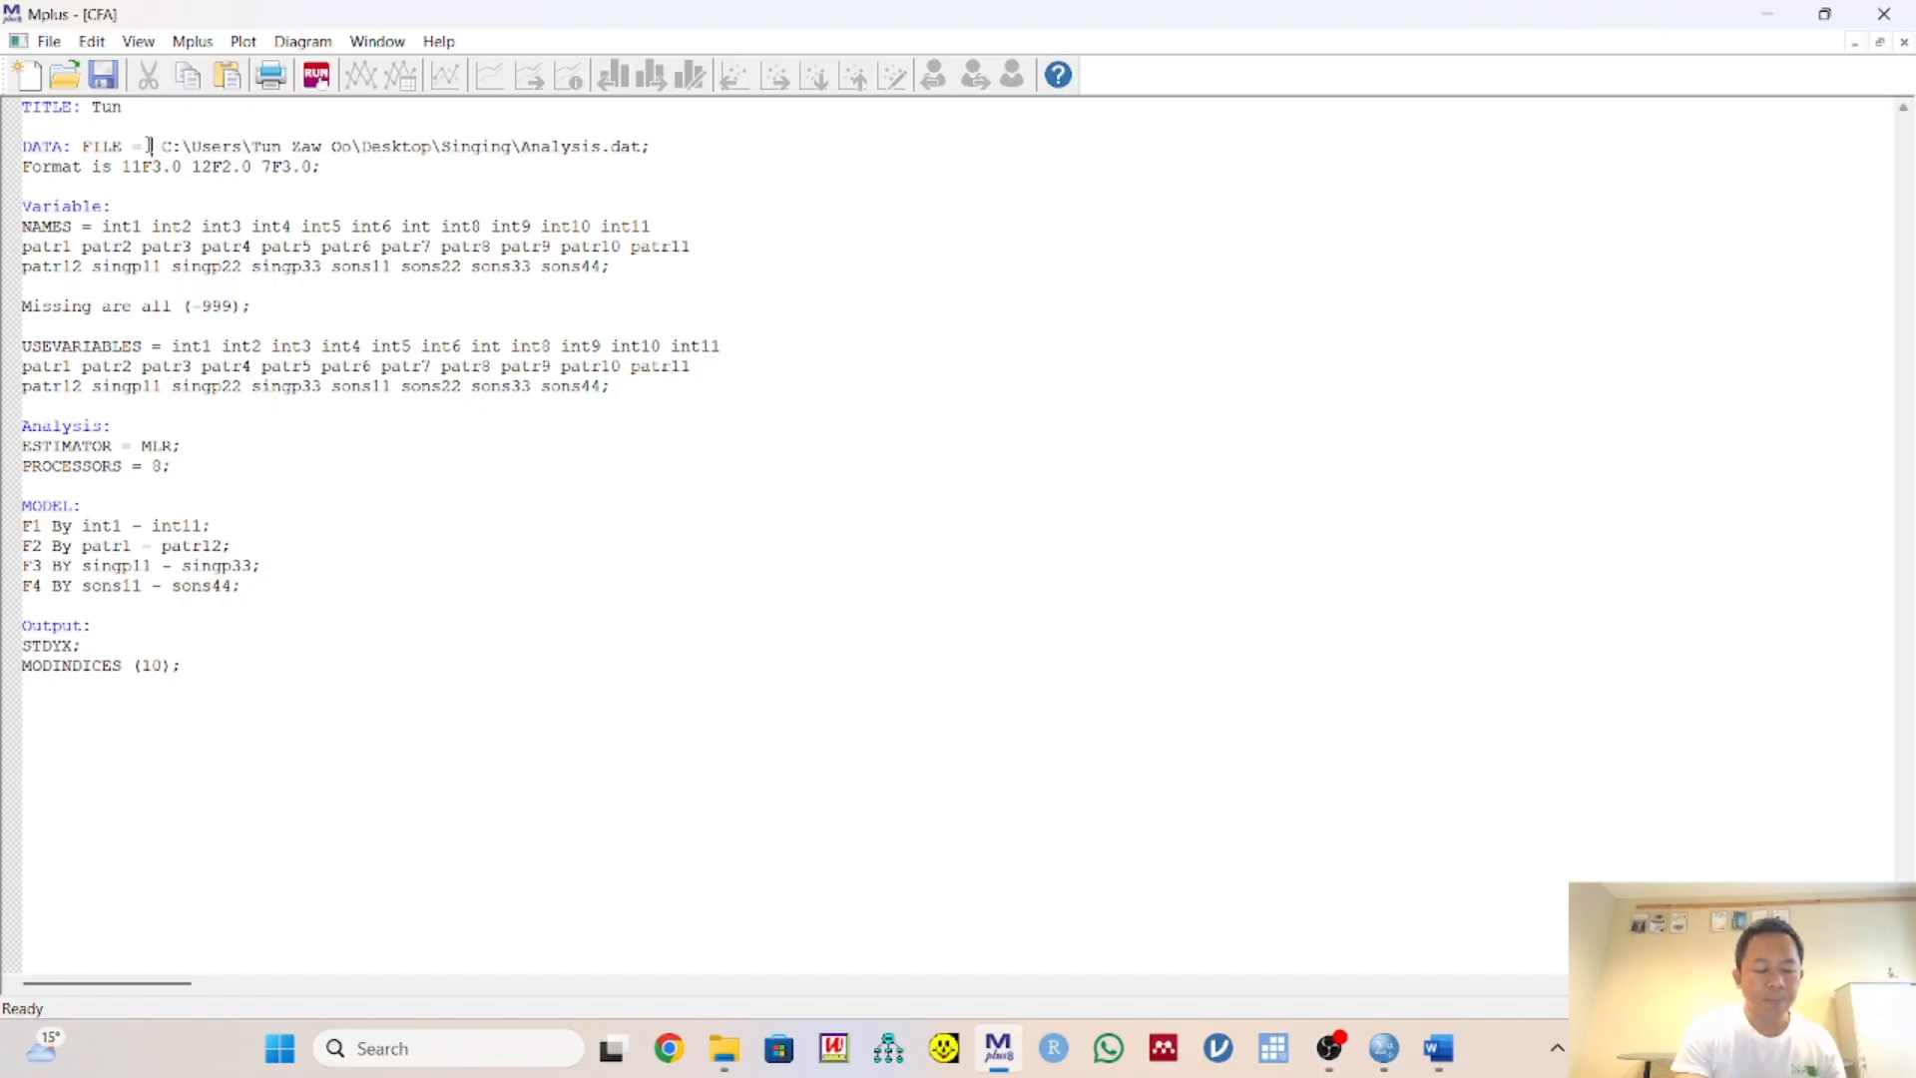
key("ctrl+v")
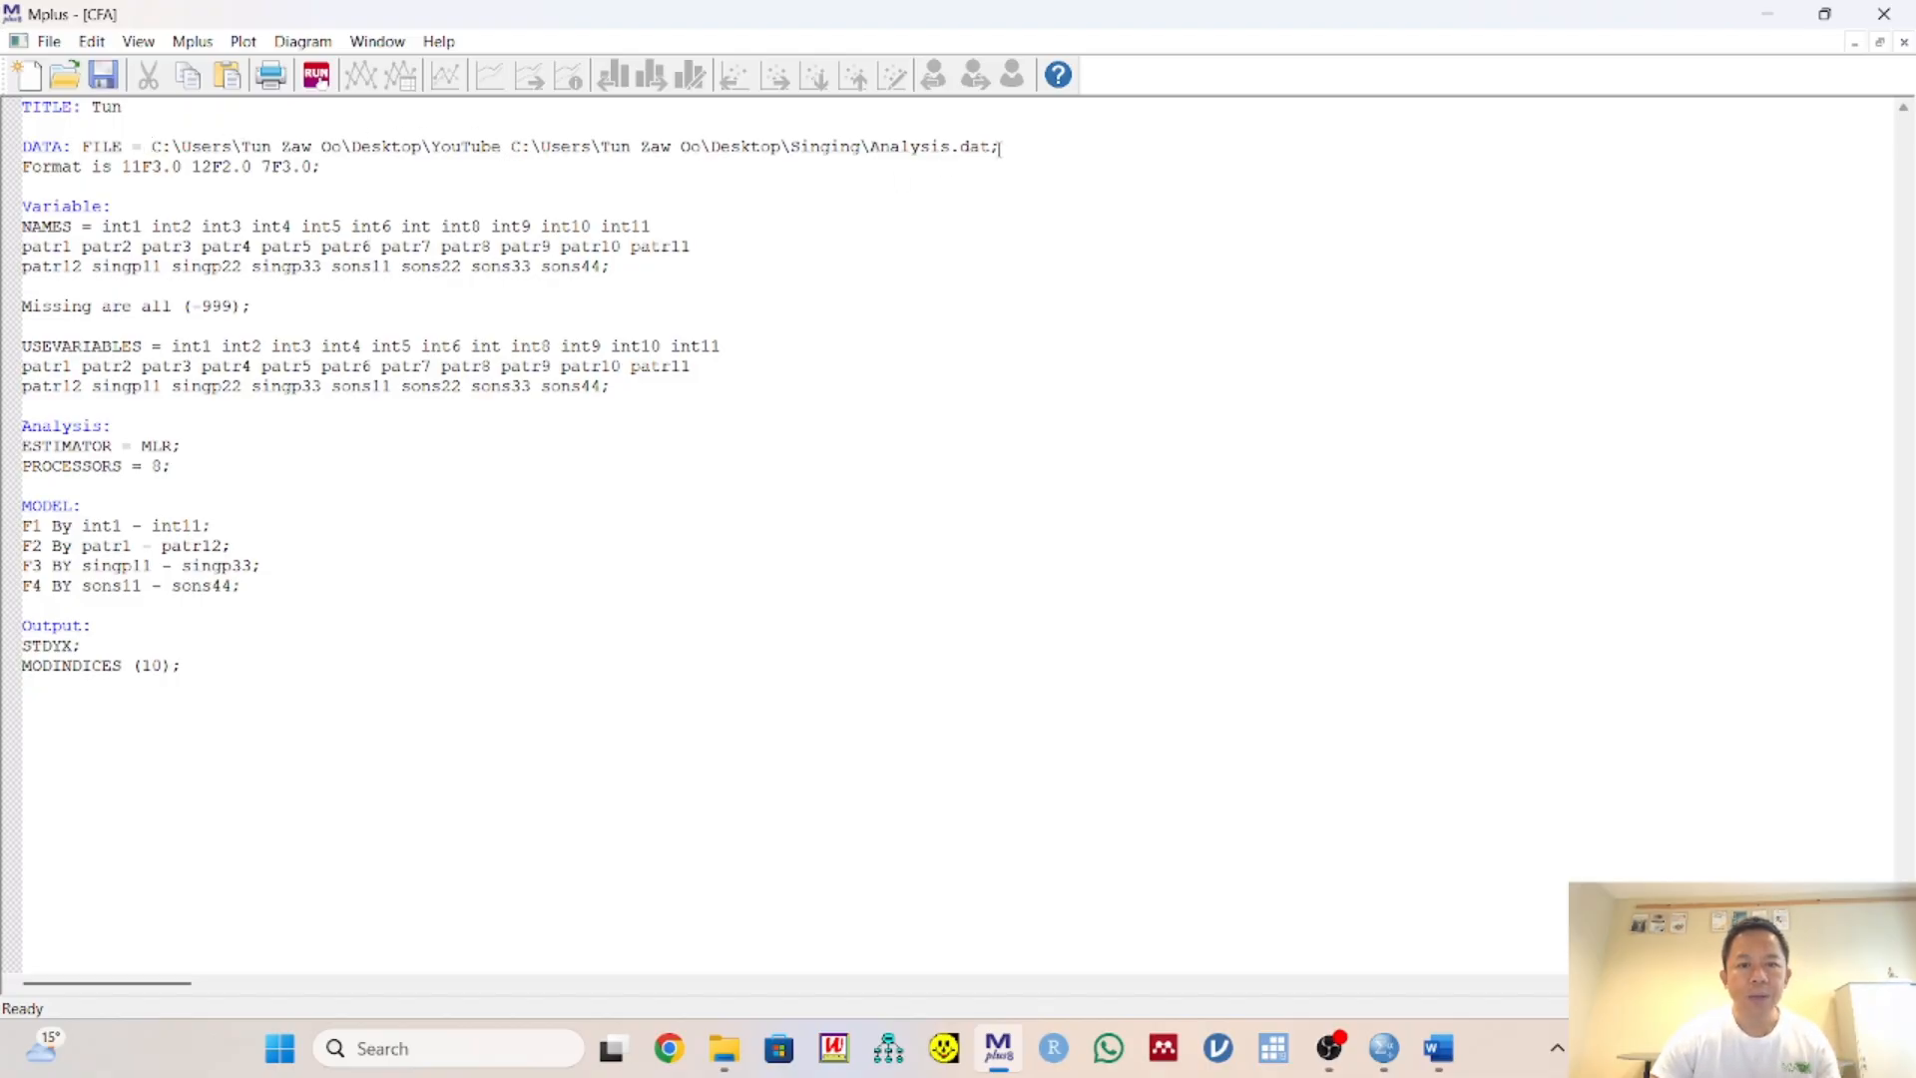
left_click(994, 147, "shift")
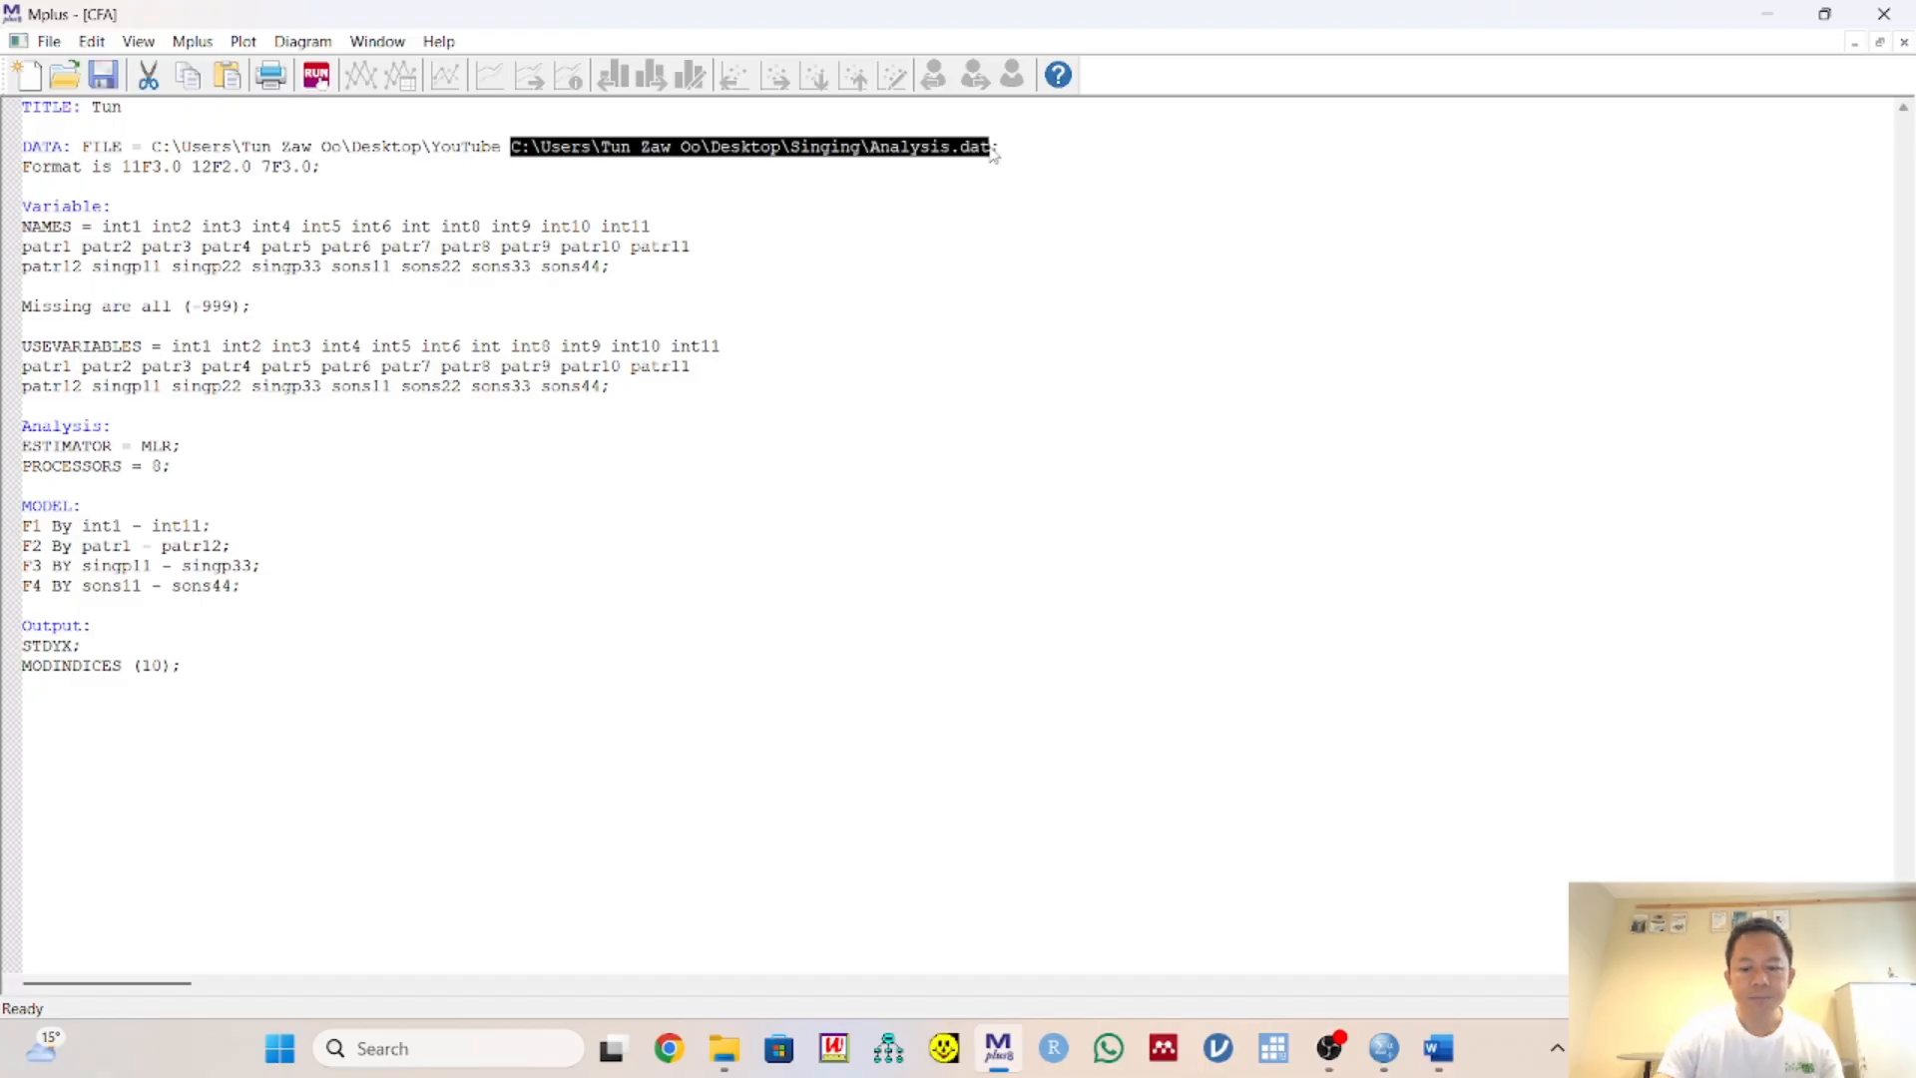
key("Delete")
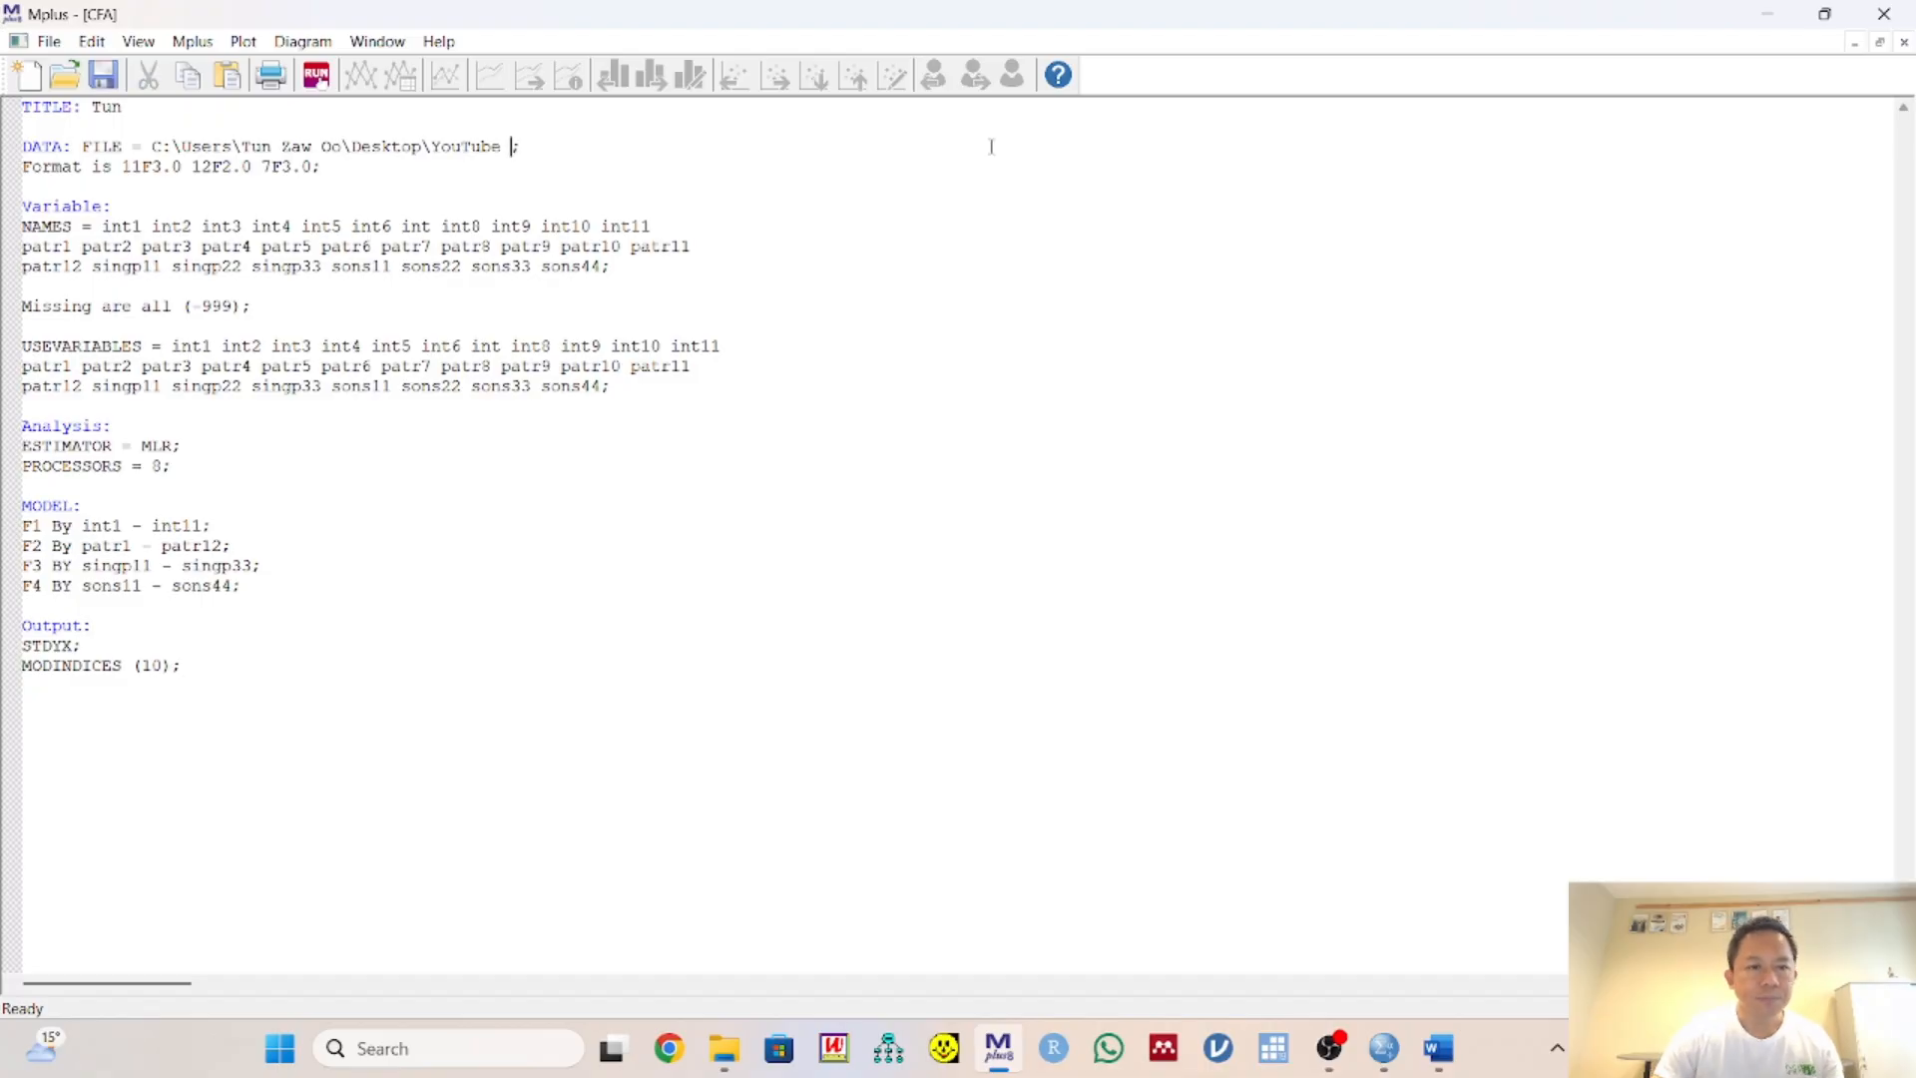
Complete the data file path with a backslash and the exported file's name with the .dat extension, directly before the semicolon
double_click(431, 147)
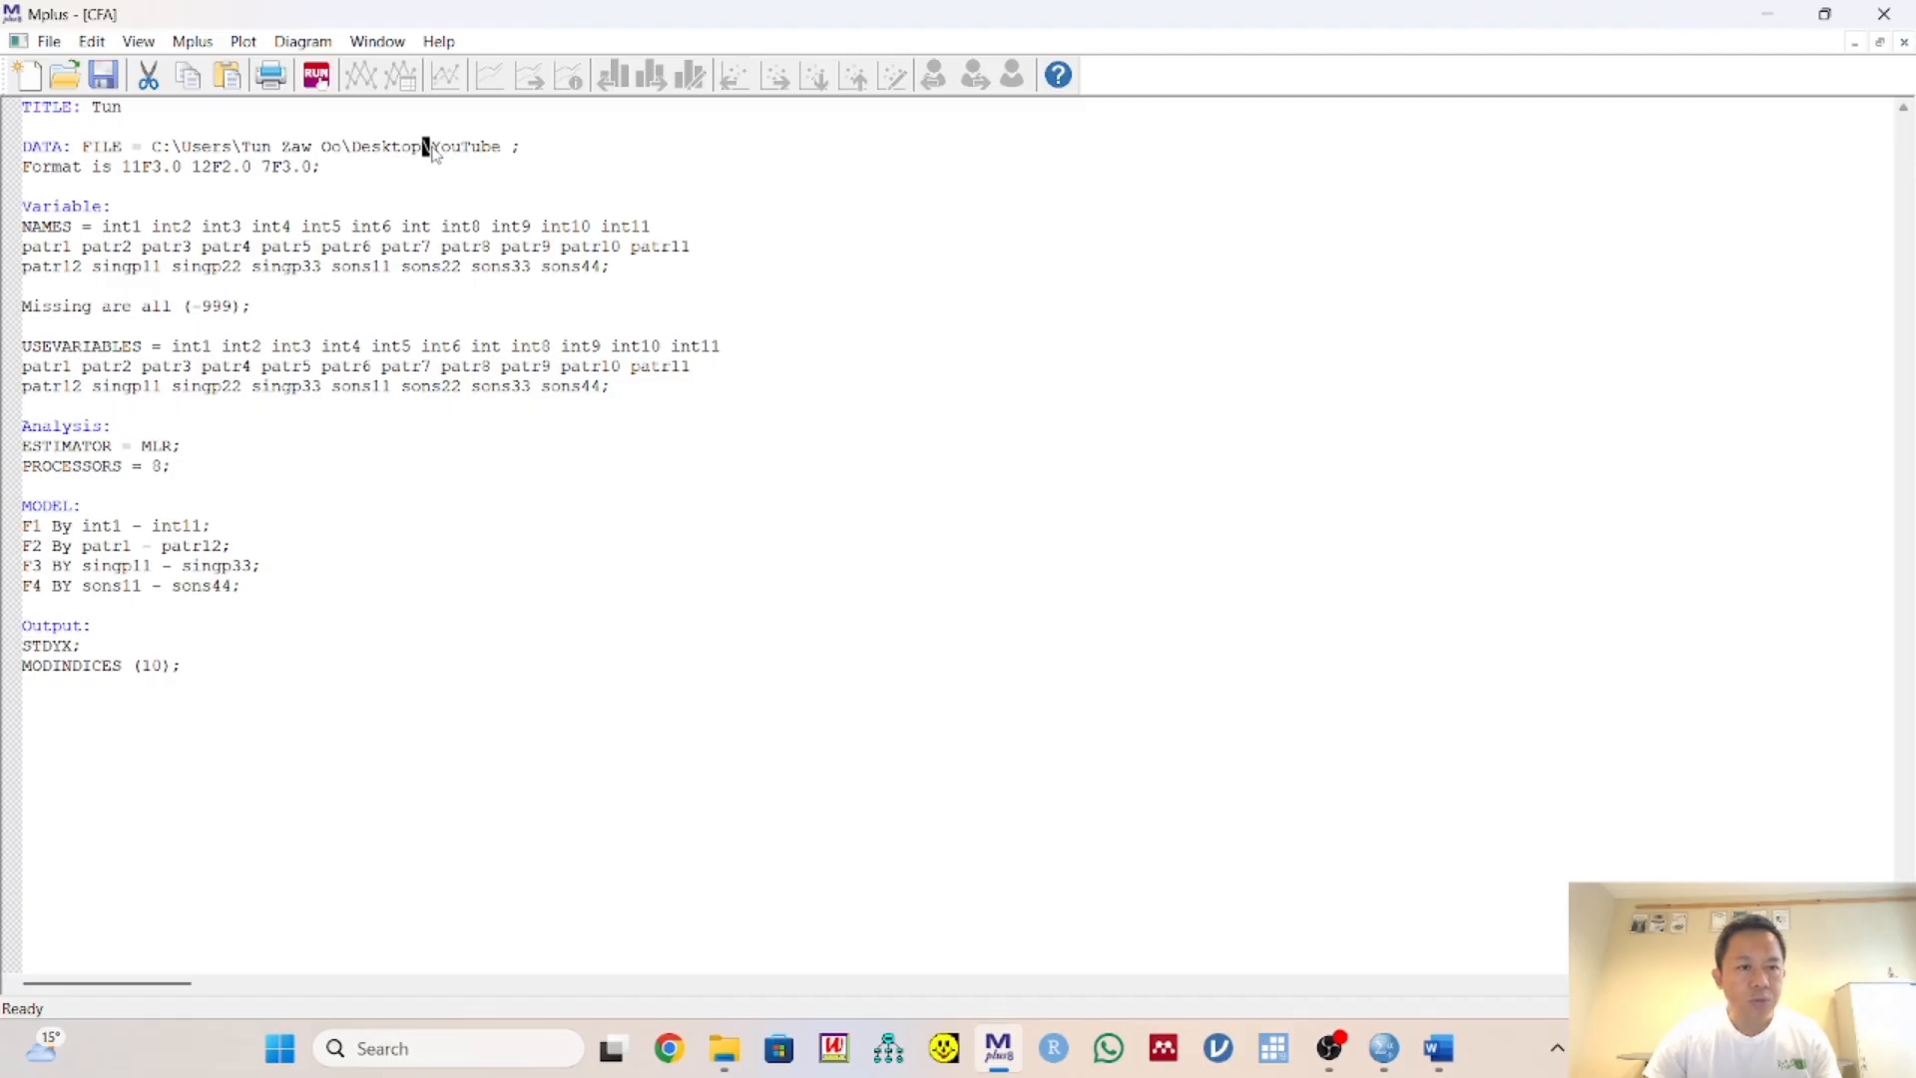
left_click(504, 148)
type("\\")
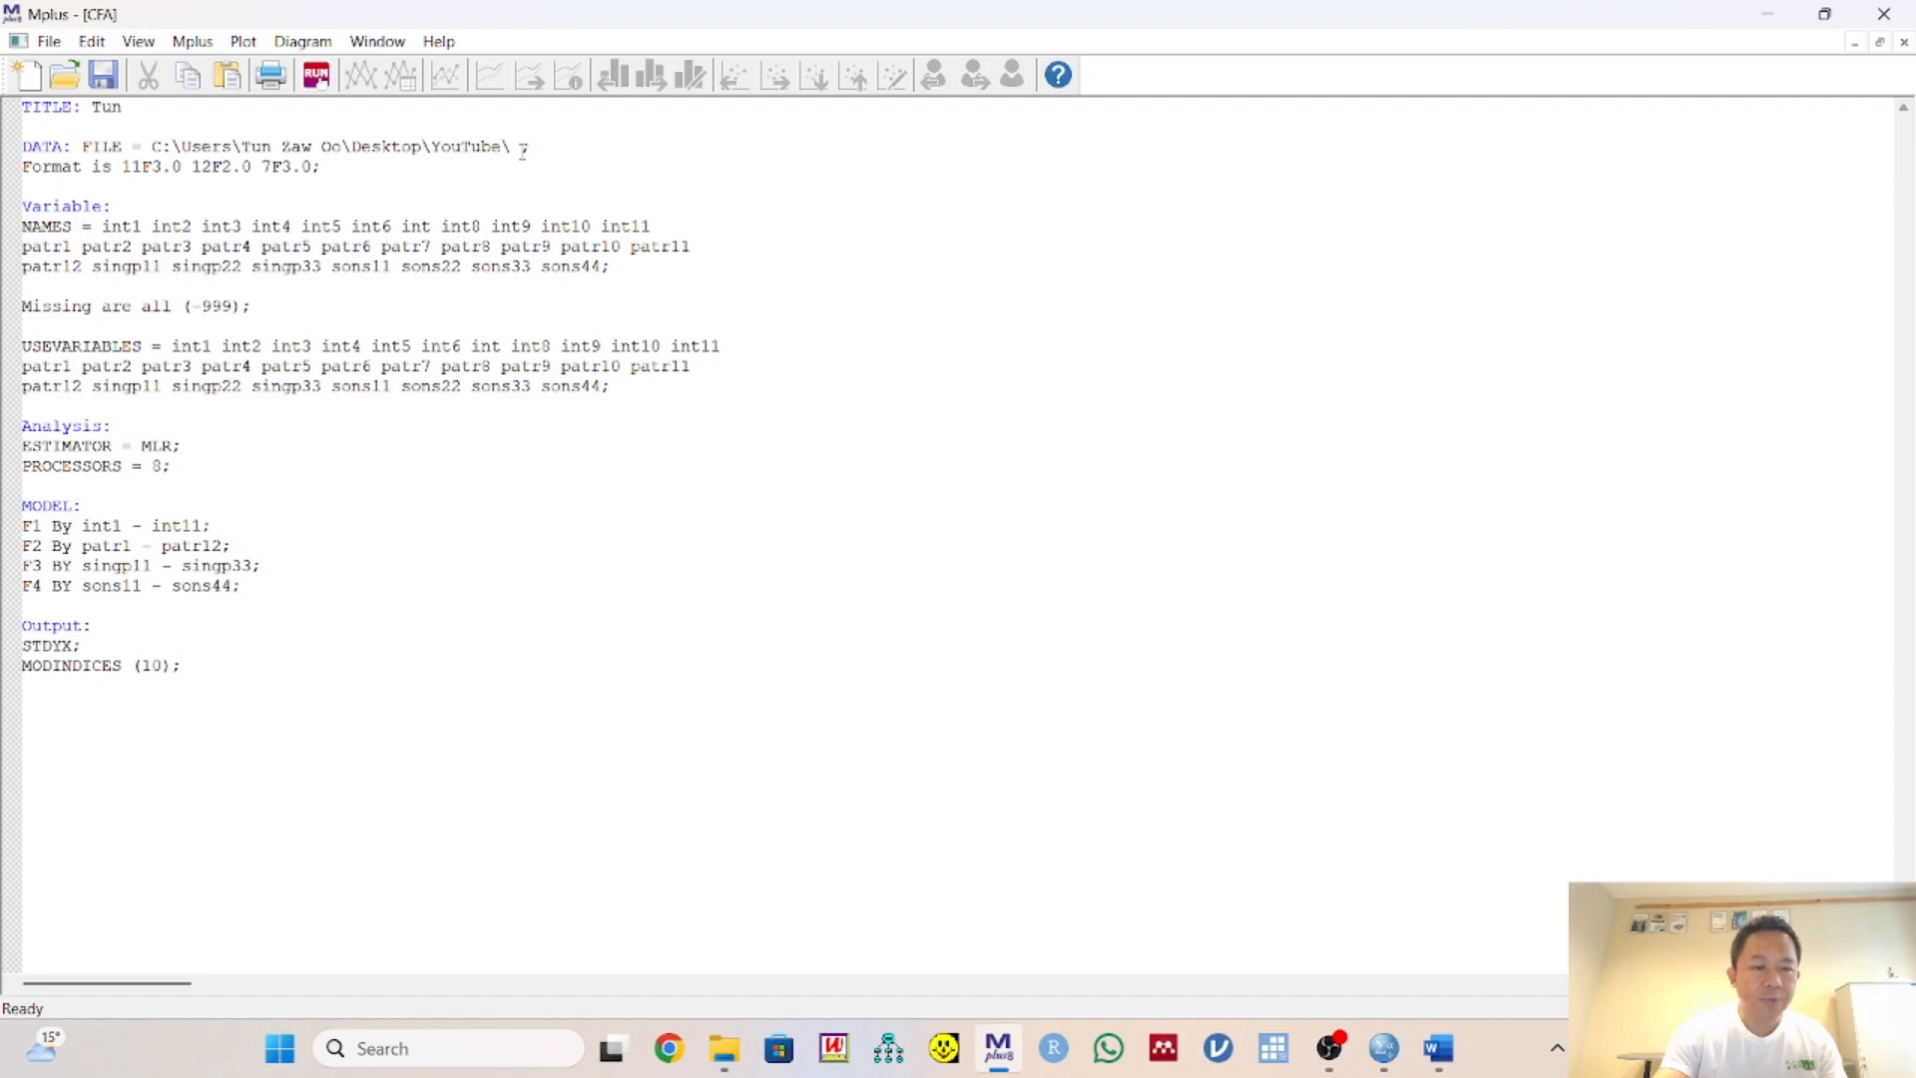
type("Tun")
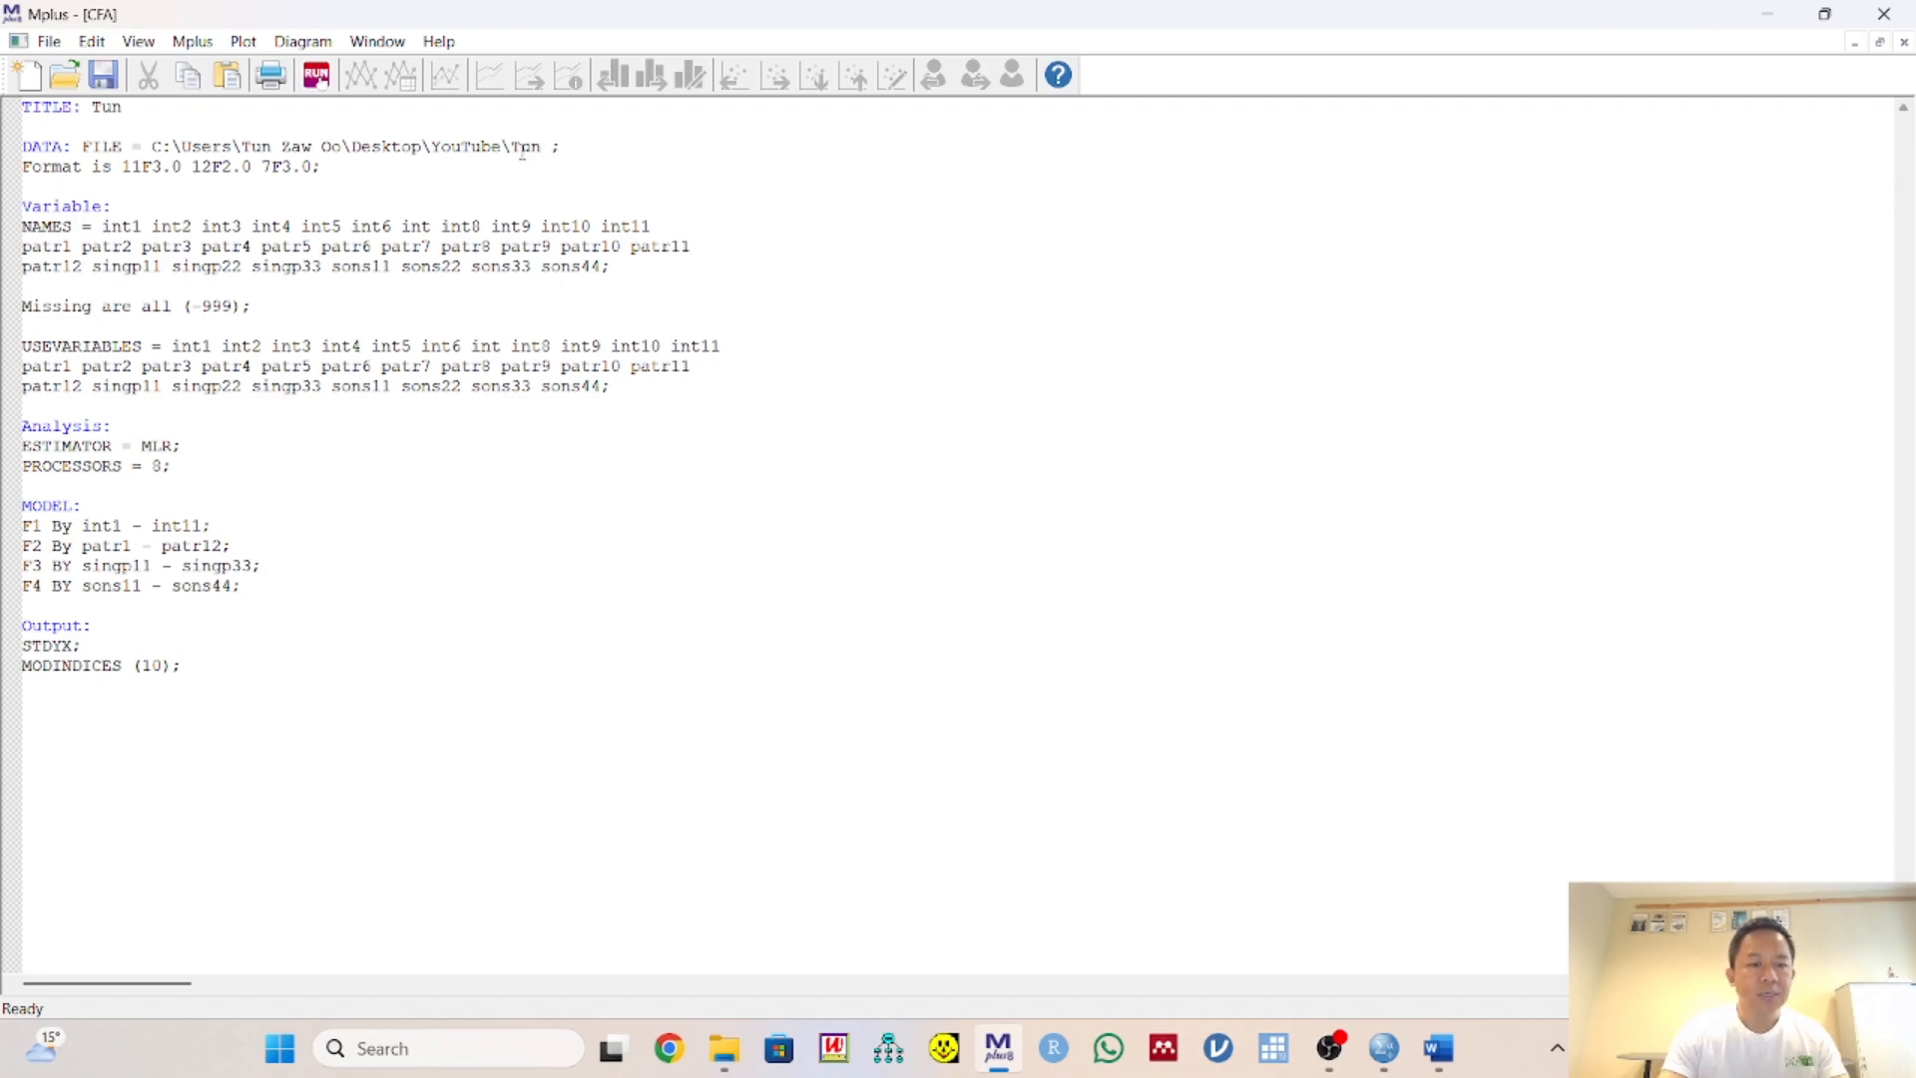
type(".dat")
key("Delete")
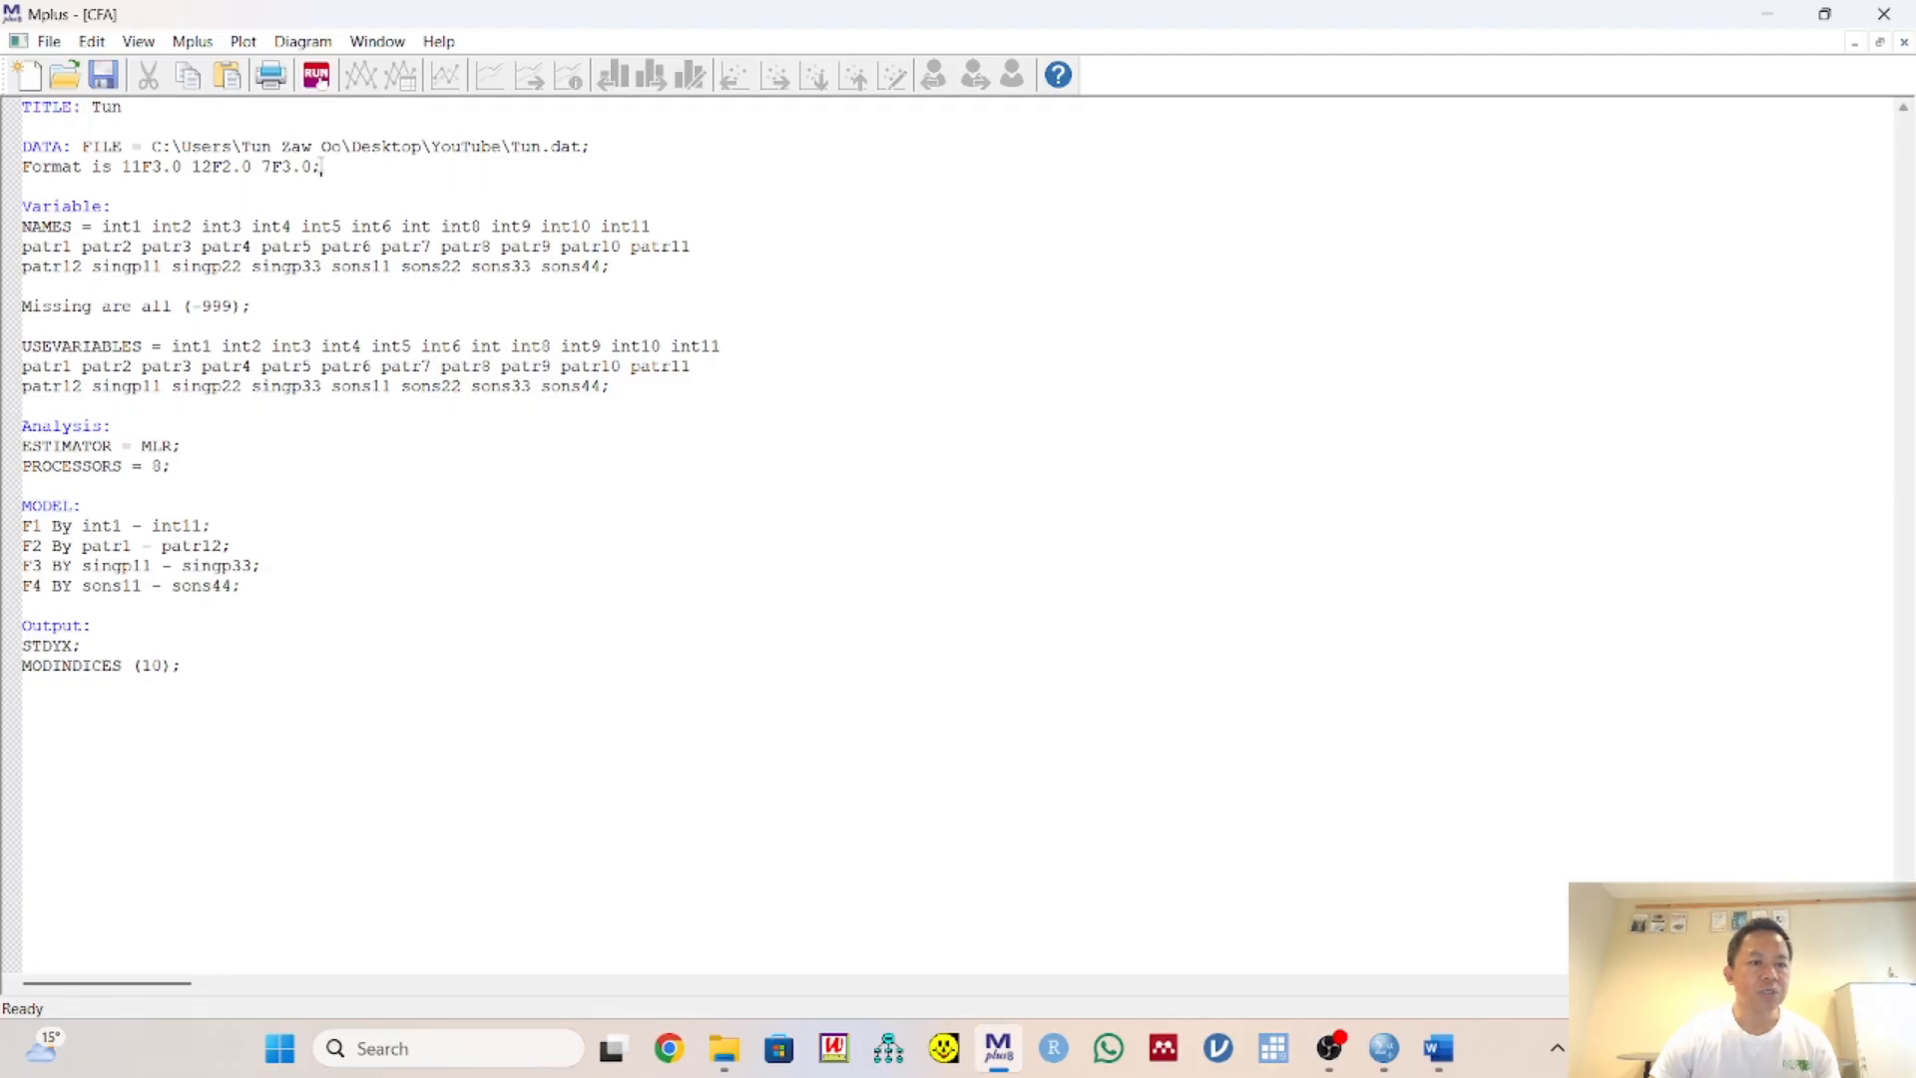
Delete the existing format specification after "Format is", keeping the semicolon
left_click(123, 165)
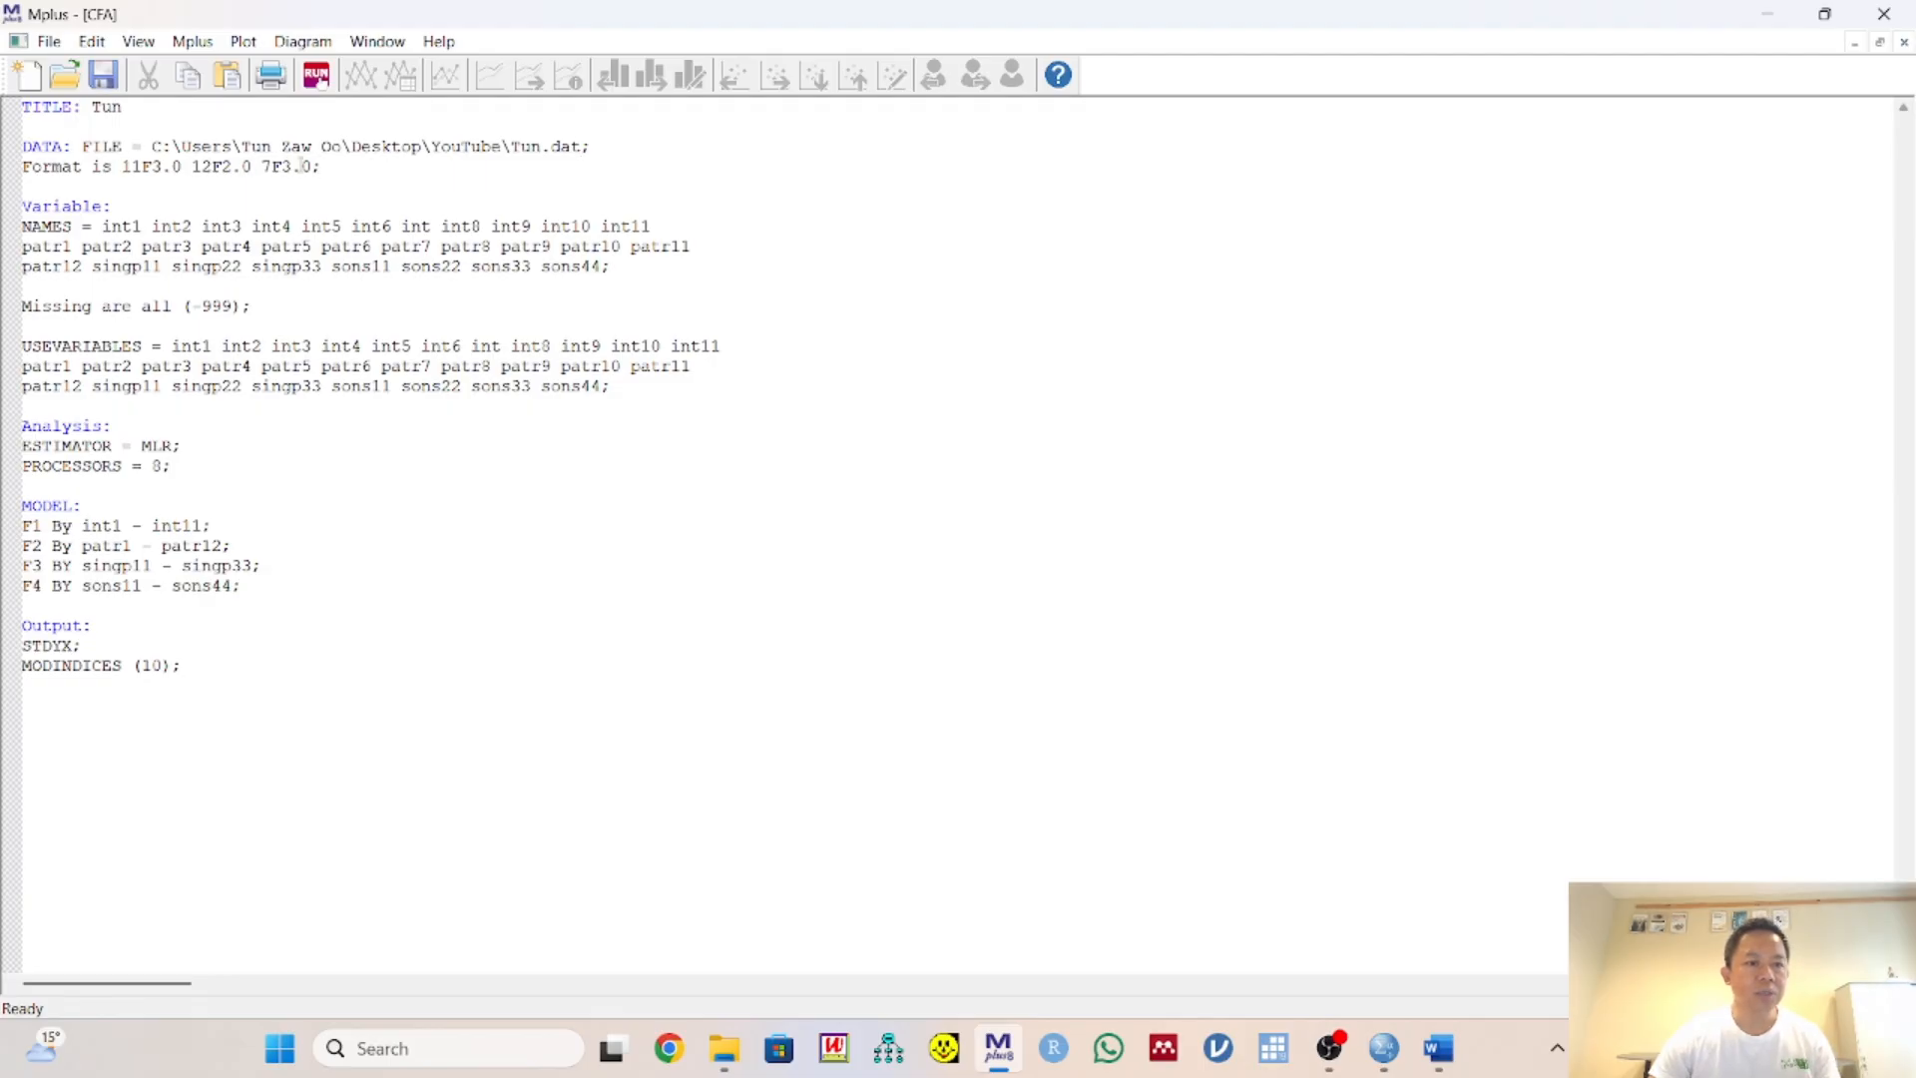
left_click(313, 166, "shift")
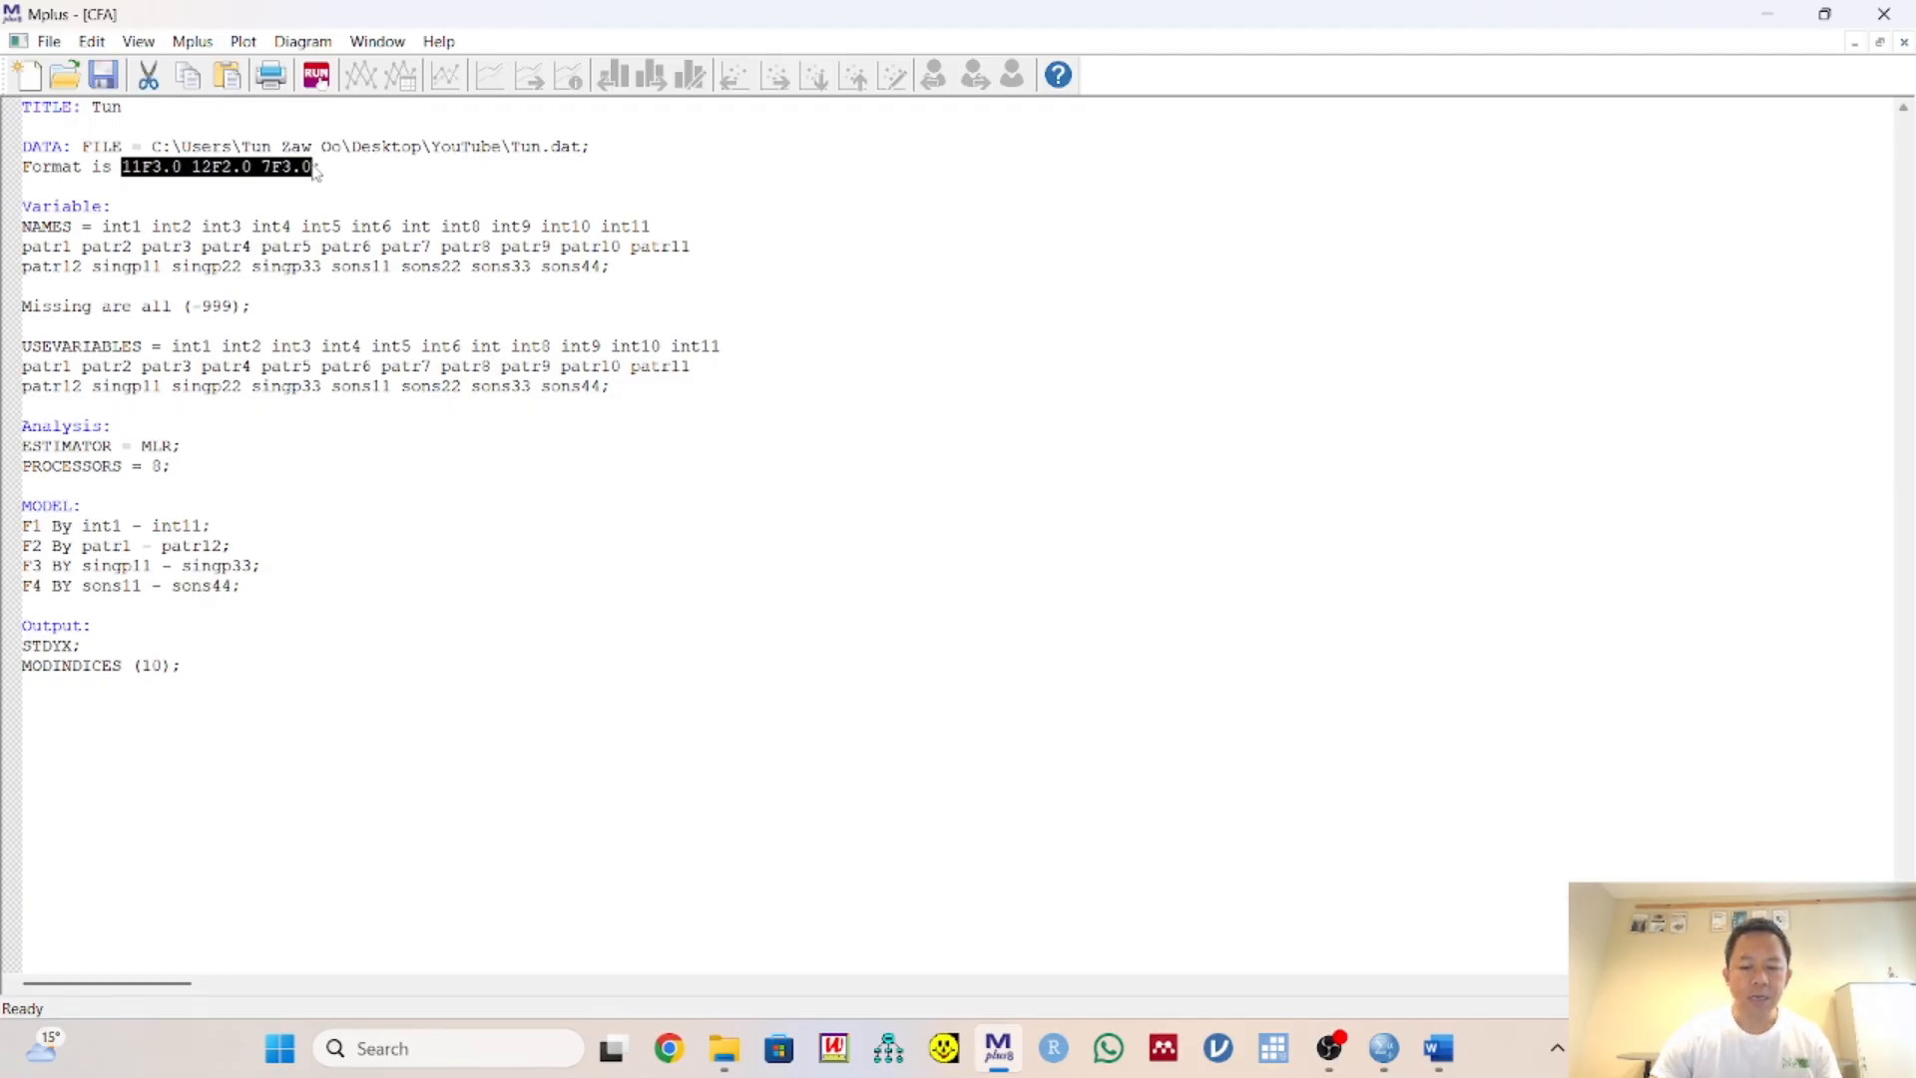
key("Delete")
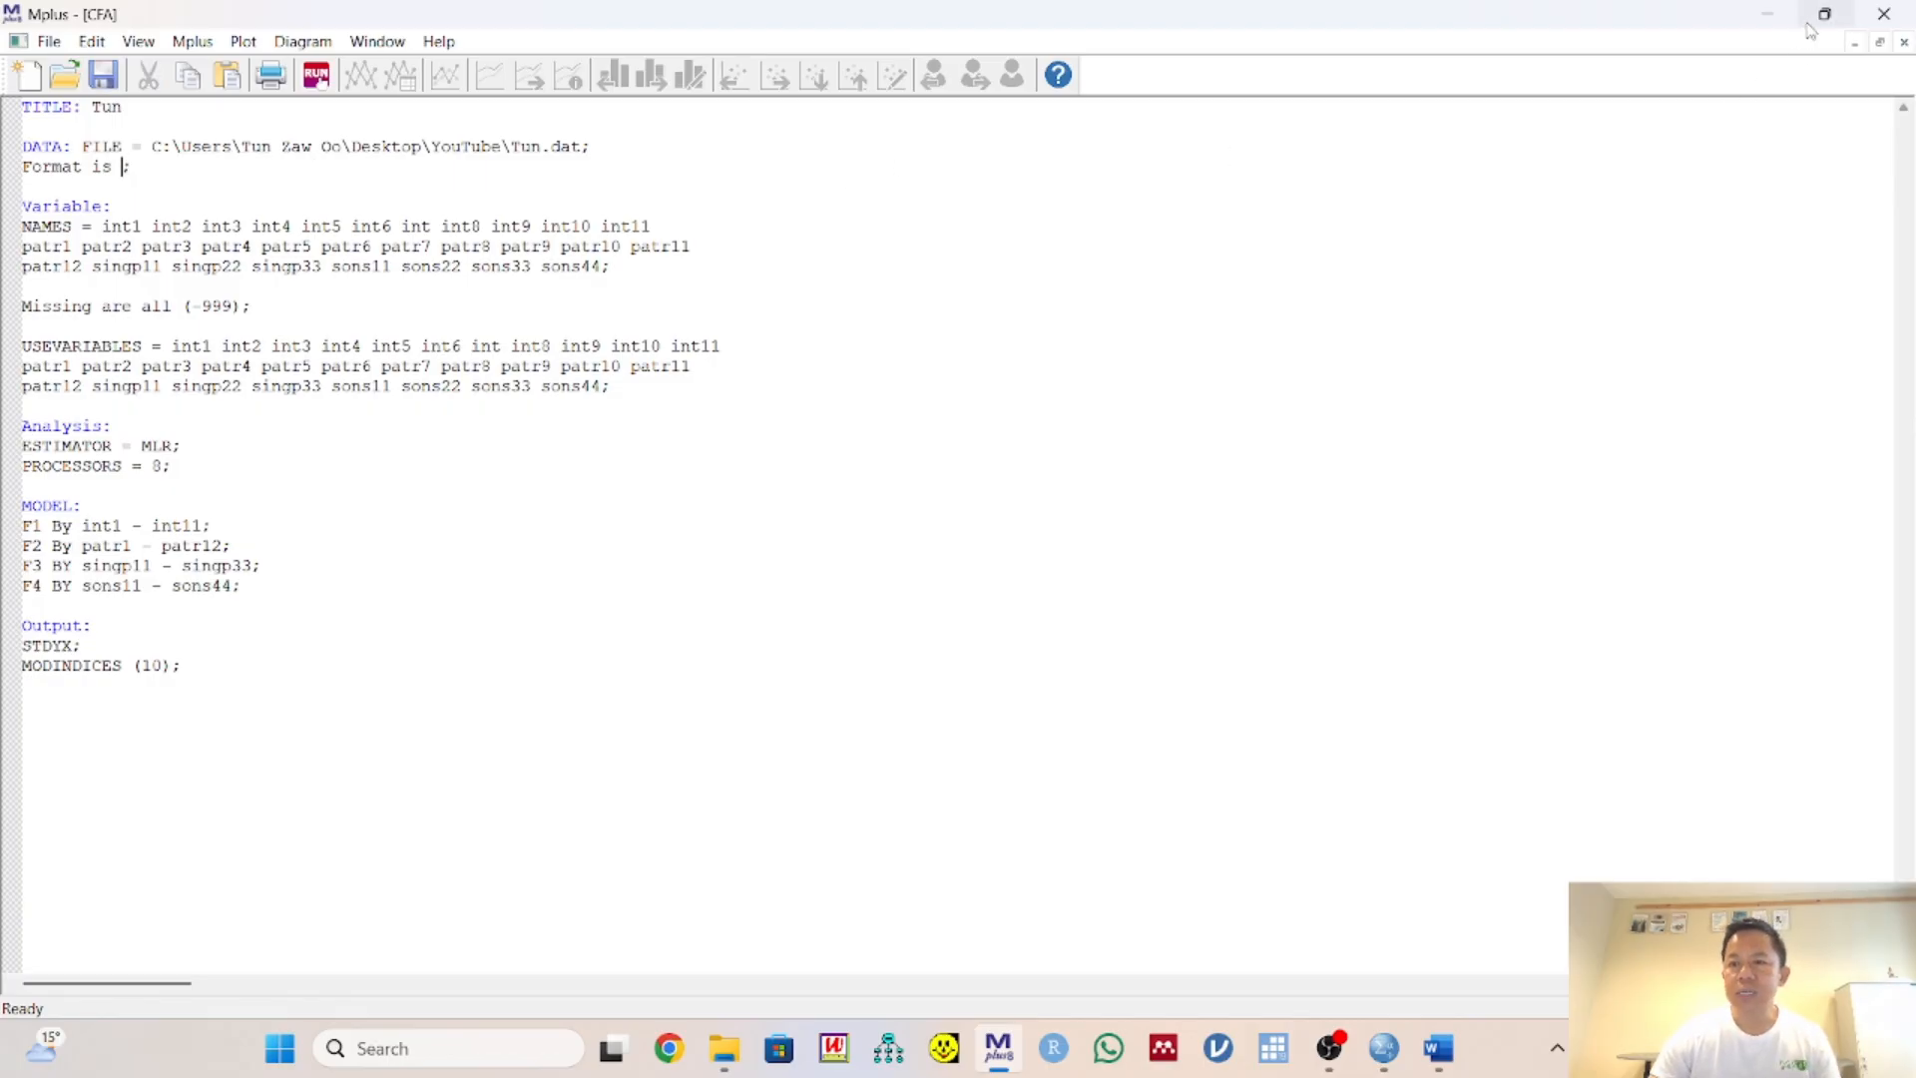
Arrange the Mplus input beside the SPSS output log, with the exported variables' format table in view
mouse_move(1820, 22)
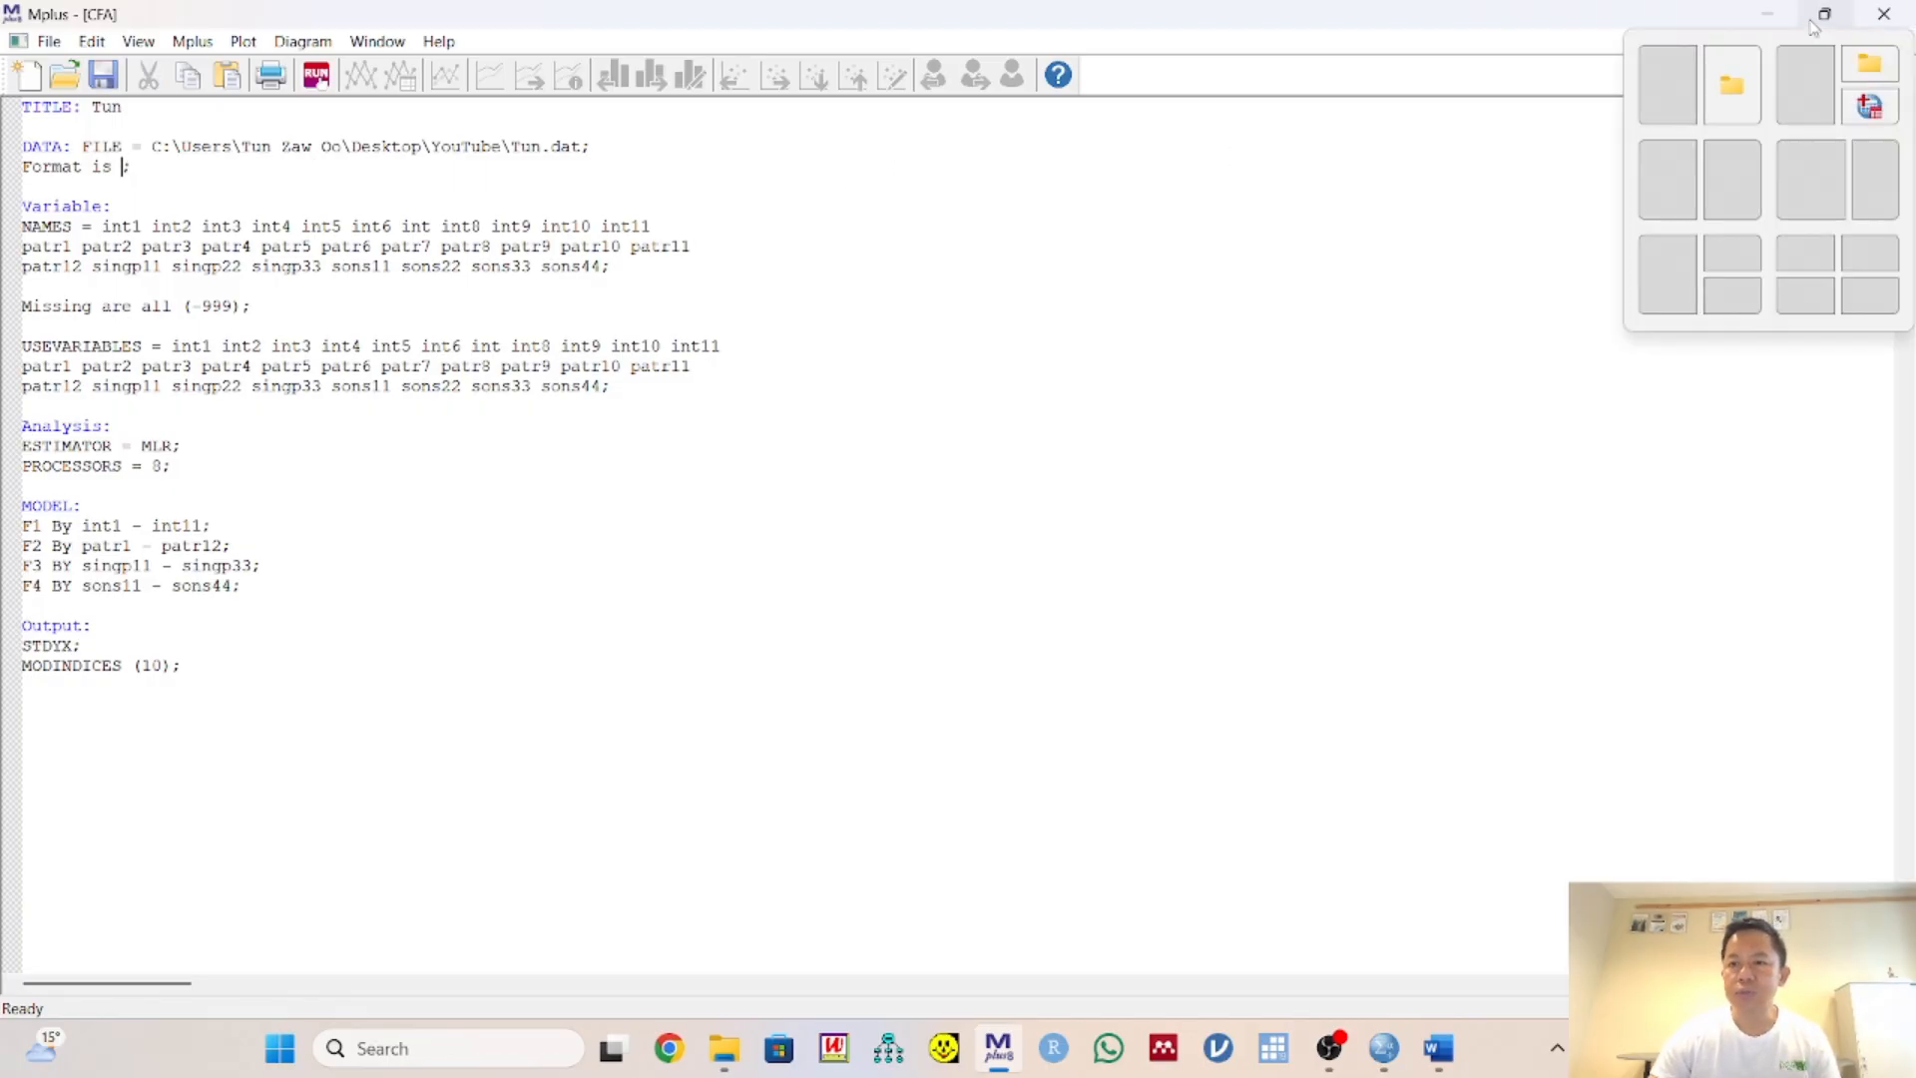
left_click(1725, 181)
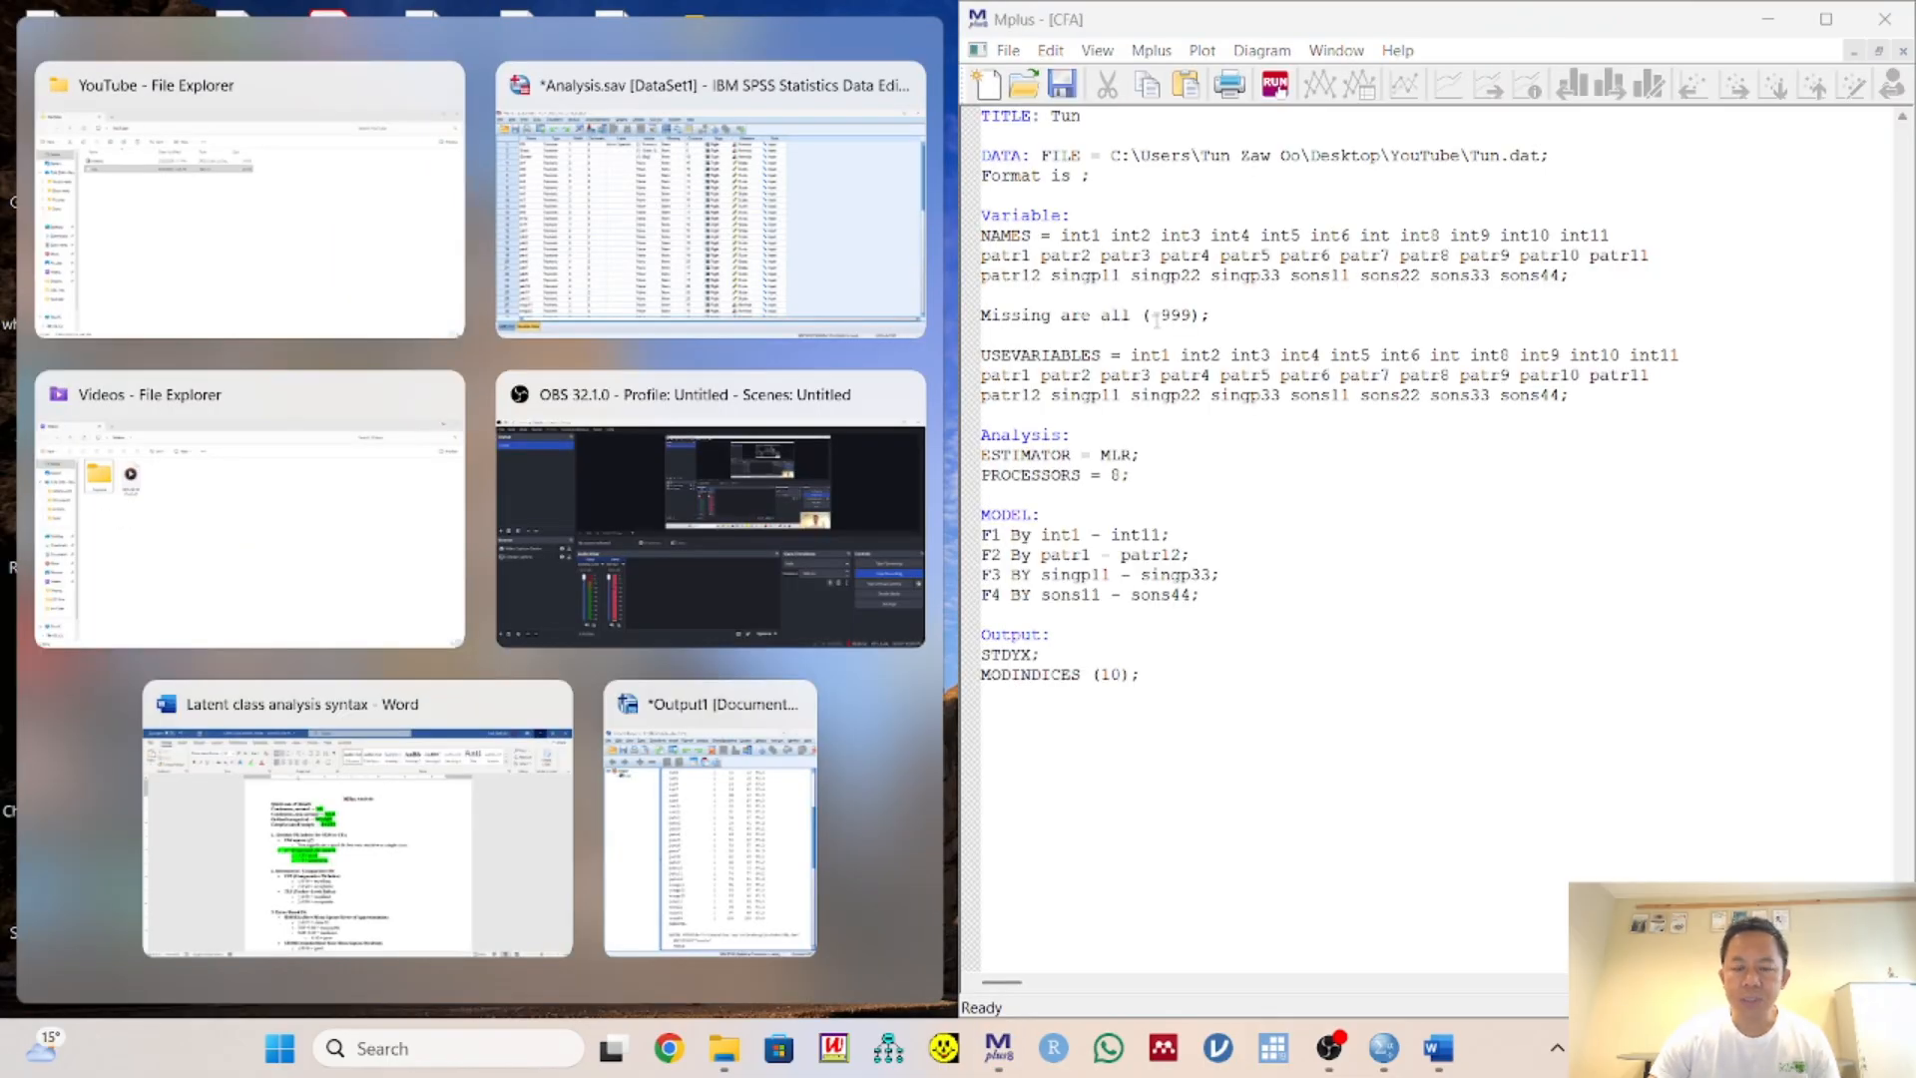
left_click(717, 833)
scroll(647, 467, "up", 3)
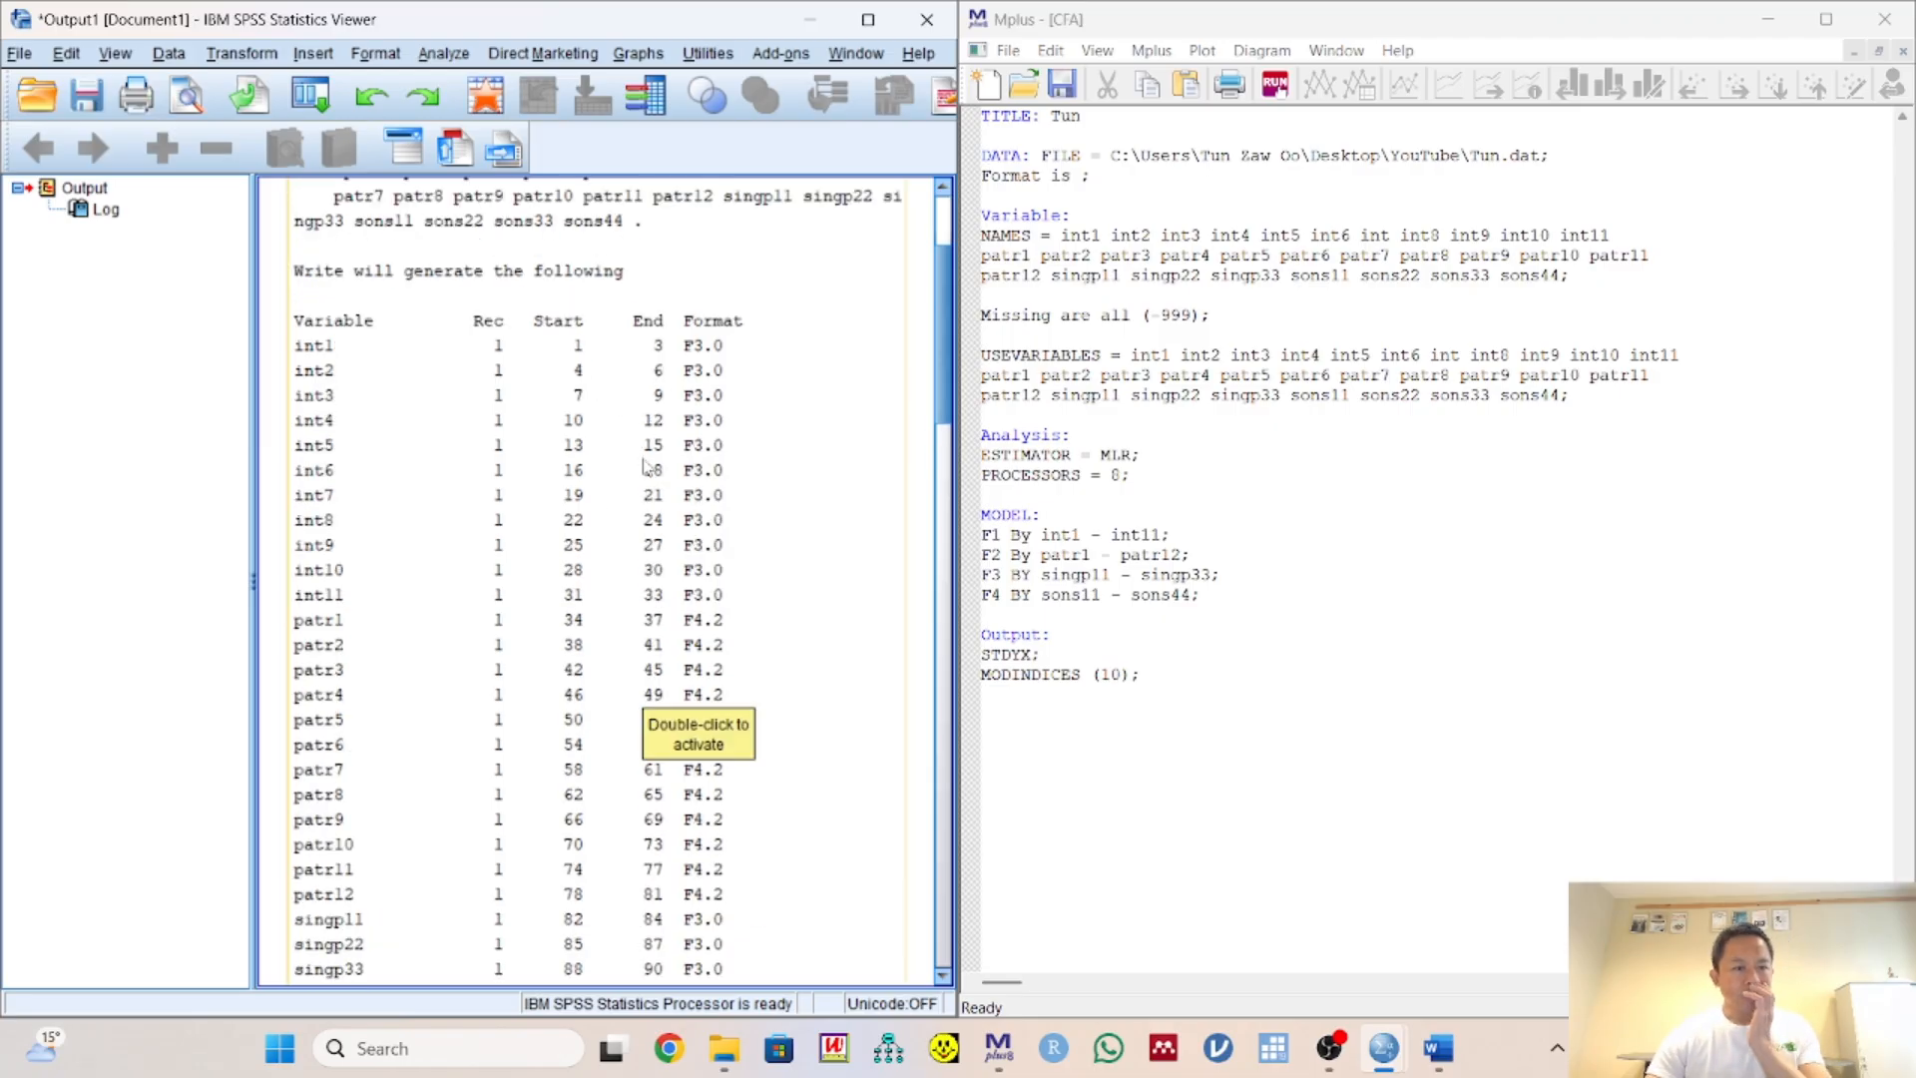
scroll(647, 467, "down", 3)
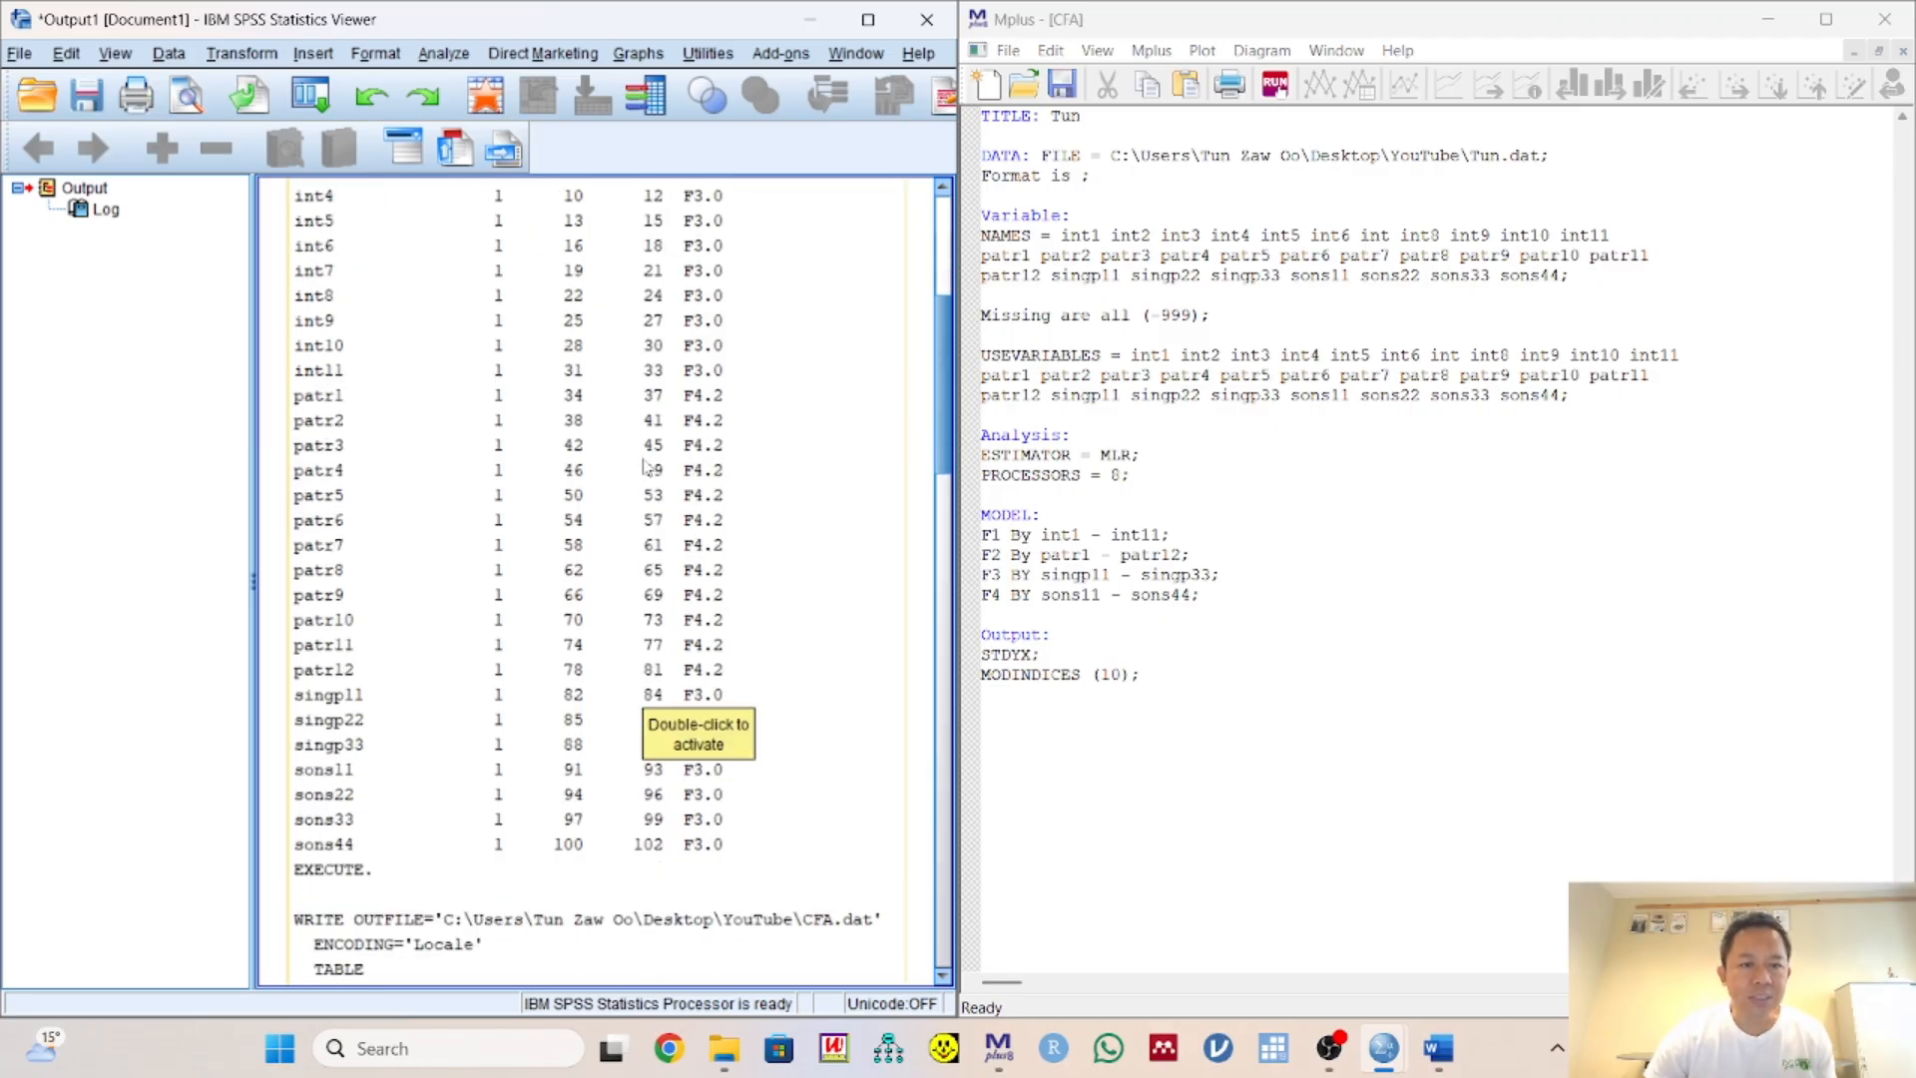
scroll(646, 466, "up", 3)
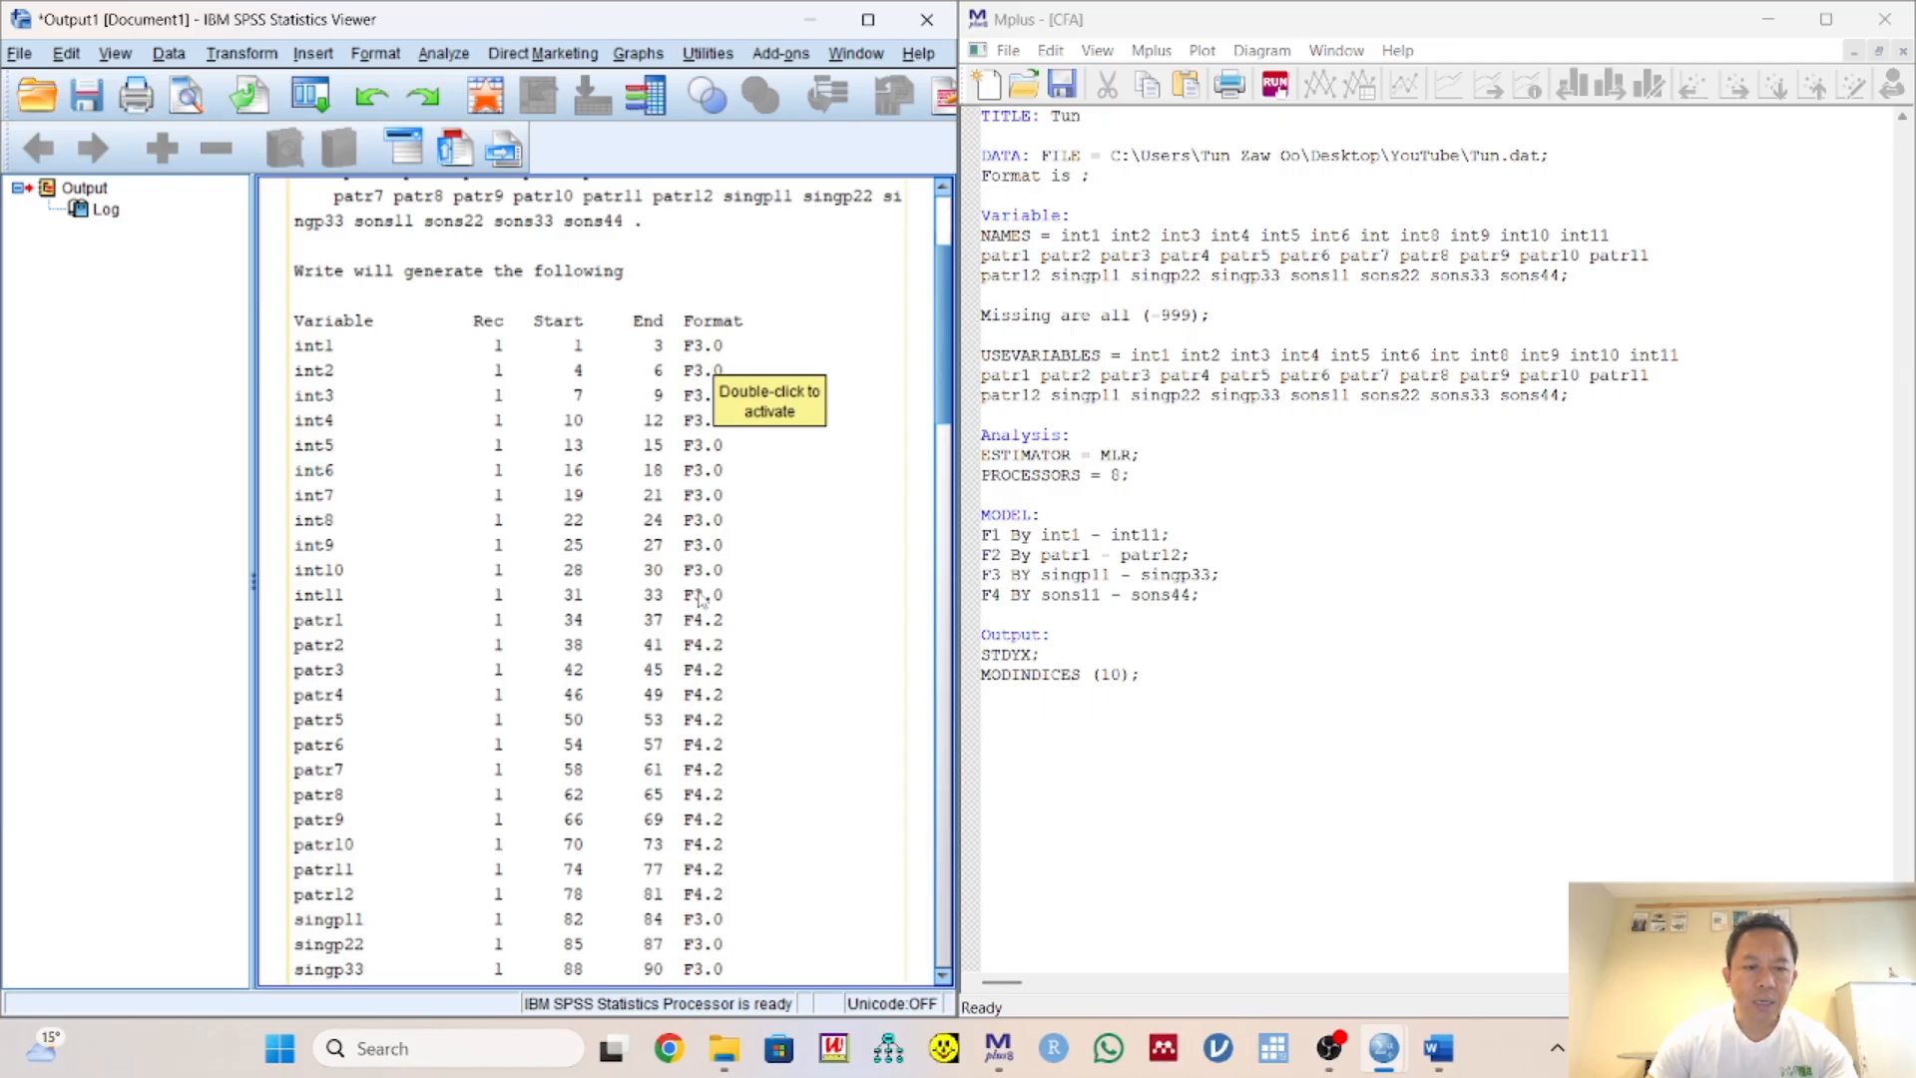
Enter 11F3.0 after "Format is" in the Mplus DATA section to cover the variables int1 to int11
left_click(1080, 176)
type("11")
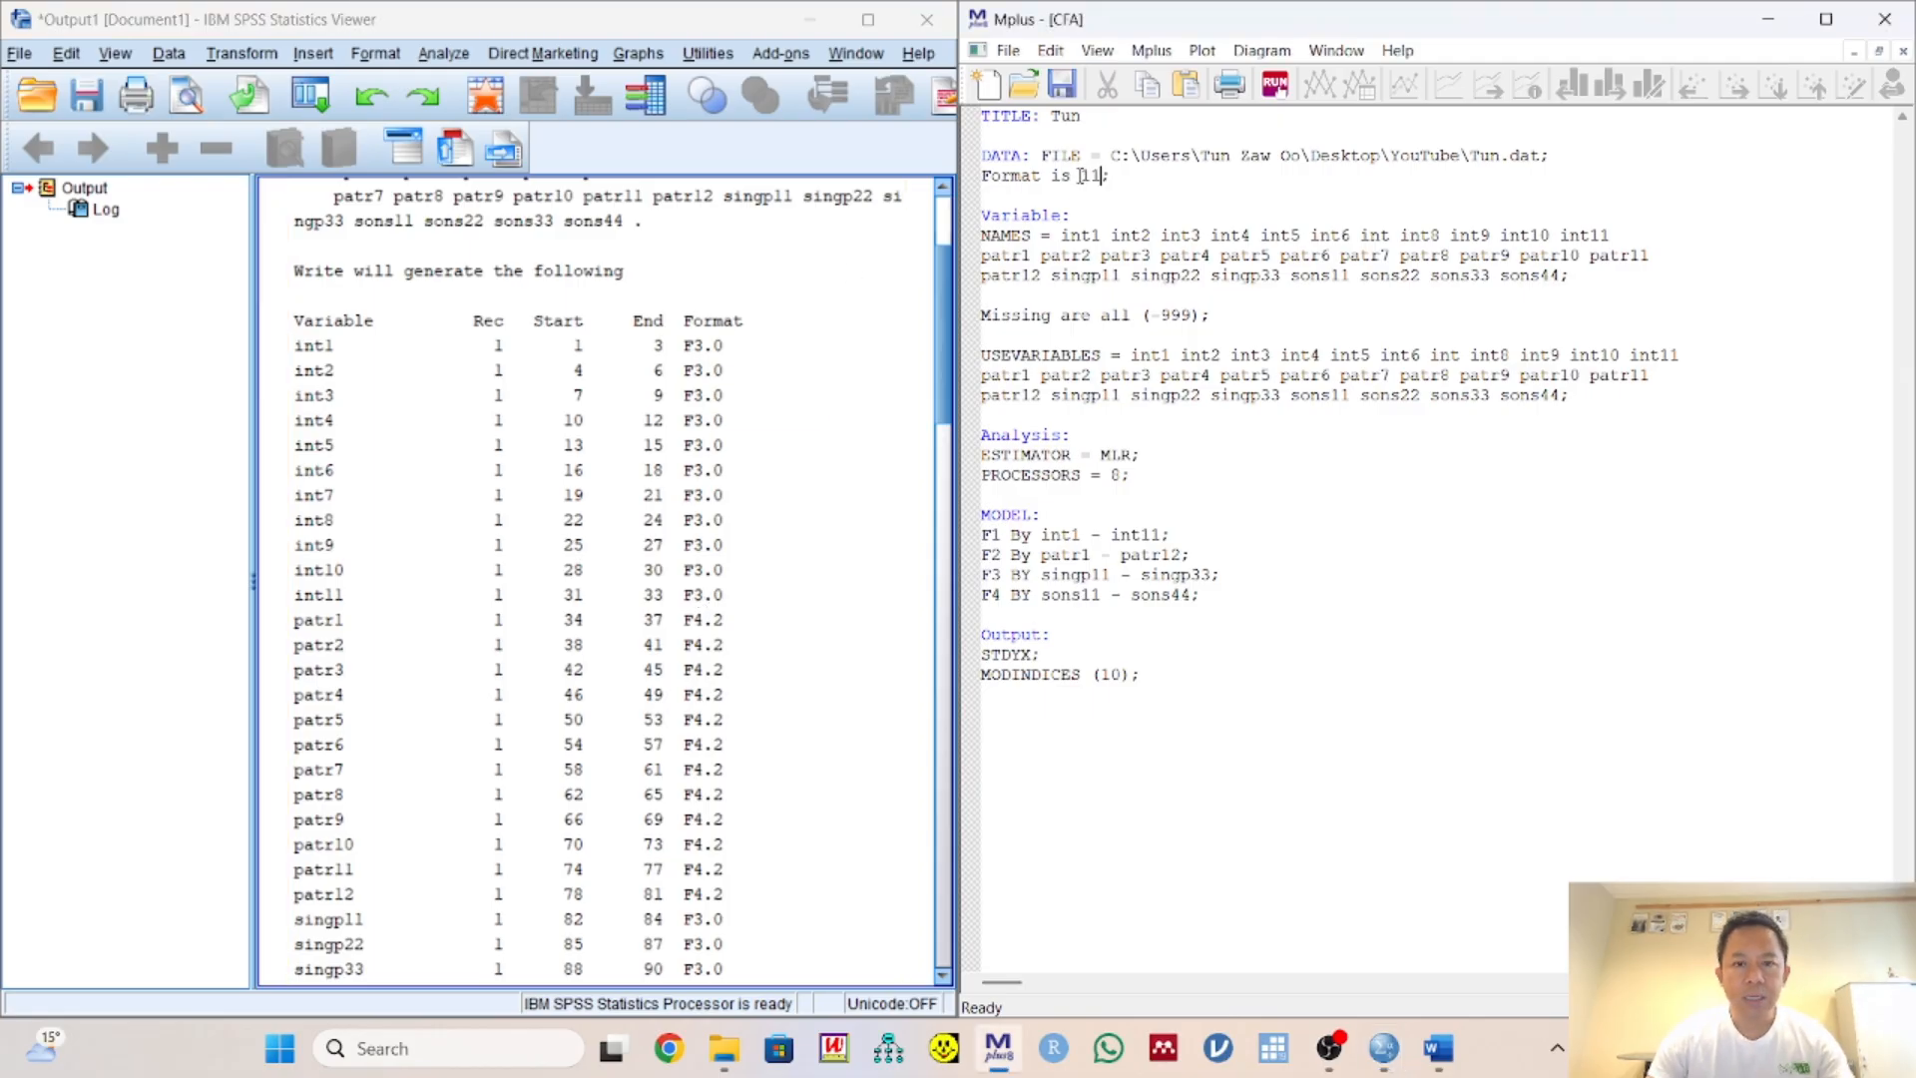
type("F3")
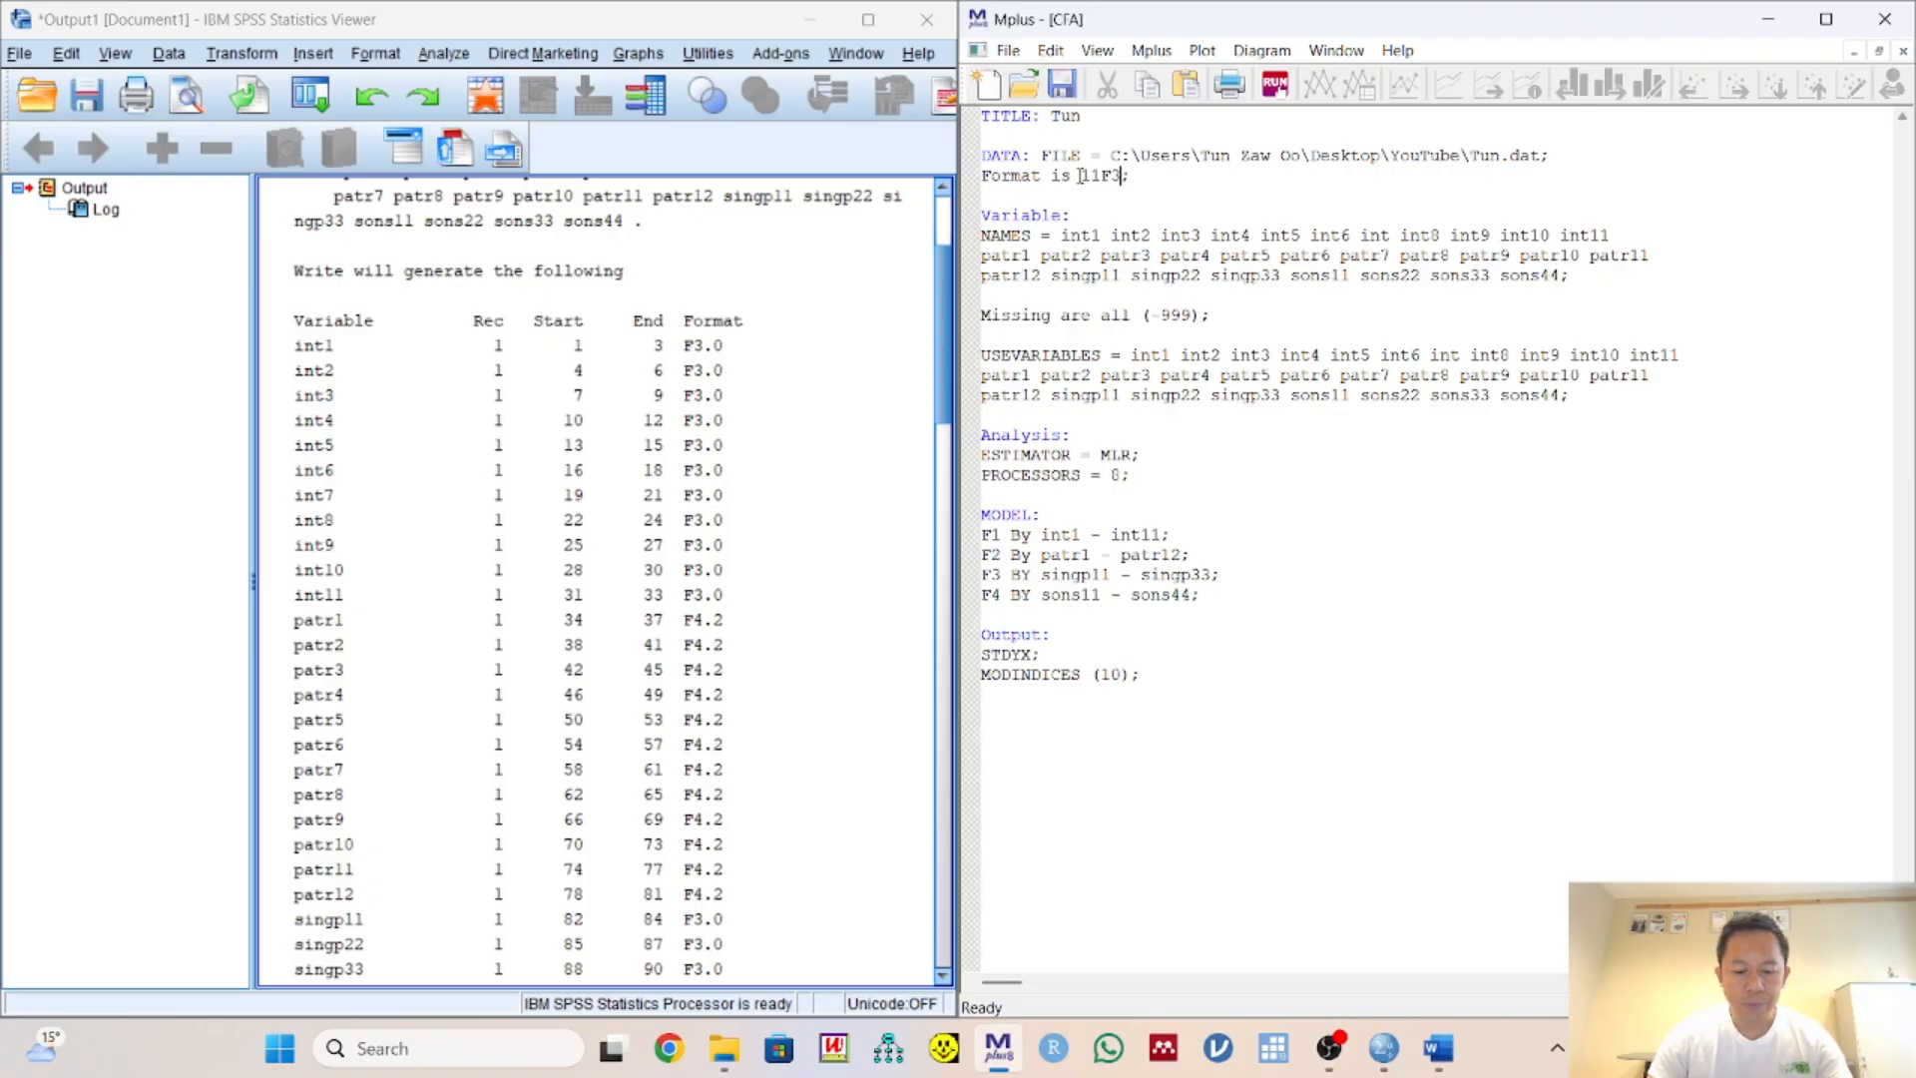
type(".0")
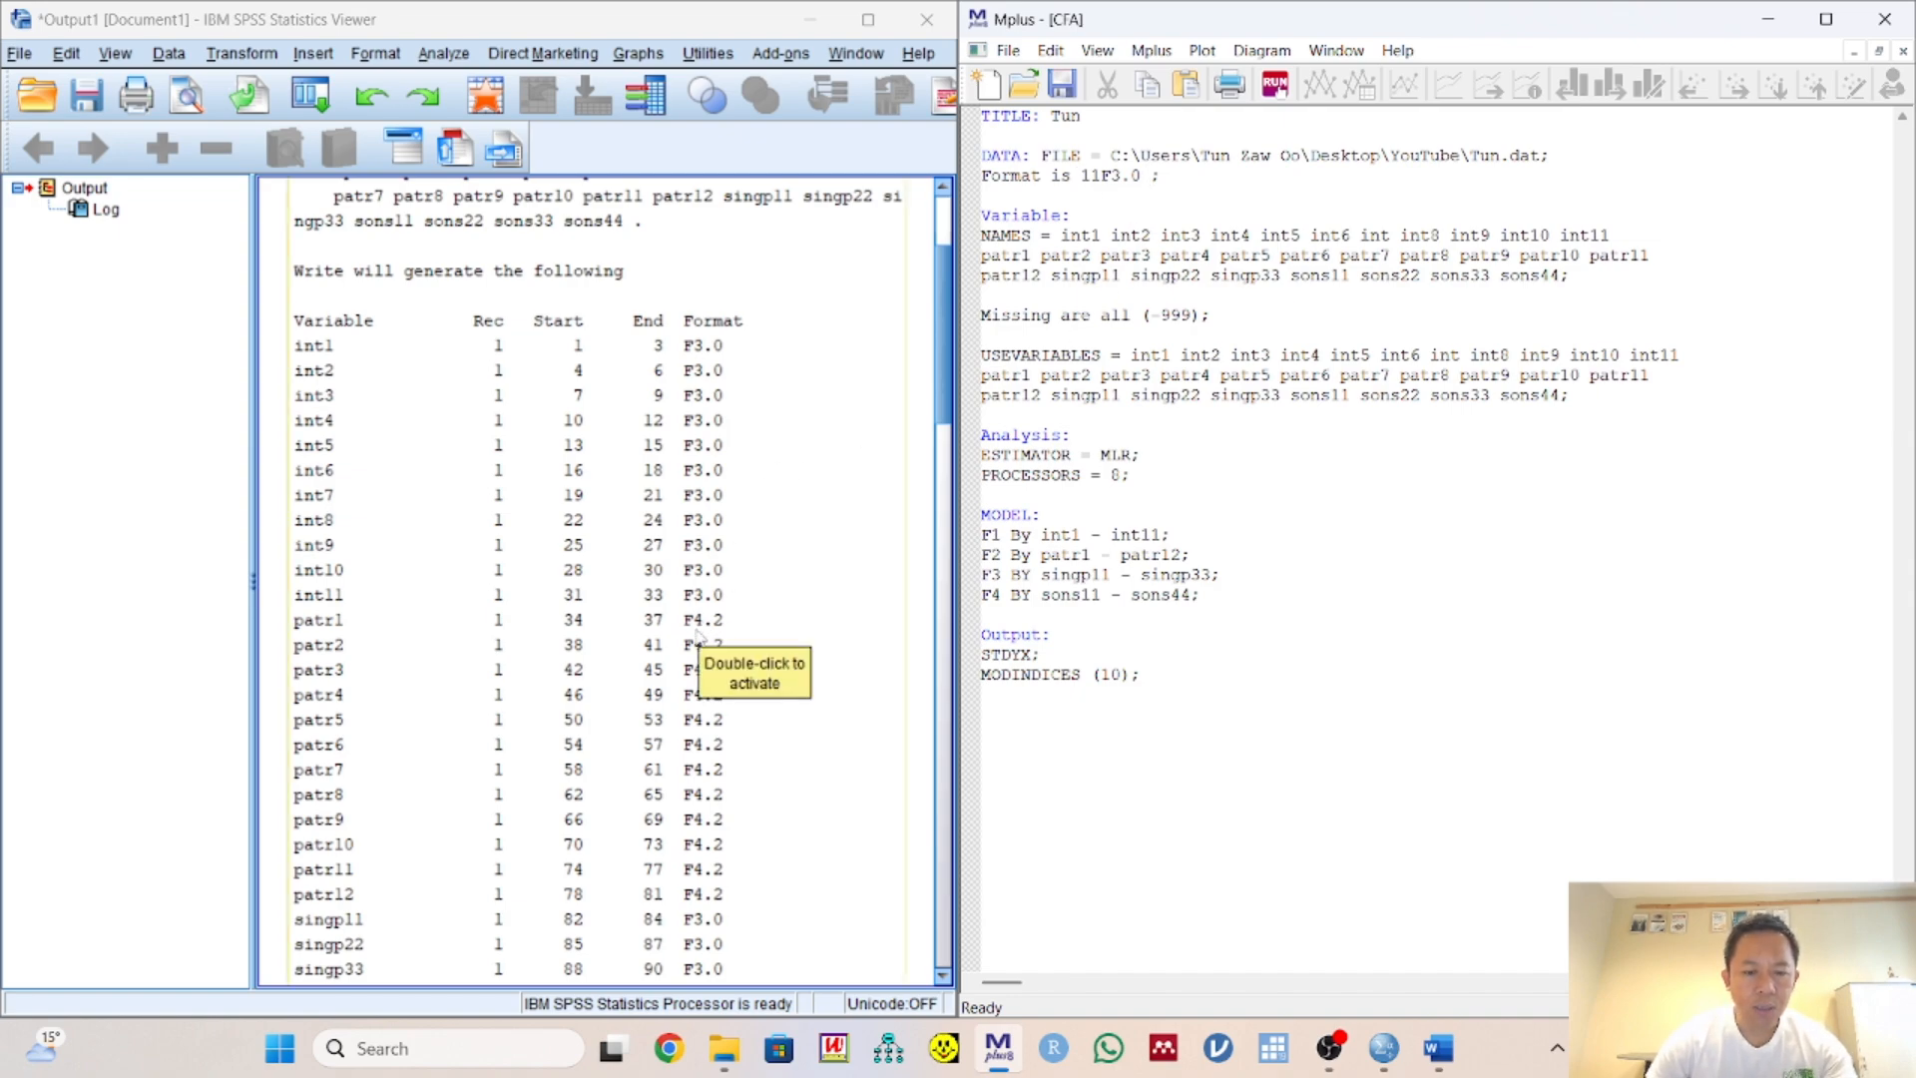
Extend the format statement with 12F4.2 for the patr variables and 7F3.0 for the singp and sons variables
left_click(693, 648)
scroll(693, 648, "down", 6)
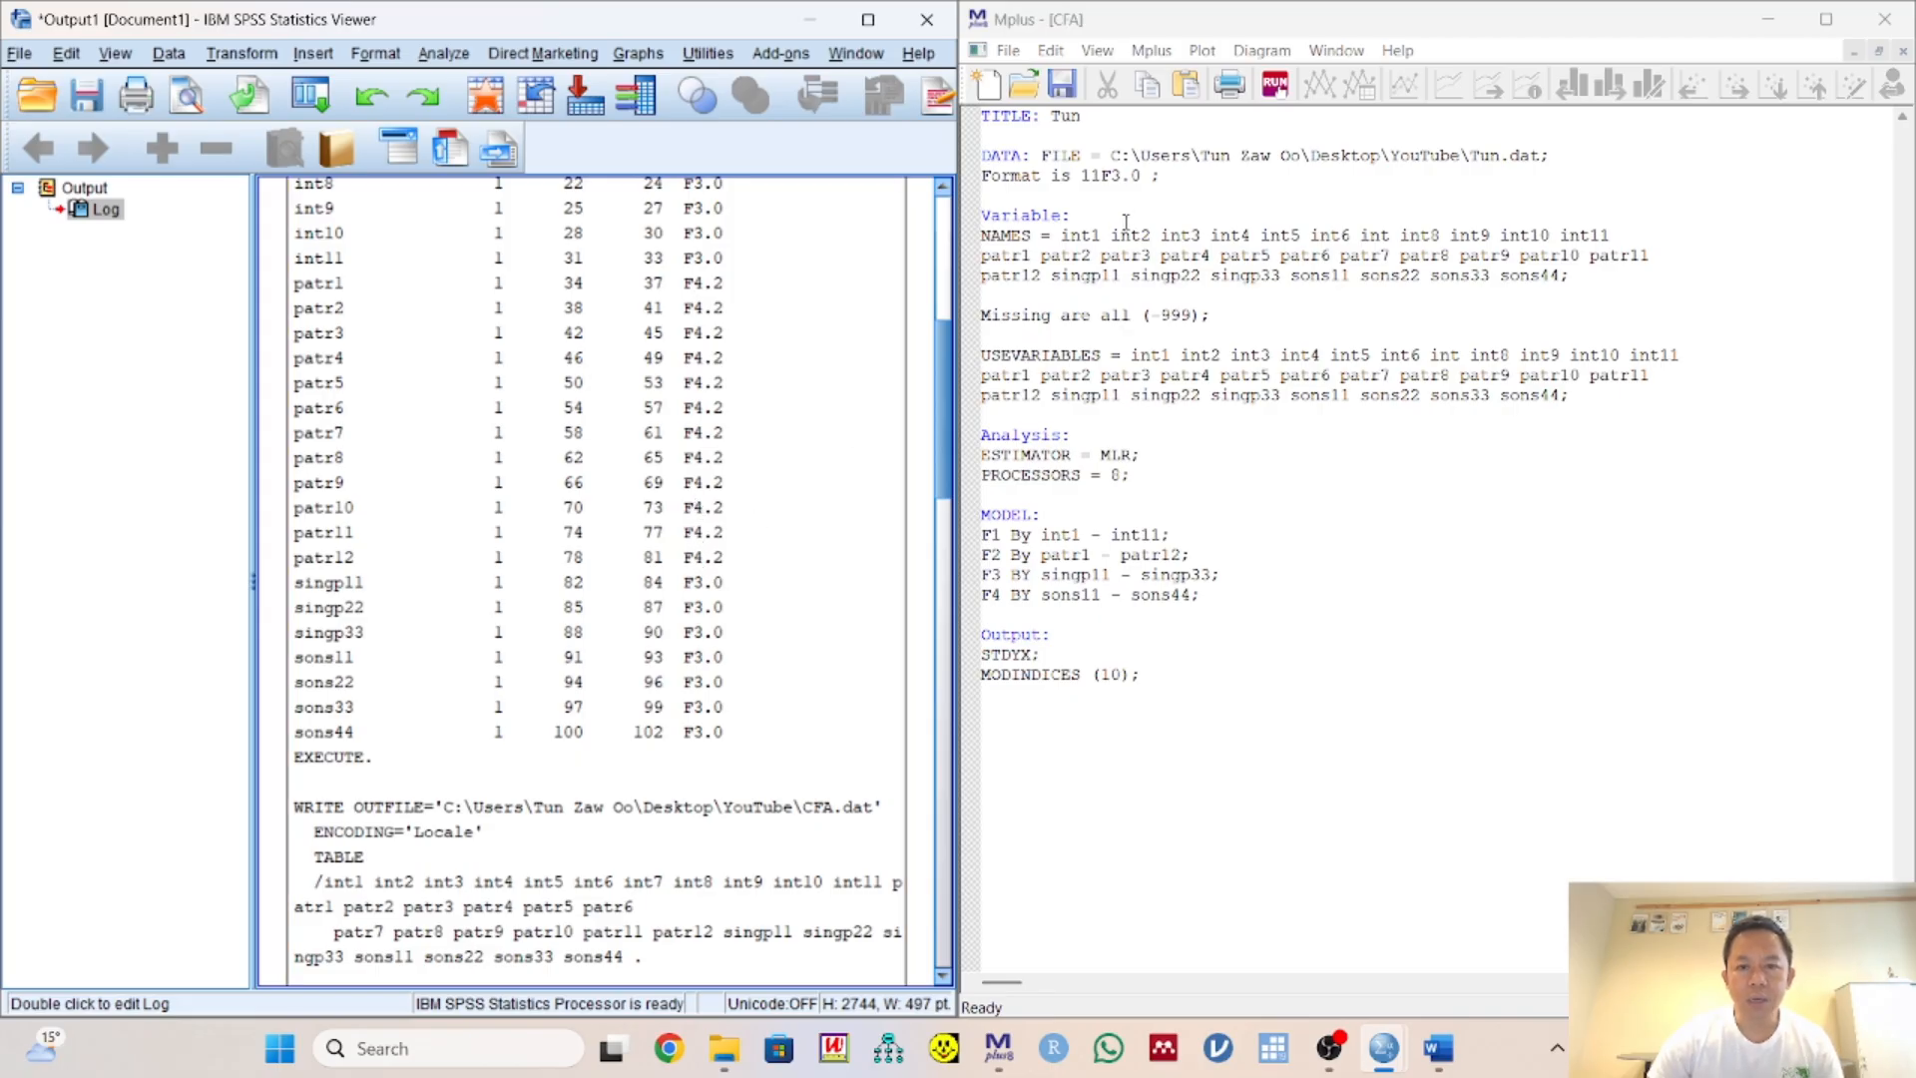
left_click(1155, 180)
type("12")
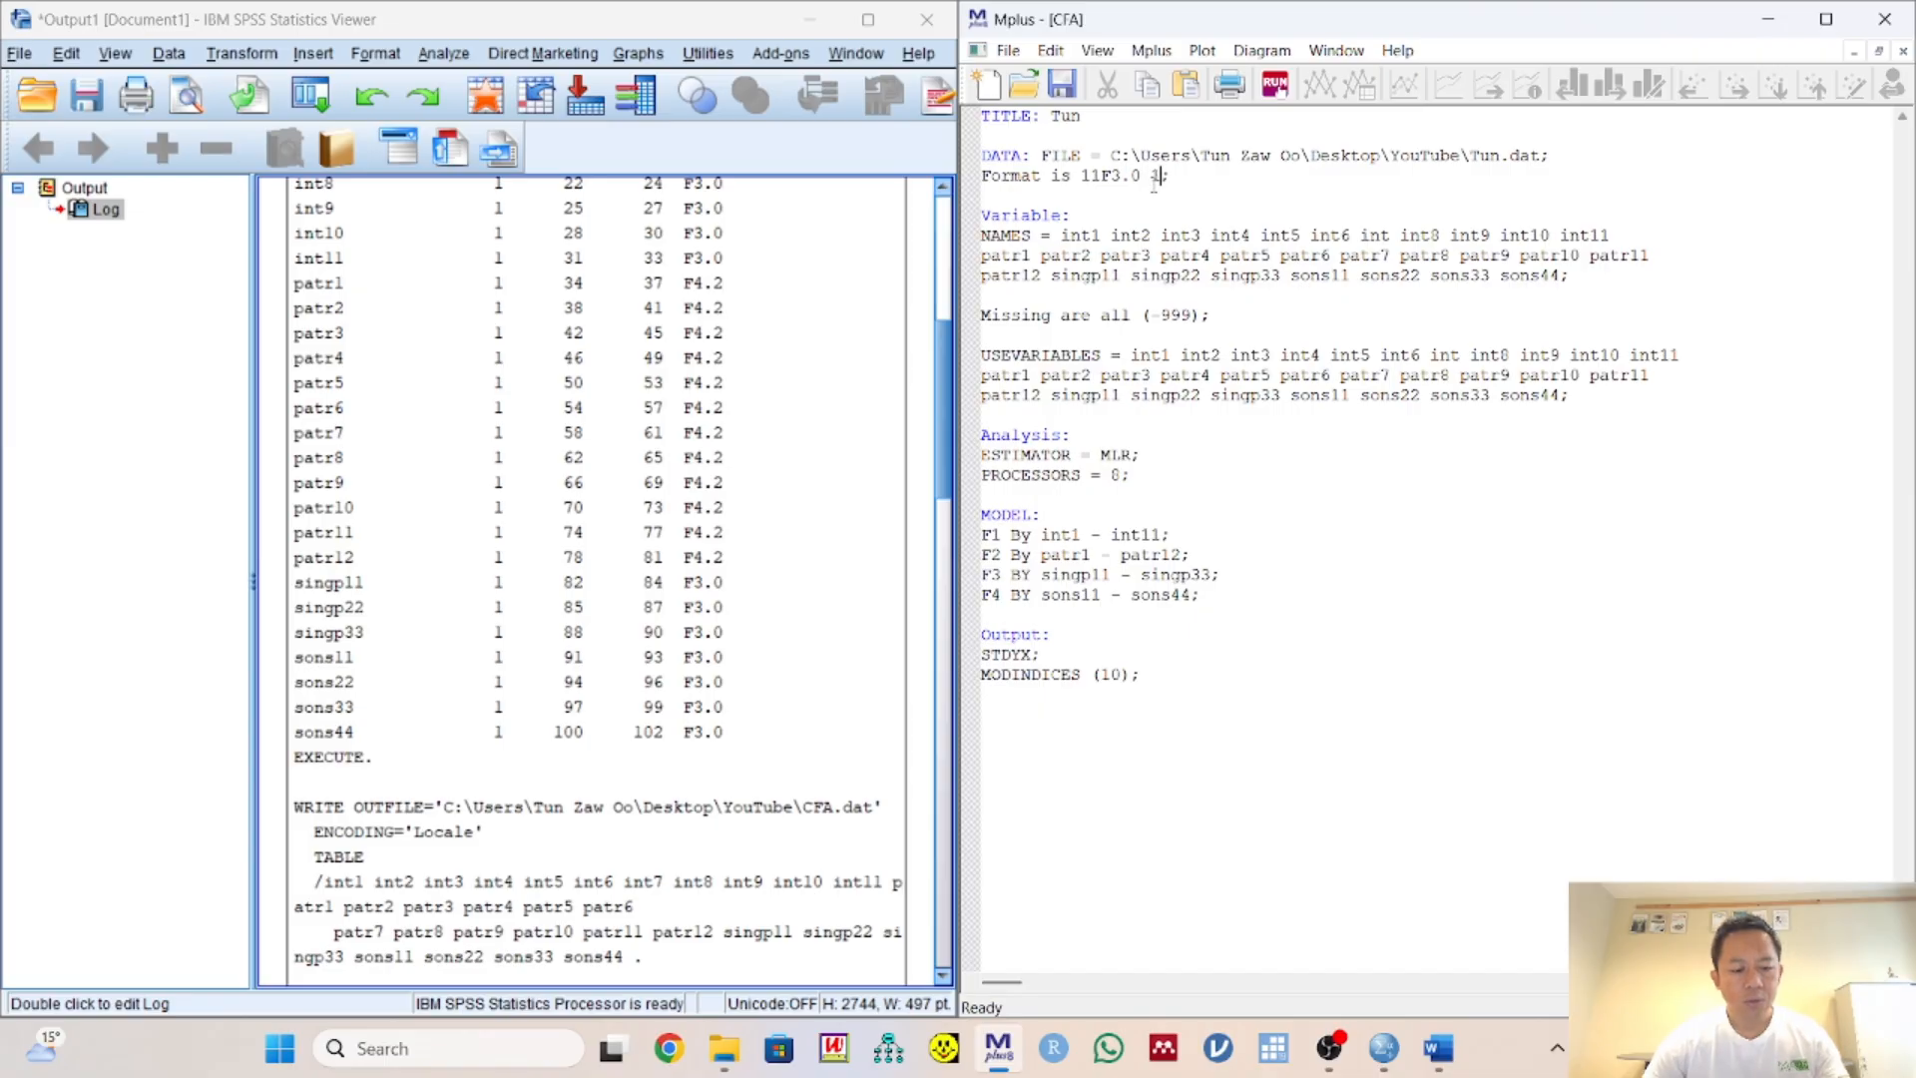
type("F")
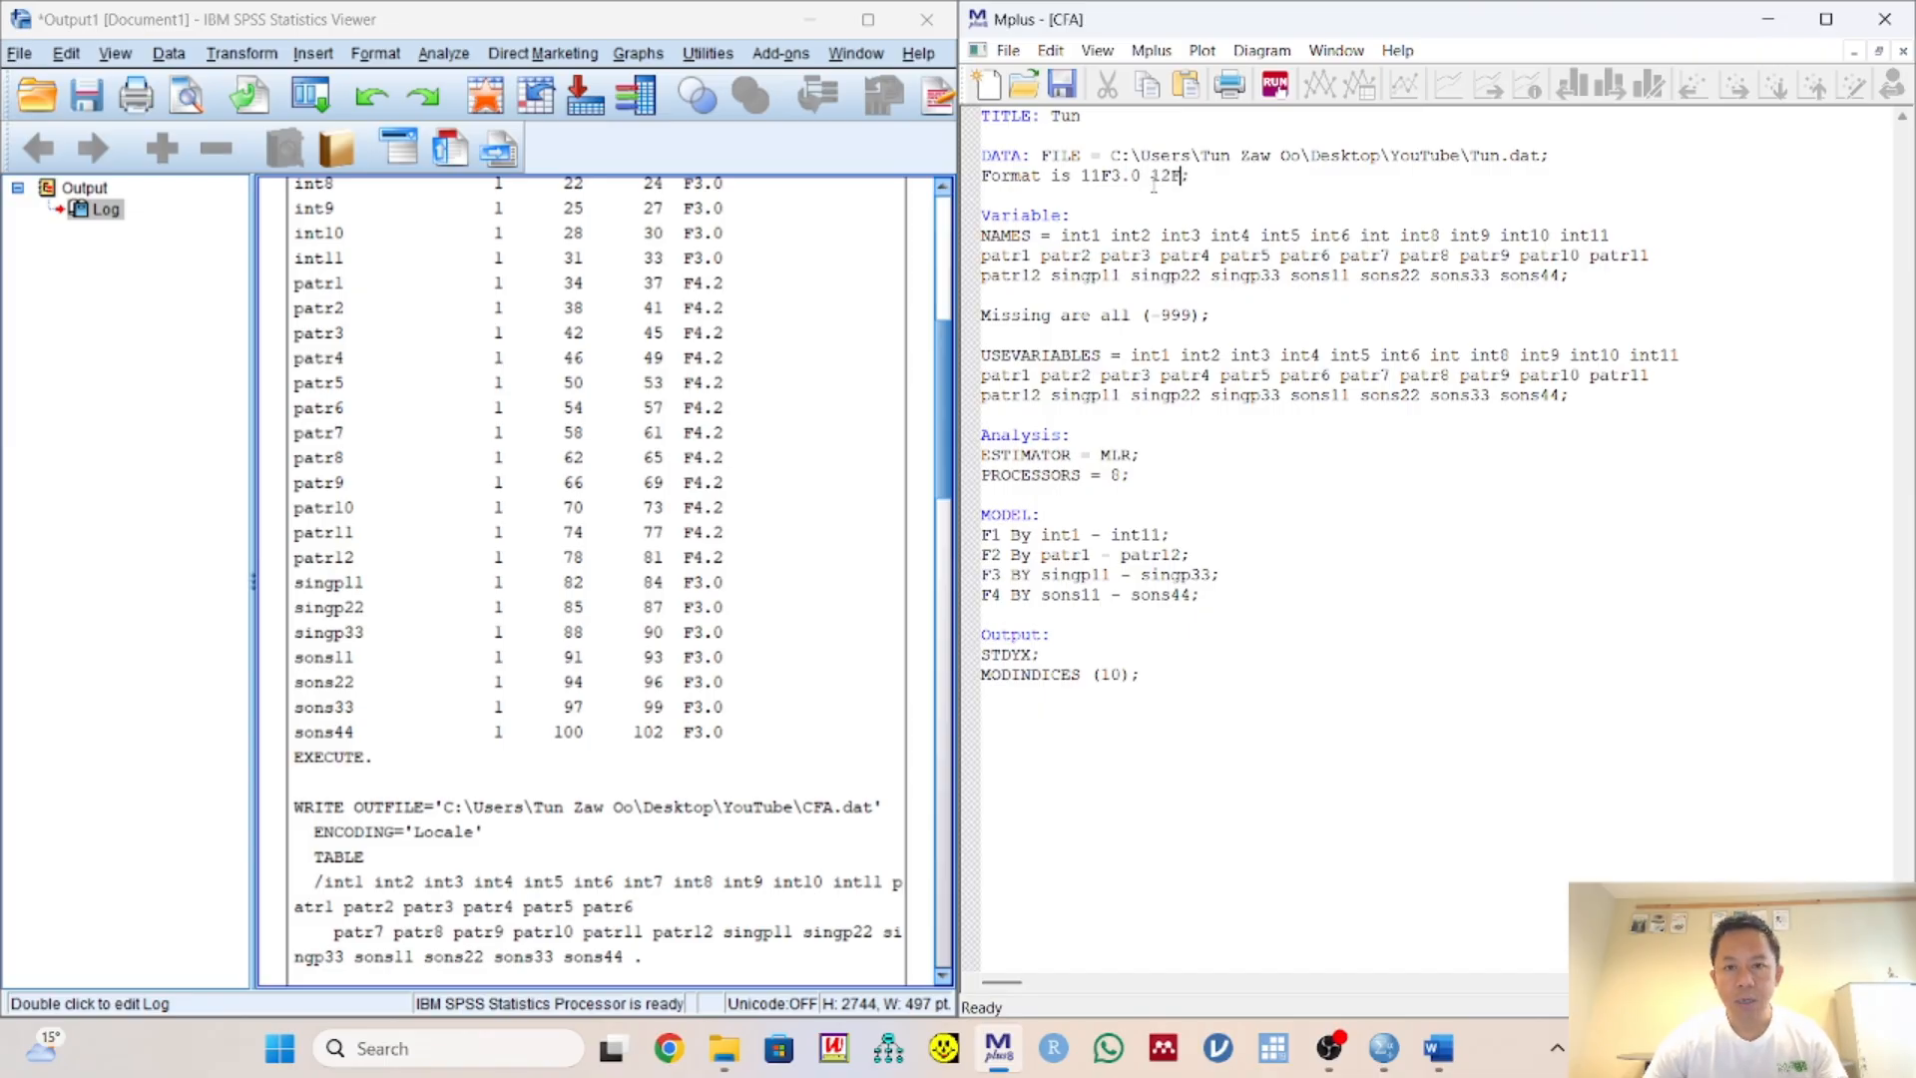
type("4.2")
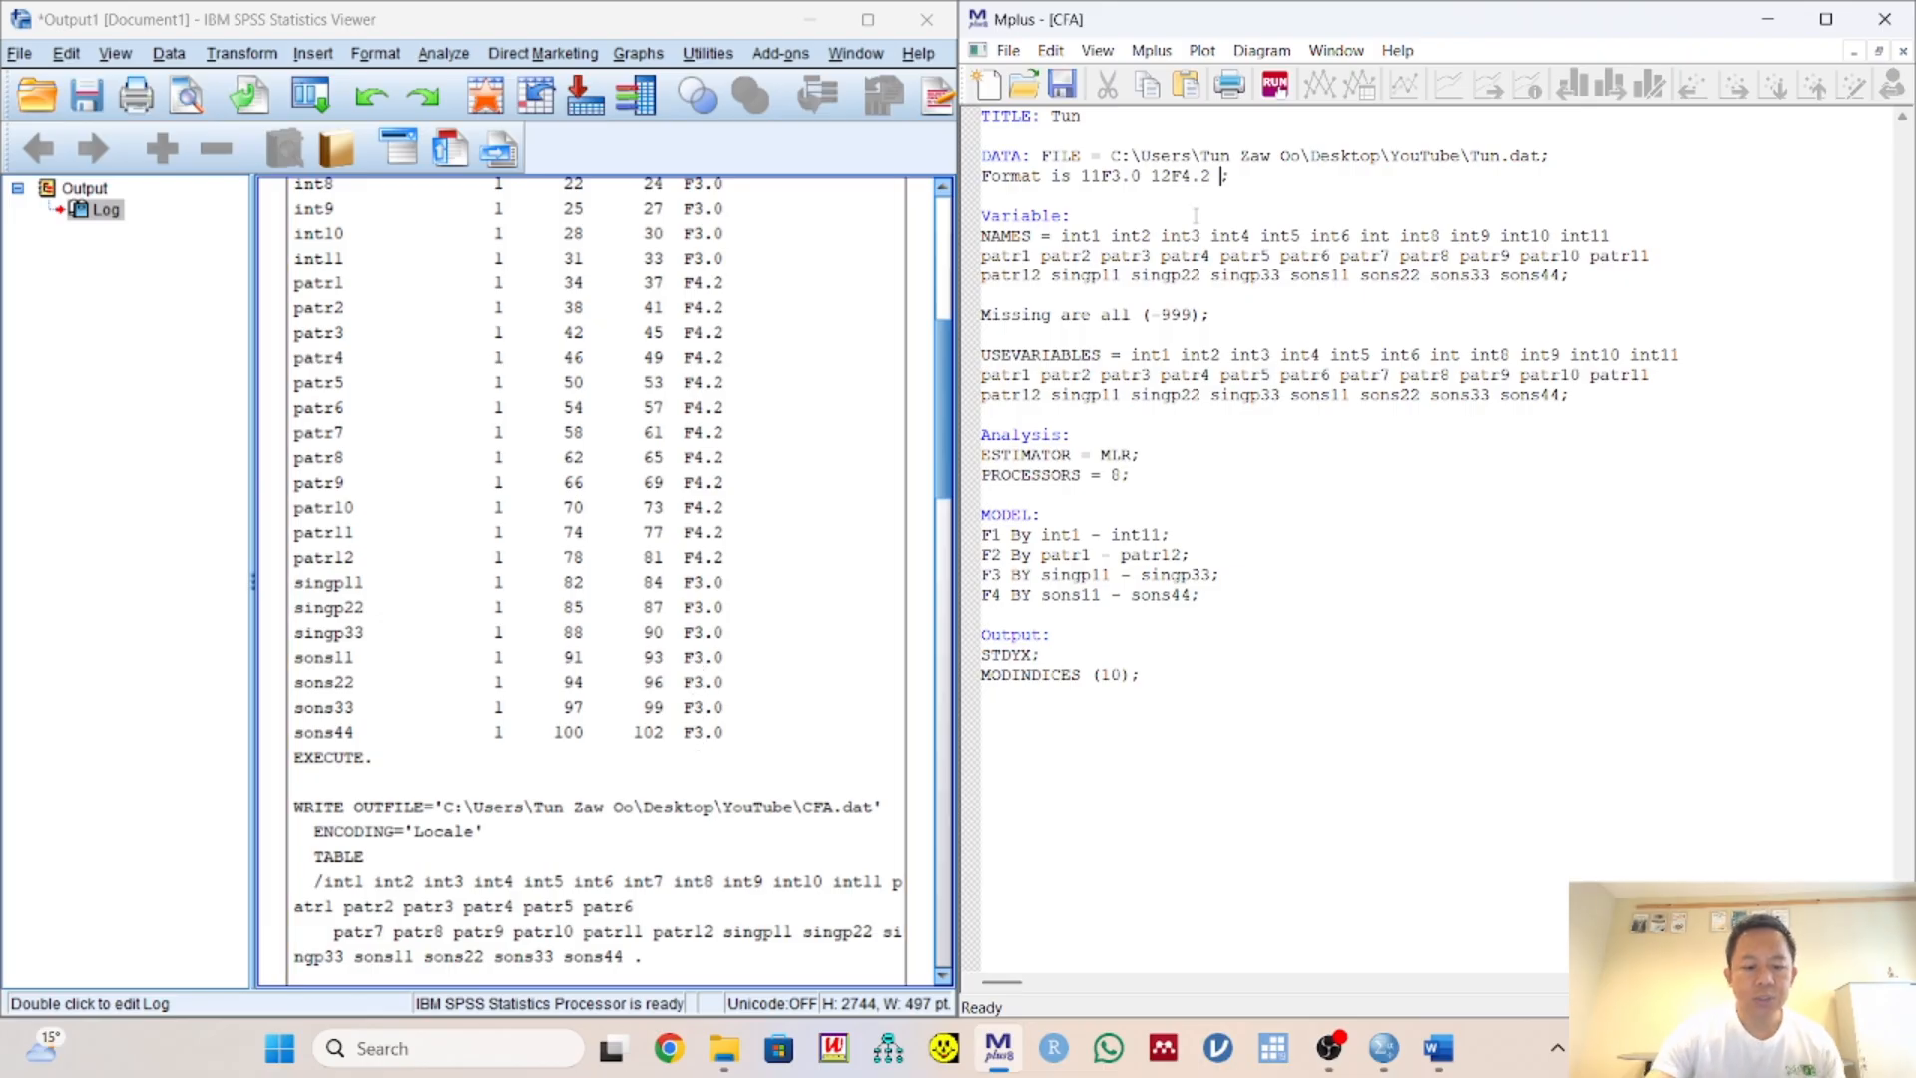
type("7F")
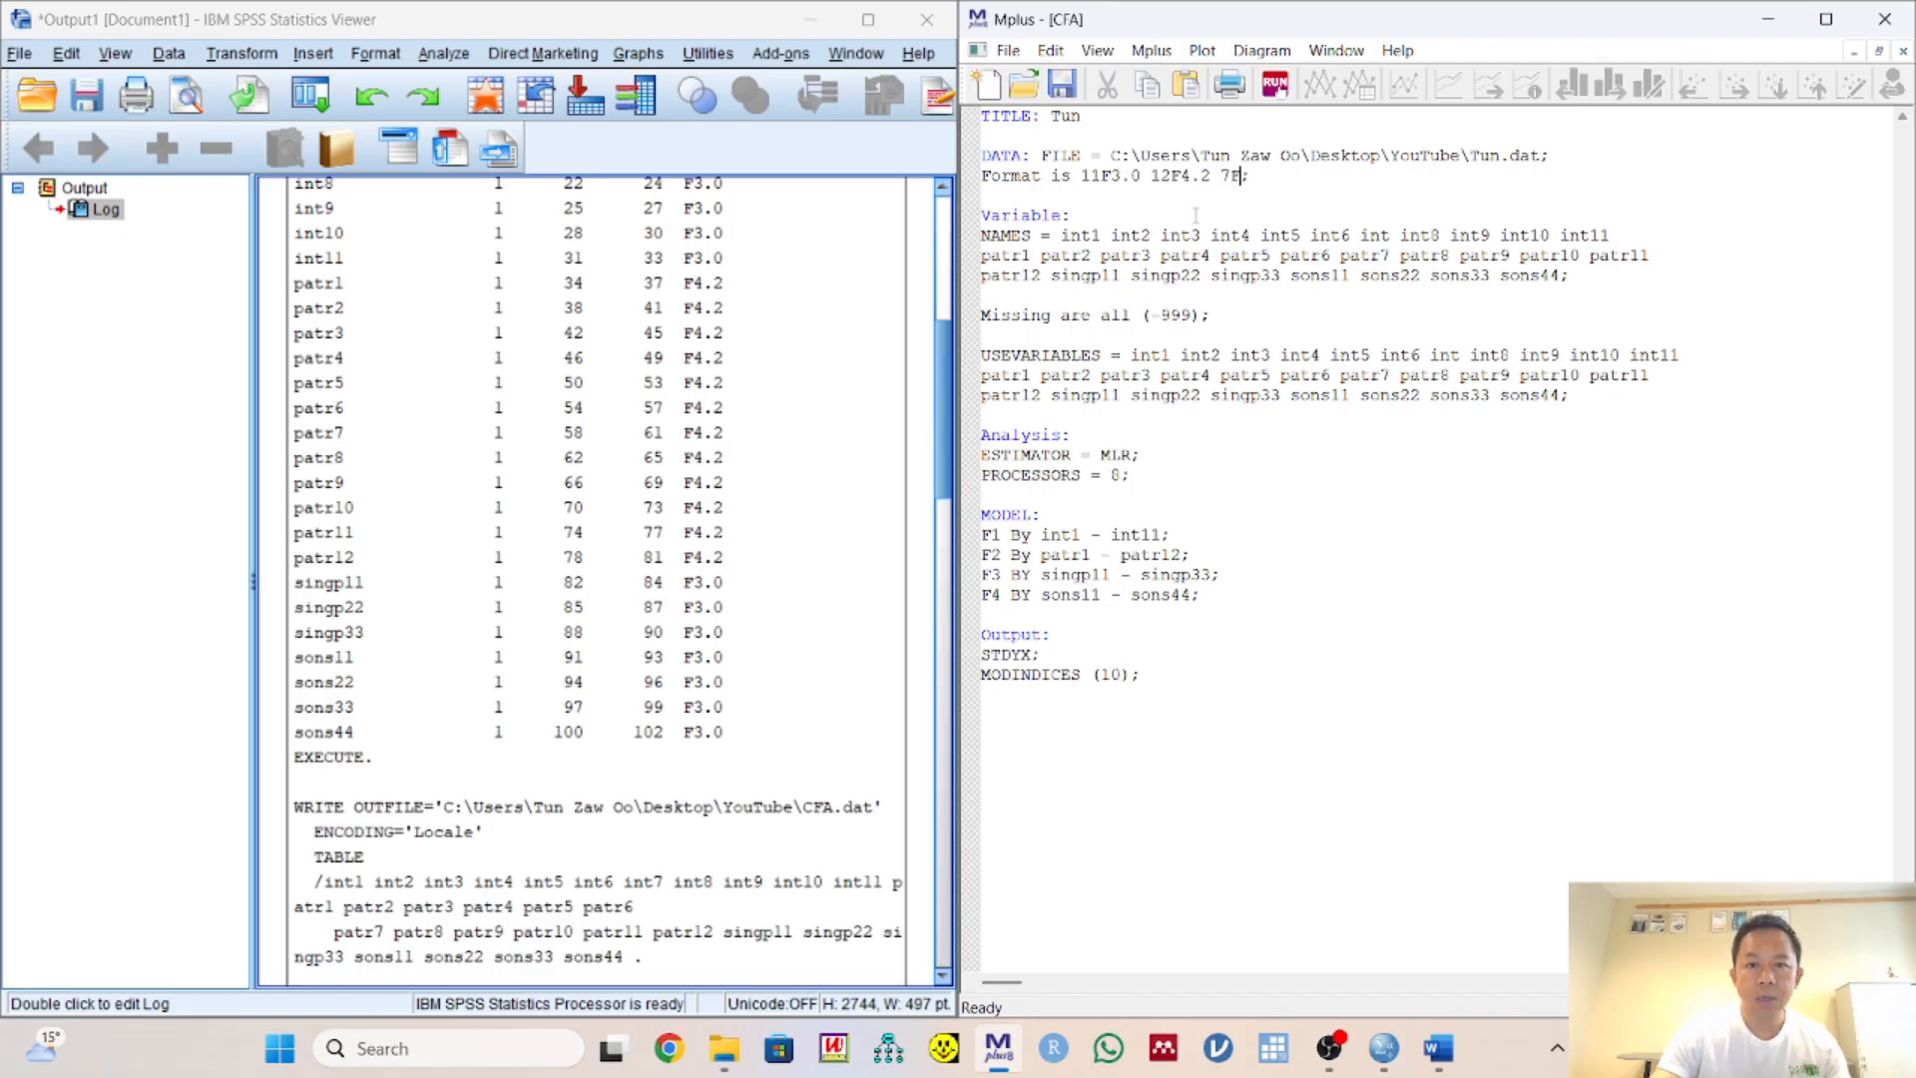
type("3.0")
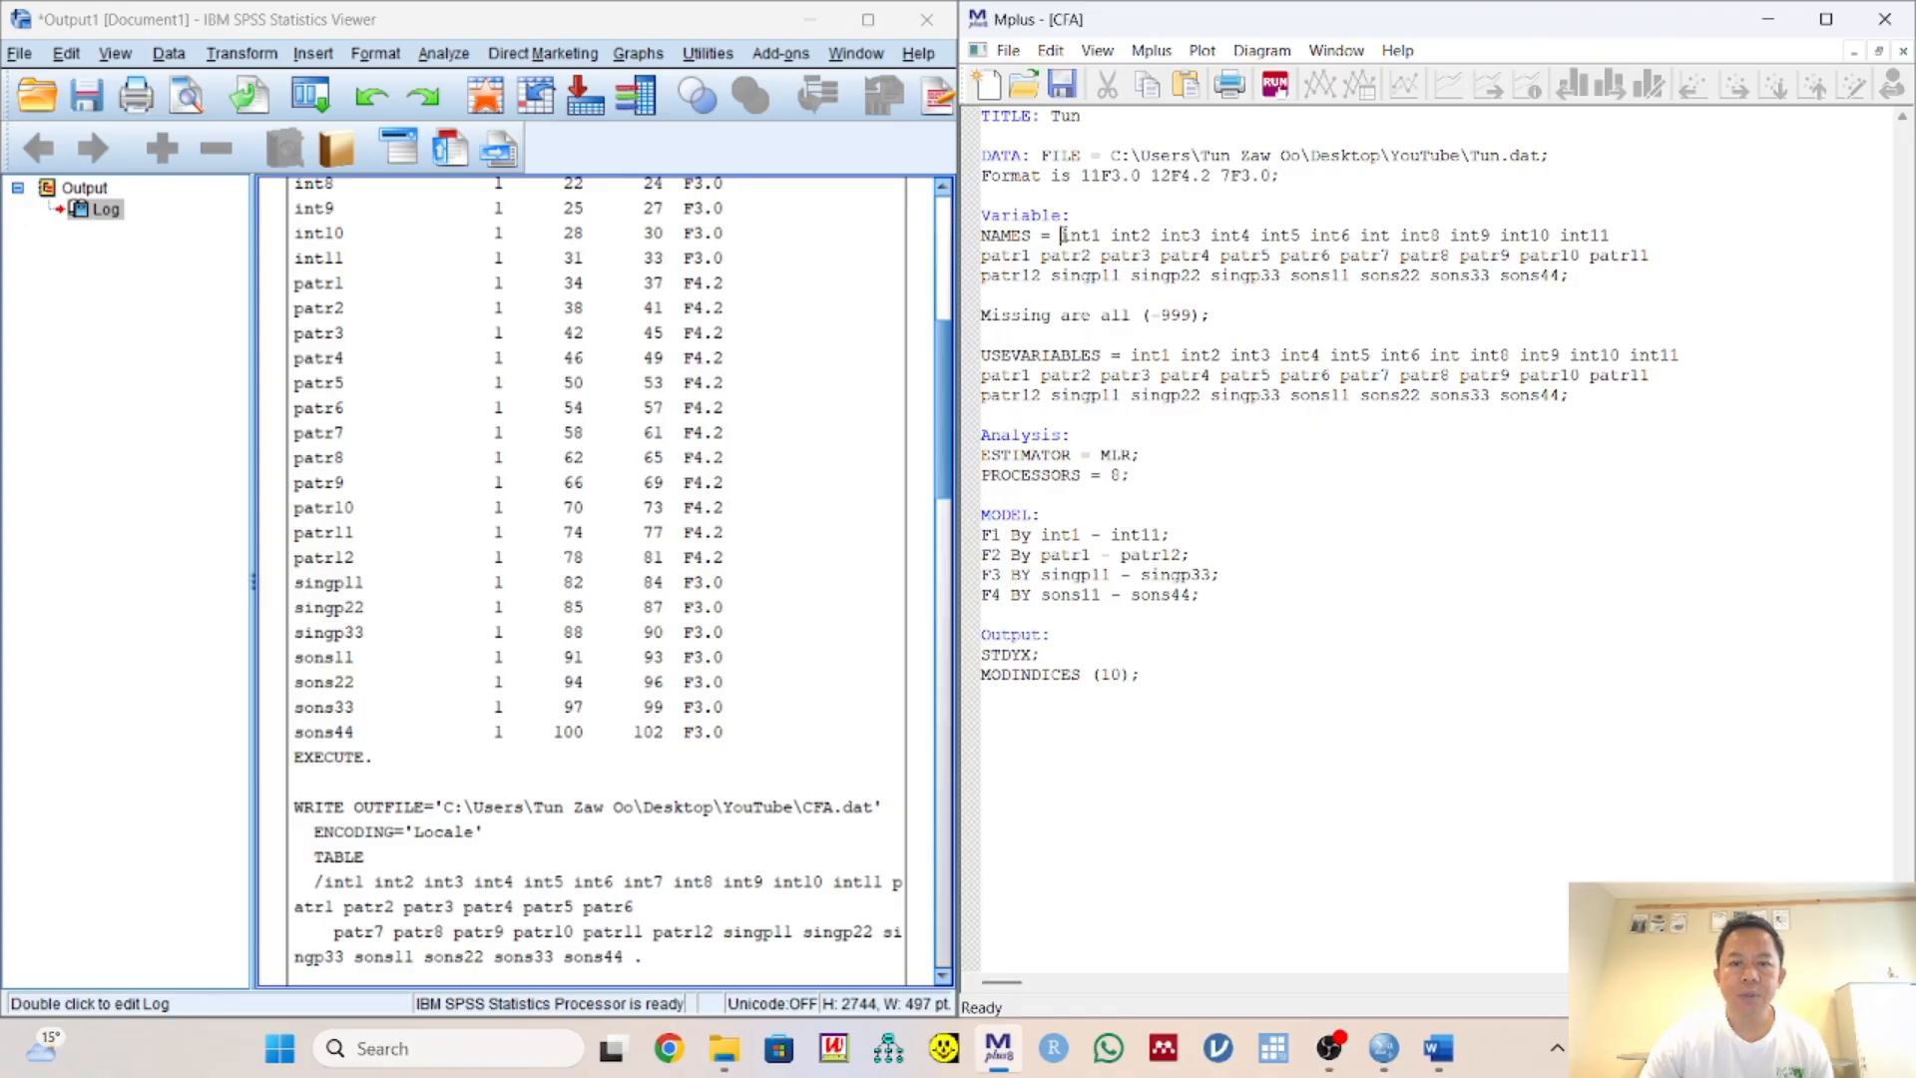
Compare the variable names in the Mplus NAMES statement with the order of variables in the SPSS output log
left_click(1563, 279, "shift")
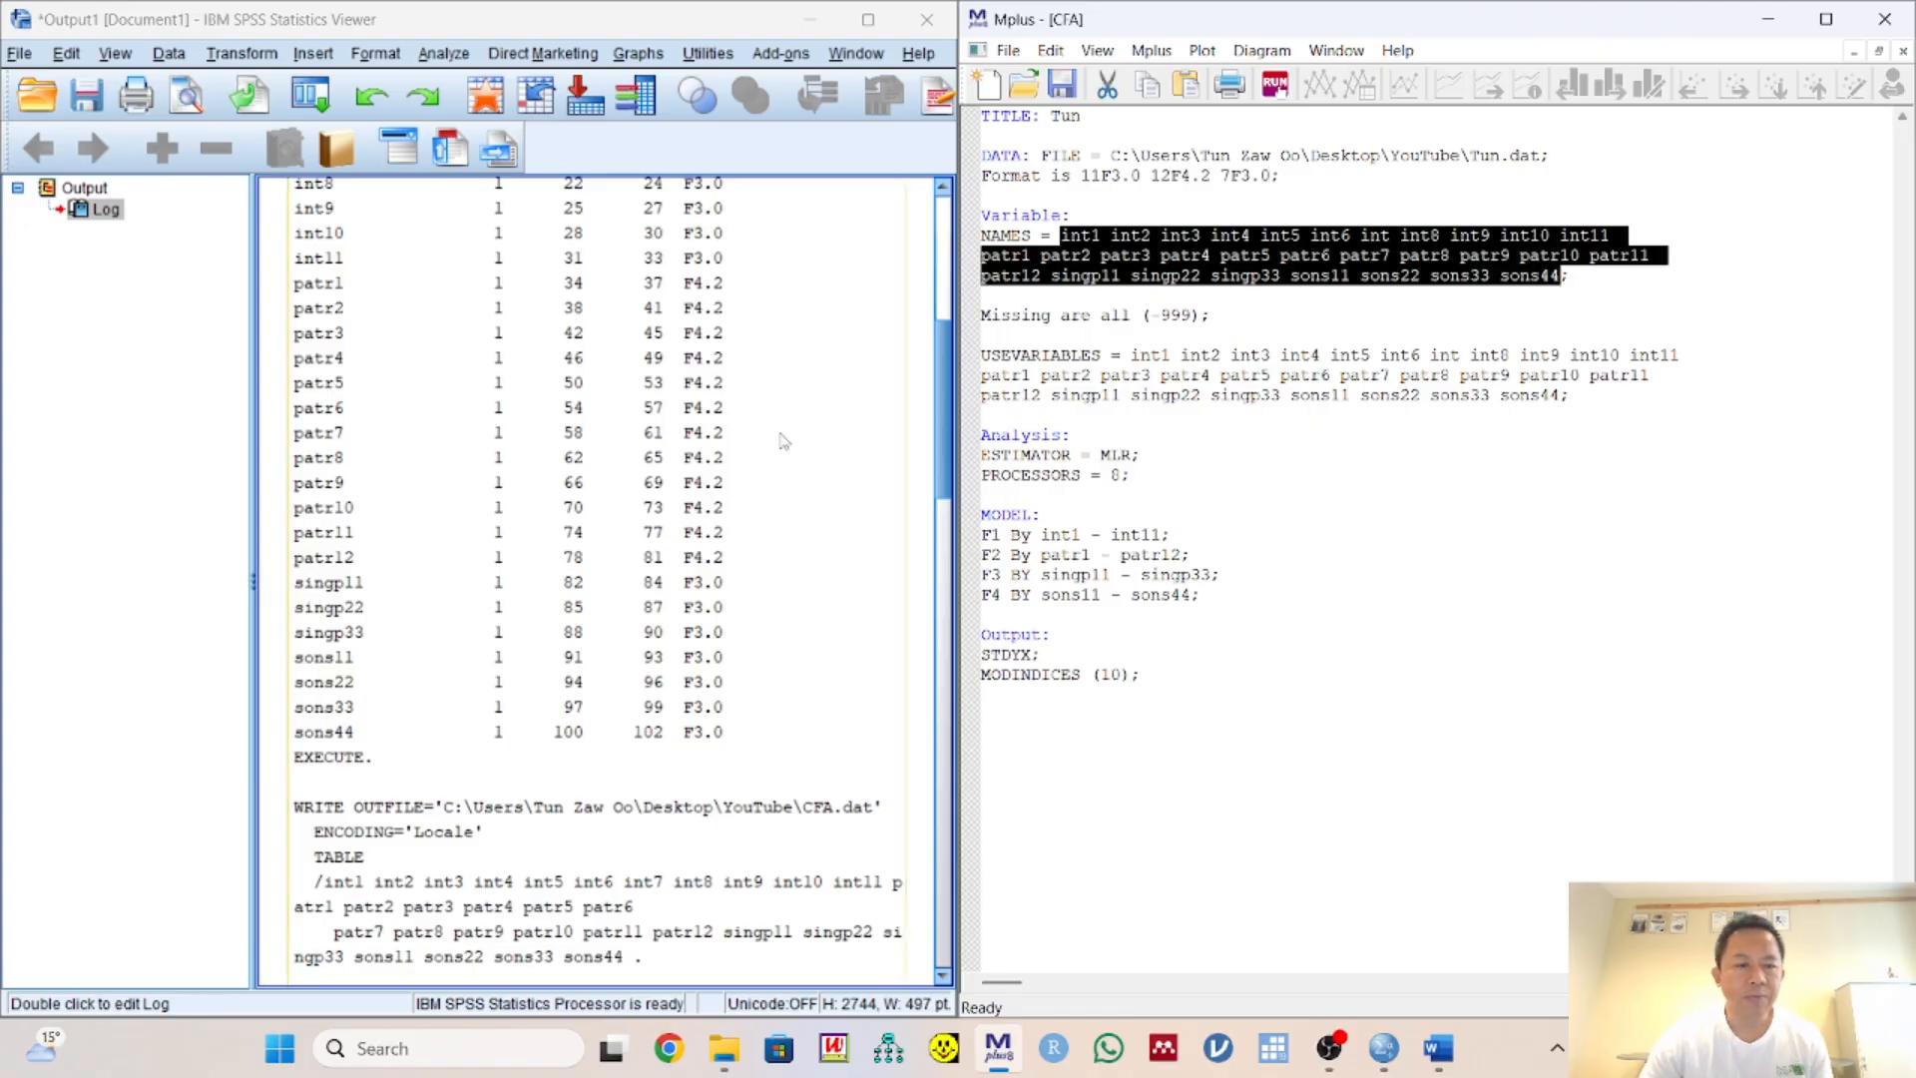
scroll(731, 432, "up", 1)
scroll(709, 421, "down", 8)
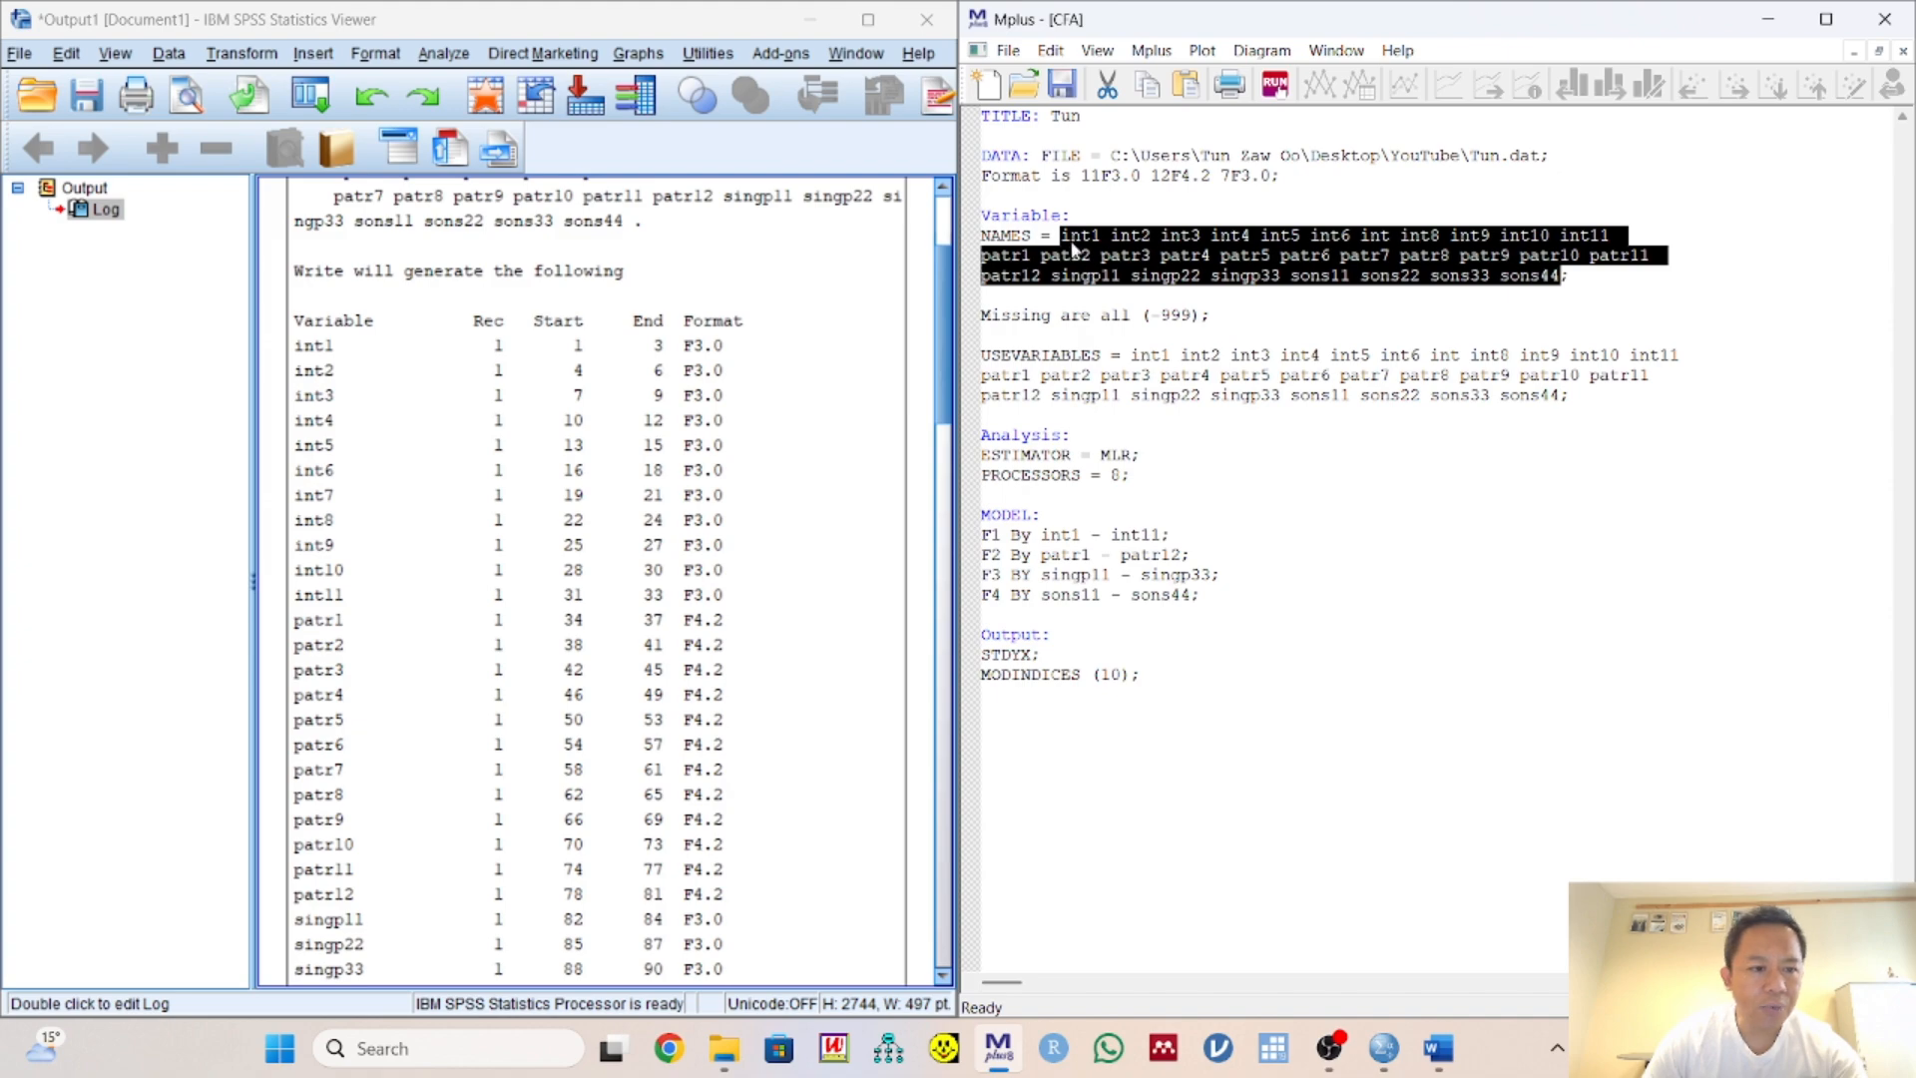
left_click(346, 392)
scroll(347, 392, "up", 3)
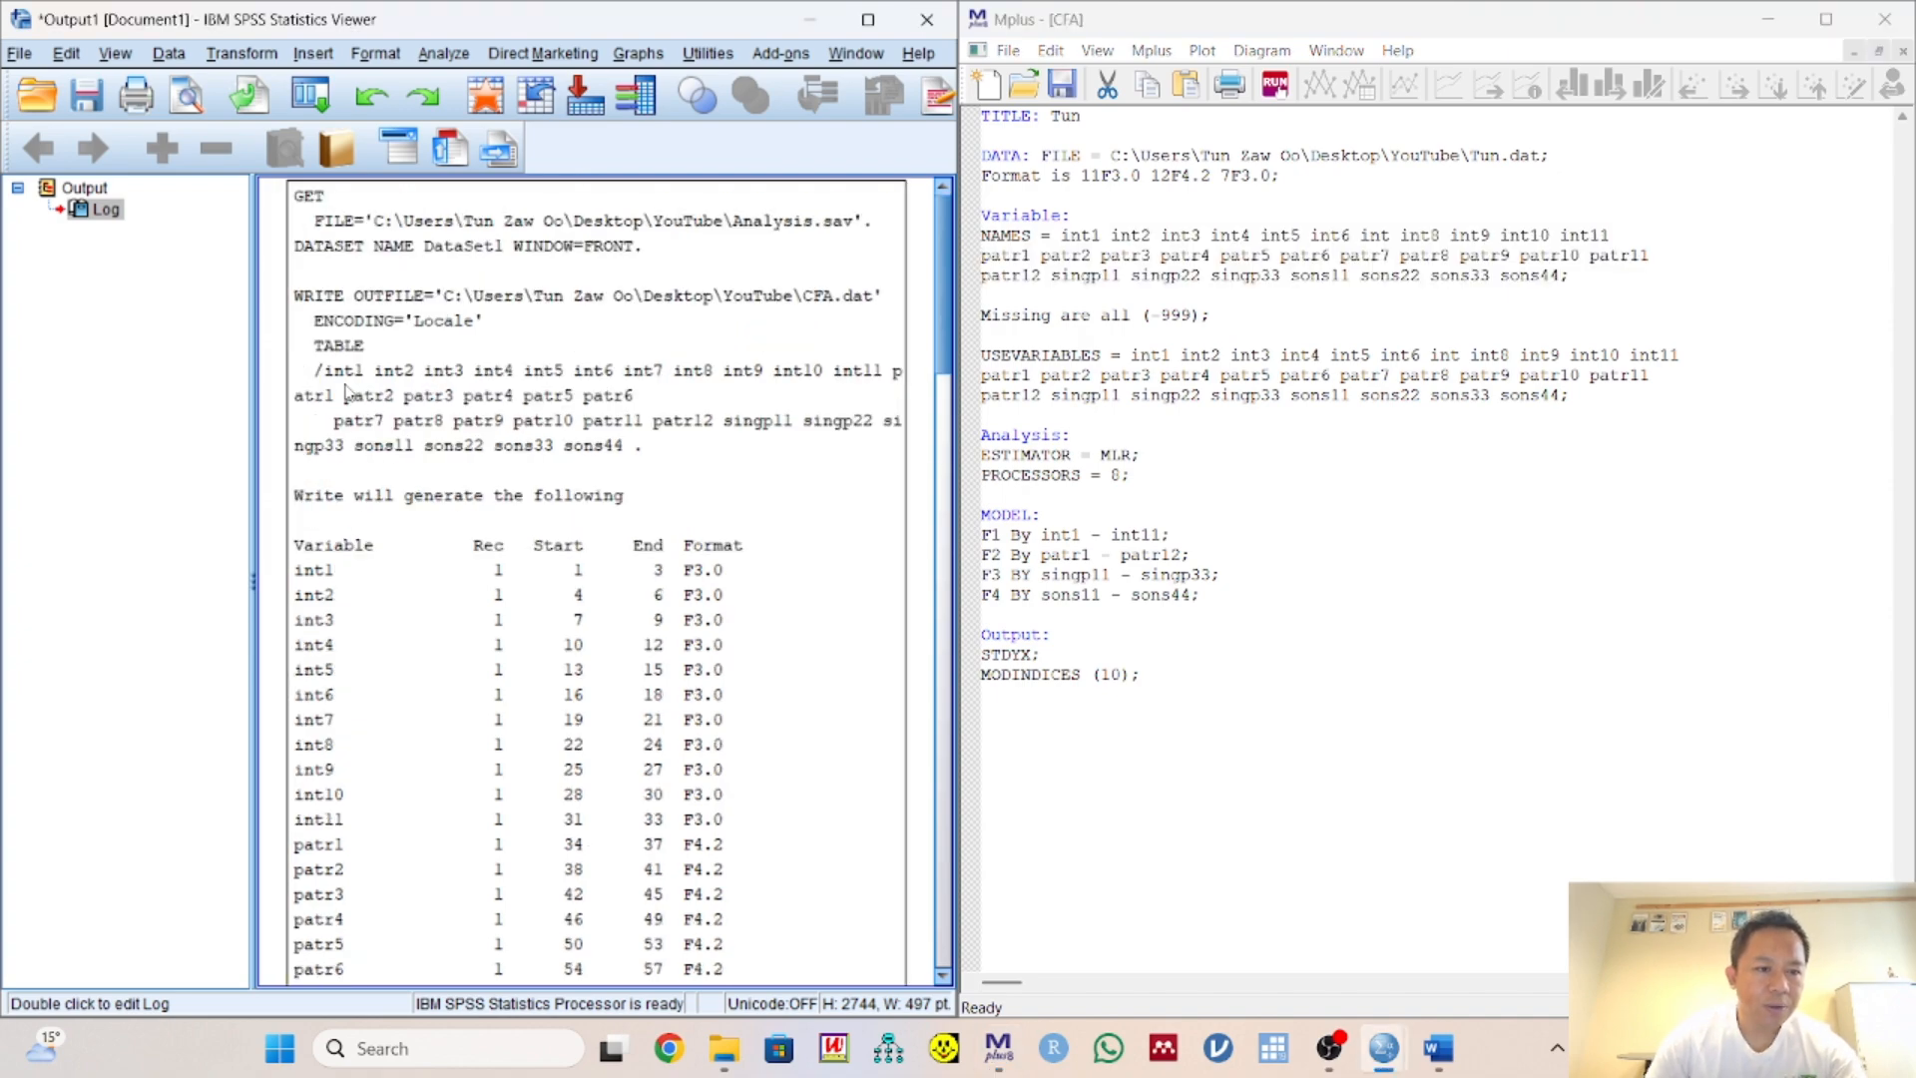
scroll(380, 524, "down", 5)
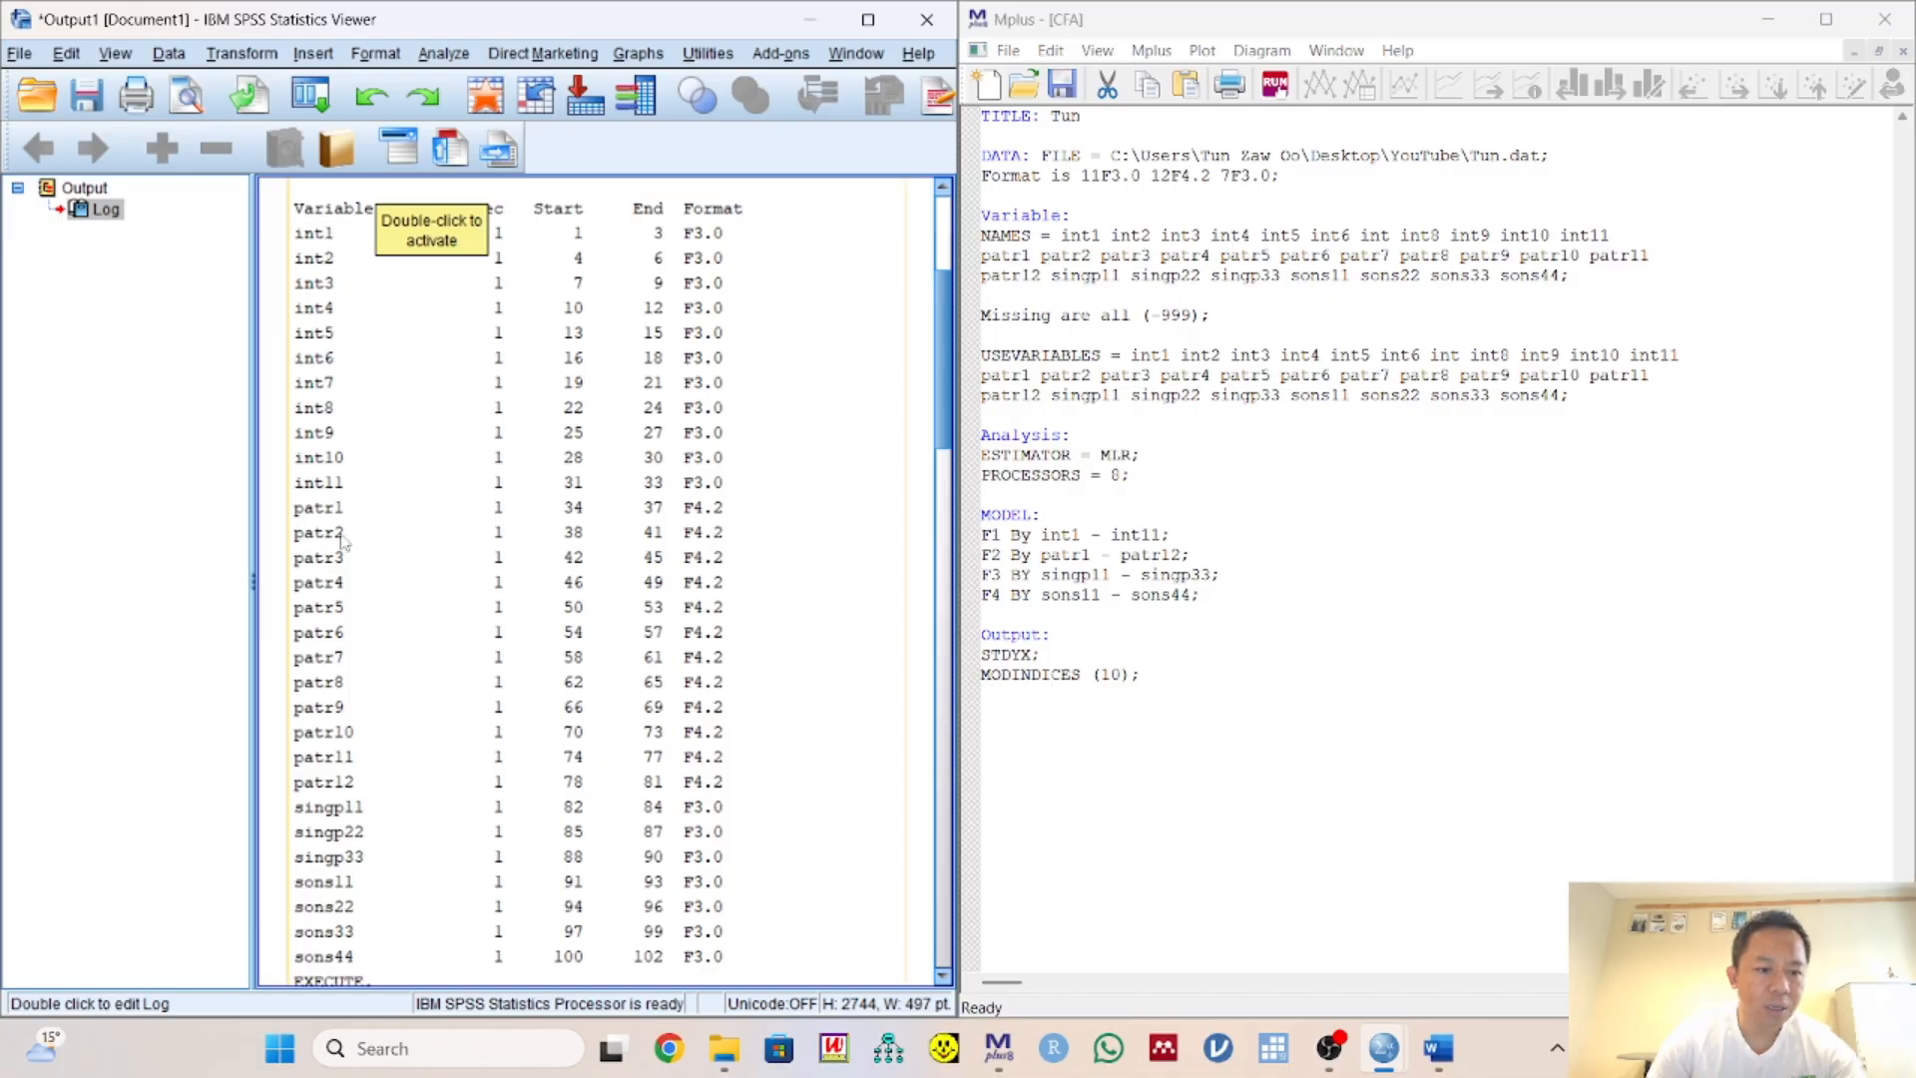
scroll(365, 591, "down", 3)
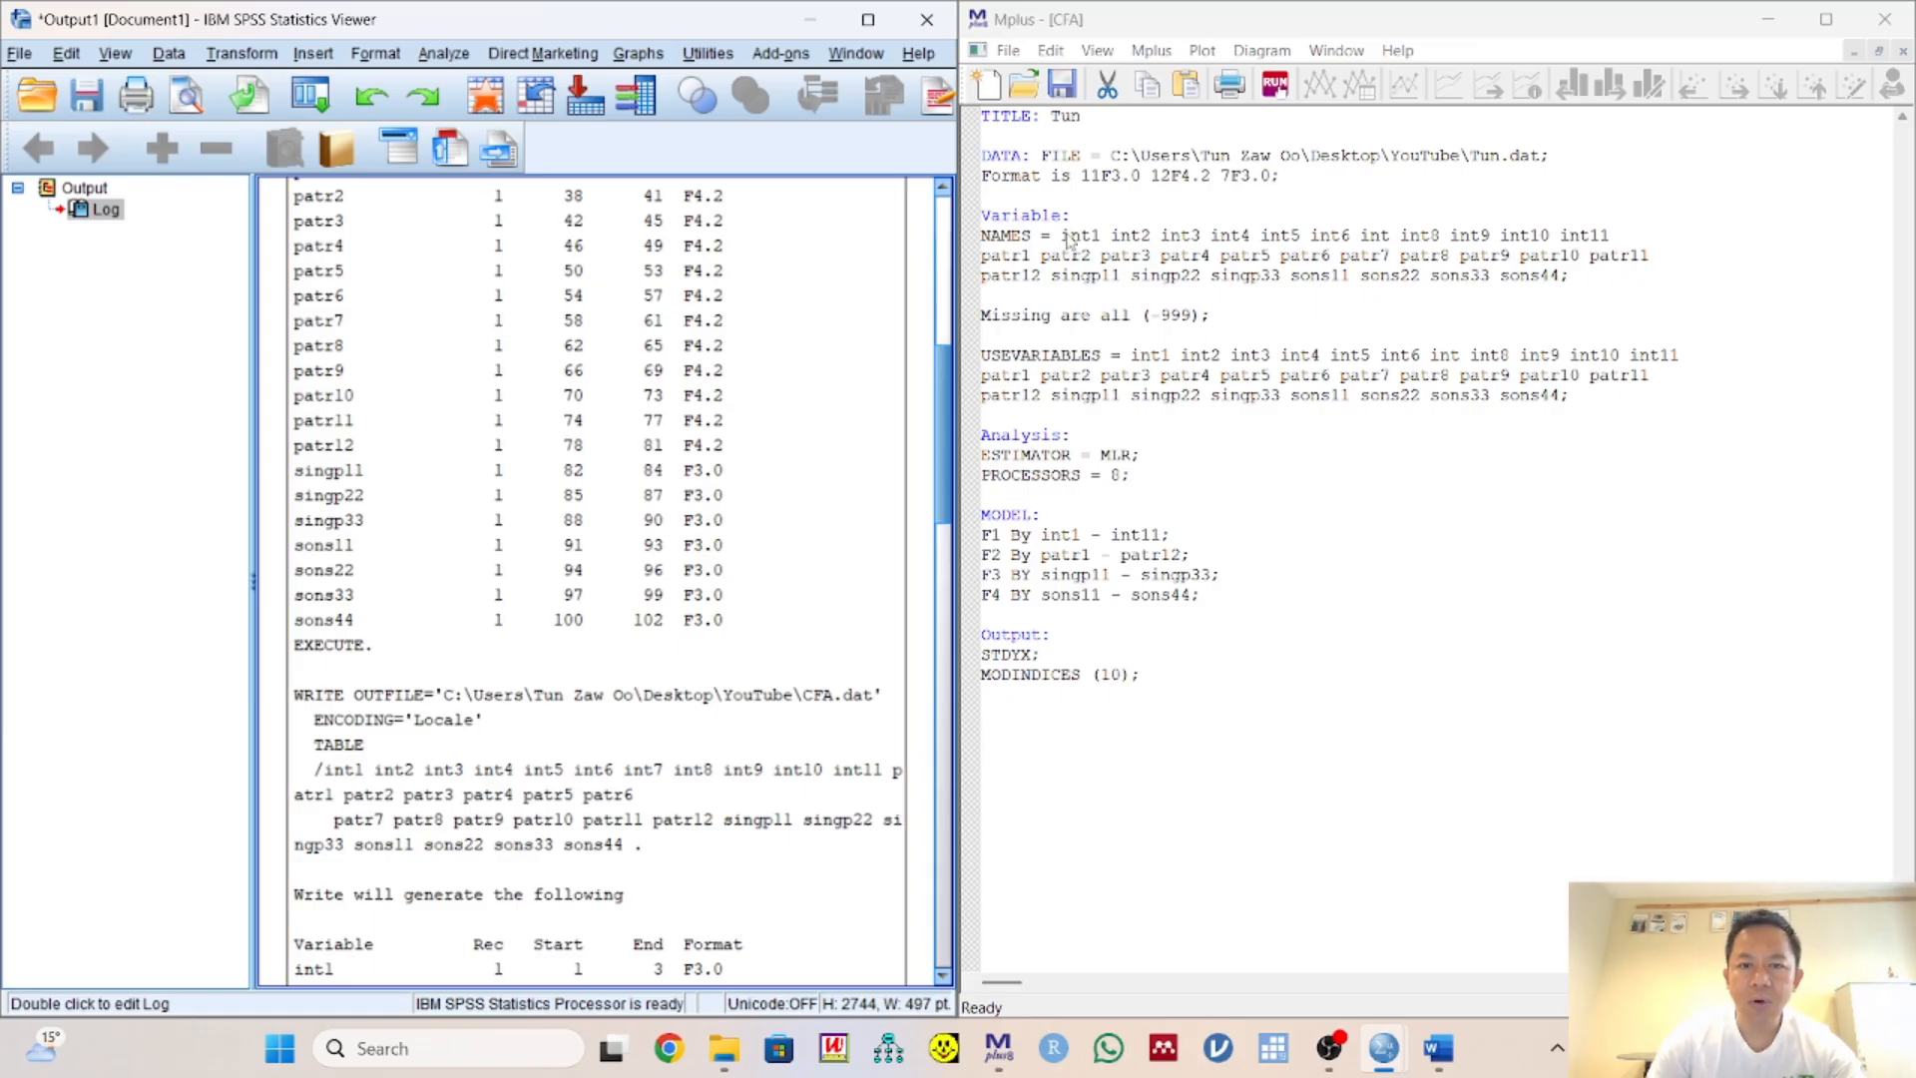
left_click(1101, 237)
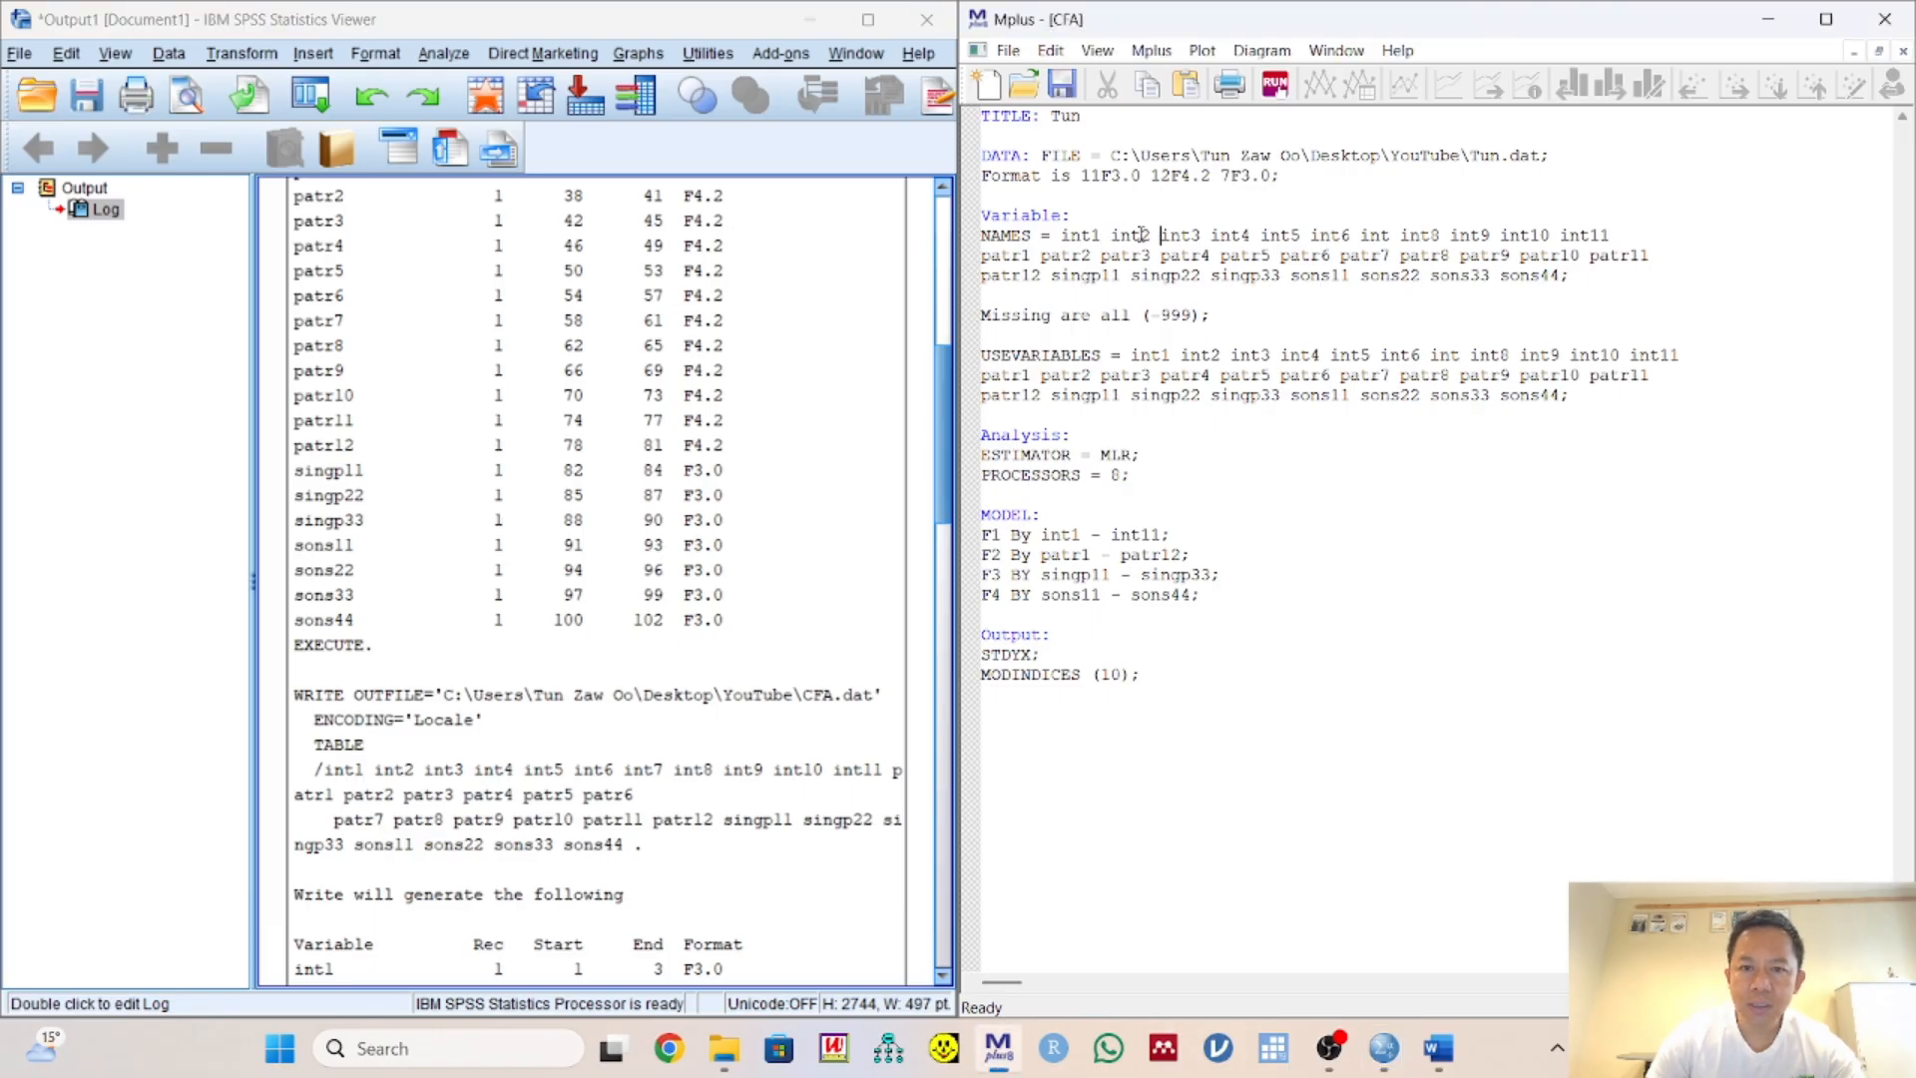
left_click(1114, 237)
key("BackSpace")
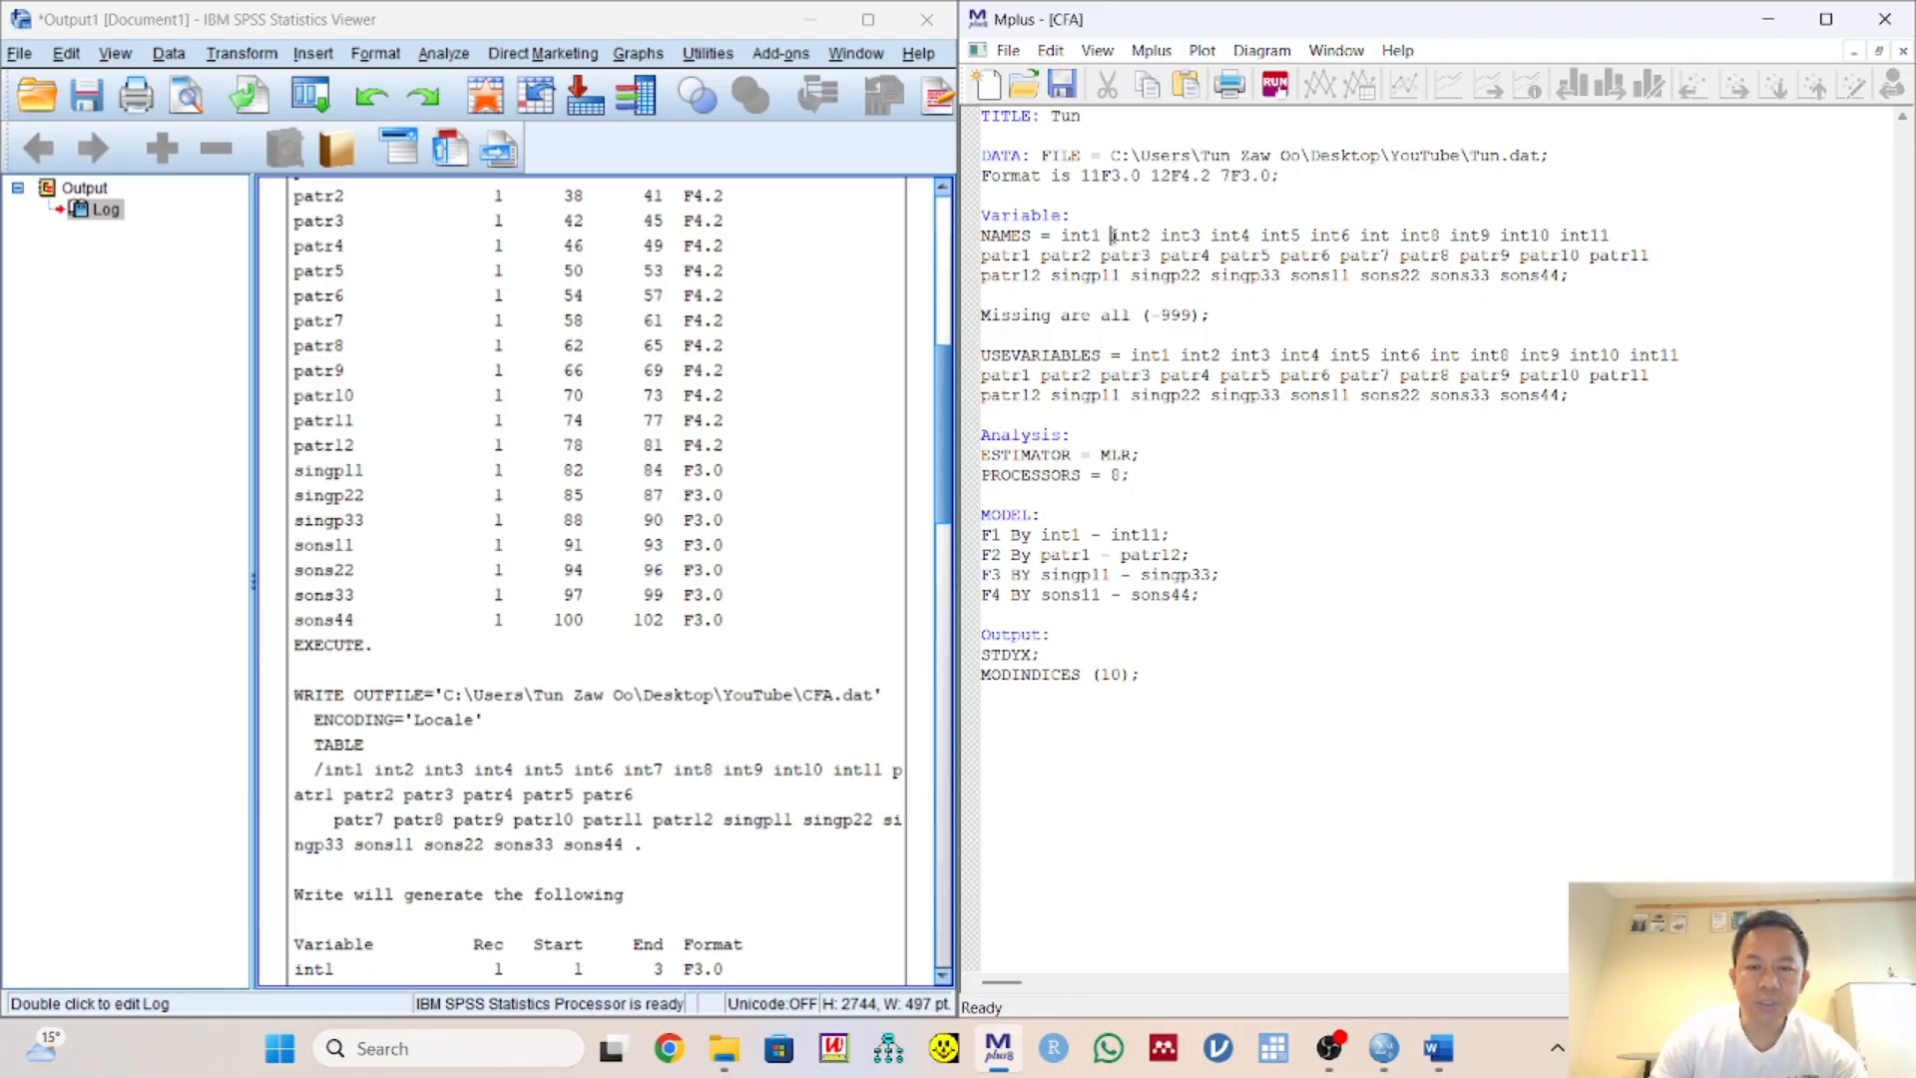
Delete all variable names from the NAMES statement, keeping its equals sign and closing semicolon
left_click(1559, 275)
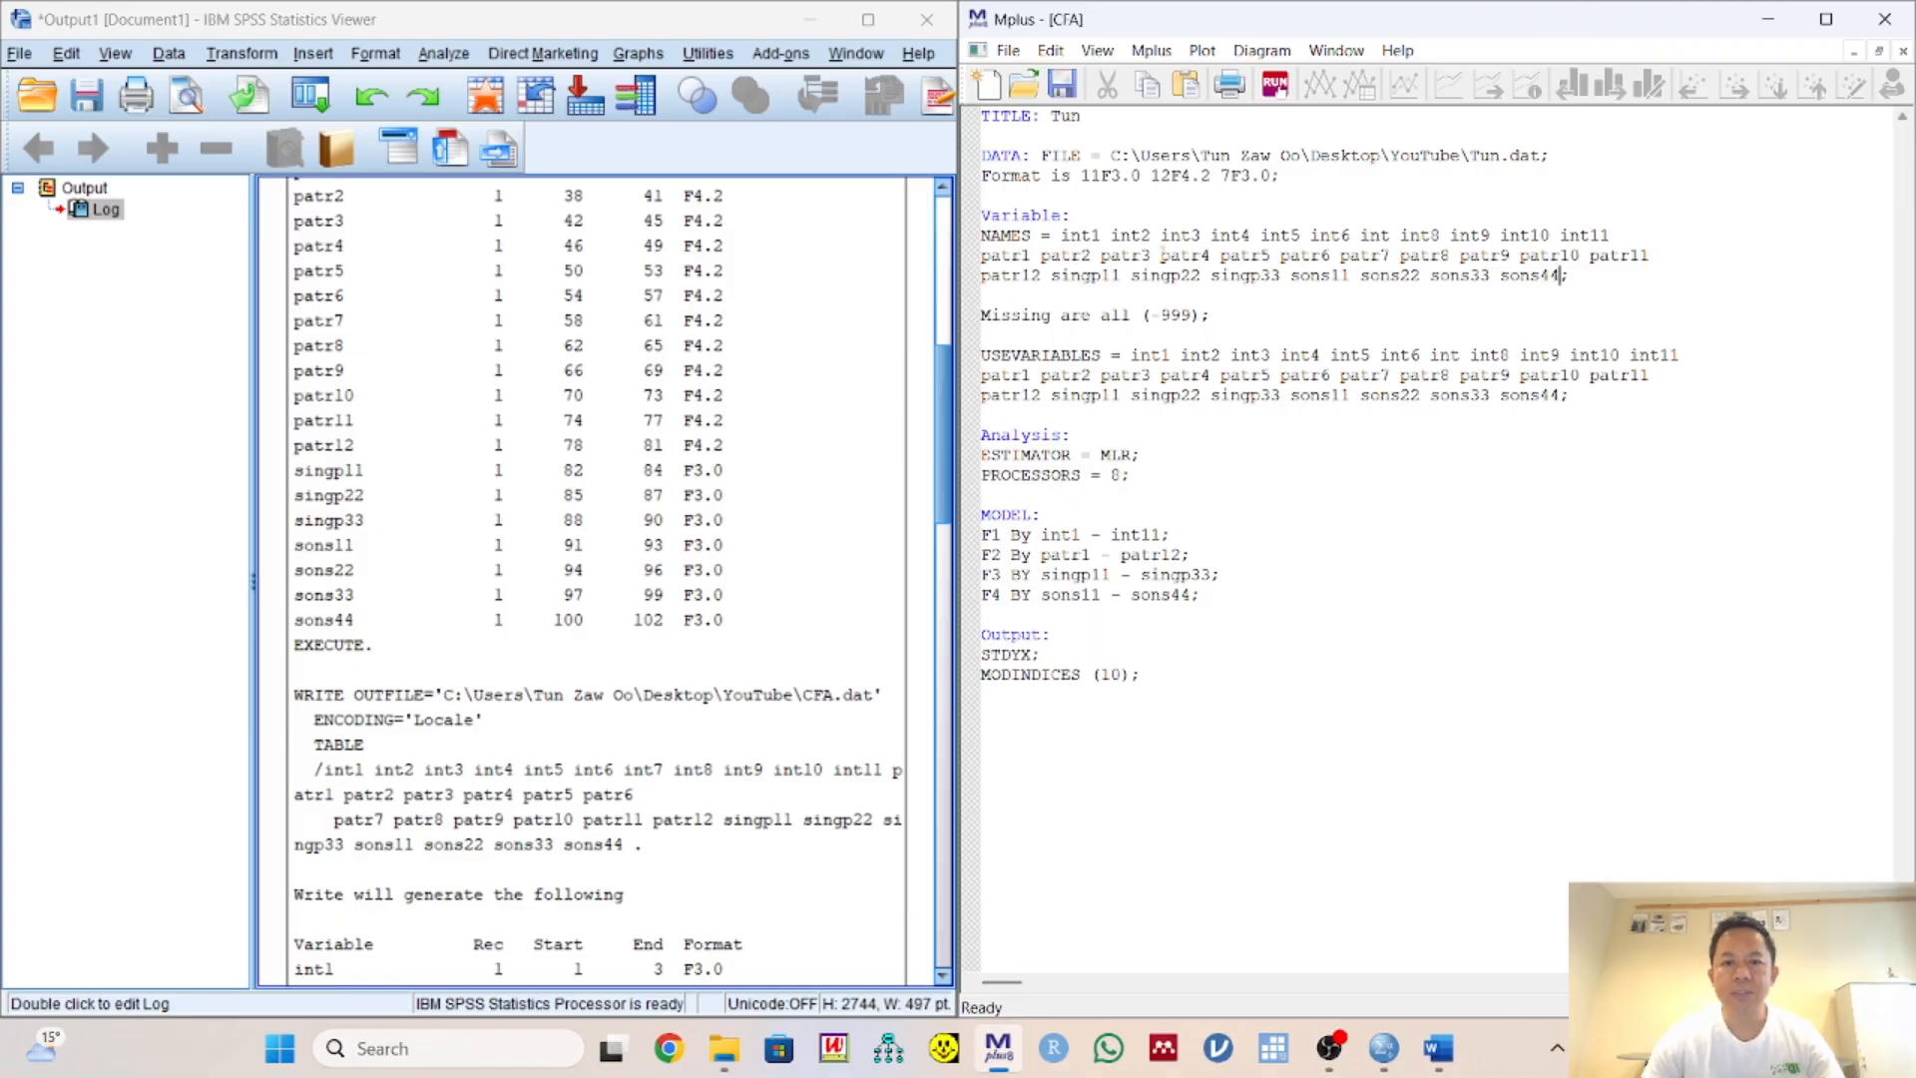
left_click(1063, 236, "shift")
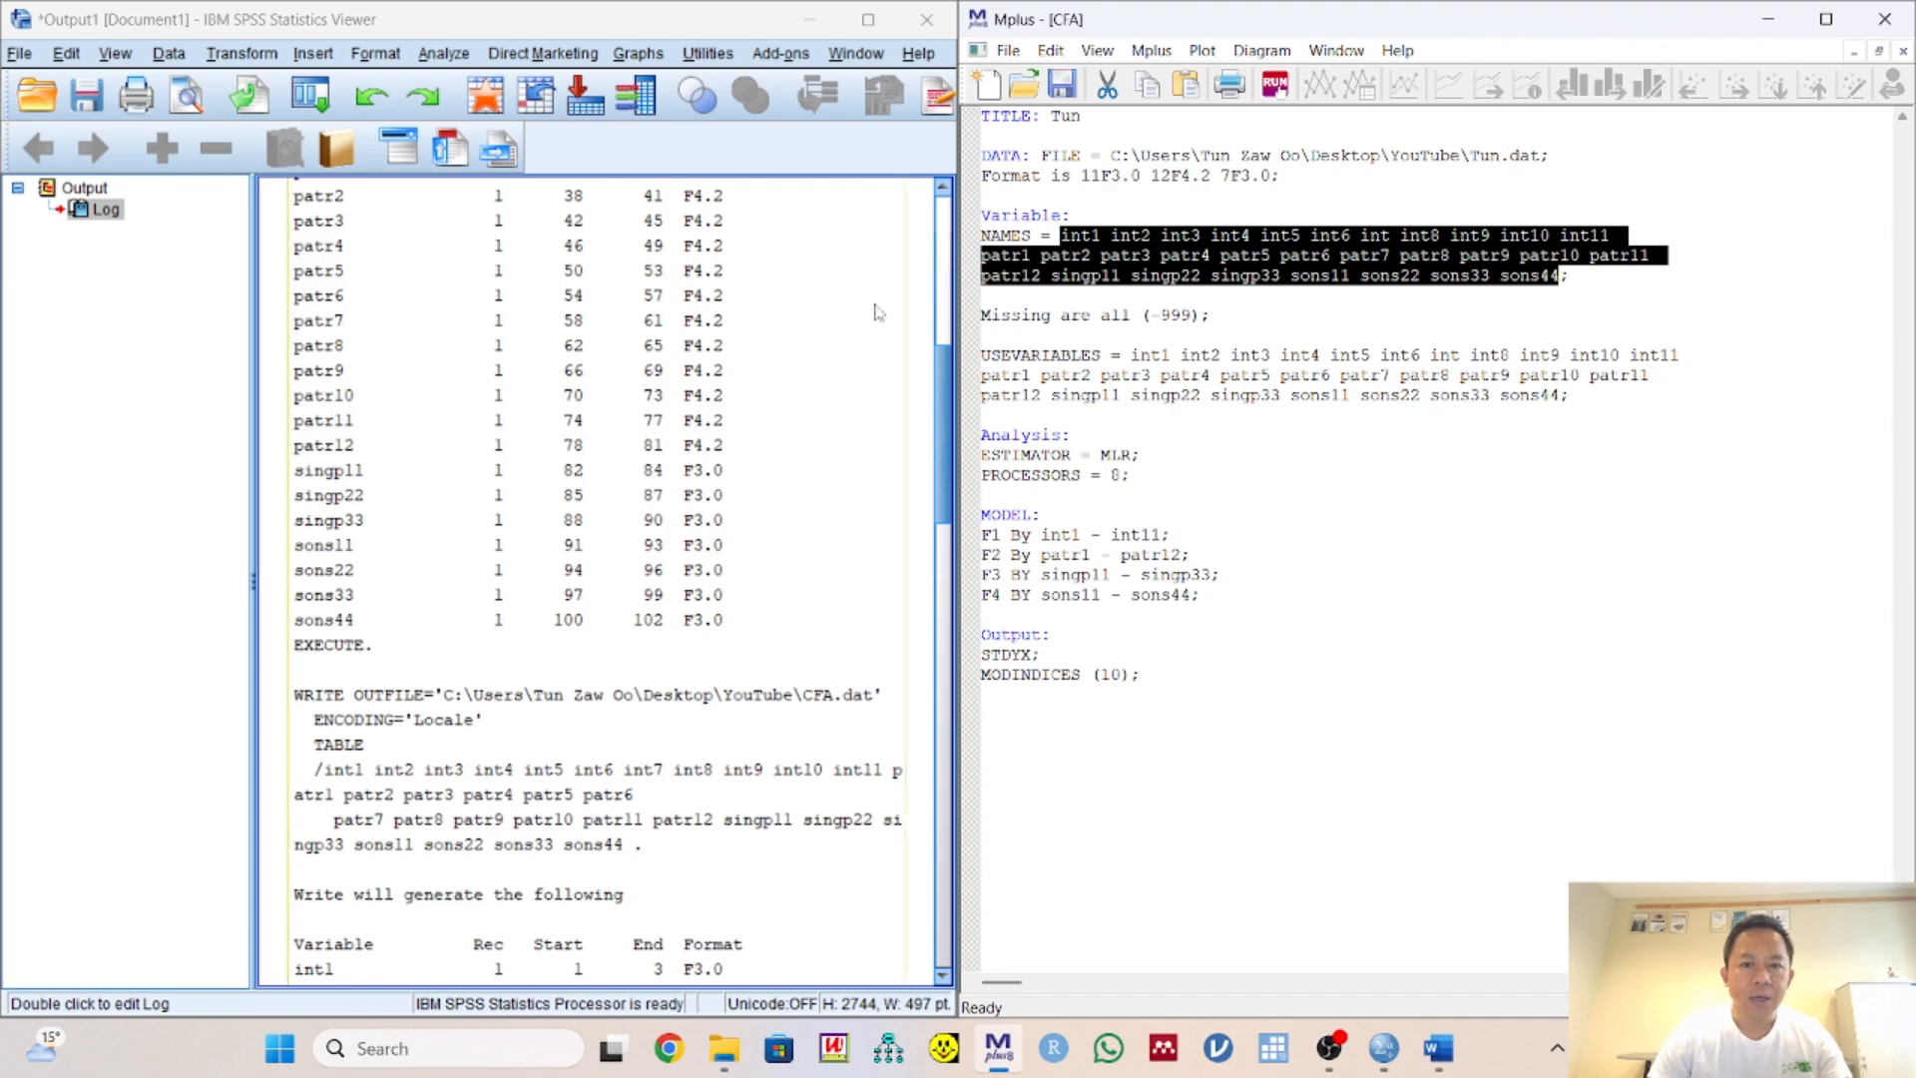
key("Delete")
Enter int1 int2 int3 int4 int5 int6 int int8 int9 int10 int11 in the NAMES statement, followed by a line break
scroll(747, 393, "up", 5)
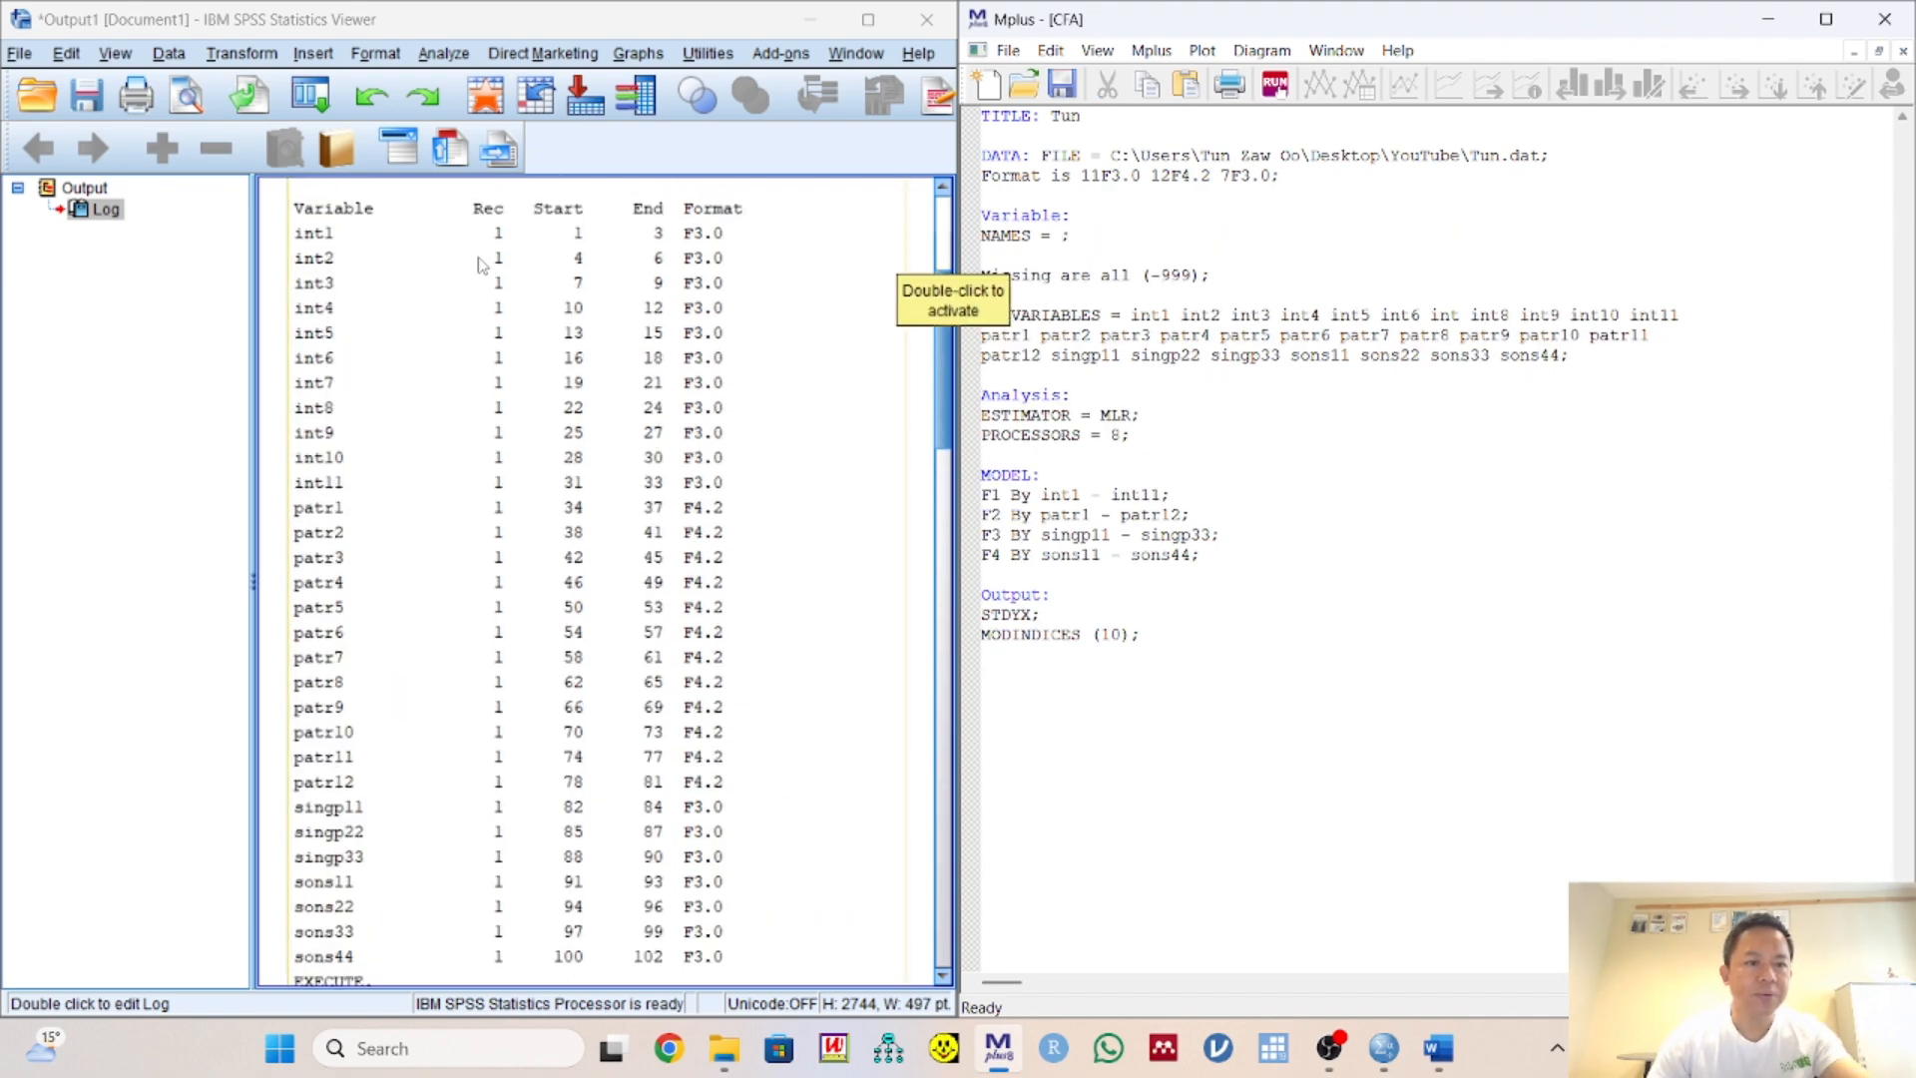
left_click(1060, 236)
type("int")
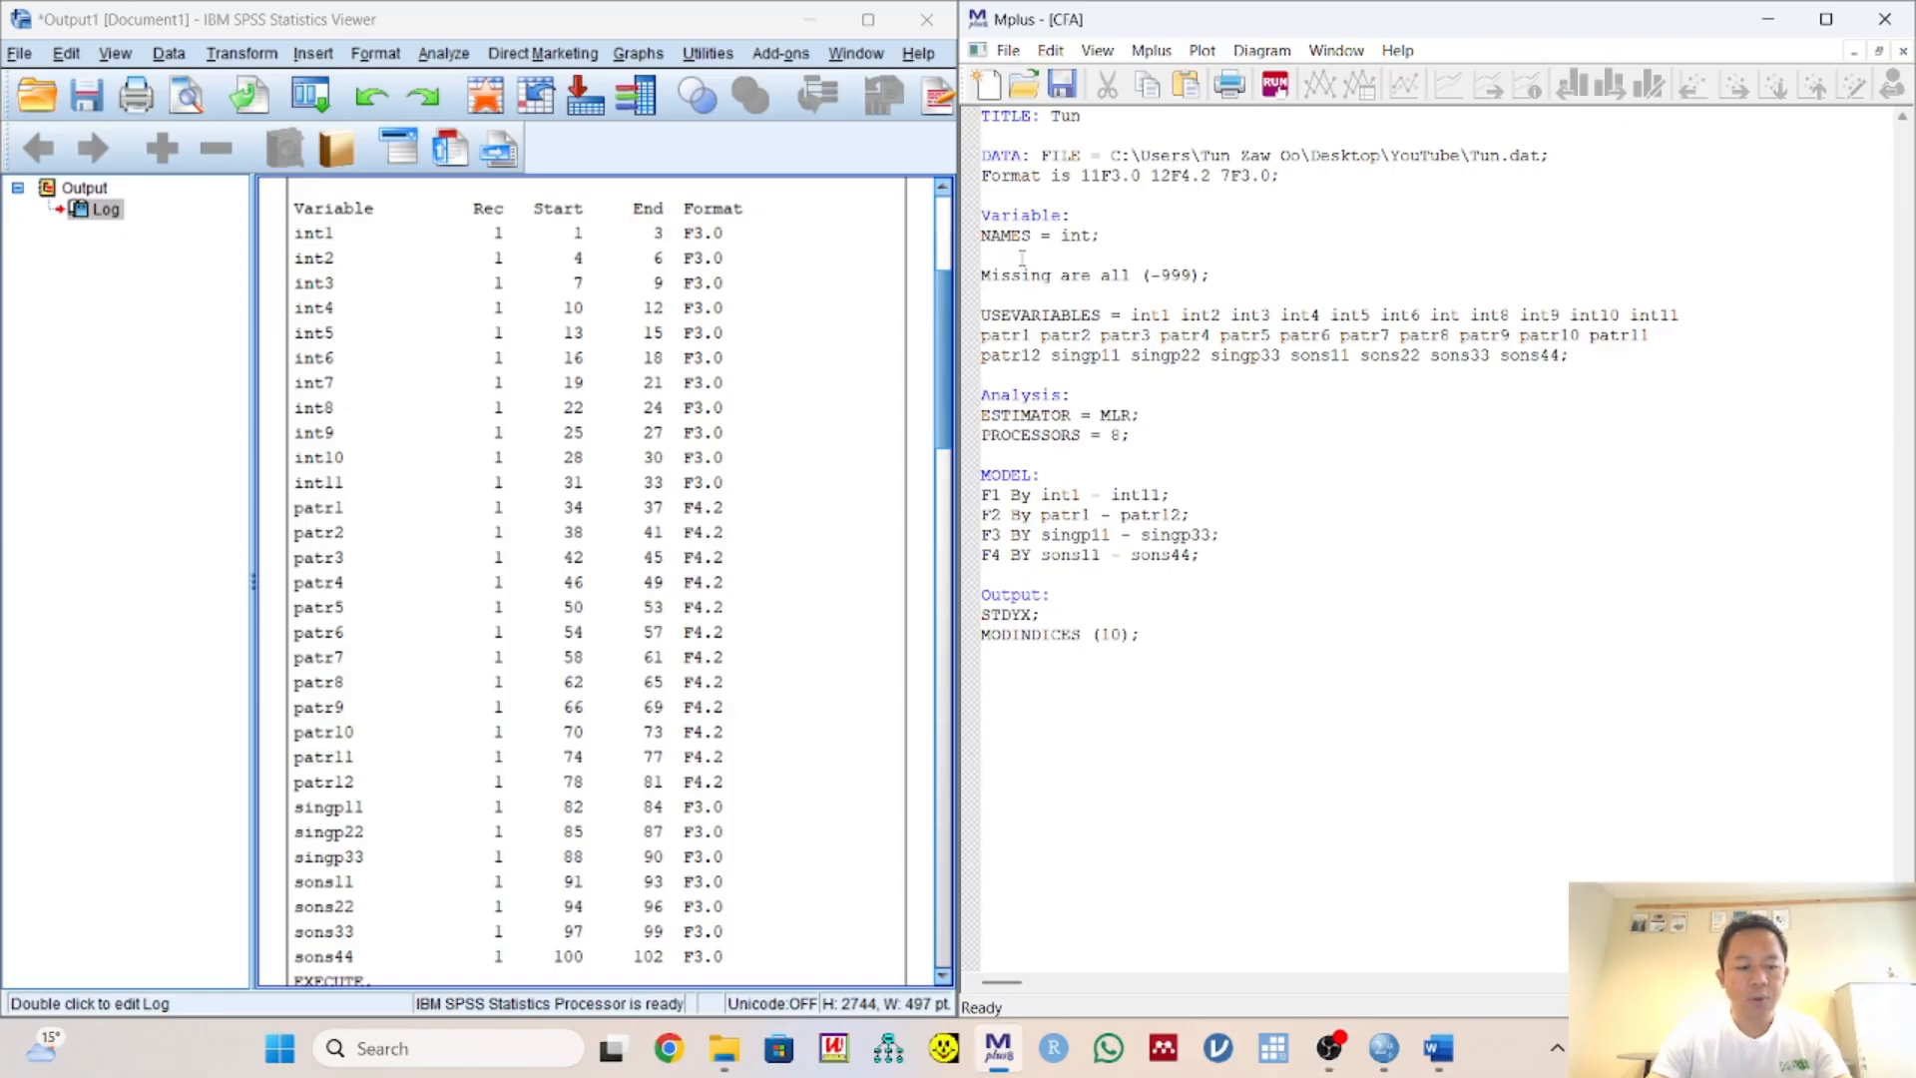
type("1 int2 int3 int")
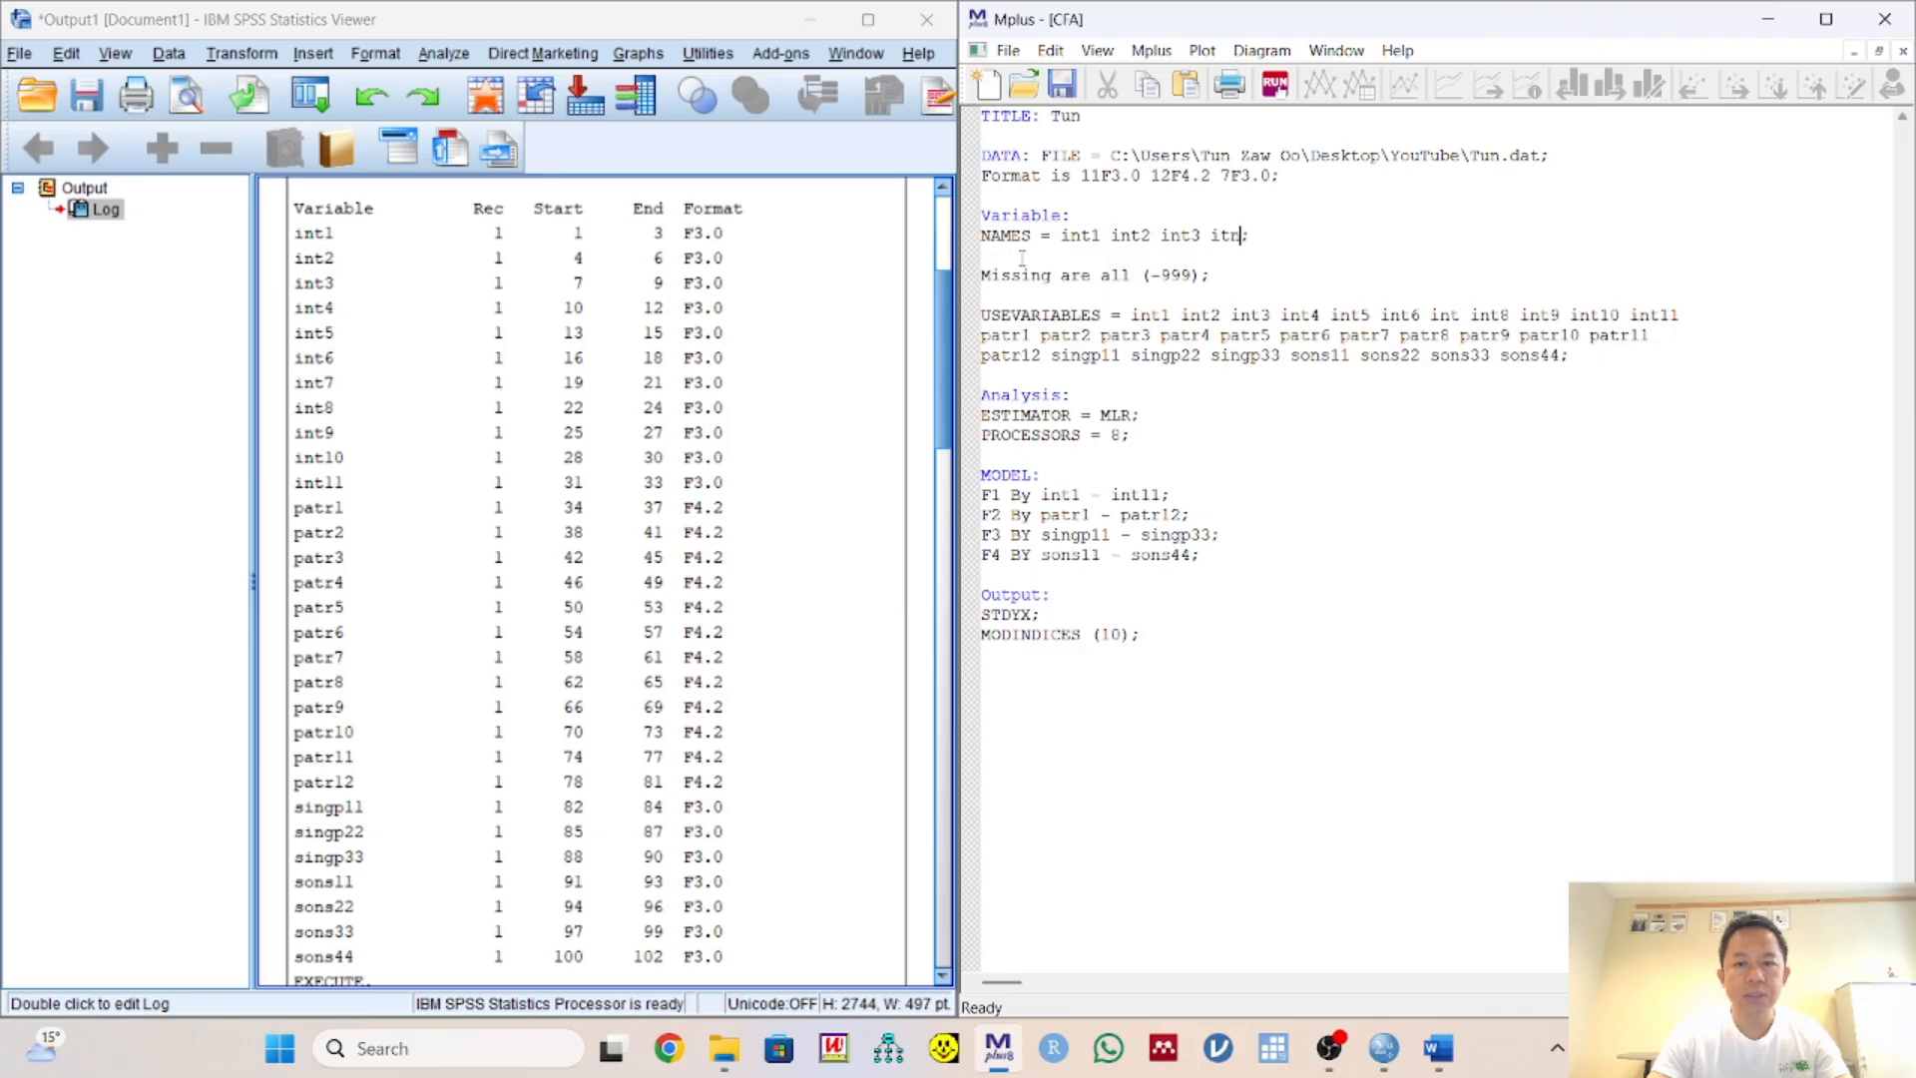
type("4 int5 int")
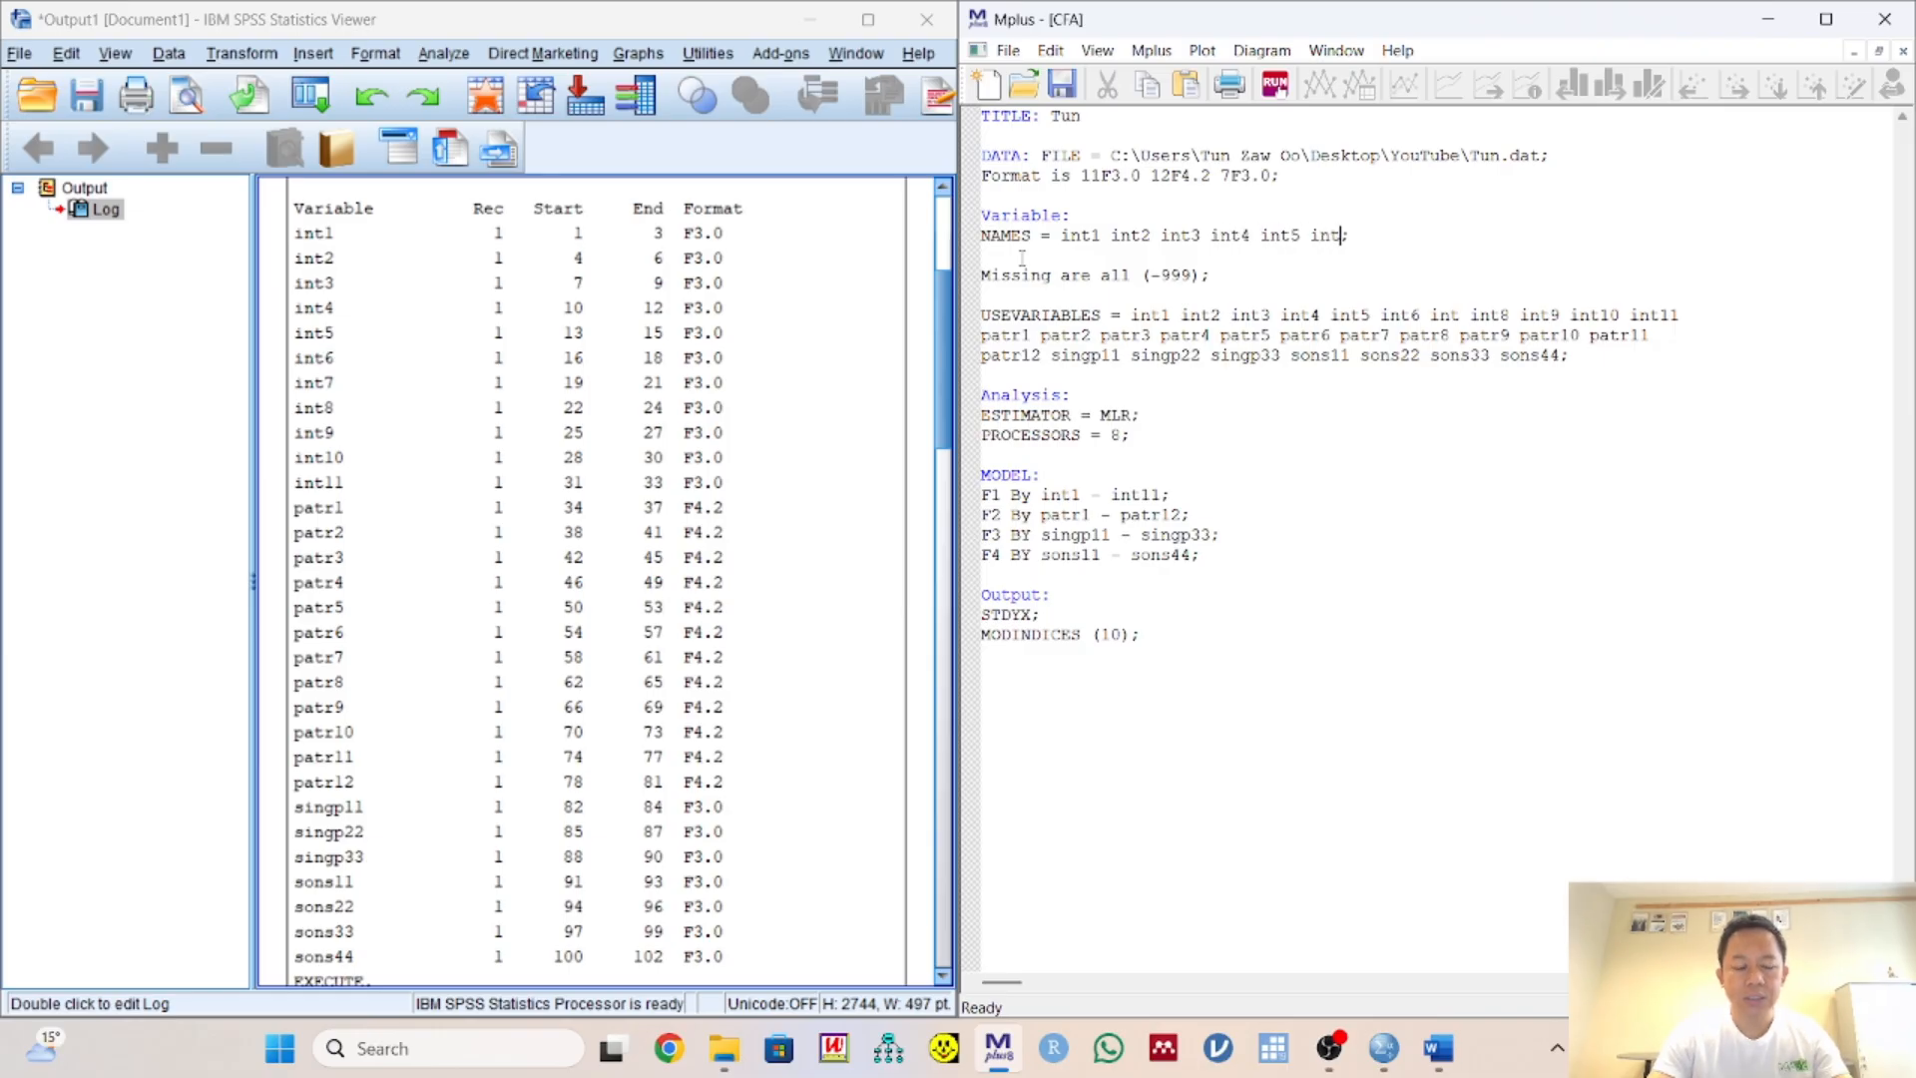
type("6 ")
type("int7")
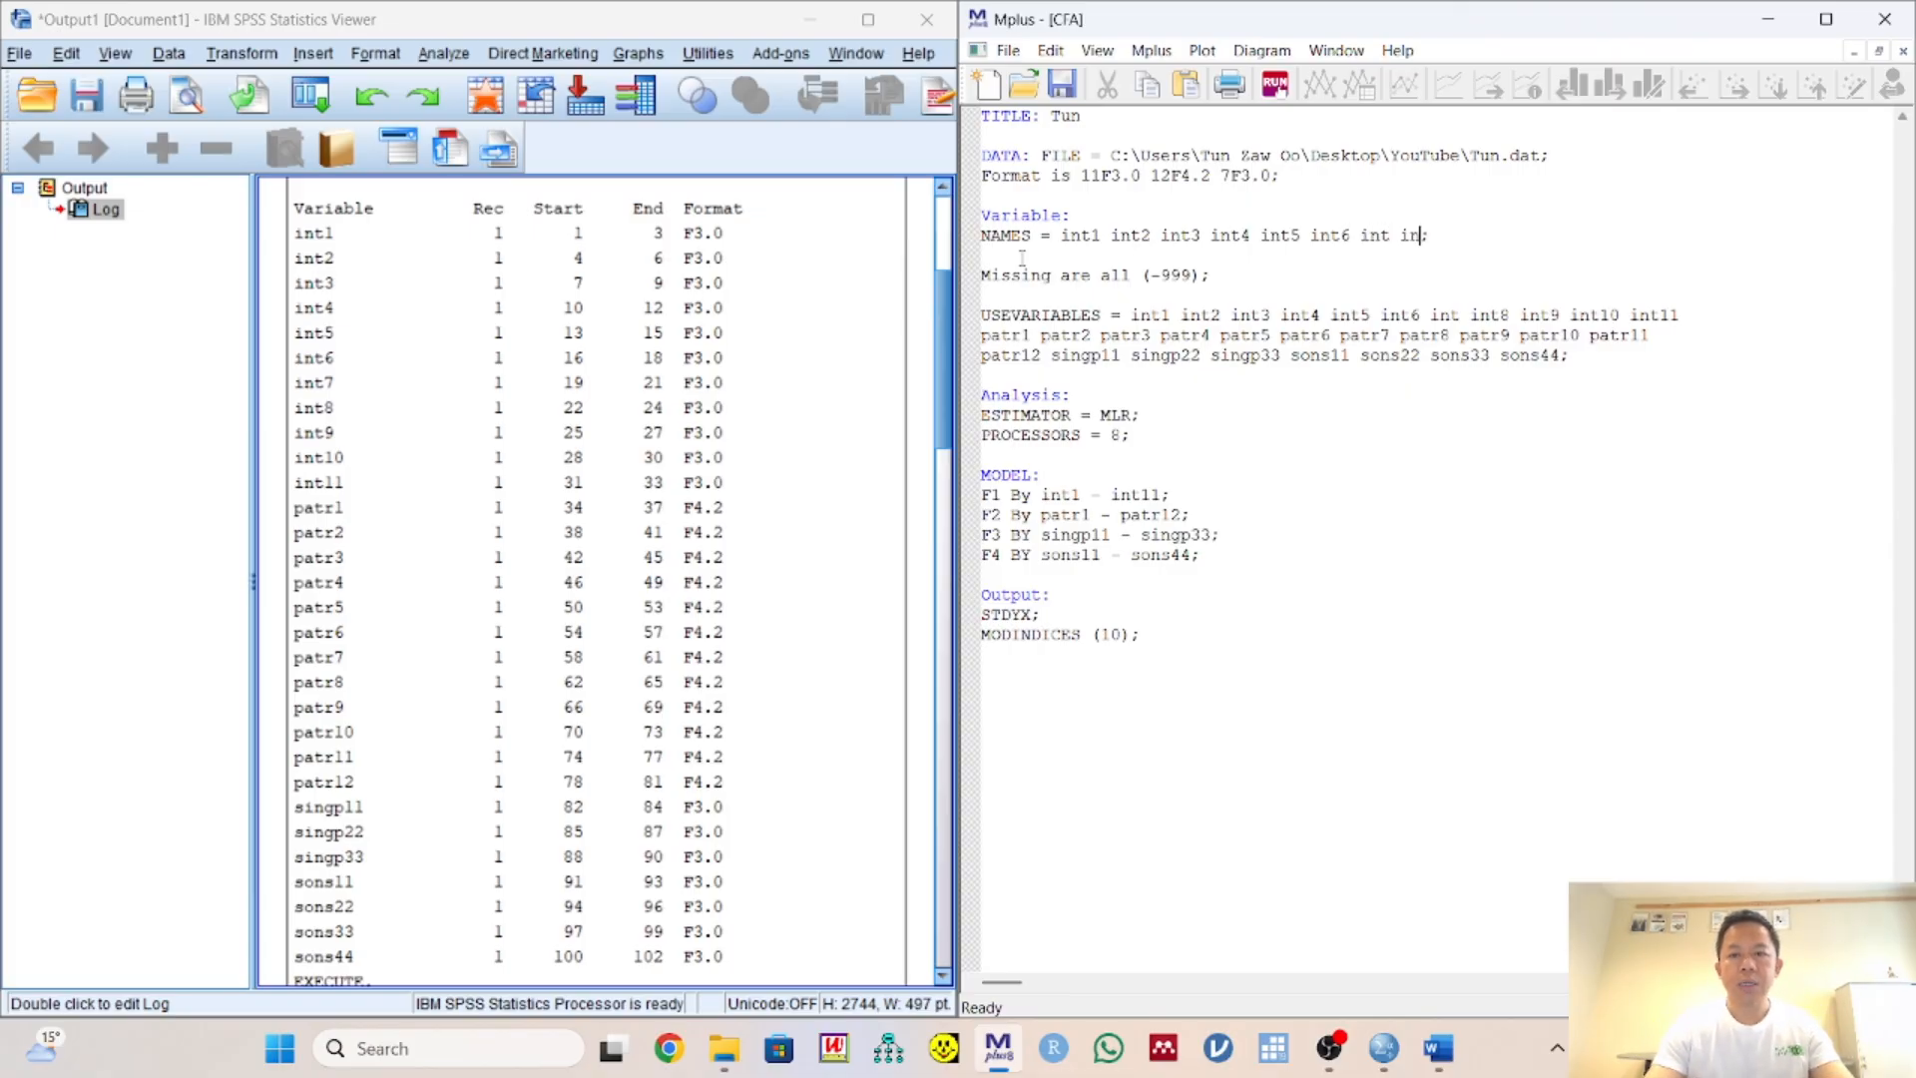
key("BackSpace")
key("BackSpace")
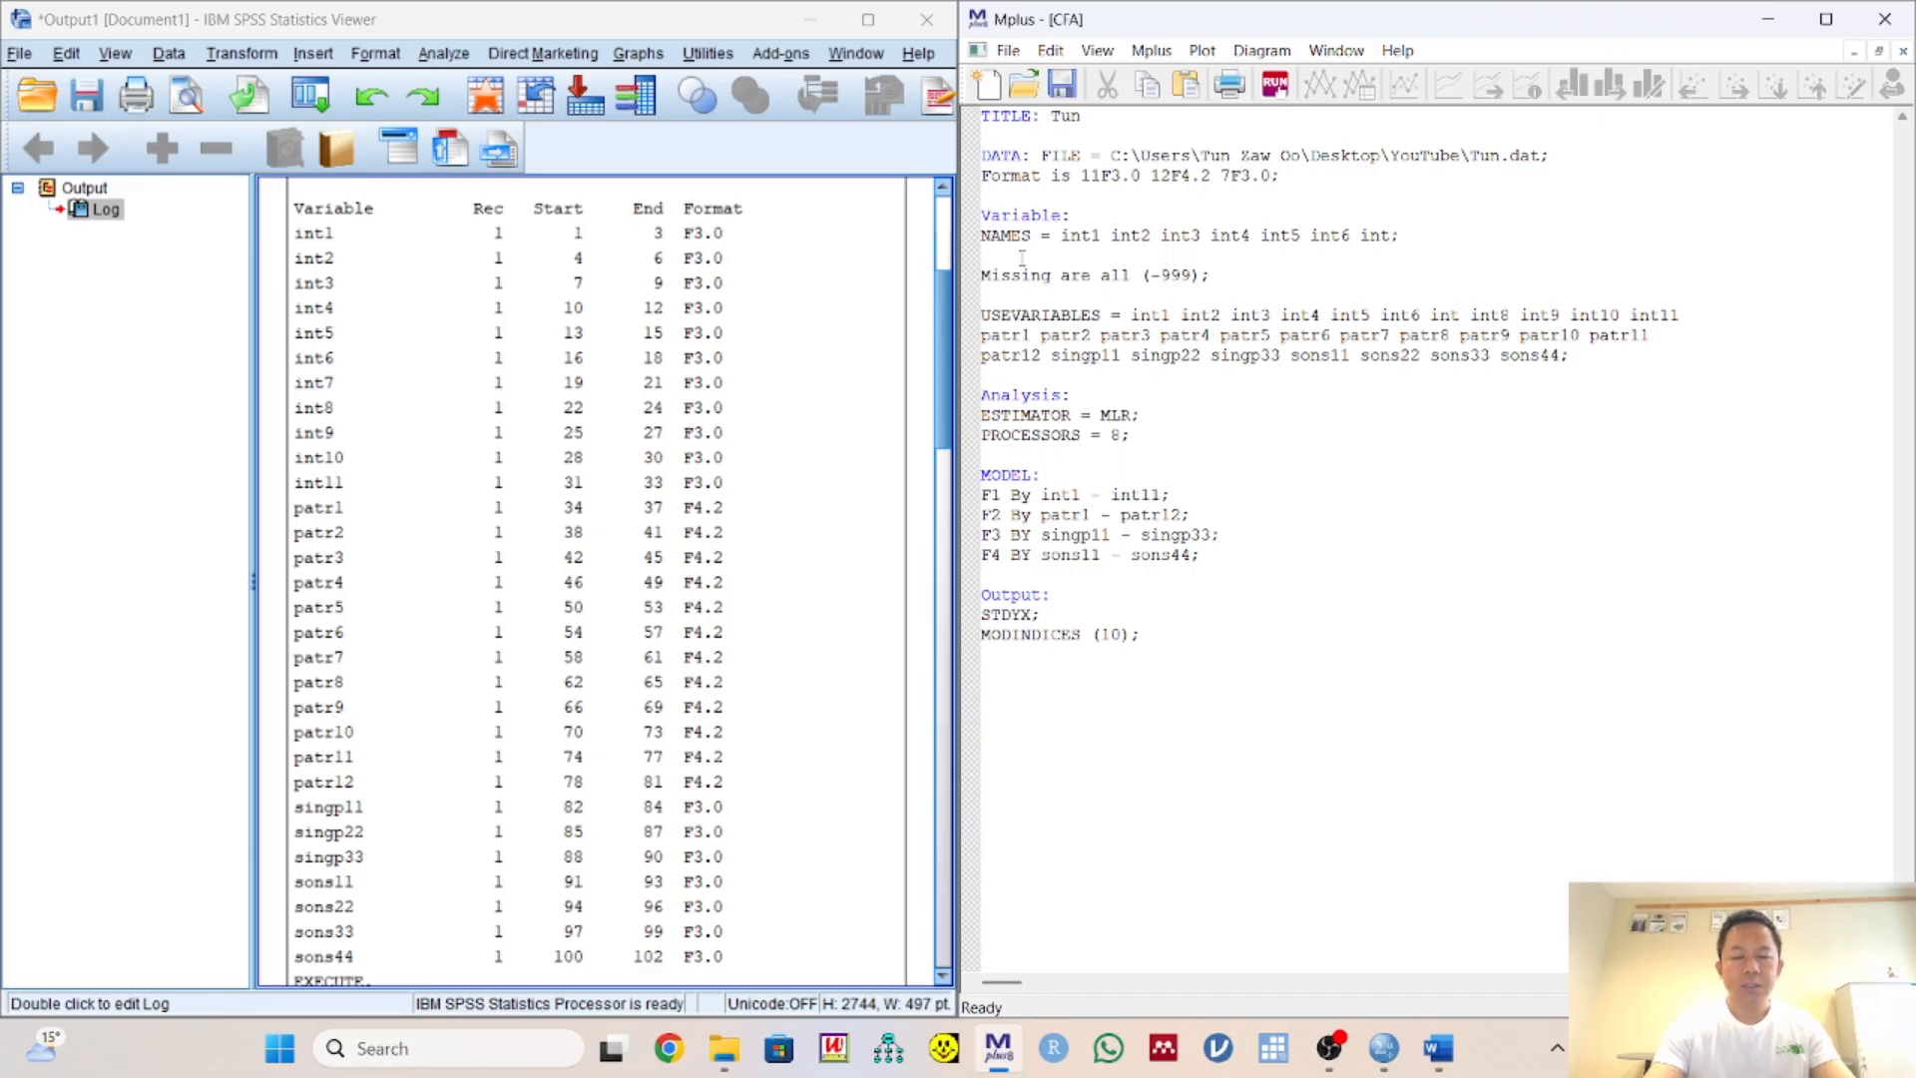
type("int8 int")
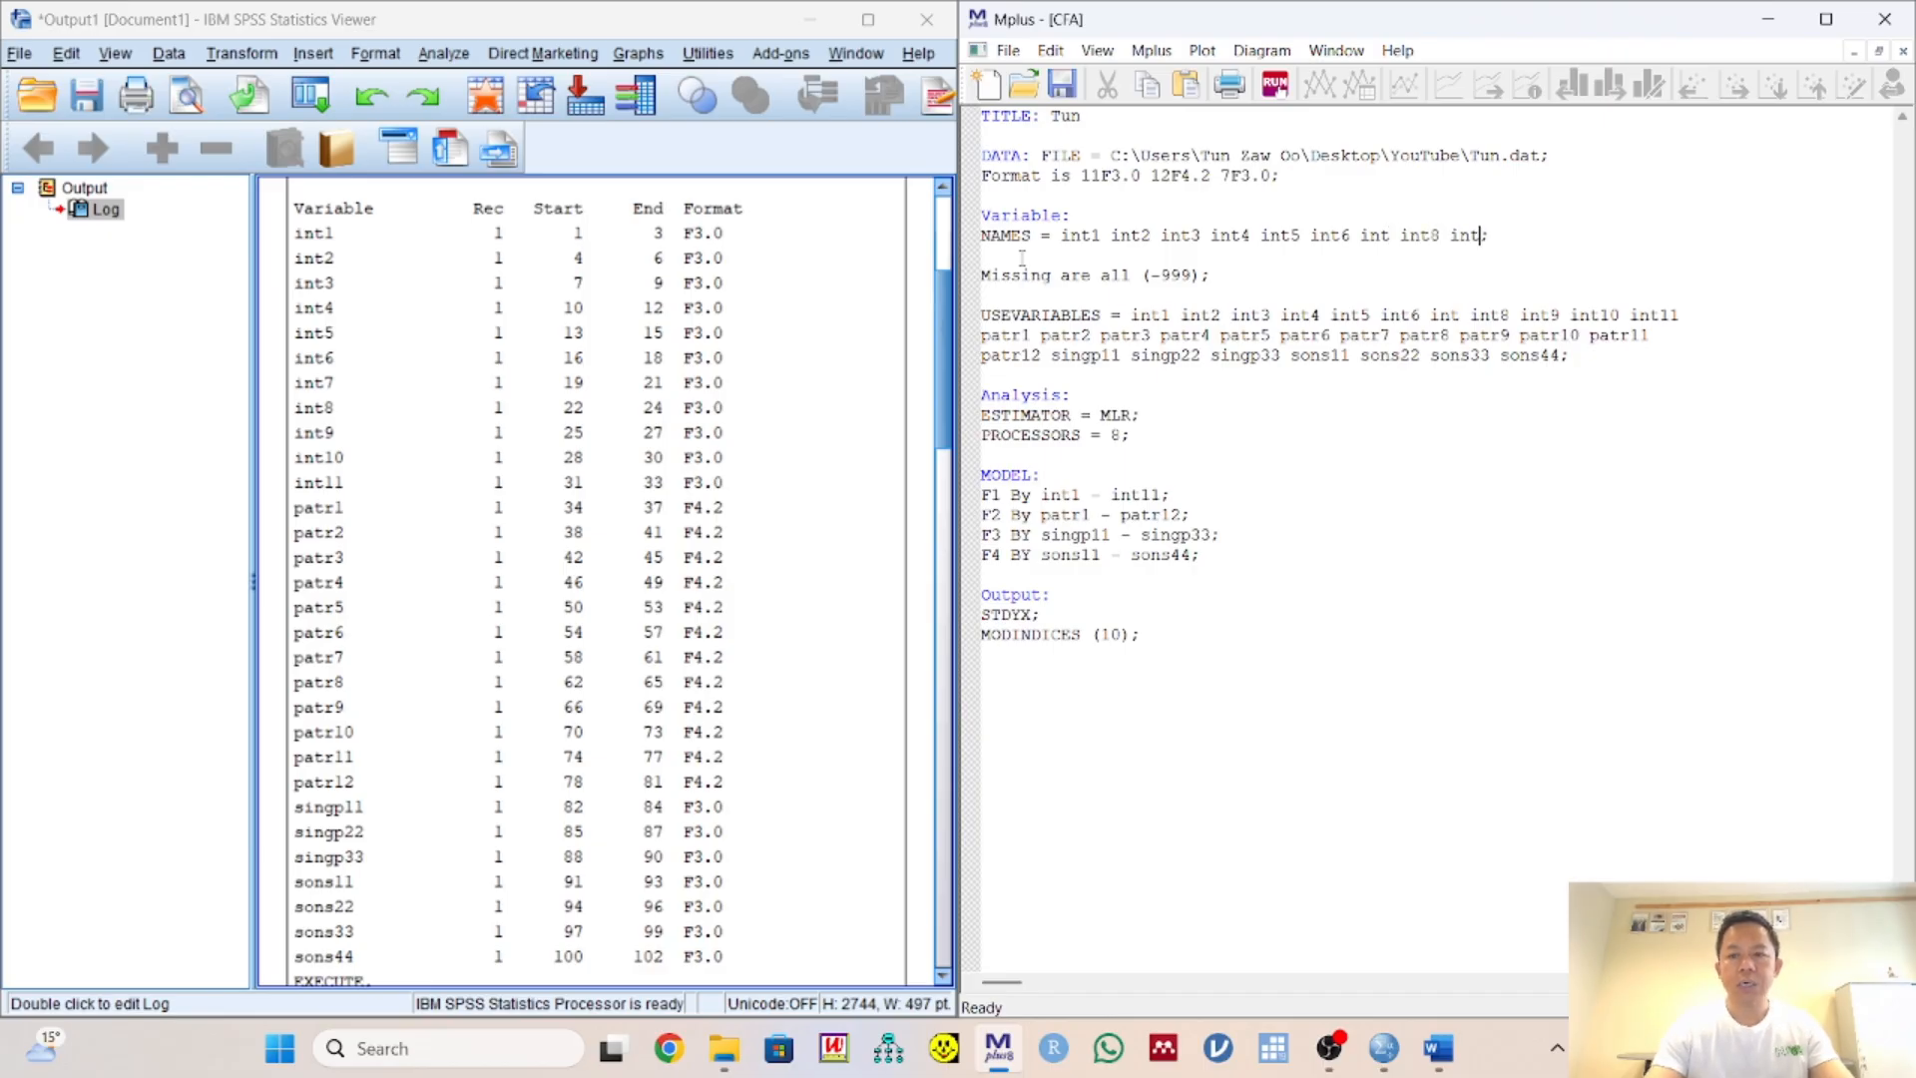
type("9 int")
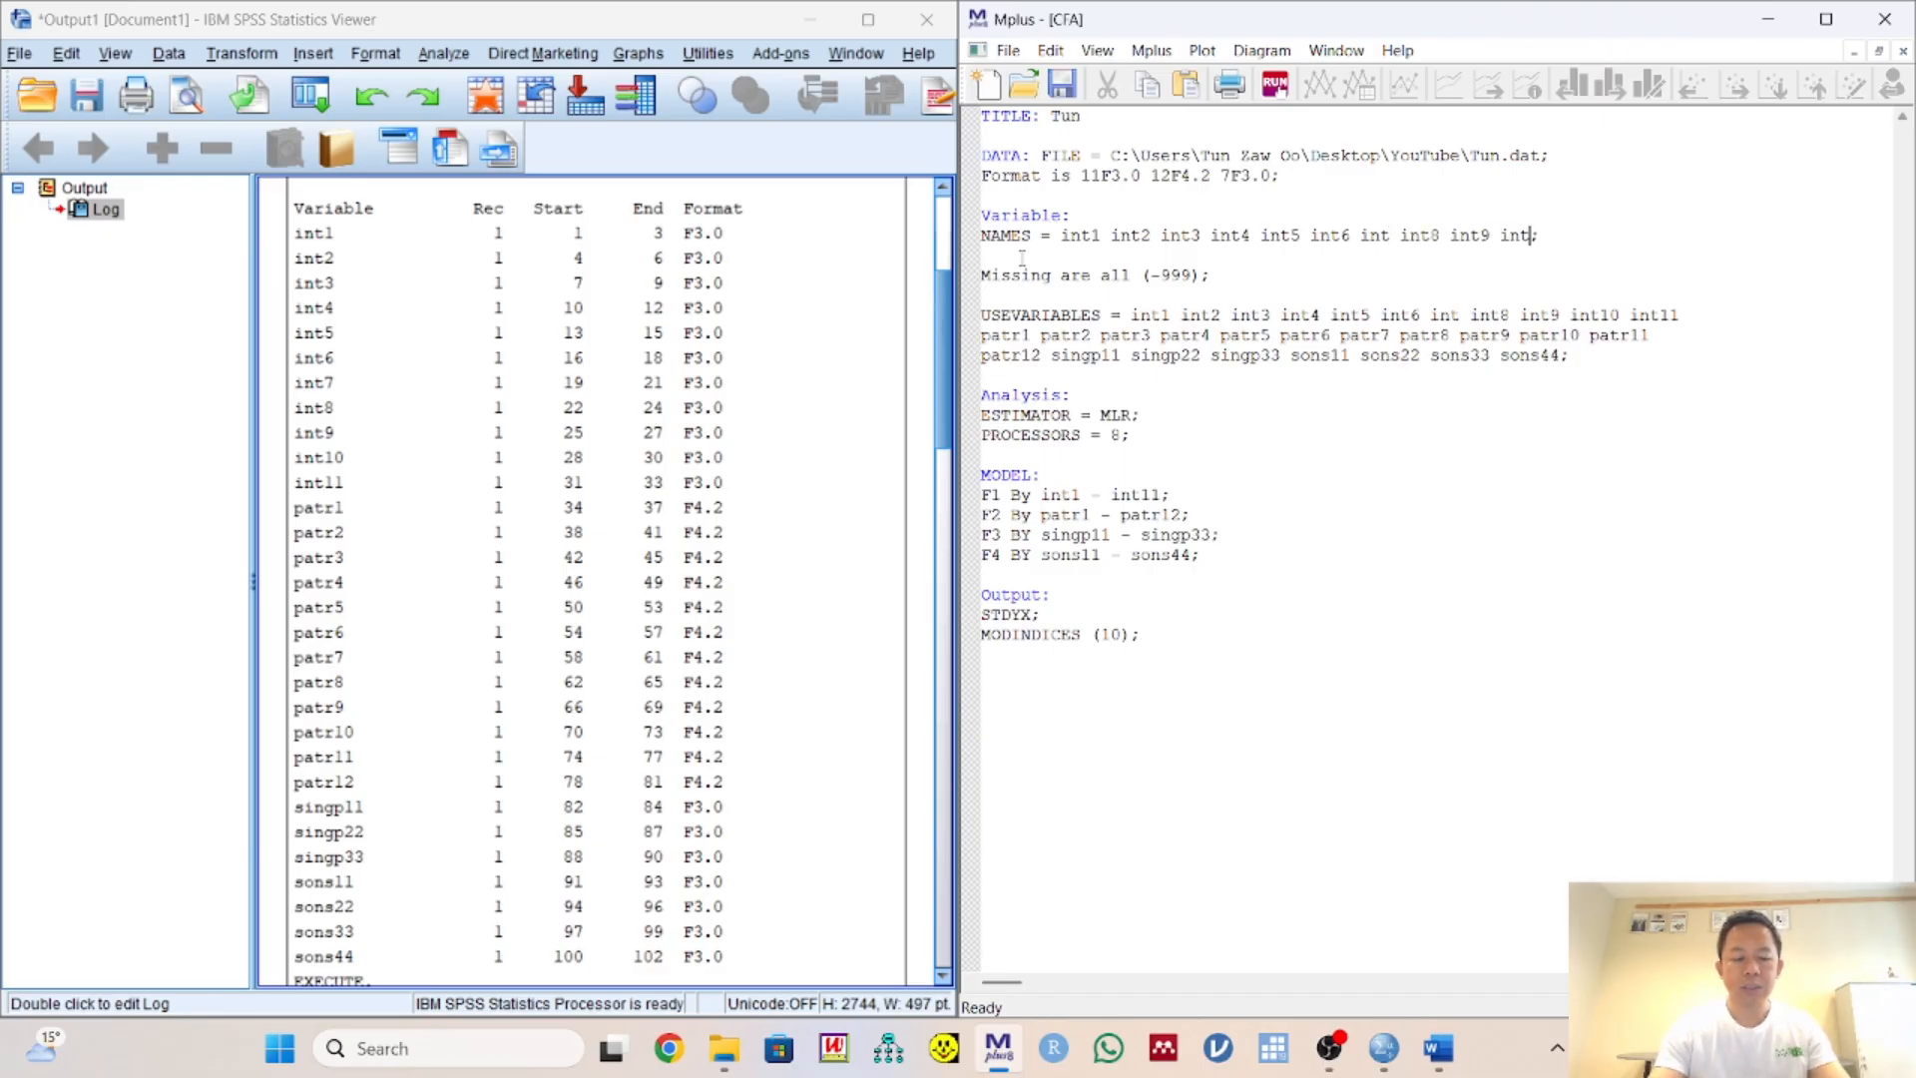
type("10 int11")
key("Return")
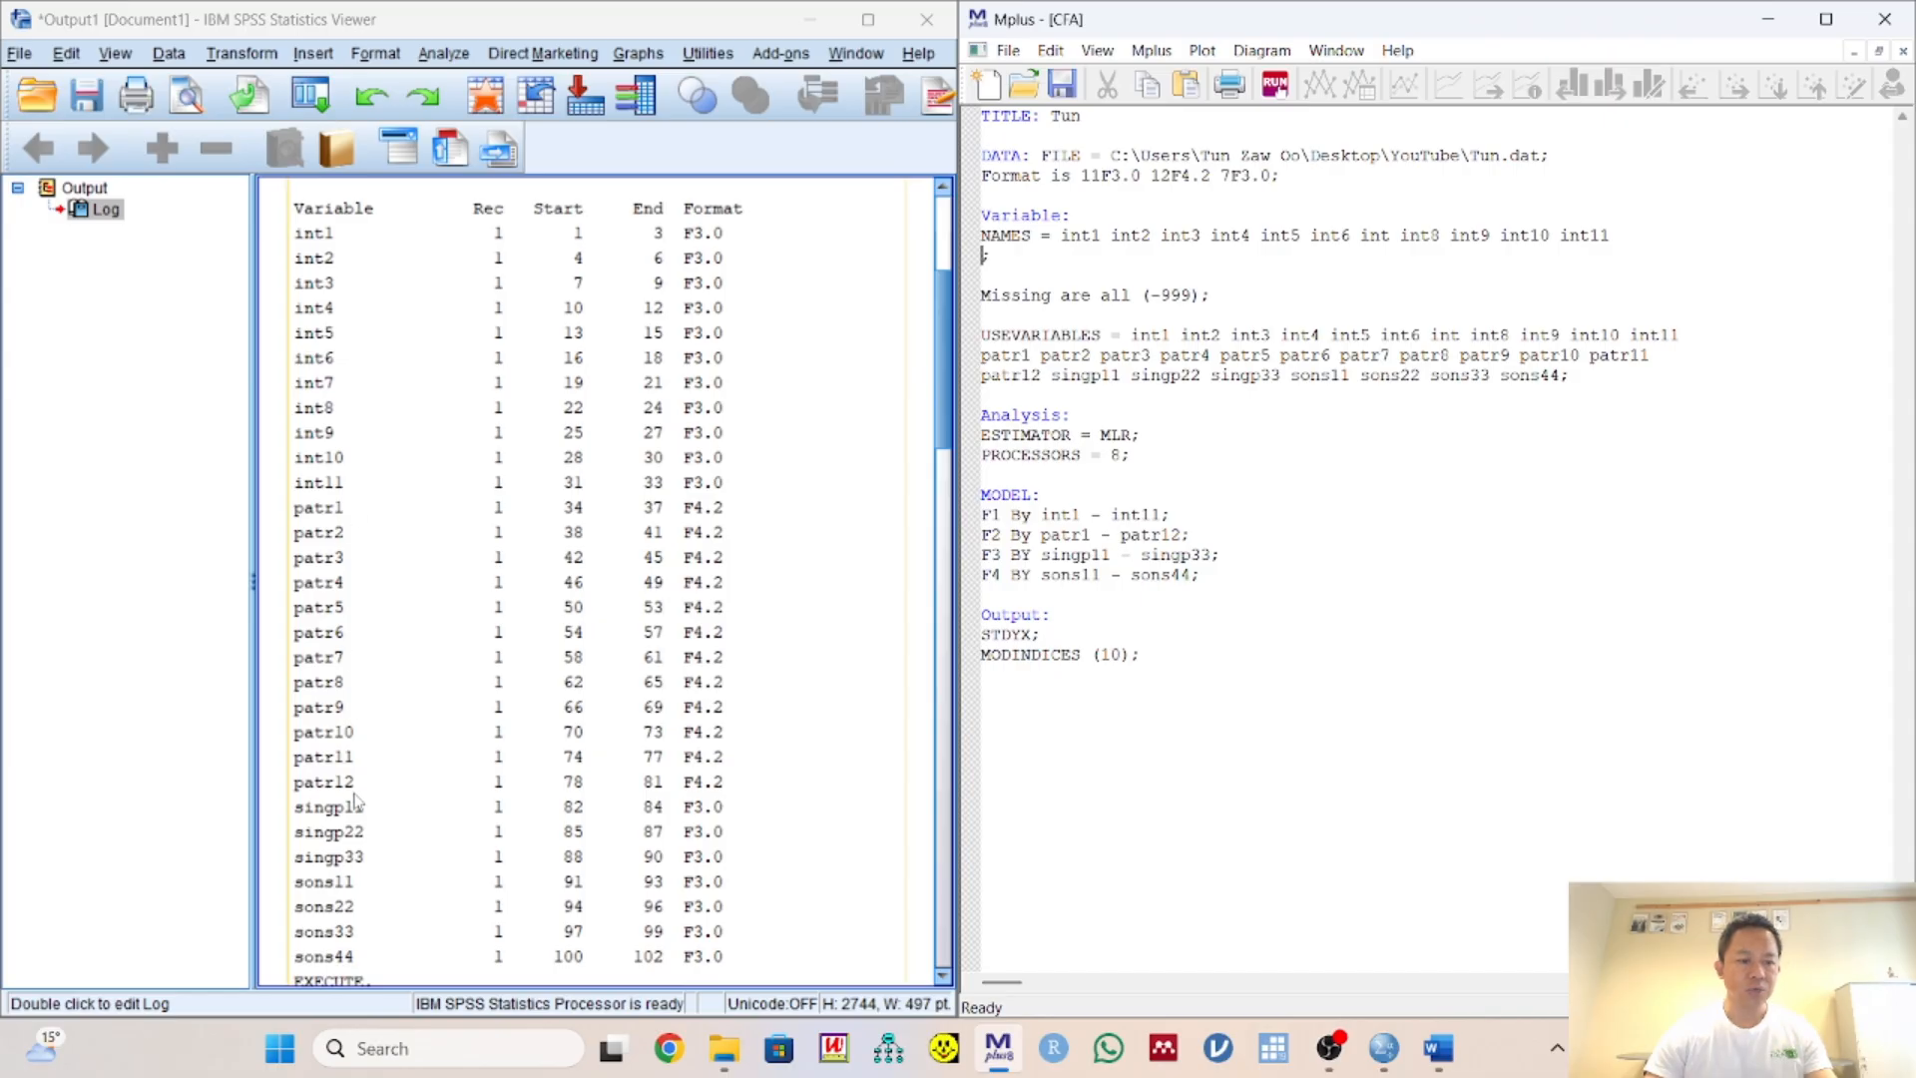
Add patr1 patr2 patr3 patr4 patr5 patr6 patr7 patr8 patr9 patr10 as the second line of the NAMES statement
type("pat")
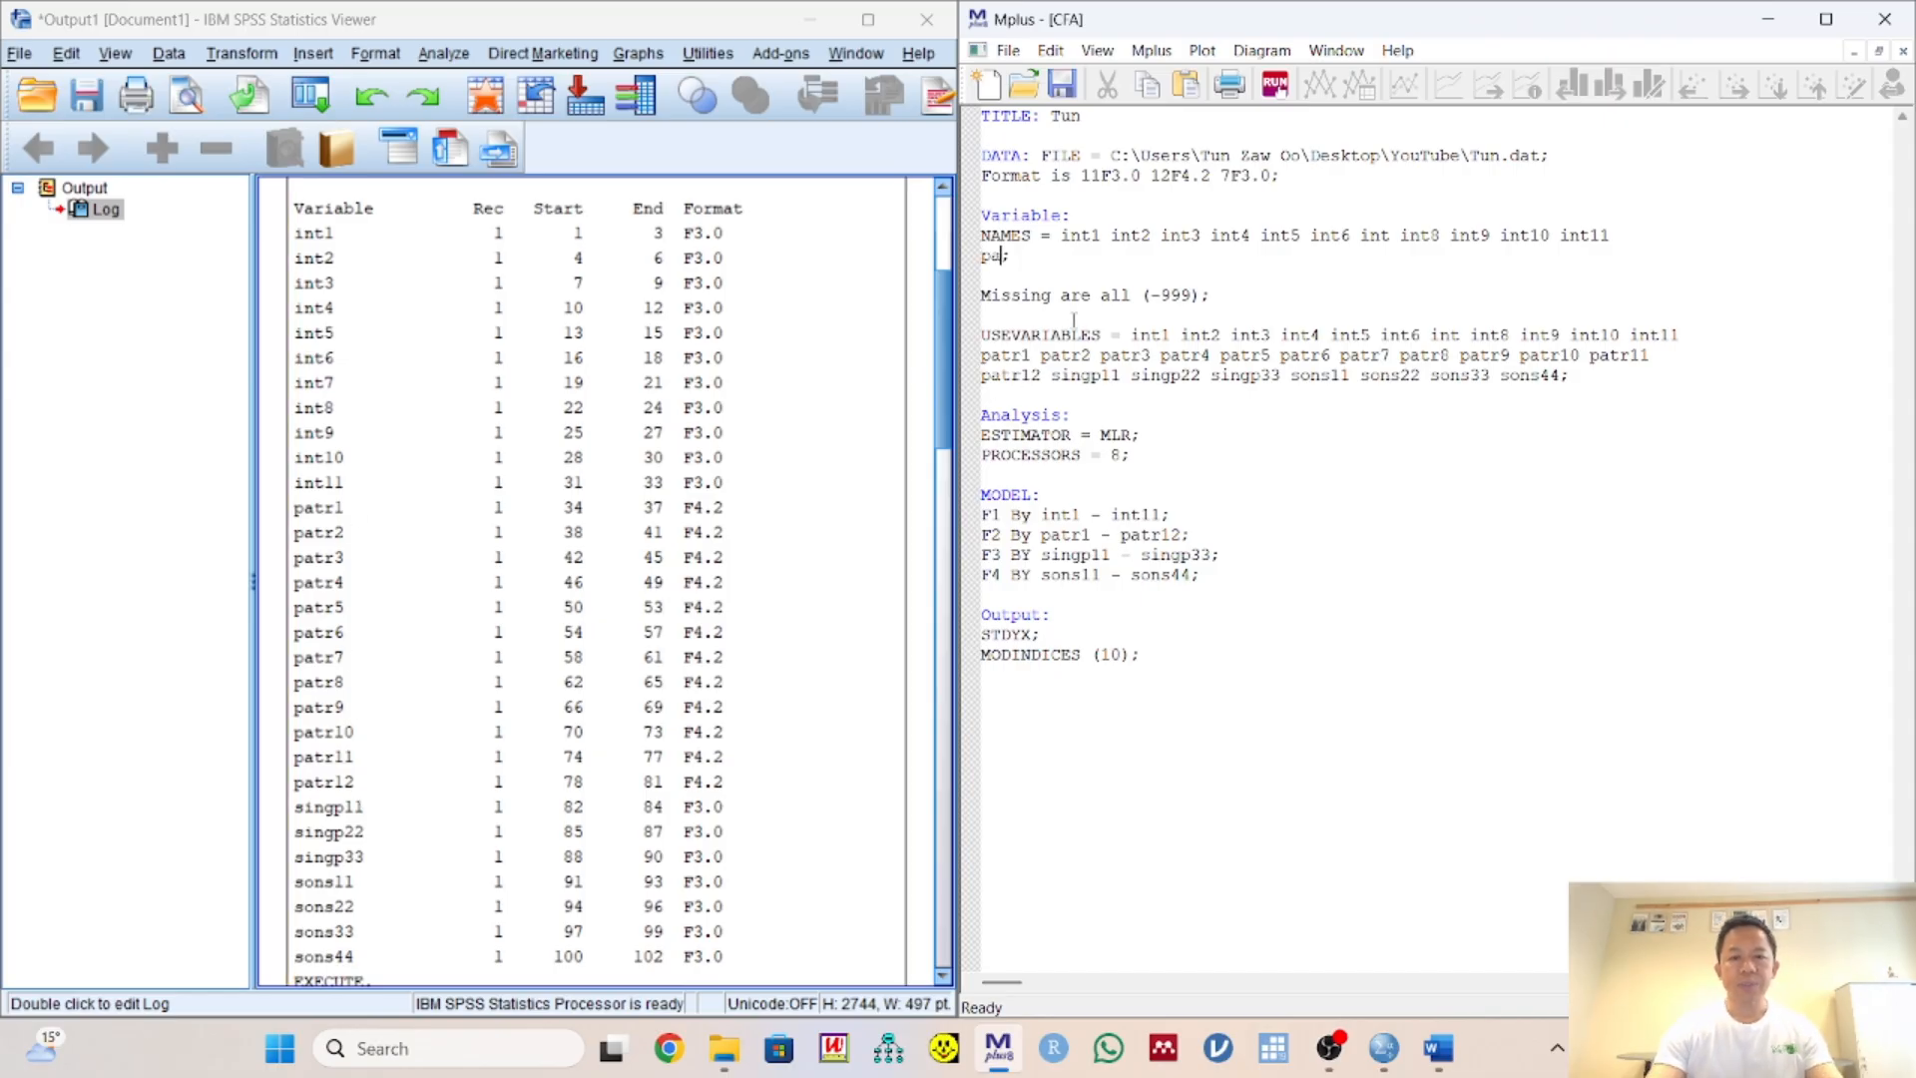
type("r1 pat")
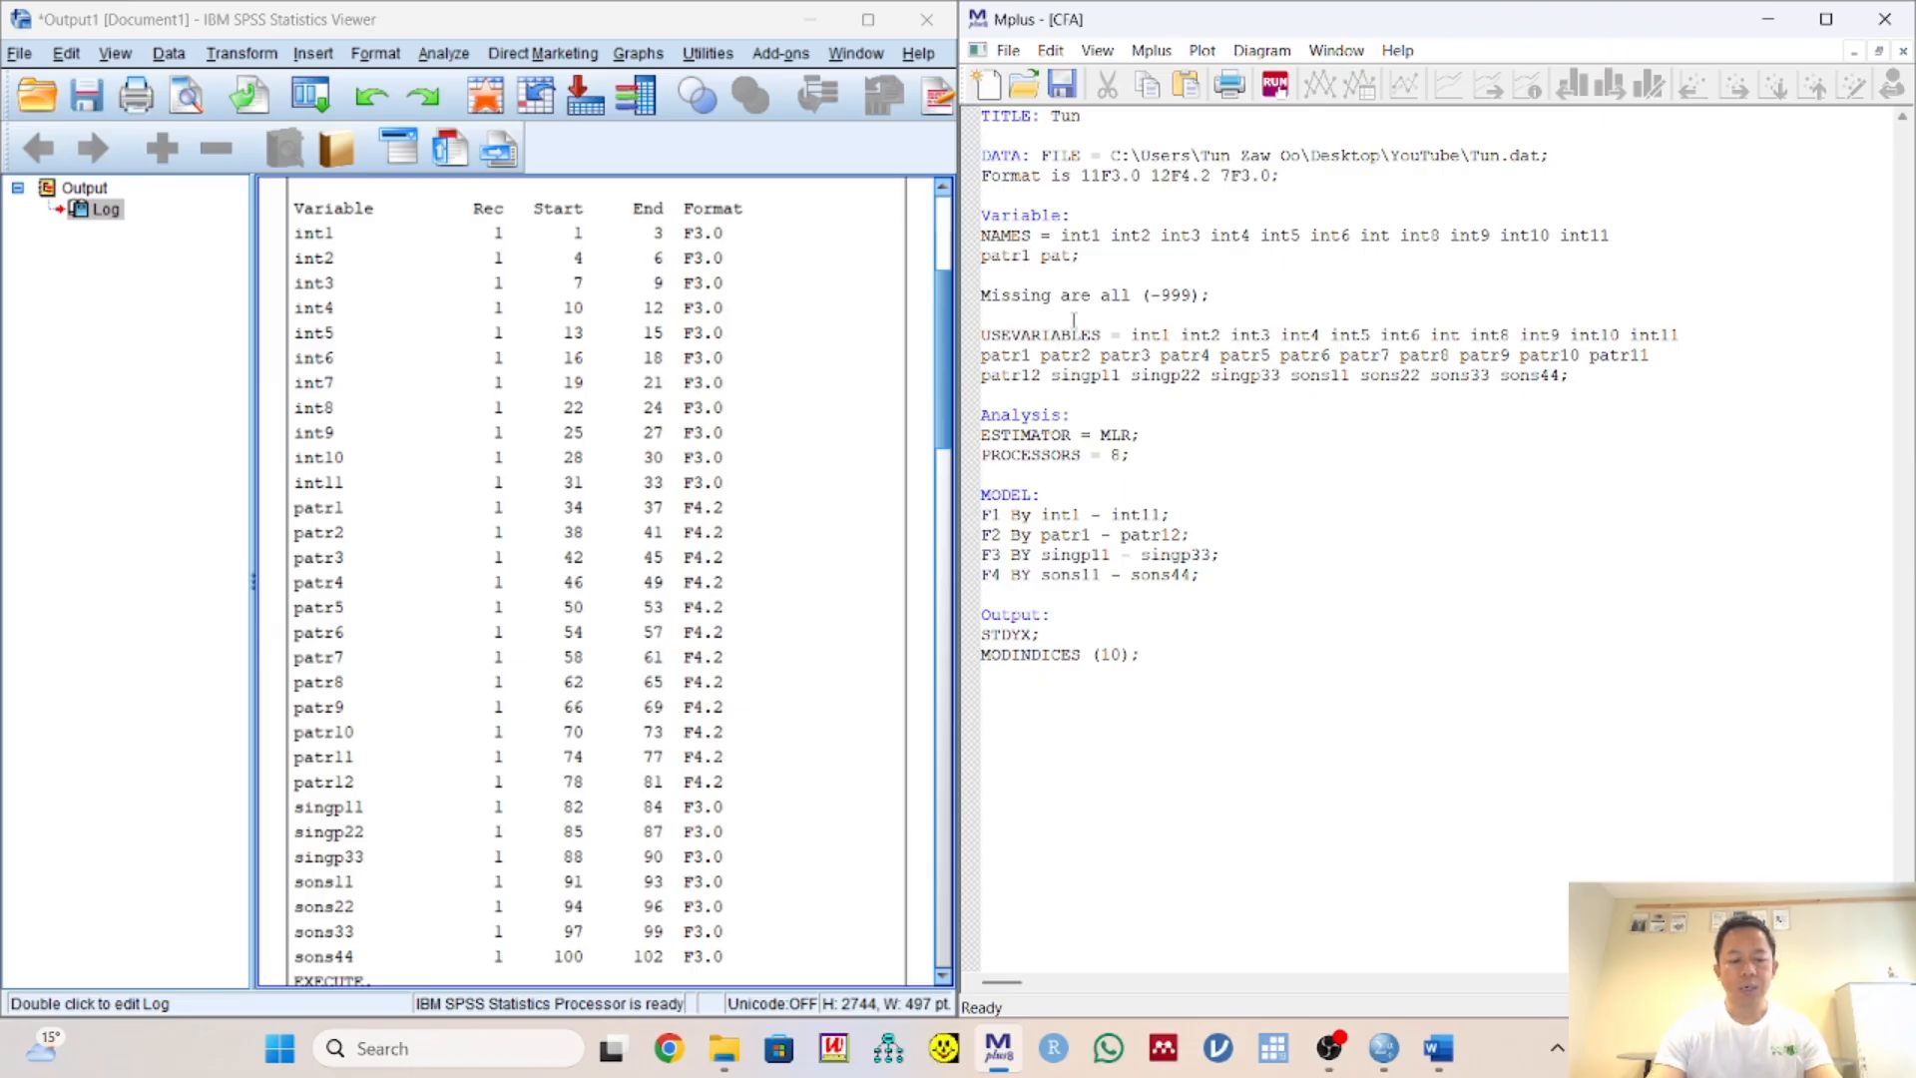
type("r ")
type(" pat")
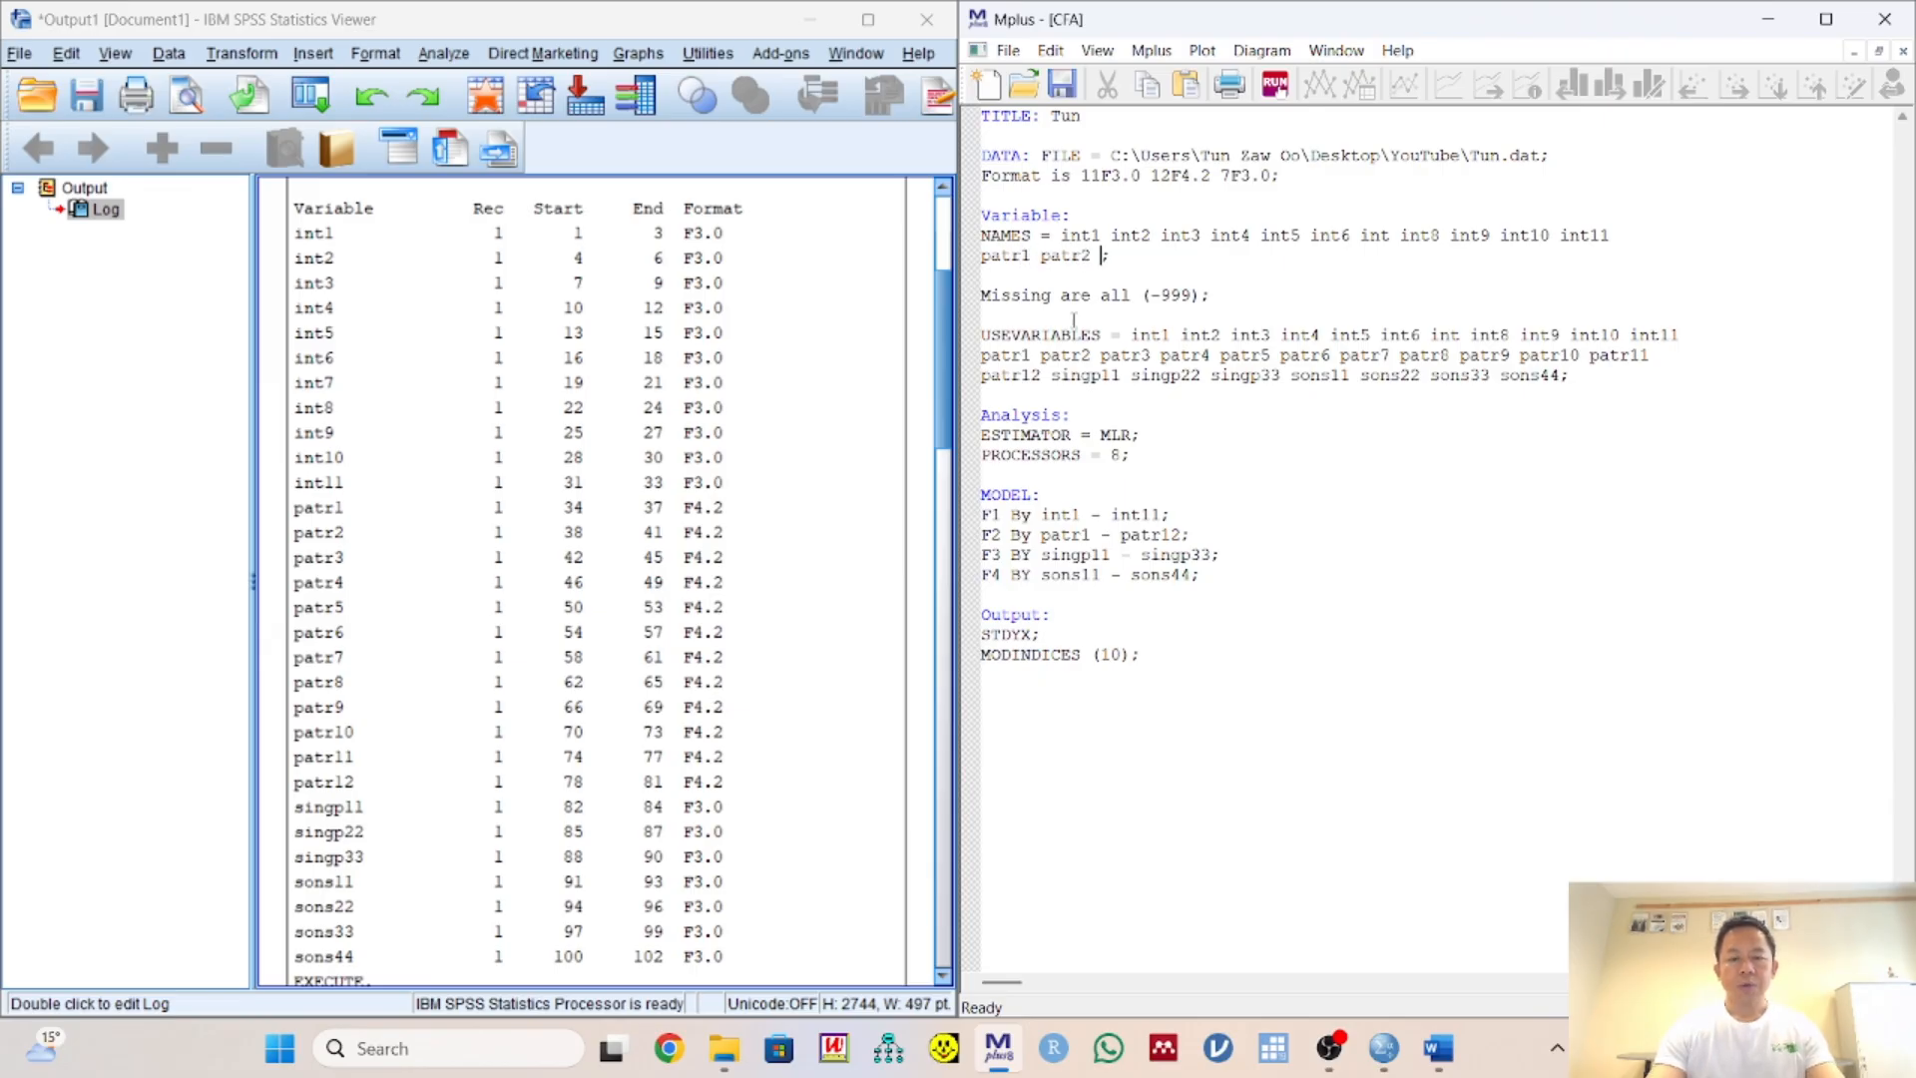
type("r3 patr4 pat")
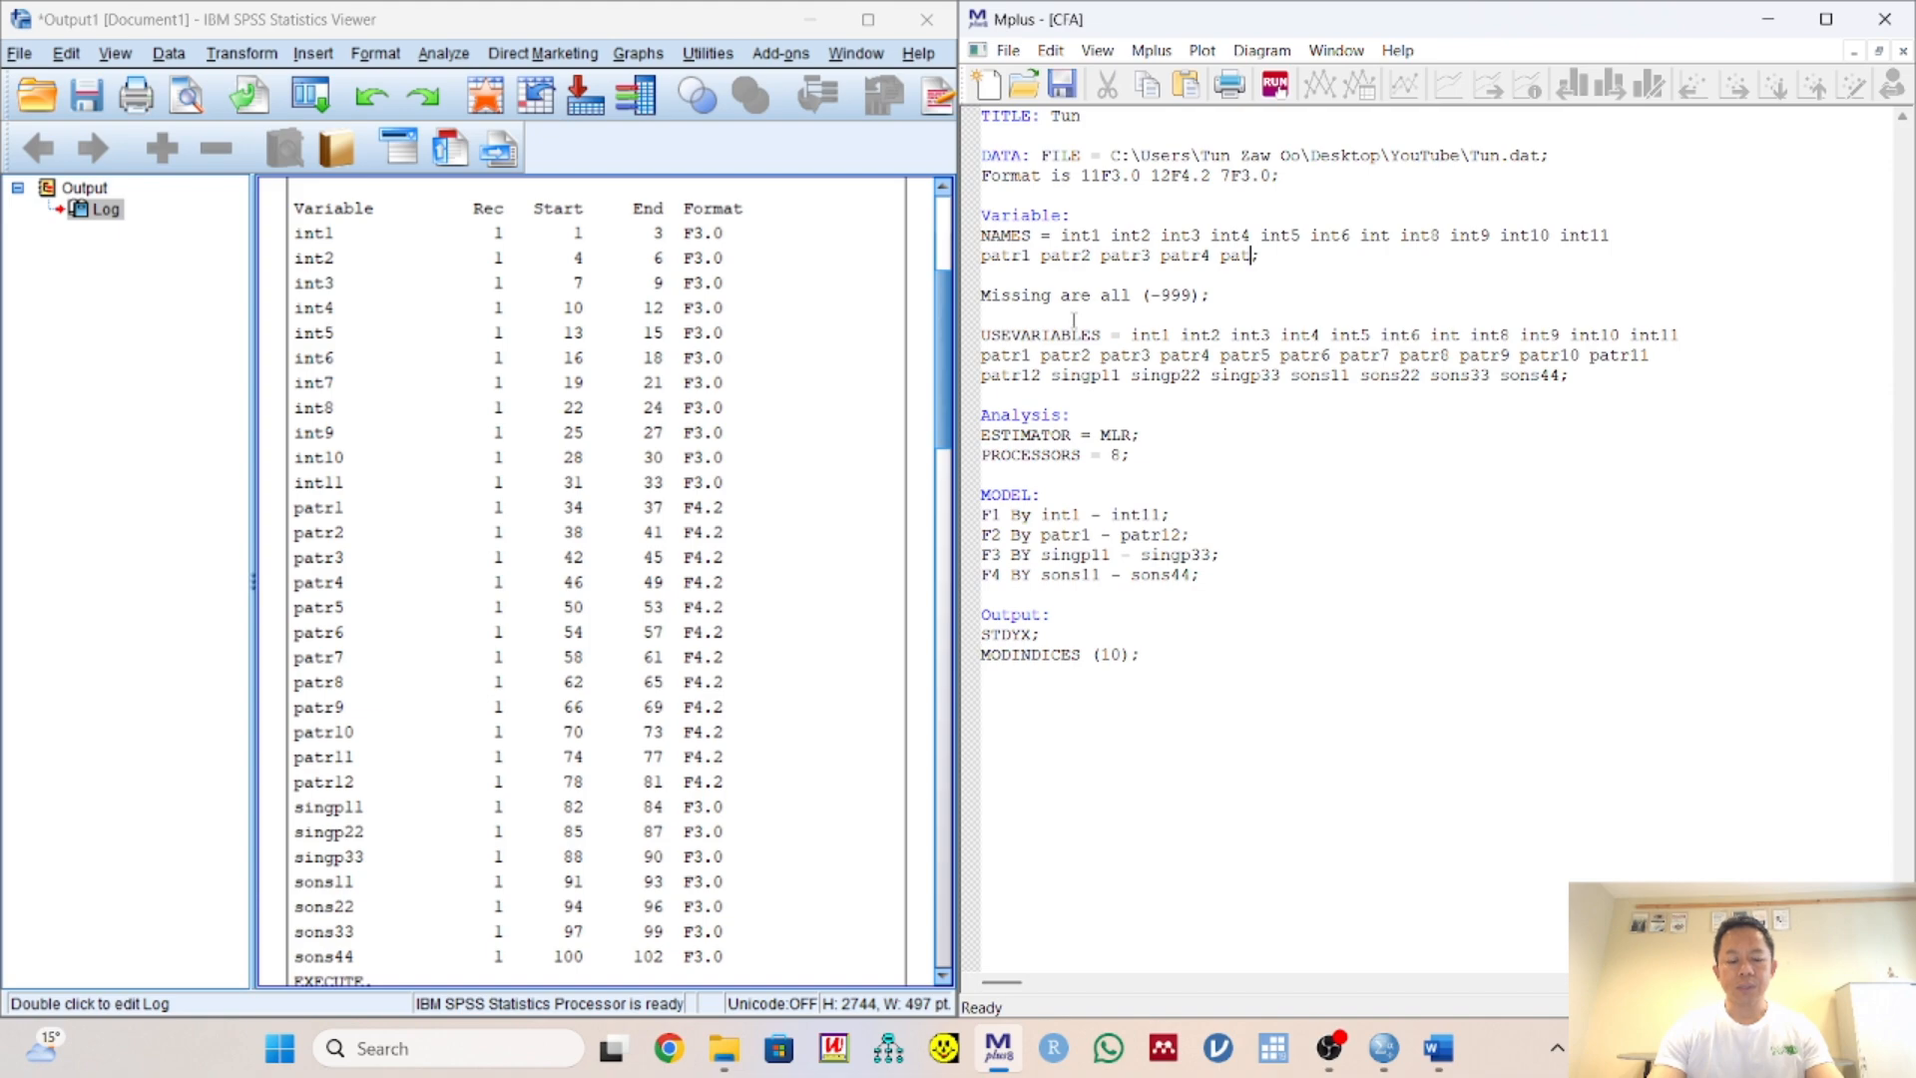
type("r5 ")
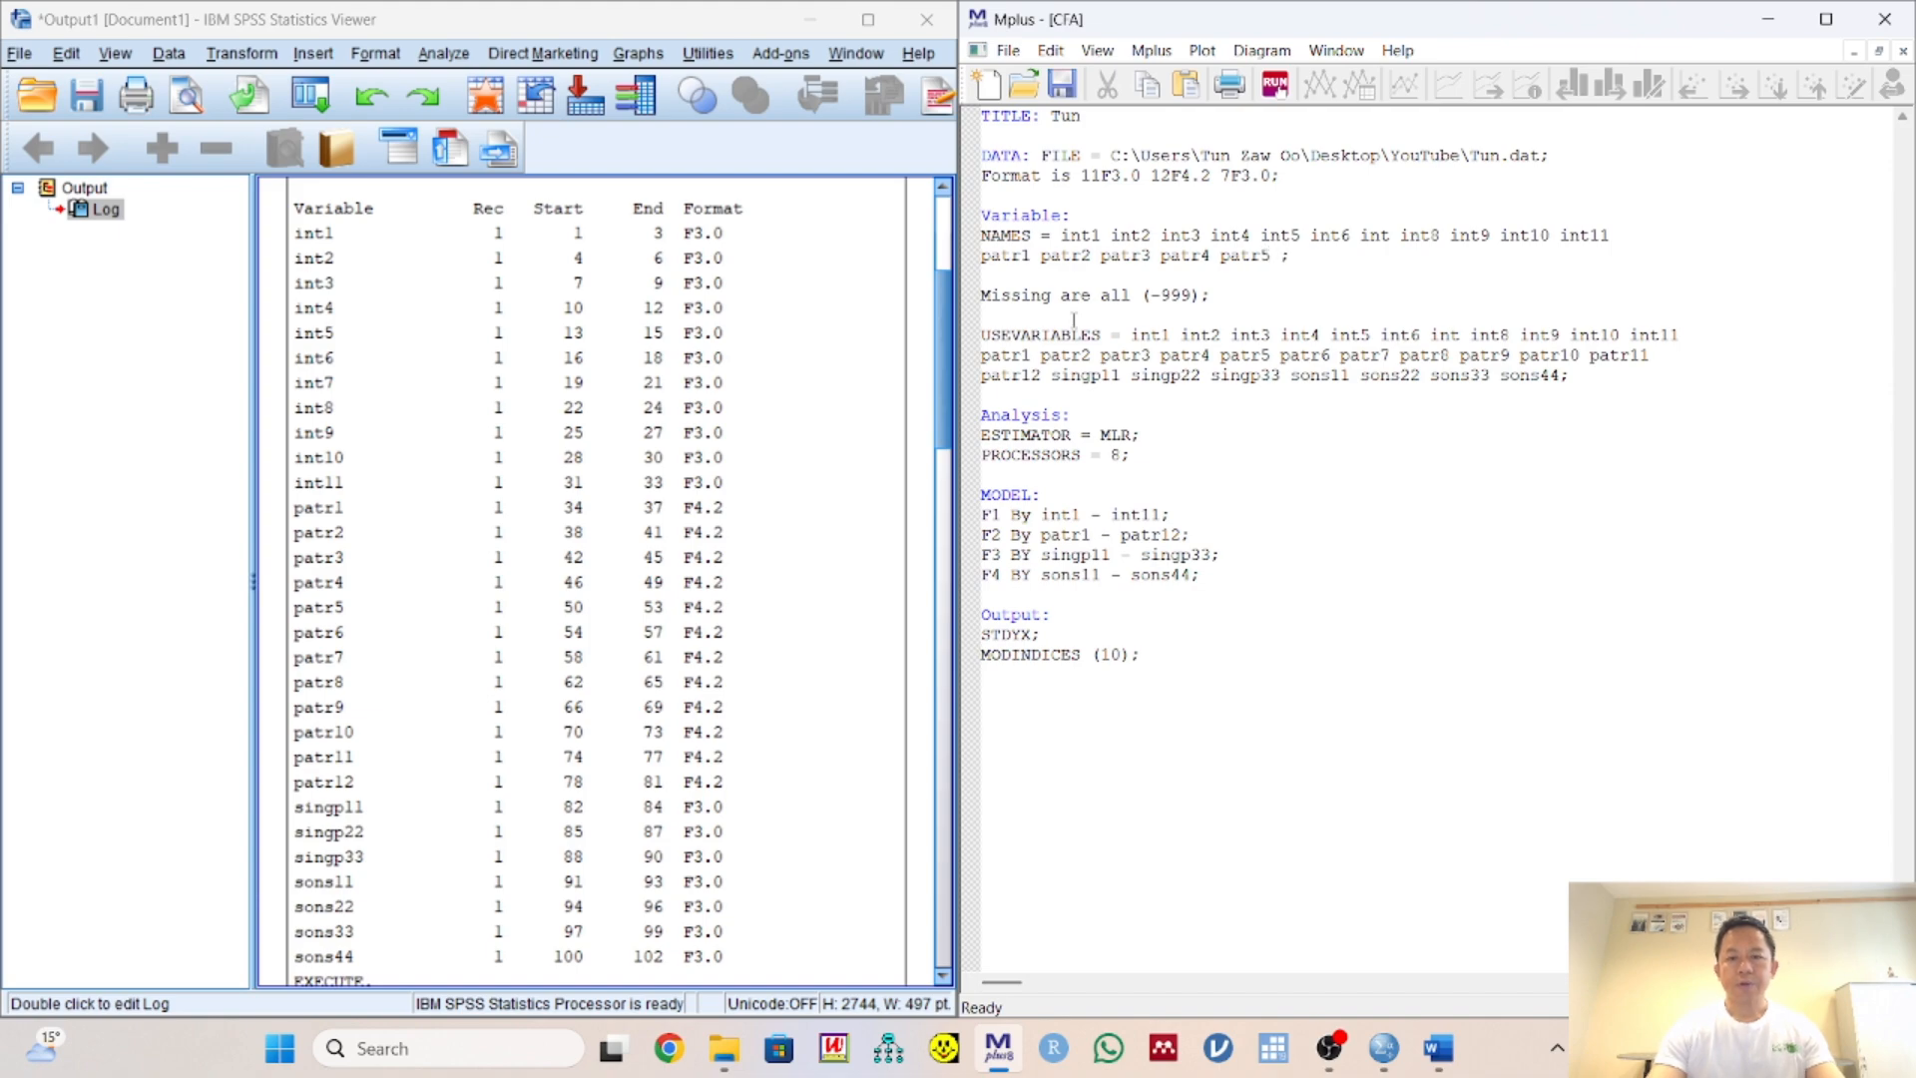
type("patr6 pat")
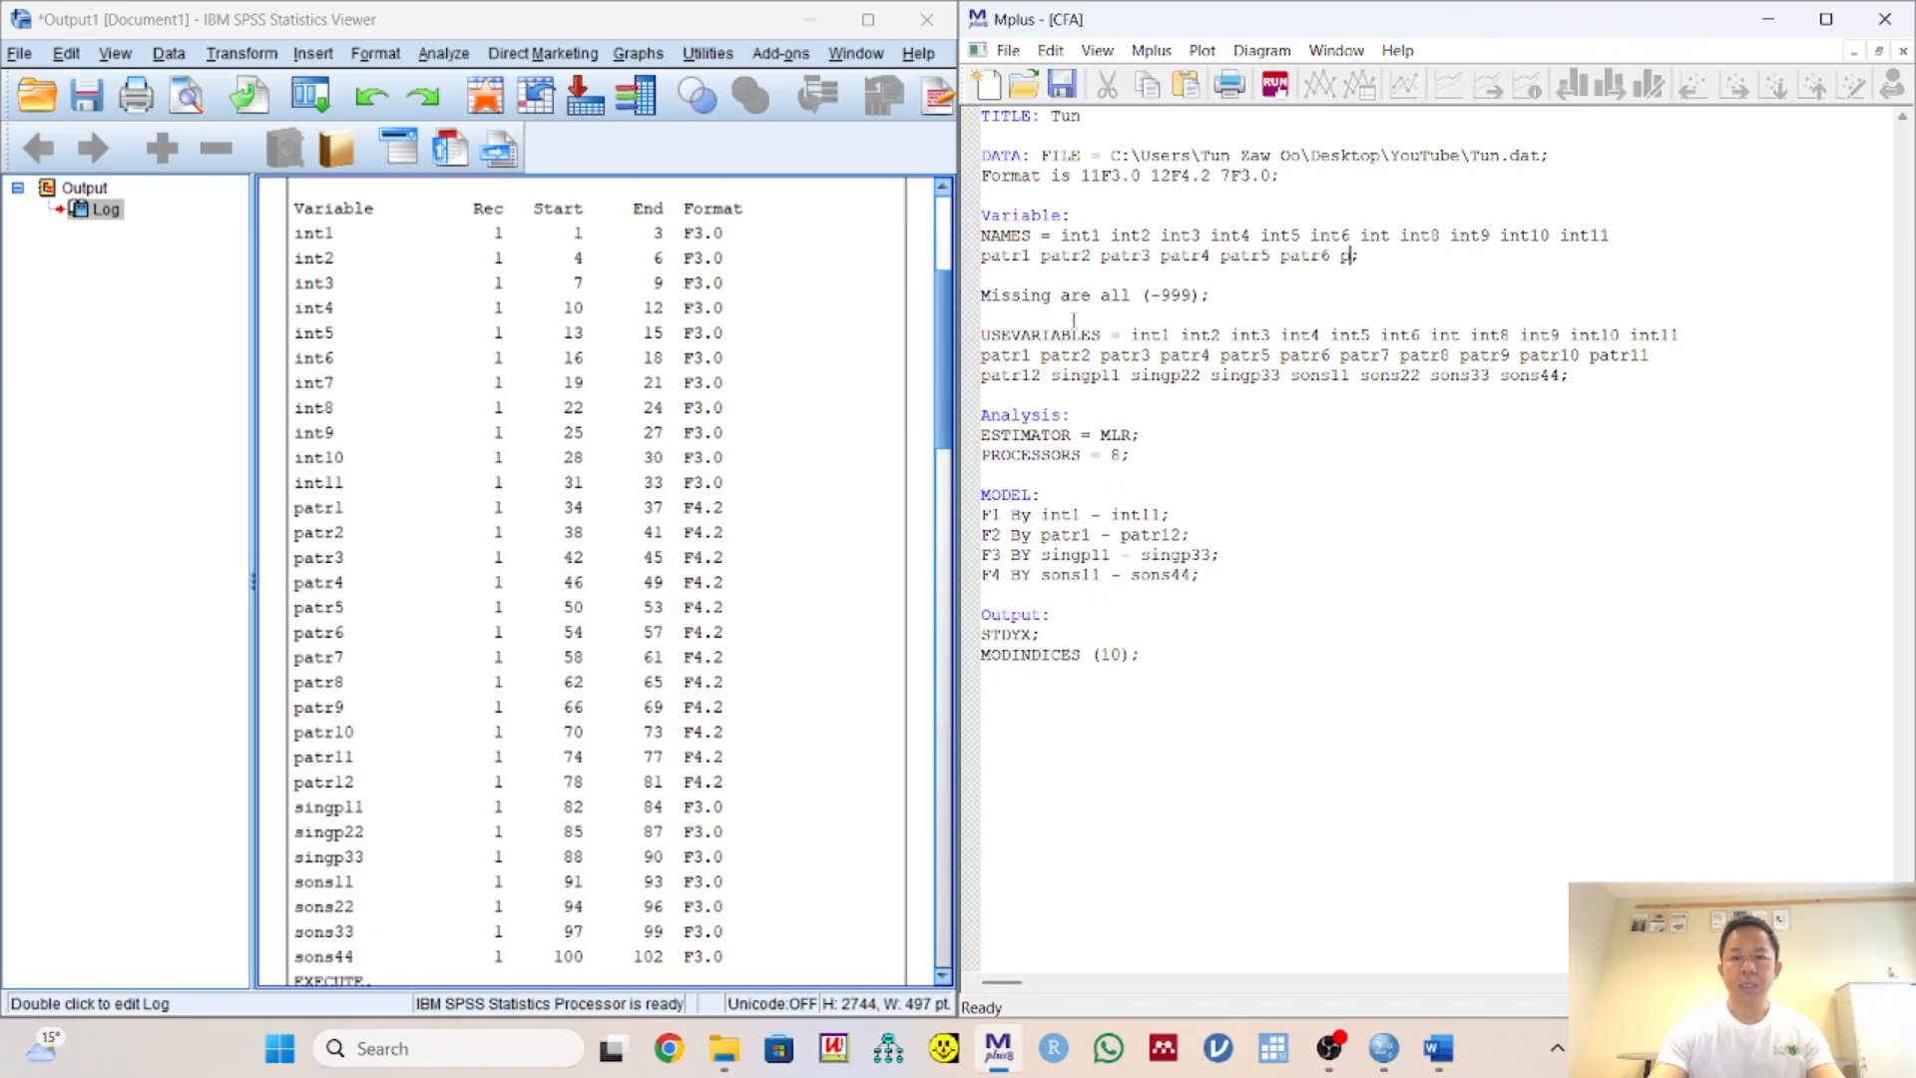
type("r")
type("7 patr")
type("8 pat")
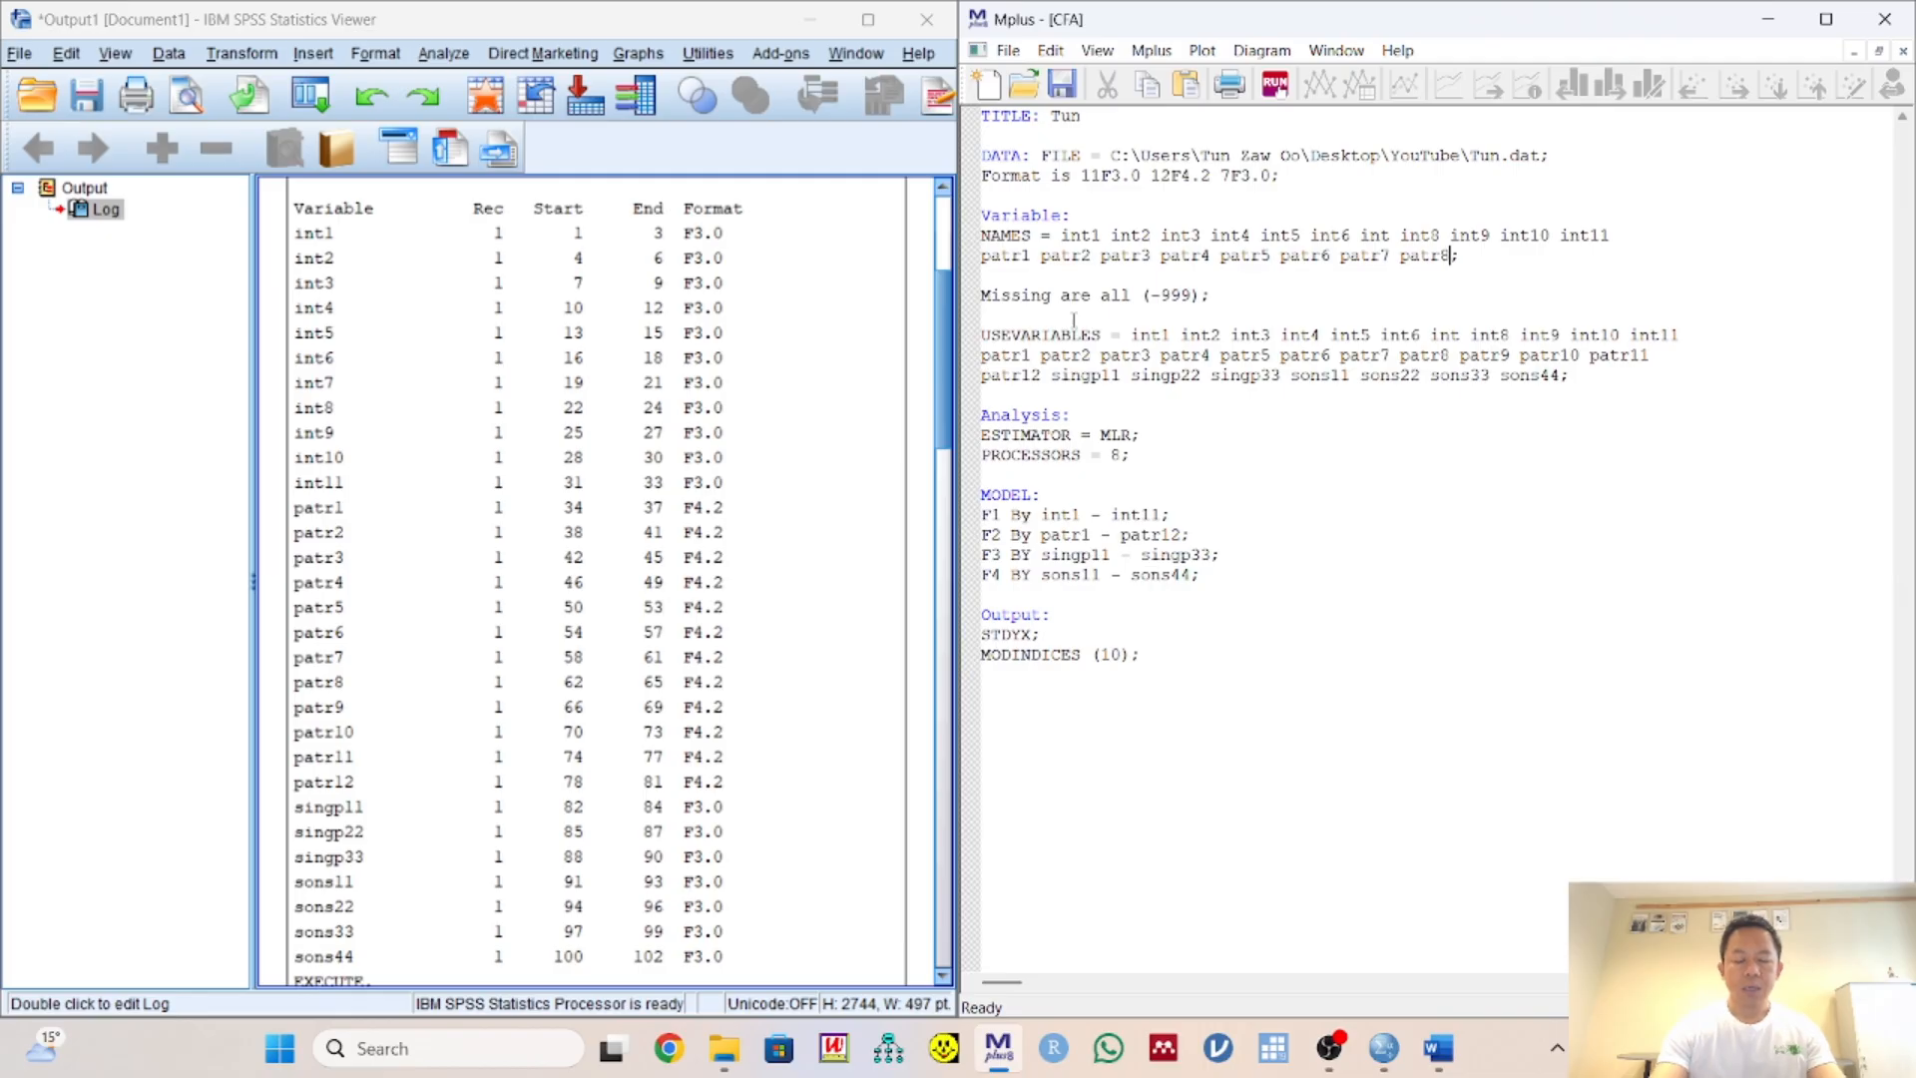
type("r")
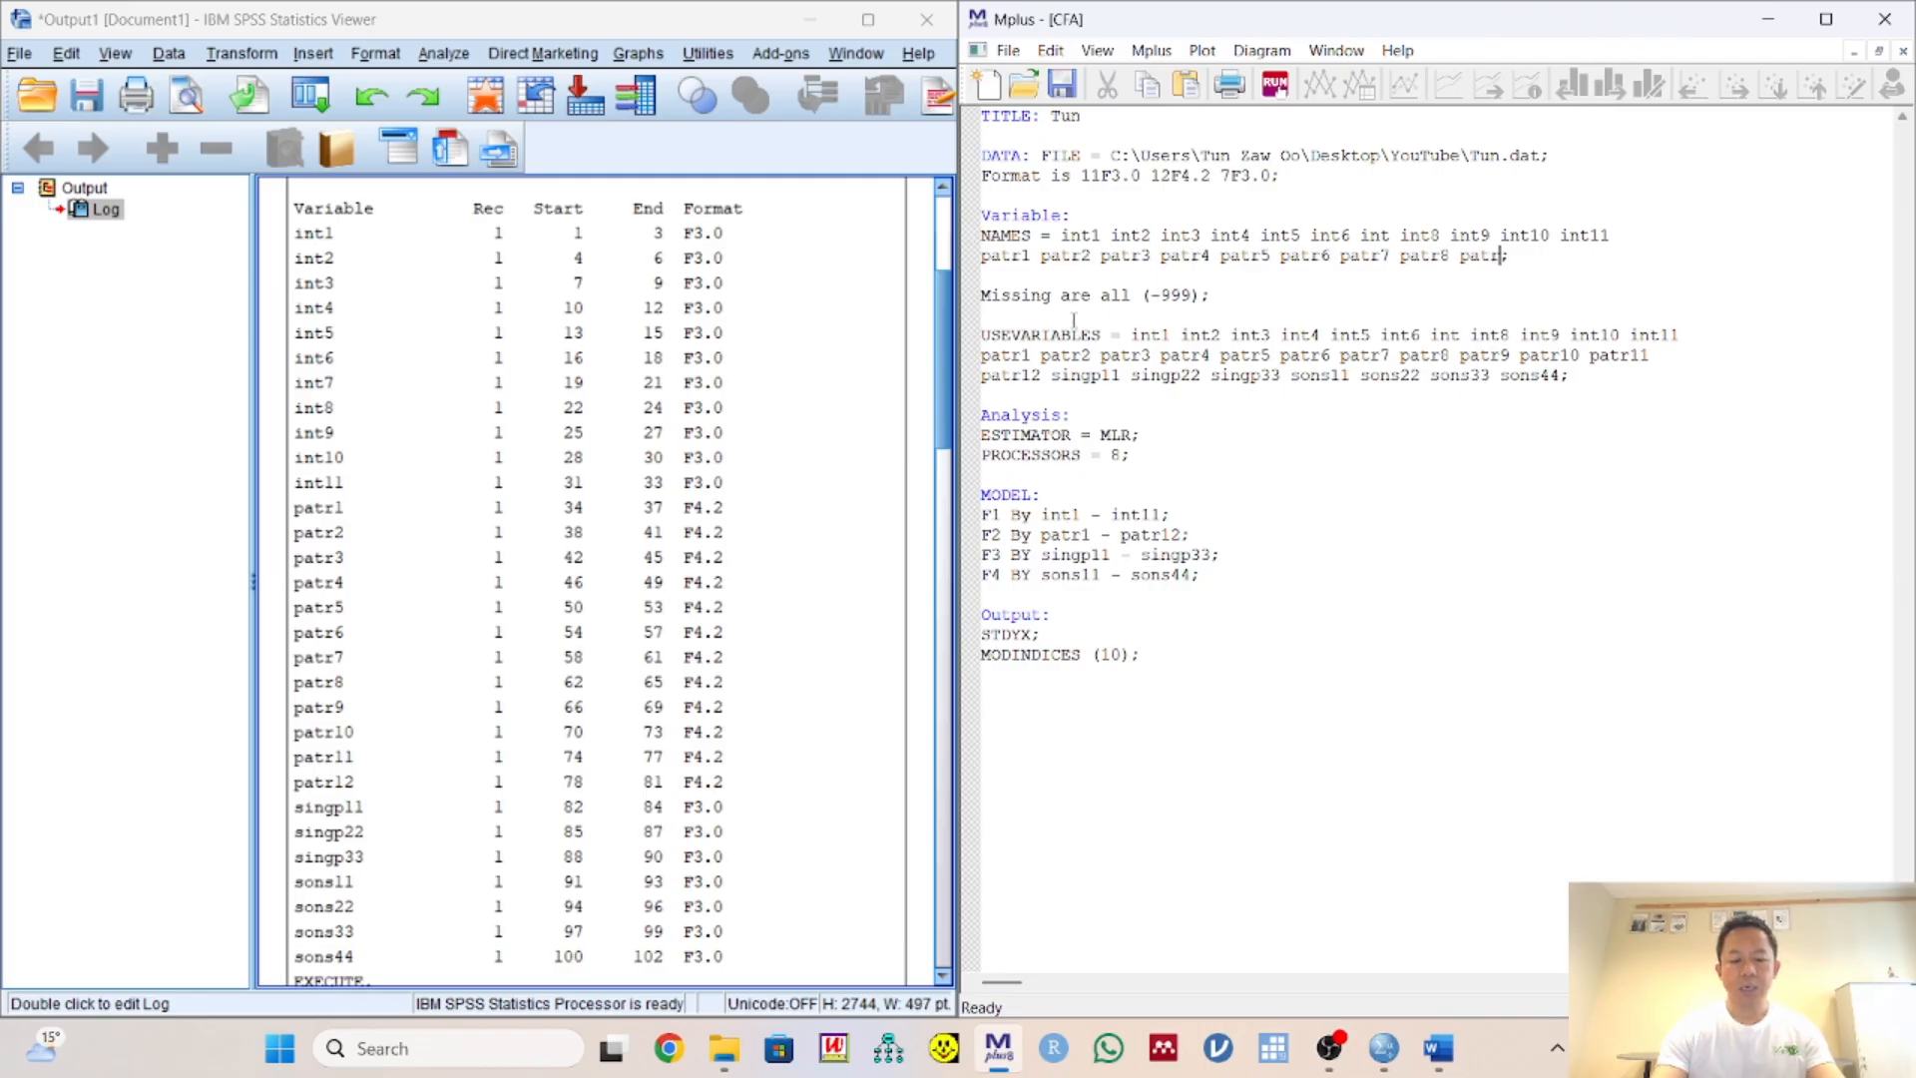
type("9 patr")
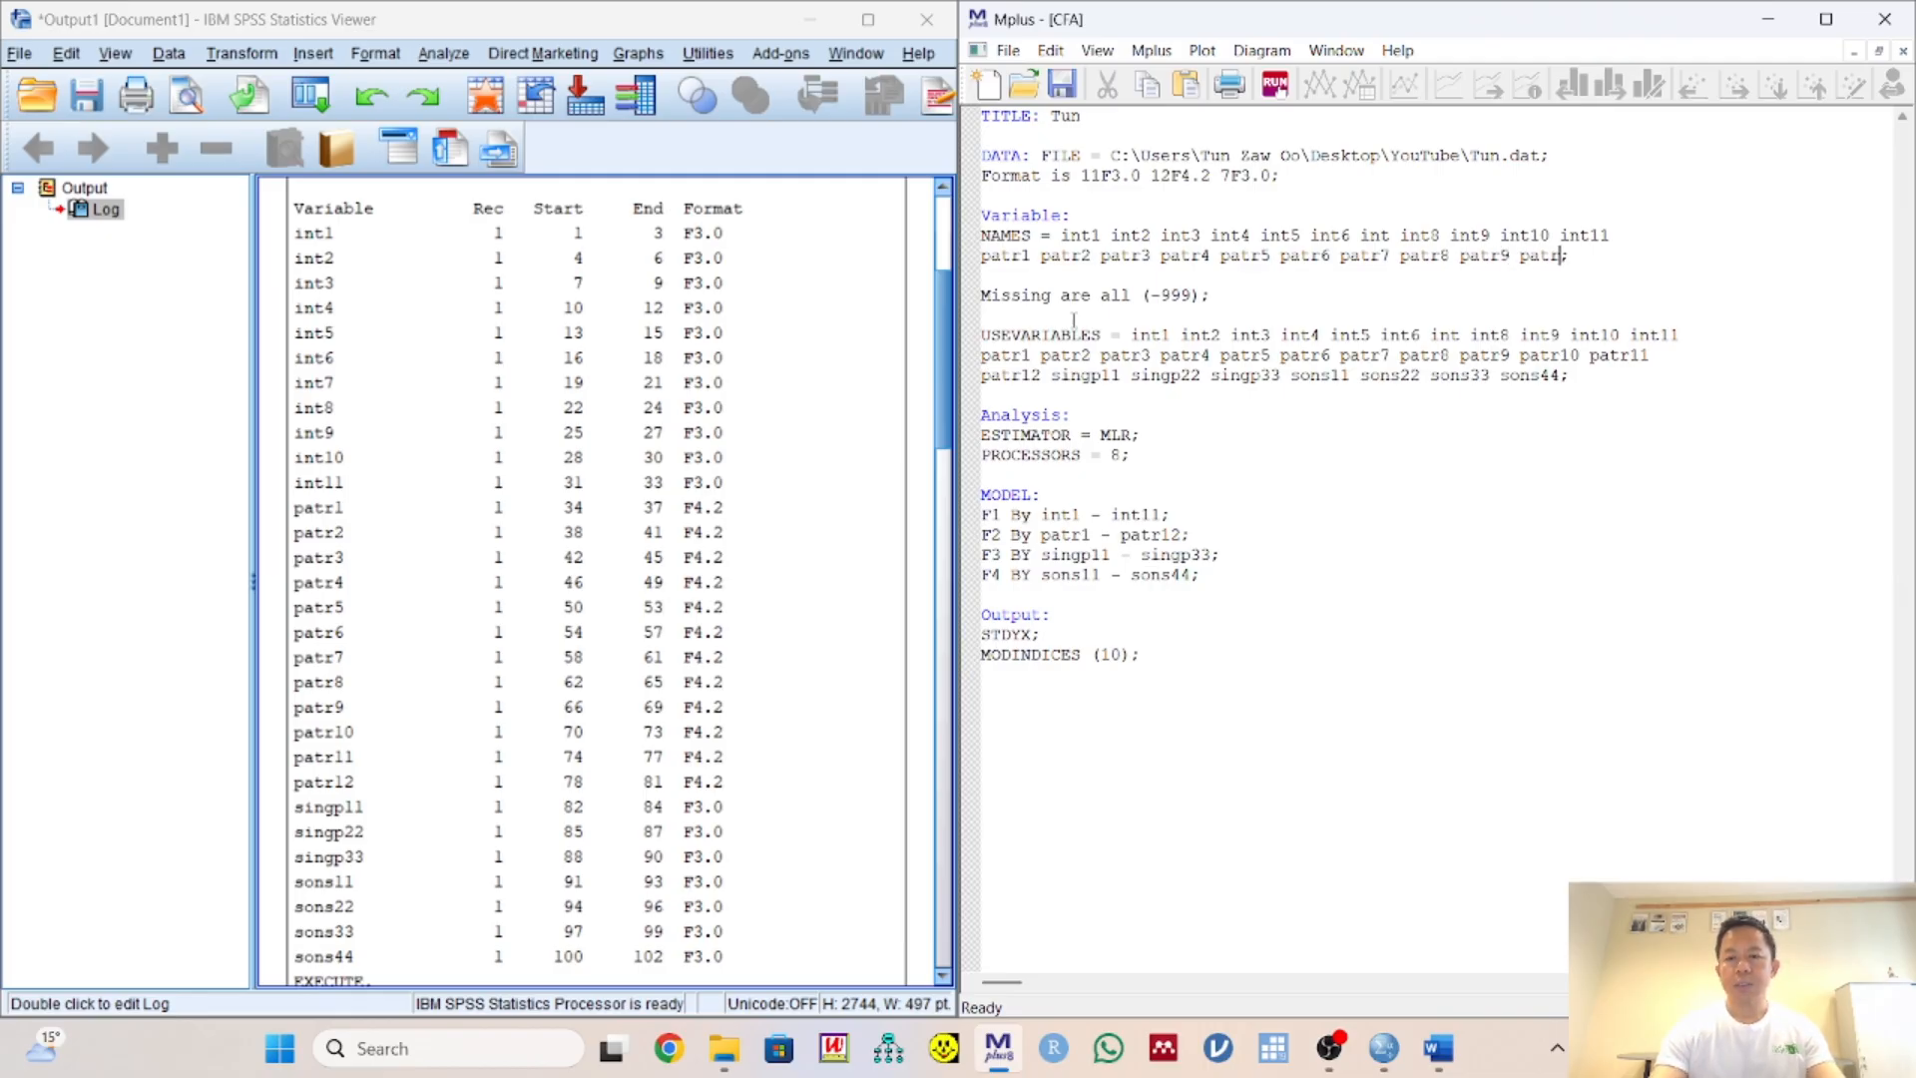
type("10")
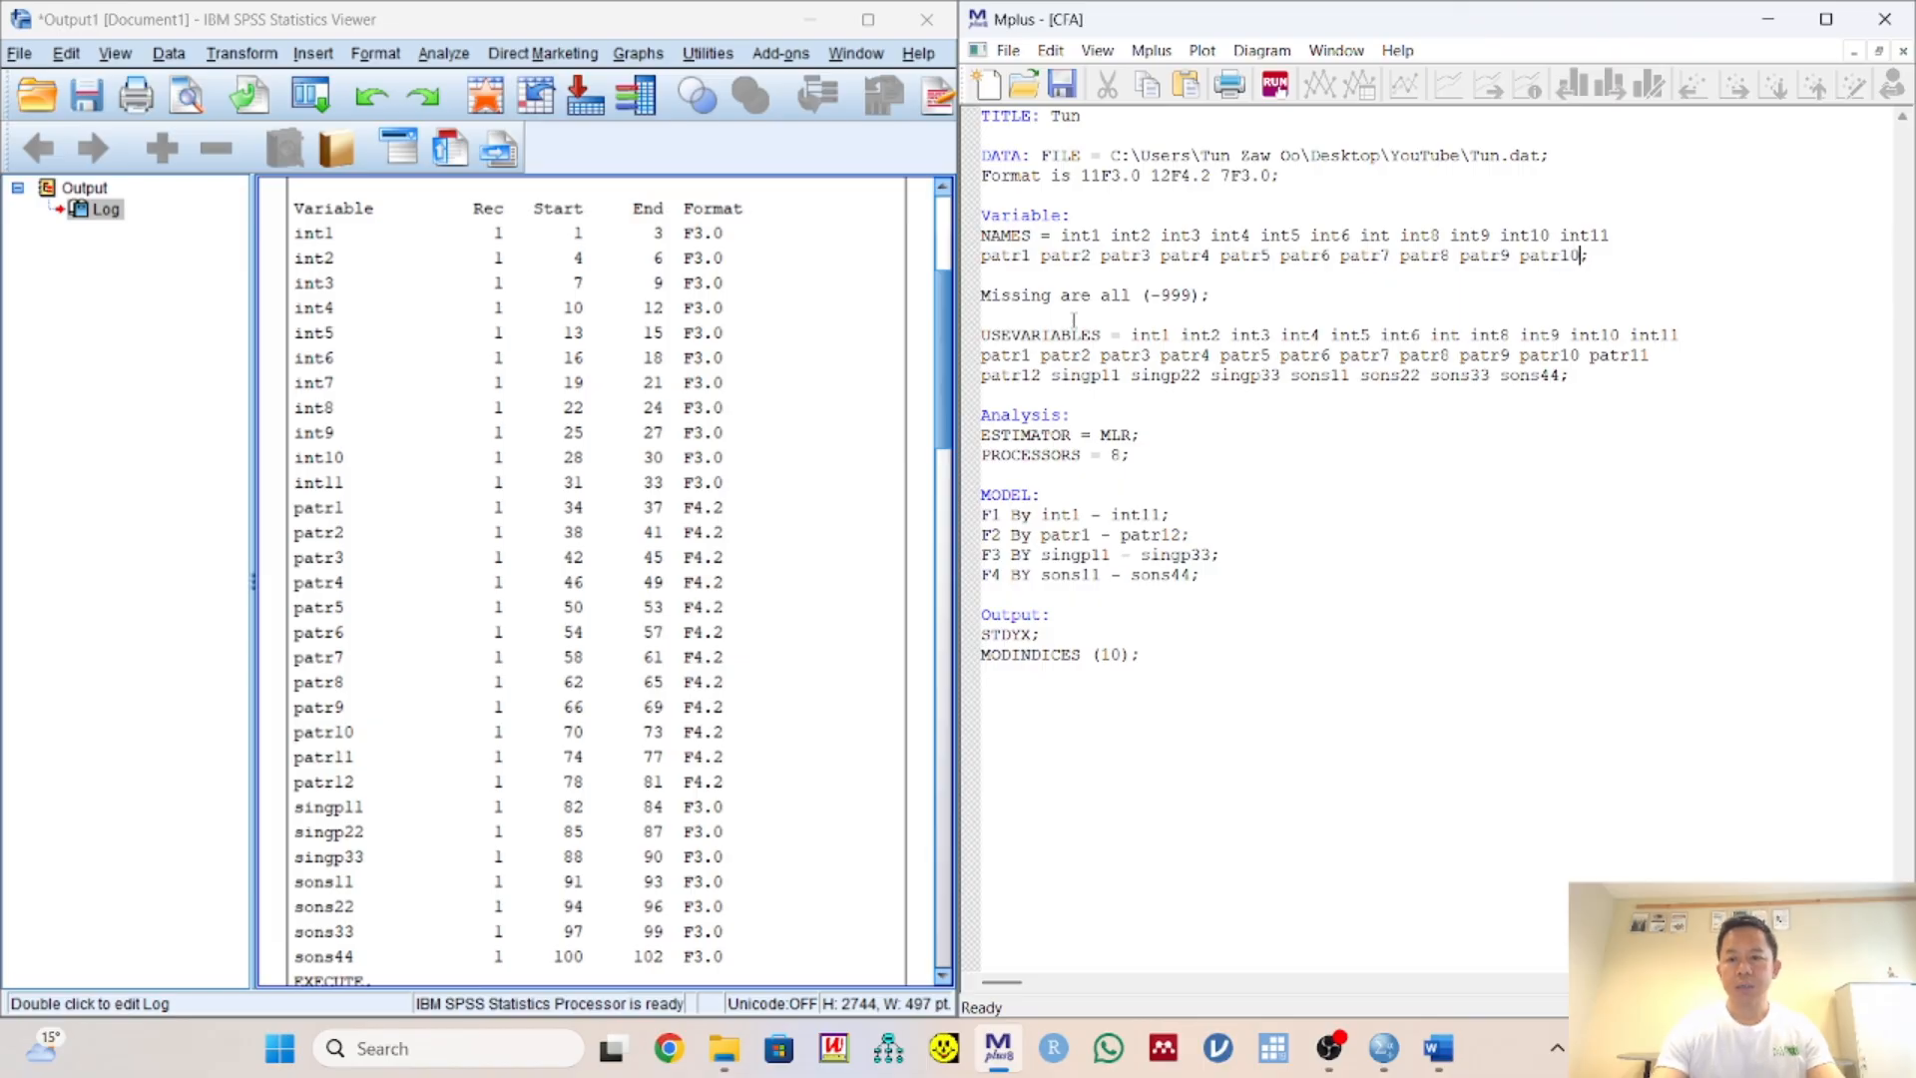
Start a third line in the NAMES statement with only patr11 patr12, ahead of the closing semicolon
key("Return")
type("patr")
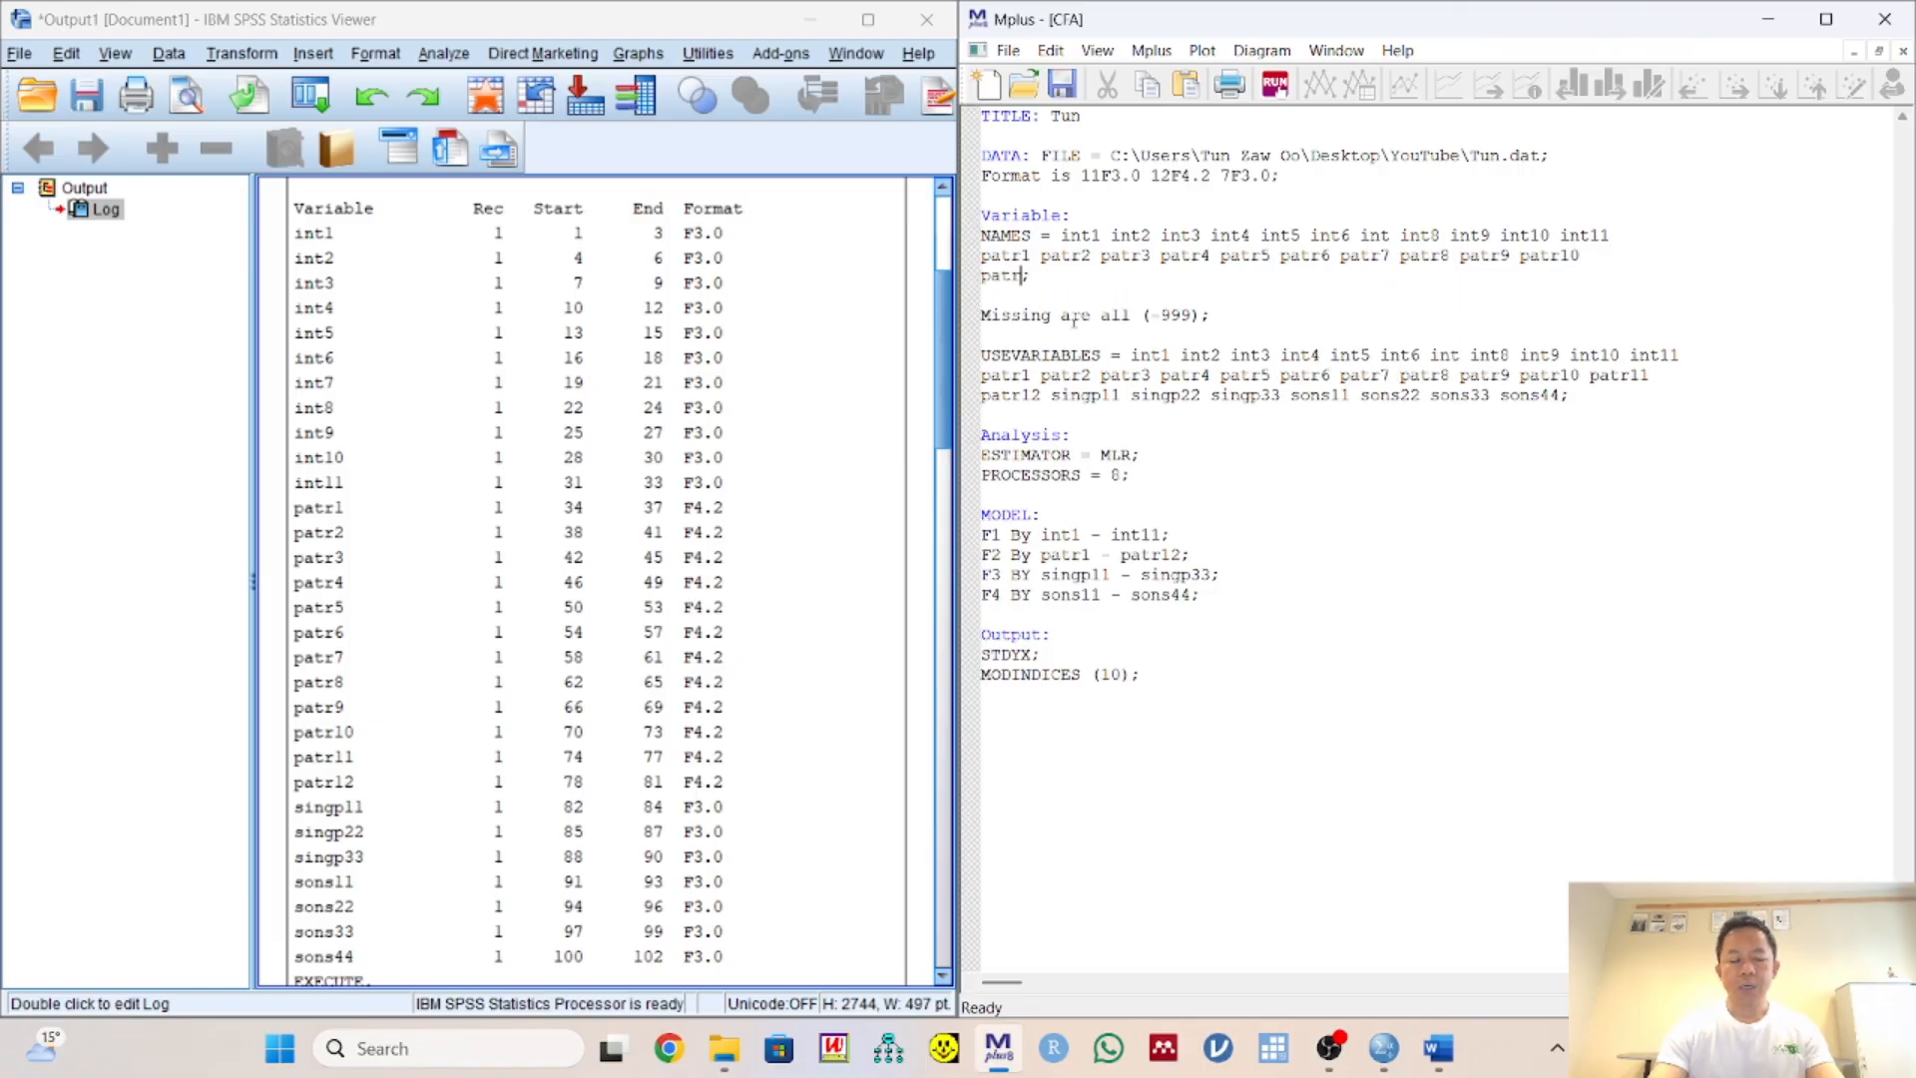
type("11 patr12 patr13")
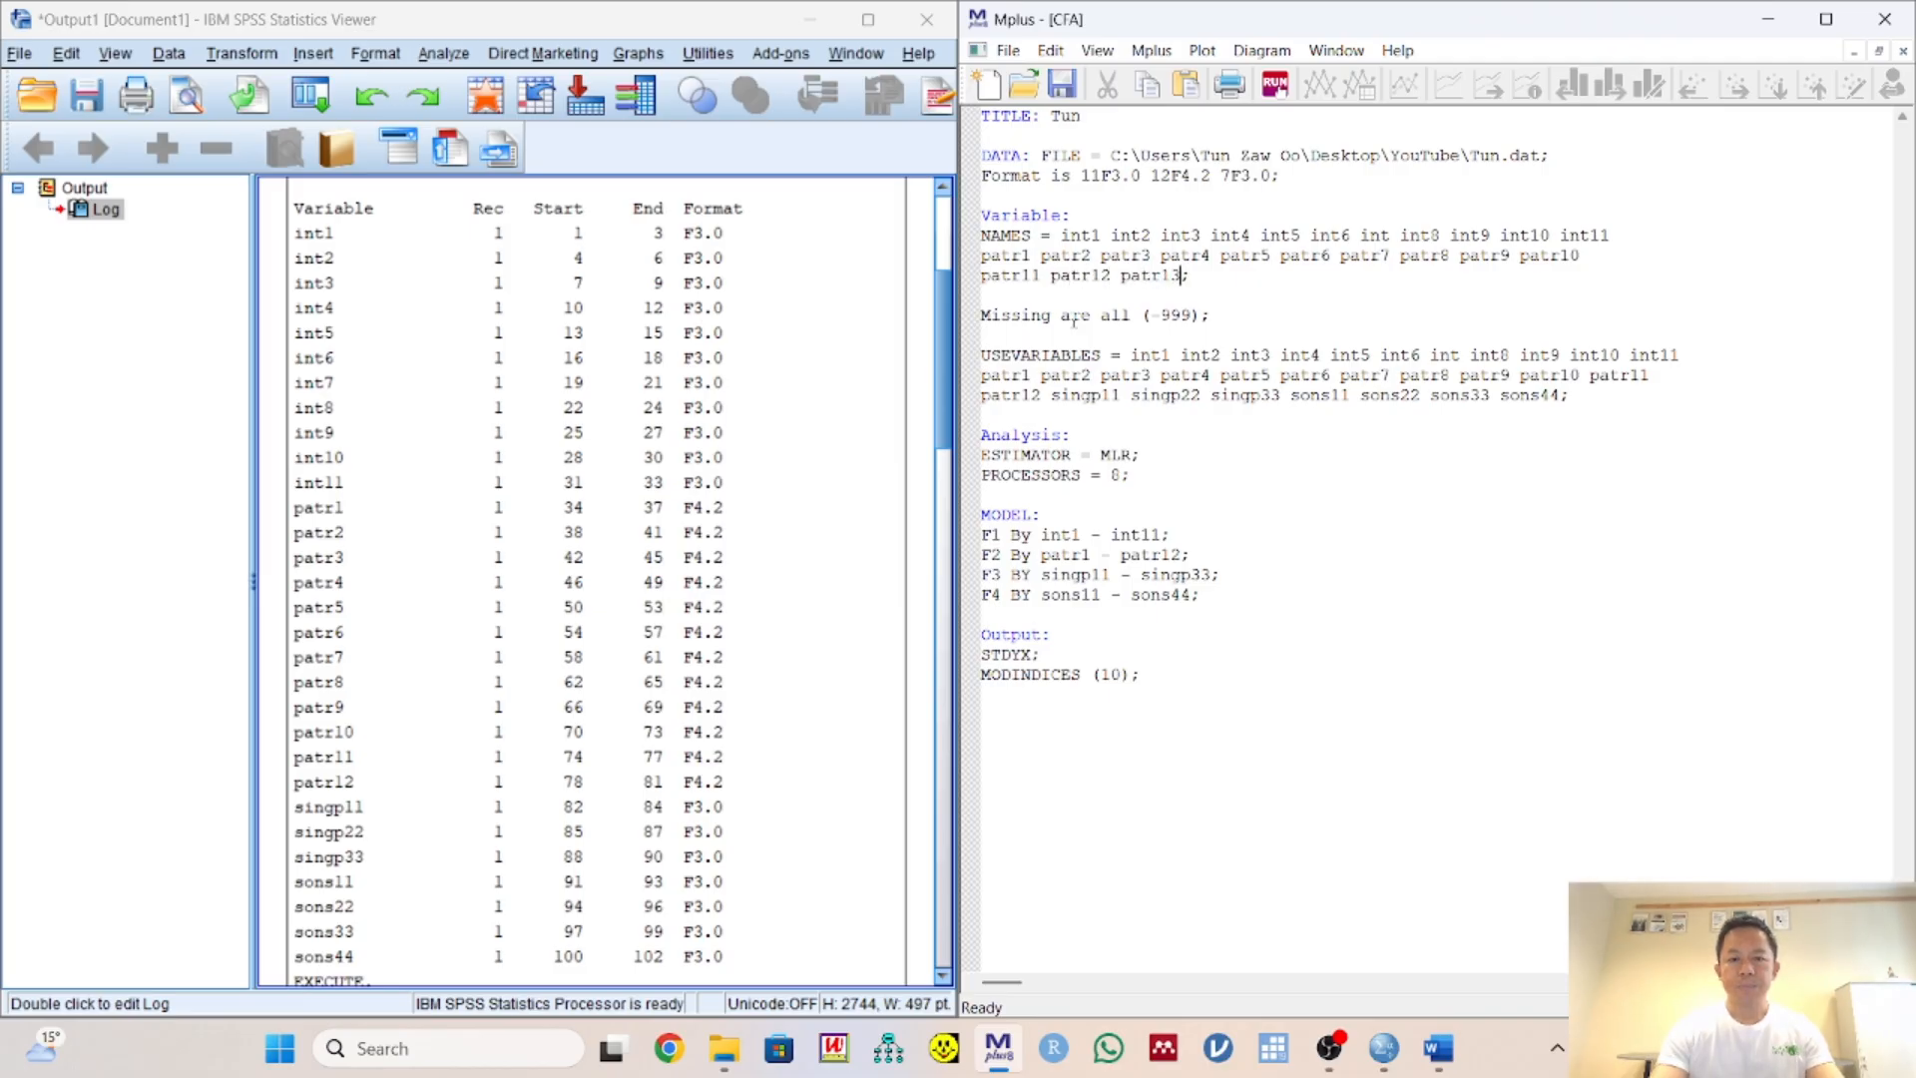
key("BackSpace")
key("BackSpace")
key("BackSpace")
key("BackSpace")
key("BackSpace")
key("BackSpace")
key("BackSpace")
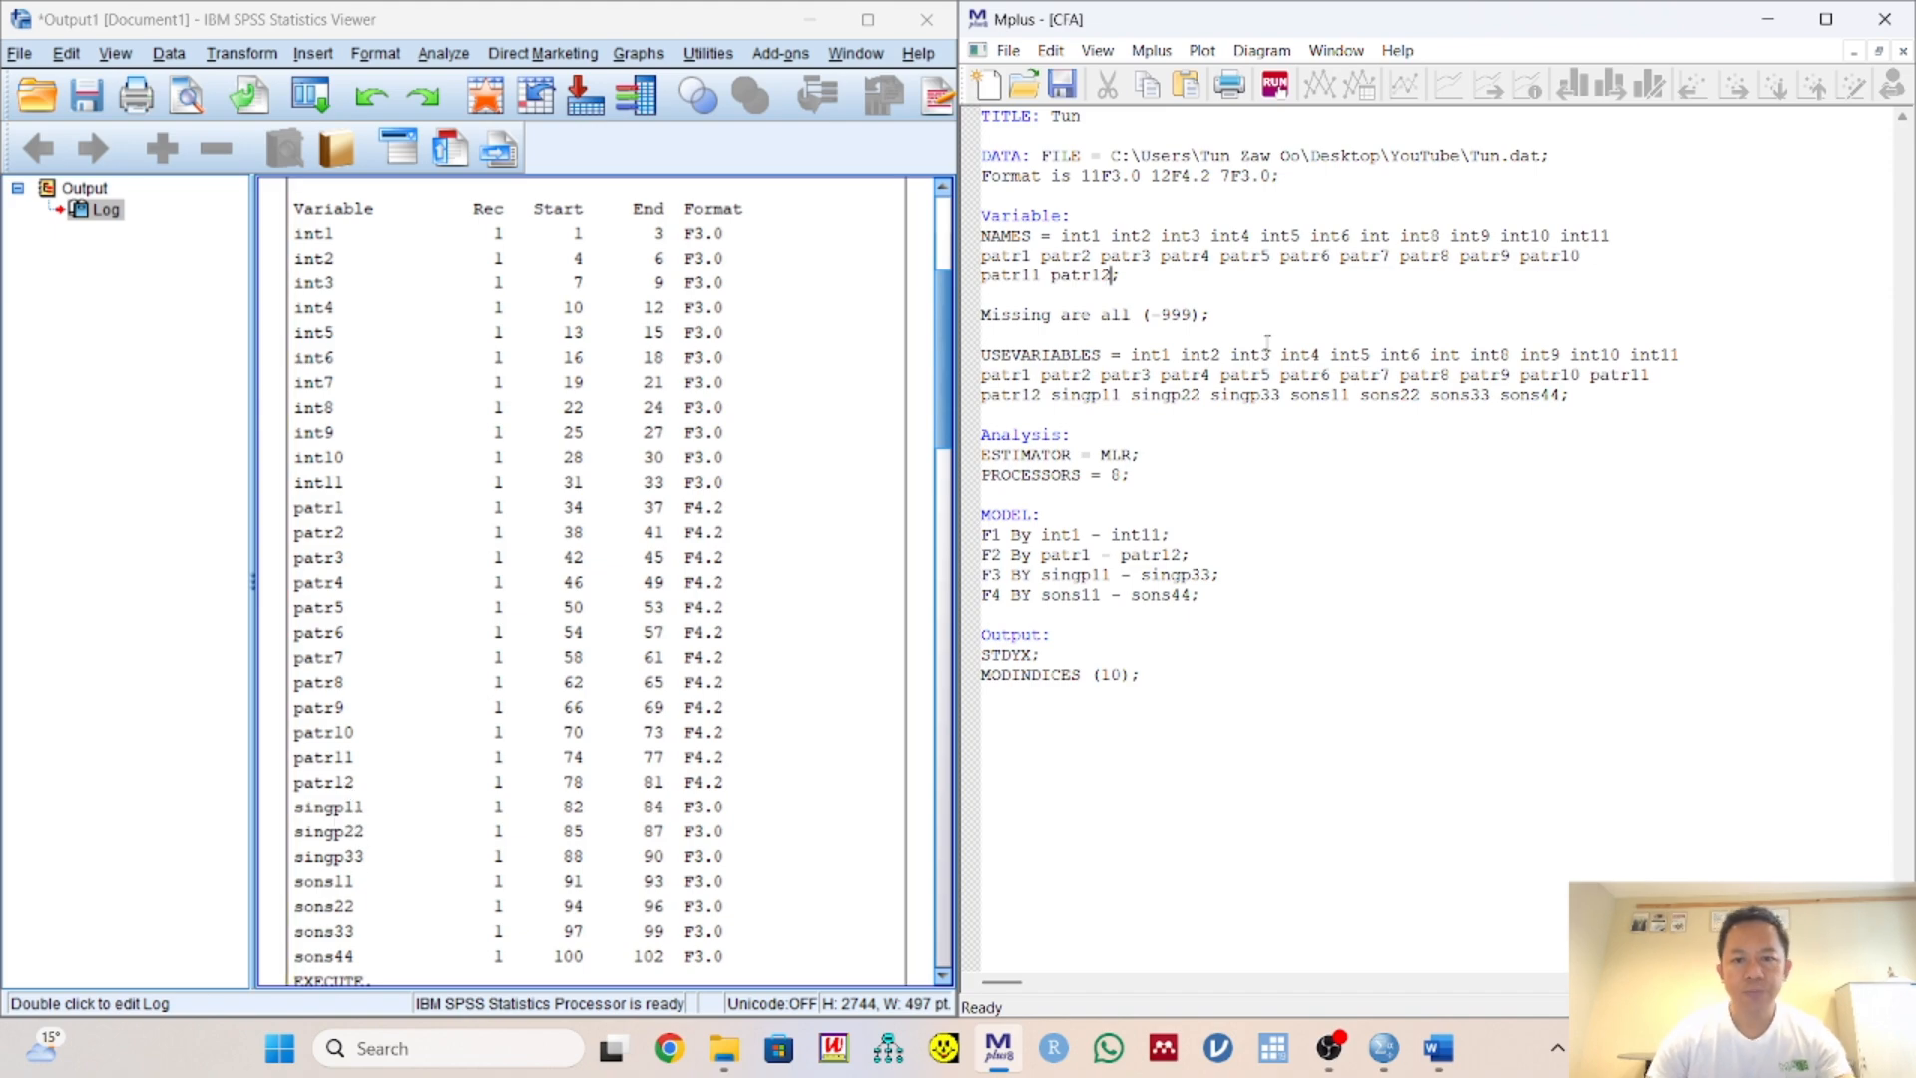
Append only singp11 singp22 singp33 after patr12 in the NAMES statement, keeping the closing semicolon
type("sing")
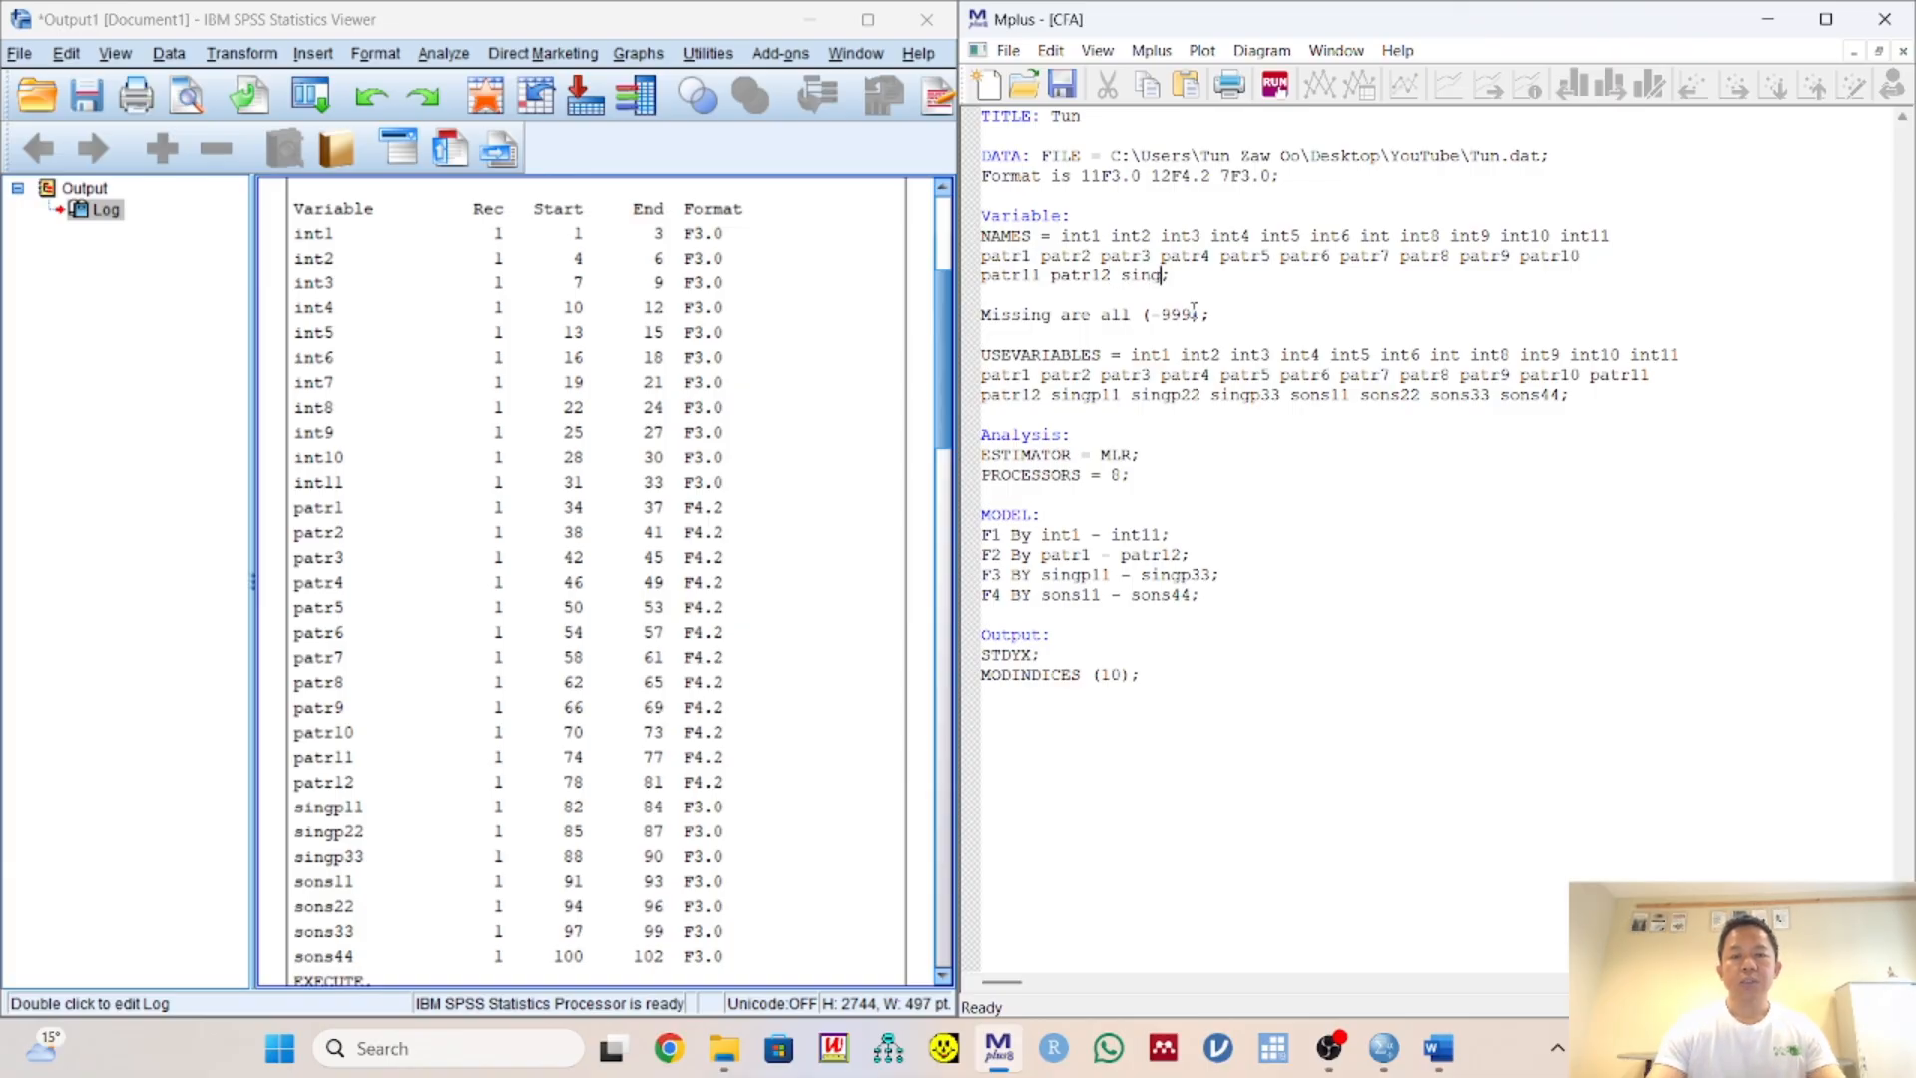
type("p11 s")
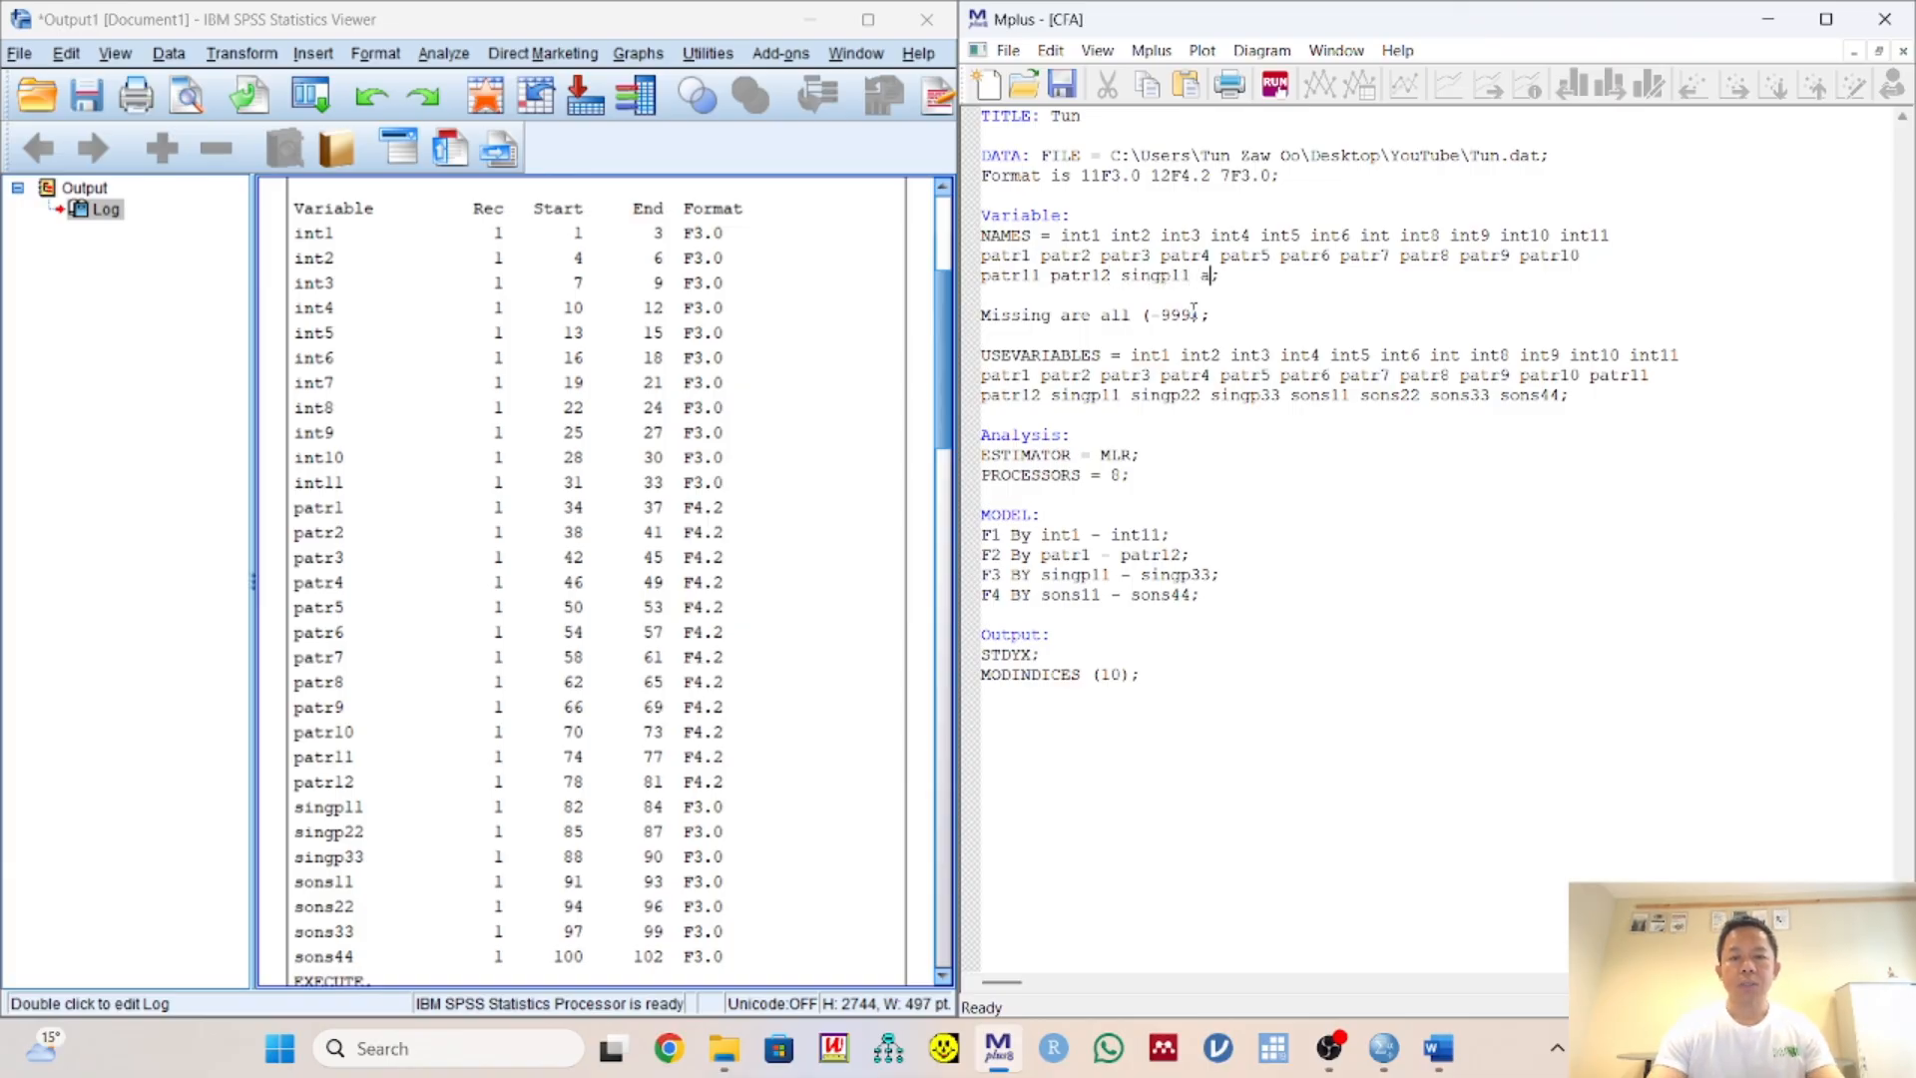
type("ingp")
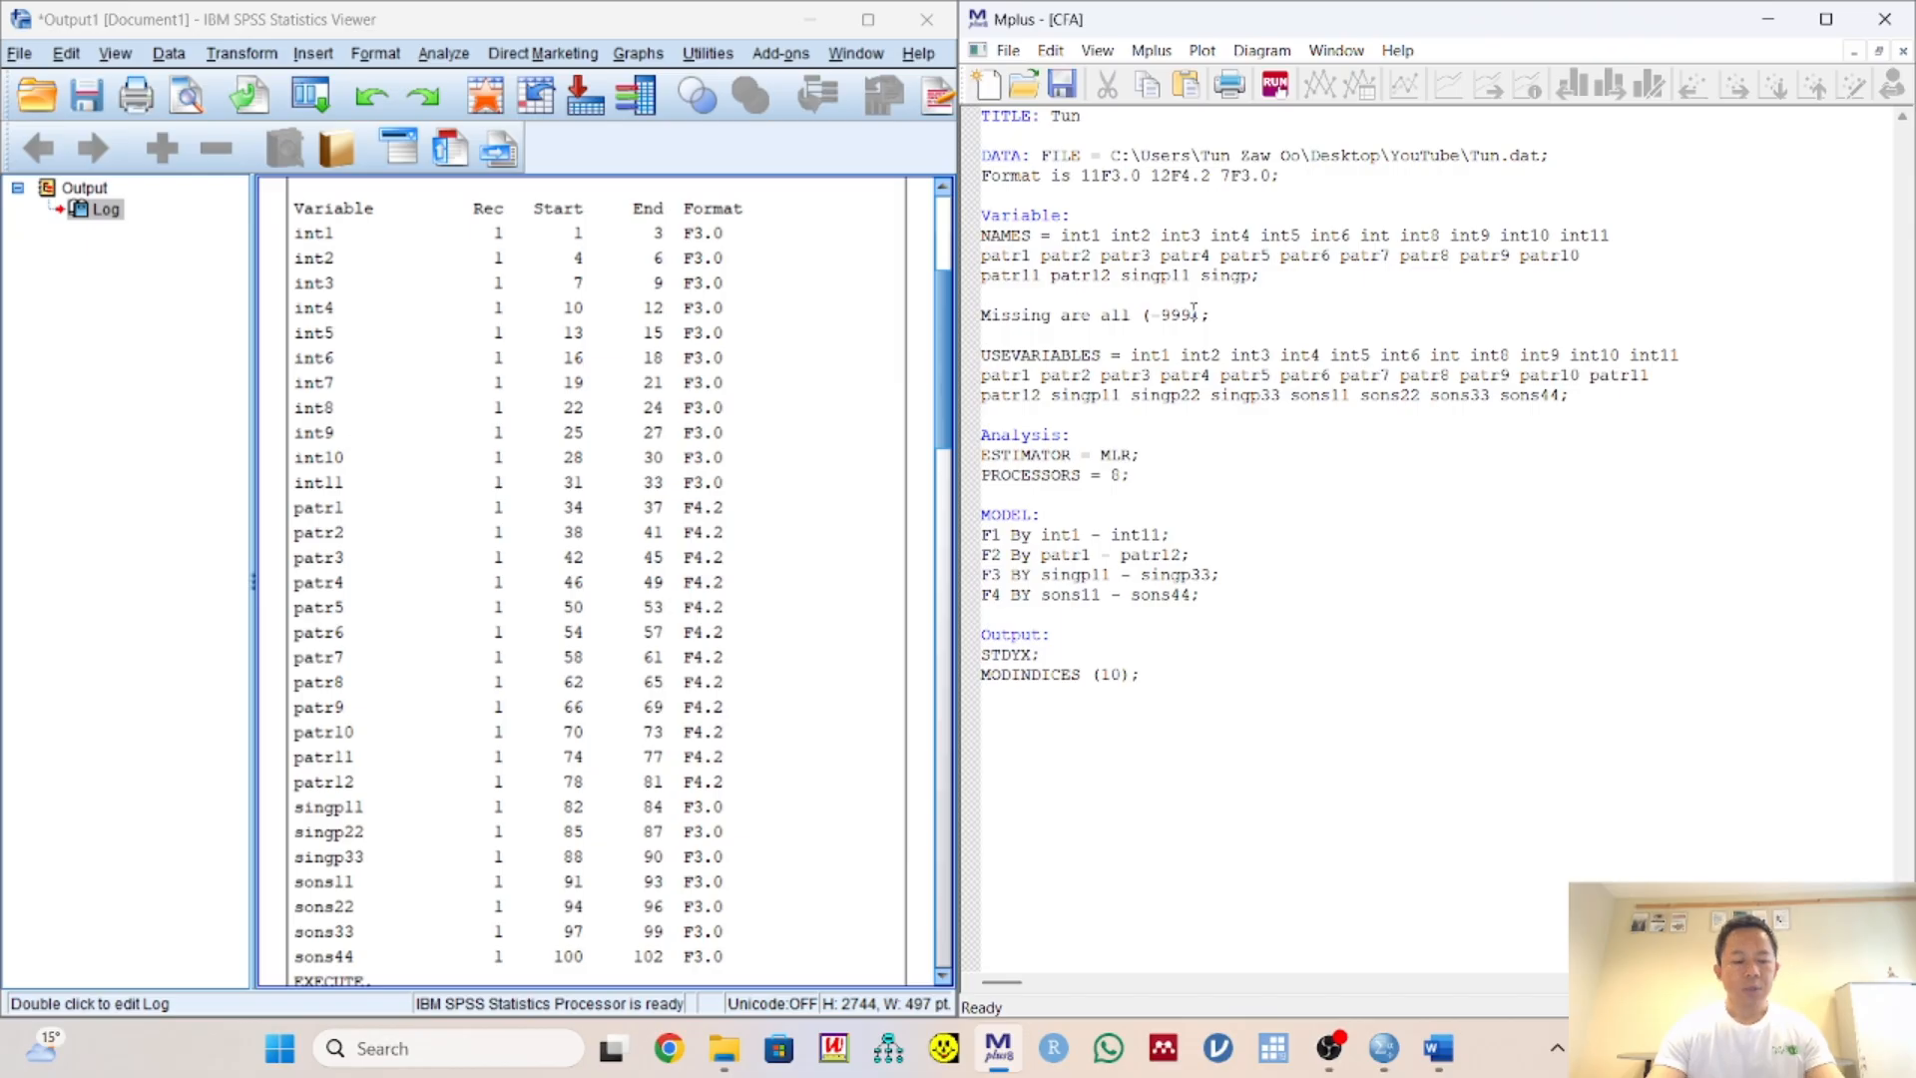
type("22 singp")
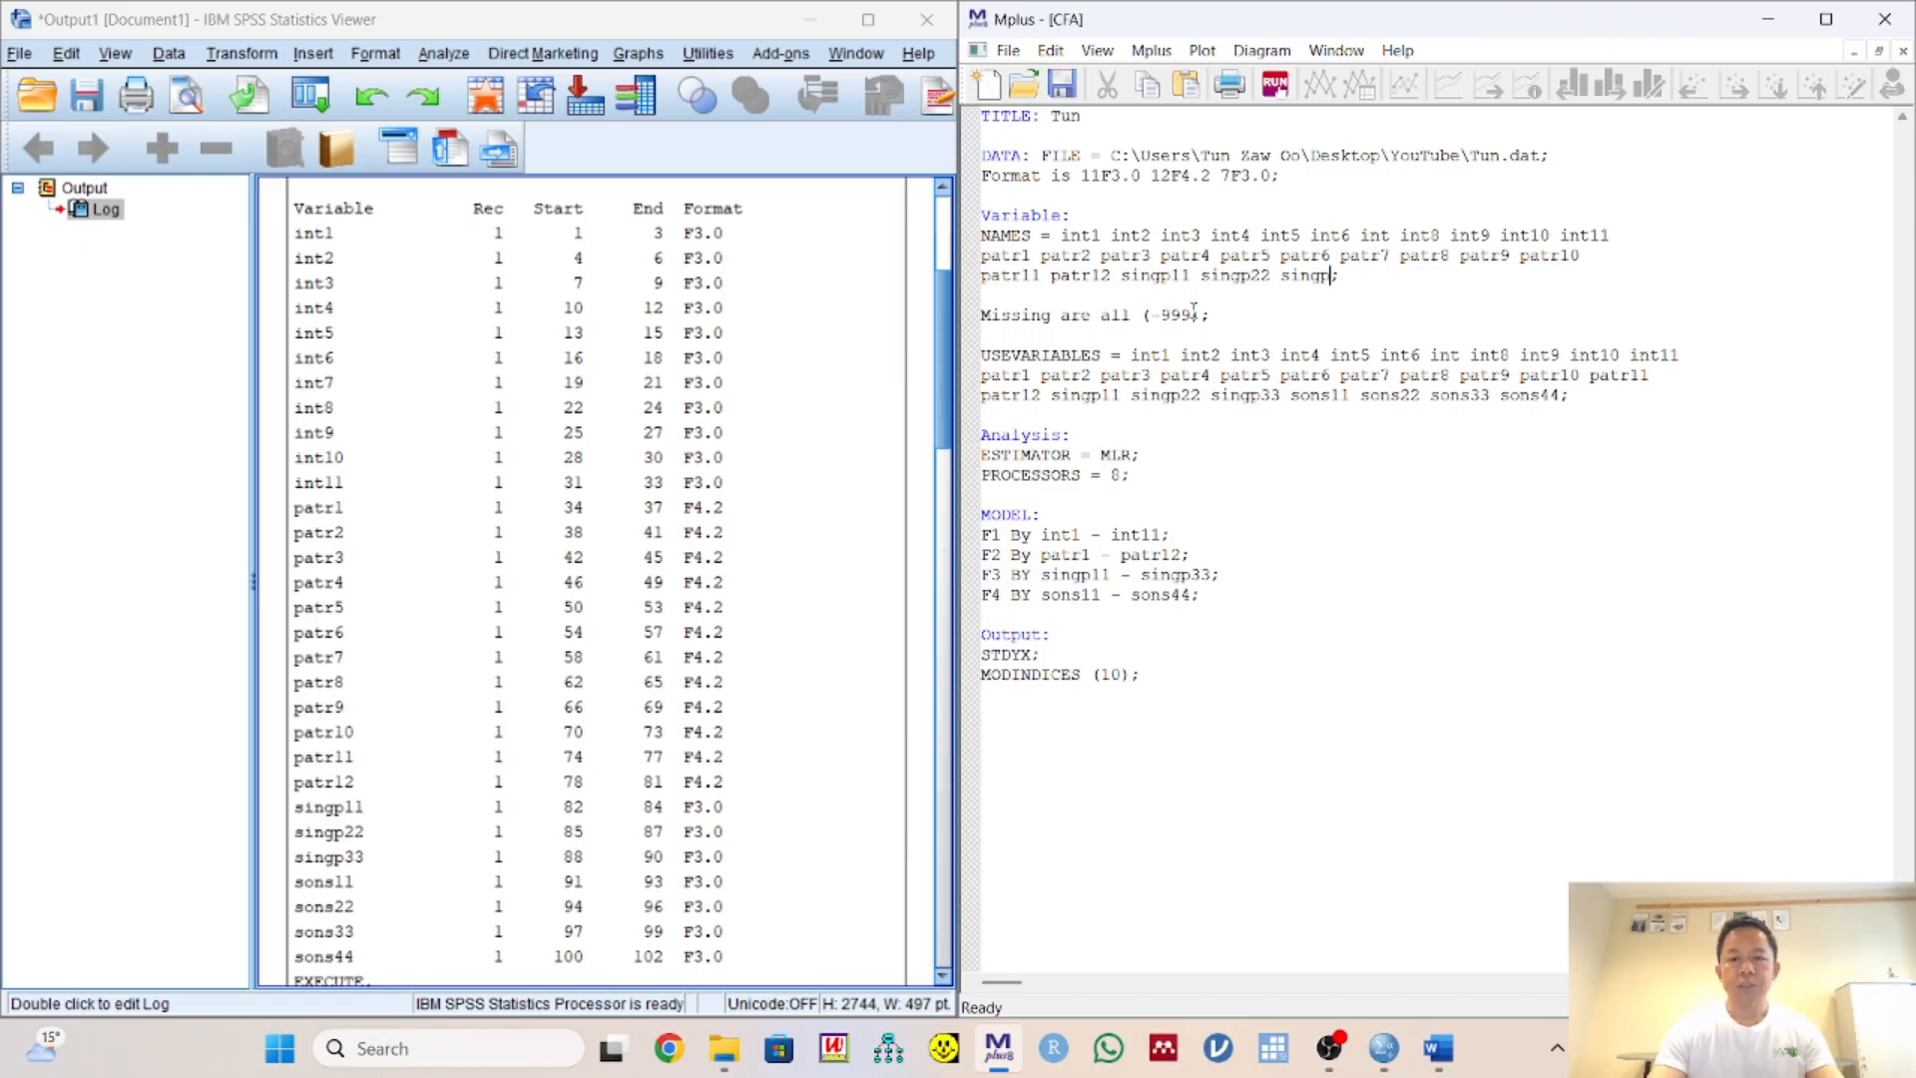
type("33 singp44")
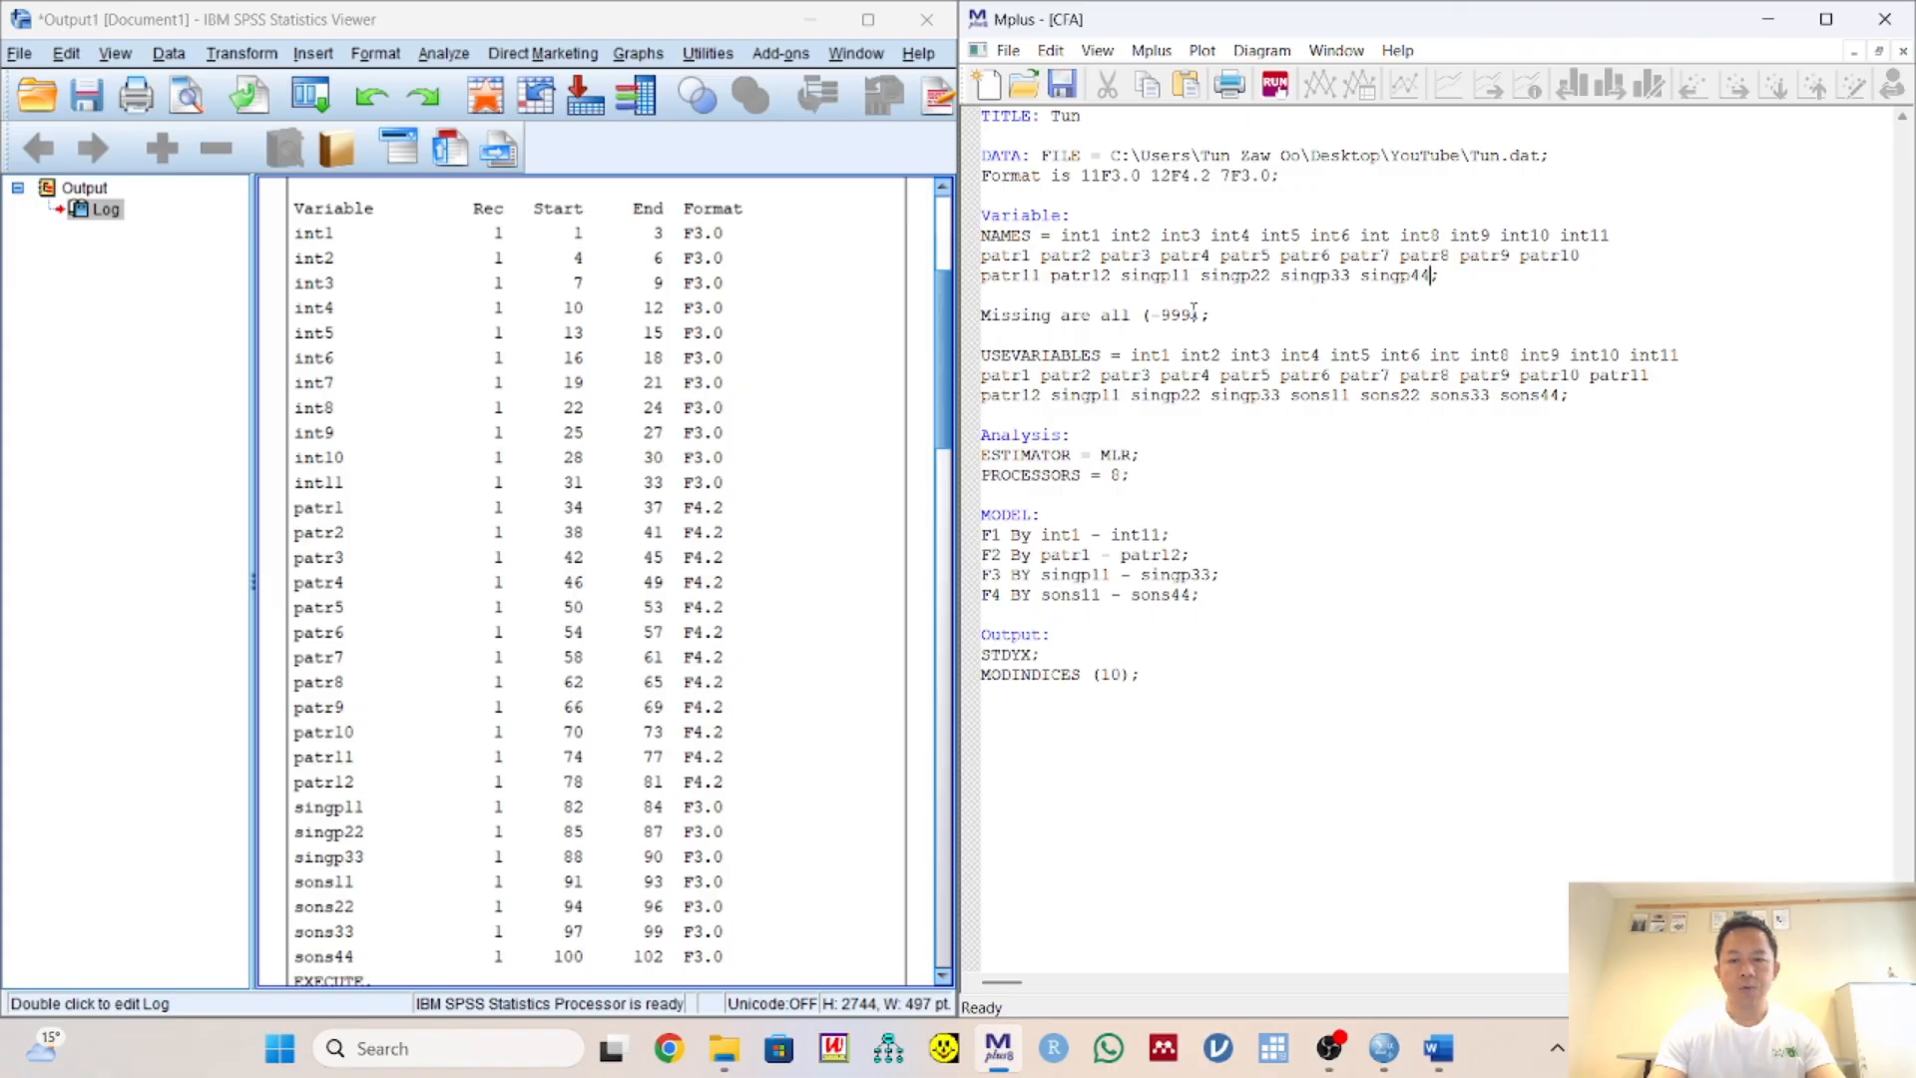
key("BackSpace")
key("BackSpace")
key("BackSpace")
key("BackSpace")
key("BackSpace")
key("BackSpace")
key("BackSpace")
key("BackSpace")
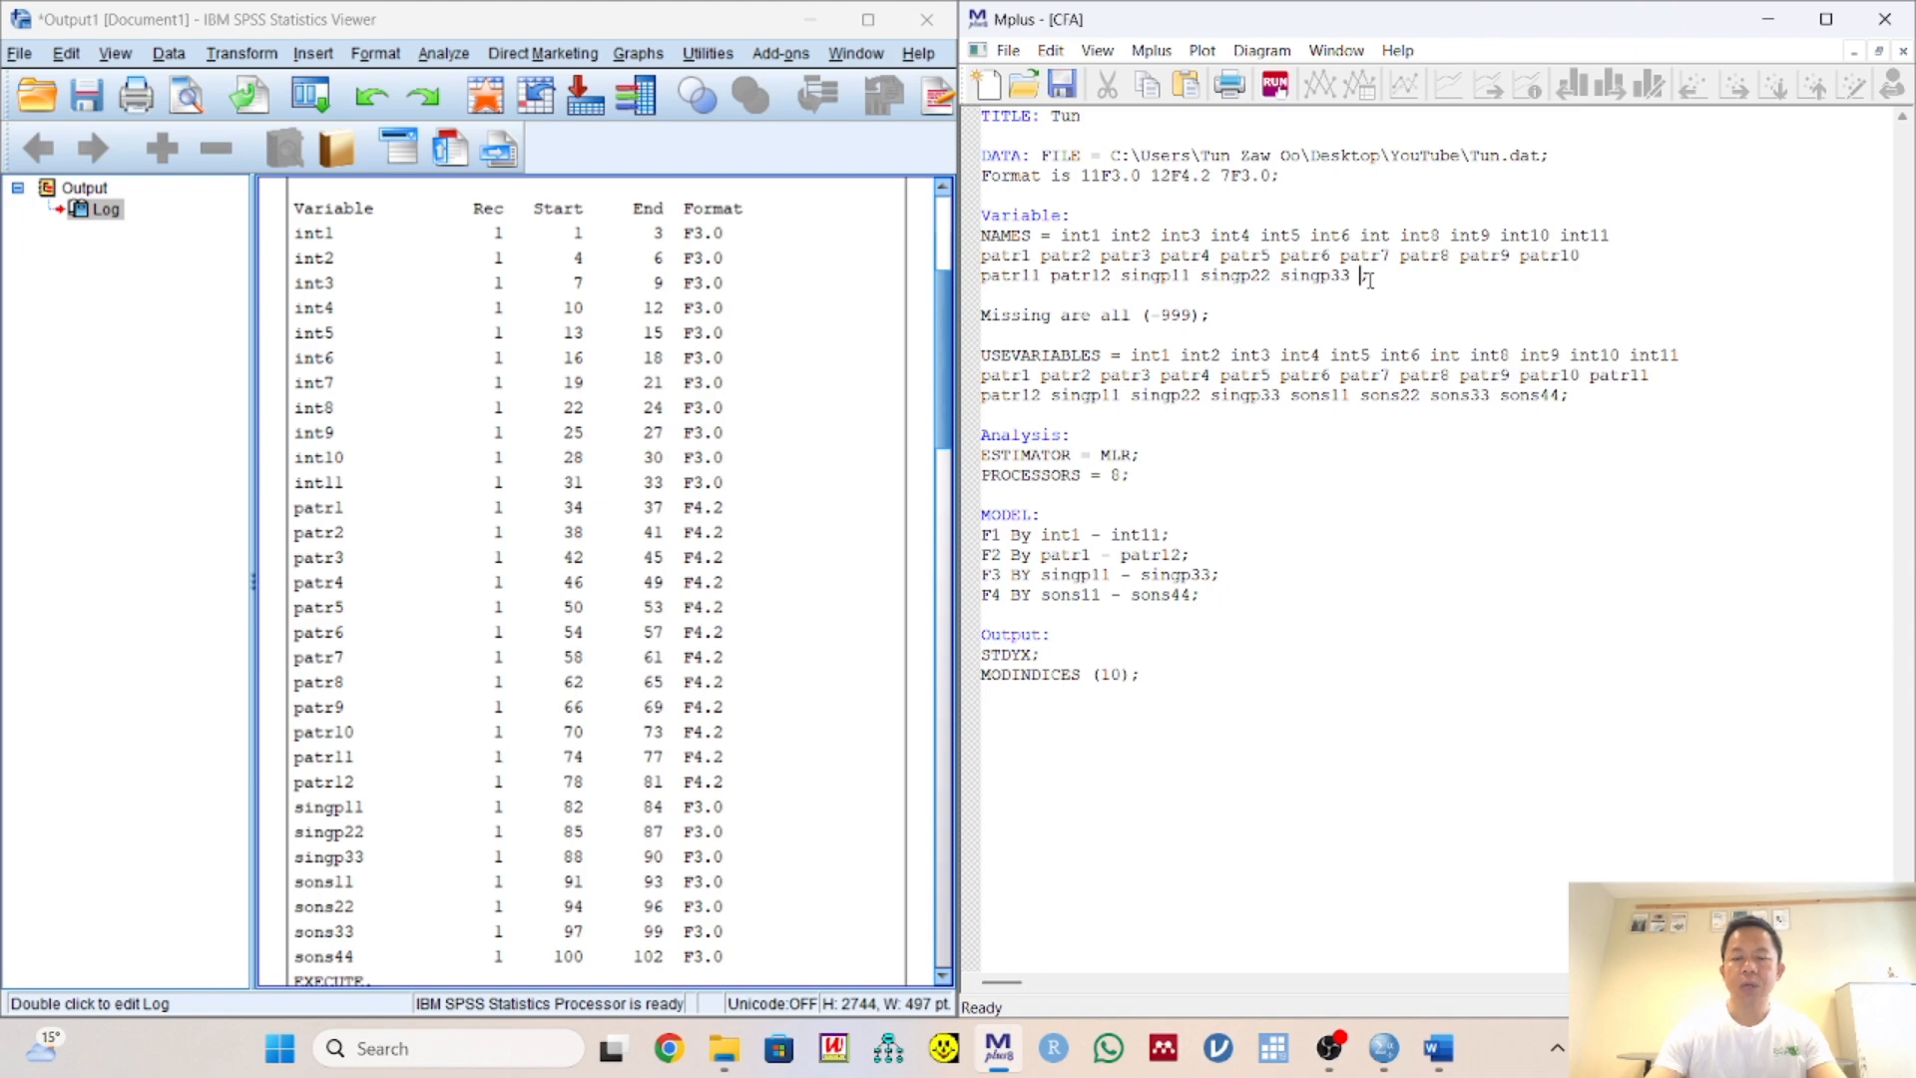
Complete the NAMES statement with sons11 sons22 sons33 sons44 before the closing semicolon
type("sons")
type("11 sons")
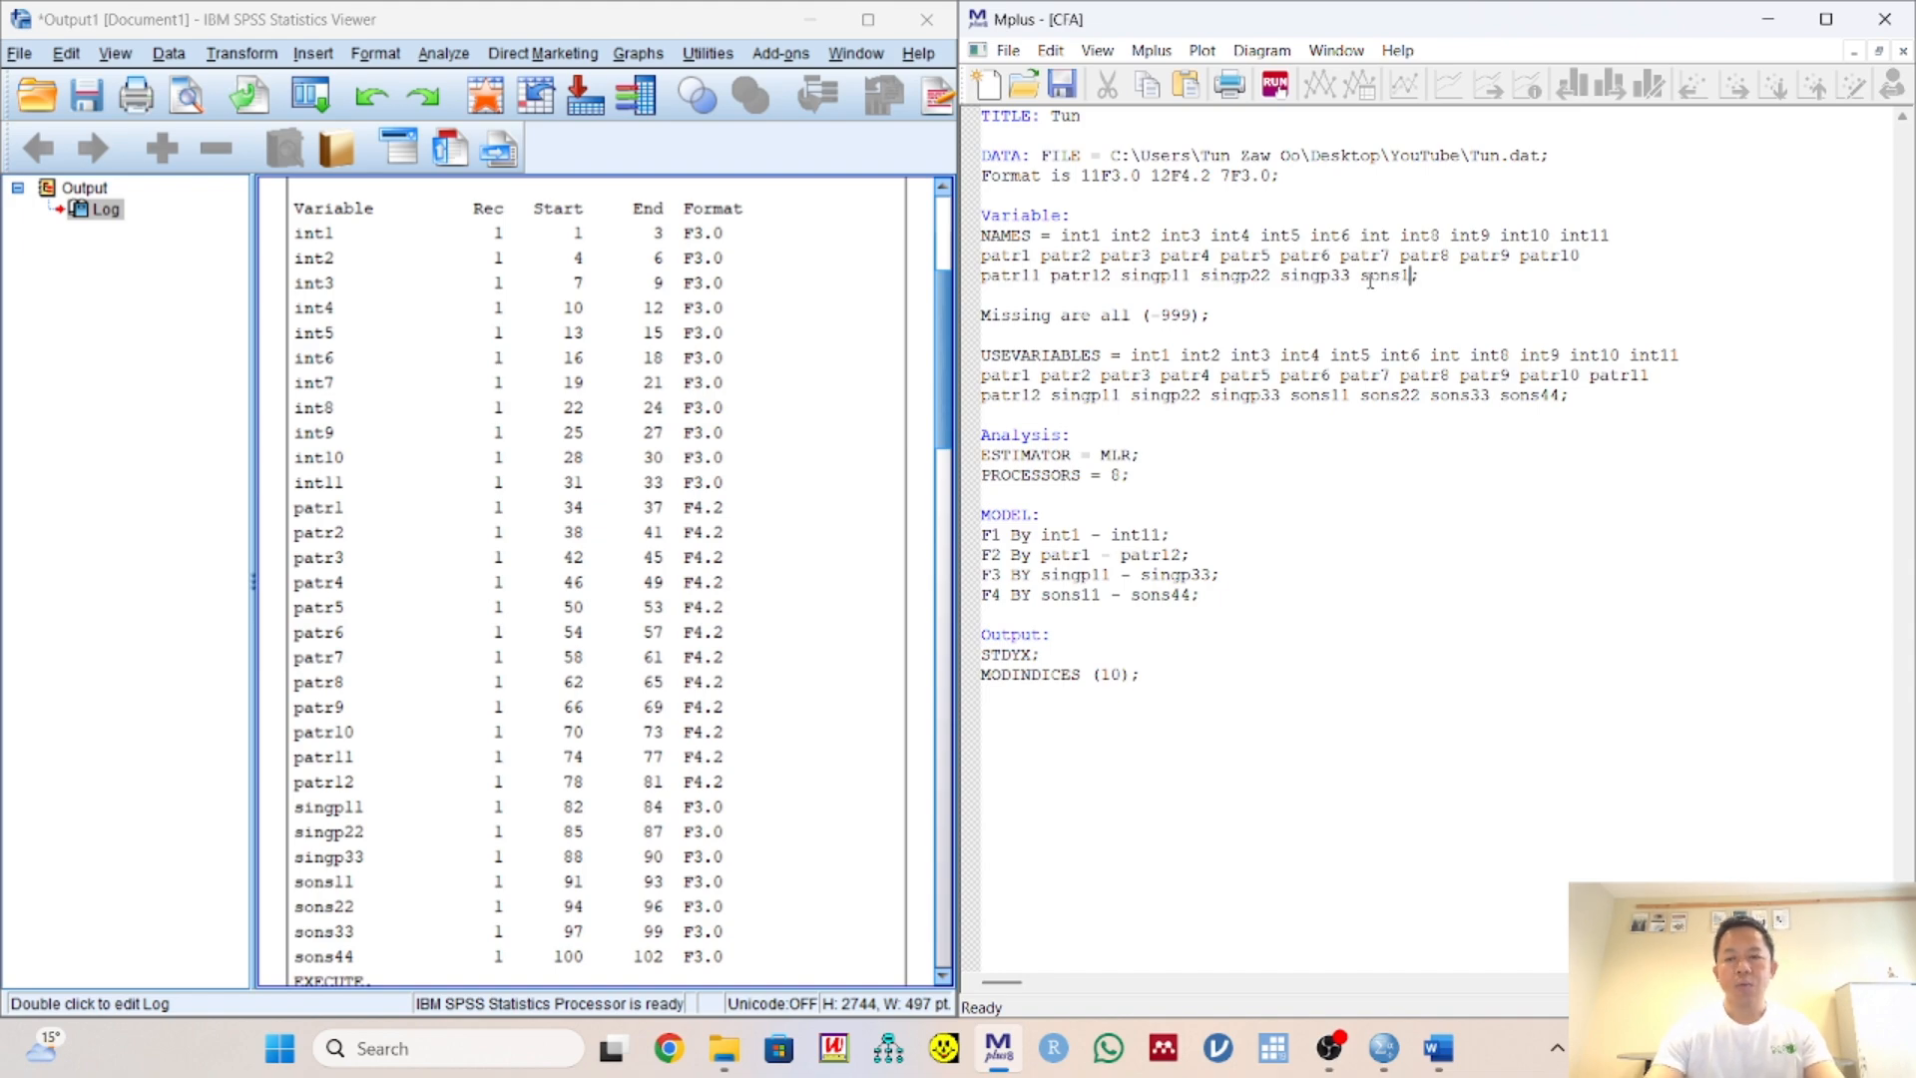
type("22 sons")
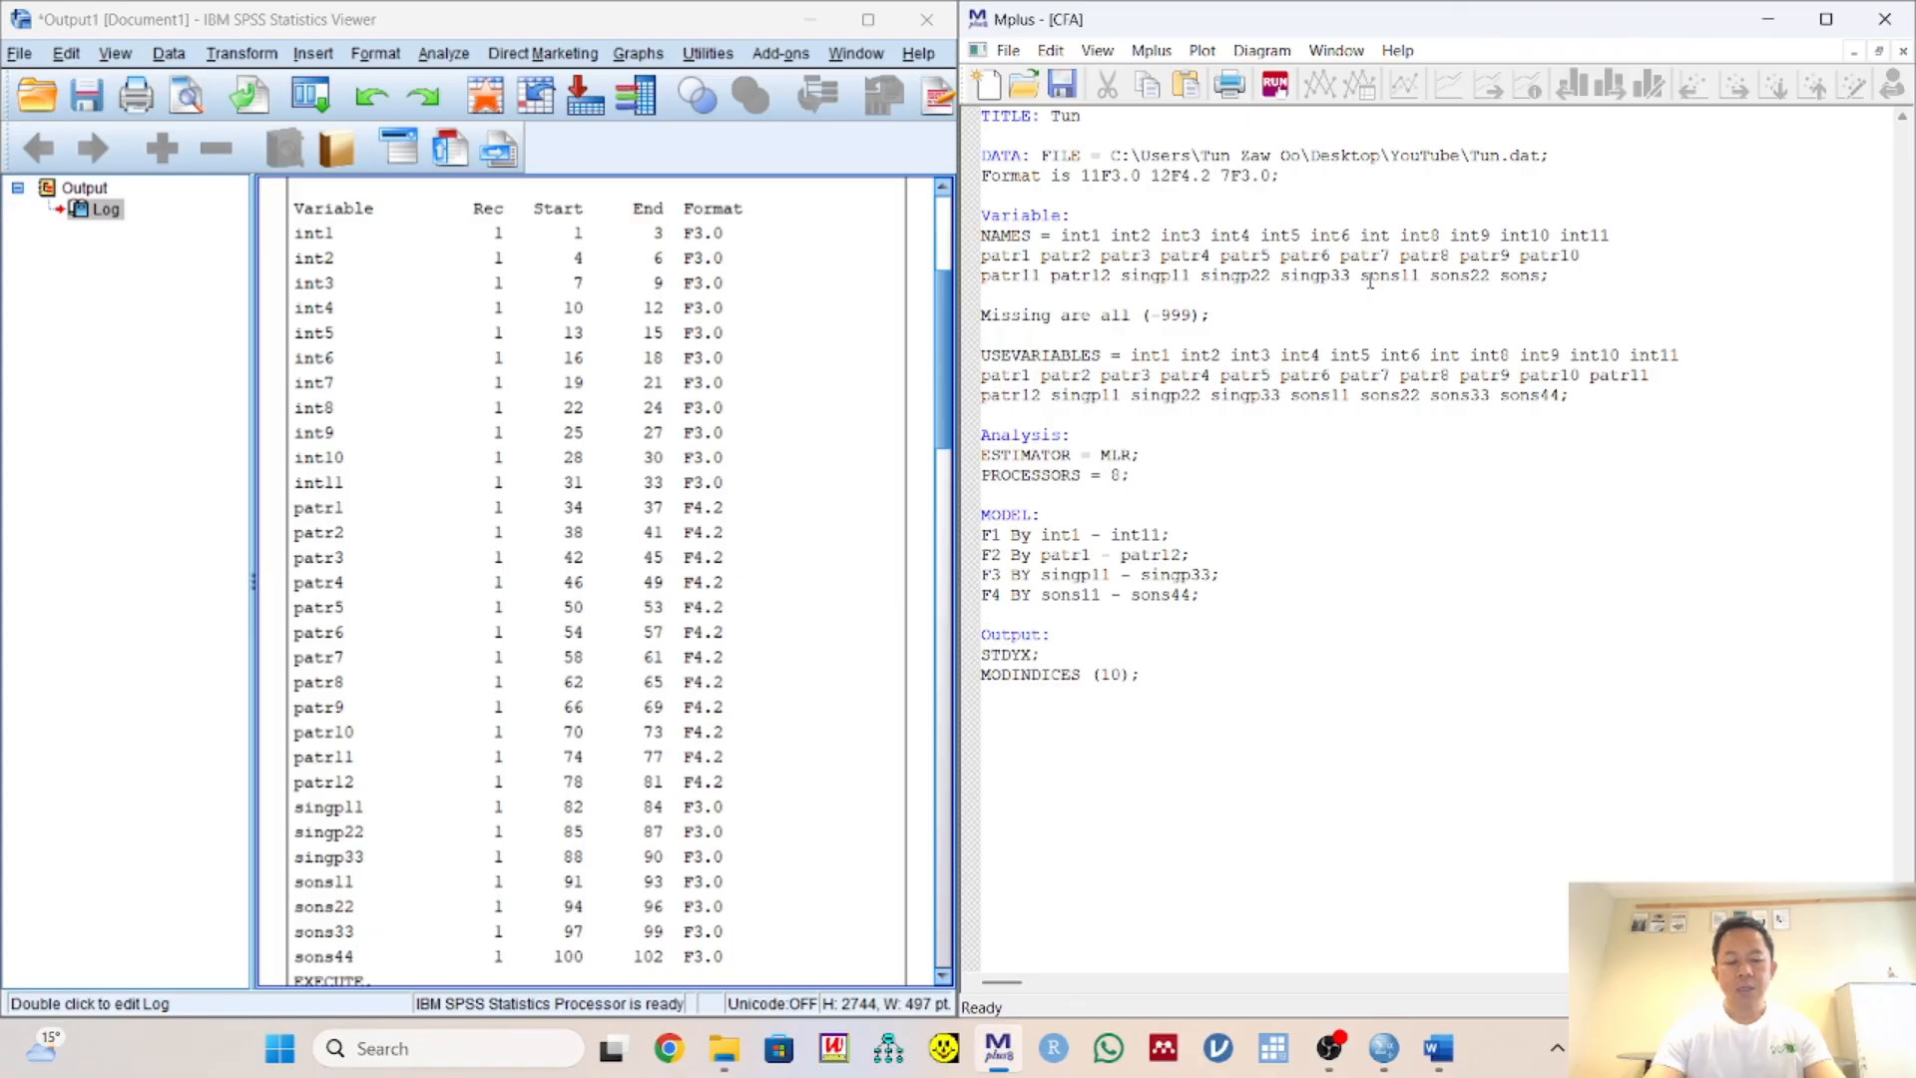
type("33 sons44")
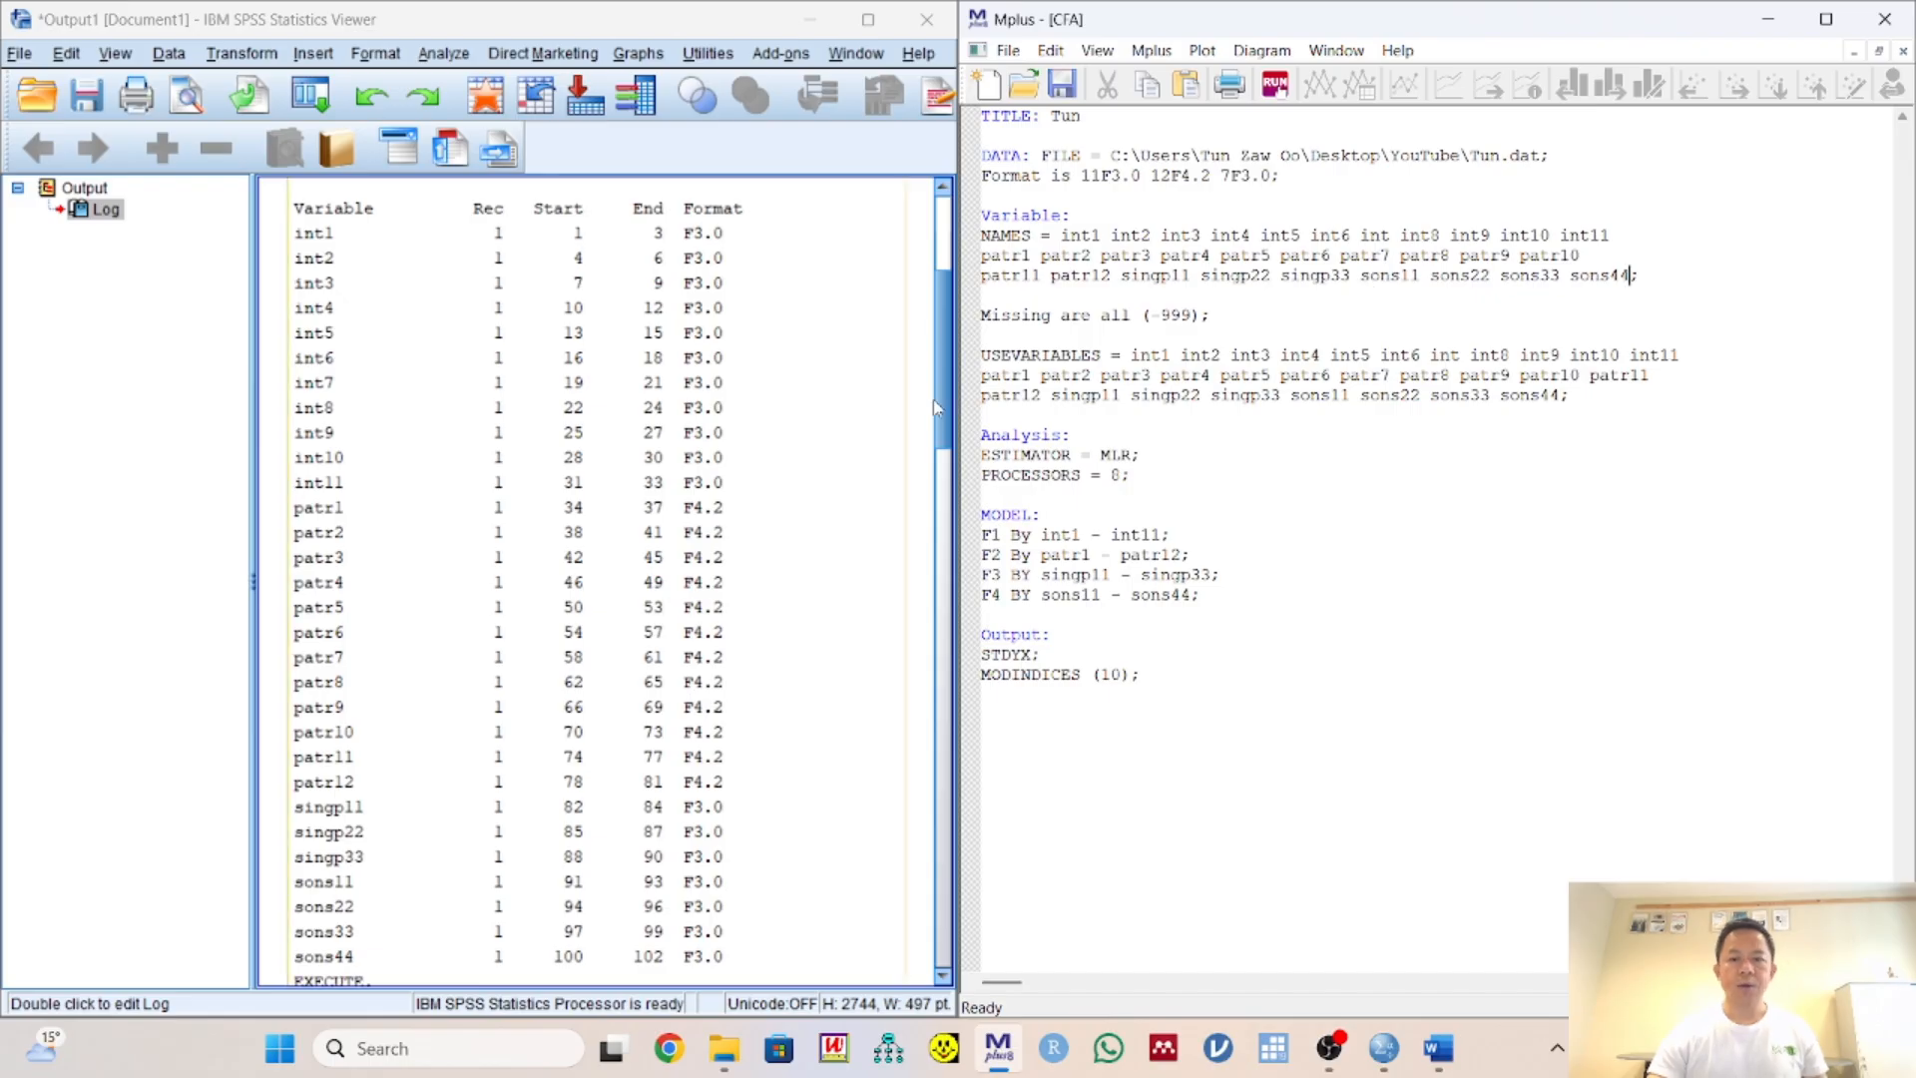
Maximize the Mplus window and review the full variable list in the NAMES statement
left_click(1829, 27)
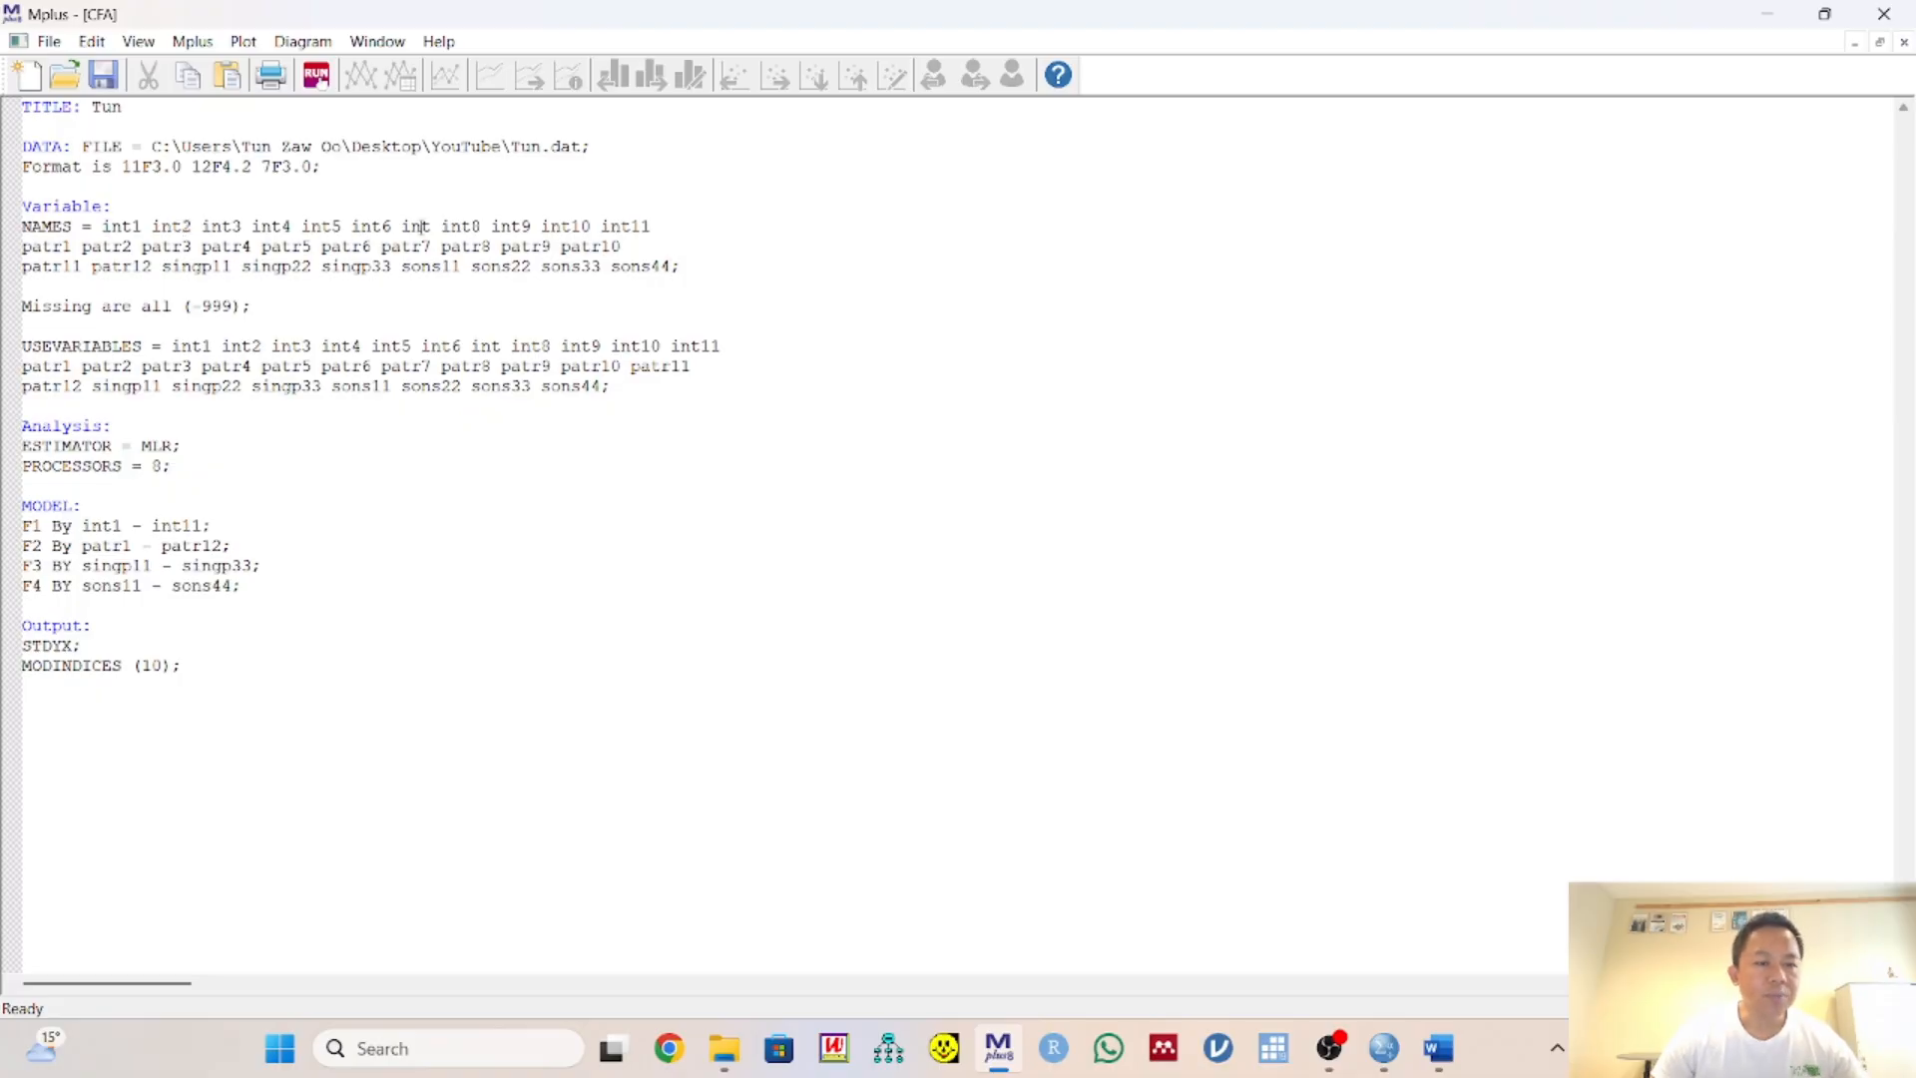
left_click(677, 265, "shift")
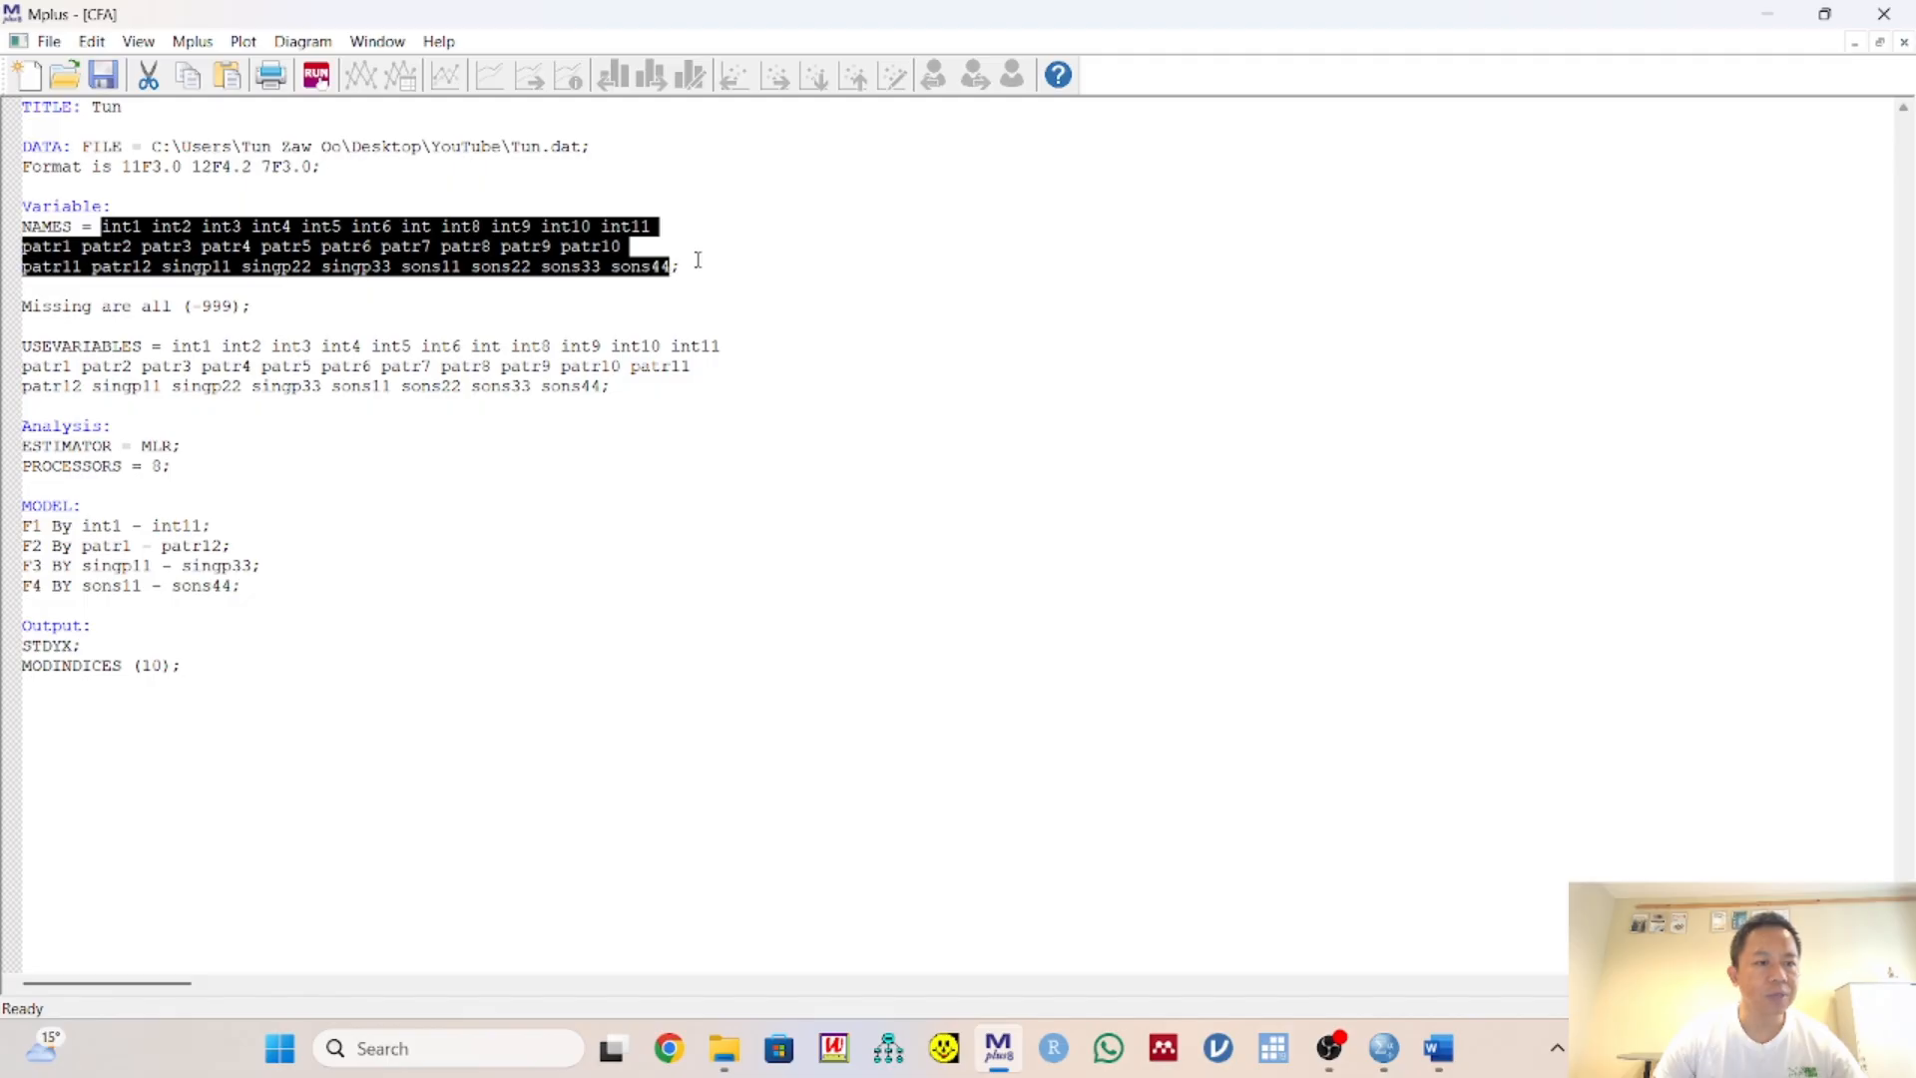
left_click(283, 305)
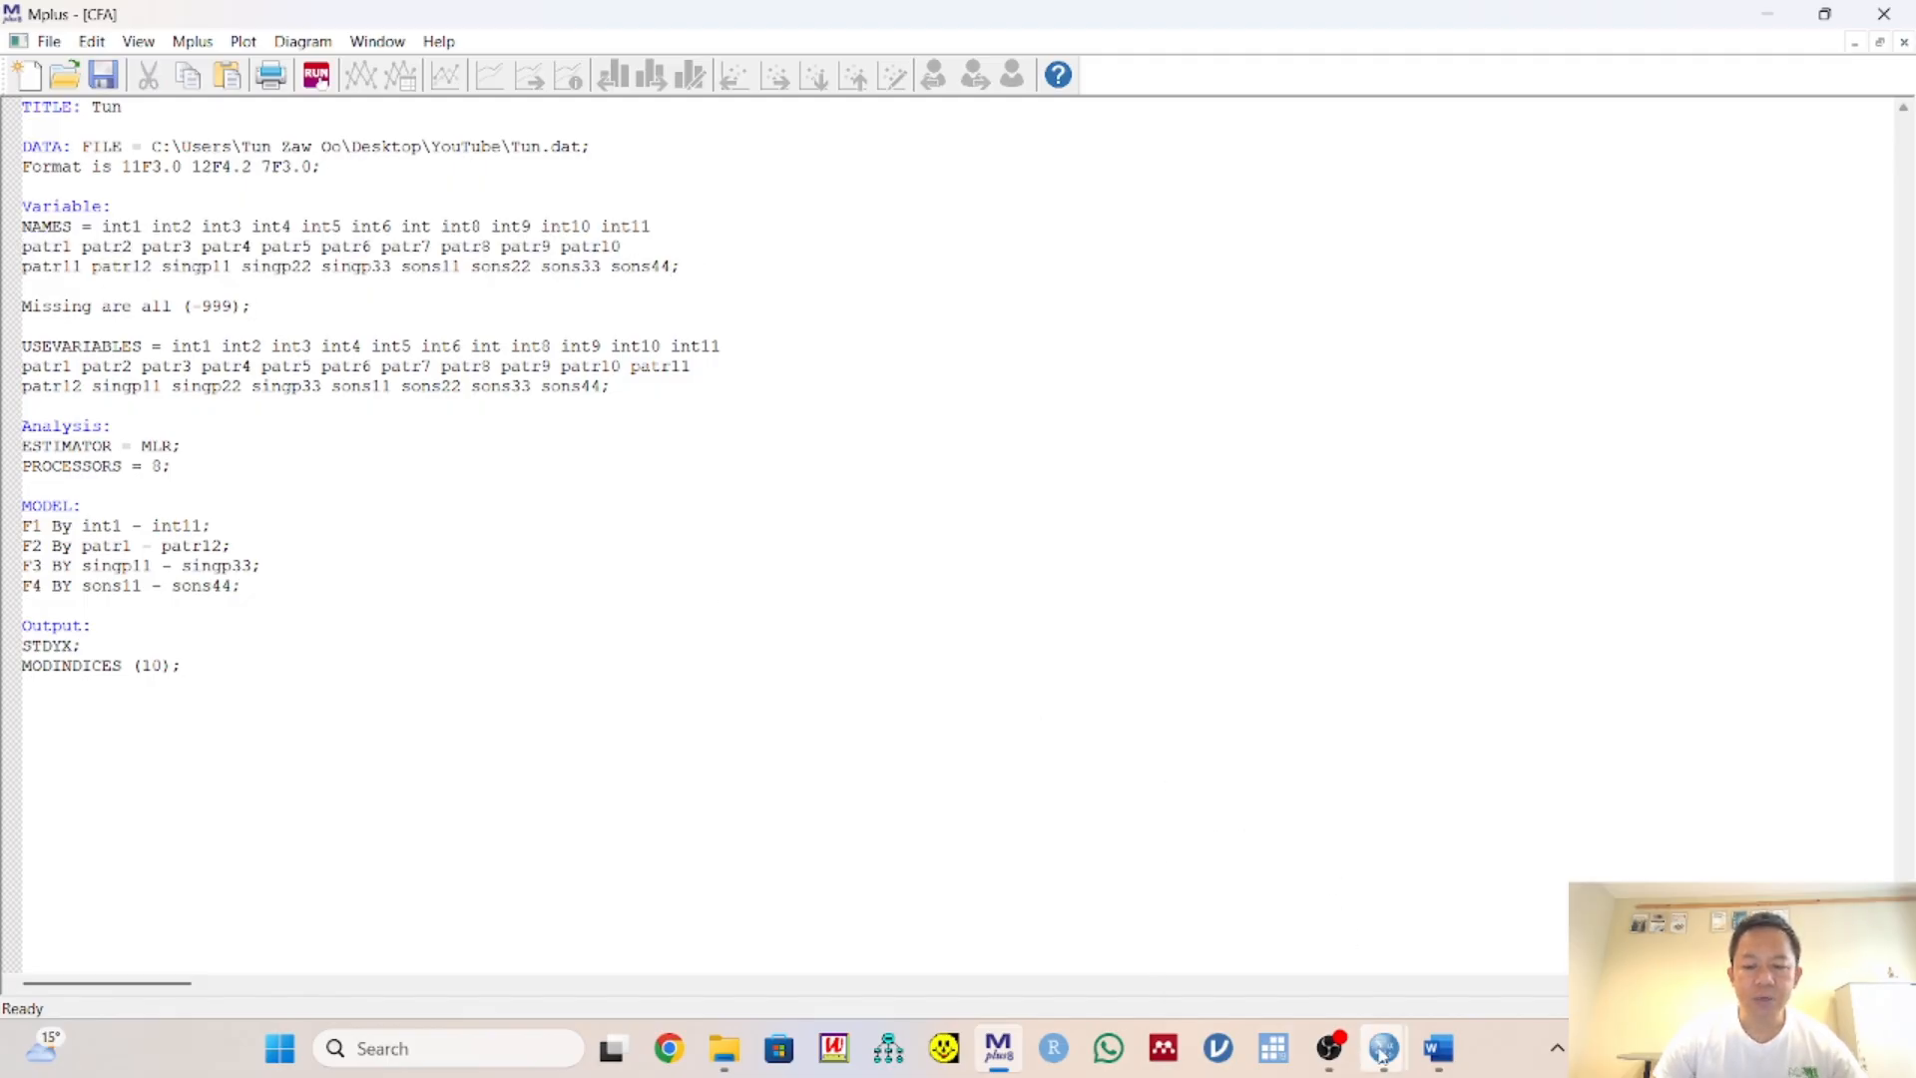
Switch to the Analysis.sav dataset in SPSS, examine its case values in Data View, and return to Mplus
mouse_move(1386, 1039)
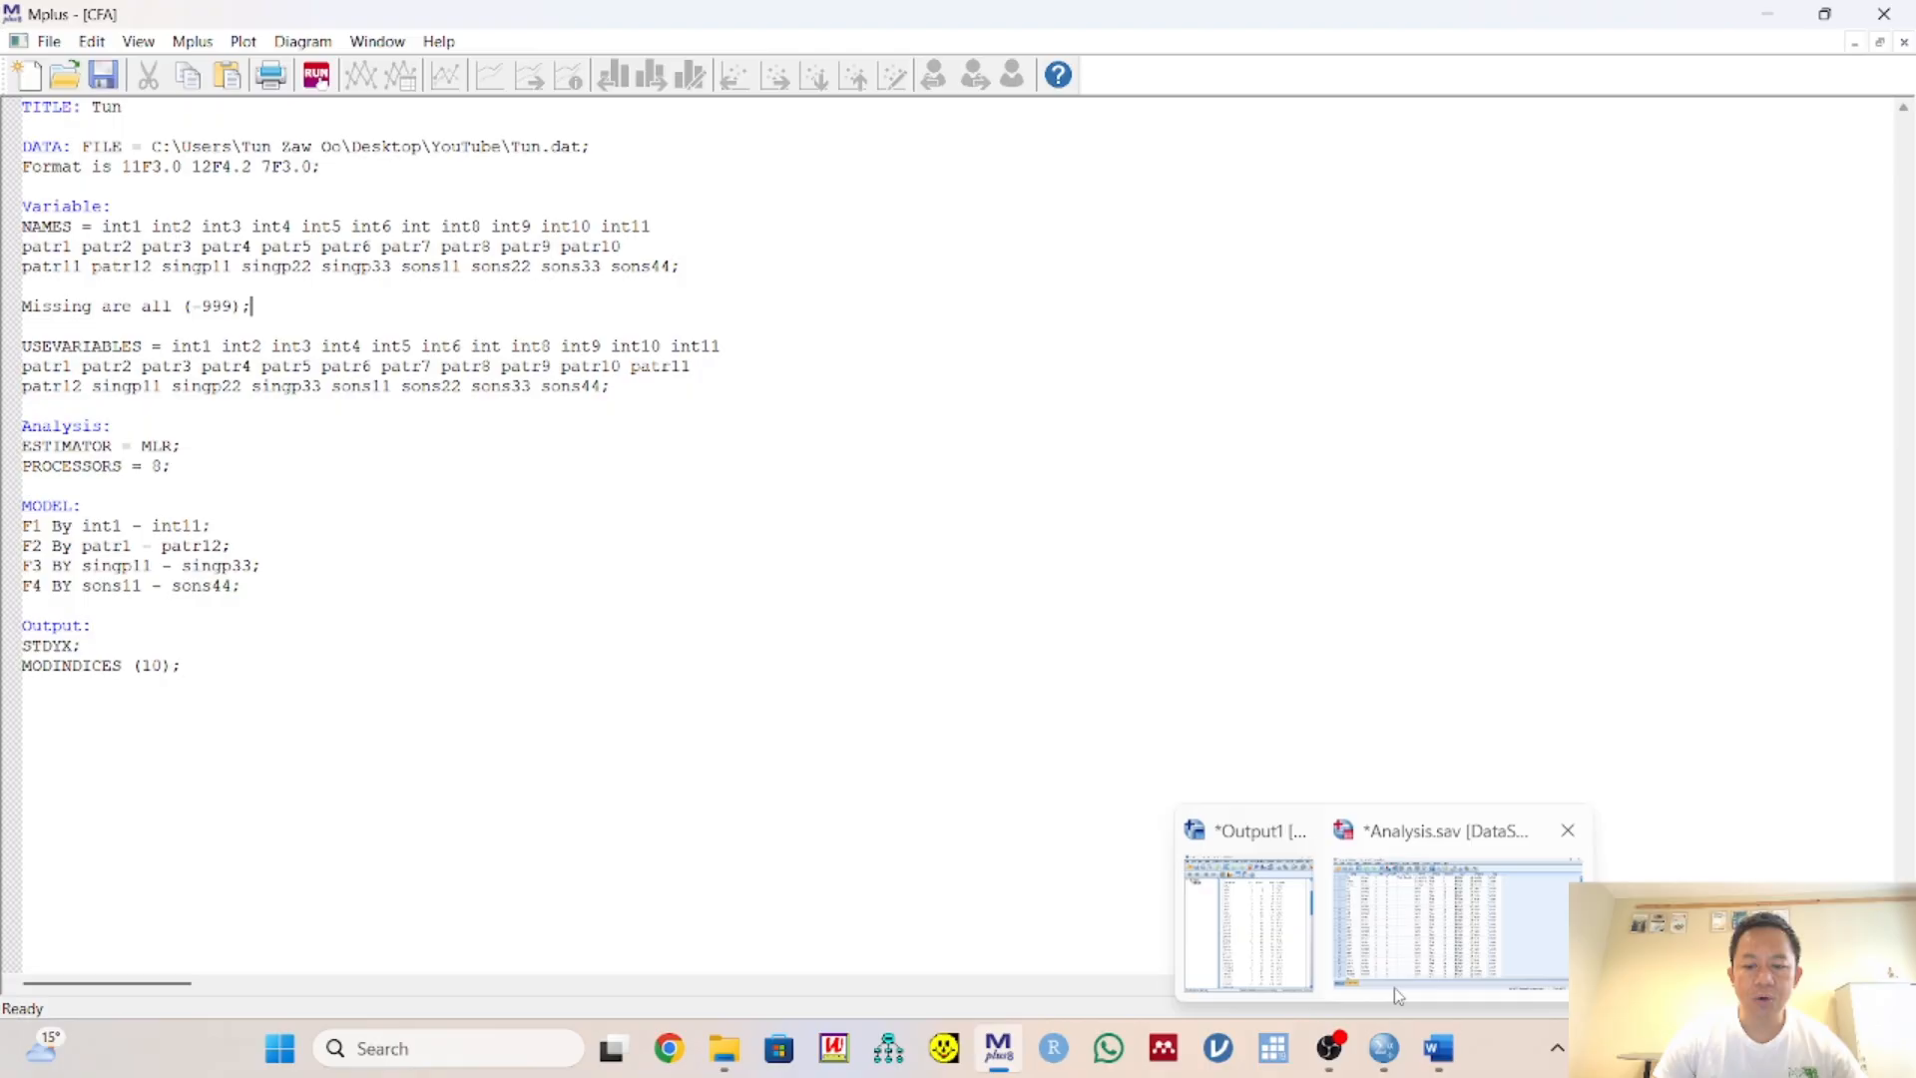
left_click(1429, 942)
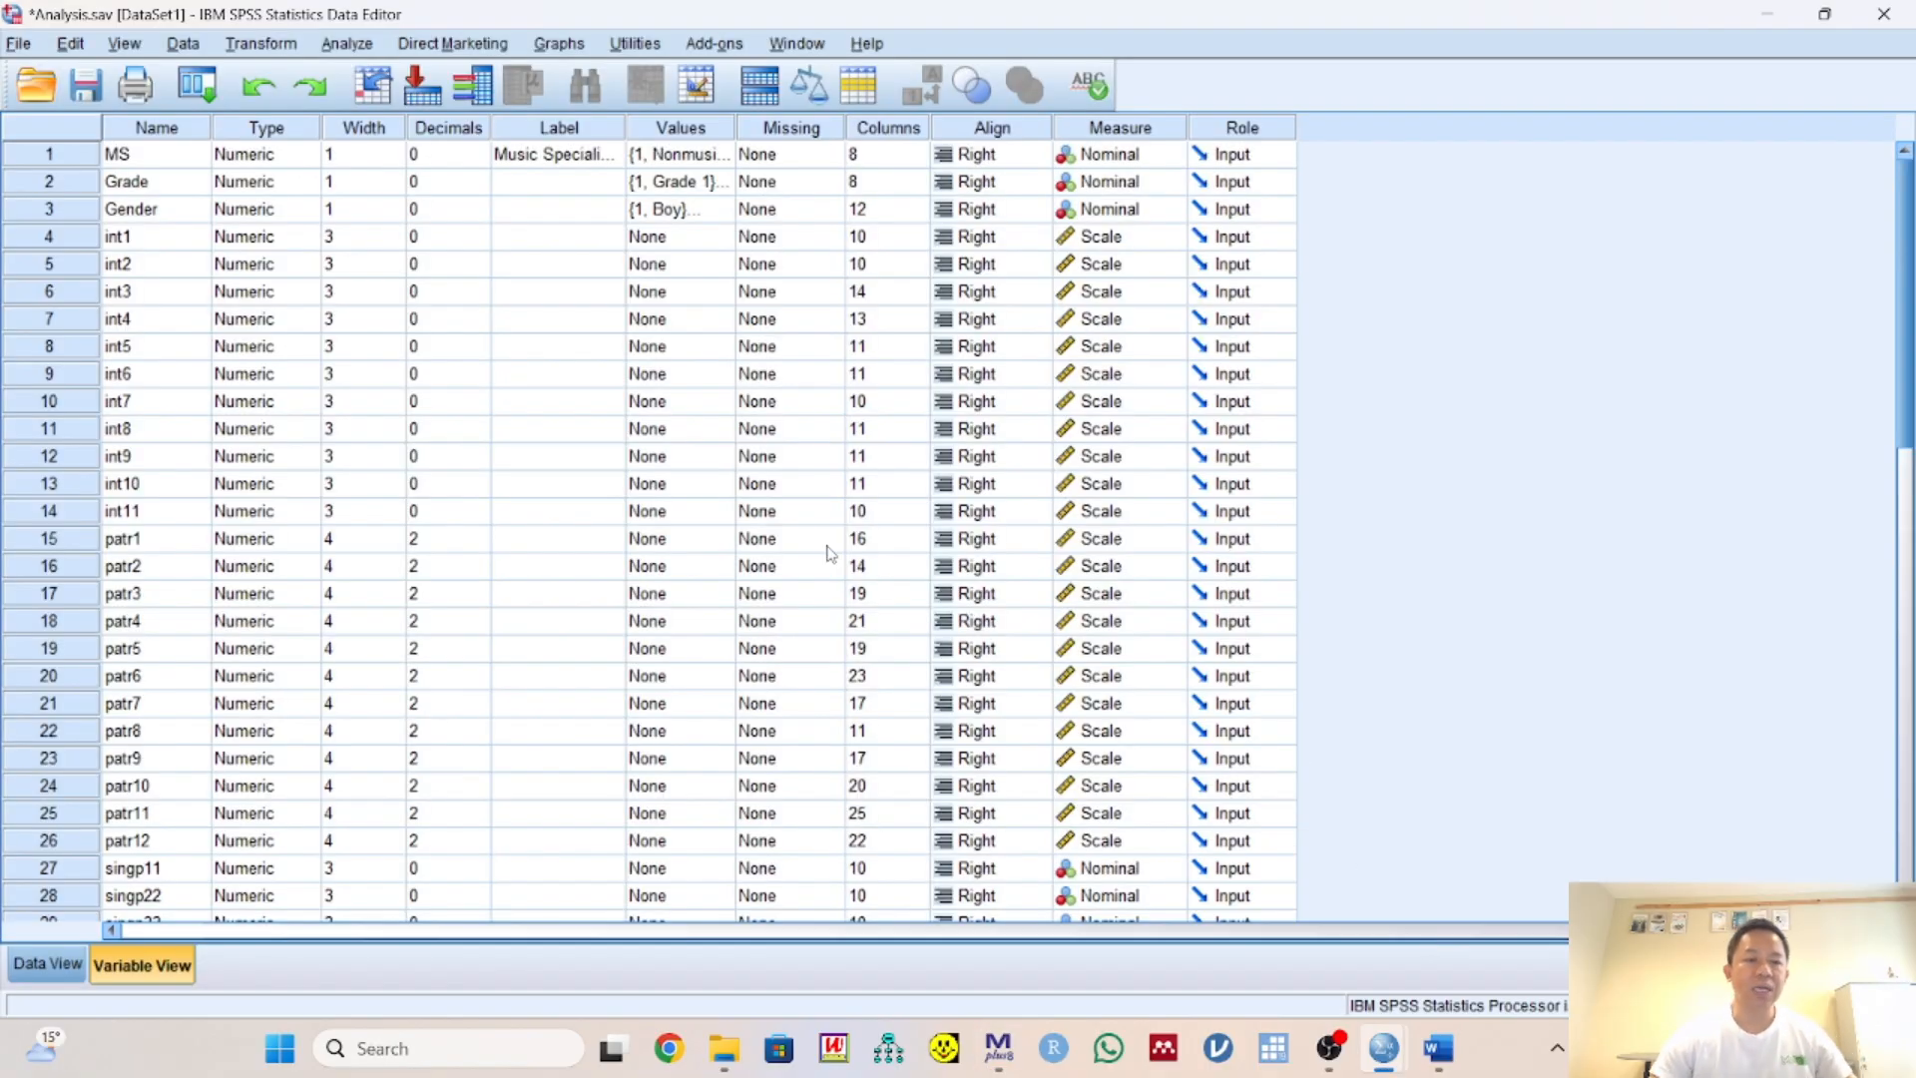
left_click(50, 966)
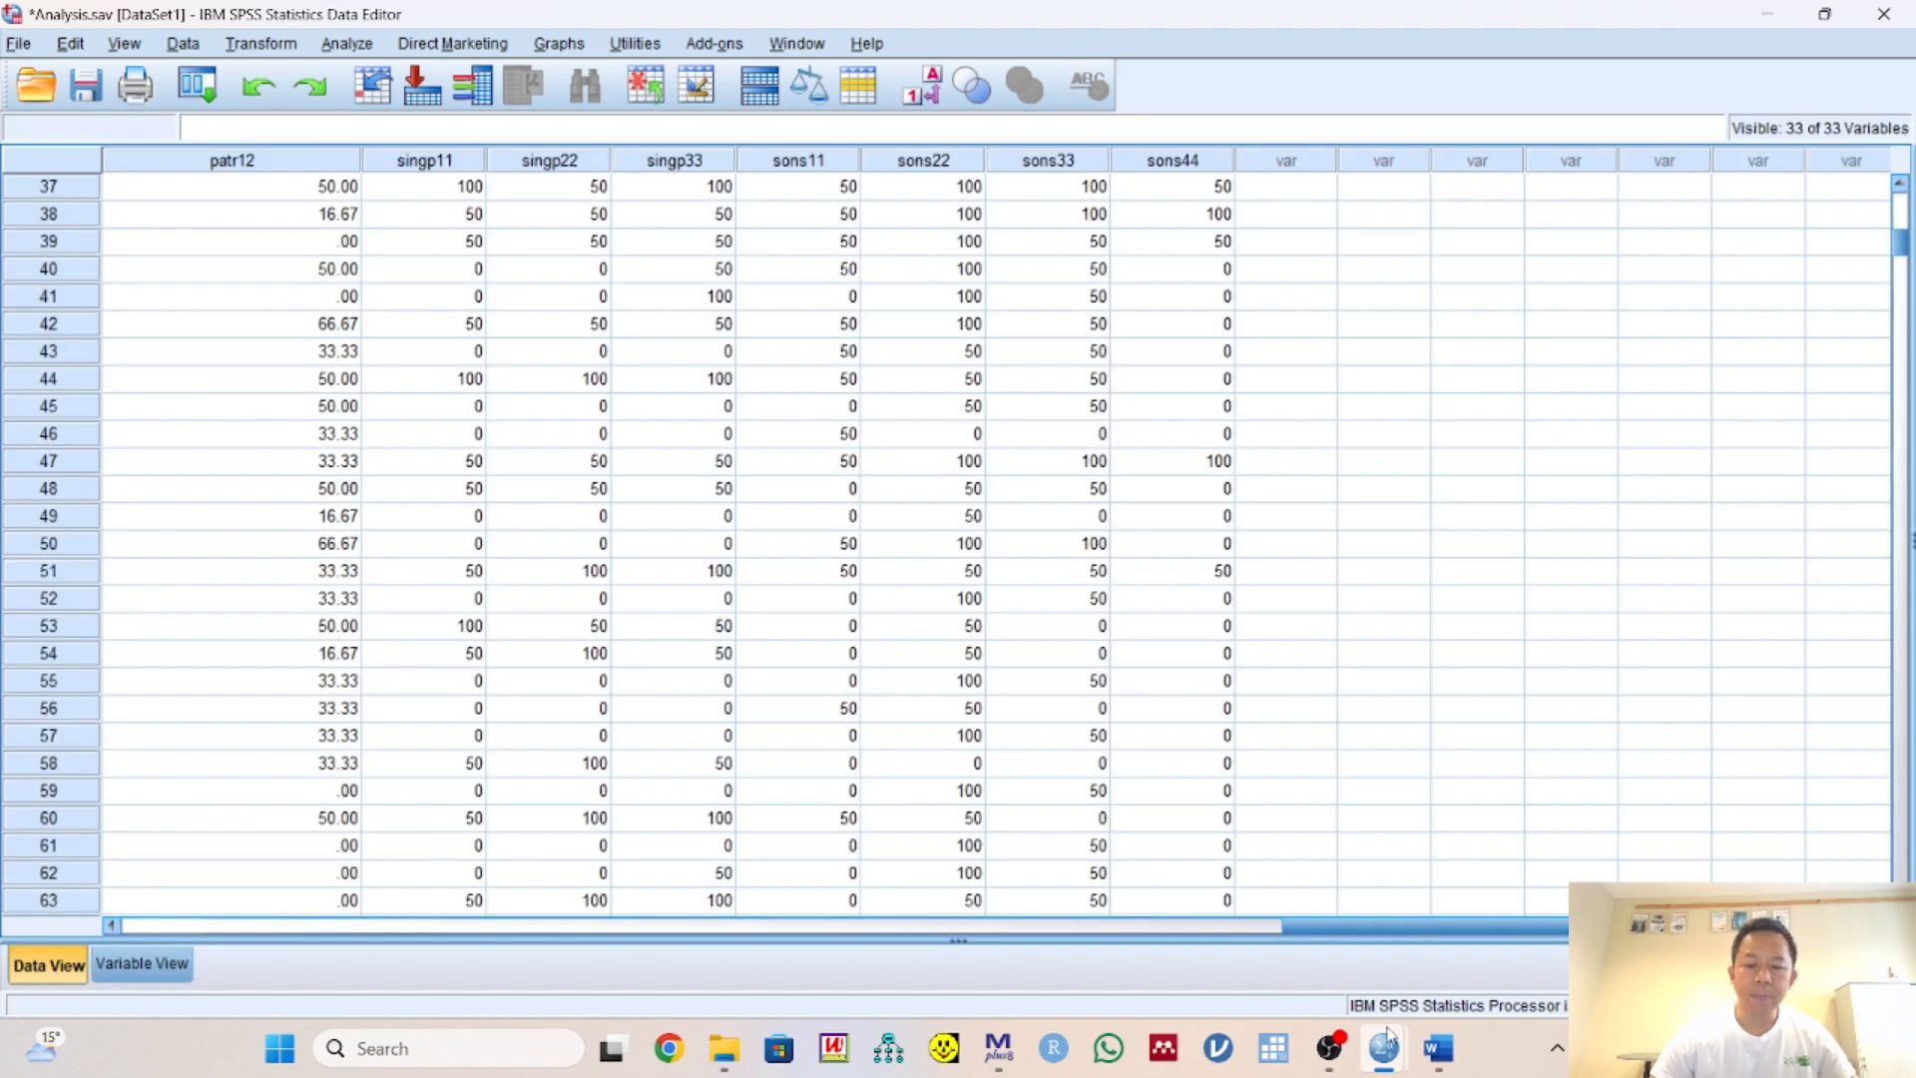
mouse_move(1393, 1045)
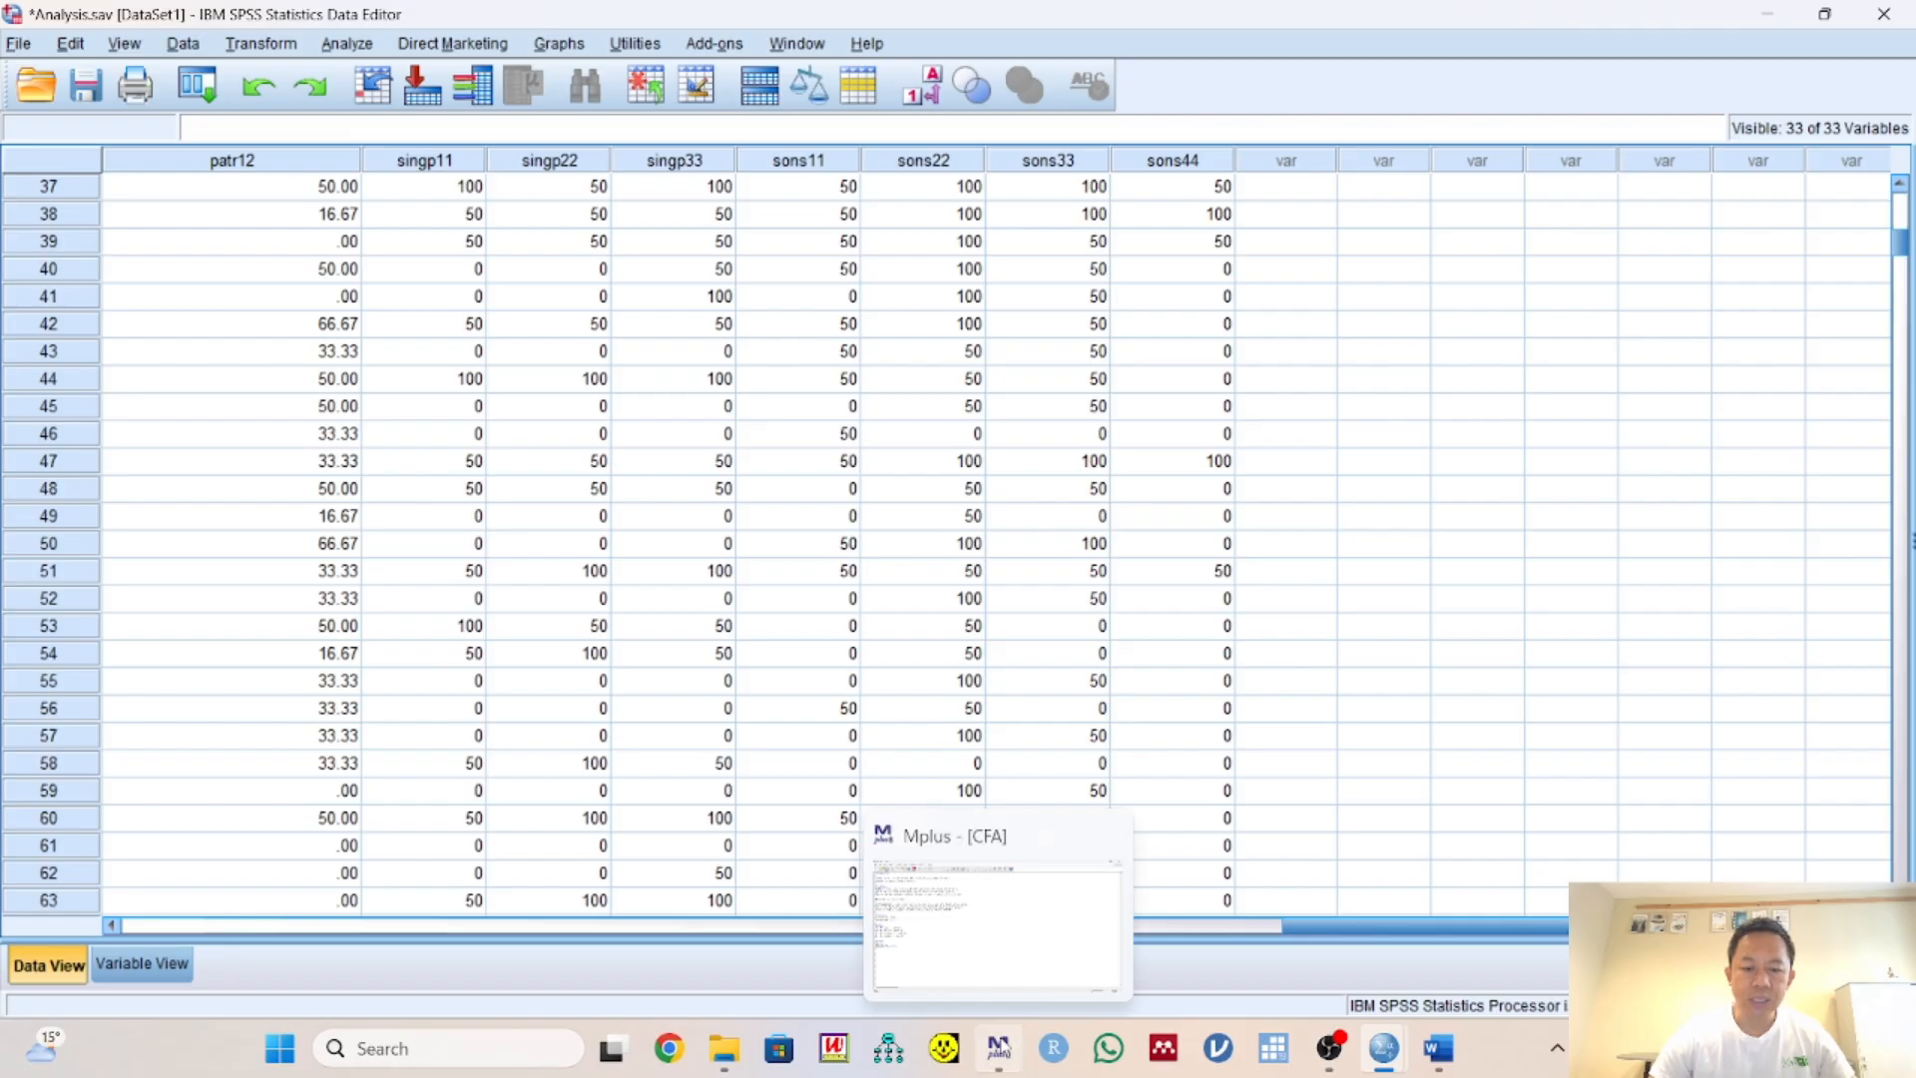
left_click(999, 1047)
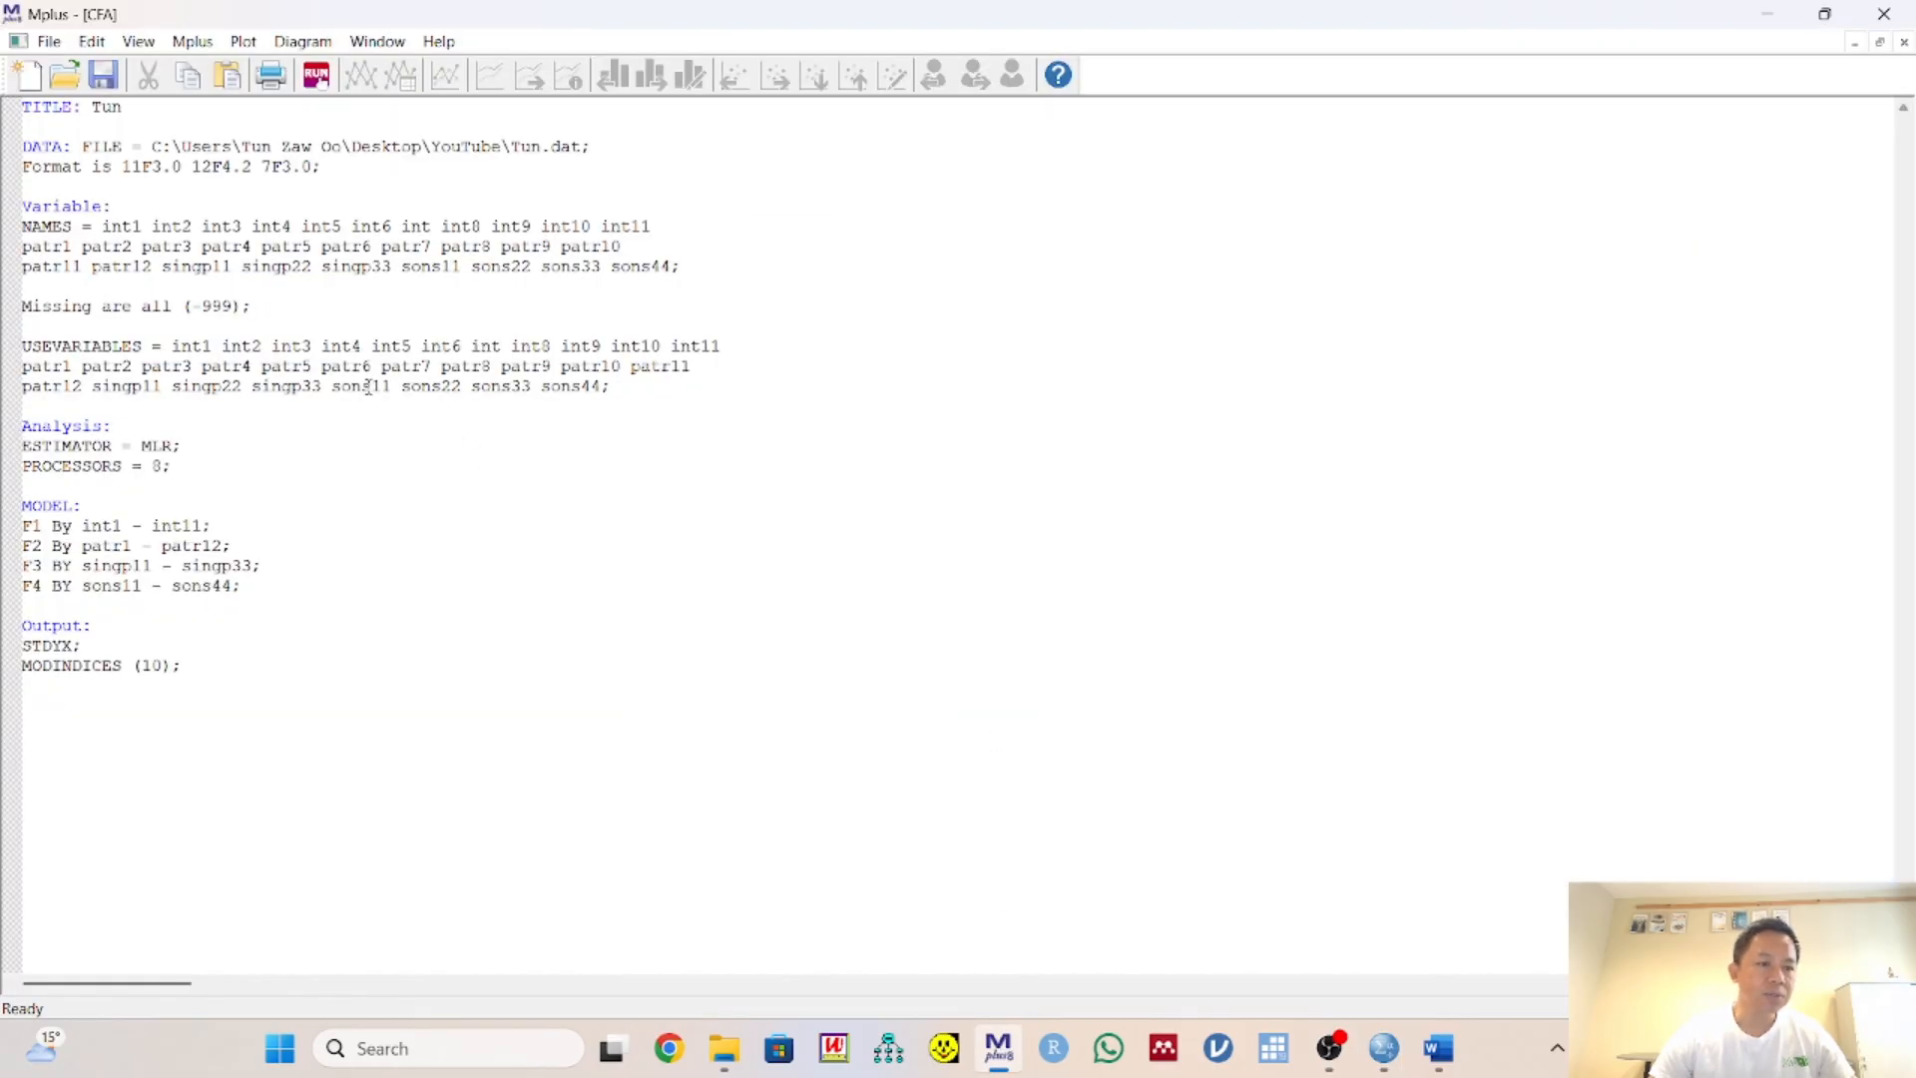
Check the missing value code in the Mplus Missing statement against the SPSS case data
left_click(26, 306, "shift")
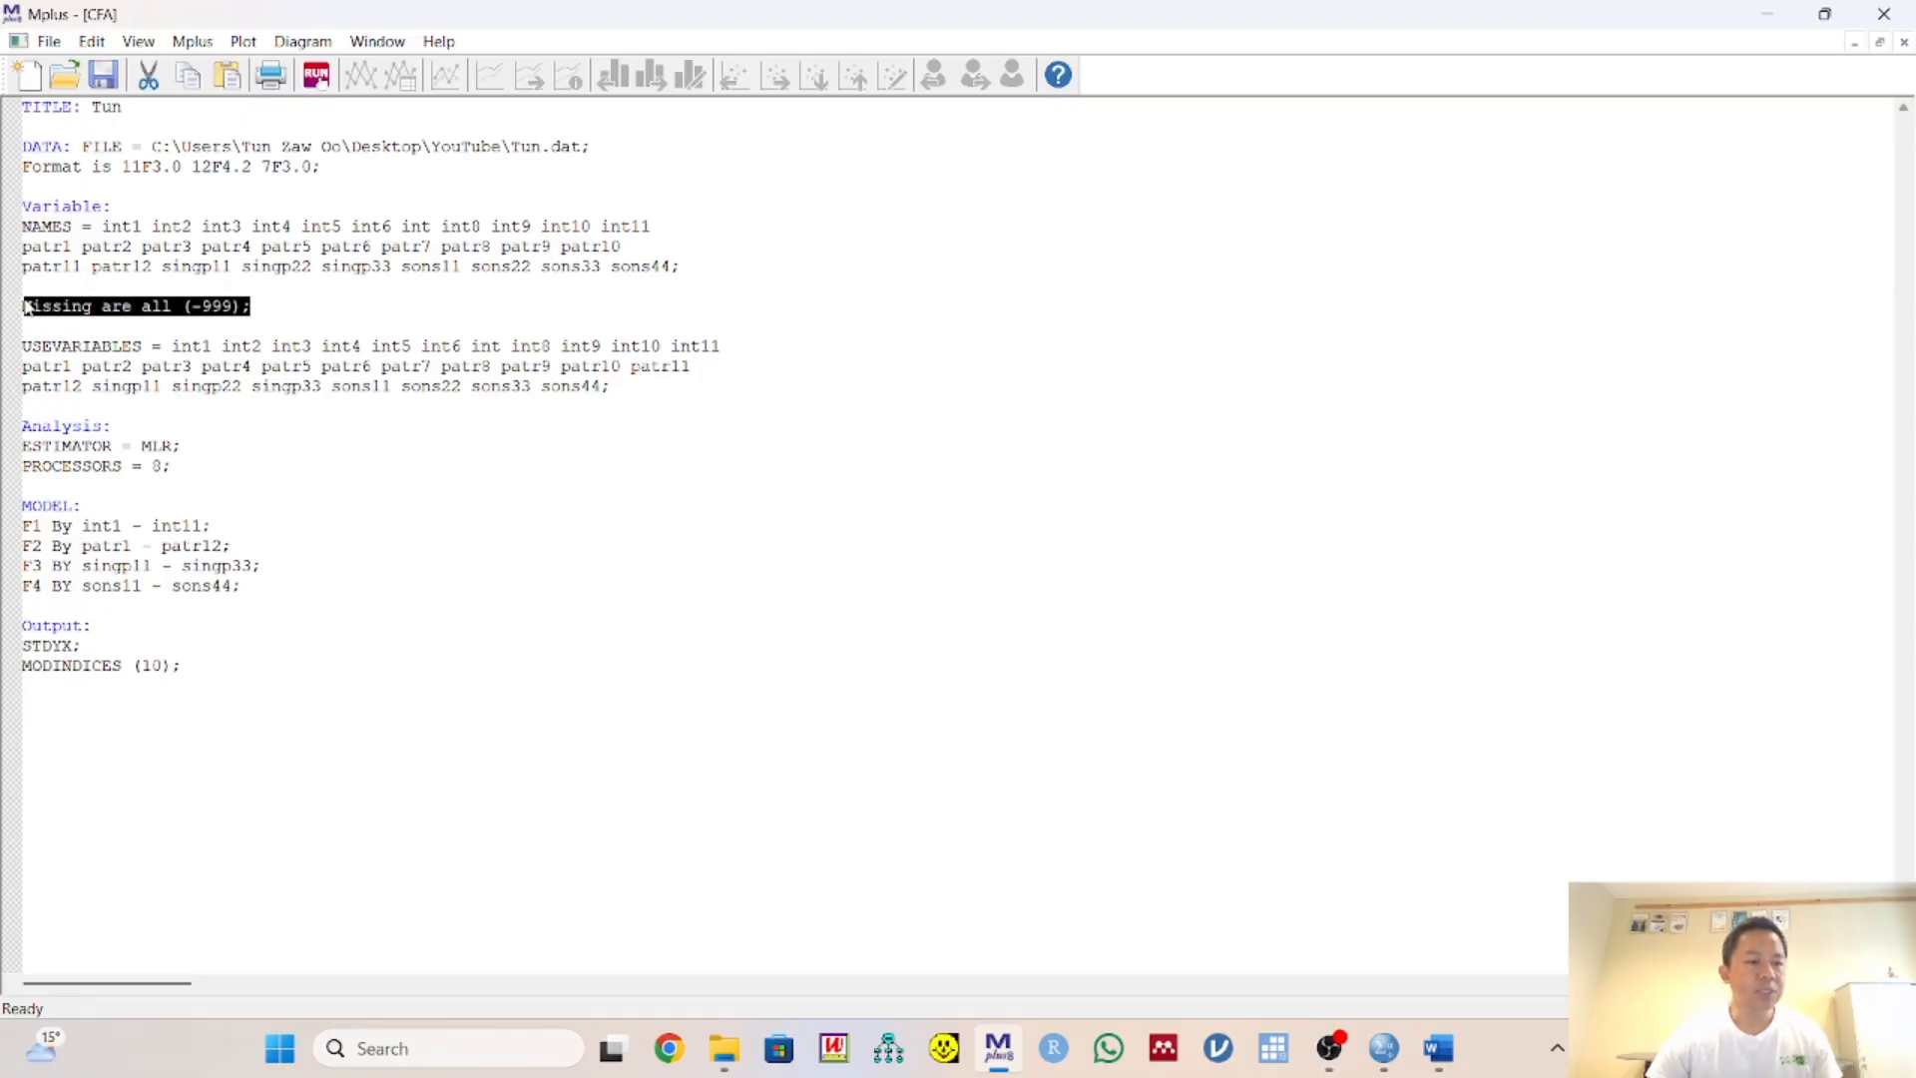
left_click(231, 307)
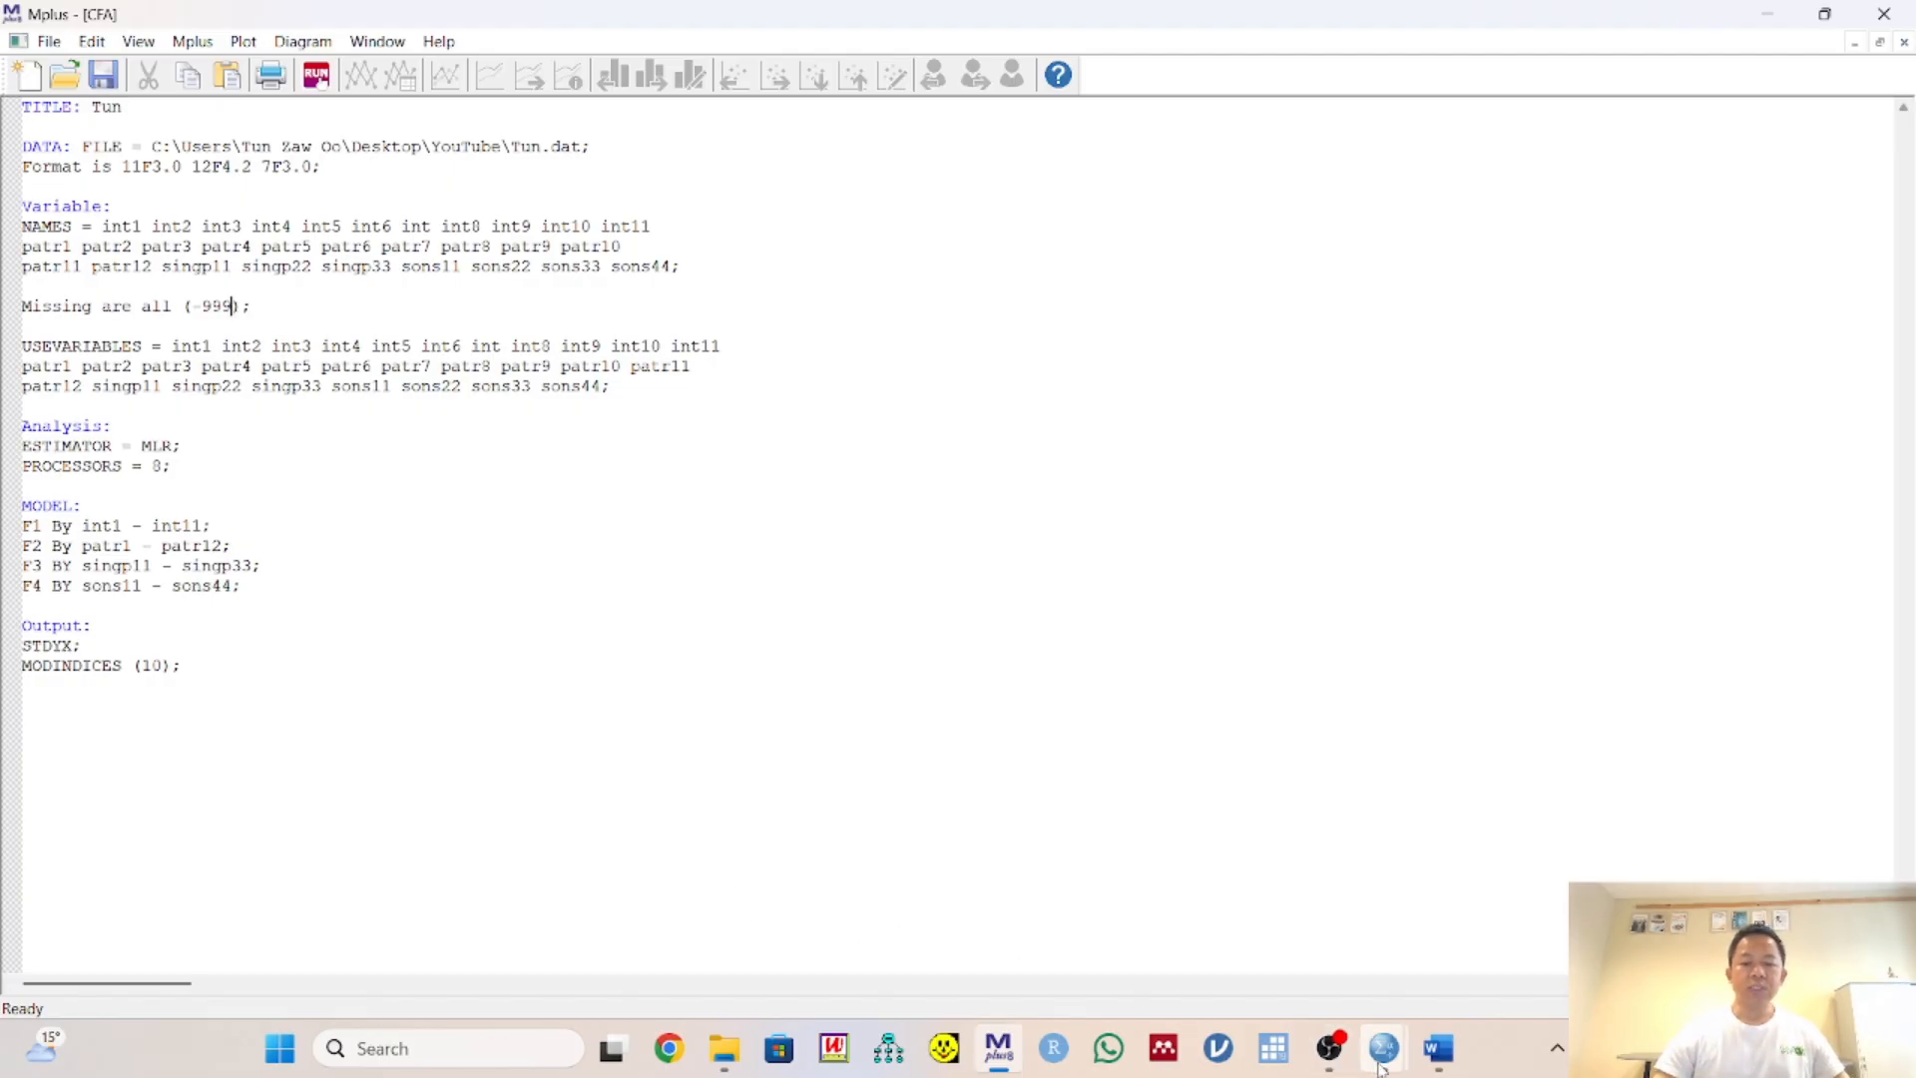
left_click(1437, 953)
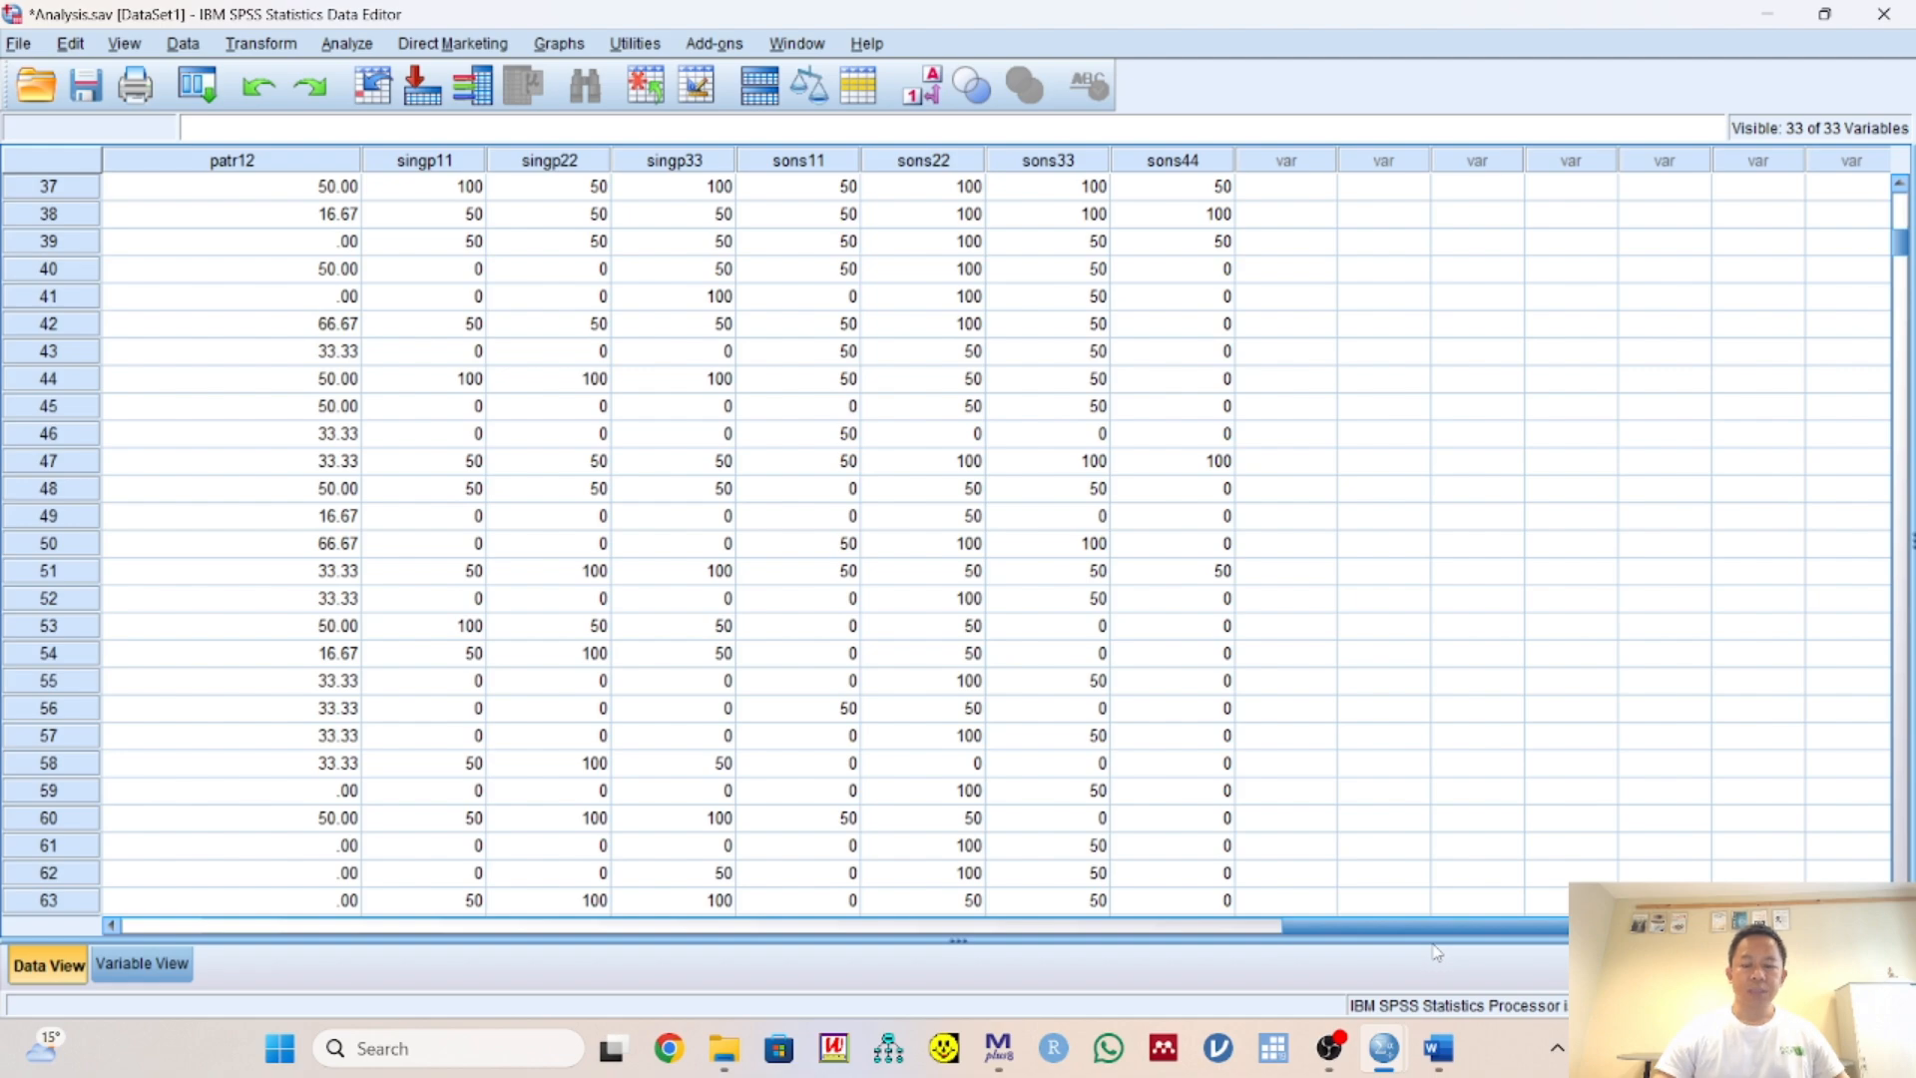
left_click(998, 1050)
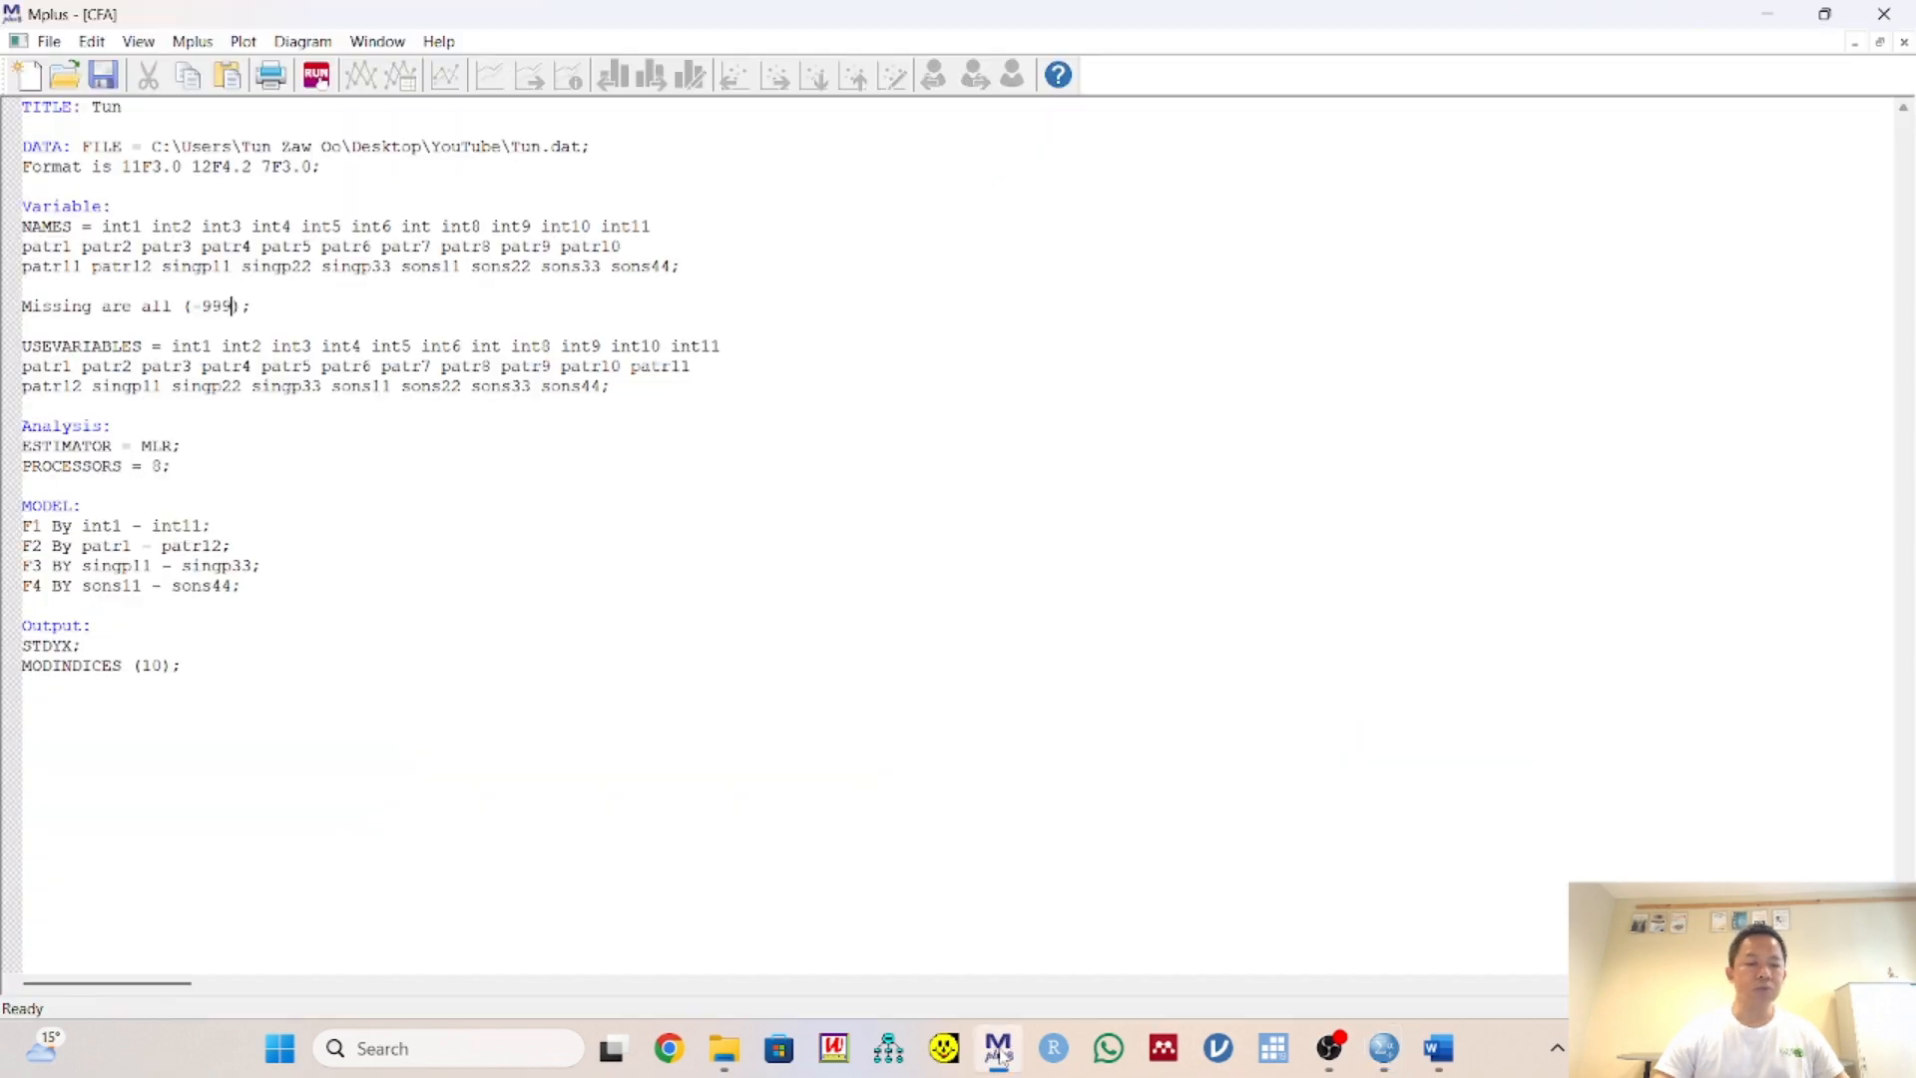
Delete the 22 and the following space from the sons22 entry in the USEVARIABLES list
left_click(471, 385)
key("BackSpace")
key("BackSpace")
key("BackSpace")
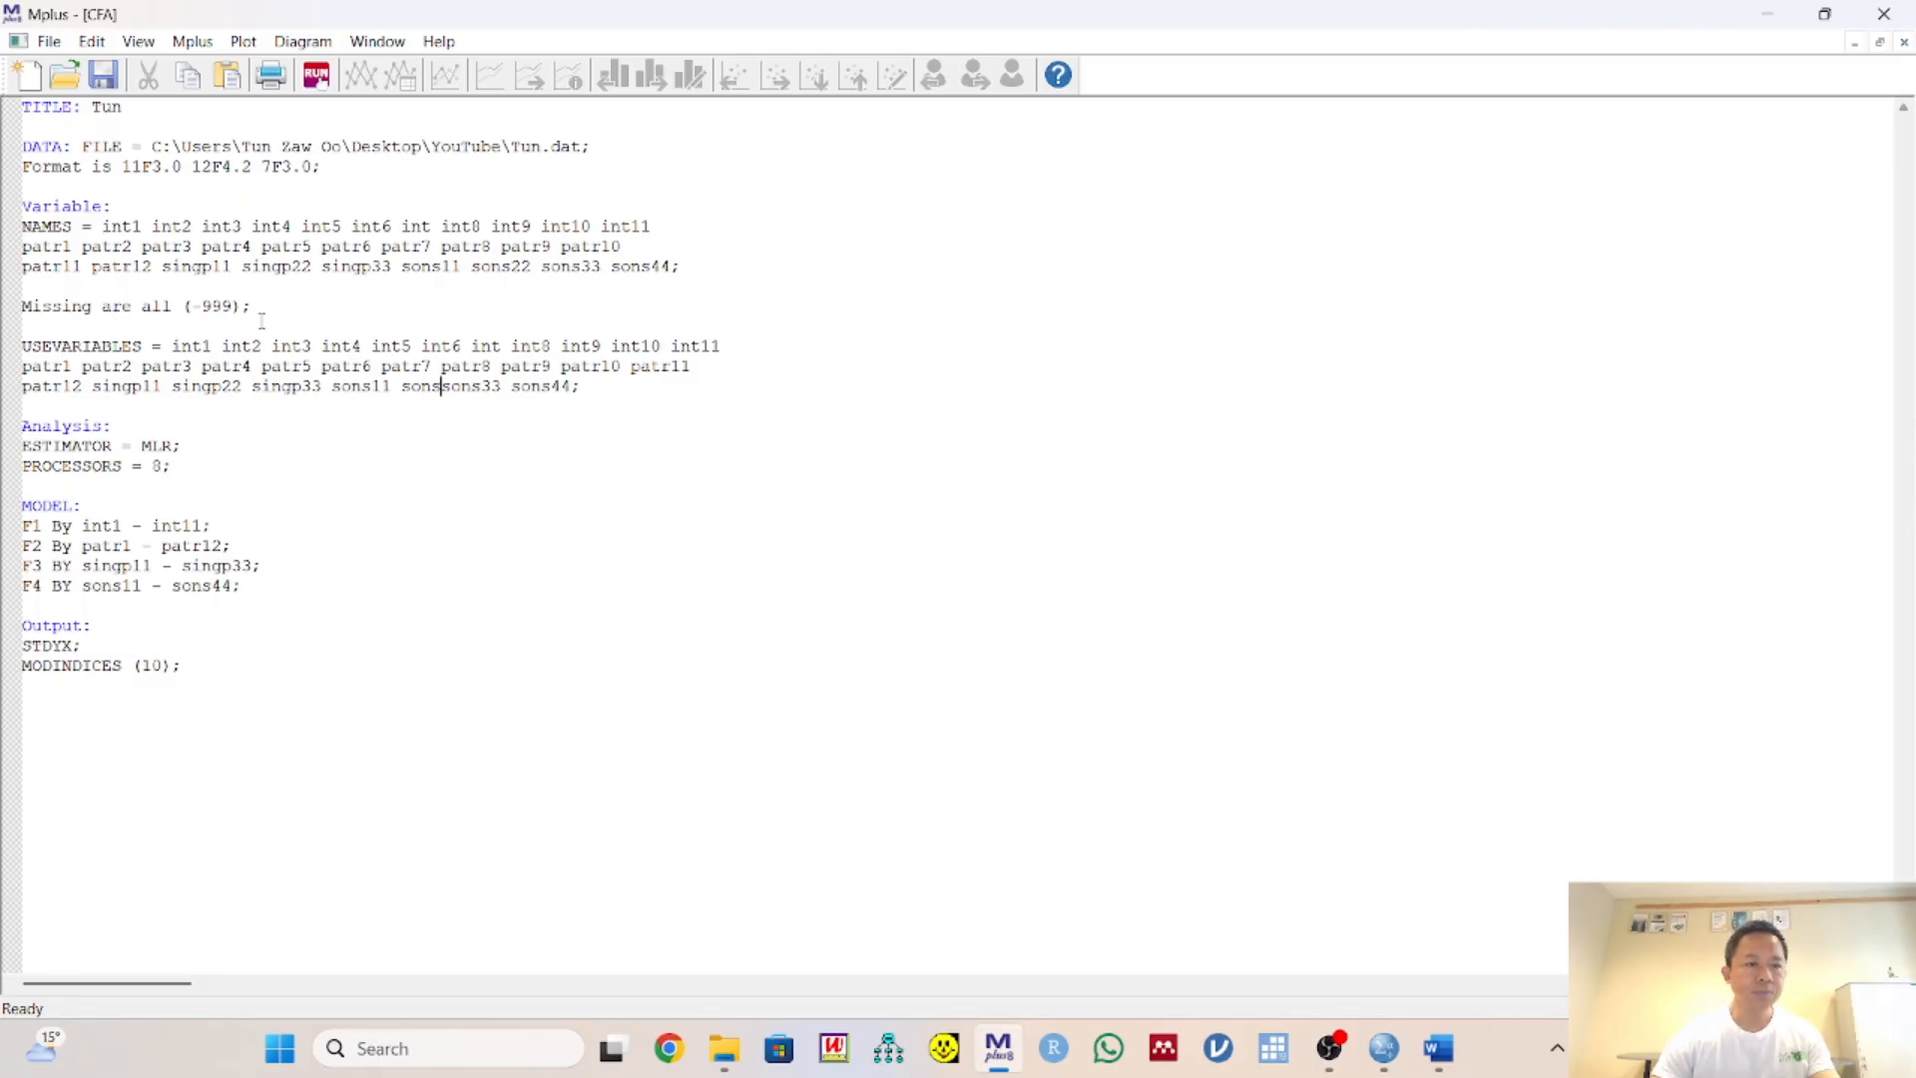
Replace the 999 in the Missing statement with a series of 1s as an example missing code
left_click(232, 312)
key("BackSpace")
key("BackSpace")
key("BackSpace")
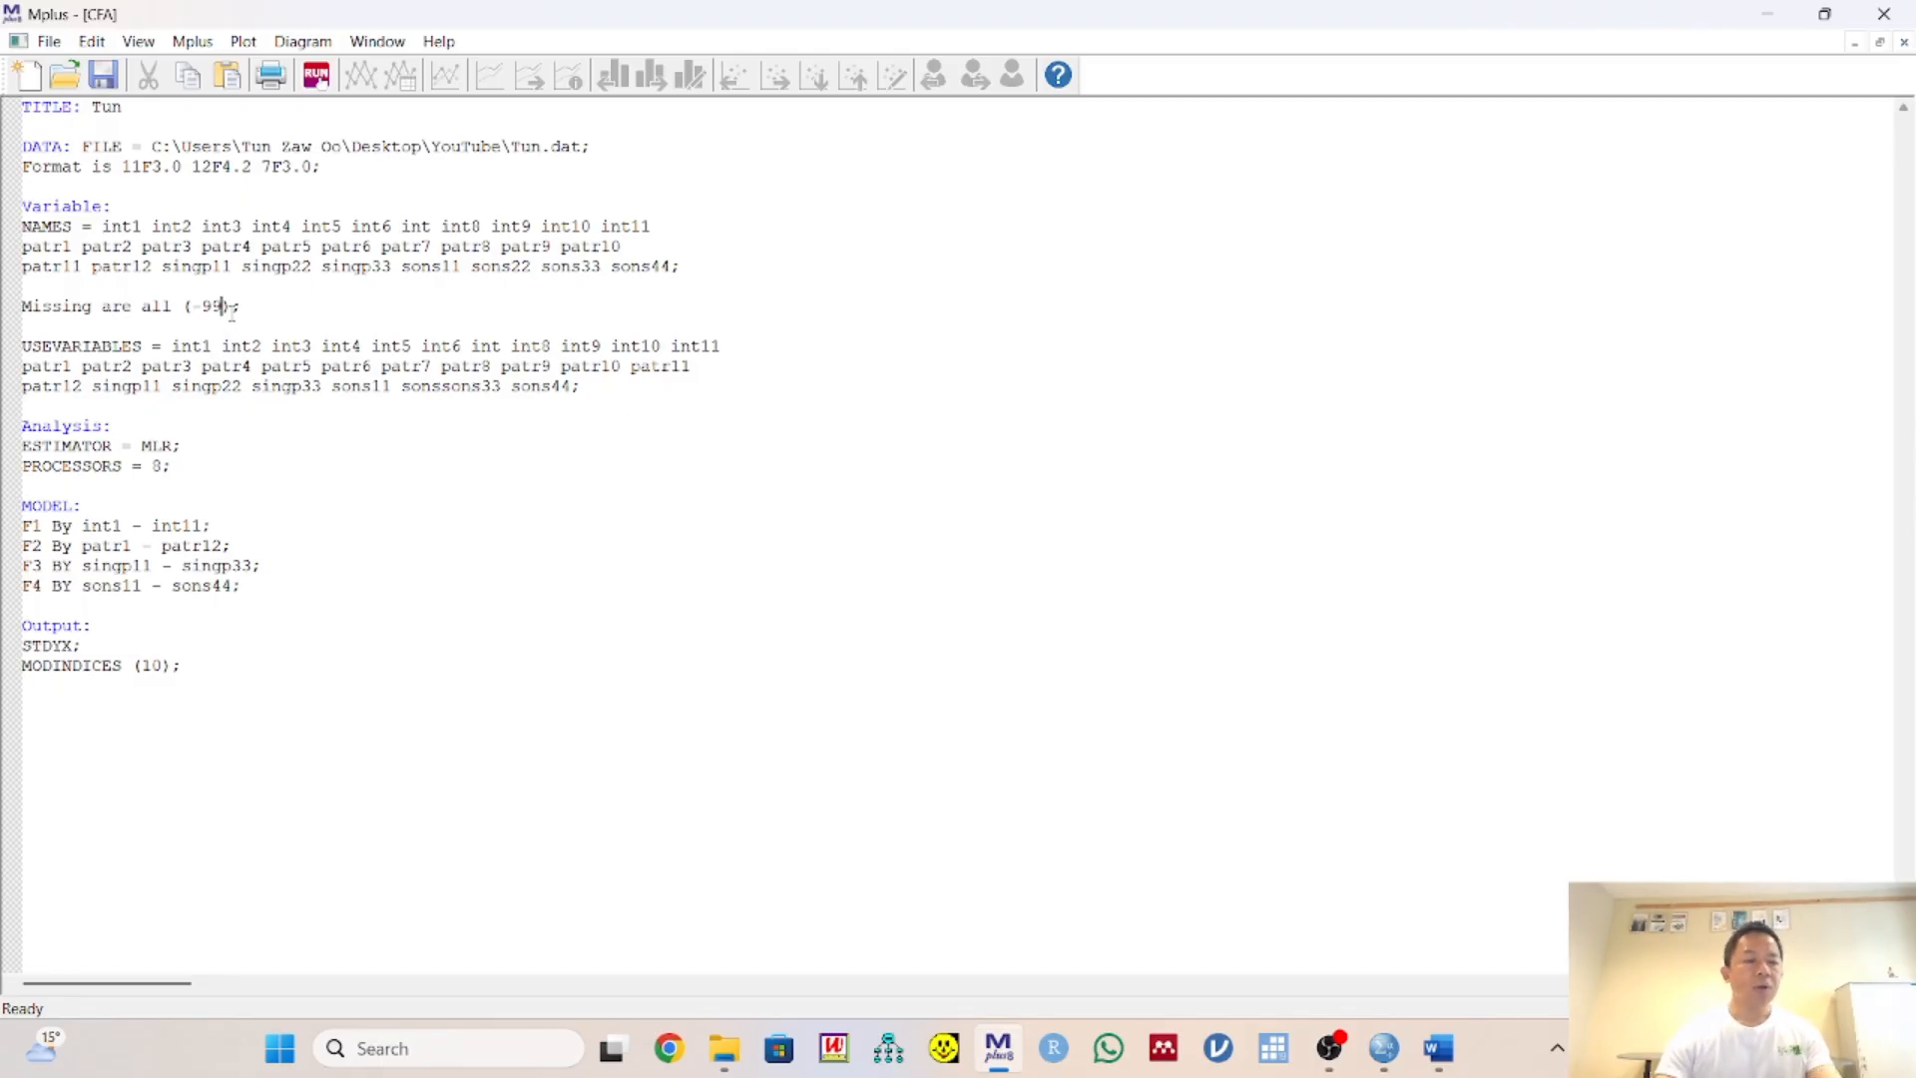
type("1111111")
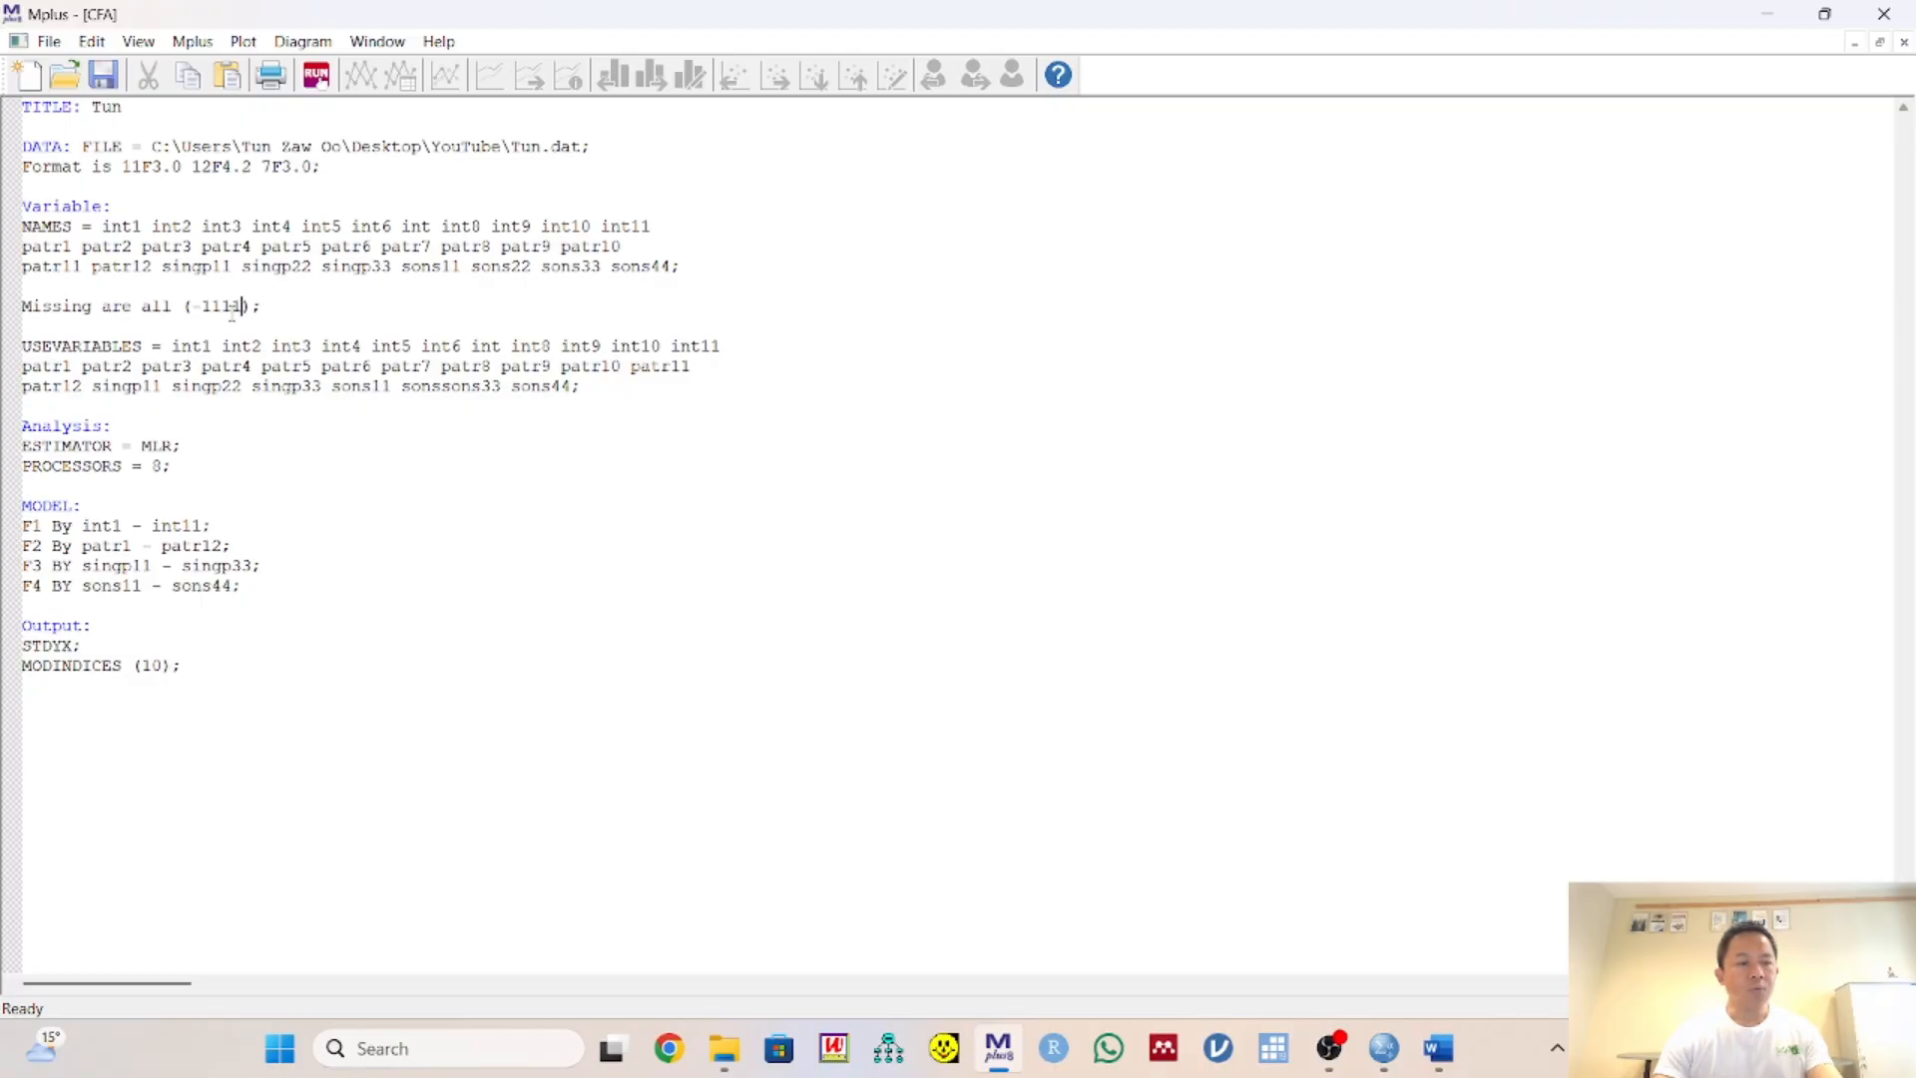
Change the example missing code in the Missing statement to -7777777
key("BackSpace")
key("BackSpace")
key("BackSpace")
key("BackSpace")
key("BackSpace")
key("BackSpace")
key("BackSpace")
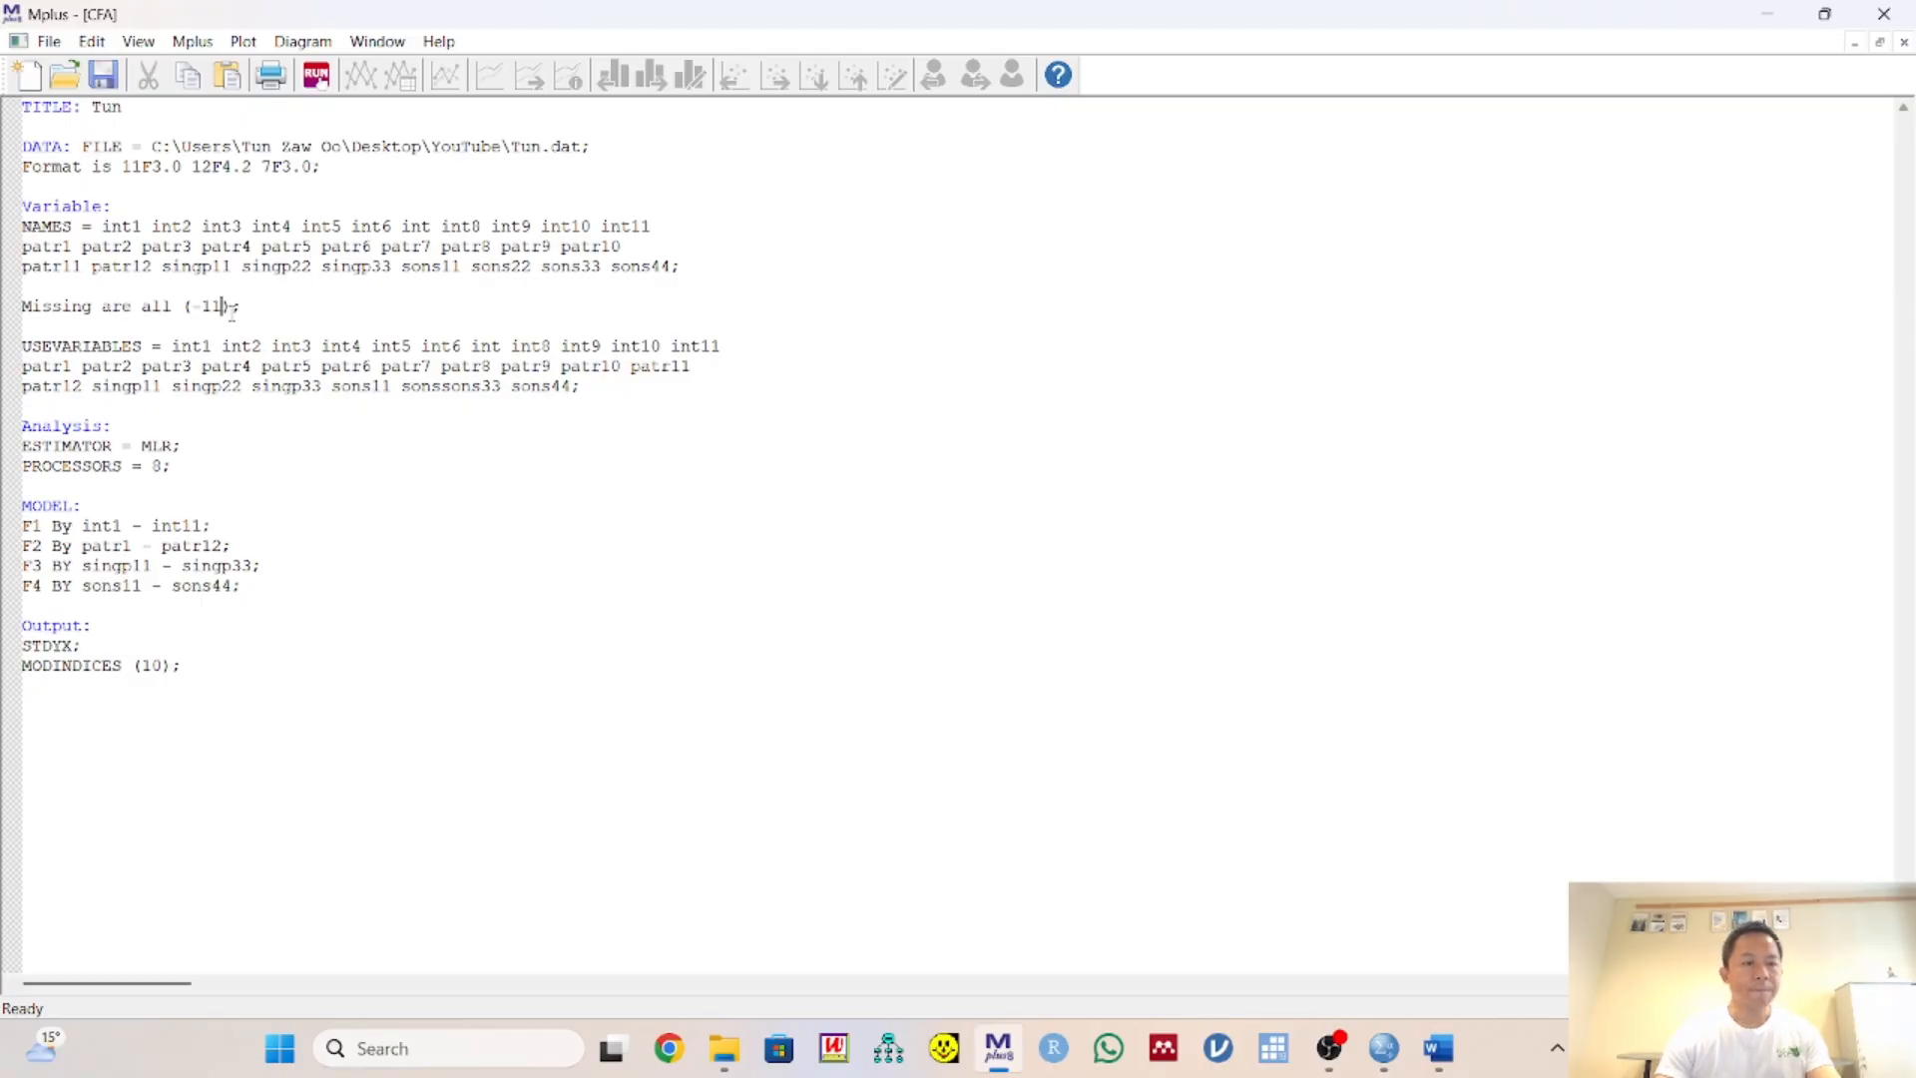
type("7777777")
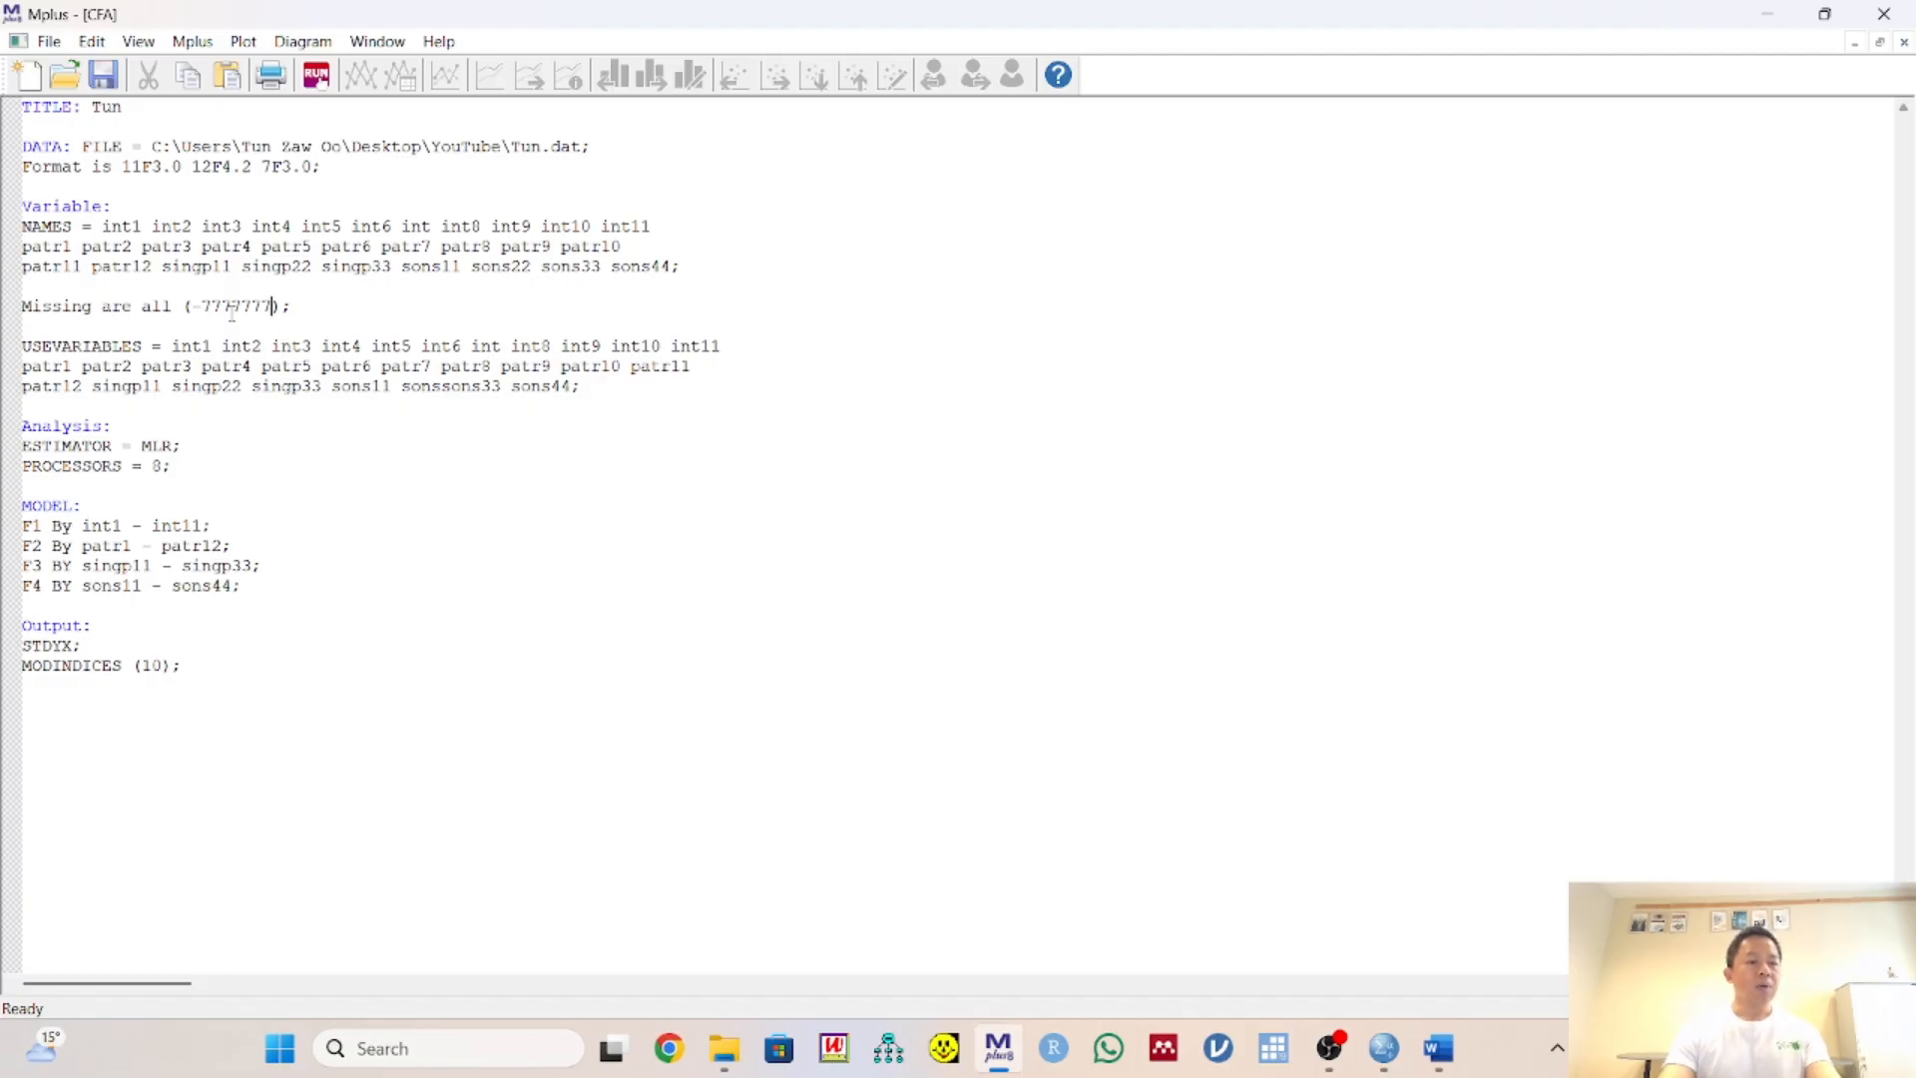
Set the missing value code in the Missing statement to -999
key("BackSpace")
key("BackSpace")
key("BackSpace")
key("BackSpace")
key("BackSpace")
key("BackSpace")
key("BackSpace")
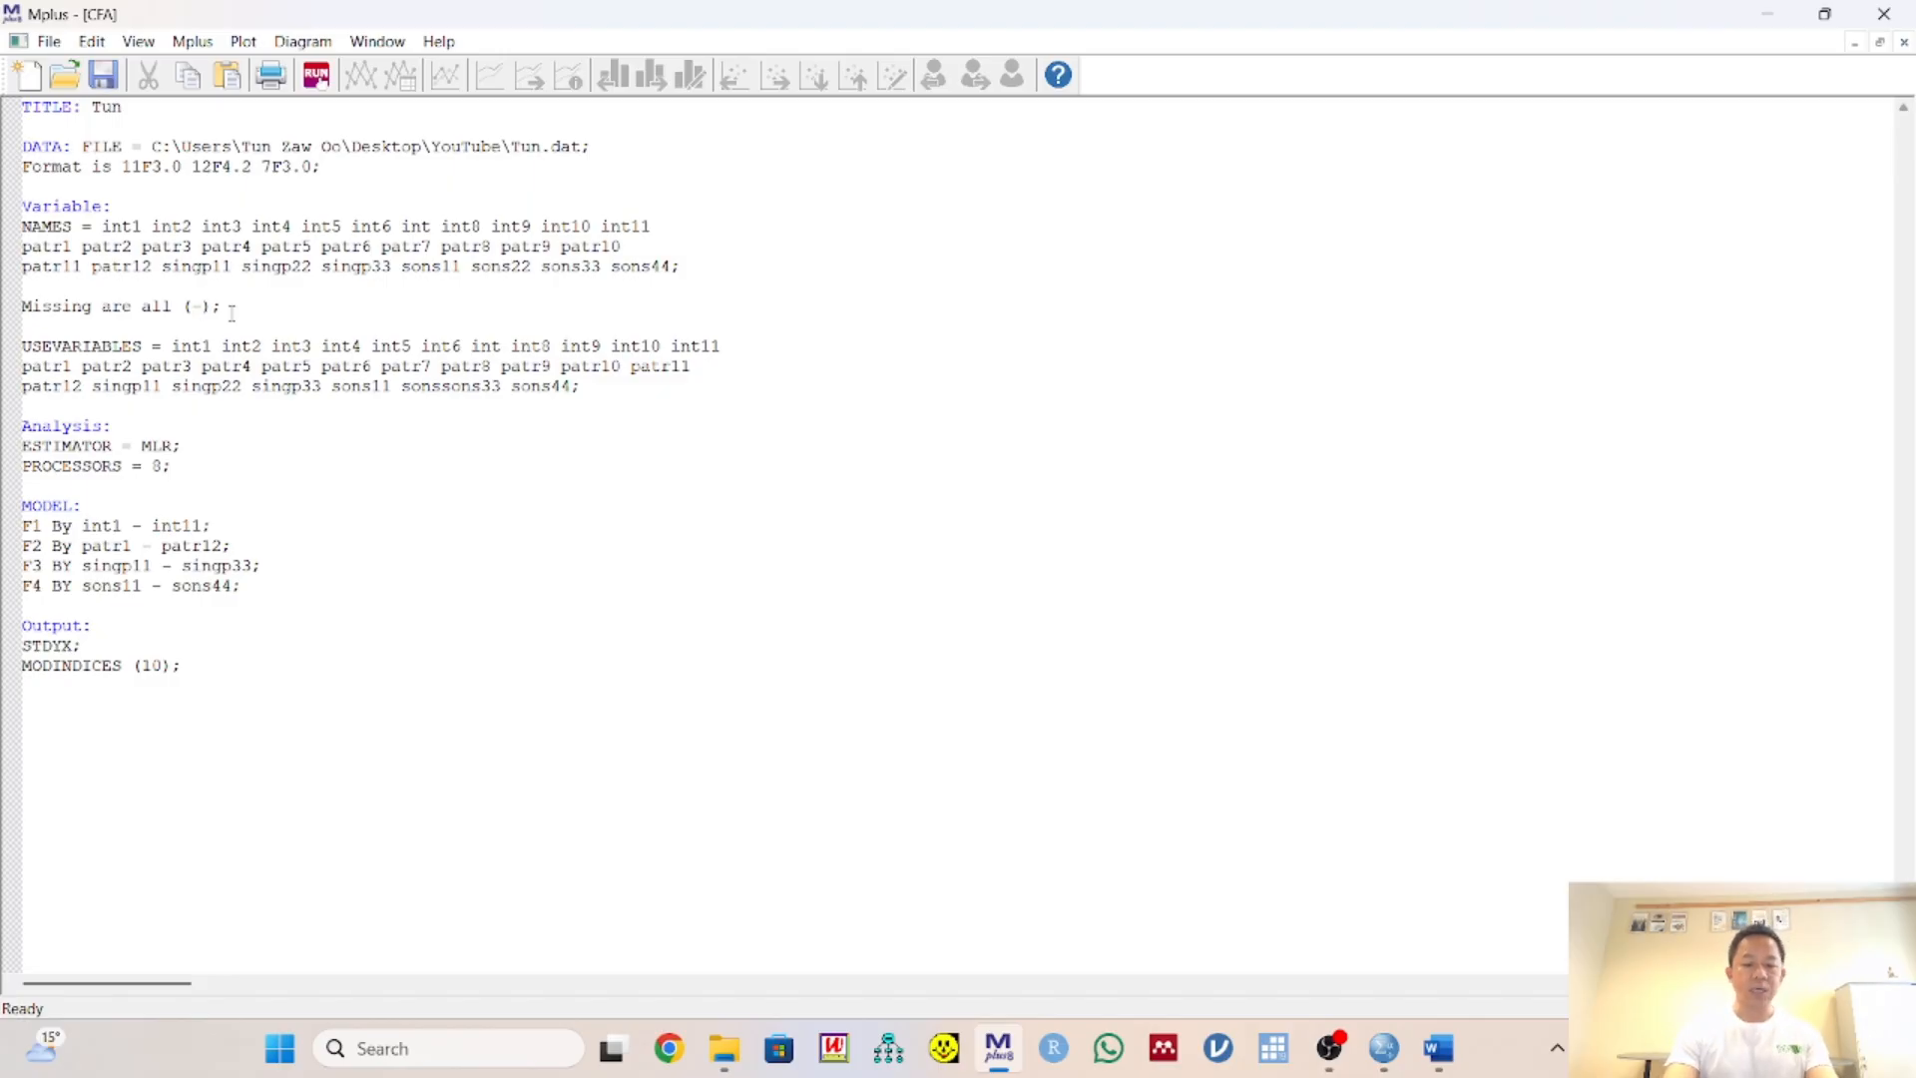
type("999")
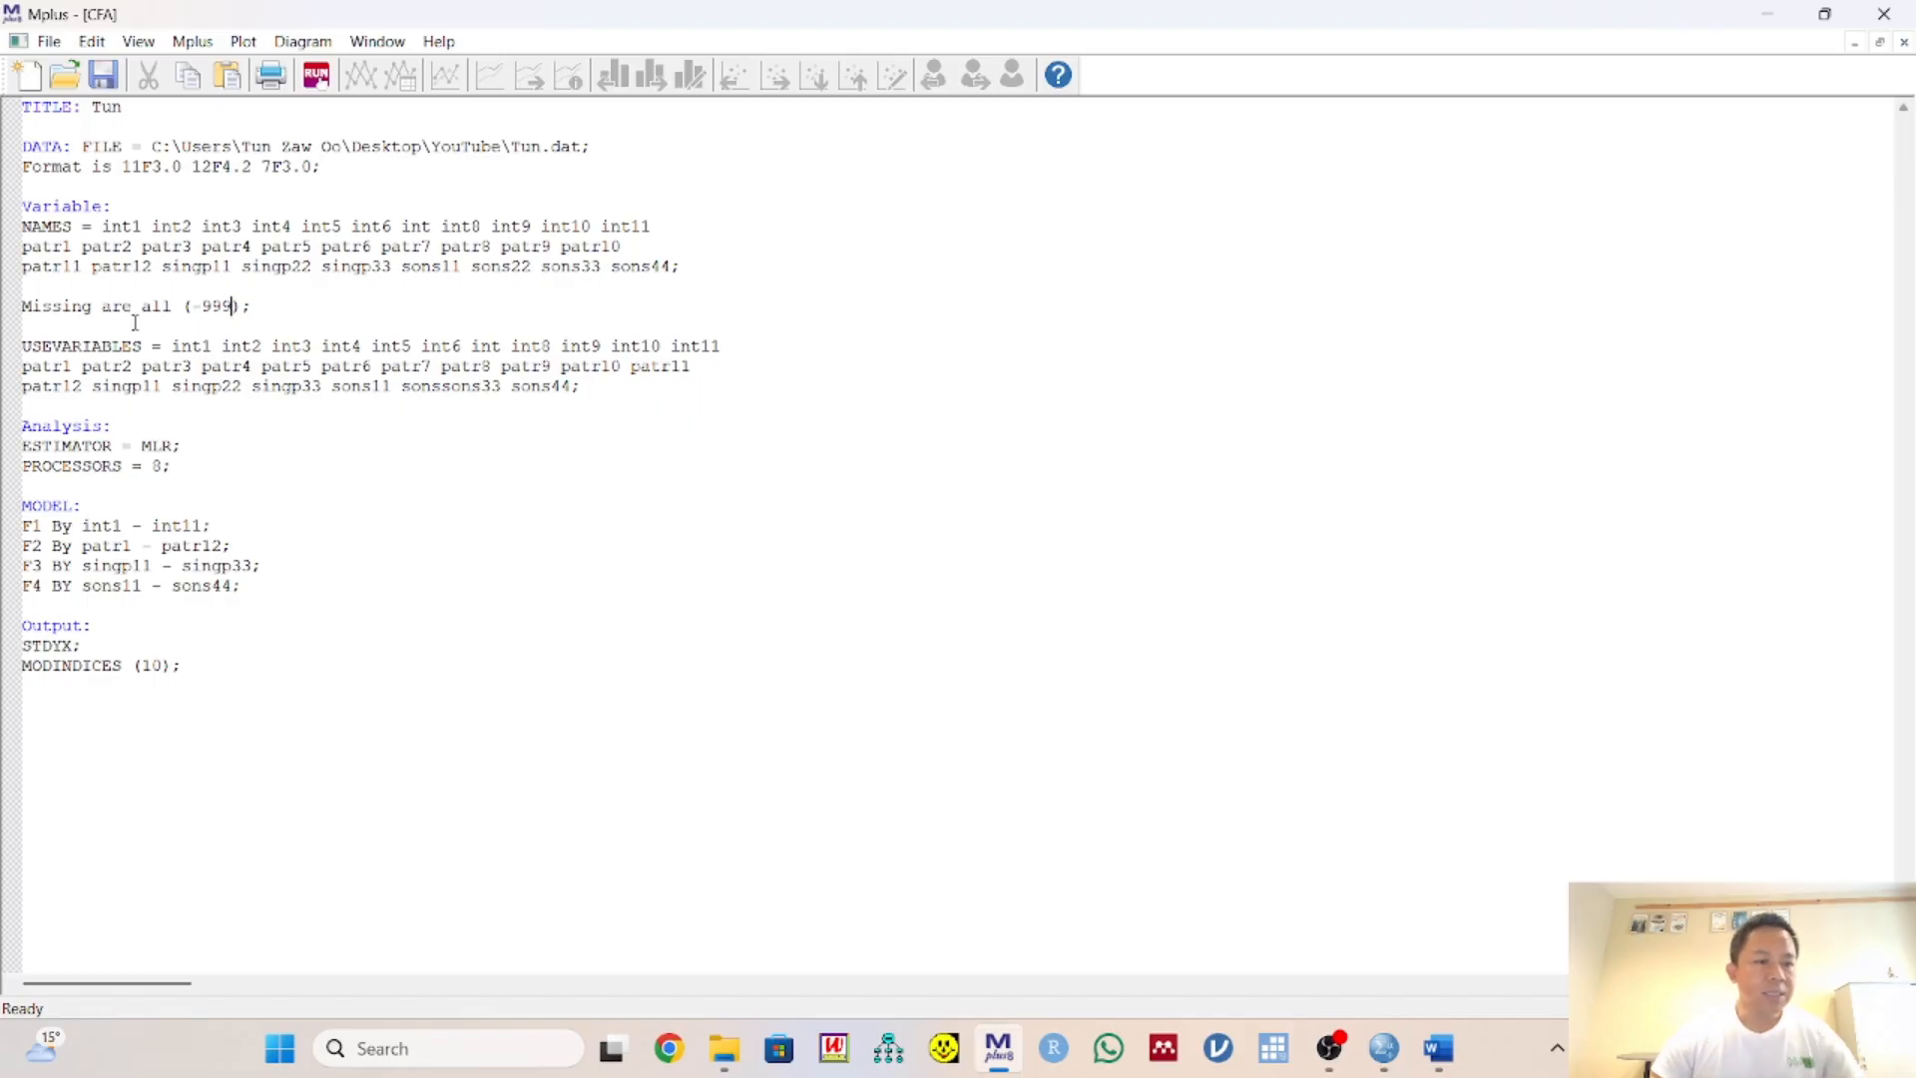
Replace the USEVARIABLES list with the full variable list copied from the NAMES statement, int1 through sons44, ending with the semicolon
left_click(172, 347)
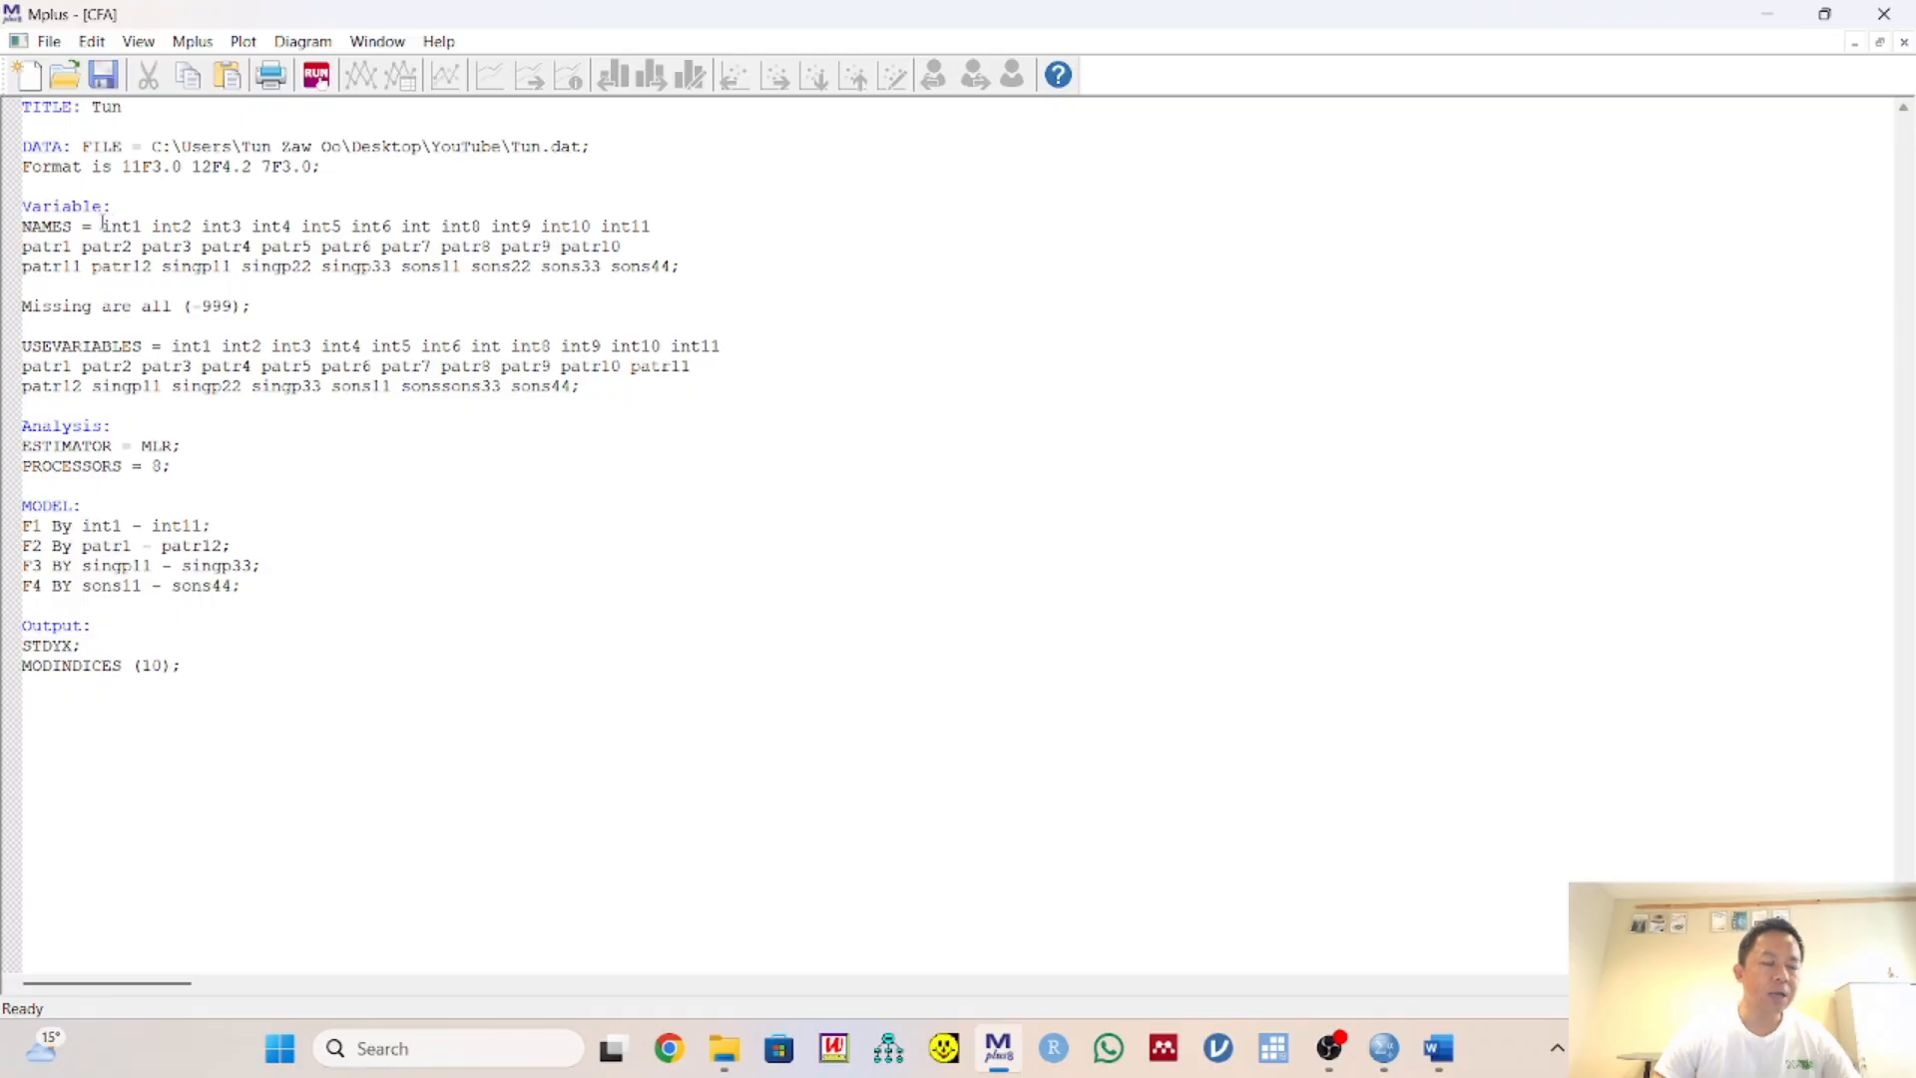
left_click(671, 265, "shift")
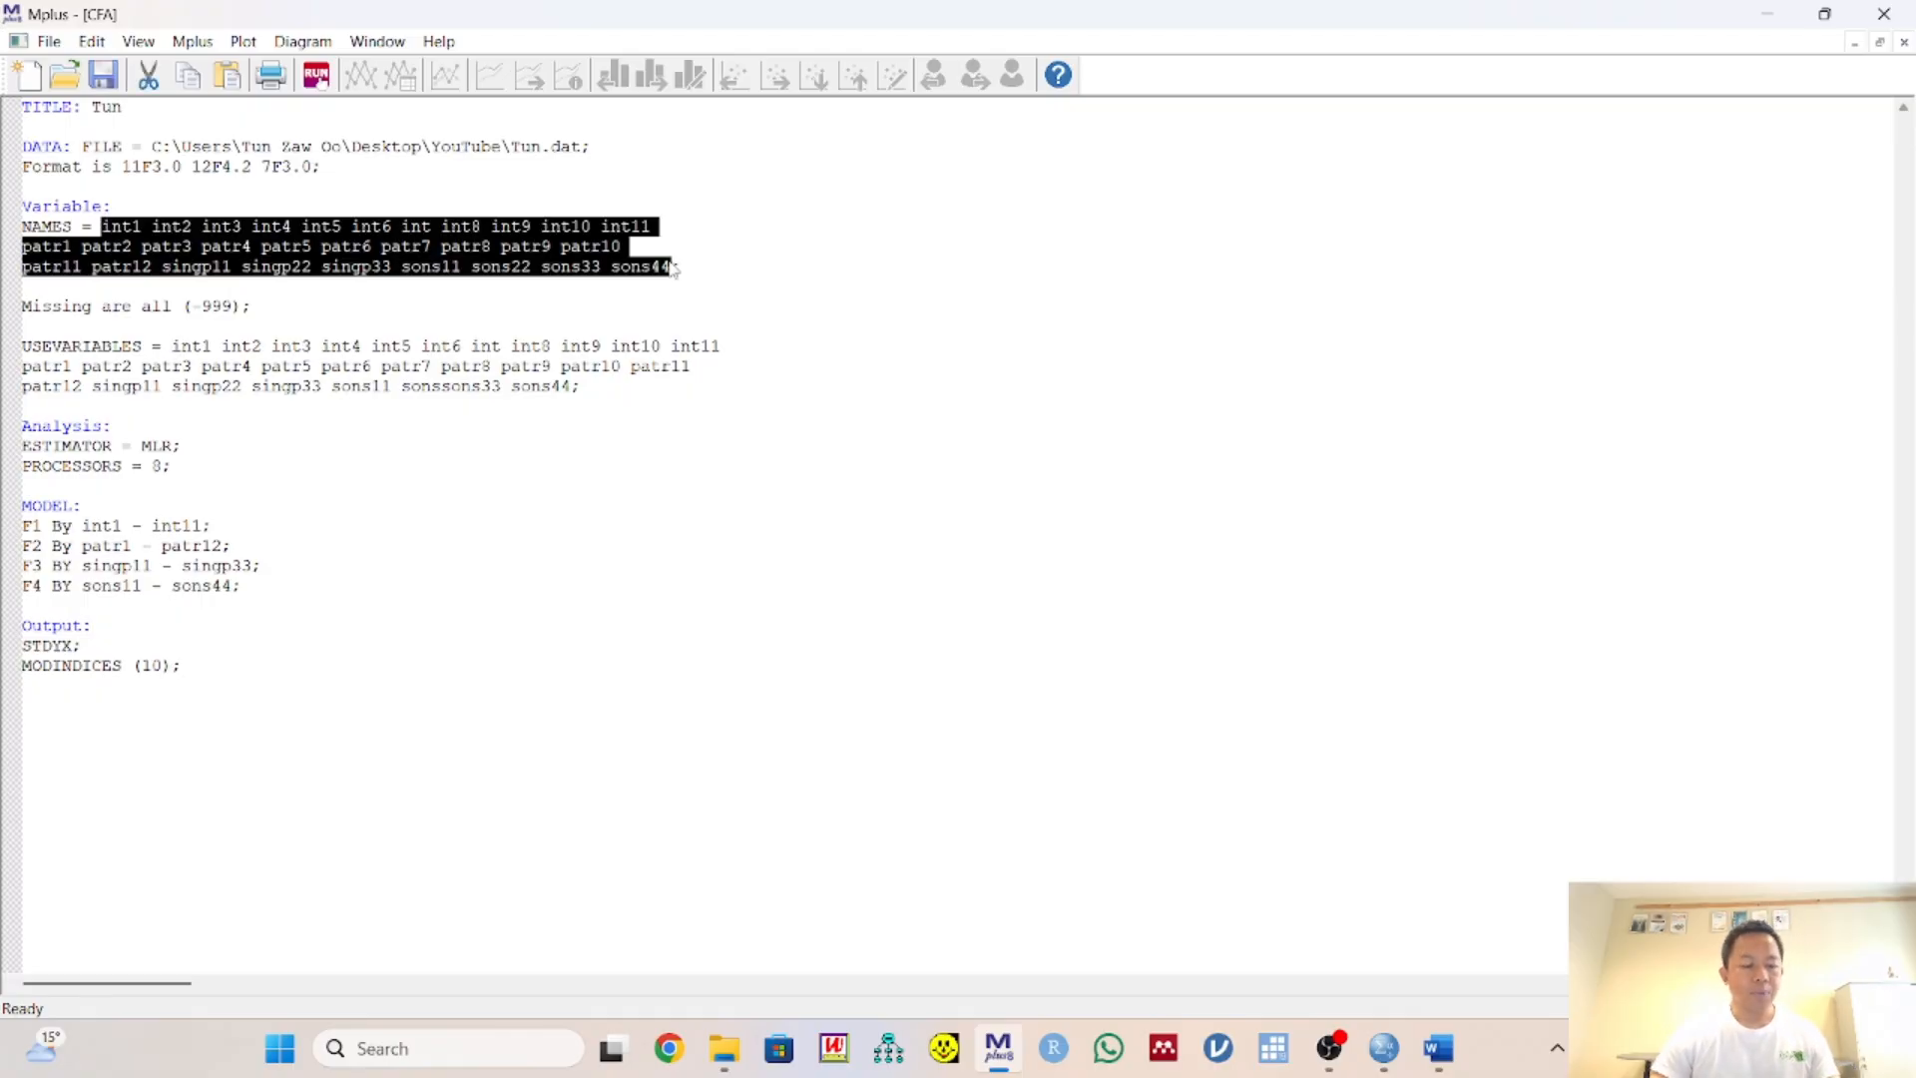
left_click(171, 349)
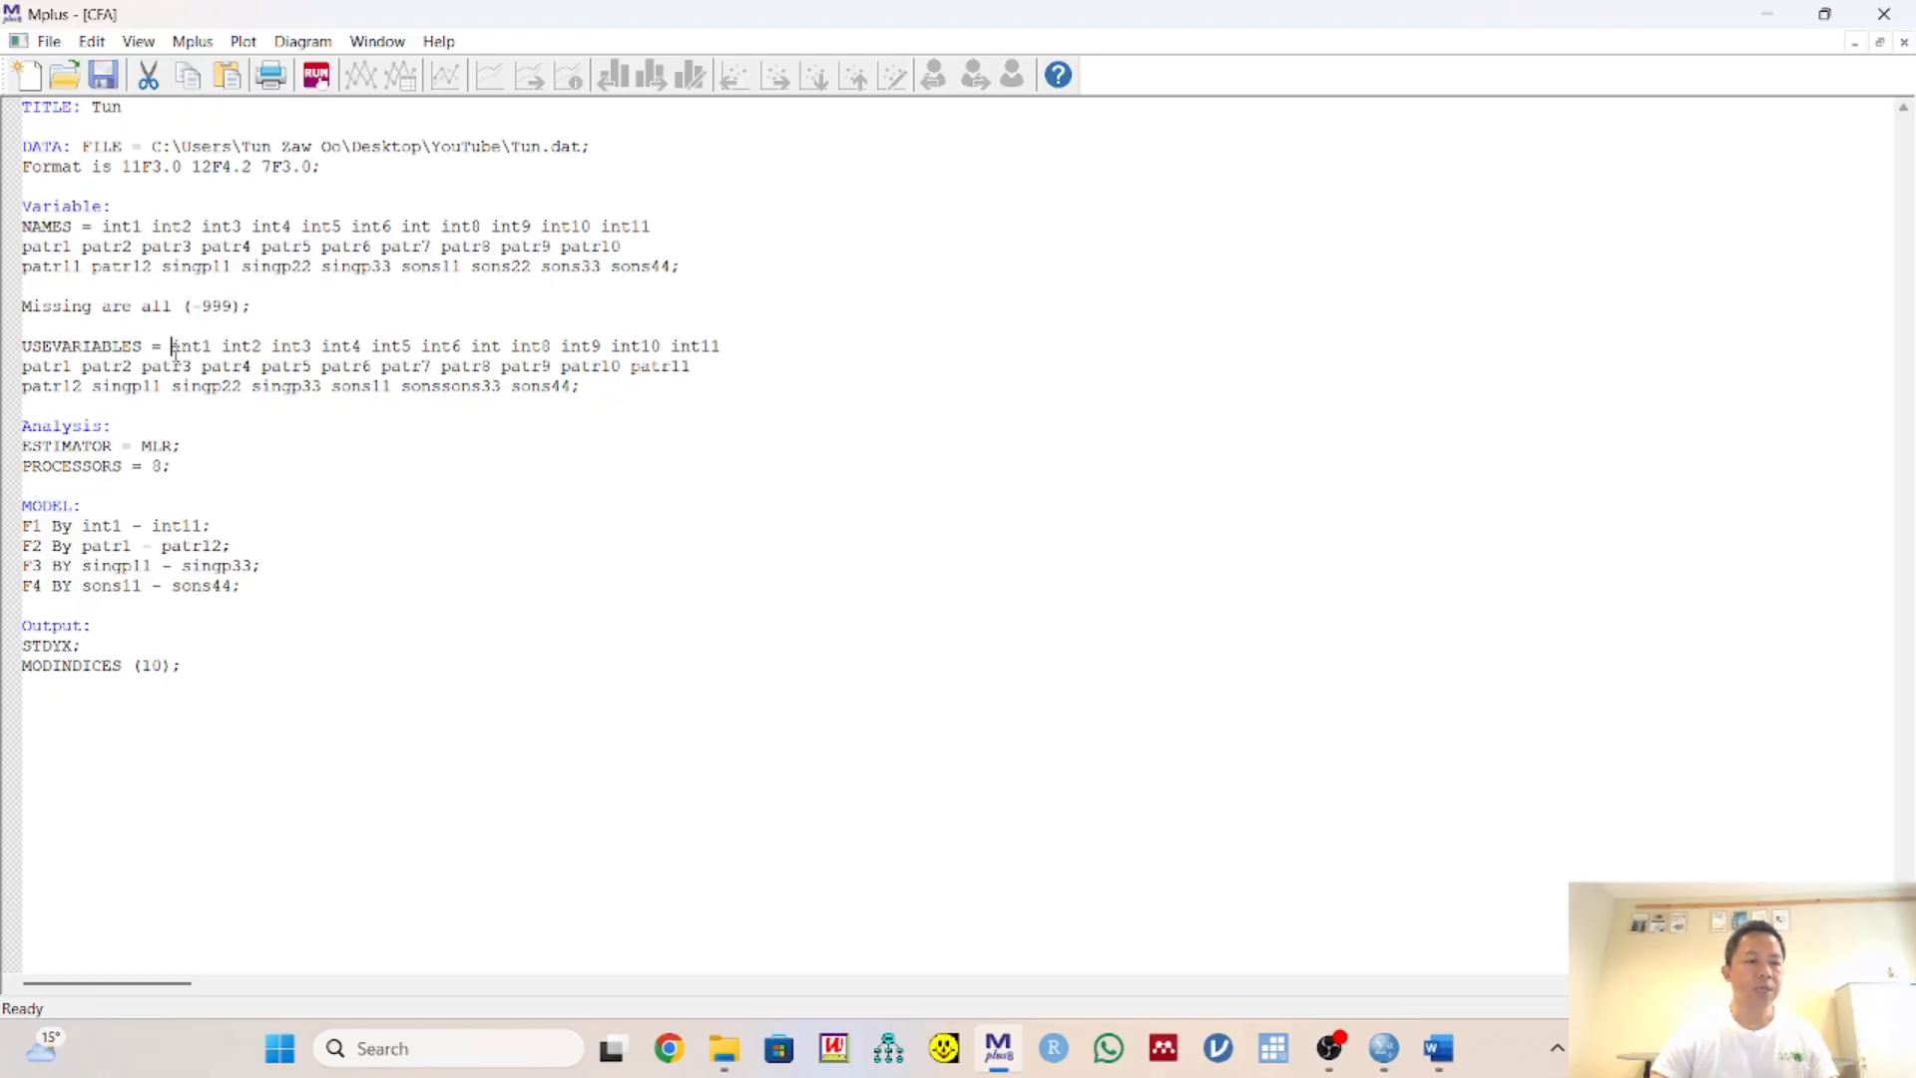
double_click(573, 389)
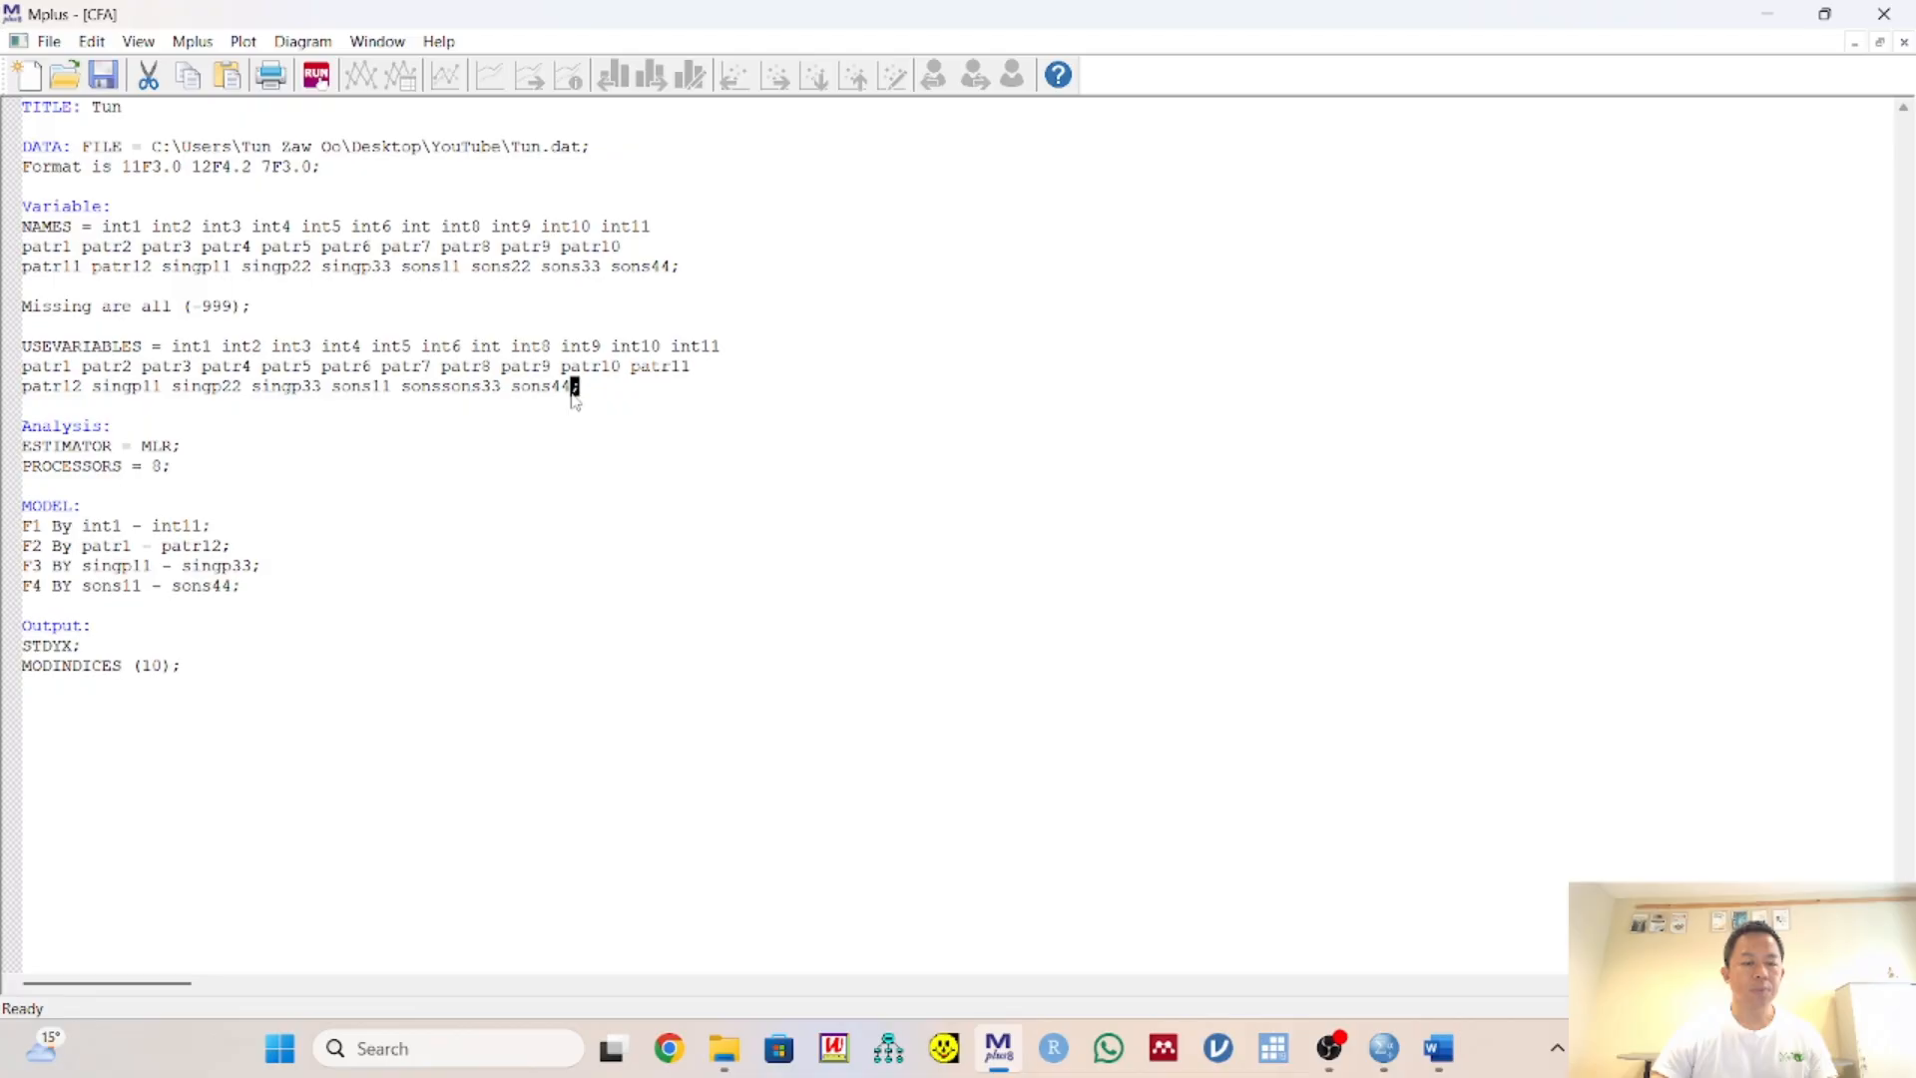
left_click(573, 390)
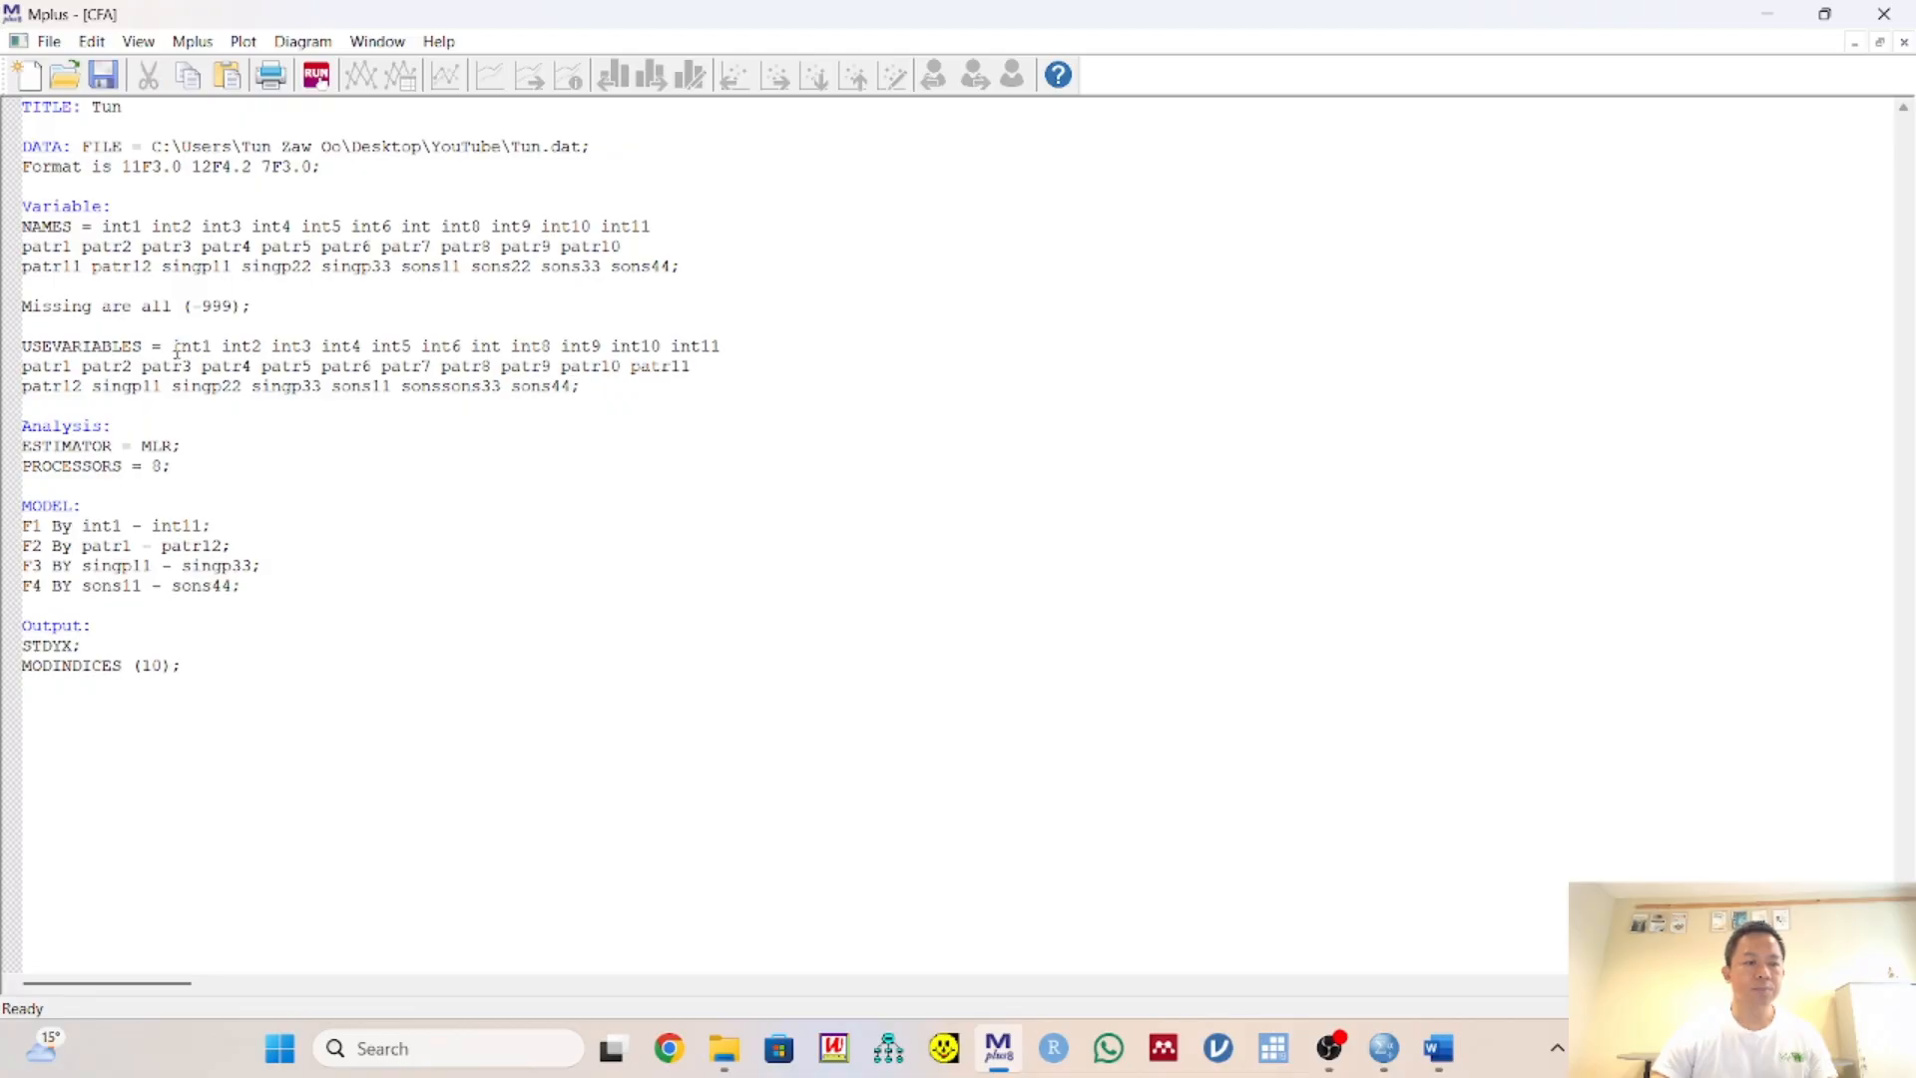
left_click(572, 389, "shift")
key("ctrl+v")
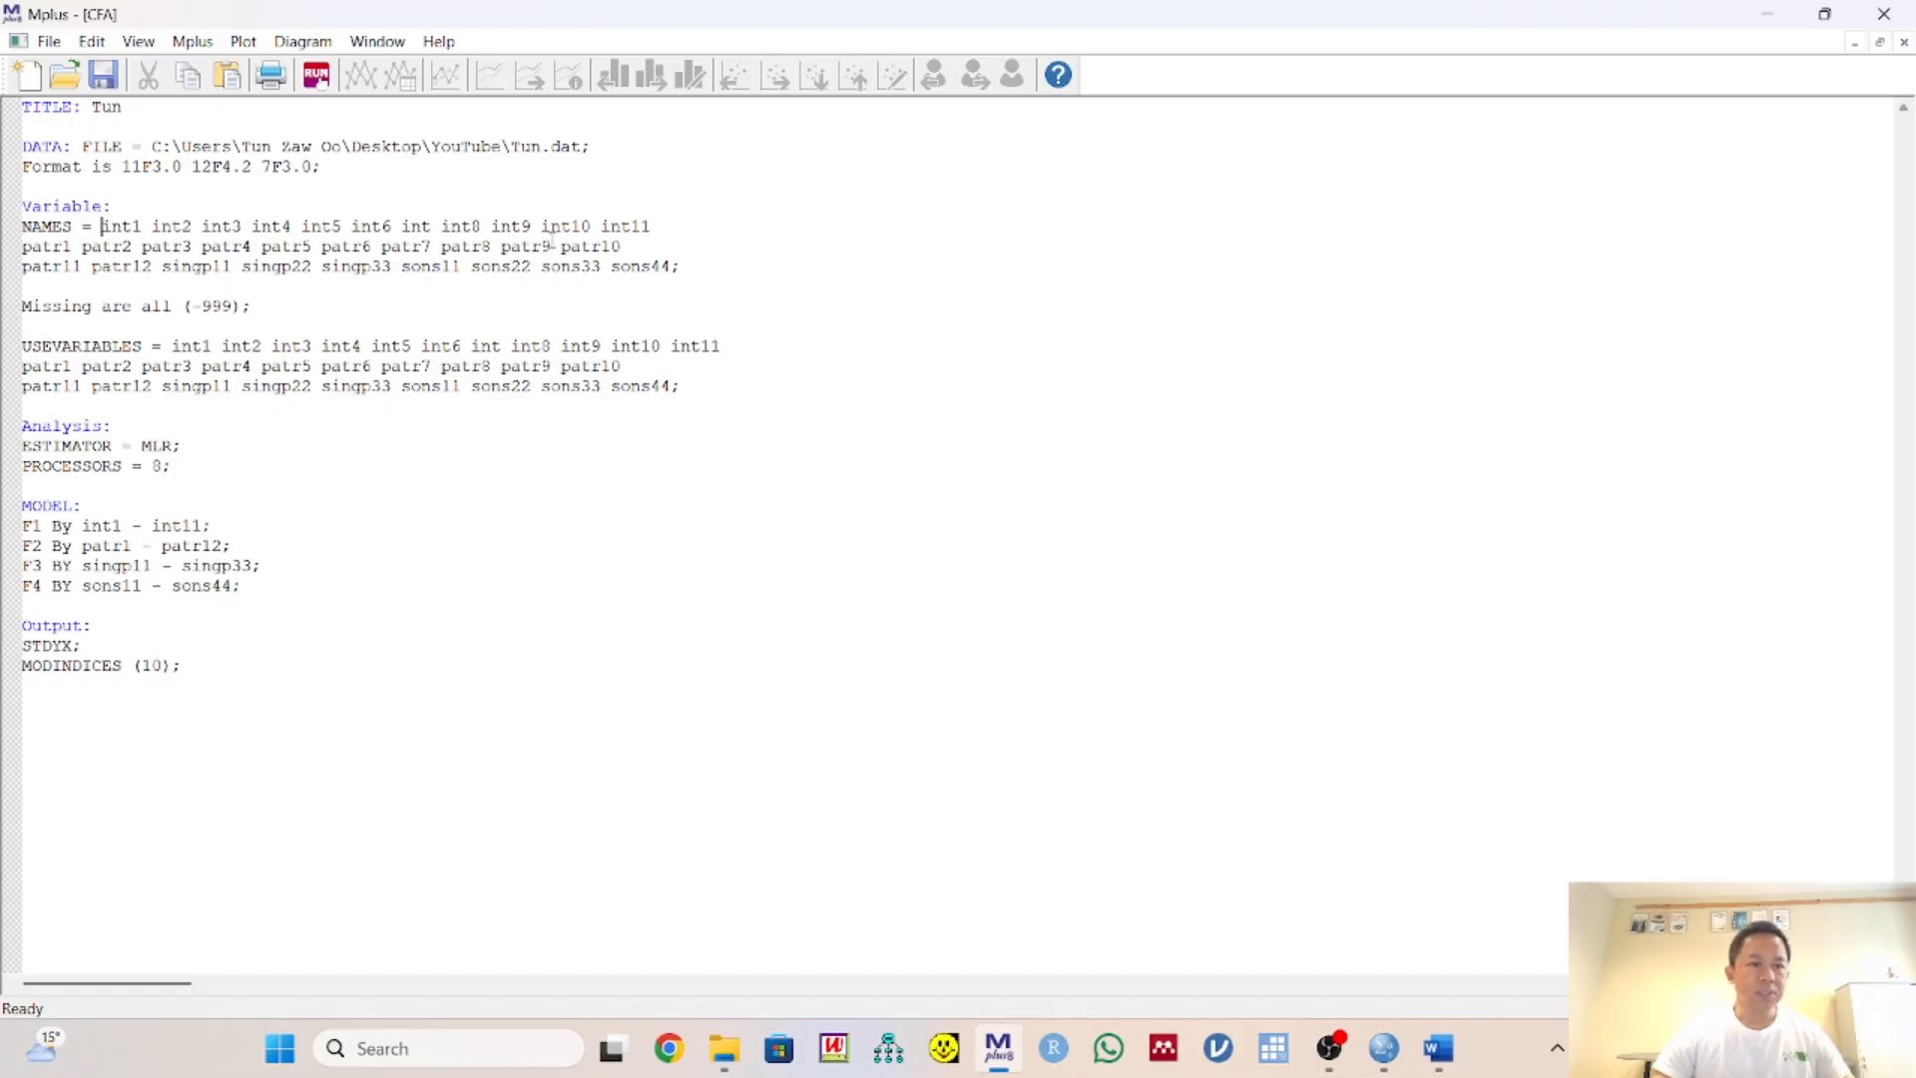
Compare the full variable list in NAMES with the list in USEVARIABLES
left_click(690, 269, "shift")
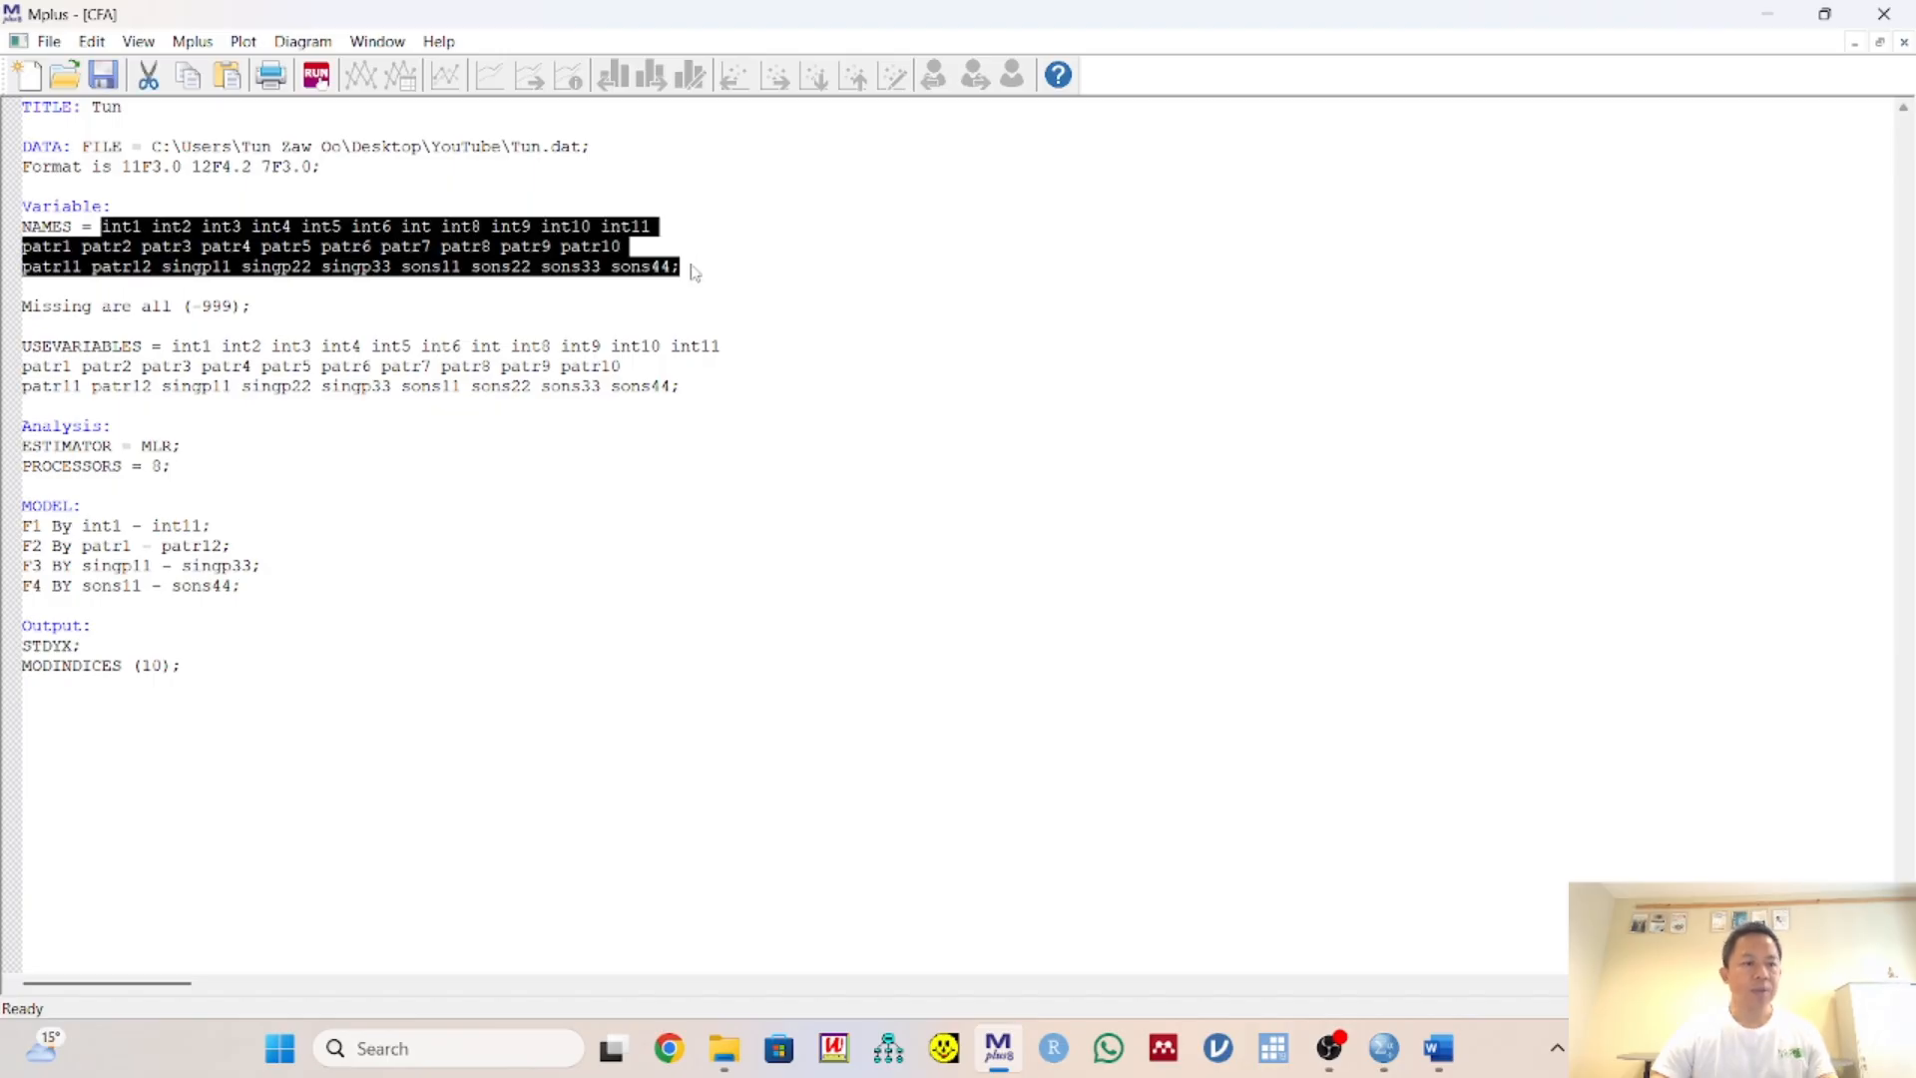
left_click(176, 341)
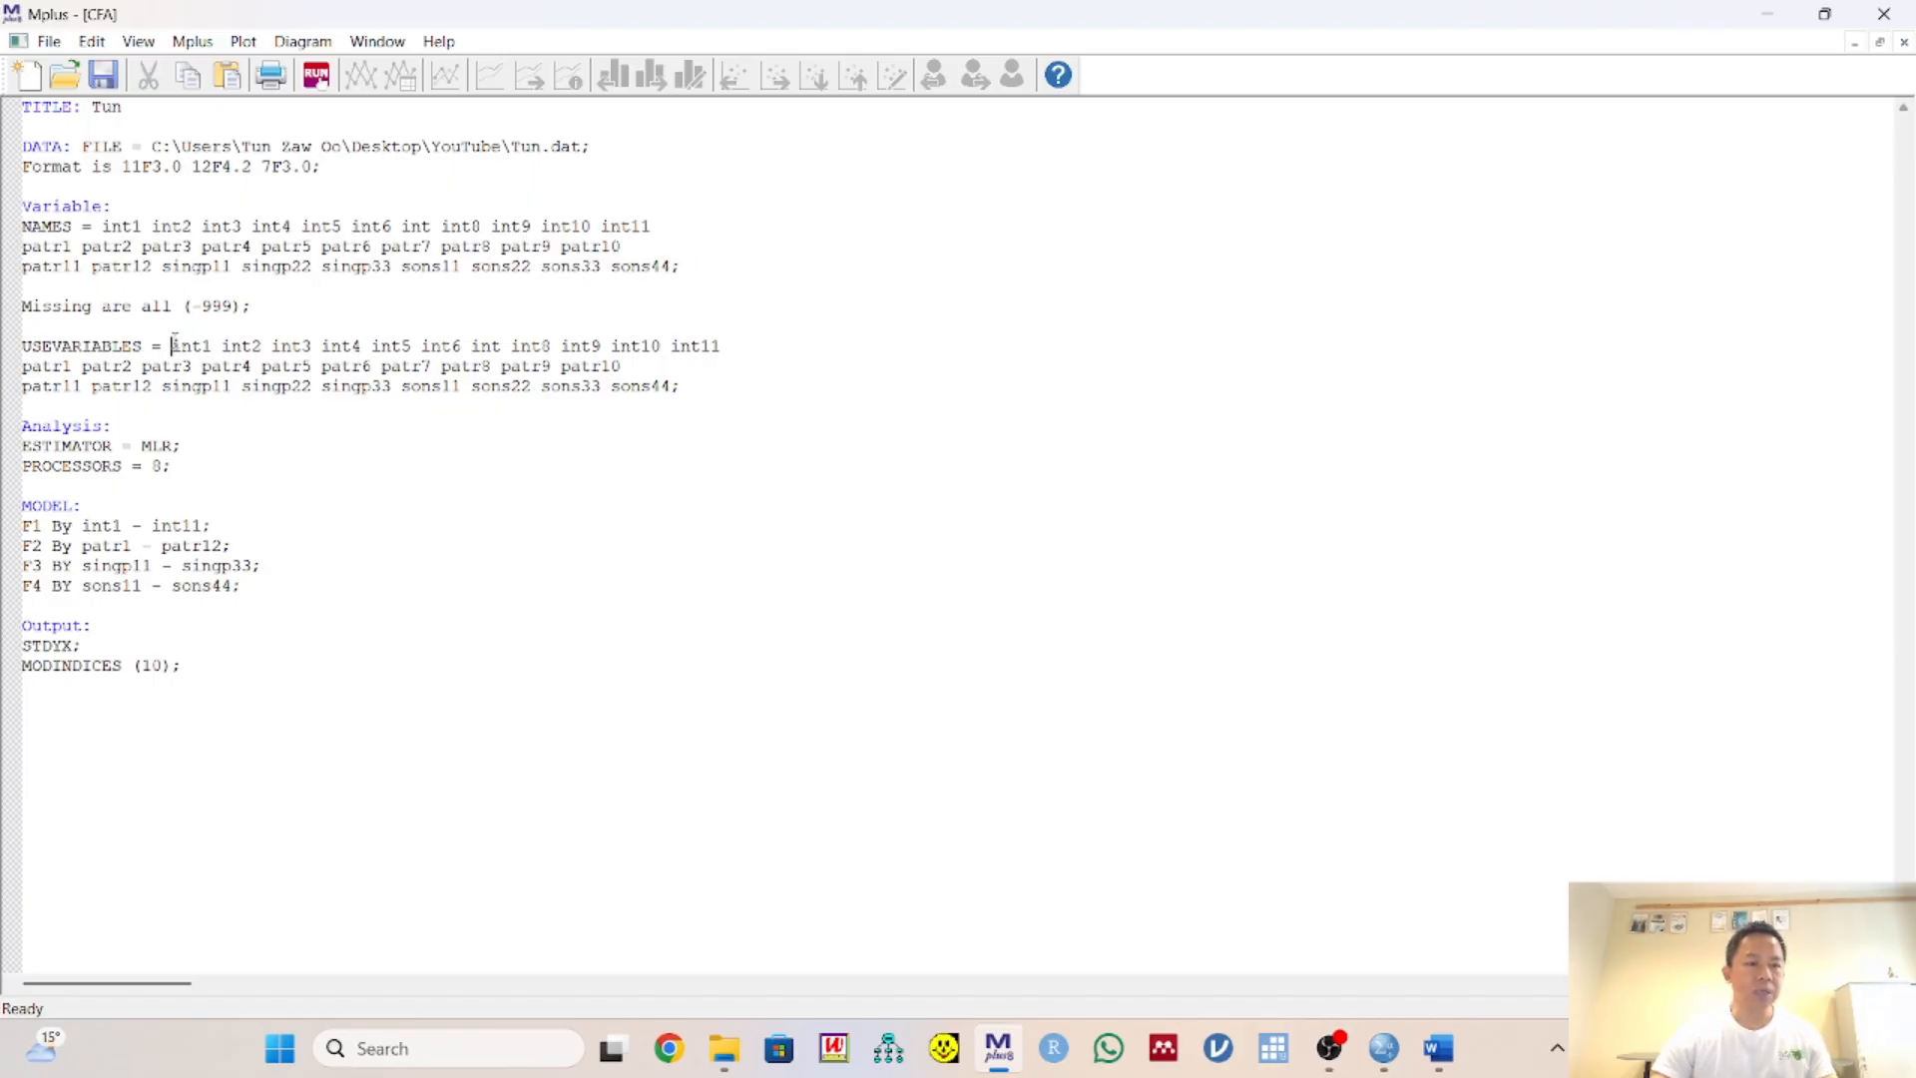
left_click(726, 400, "shift")
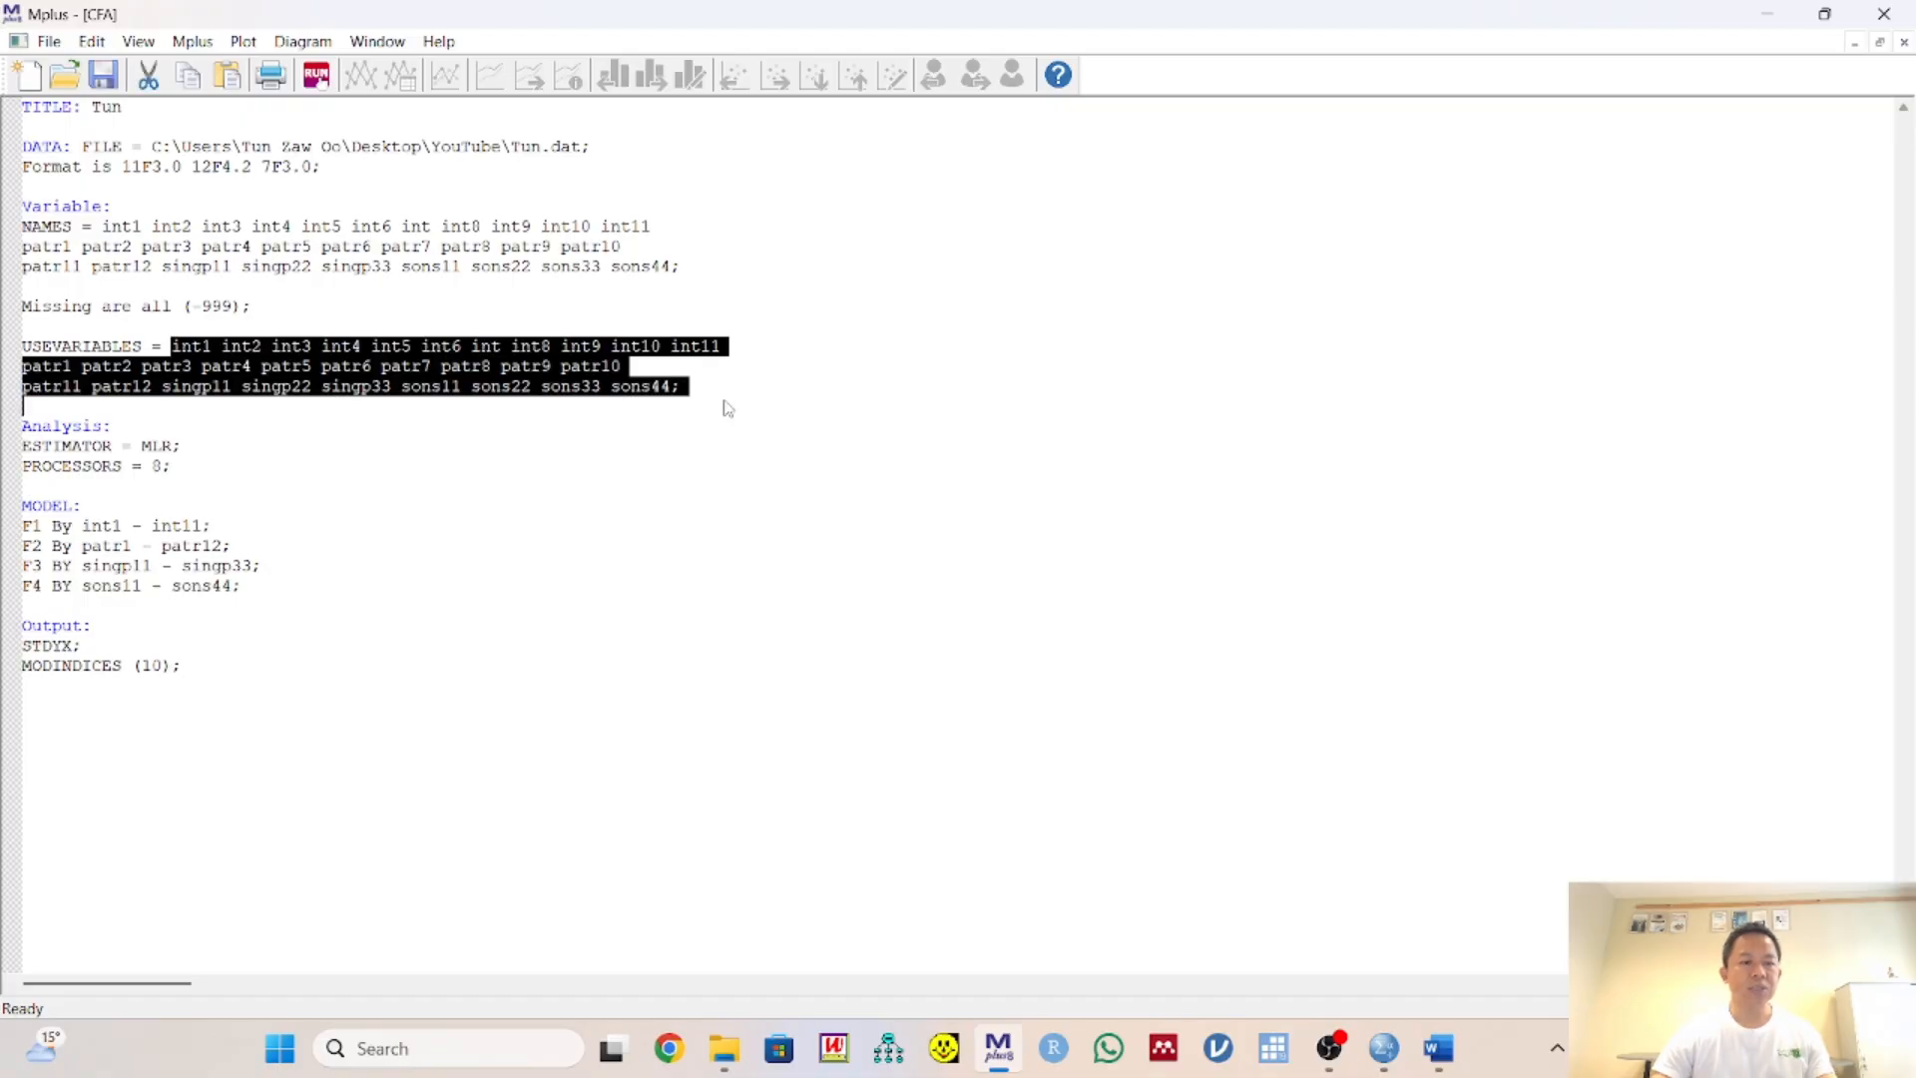
left_click(444, 263)
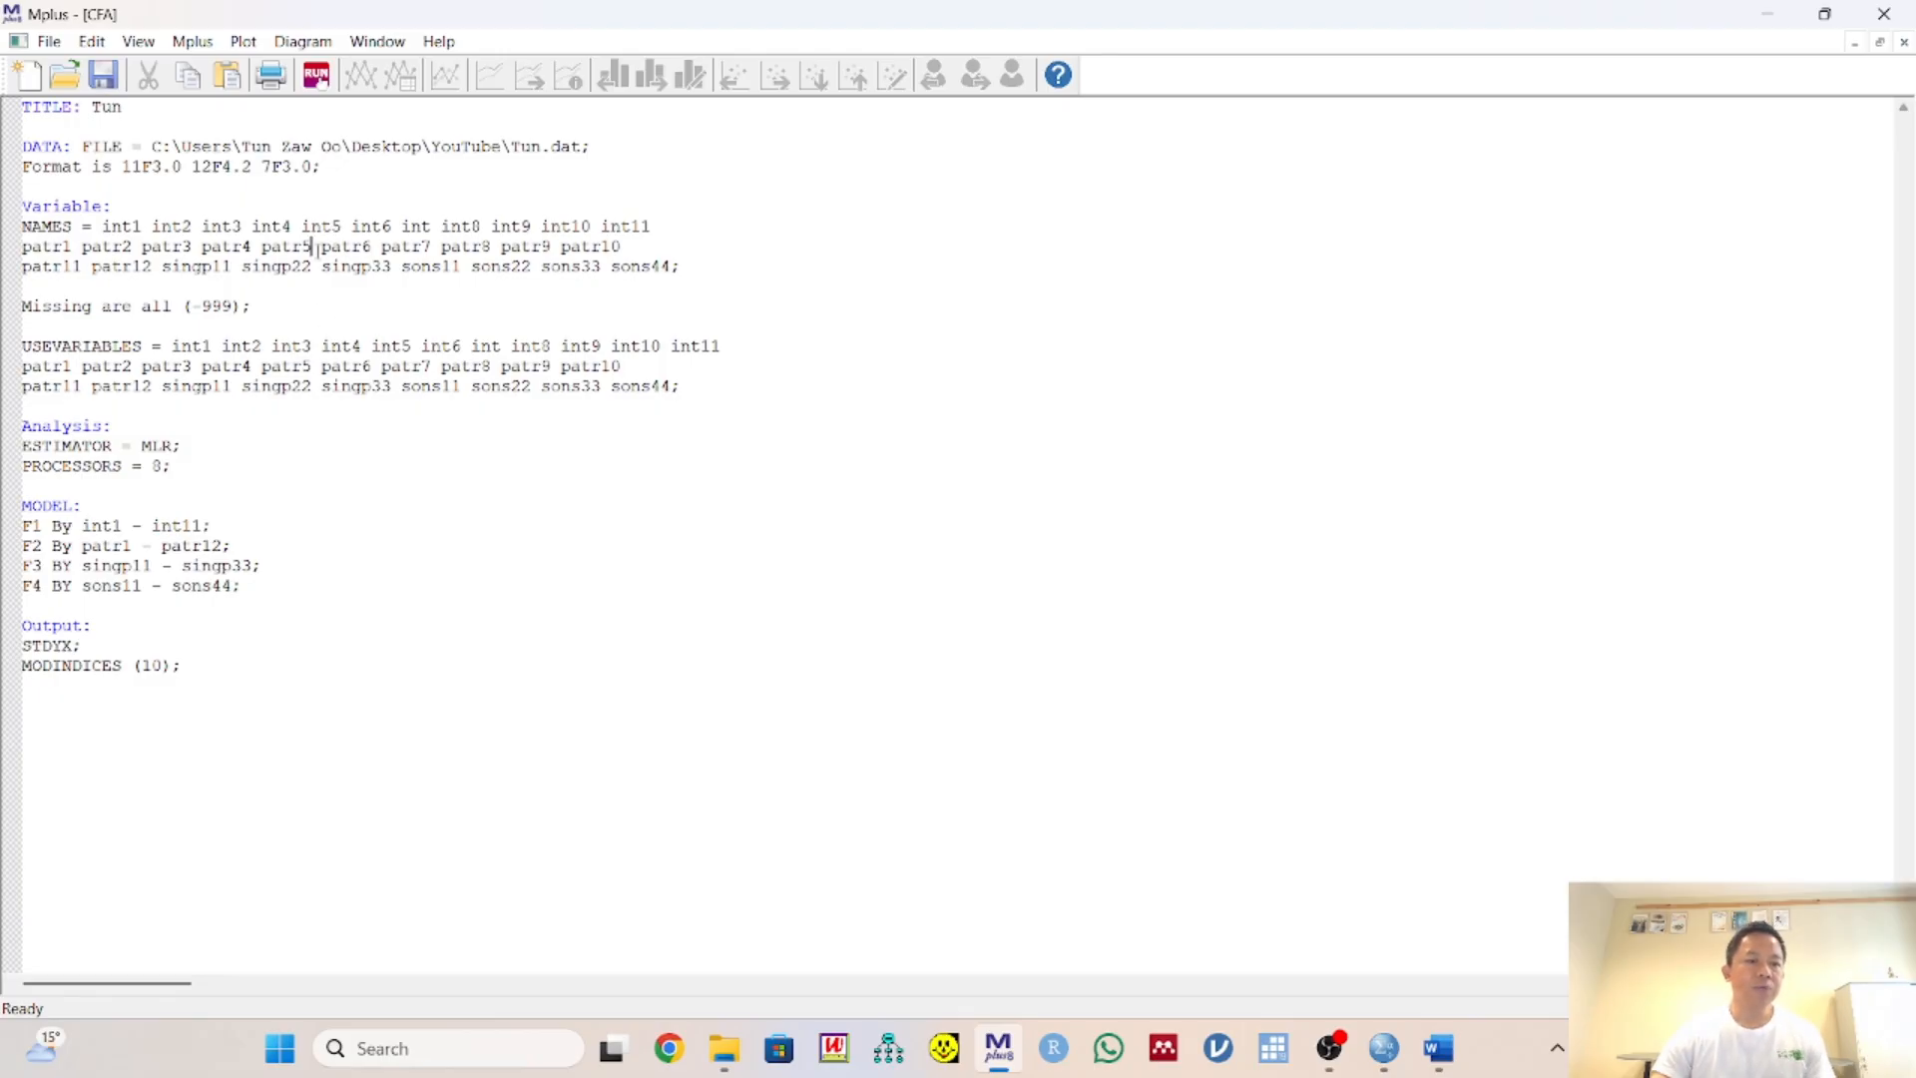
left_click(104, 225)
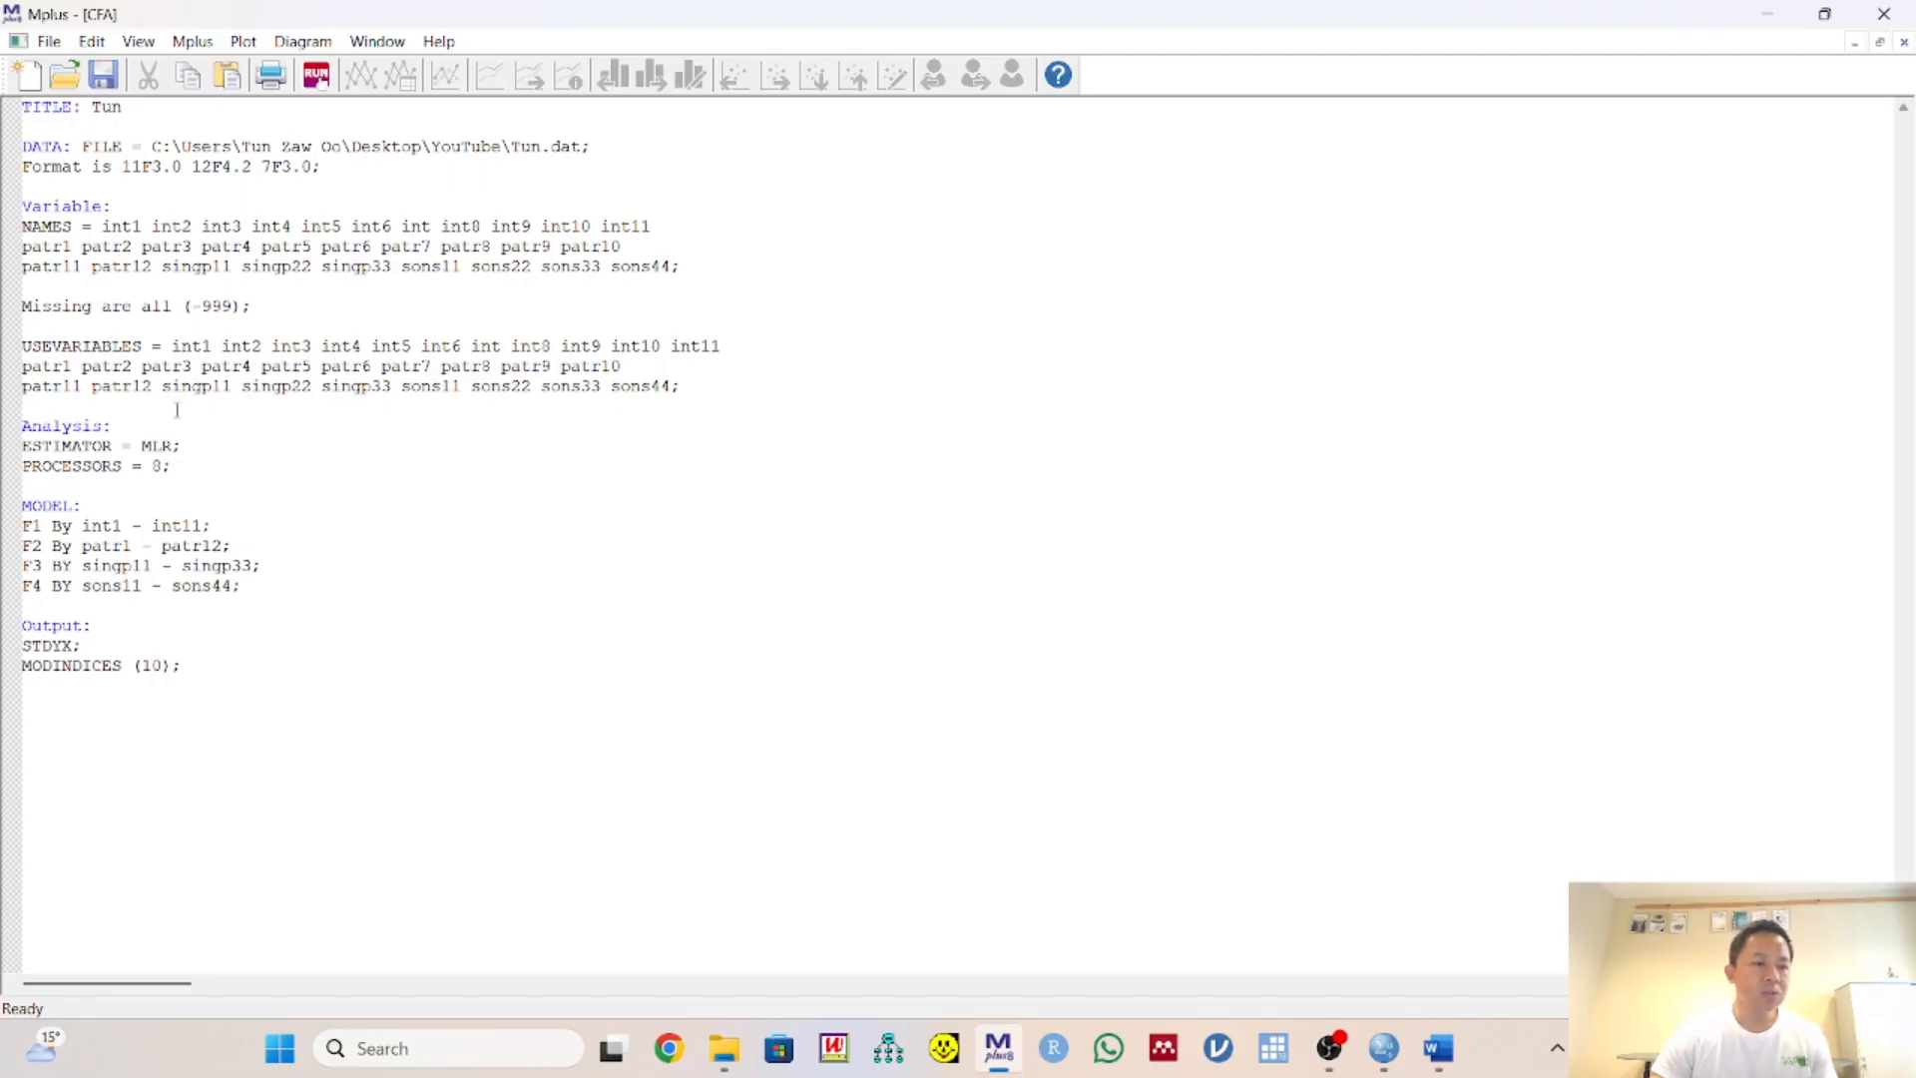
Highlight and review the ESTIMATOR = MLR statement in the Analysis section
left_click(180, 445)
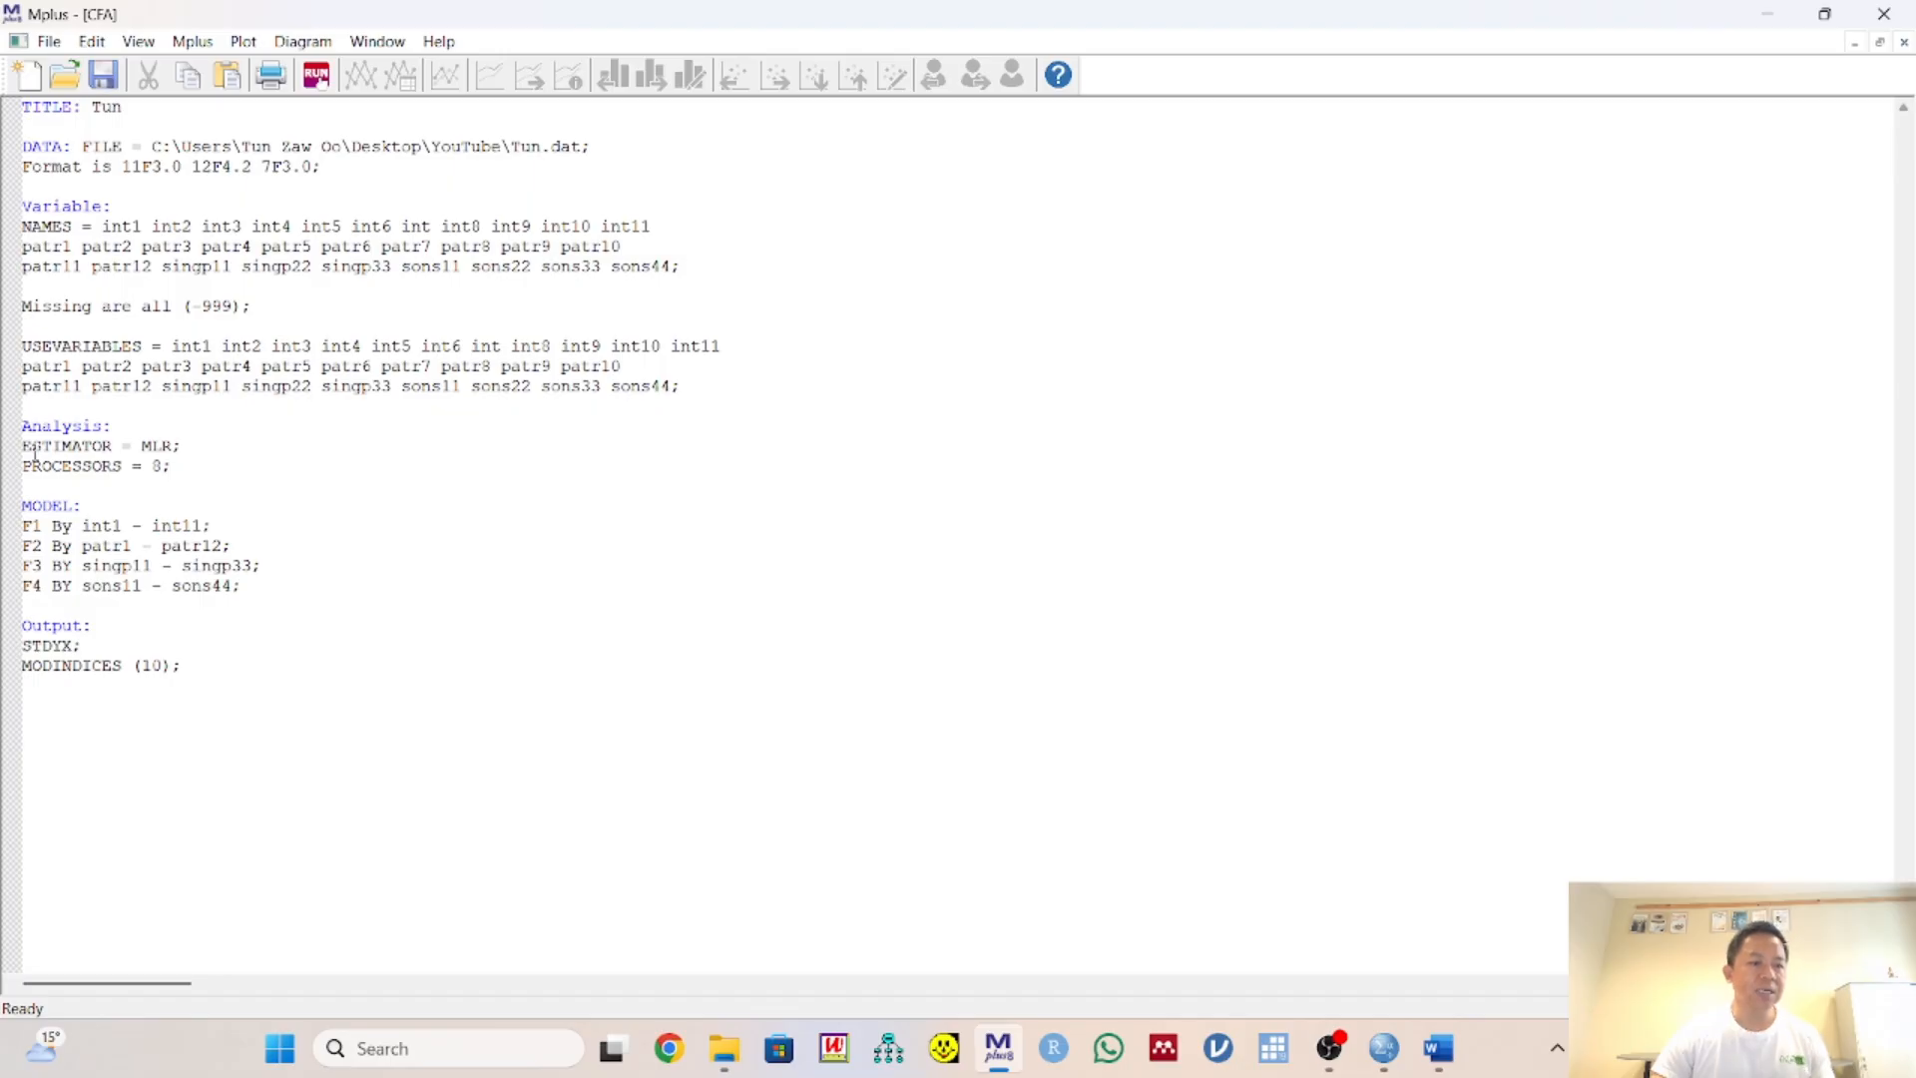
left_click(23, 447, "shift")
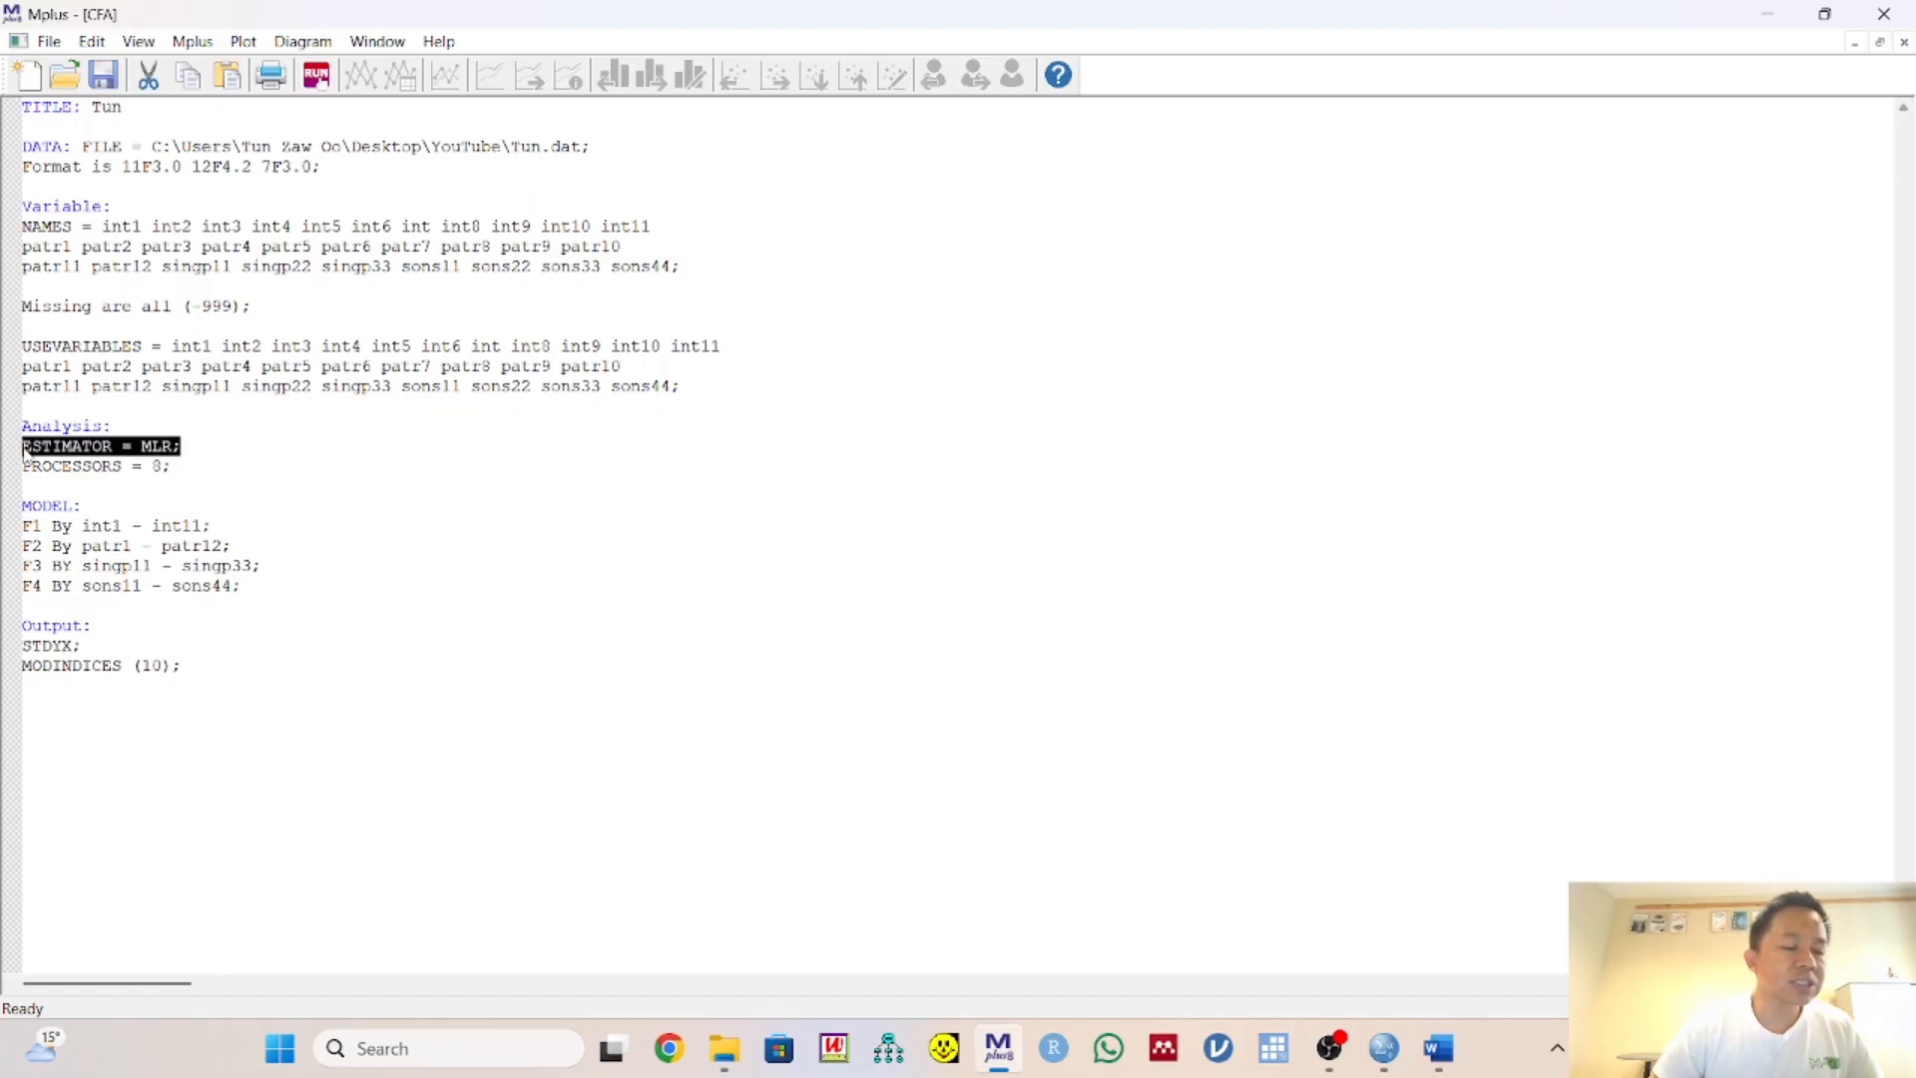
left_click(174, 446)
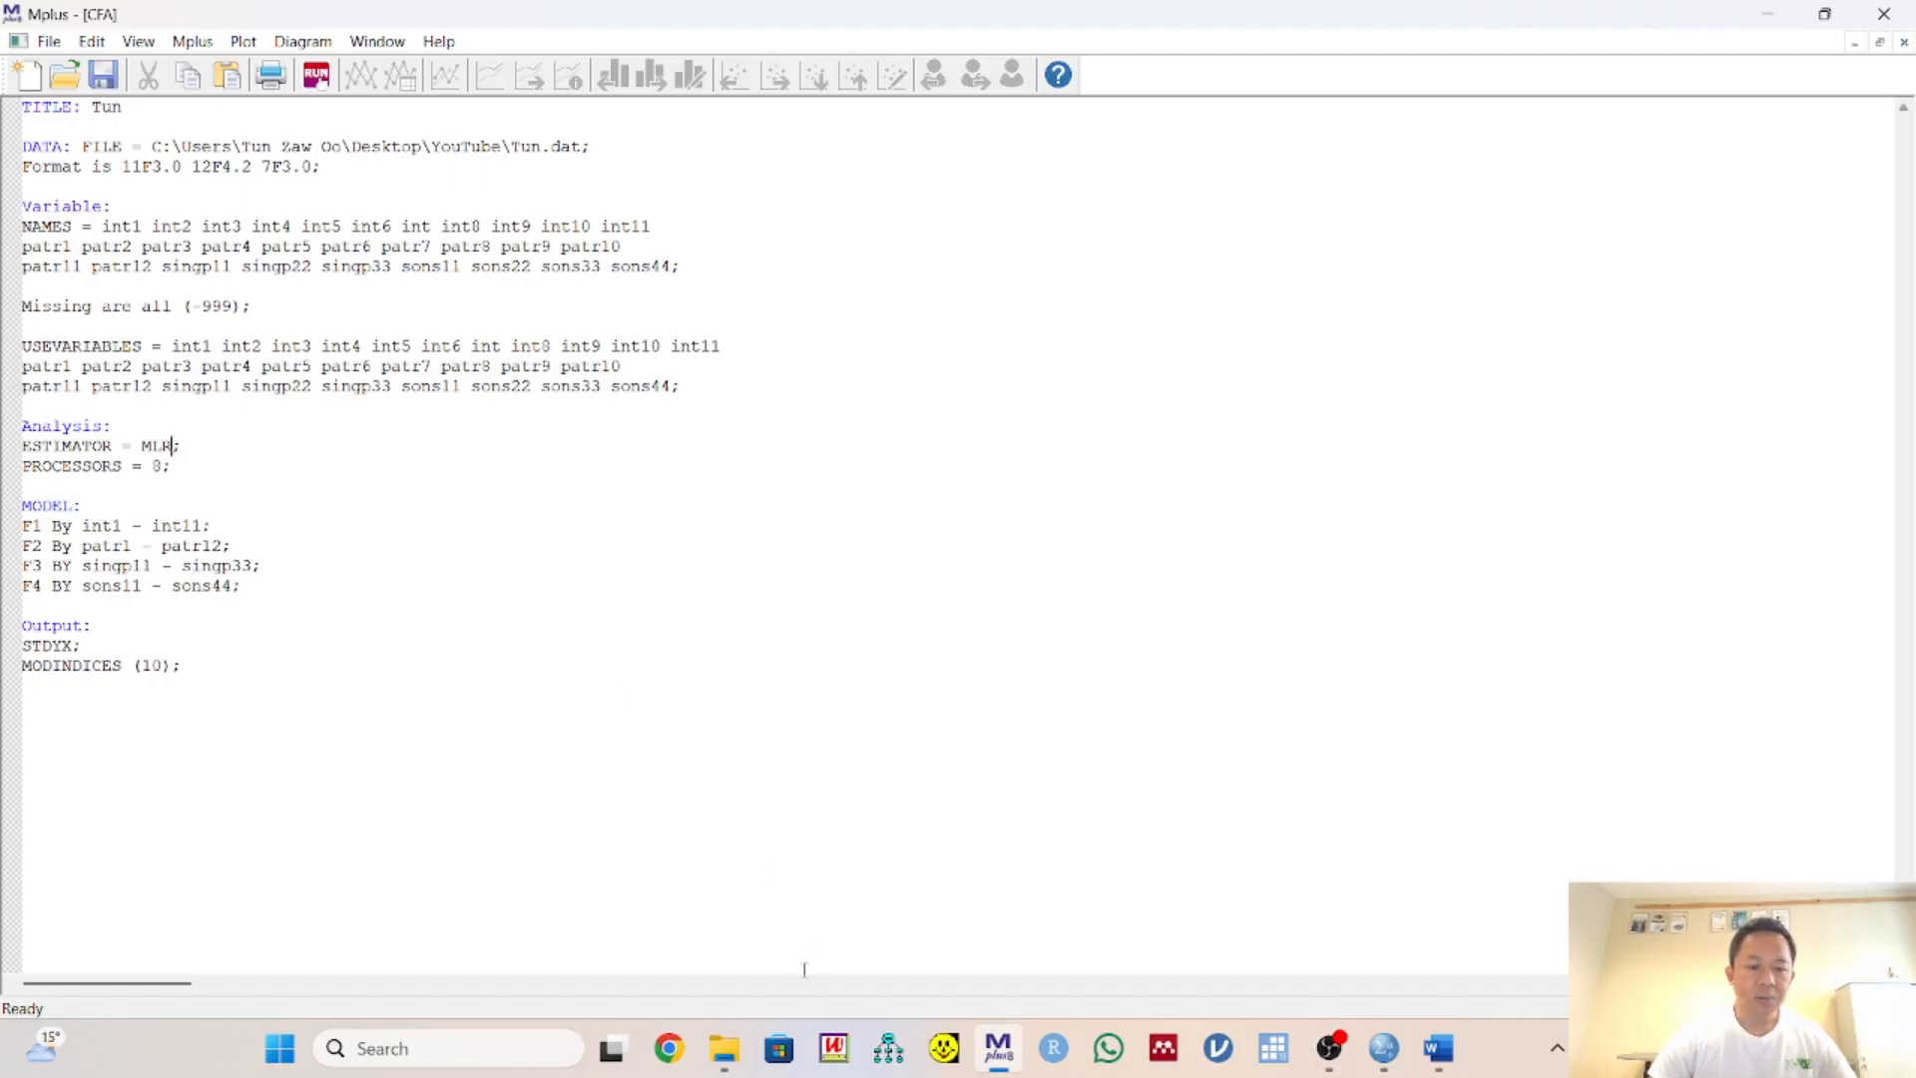
Switch to File Explorer, open the Word document Latent class analysis syntax from the Desktop folder, and go to its end
left_click(725, 1048)
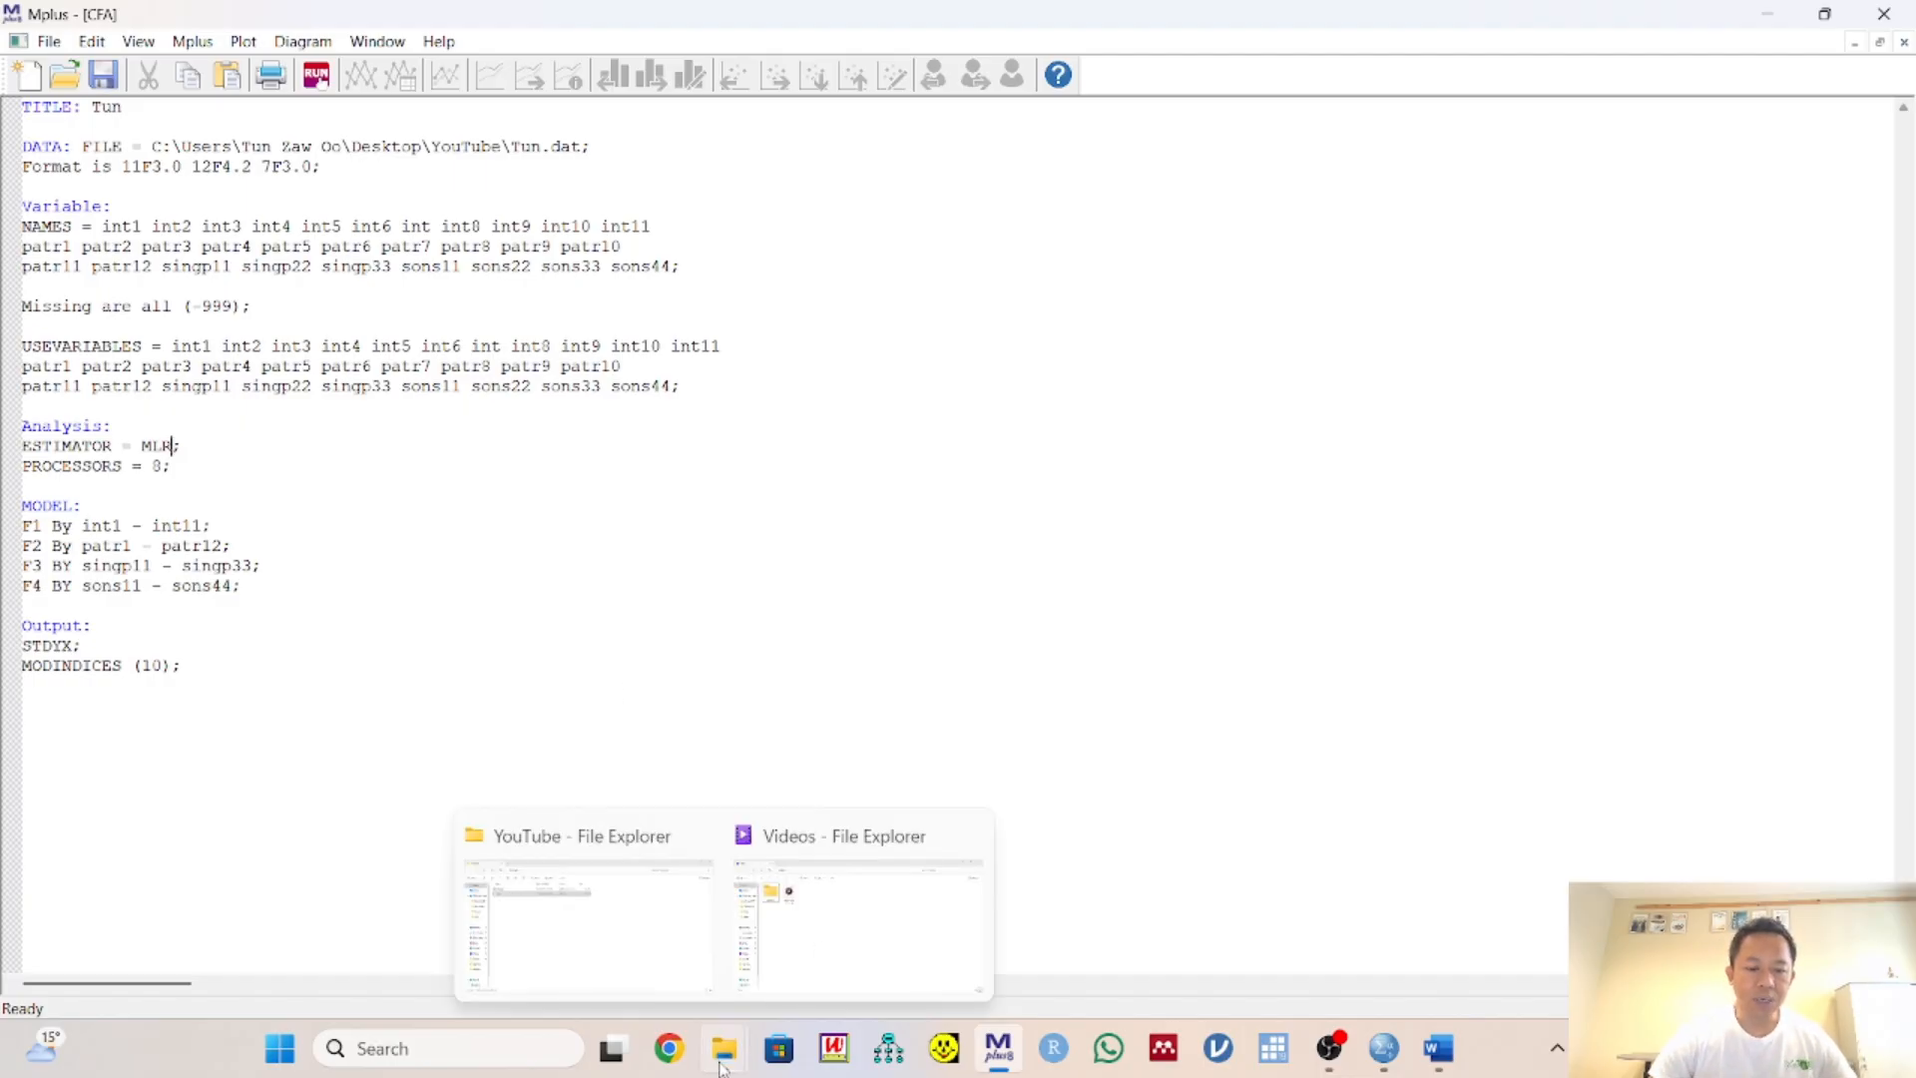
left_click(593, 940)
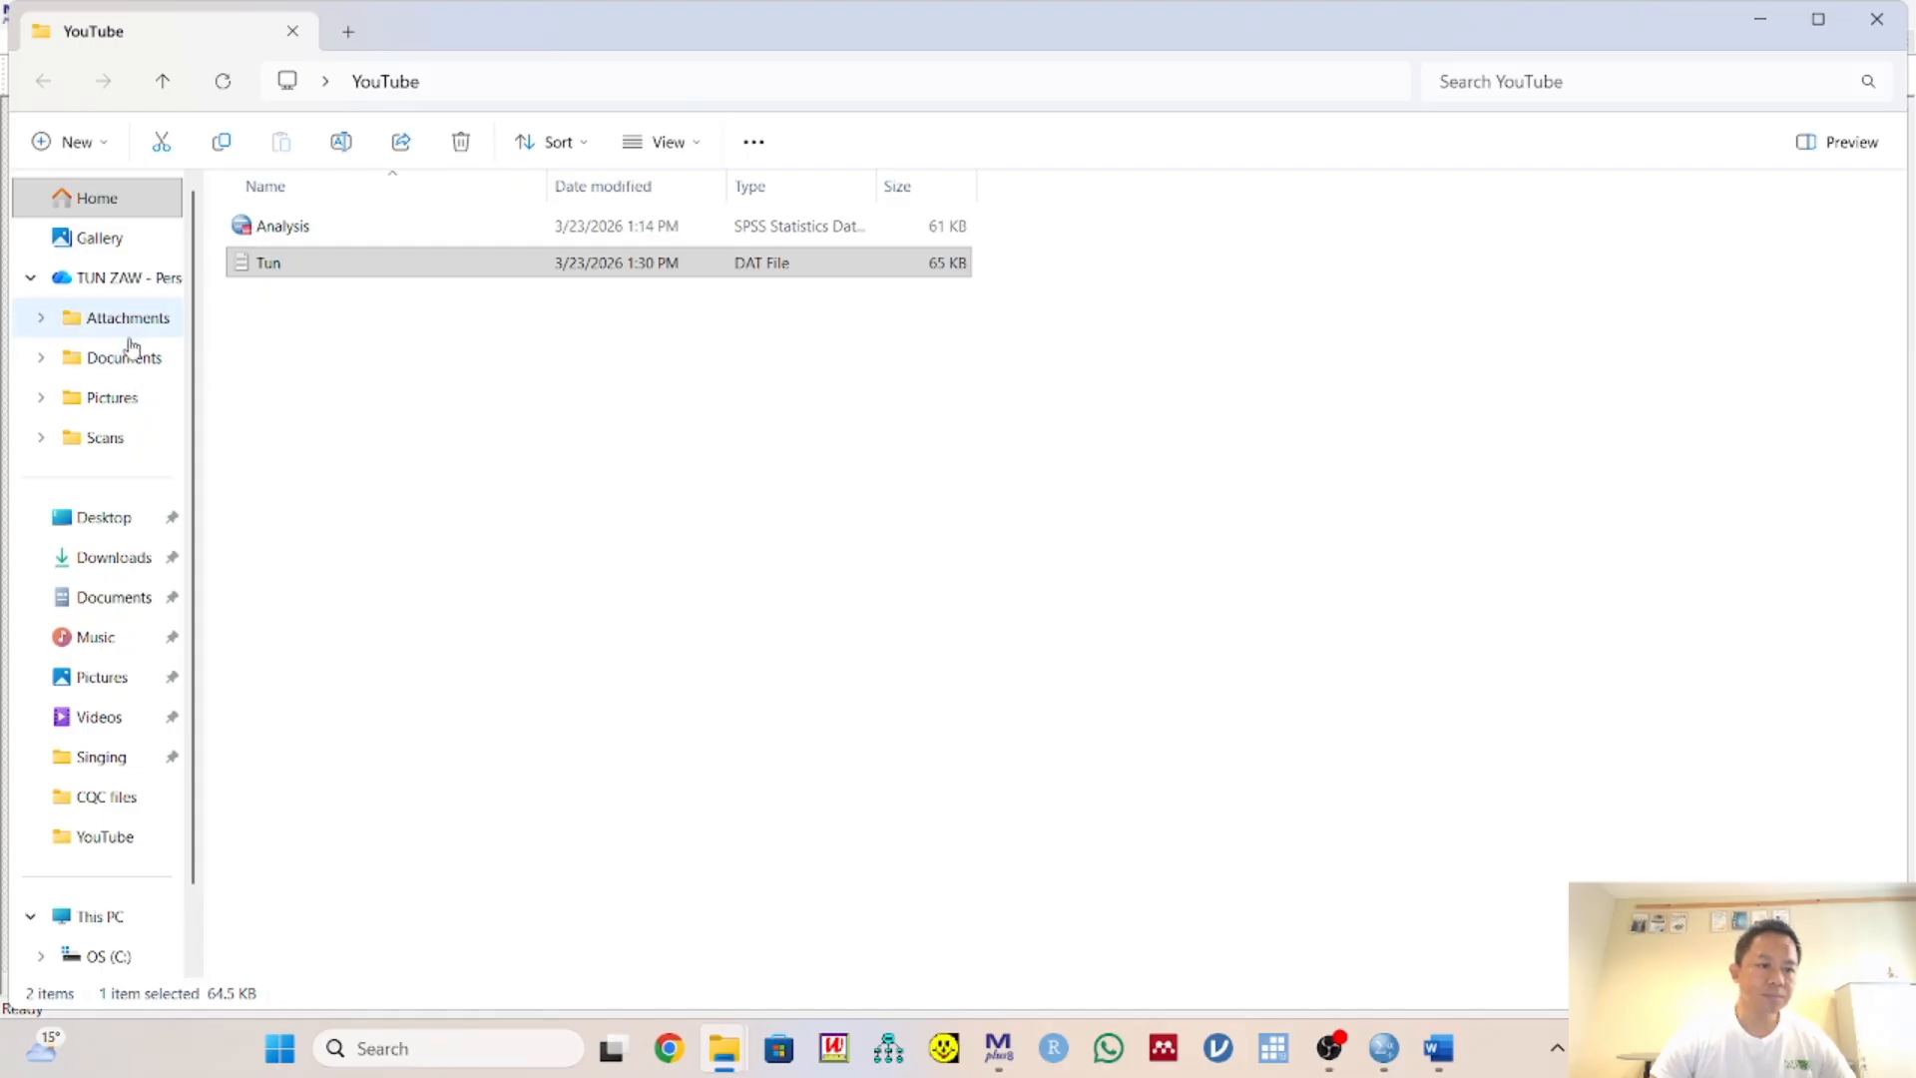
left_click(96, 517)
scroll(585, 486, "down", 2)
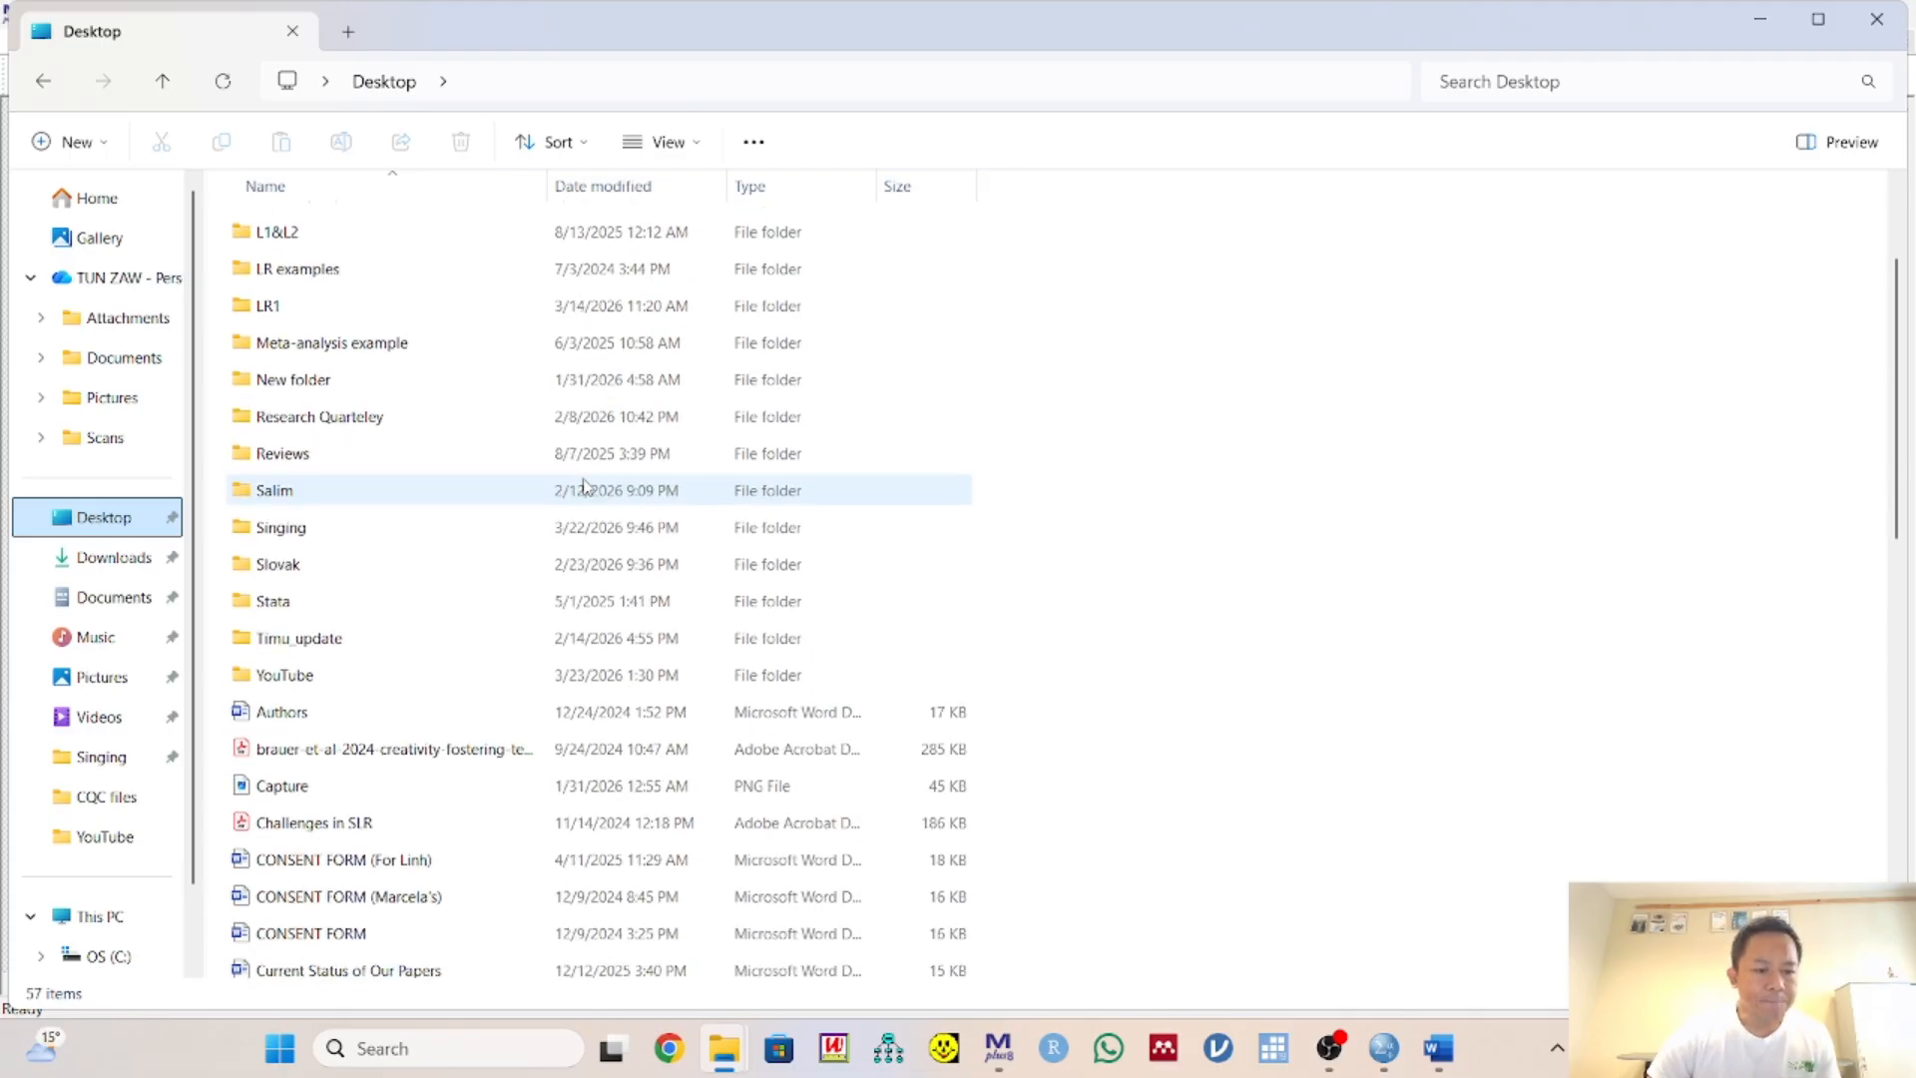
scroll(586, 486, "down", 3)
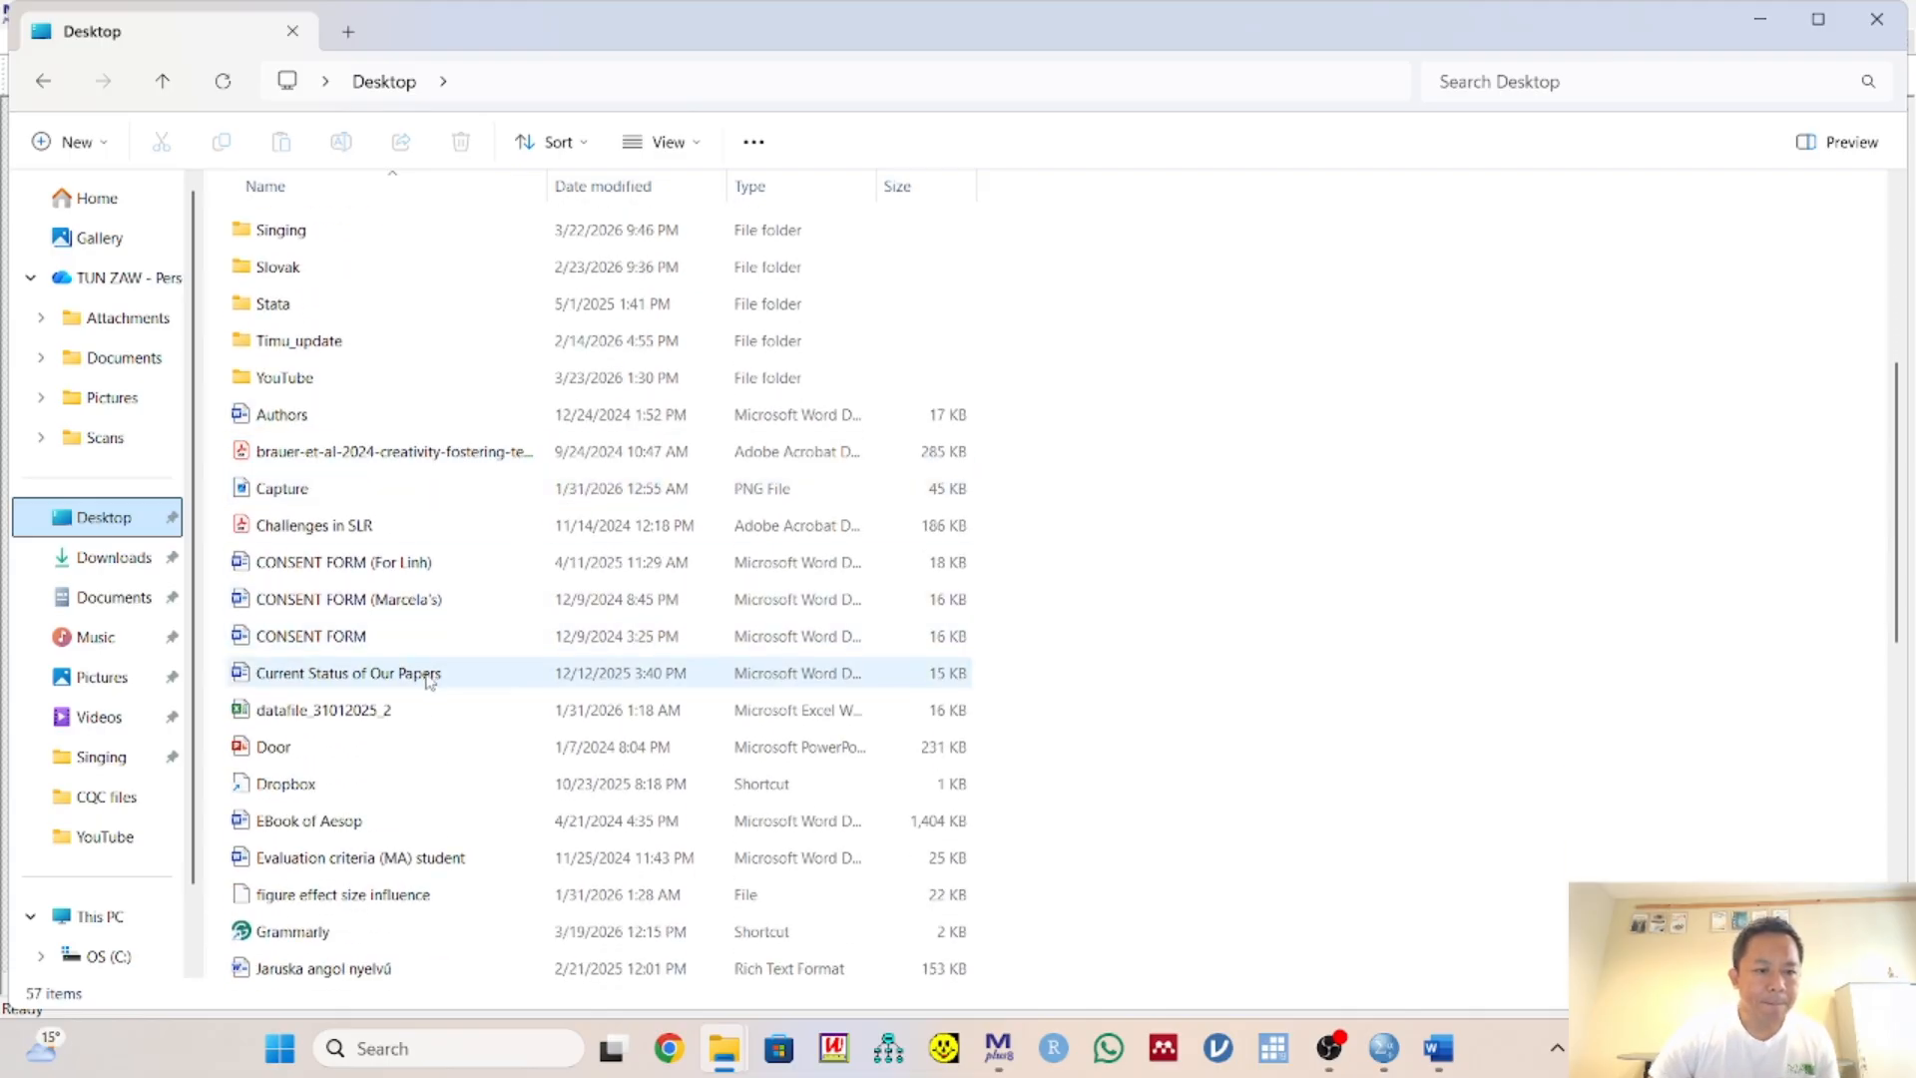
scroll(376, 717, "down", 2)
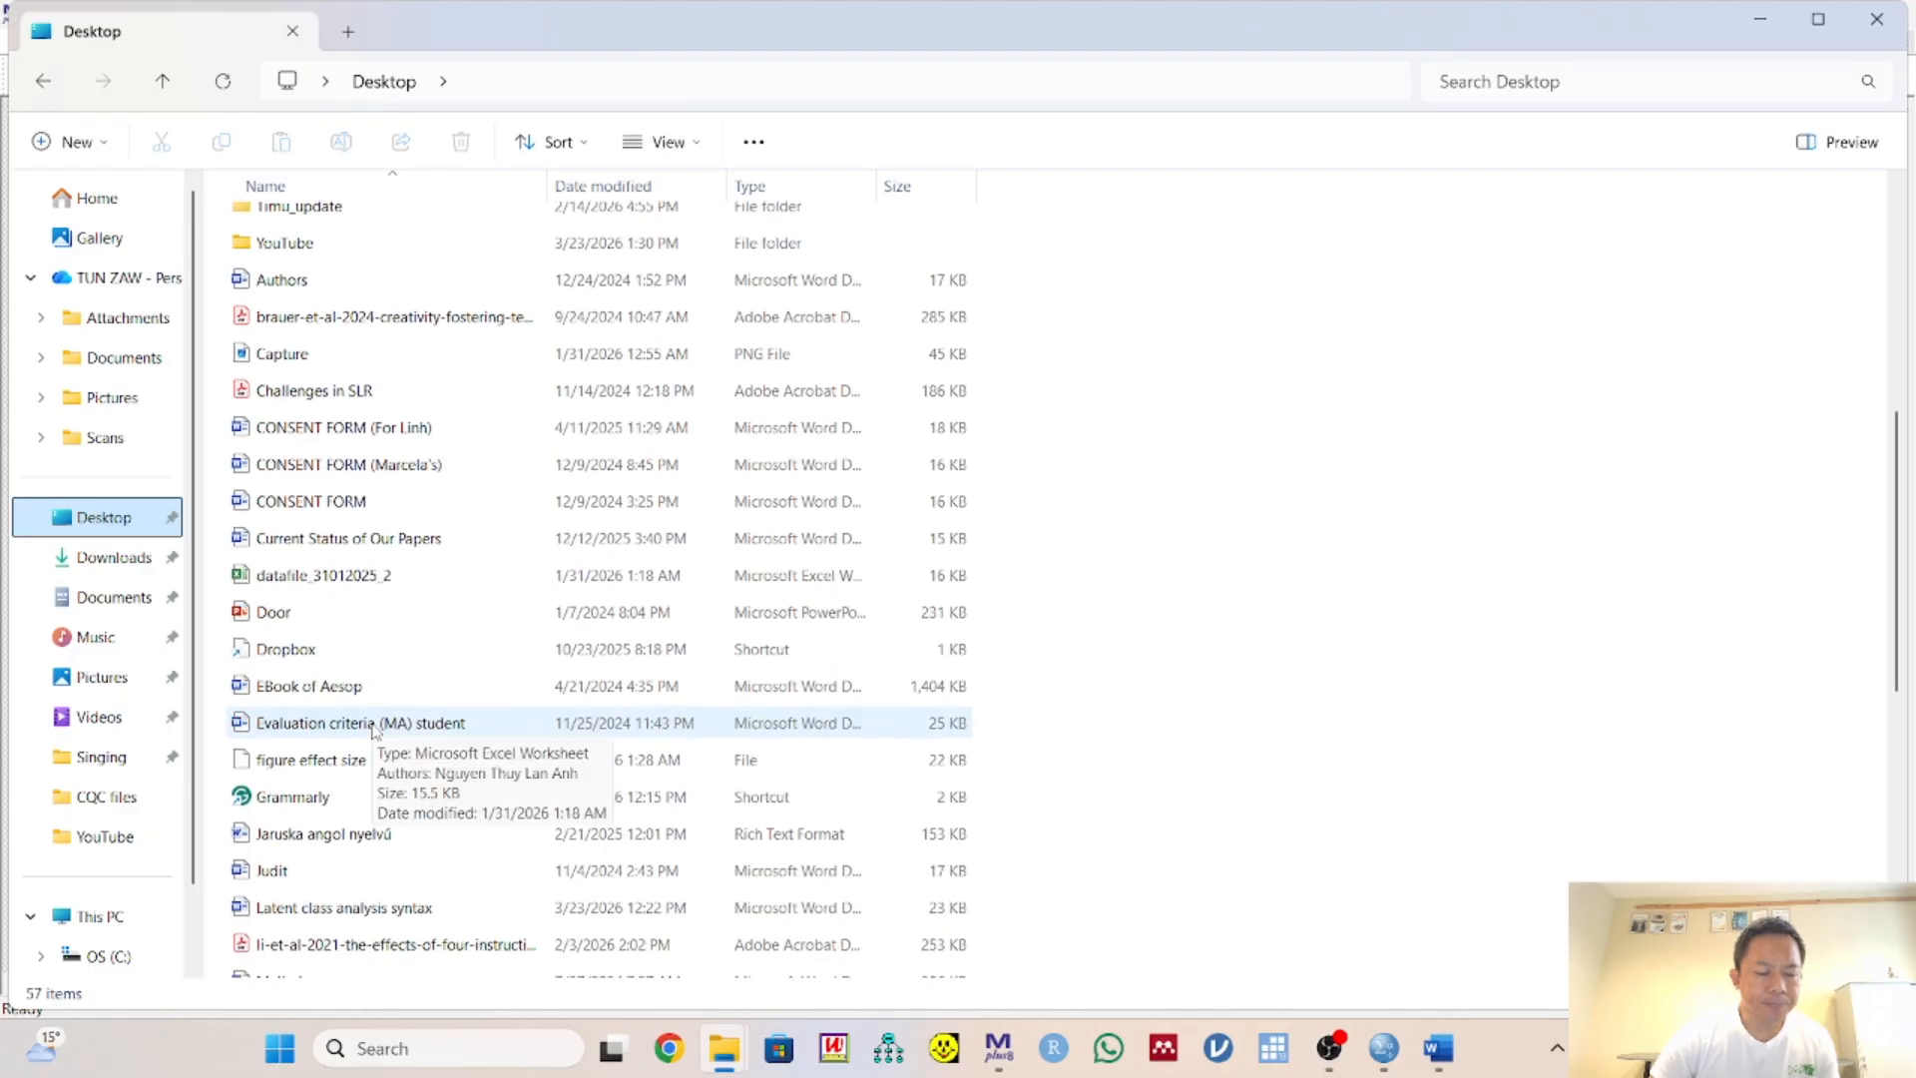
scroll(377, 834, "down", 1)
left_click(382, 791)
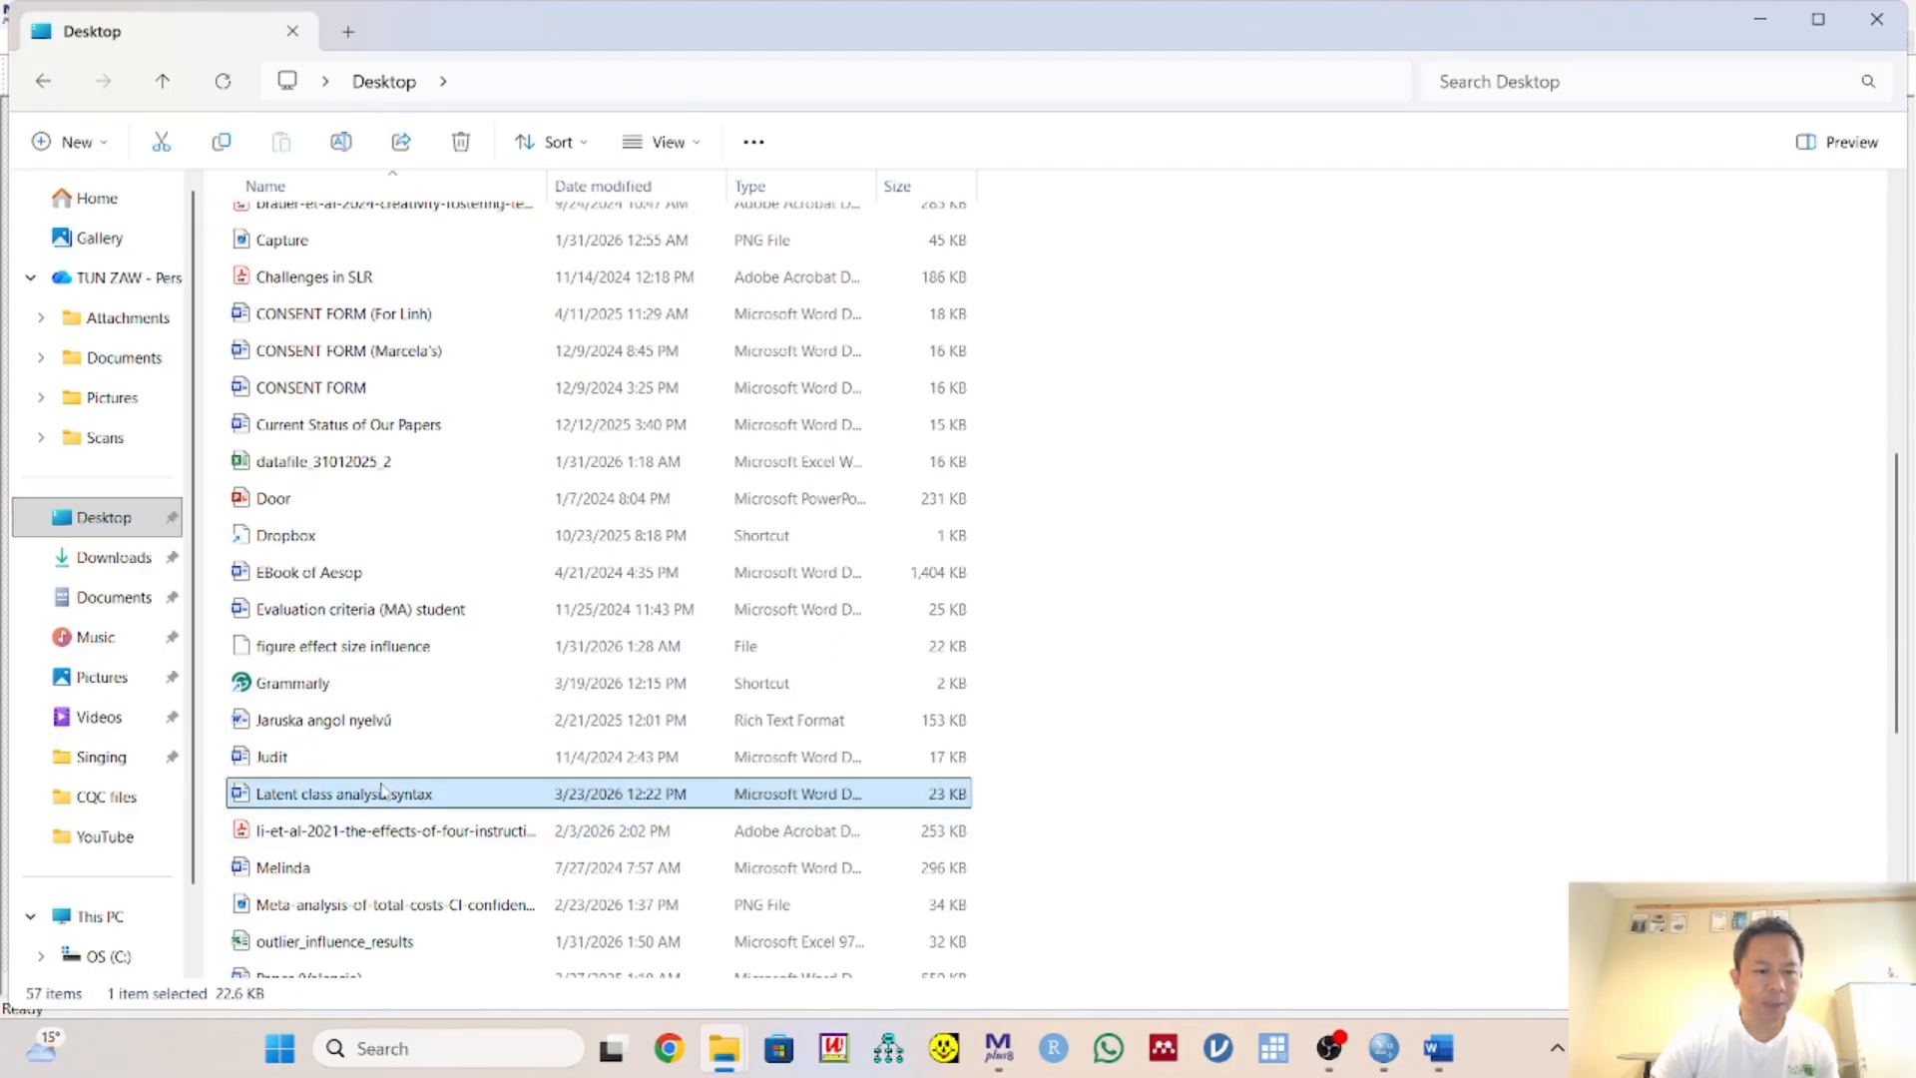
double_click(382, 792)
key("ctrl+End")
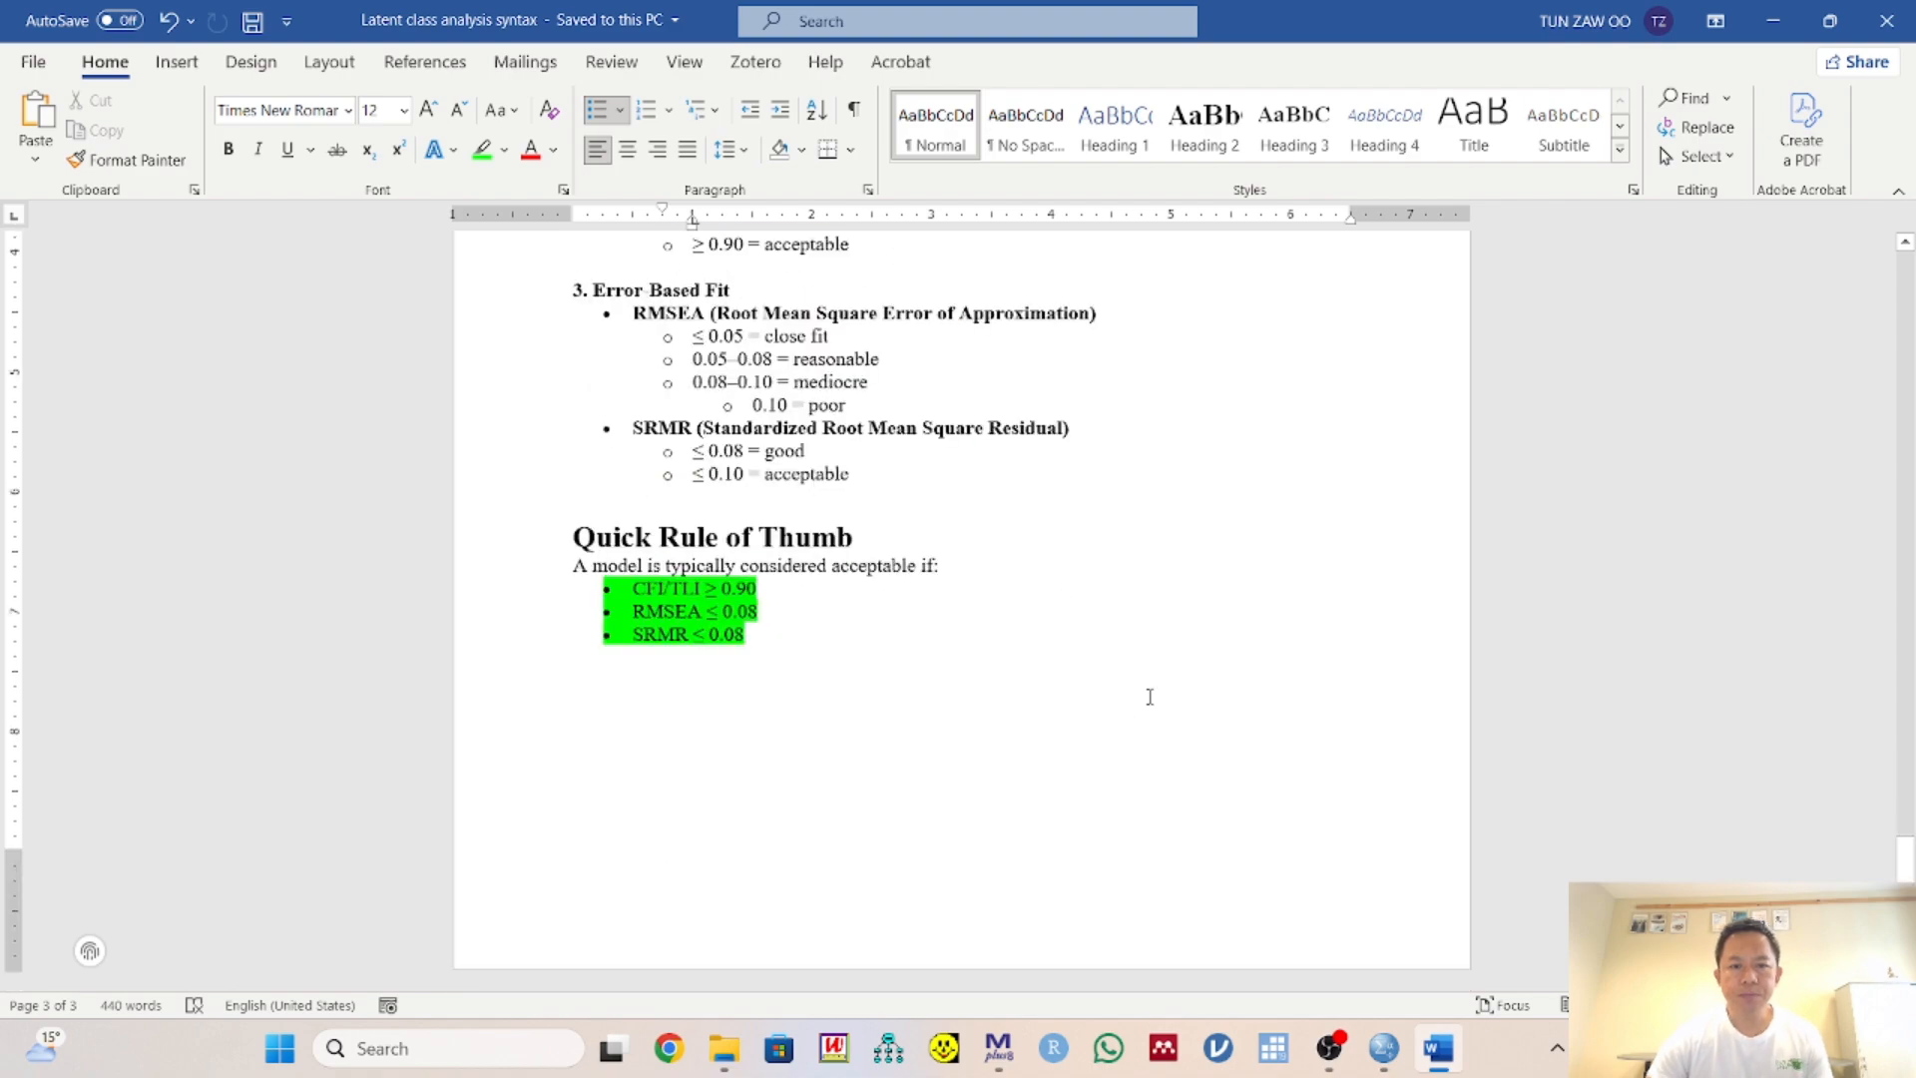
Find the MPlus Analysis section and highlight the quick rules of thumb for choosing the ML, MLR, WLSMV or BAYES estimator
scroll(1150, 697, "up", 7)
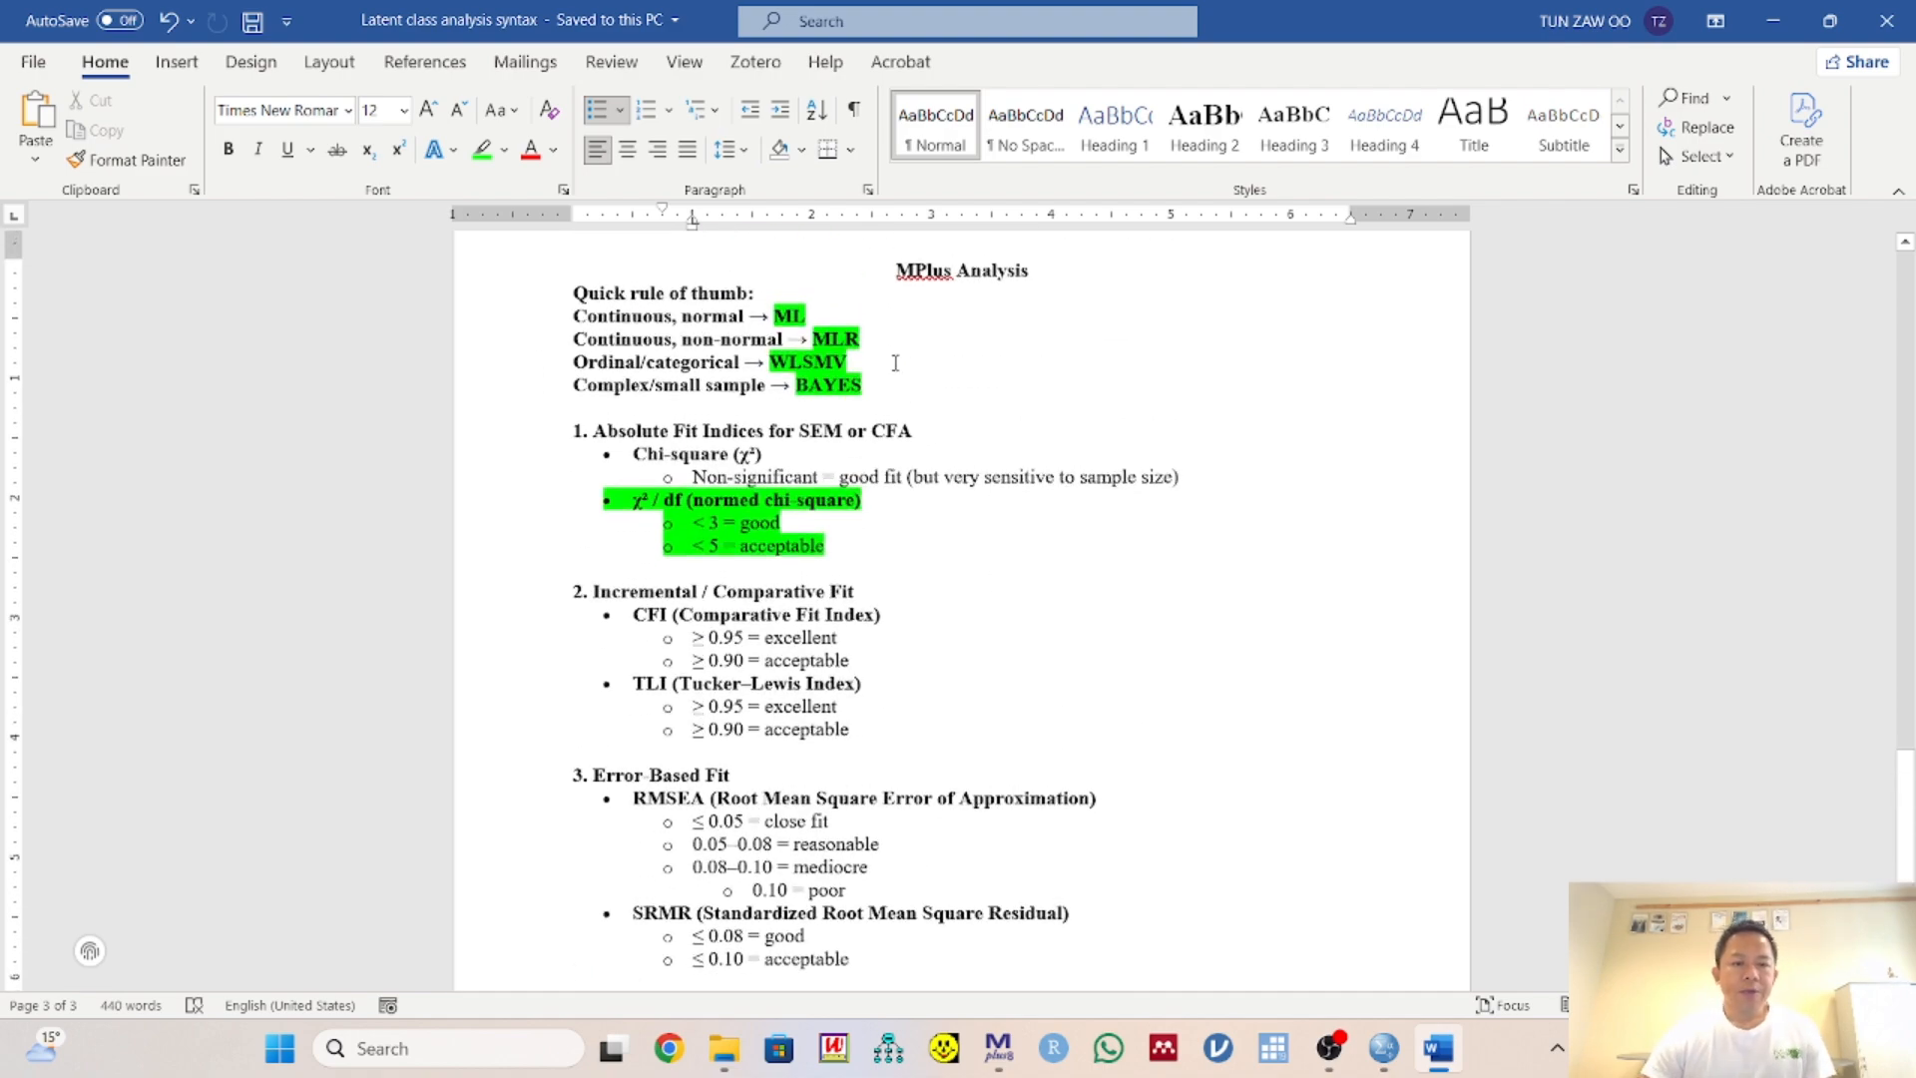
scroll(893, 356, "up", 1)
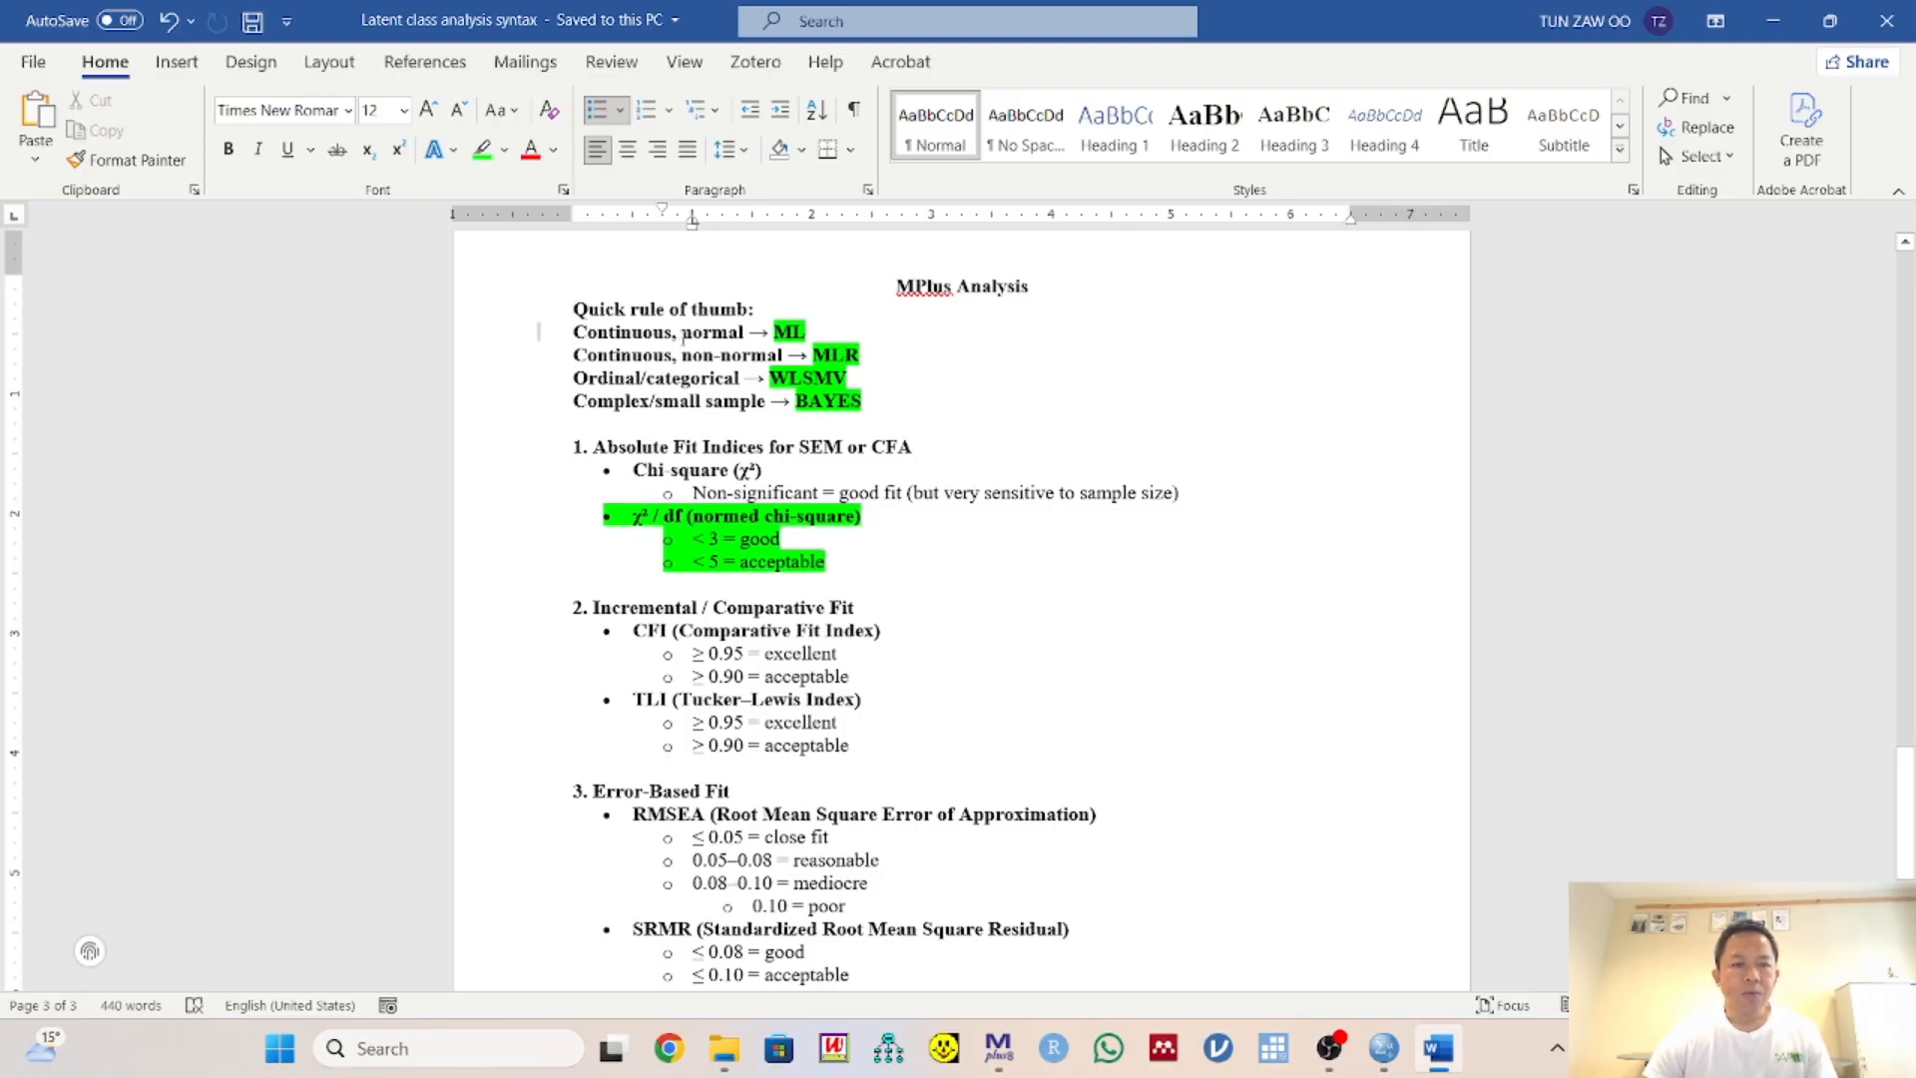
left_click_drag(575, 333, 873, 403)
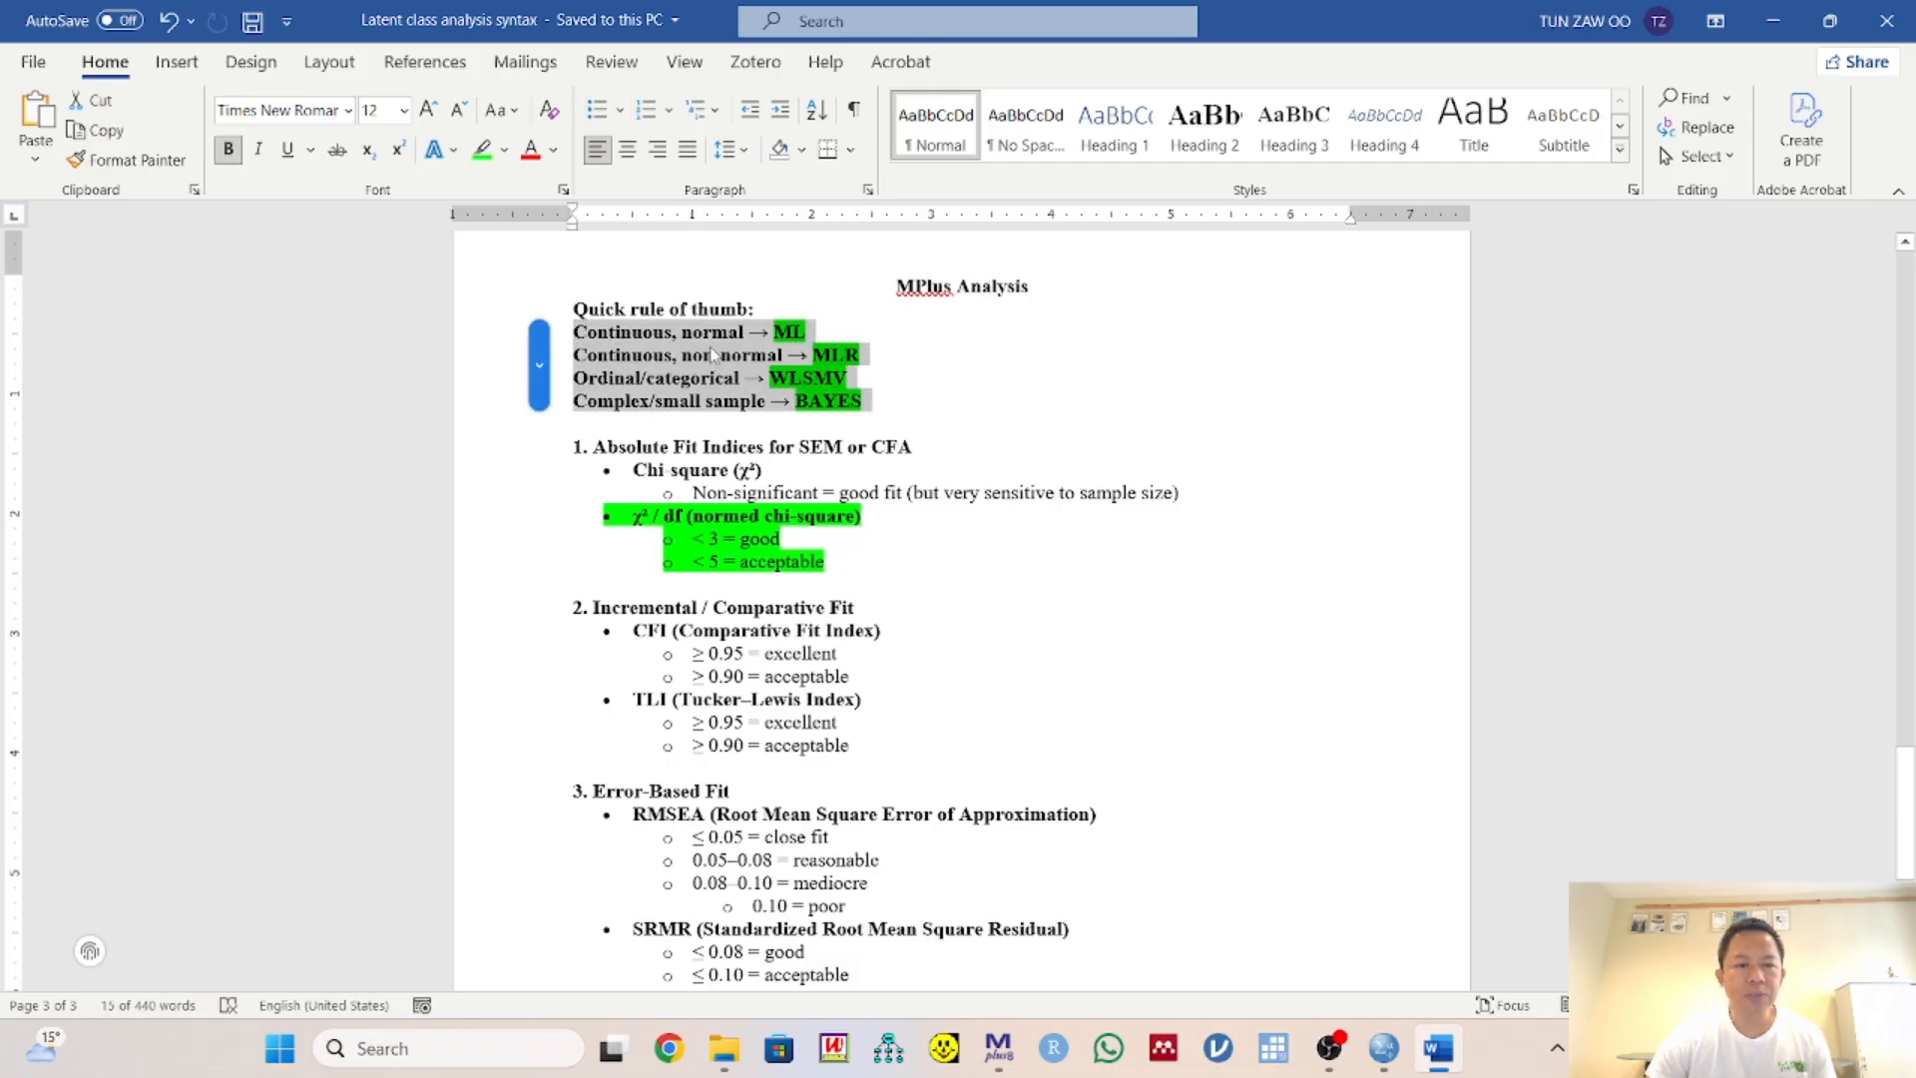
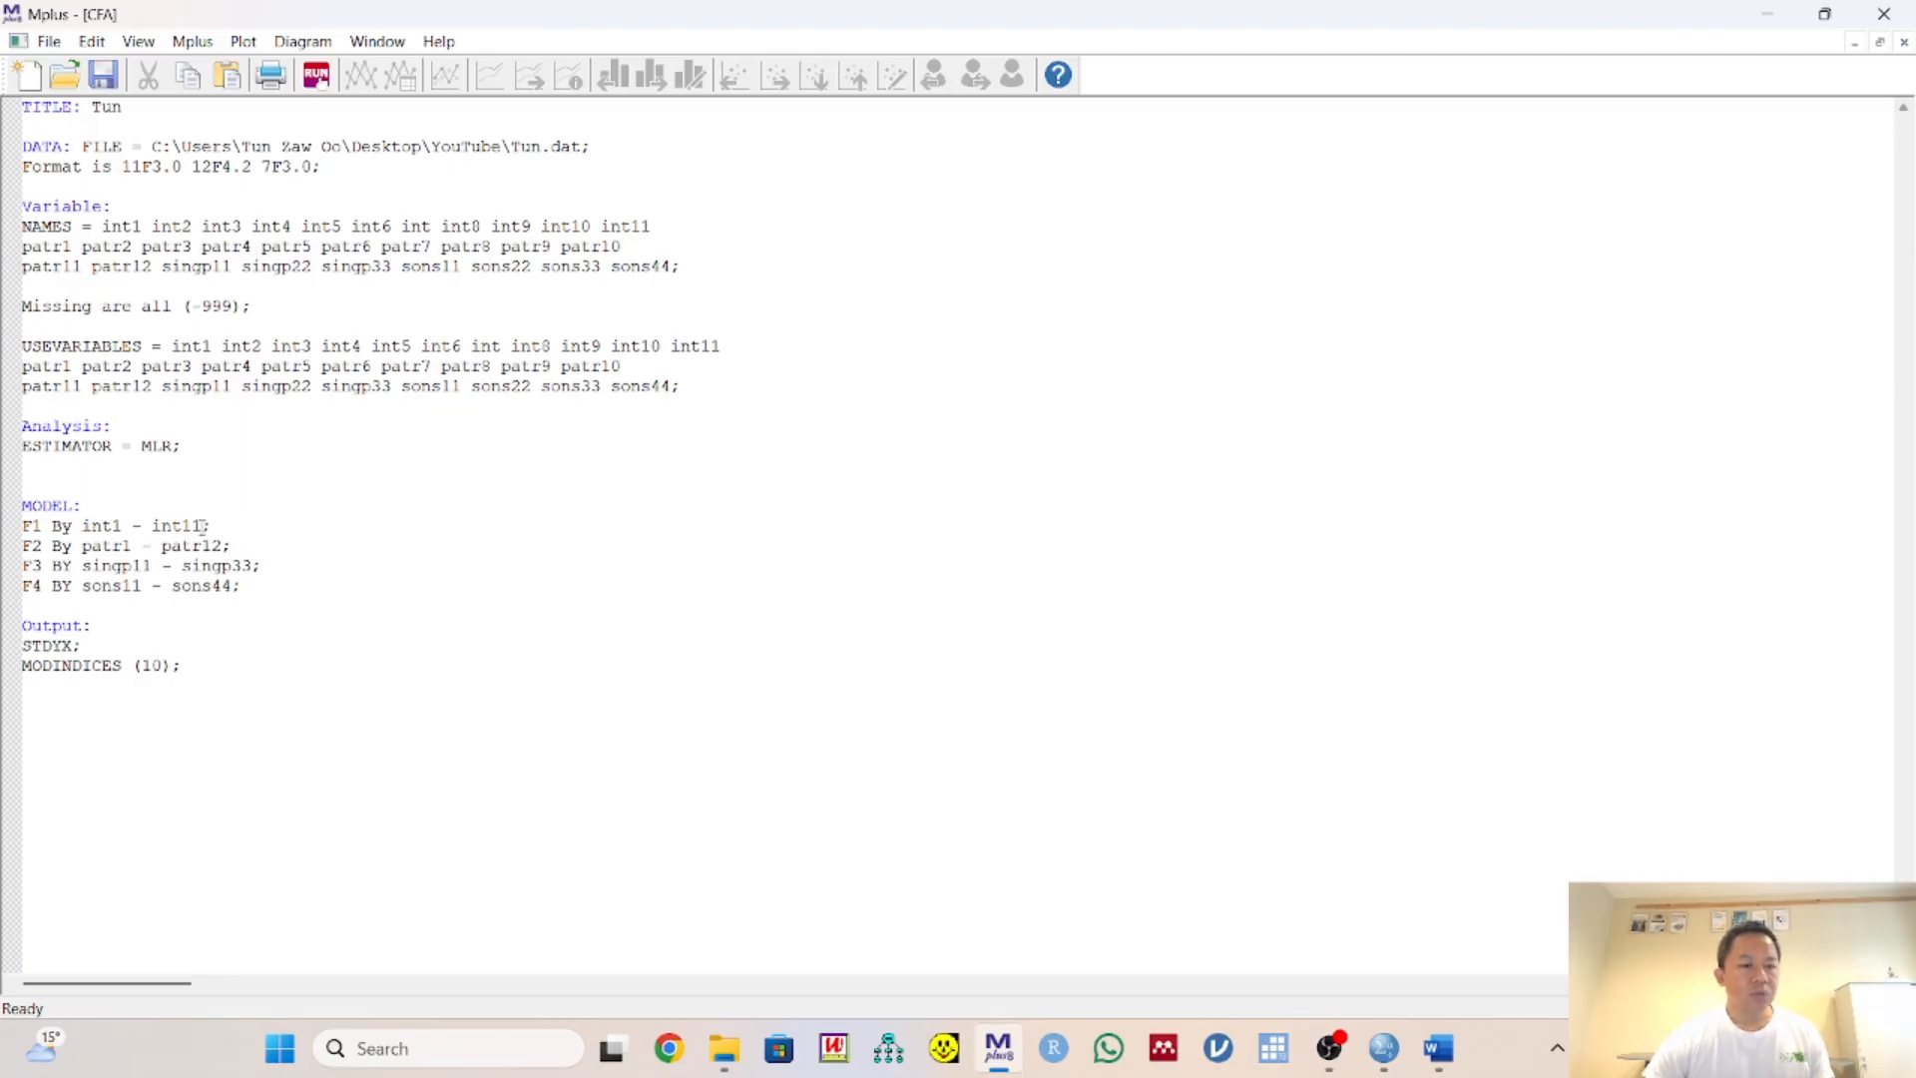
Rewrite the F1 statement in the MODEL section so that F1 is measured by int1 - int11
left_click(204, 534, "shift")
key("BackSpace")
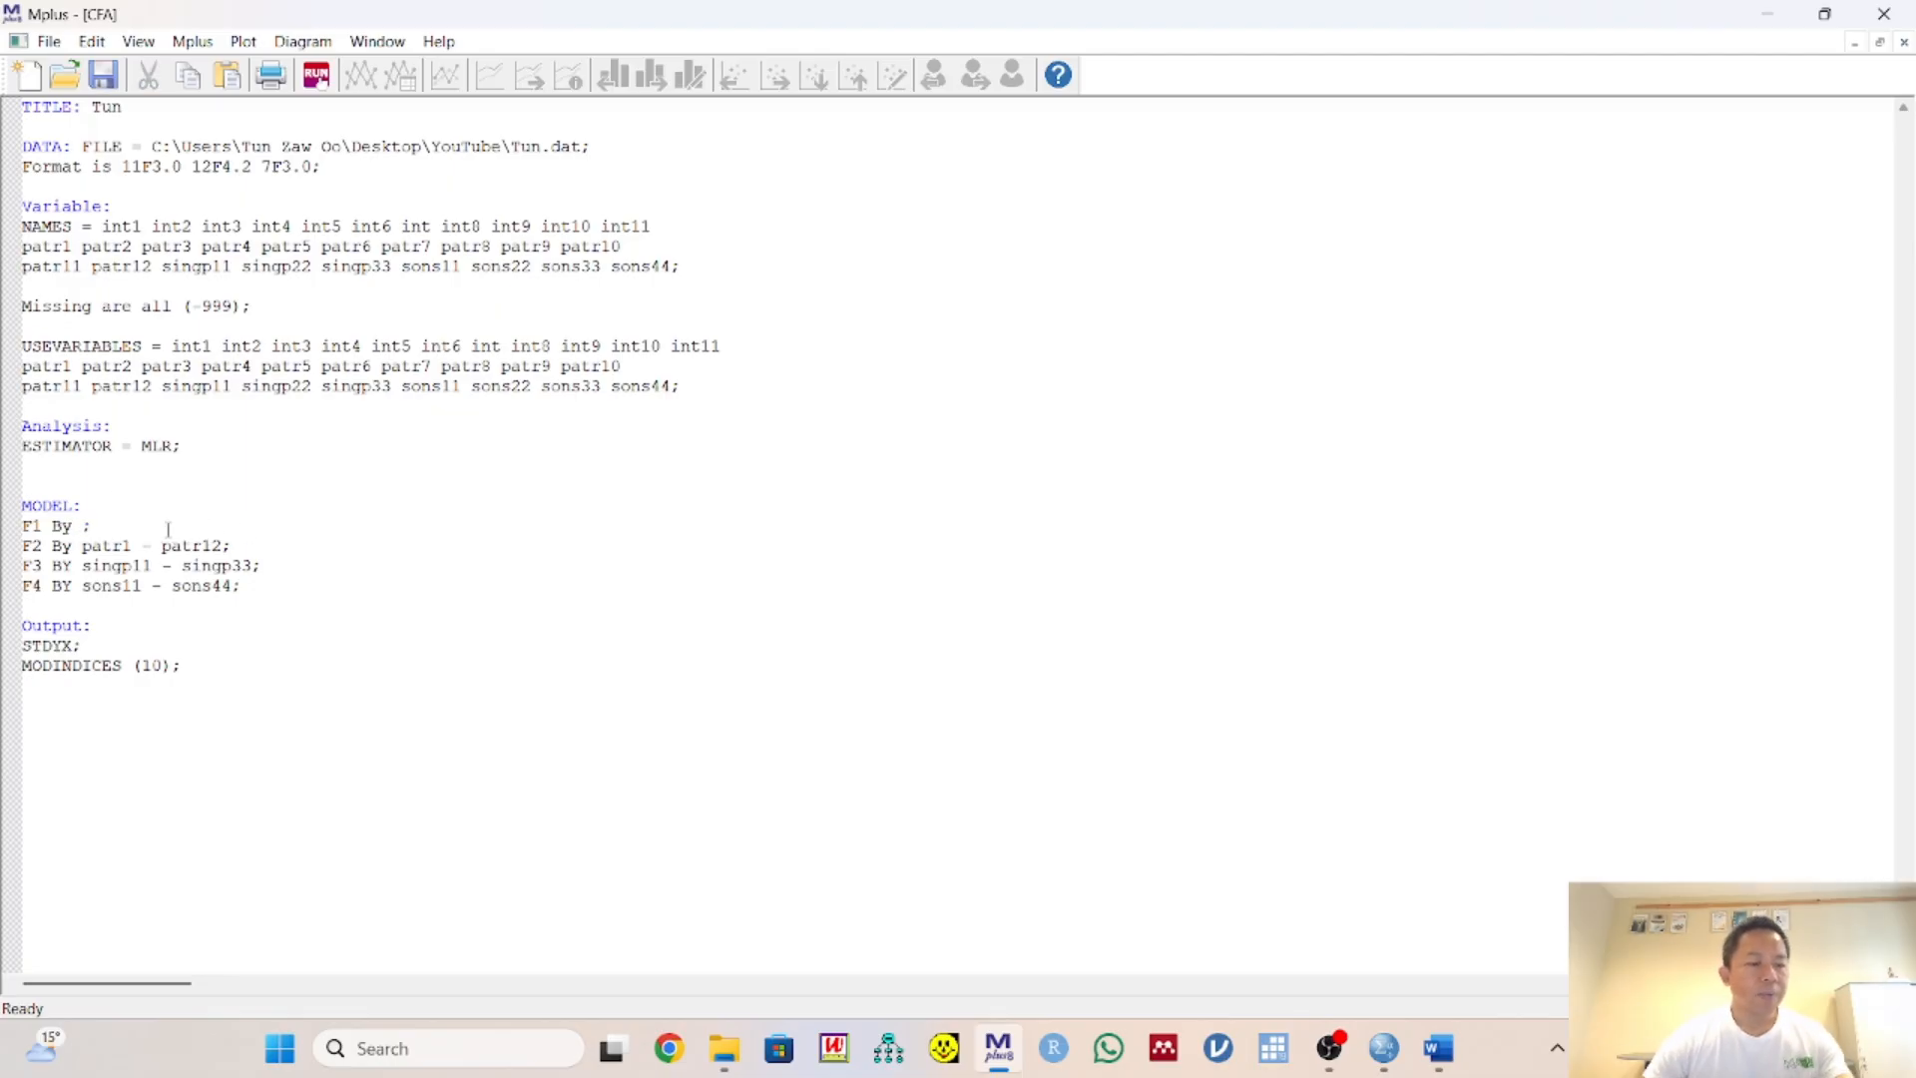
left_click(31, 525)
key("BackSpace")
type("F")
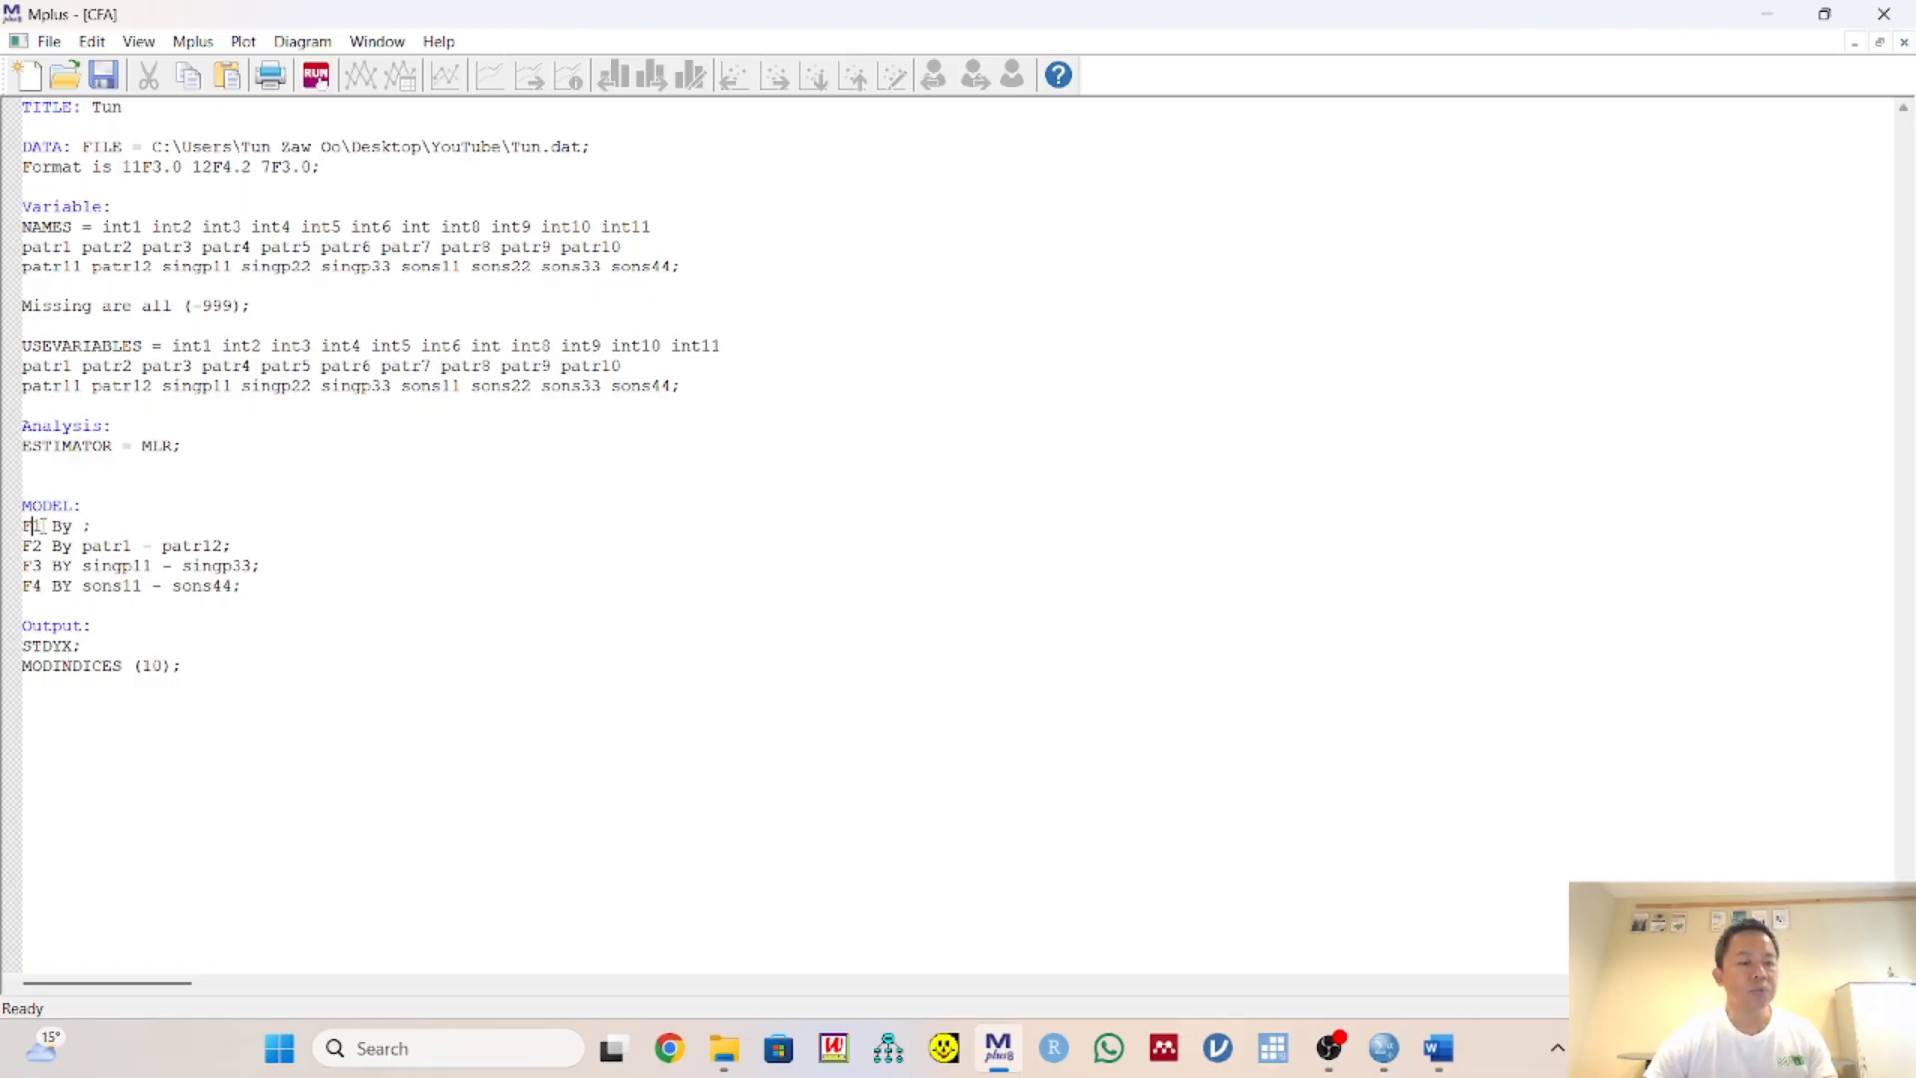
left_click(110, 526)
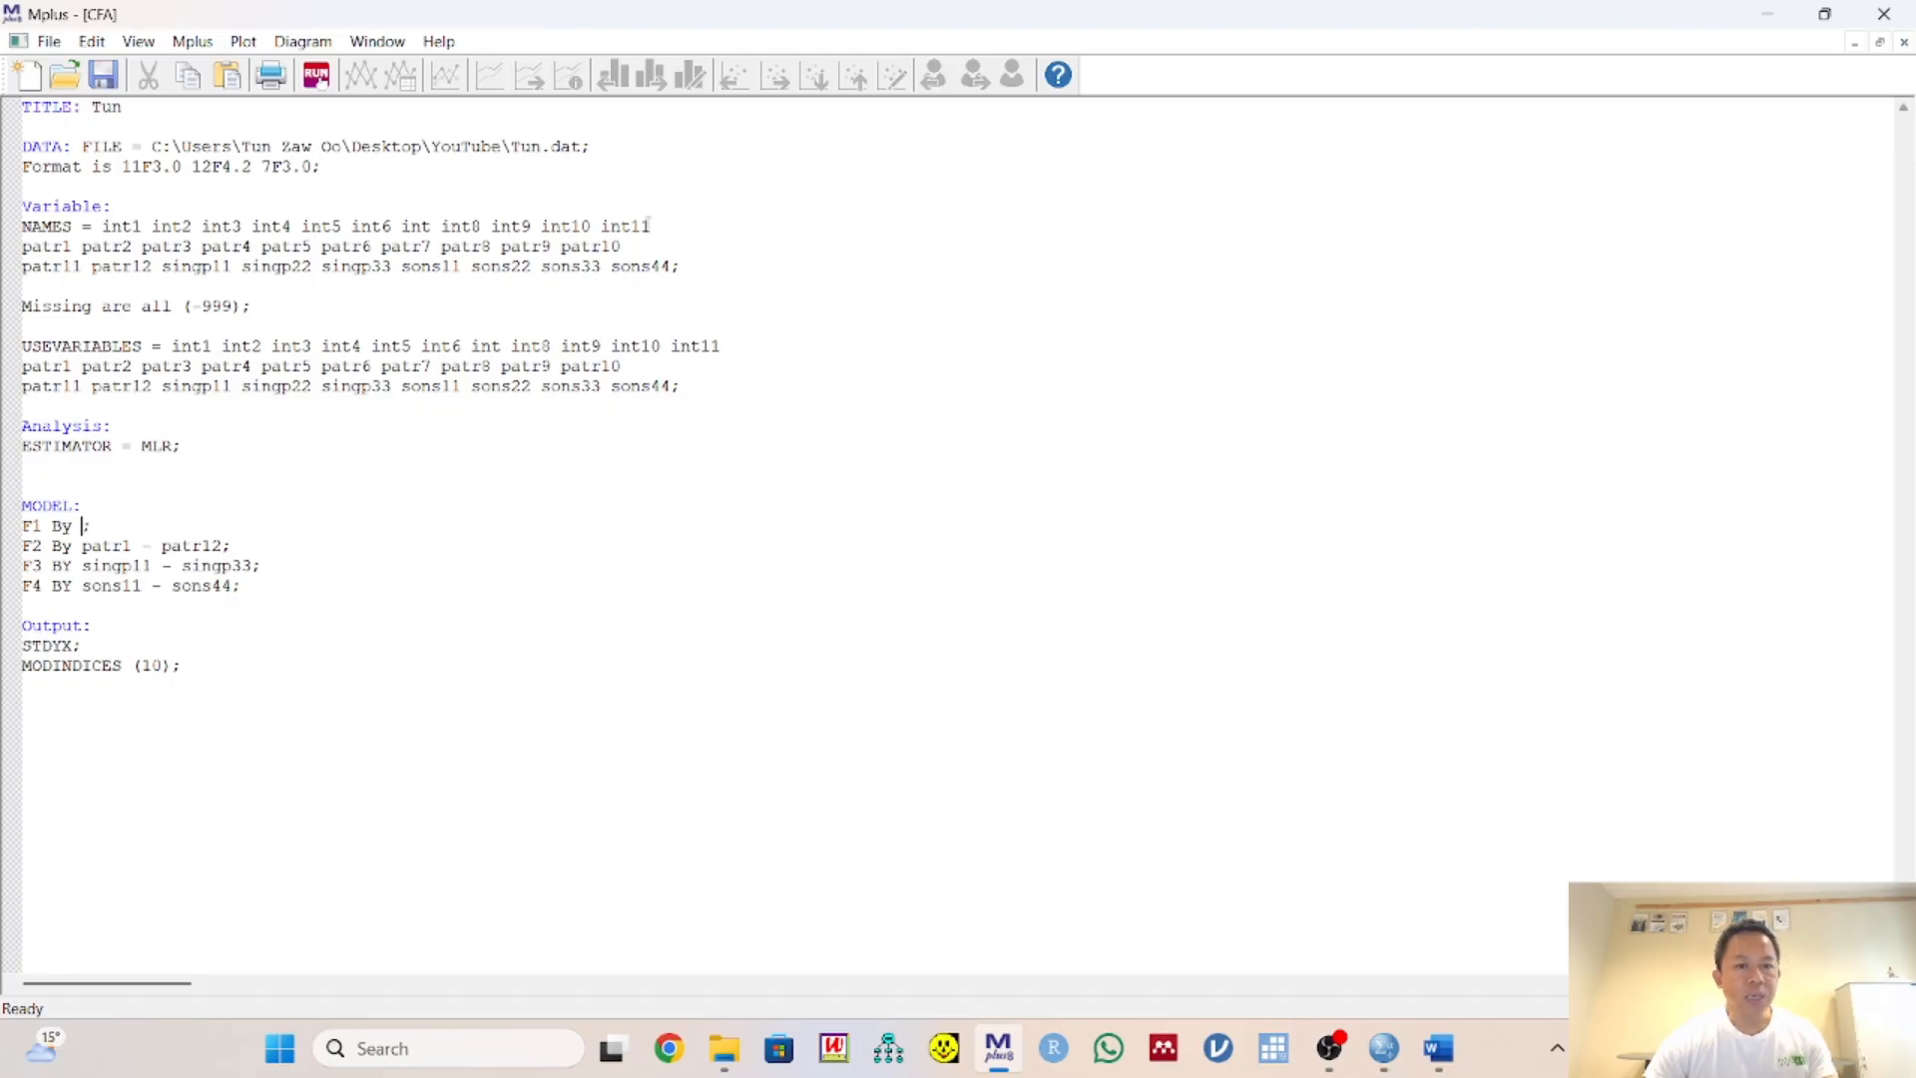
type("int")
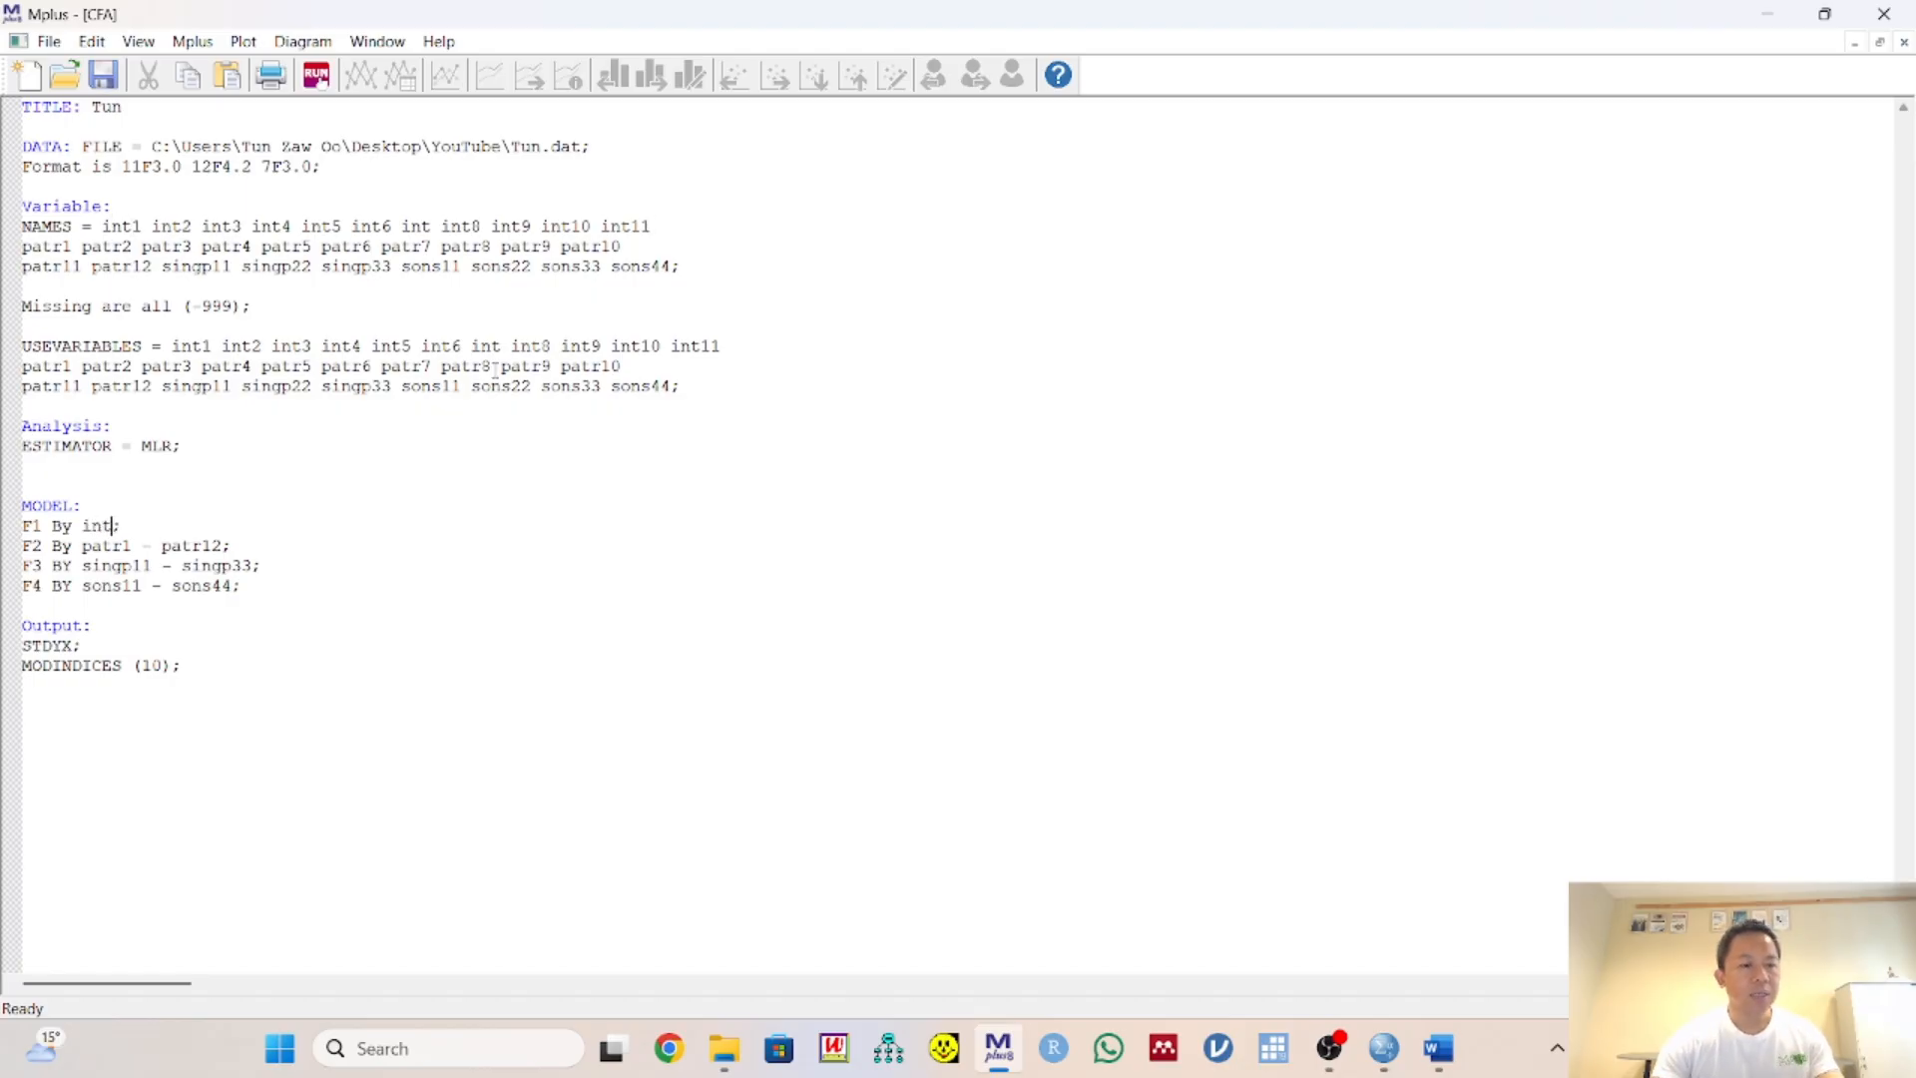
type("1 -")
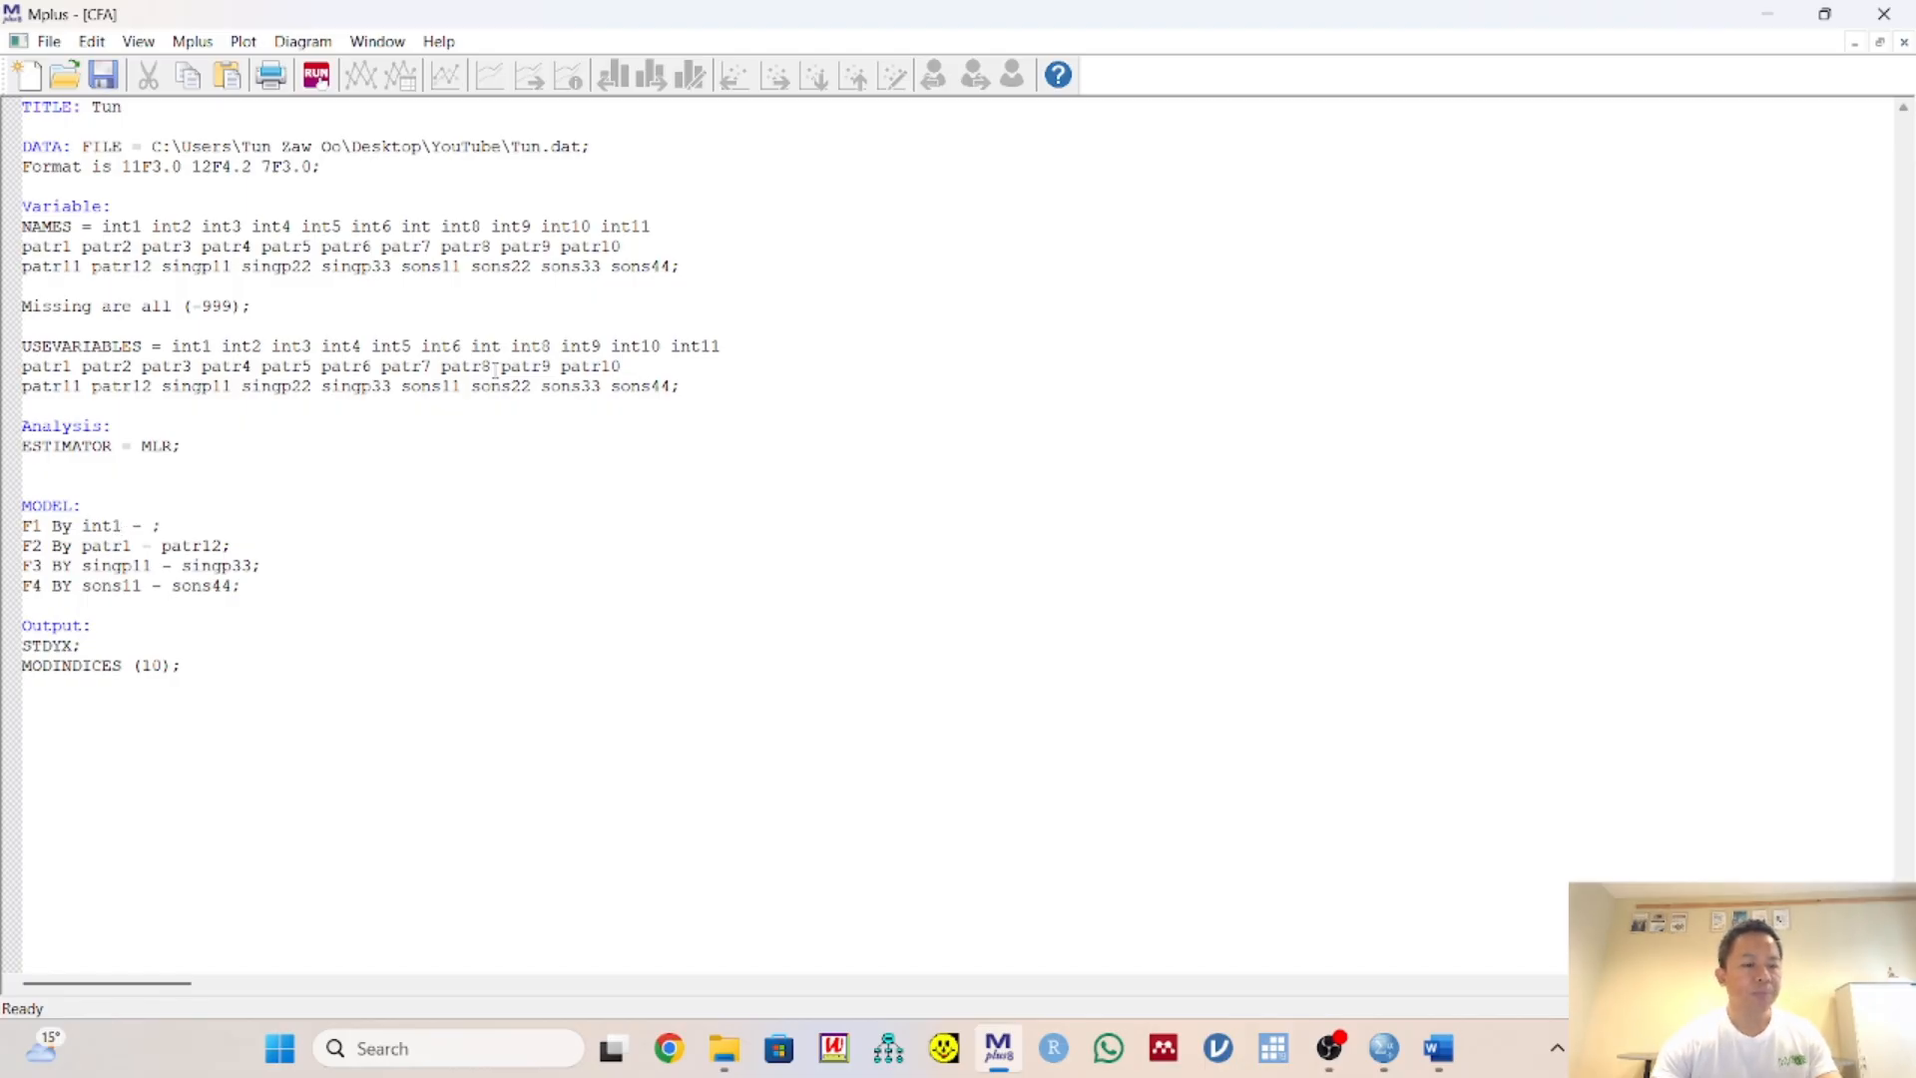
type(" int11")
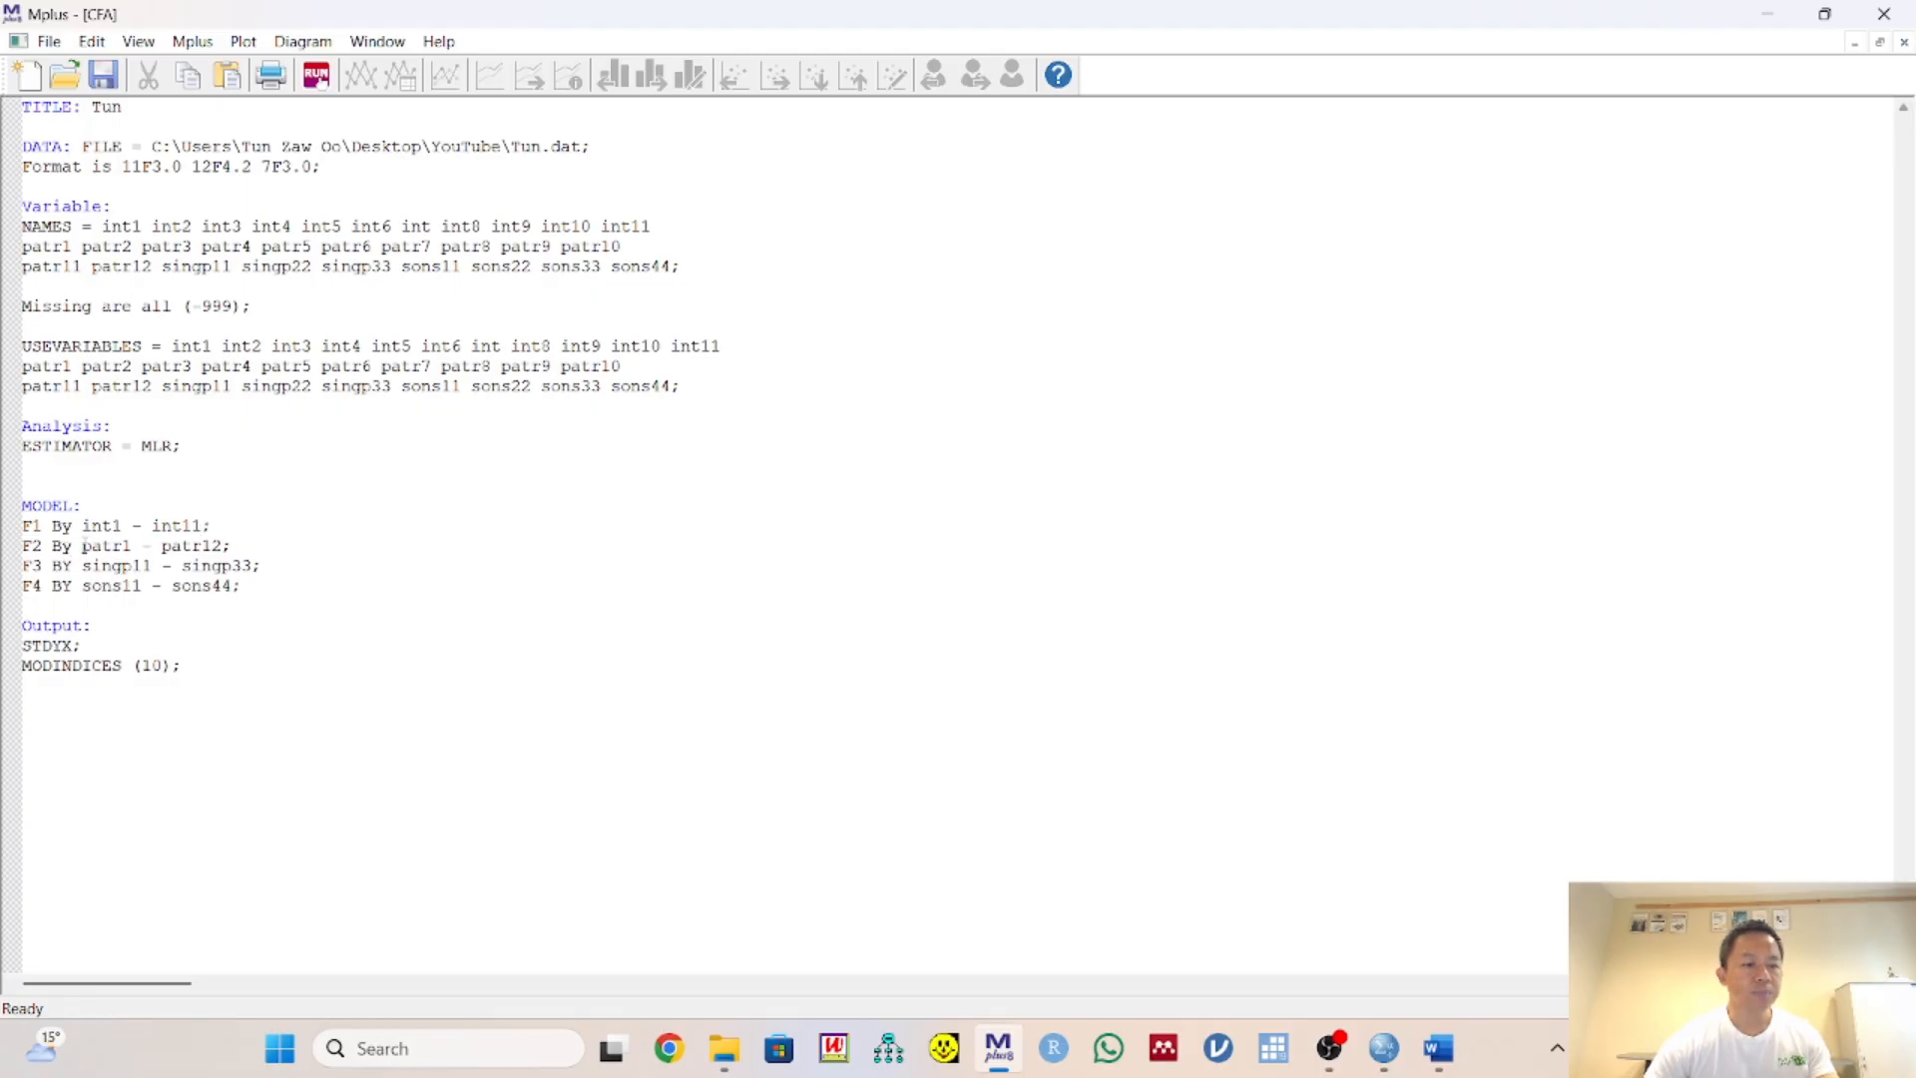
Rewrite the F2 statement so that F2 is measured by patr1 - patr12
left_click_drag(84, 545, 222, 545)
type("patr")
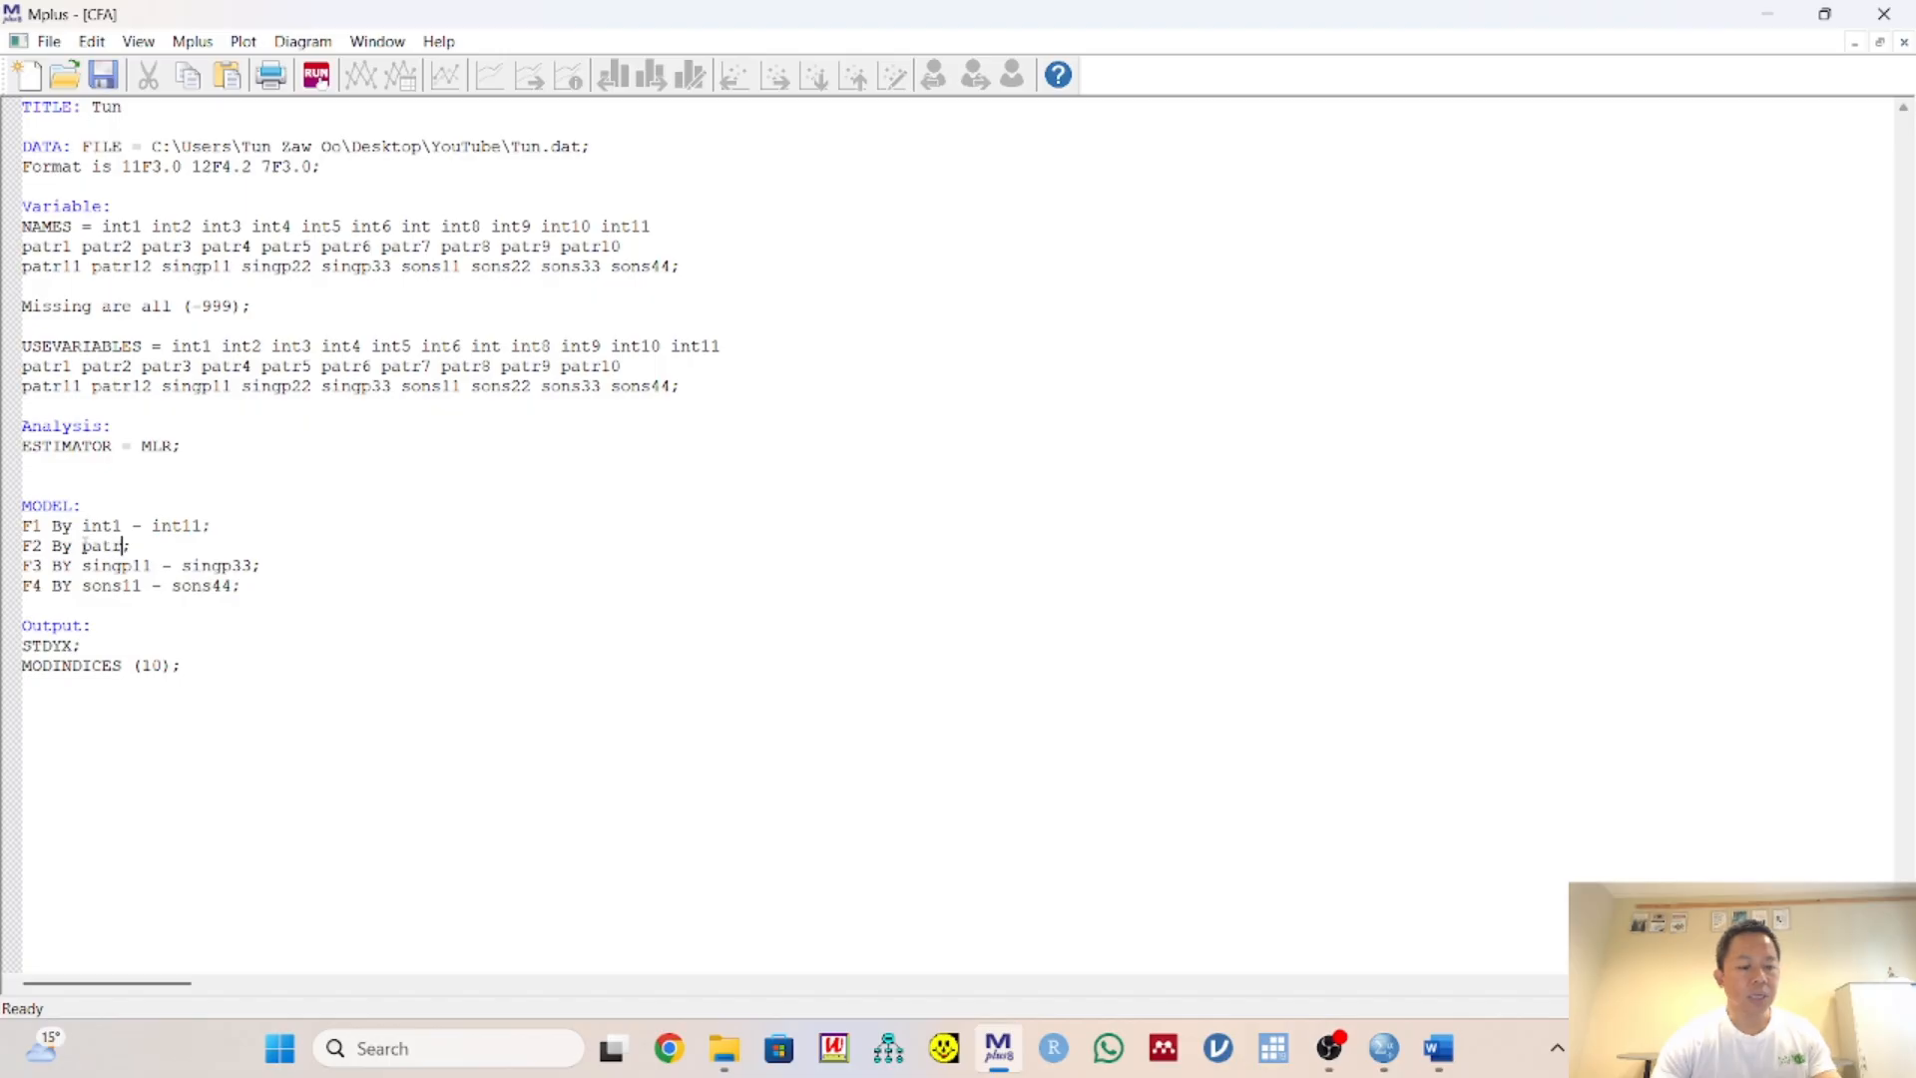
type("1 - ")
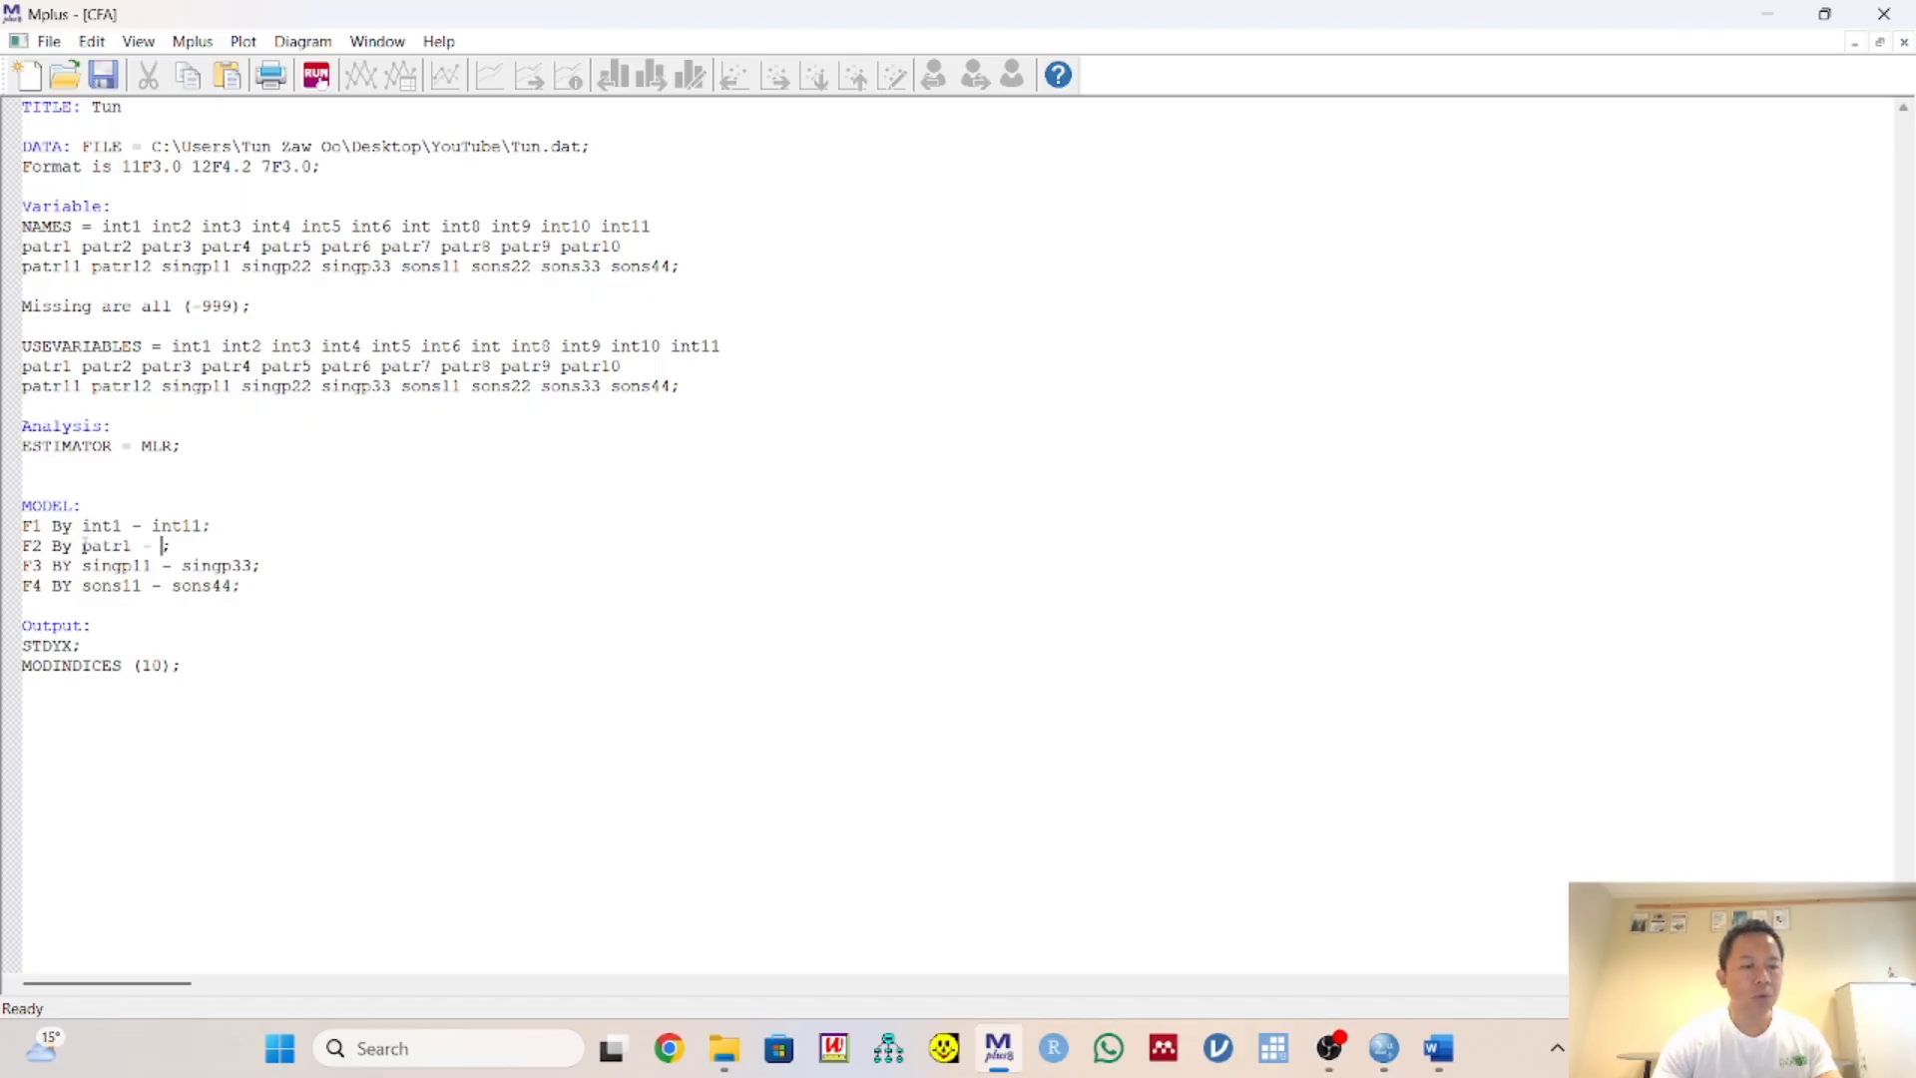
type("patr1")
key("BackSpace")
key("BackSpace")
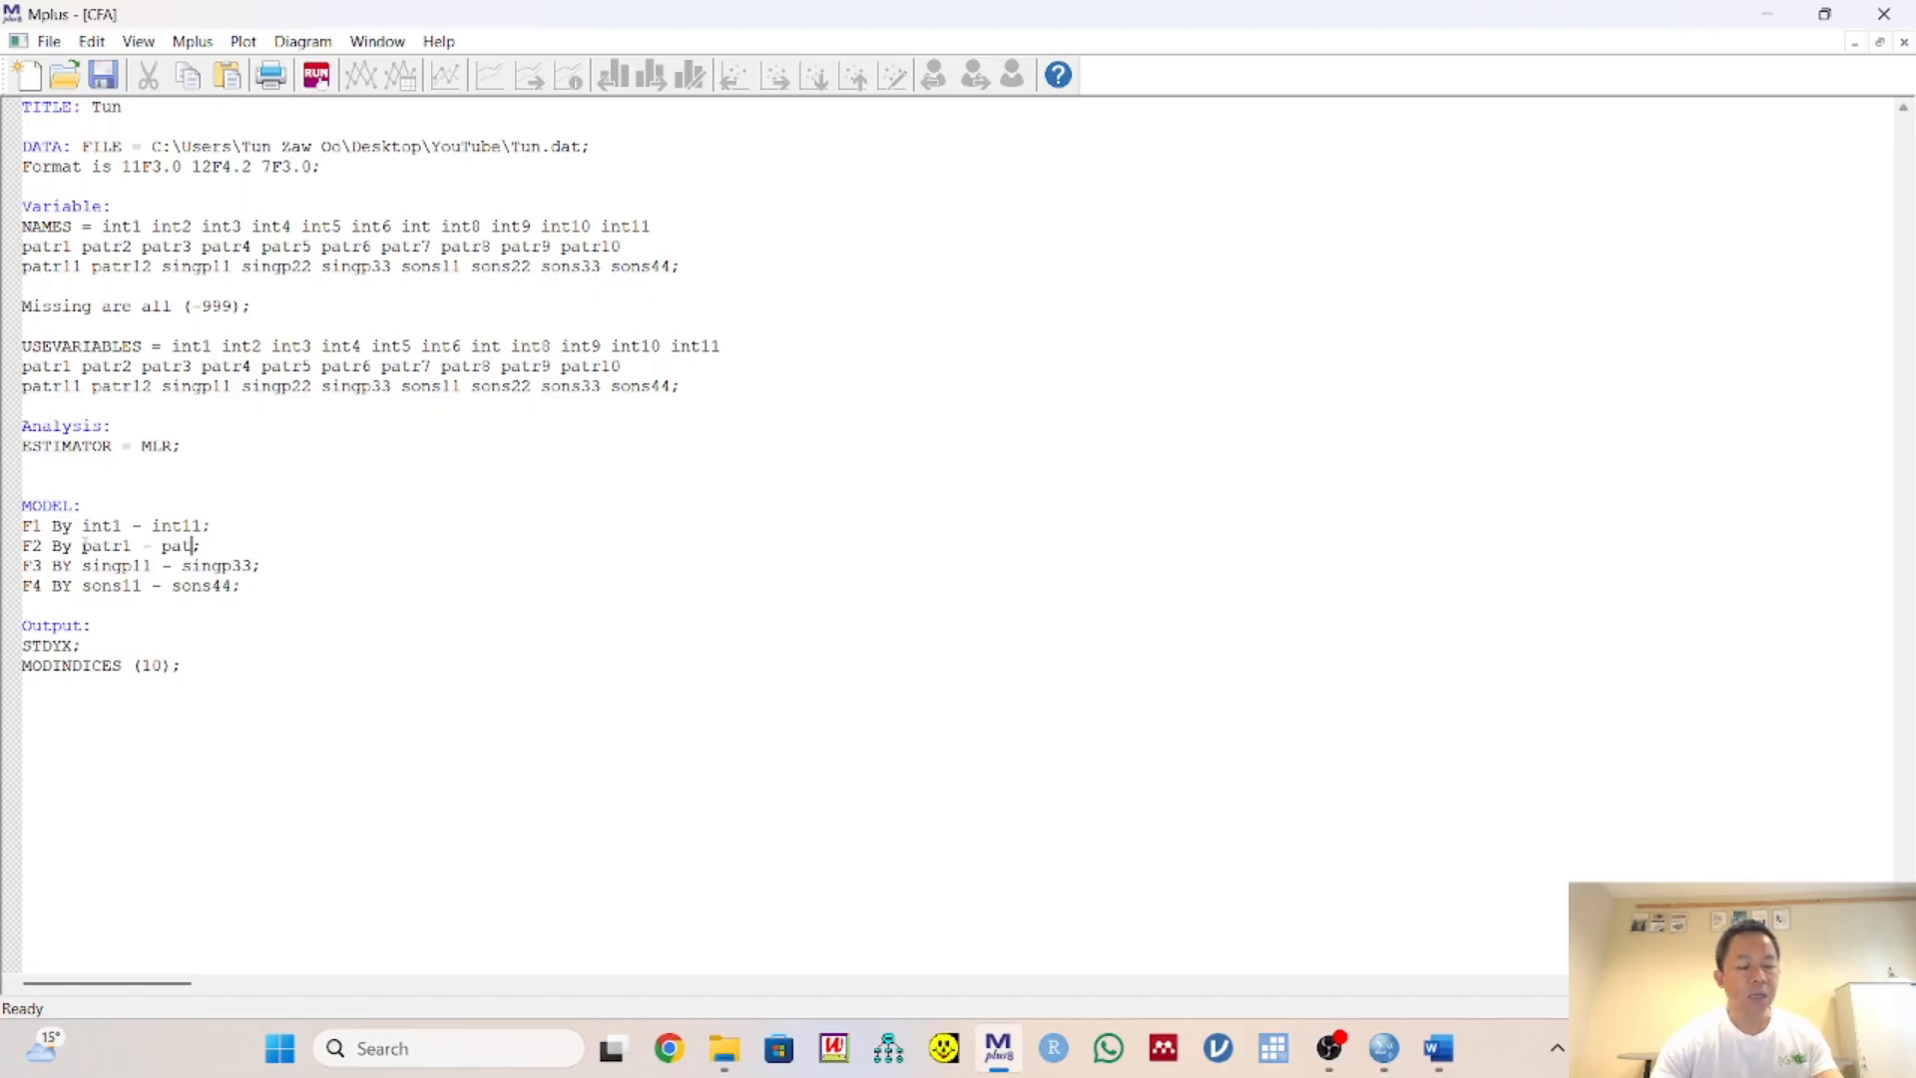
type("r12")
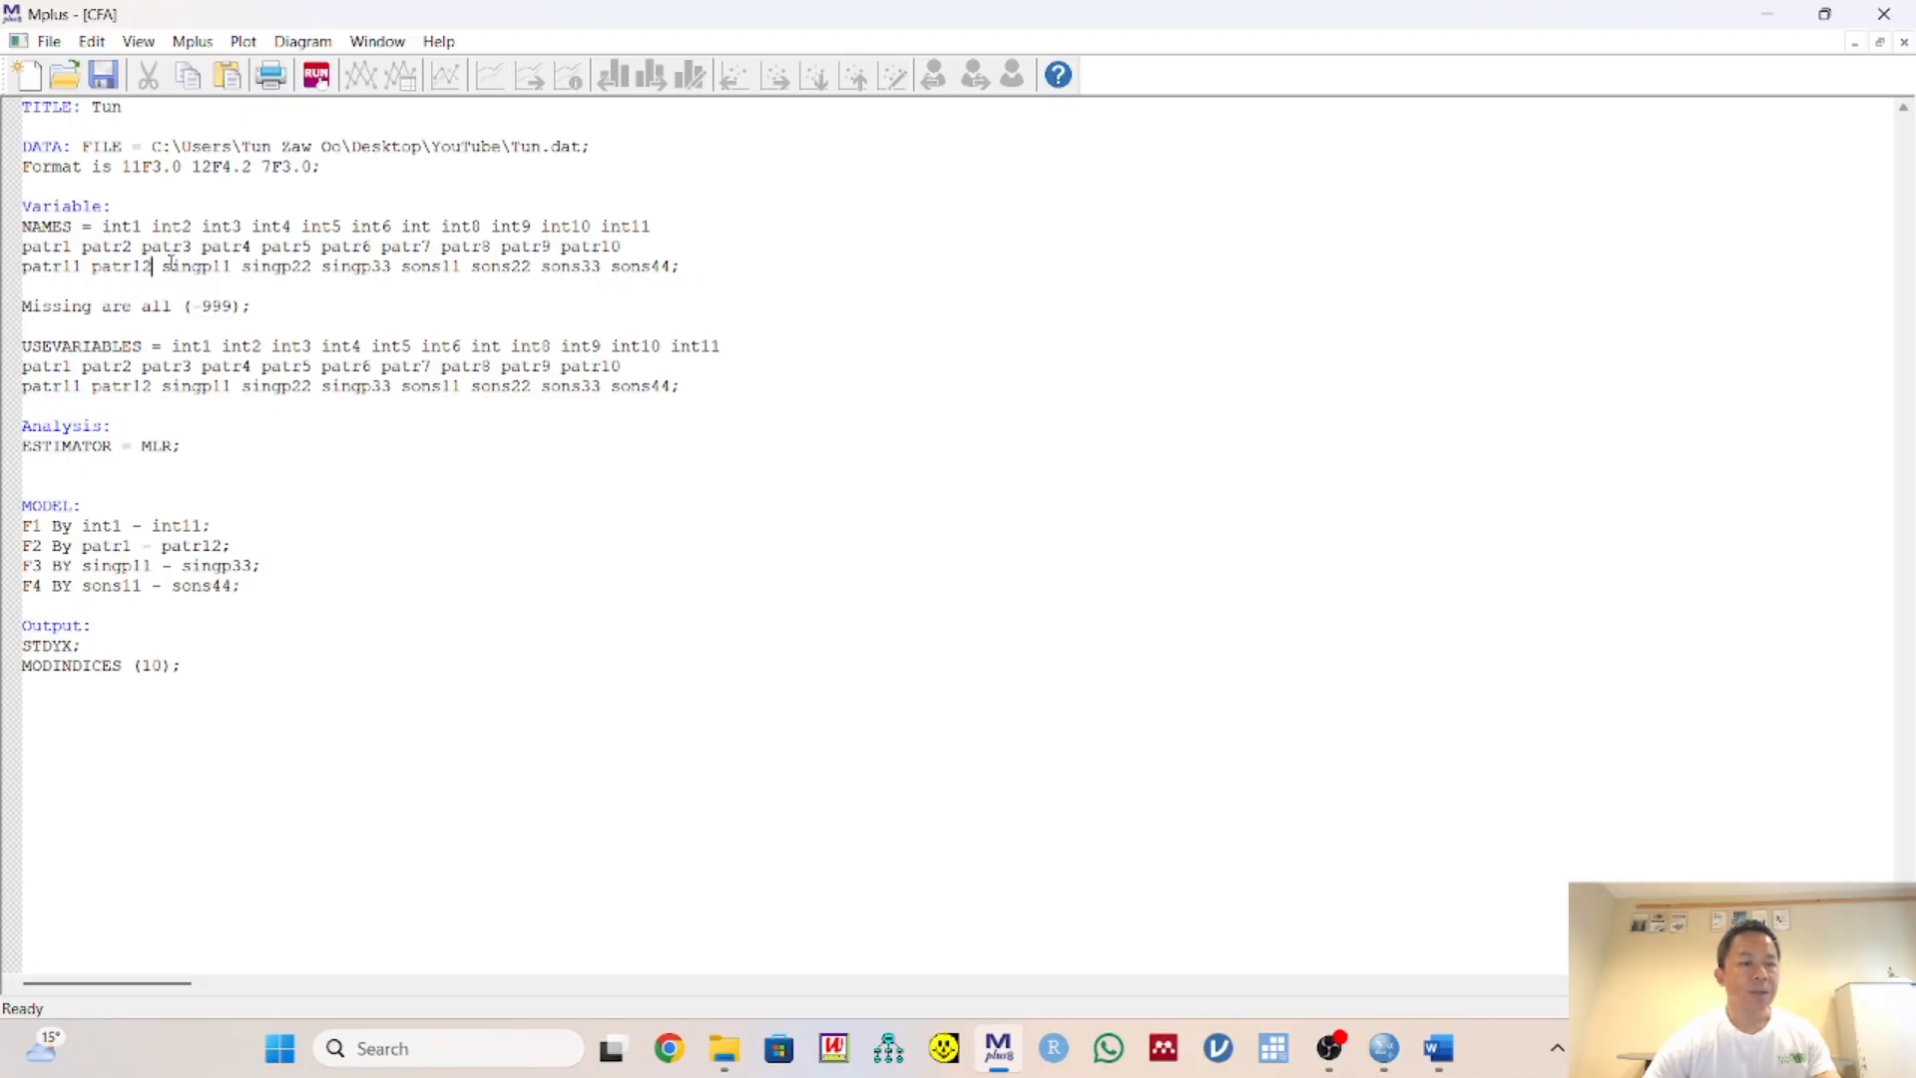
Highlight the variables singp11 to singp33 in the NAMES list and in the USEVARIABLES list
left_click_drag(164, 267, 392, 266)
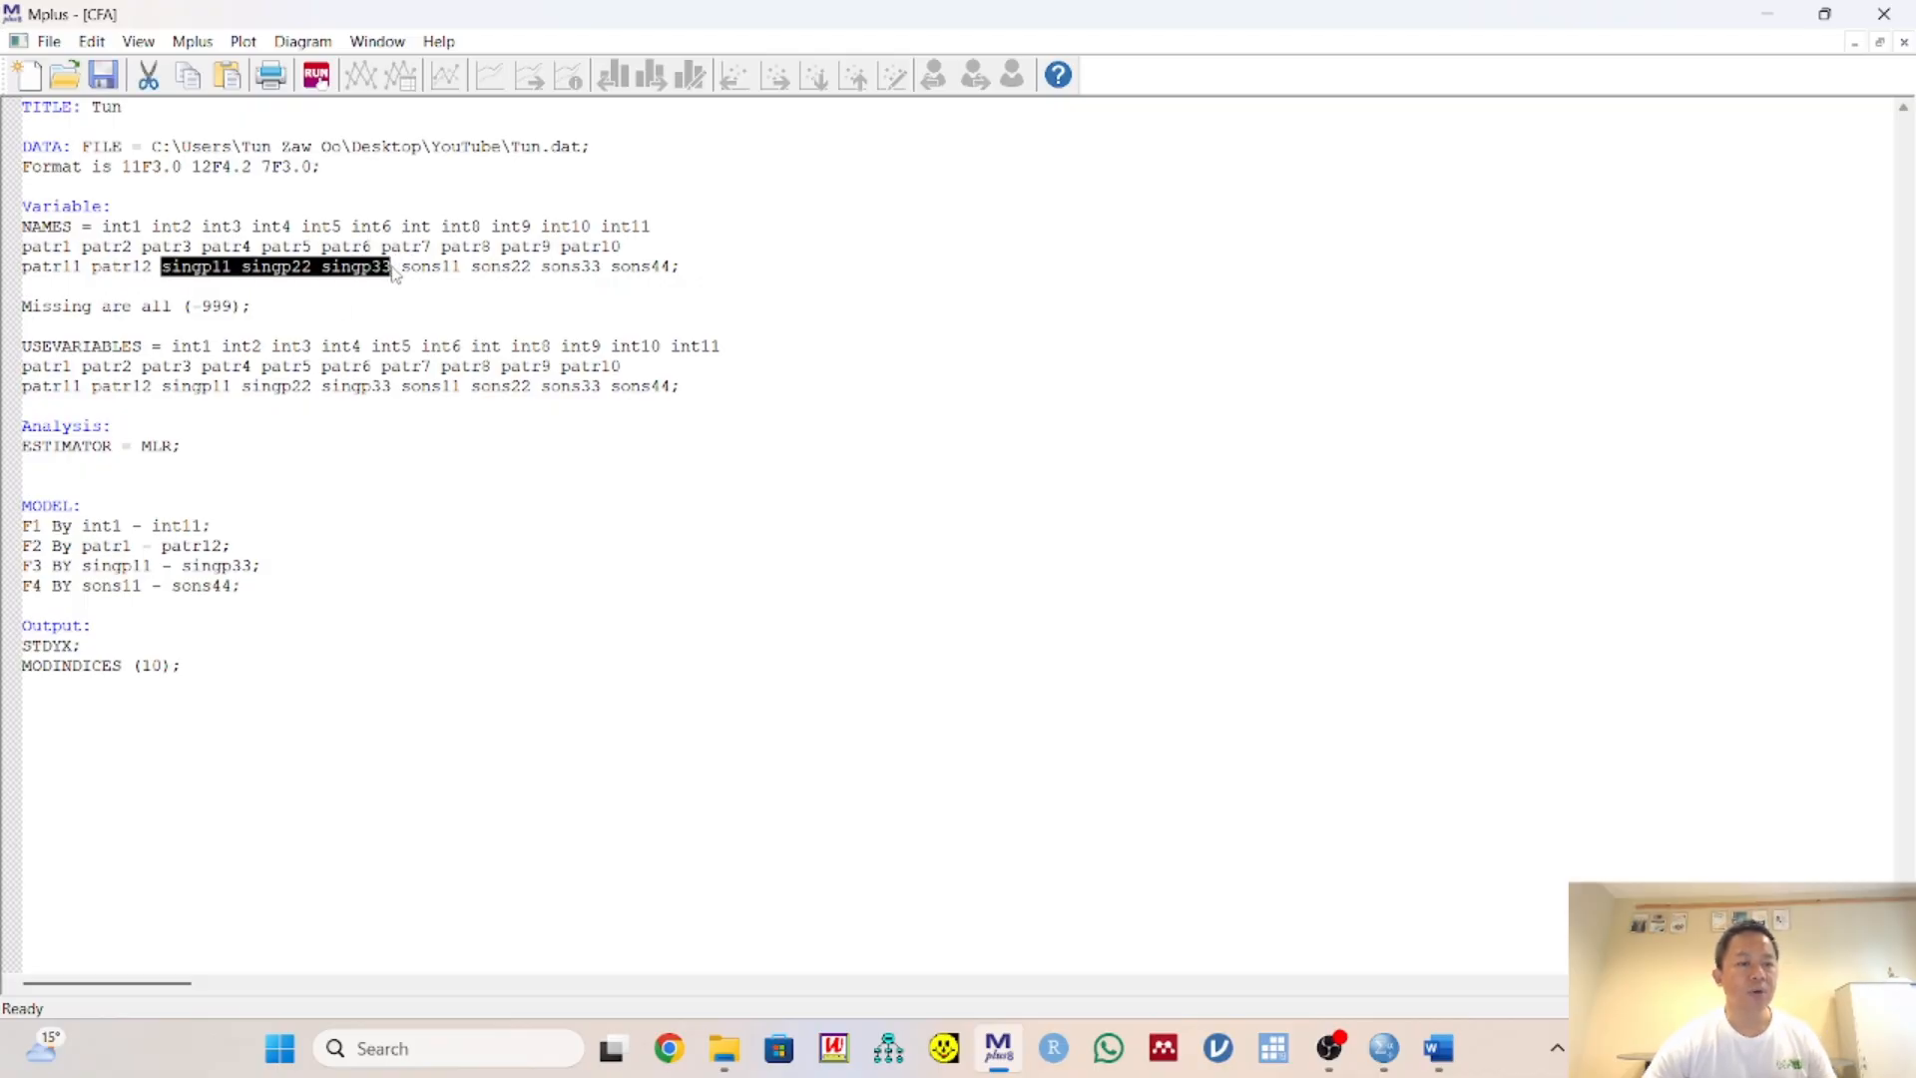
left_click_drag(159, 386, 232, 387)
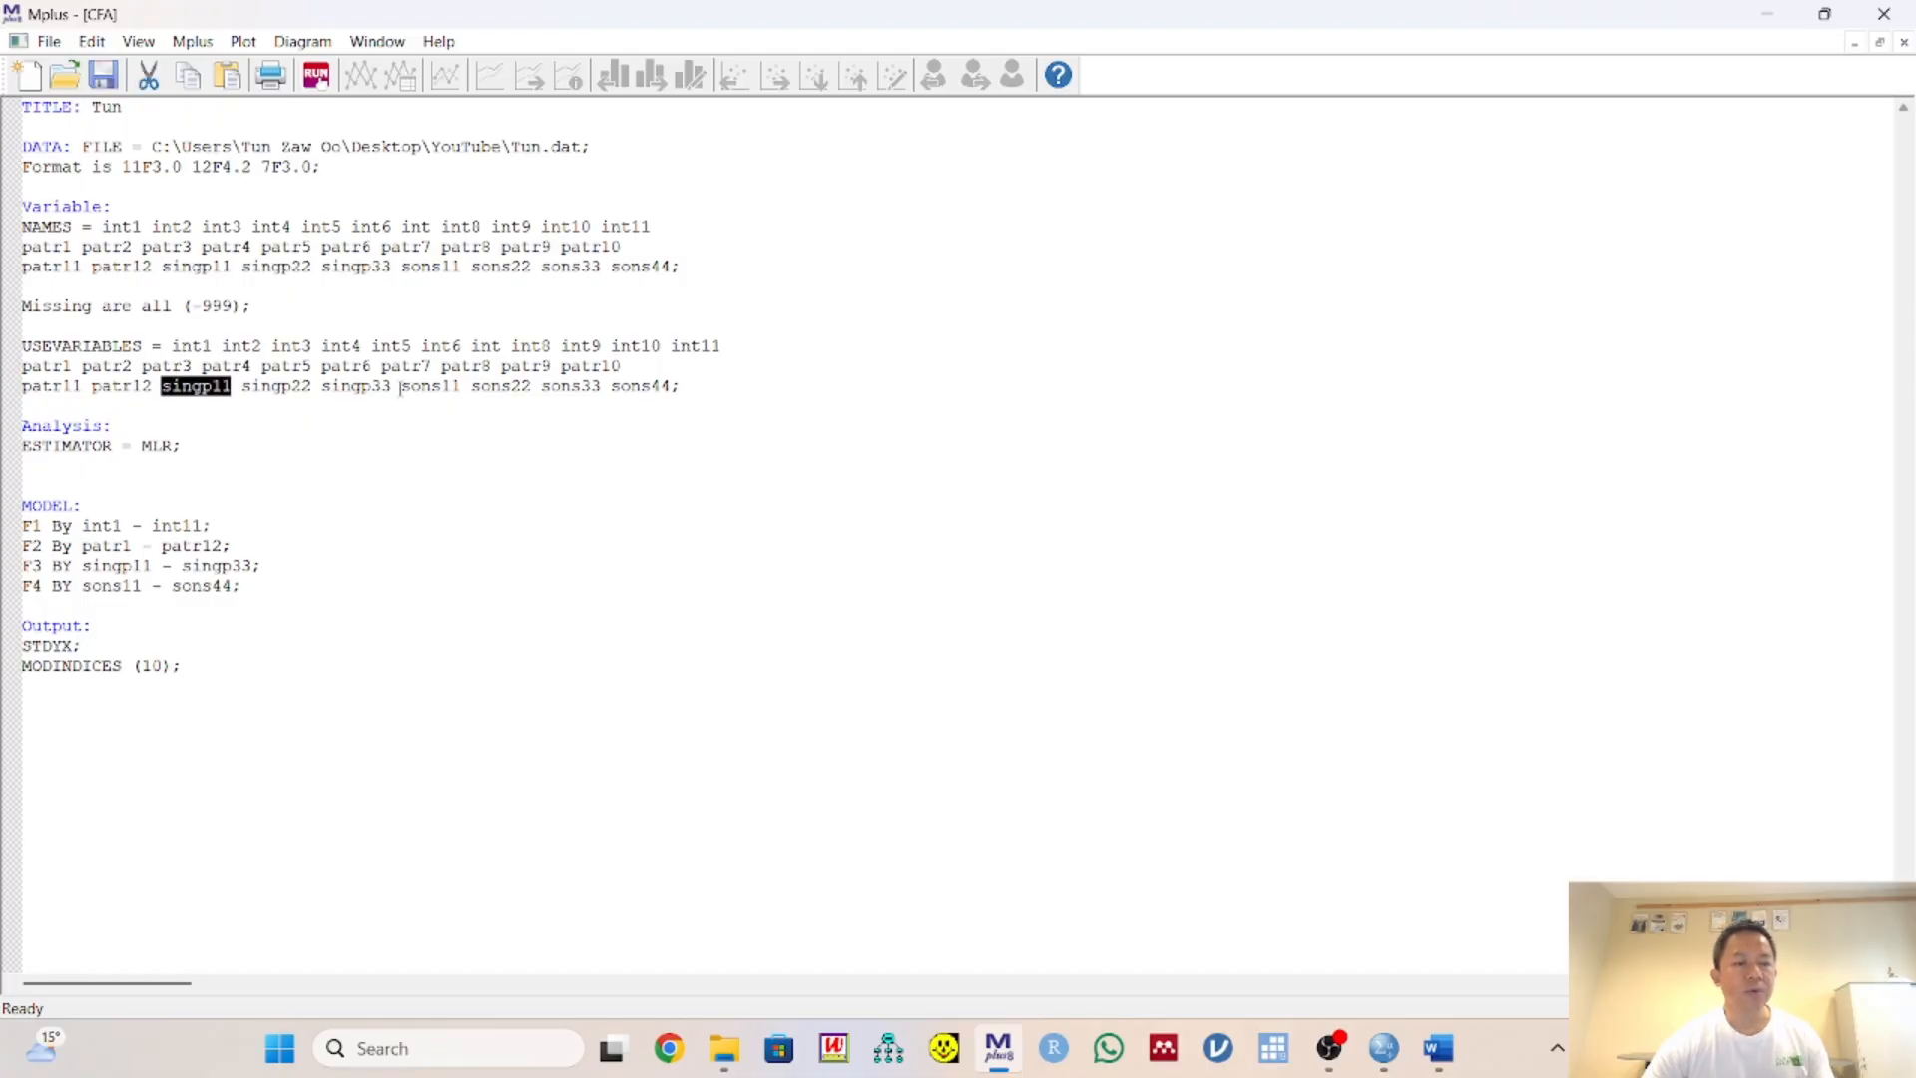
left_click_drag(401, 388, 393, 388)
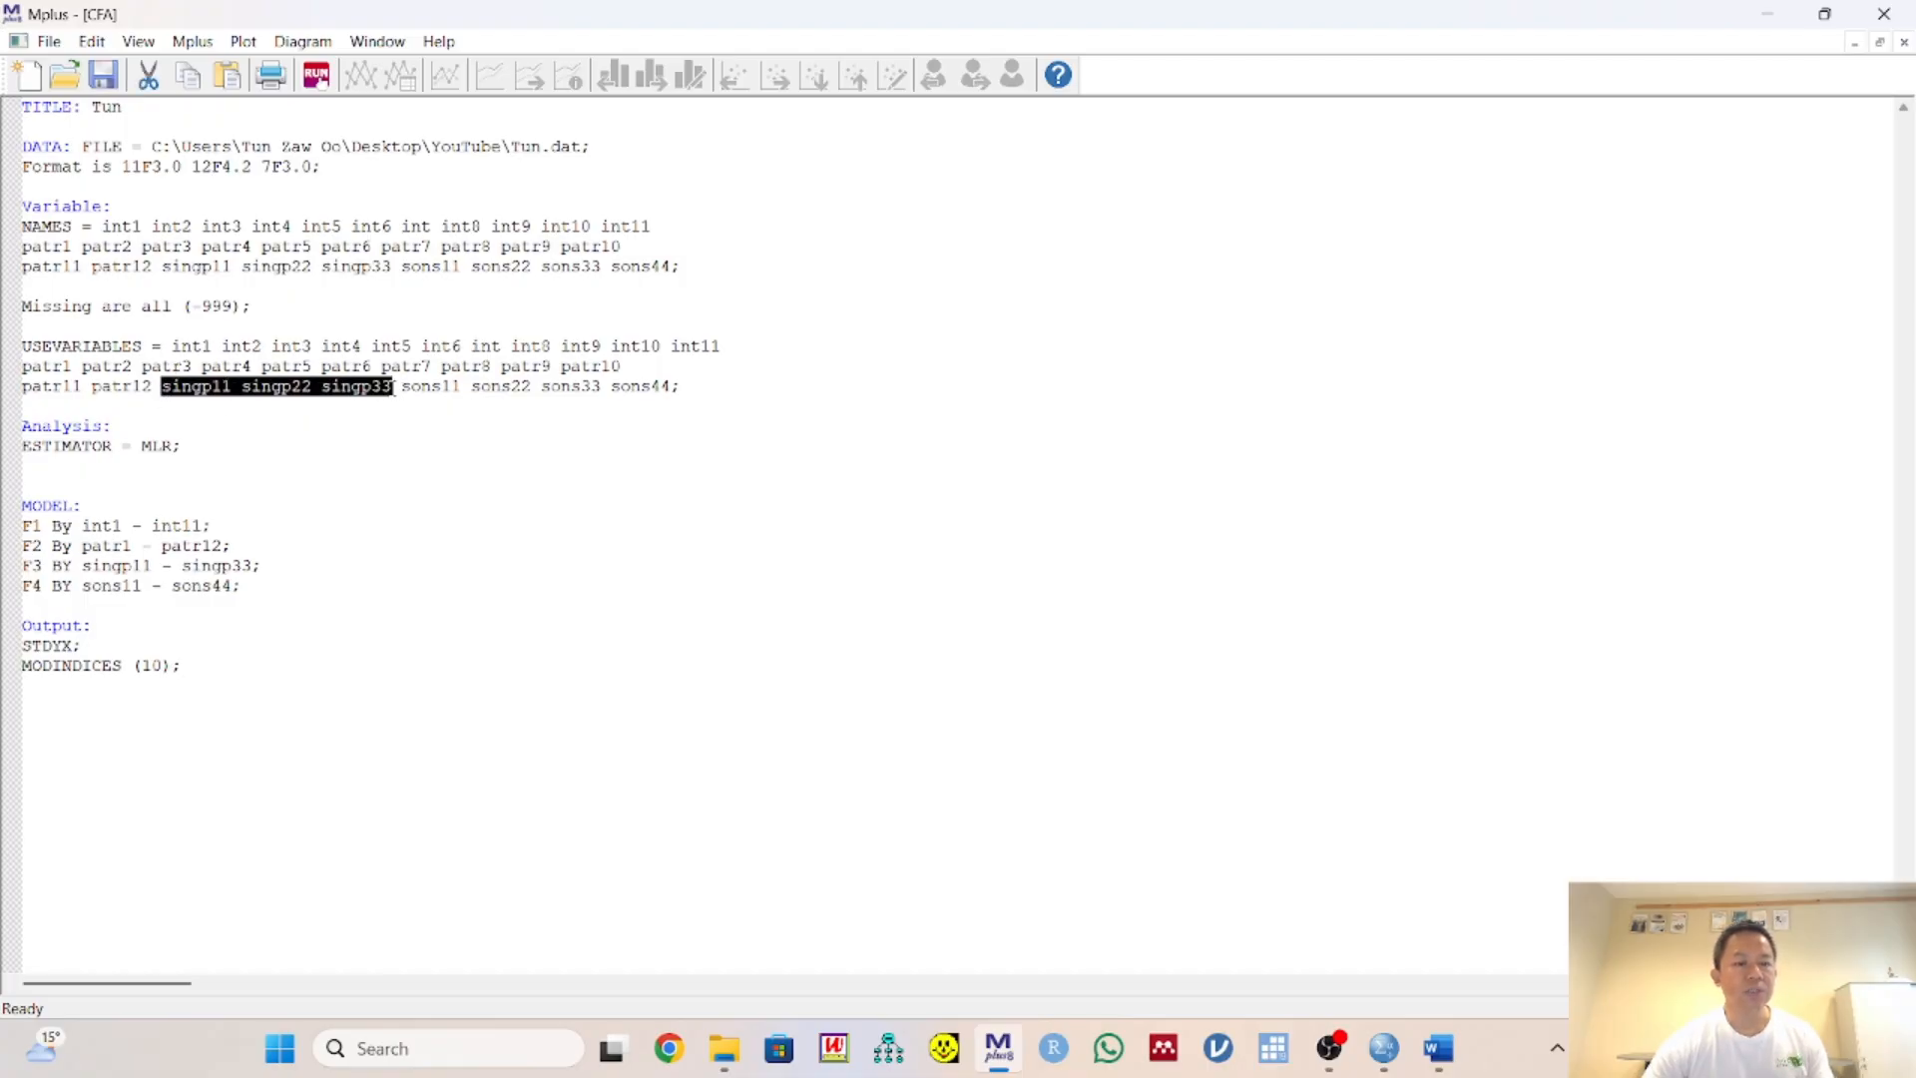
Replace the hyphen in the F3 statement with singp22 so that all three singp variables are listed individually
left_click(257, 564)
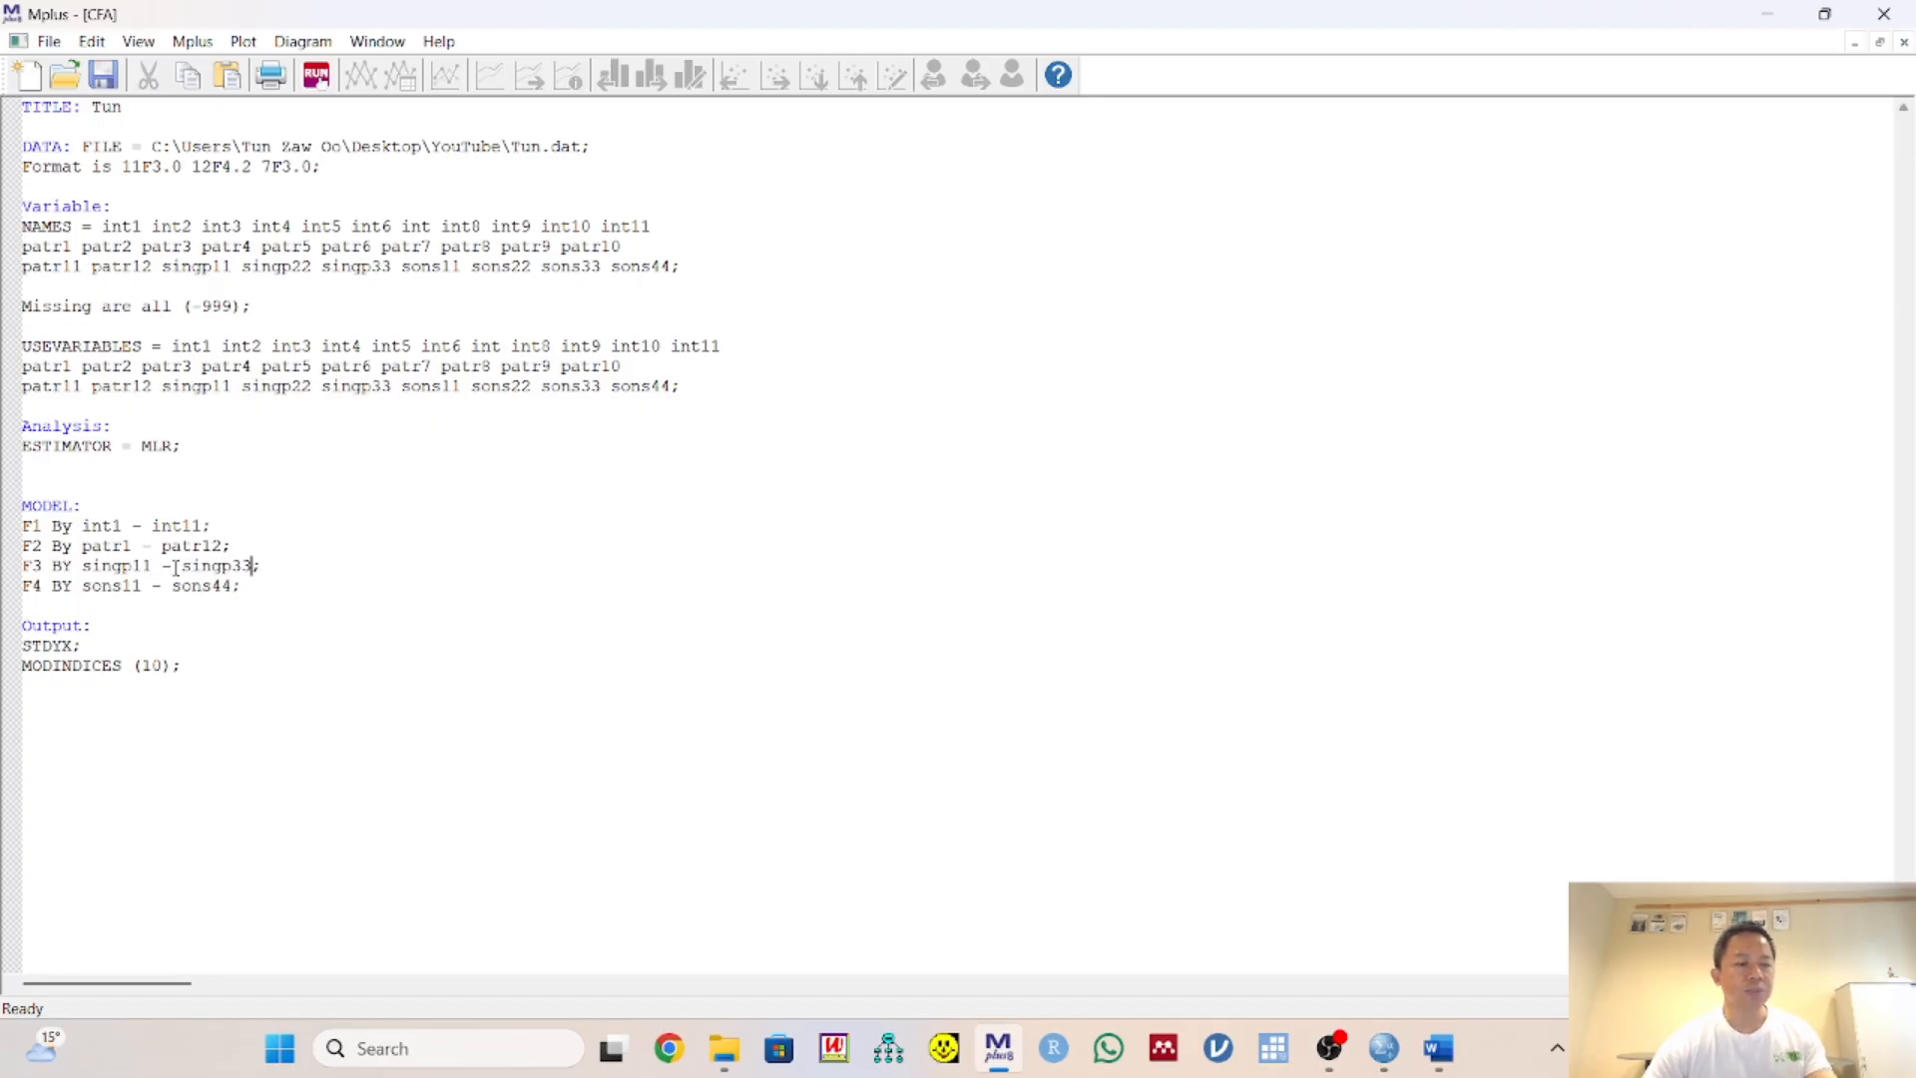
key("BackSpace")
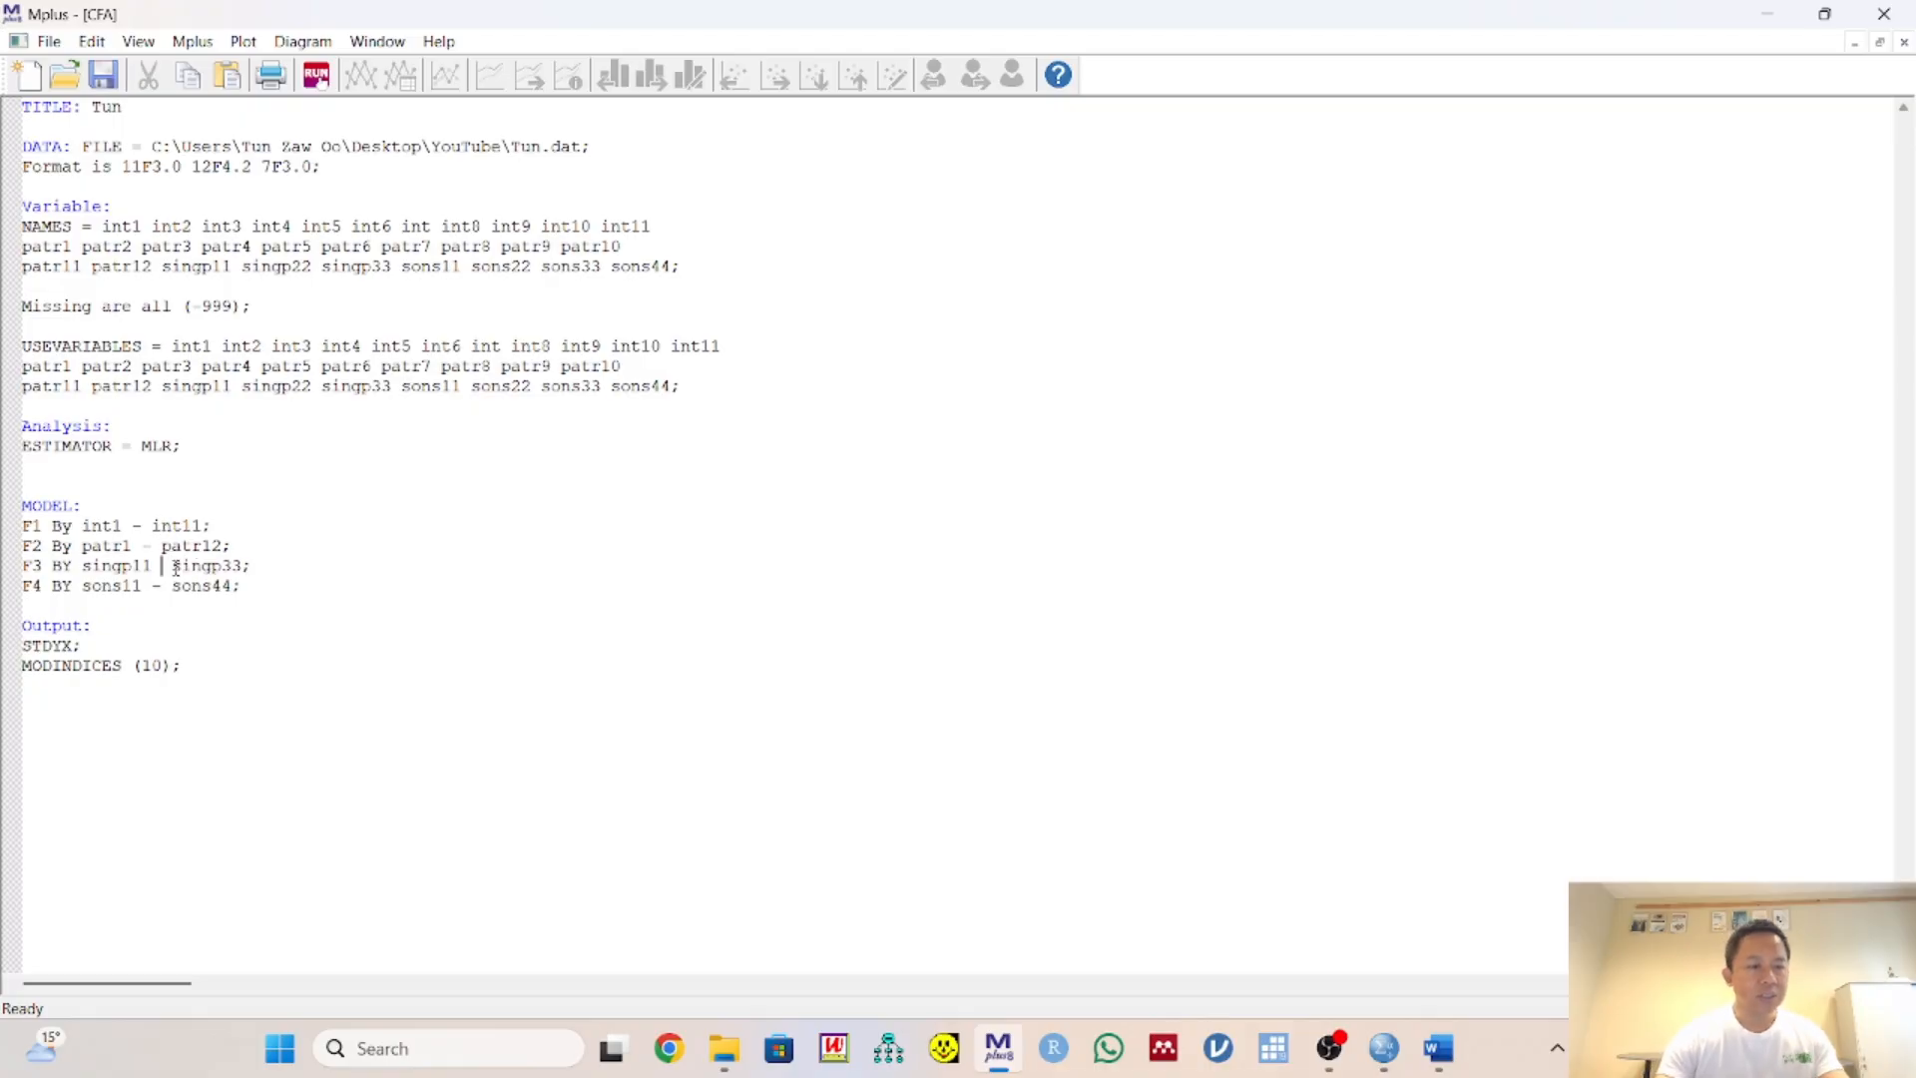
type("singp1")
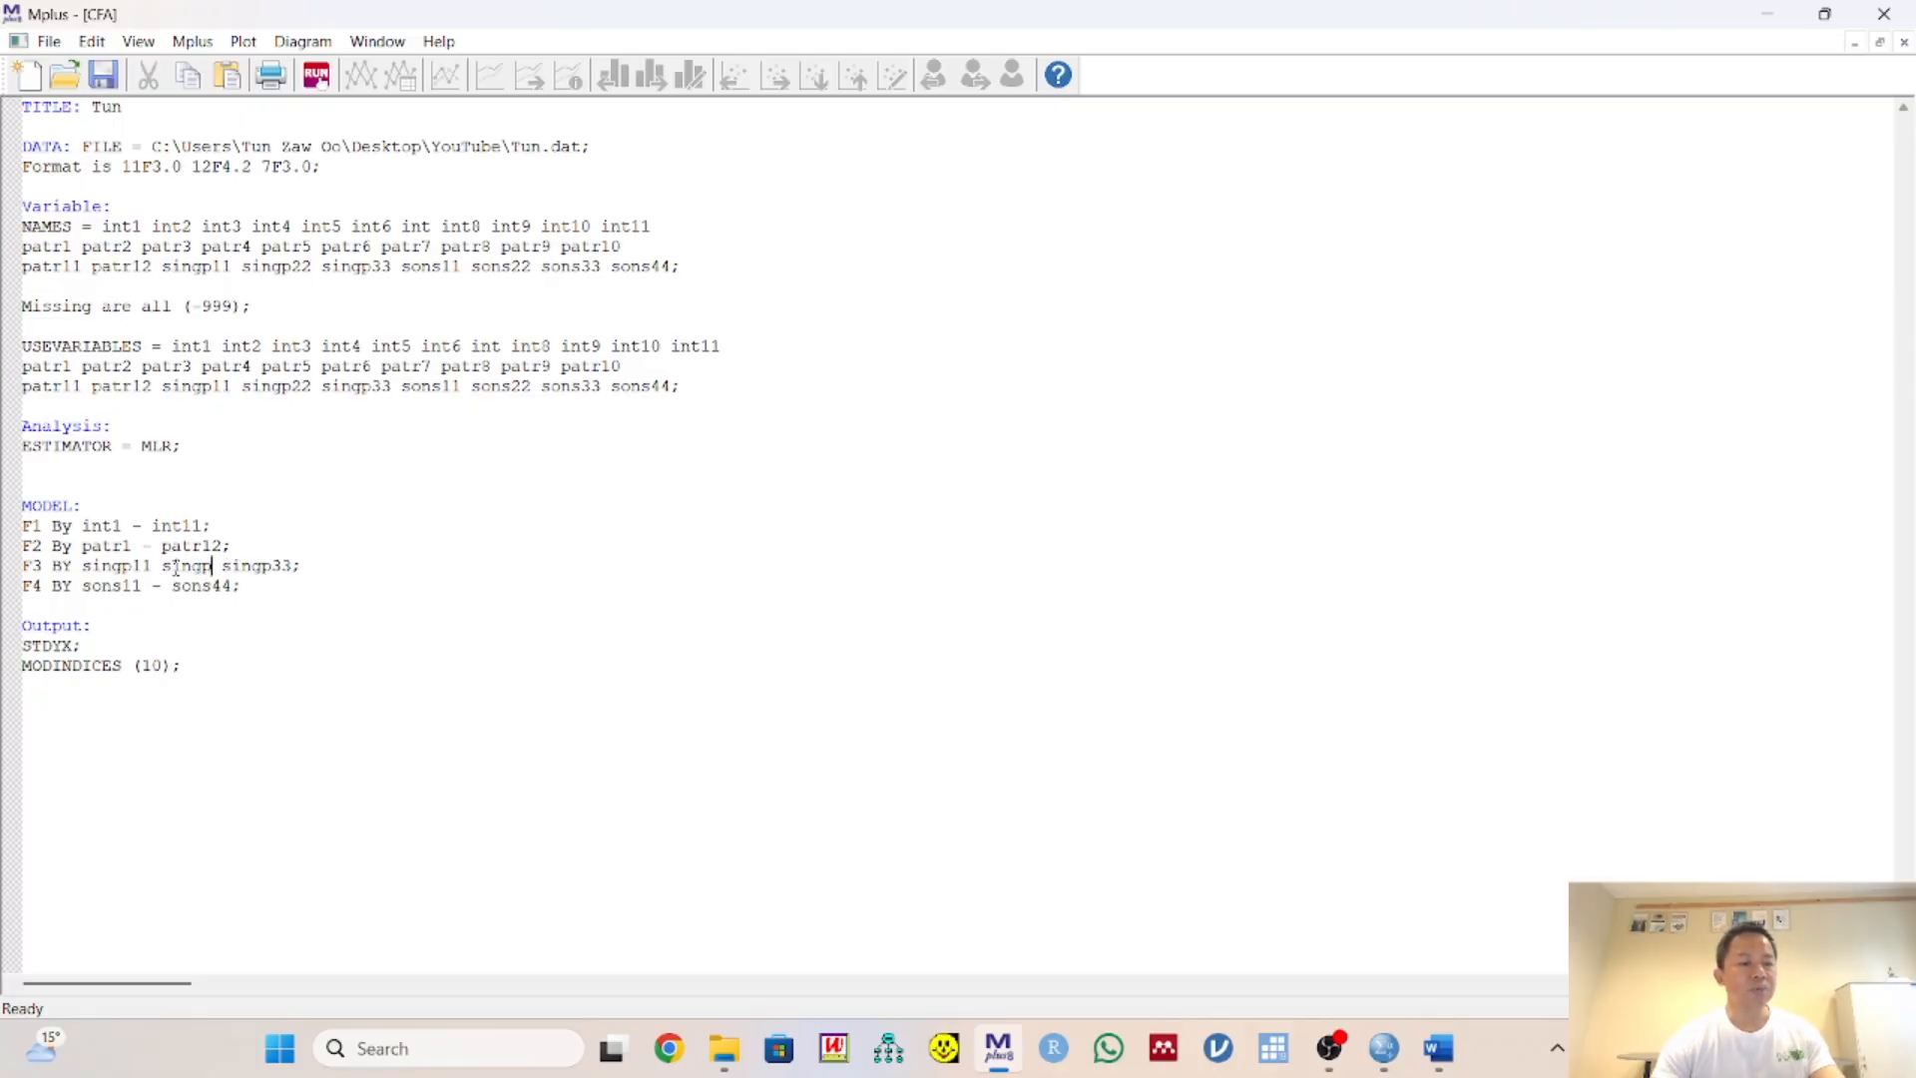
key("BackSpace")
type("22")
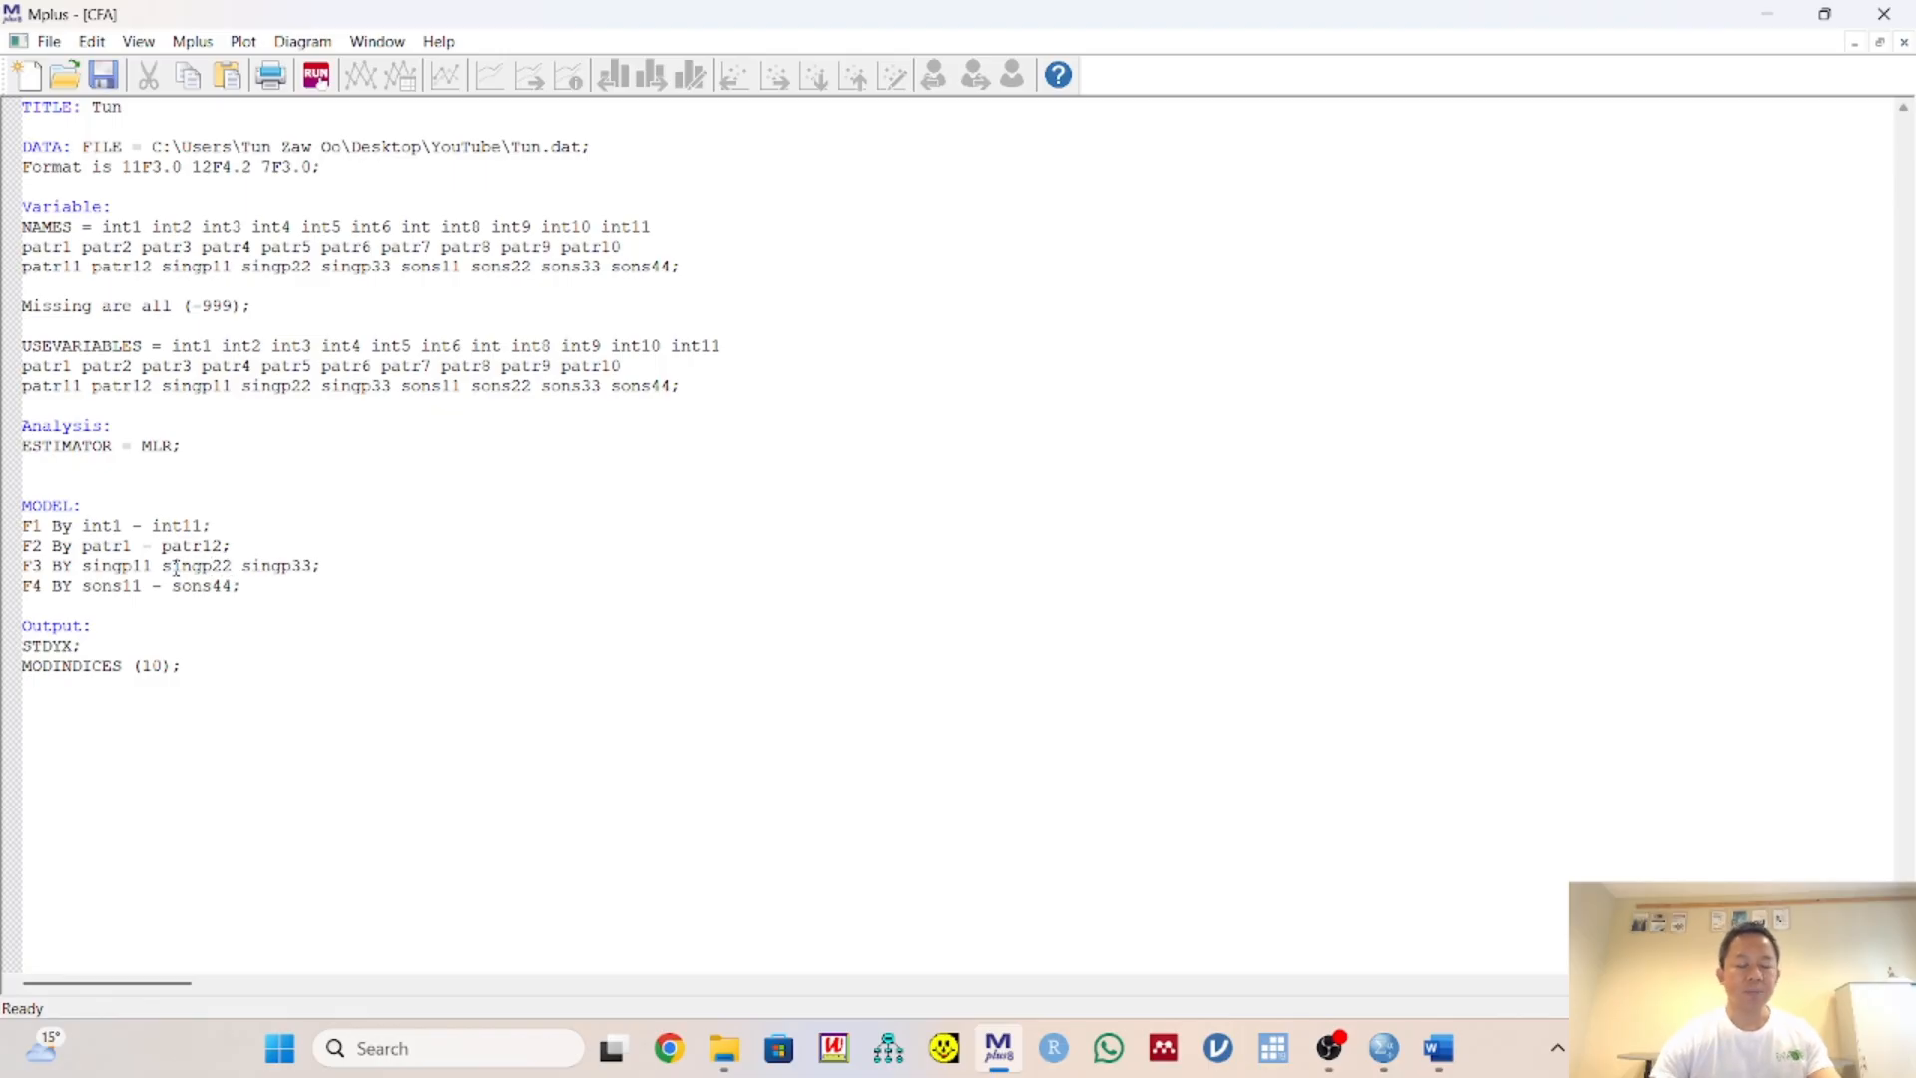
Remove singp22 from the F3 statement and restore the hyphen range singp11 - singp33
key("BackSpace")
key("BackSpace")
key("BackSpace")
key("BackSpace")
key("BackSpace")
key("BackSpace")
key("BackSpace")
key("BackSpace")
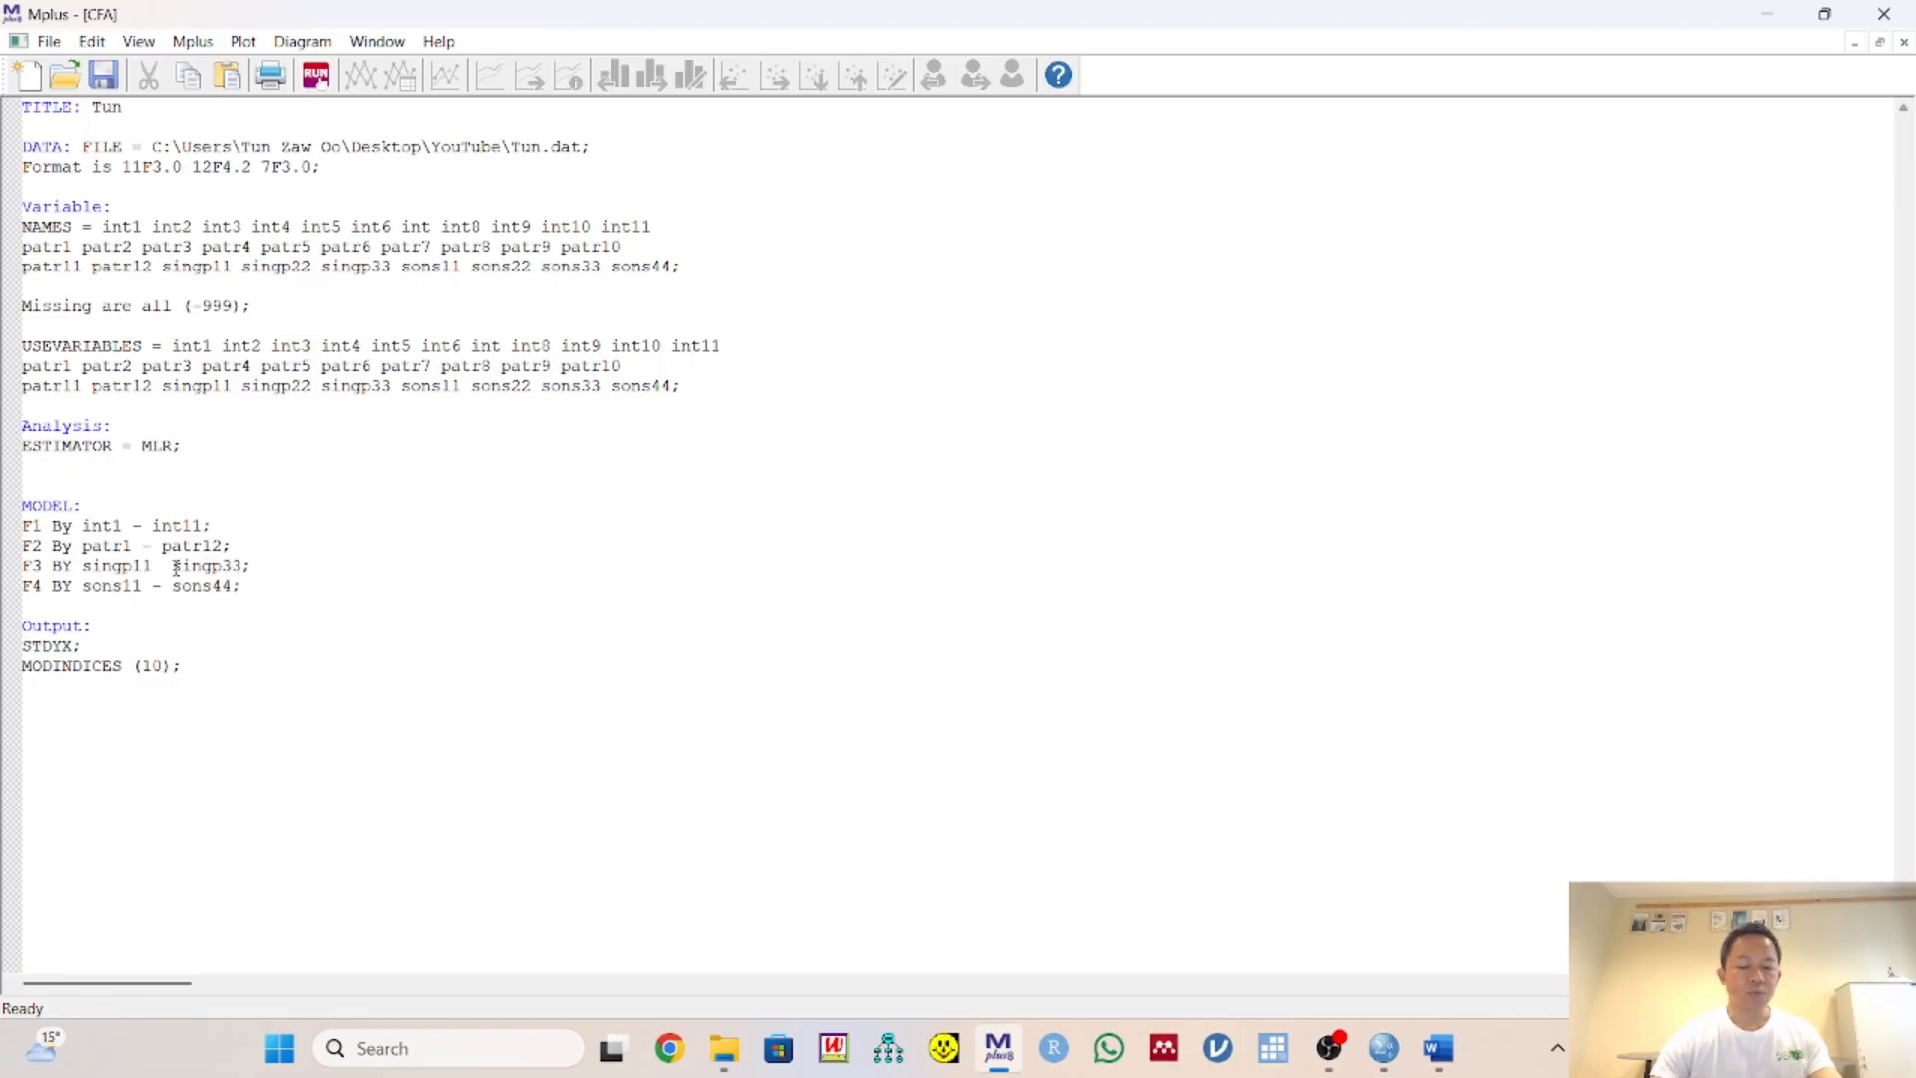
type("-")
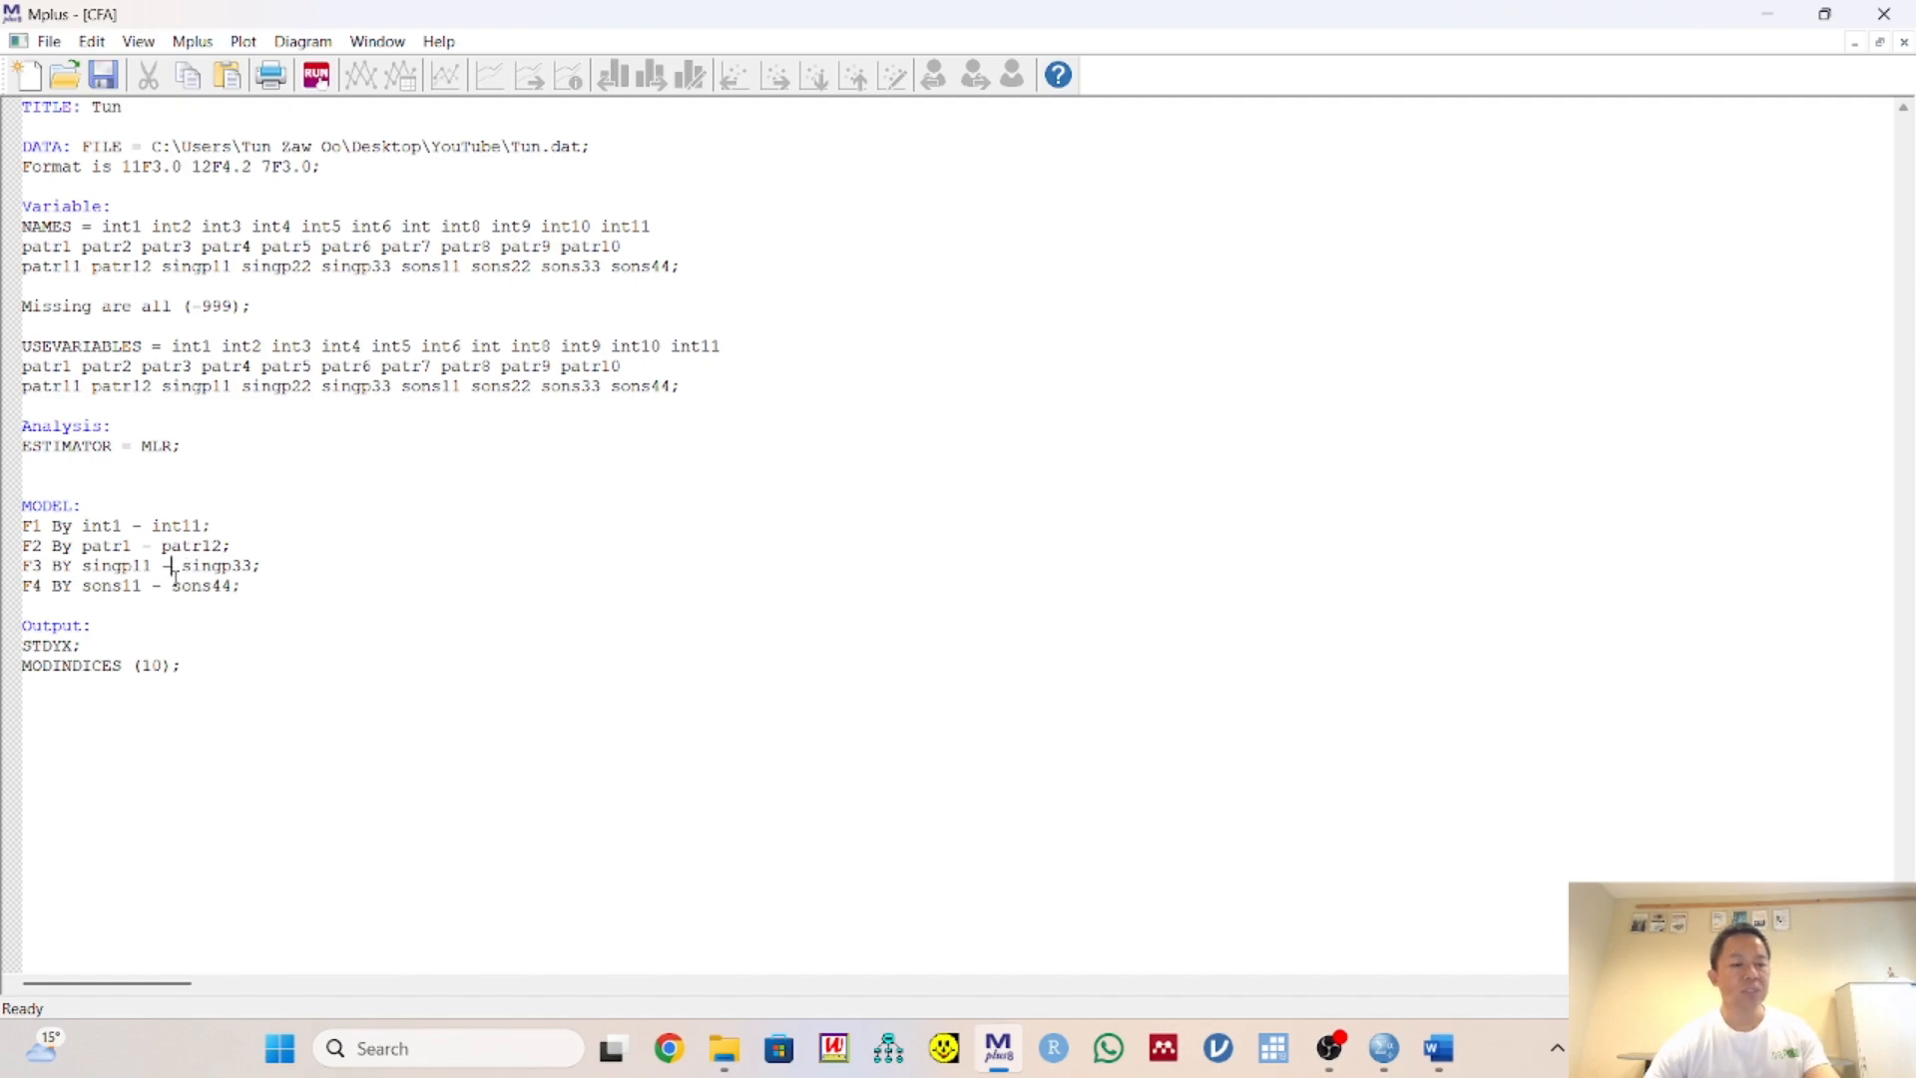
Highlight sons11 to sons44 in USEVARIABLES and compare them with the range in the F4 statement
double_click(405, 386)
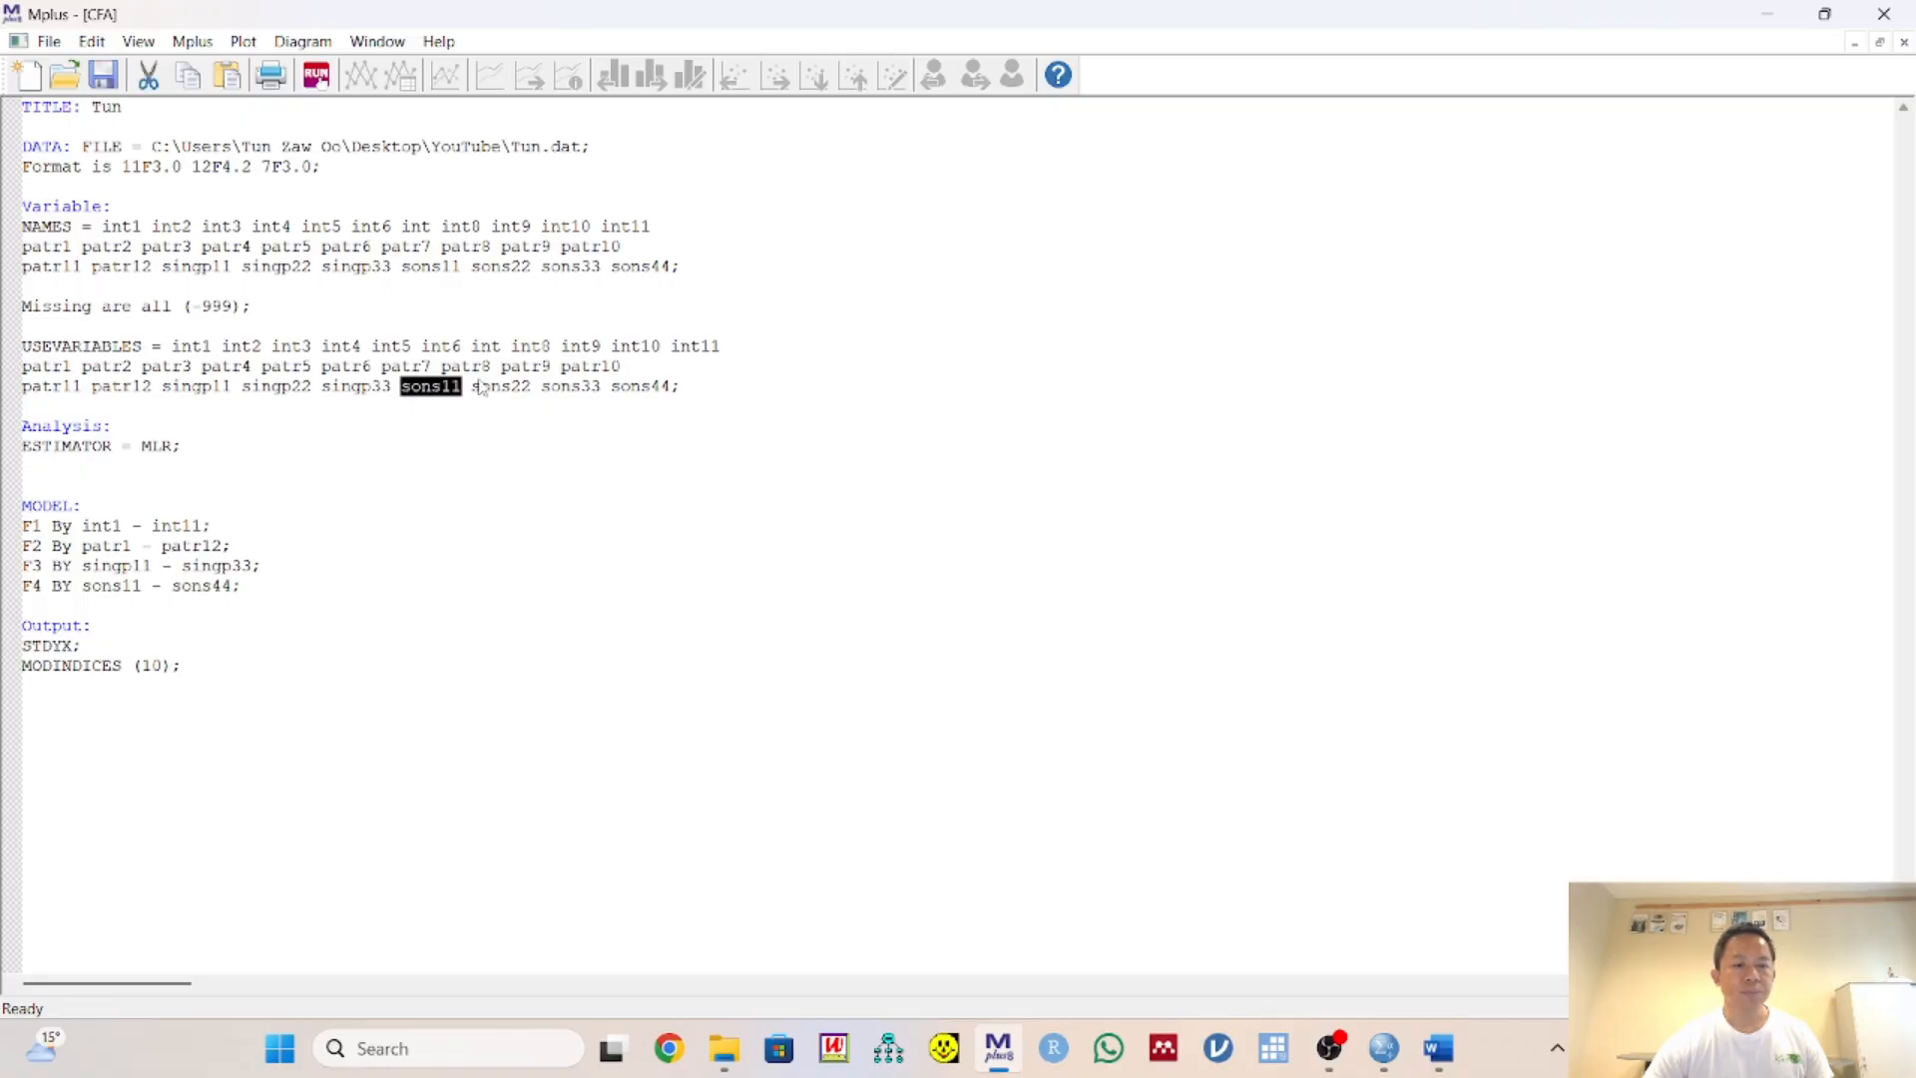
left_click(672, 388, "shift")
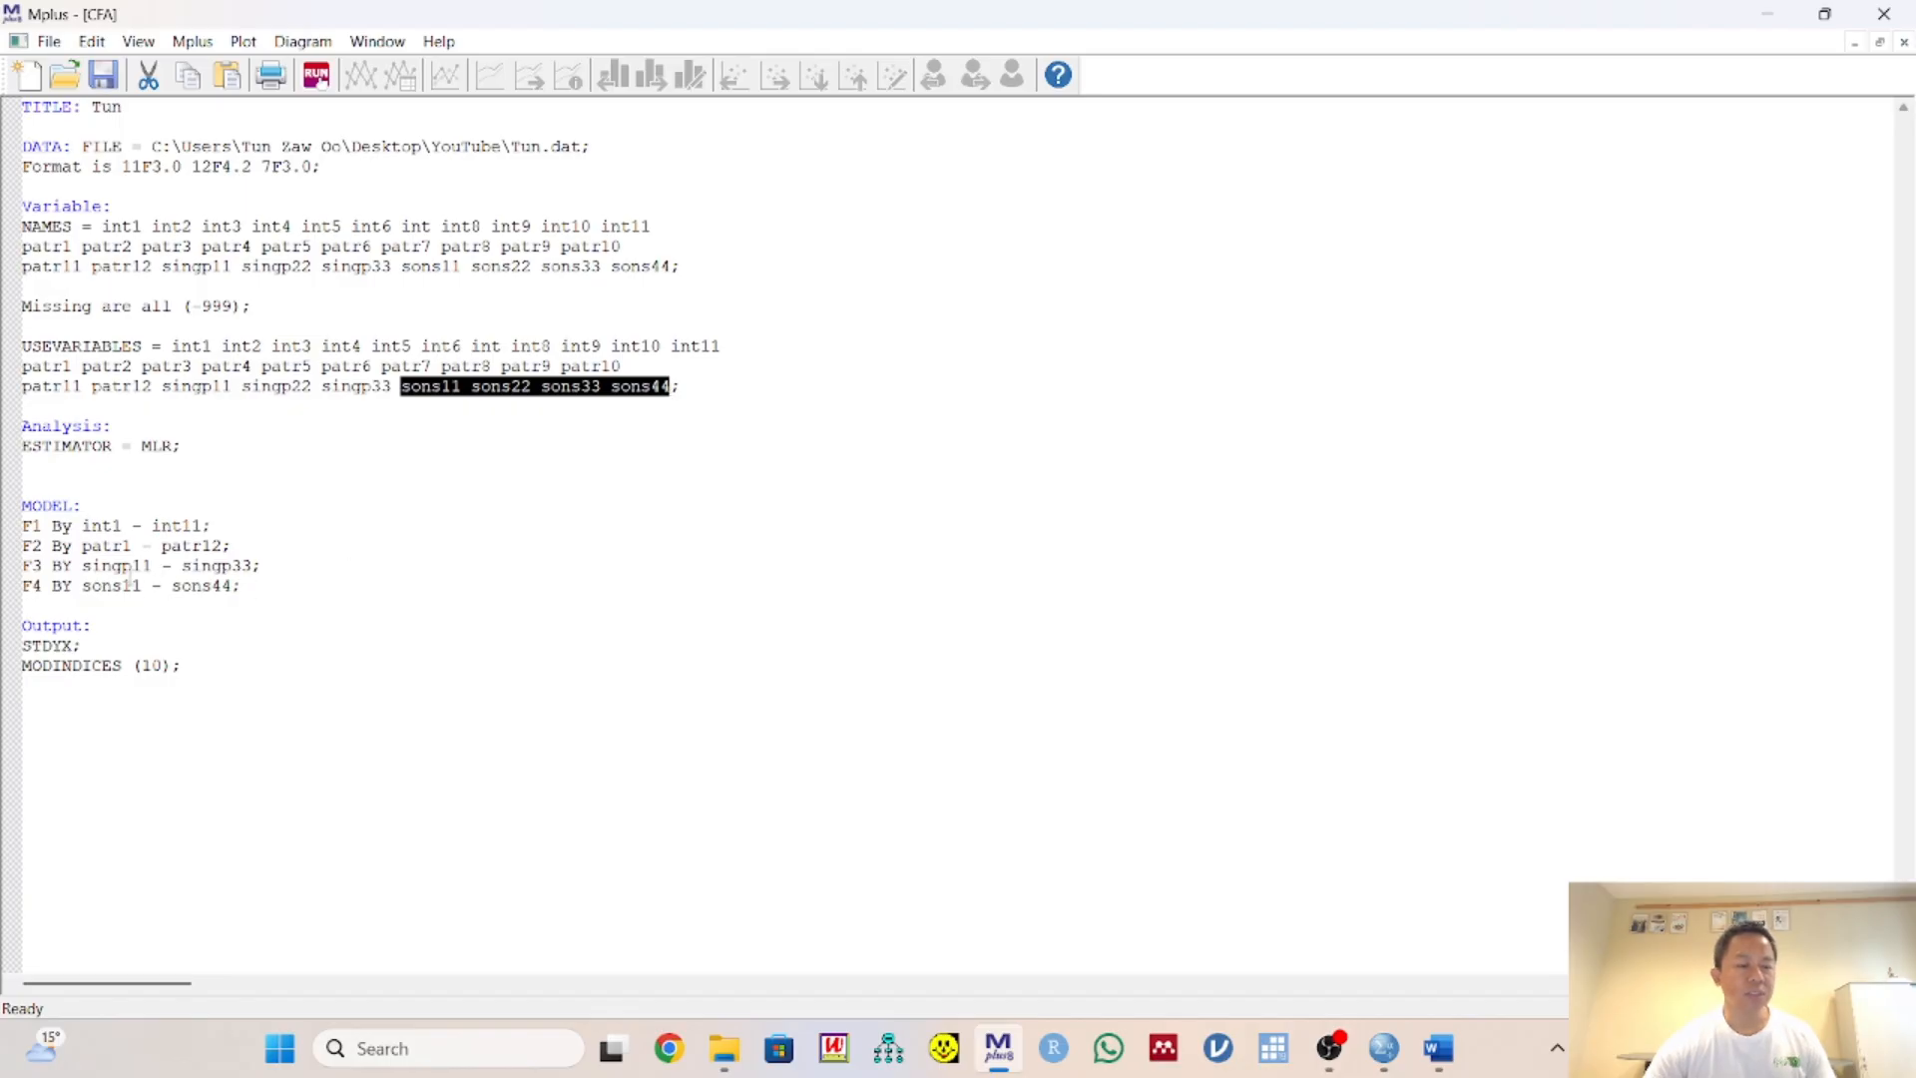
left_click(79, 589)
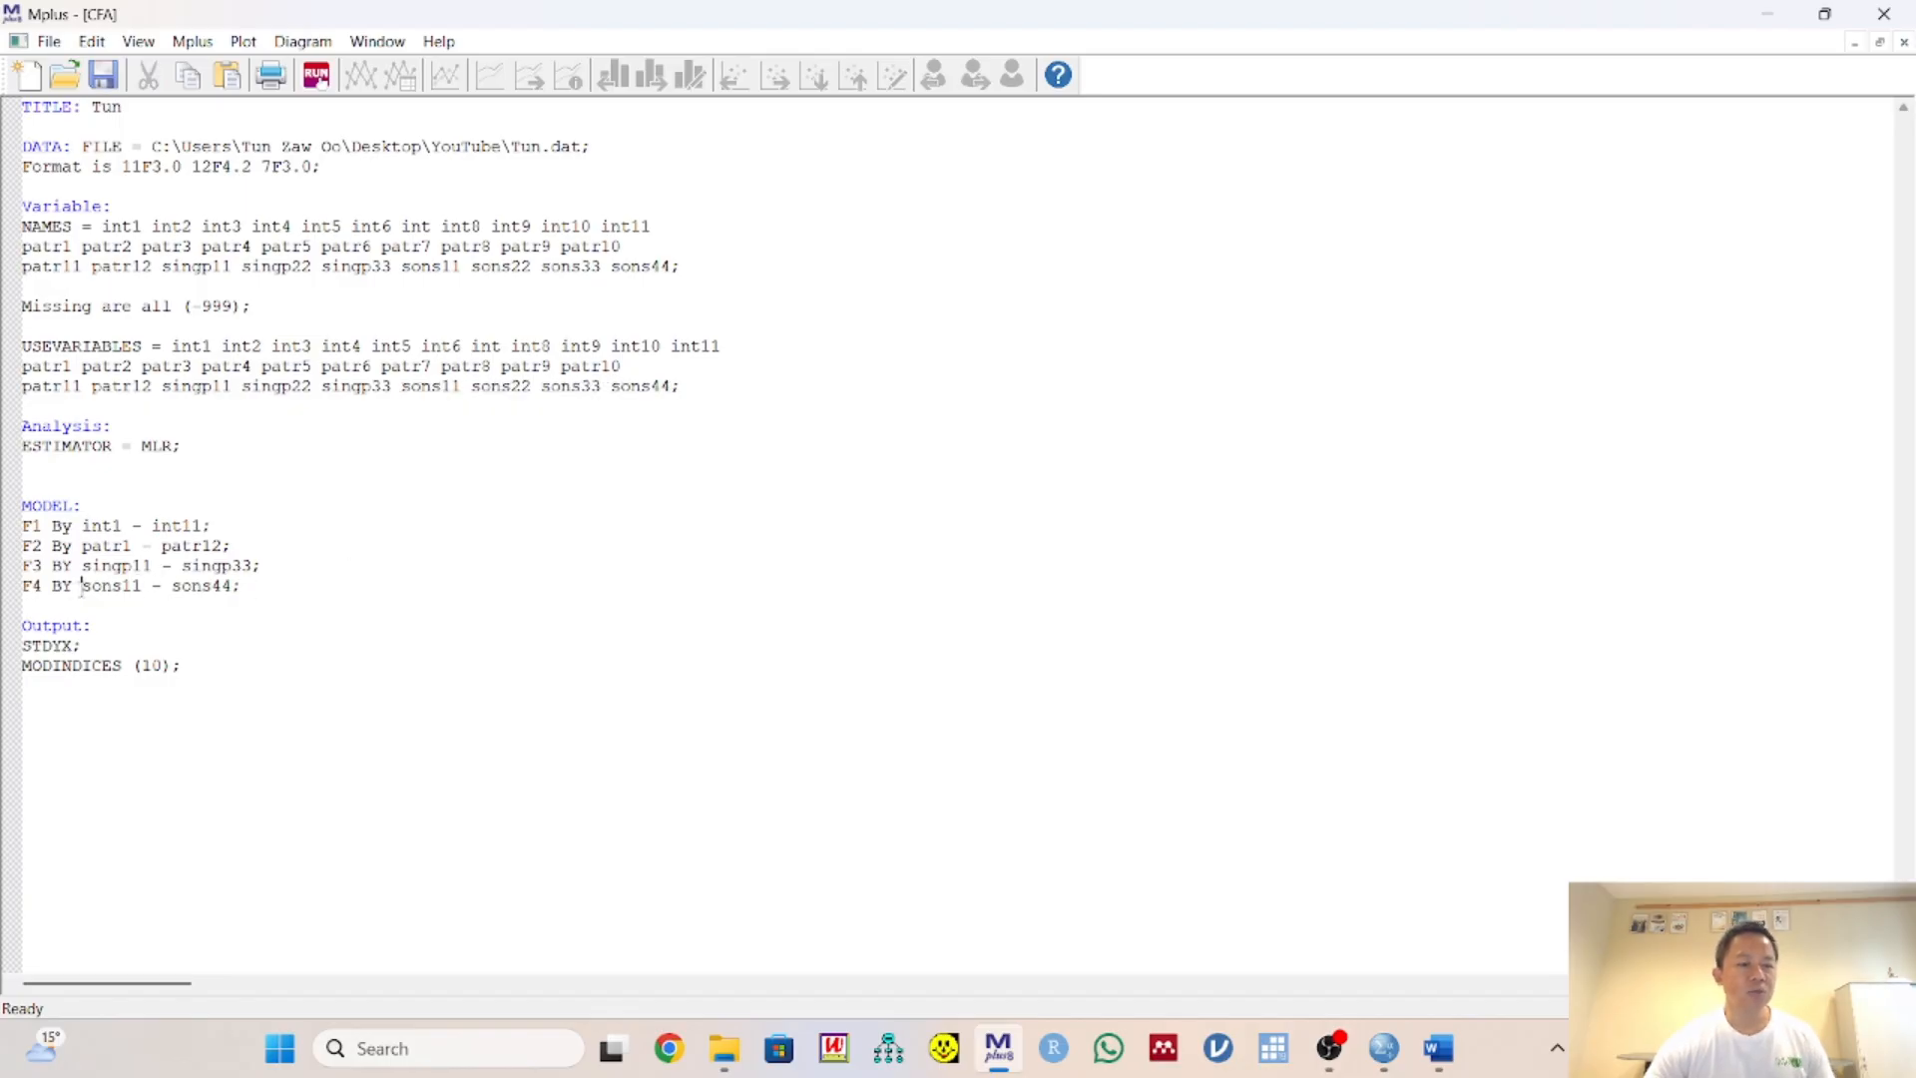
left_click(237, 585, "shift")
left_click(386, 631)
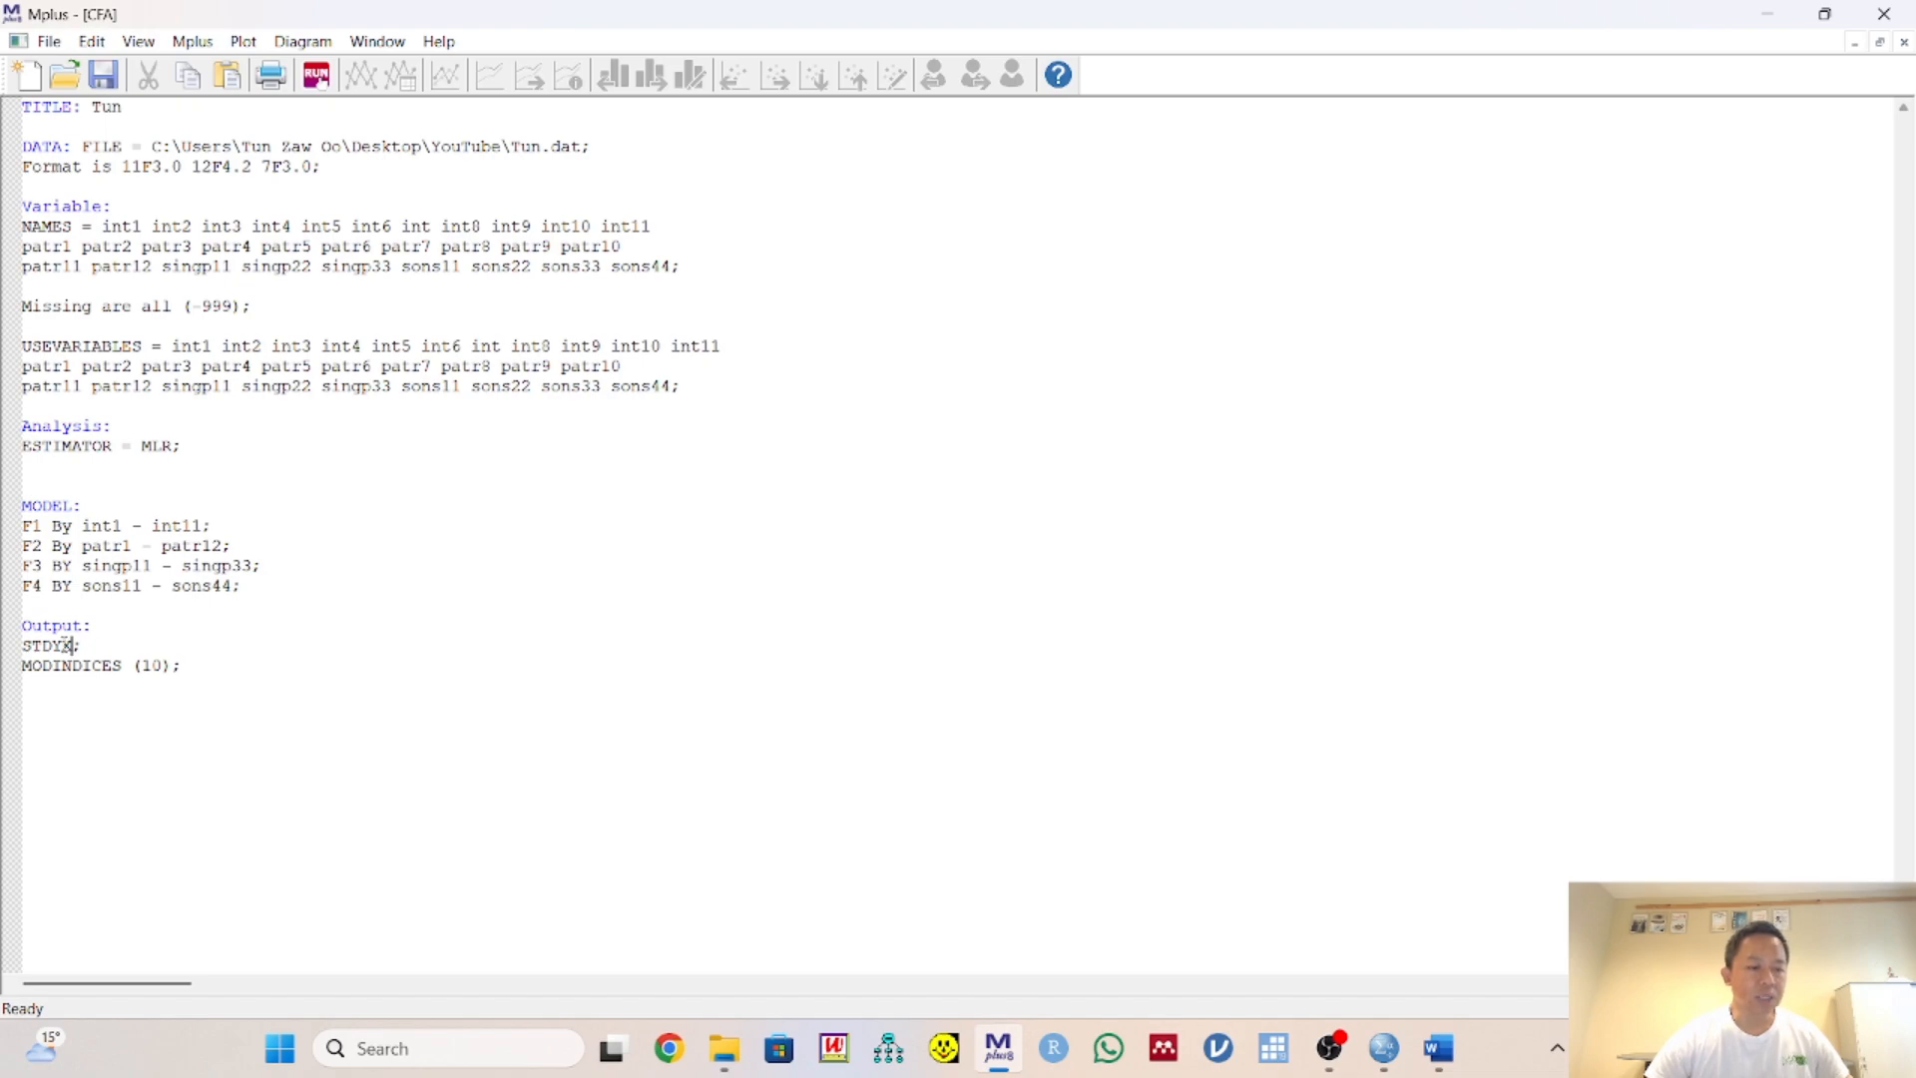
Set the MODINDICES threshold in the Output section to 20
left_click(127, 666)
left_click(162, 665)
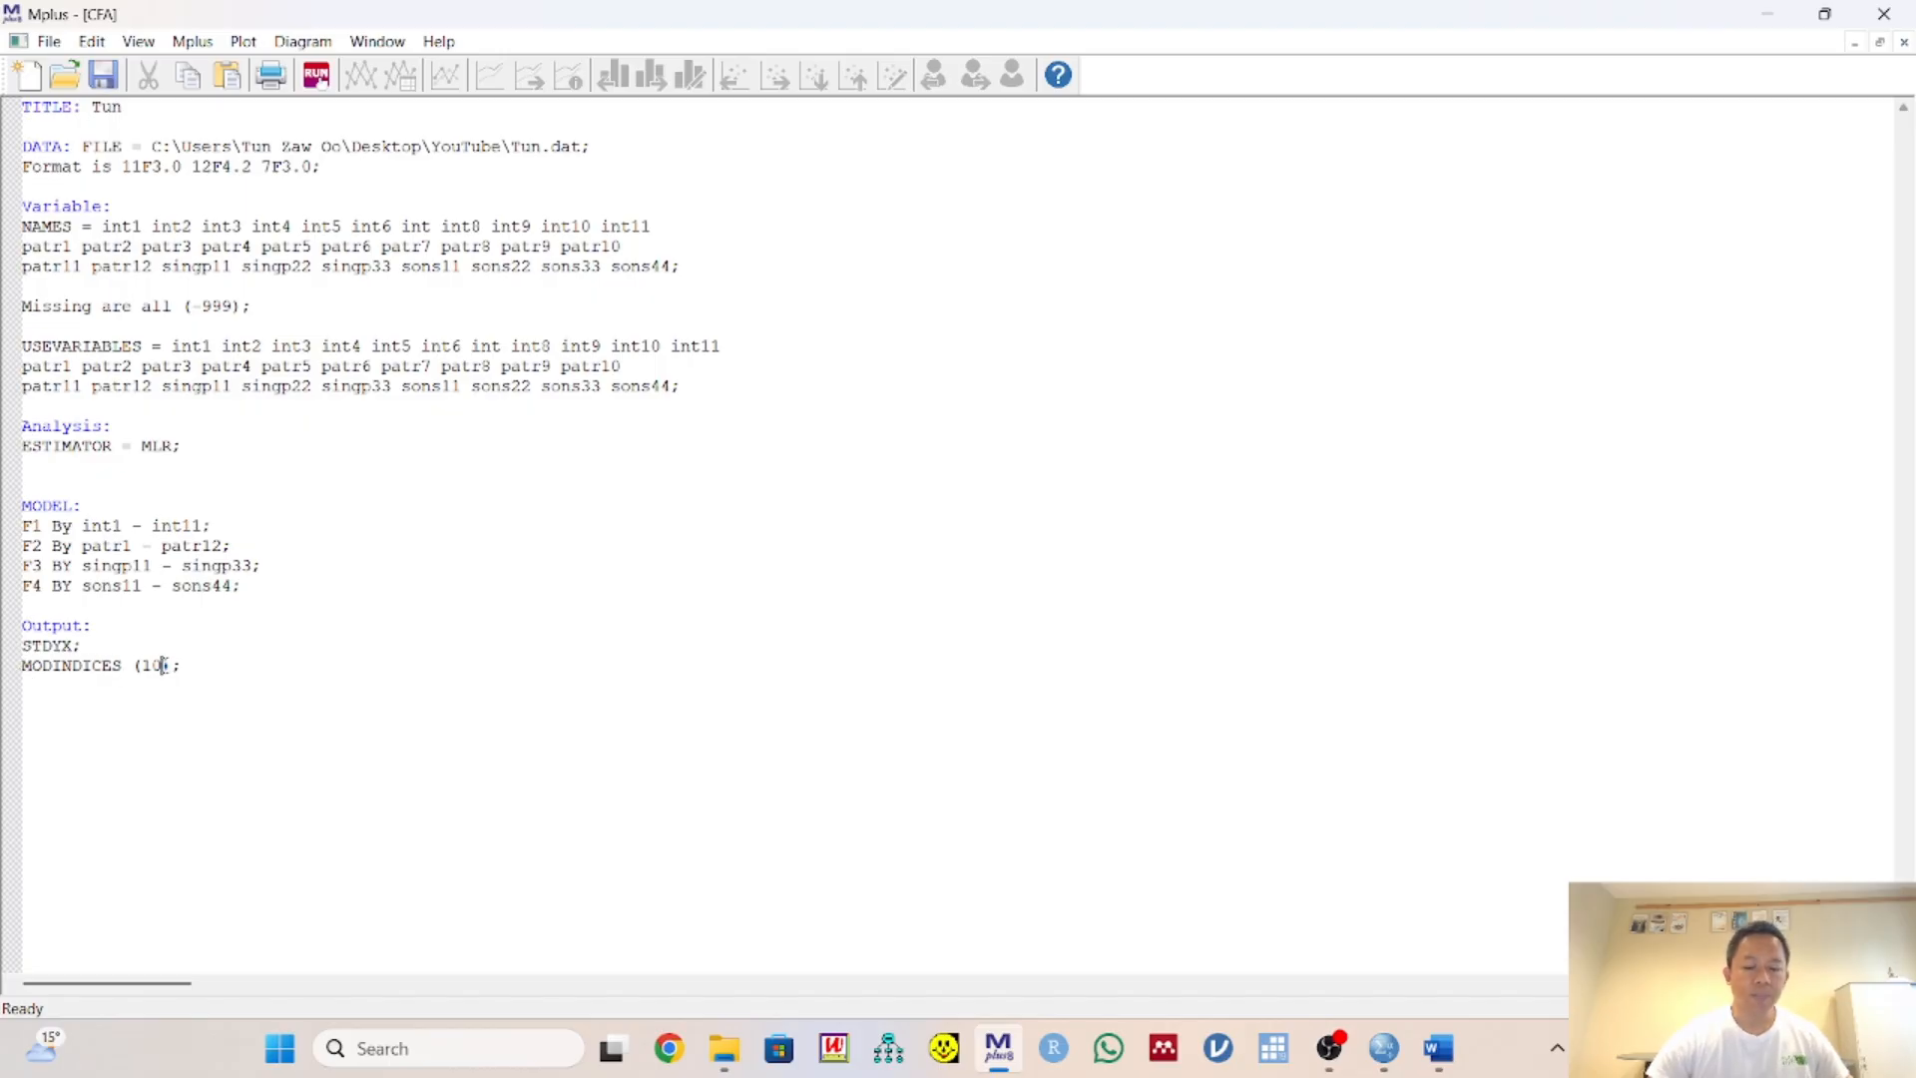
key("BackSpace")
key("BackSpace")
type("20")
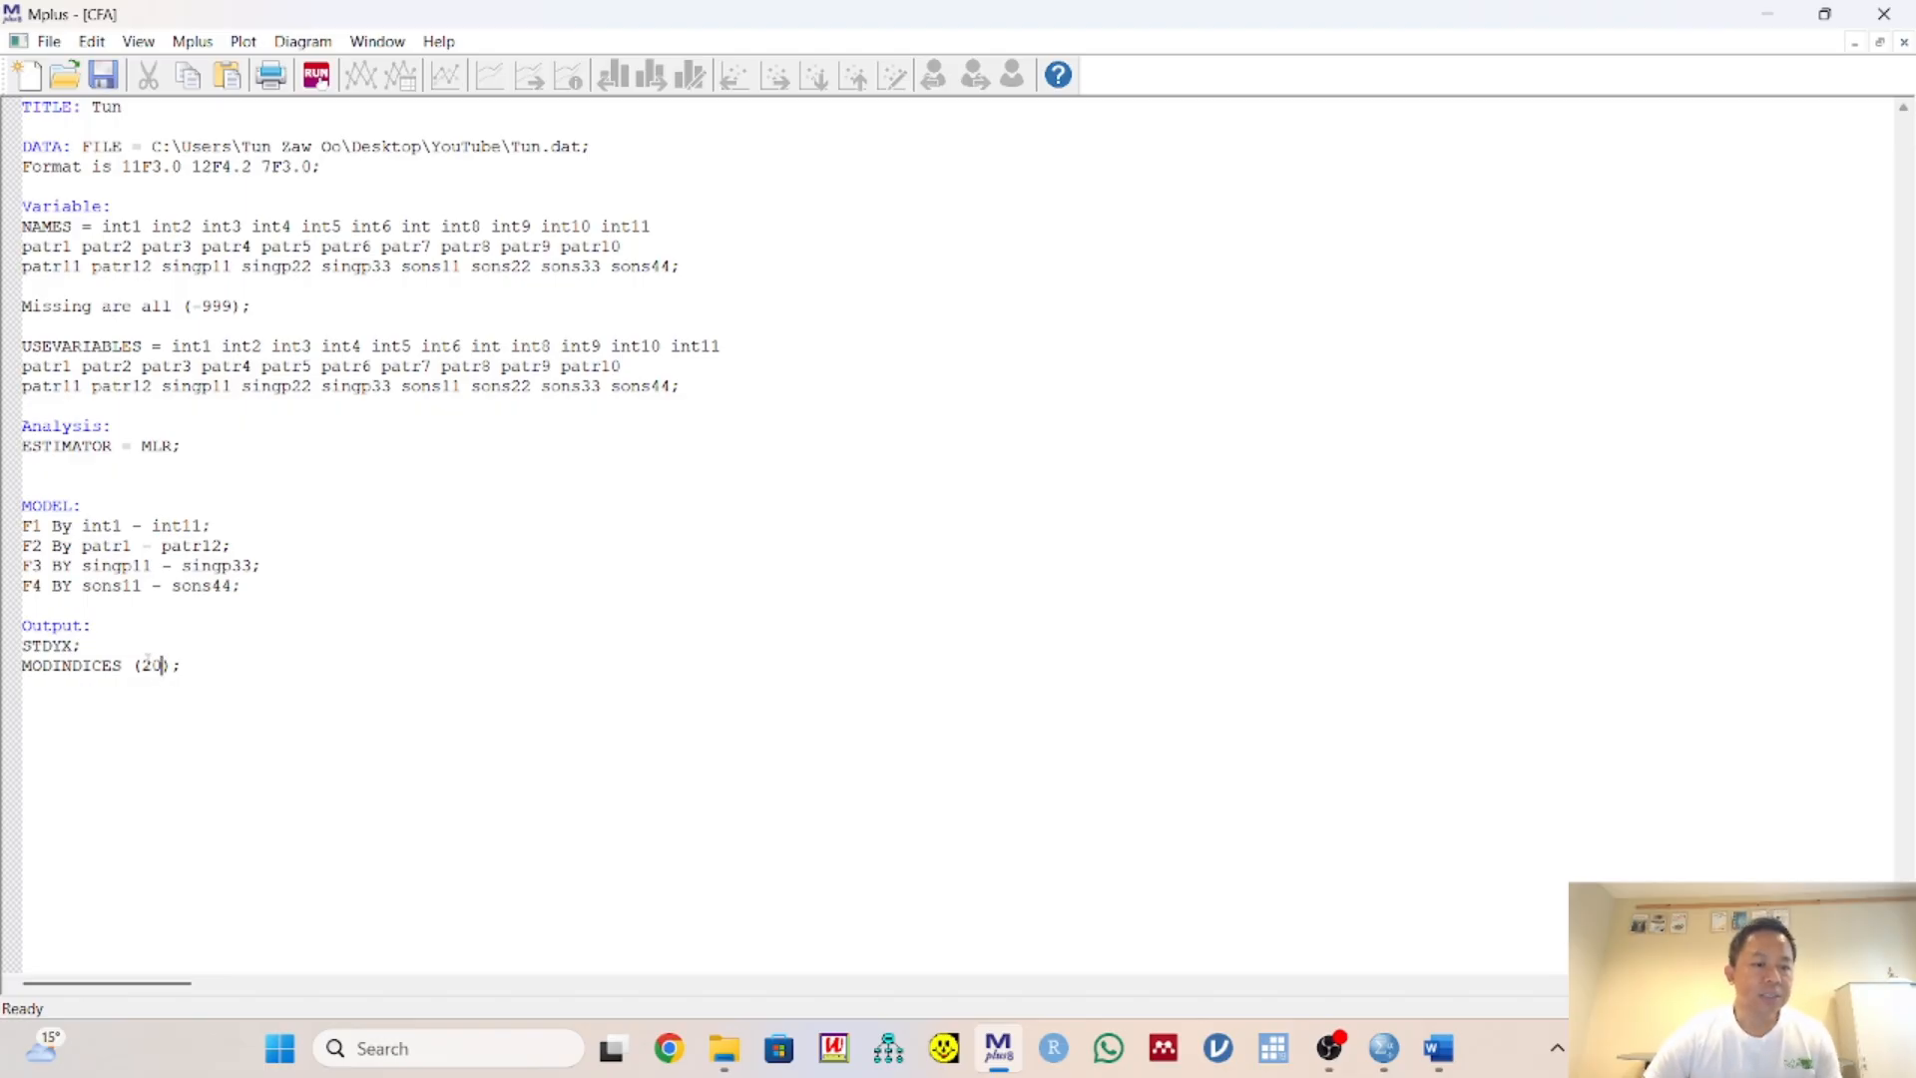
Save the input file under the name CFA in the YouTube folder on the Desktop
left_click(49, 42)
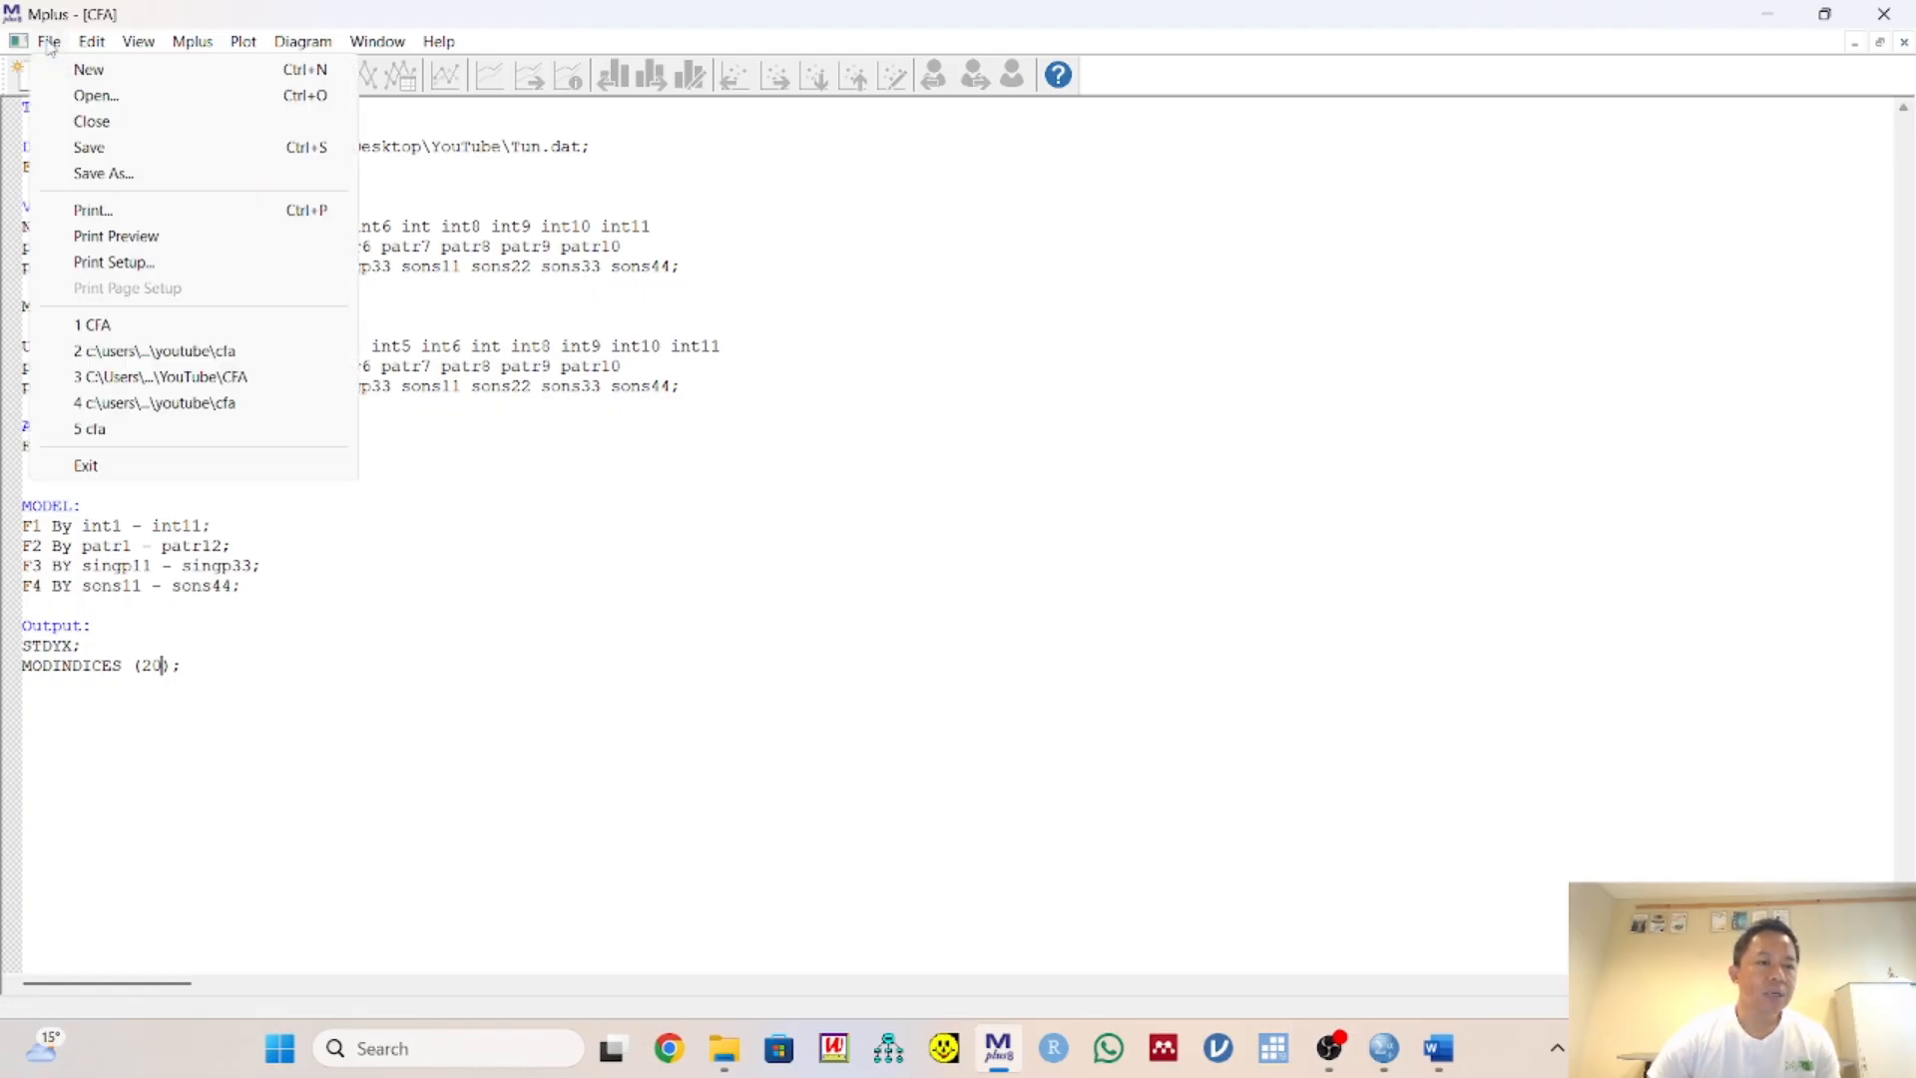
left_click(93, 176)
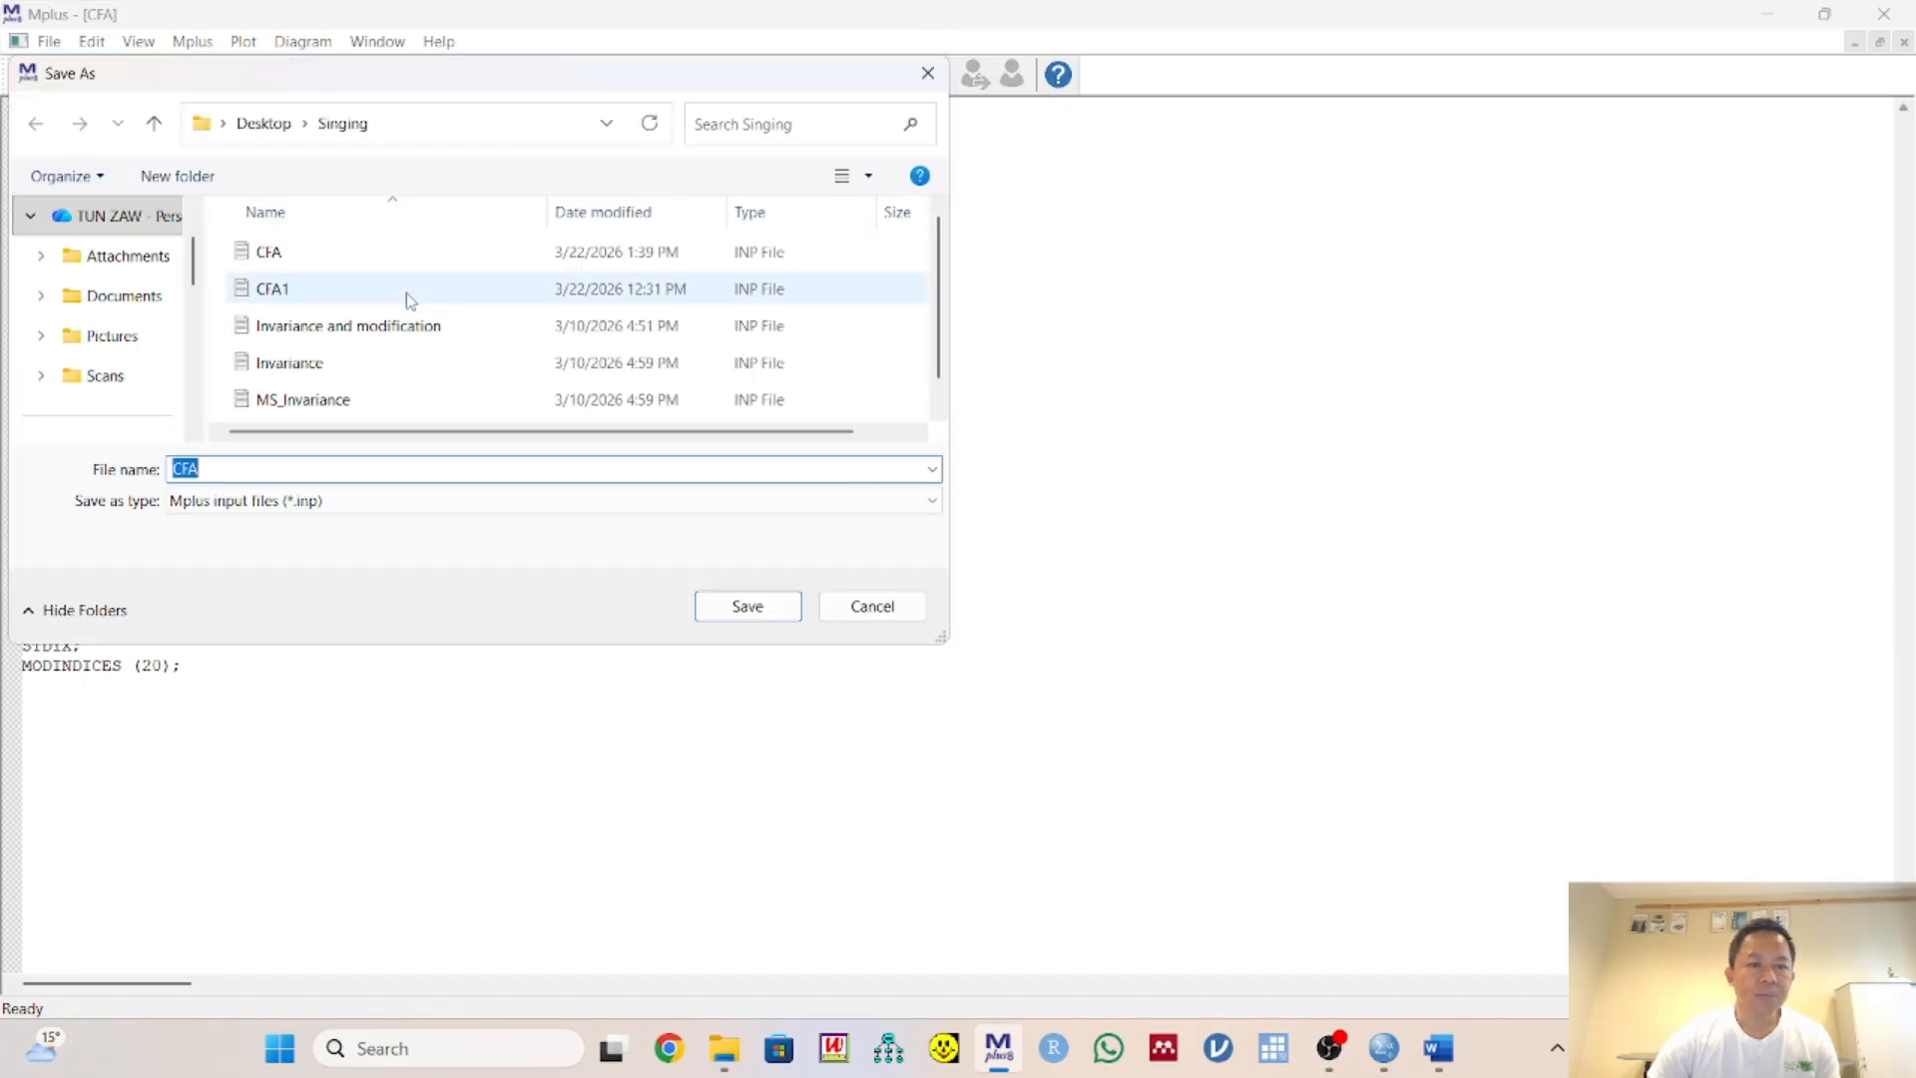
scroll(150, 334, "down", 3)
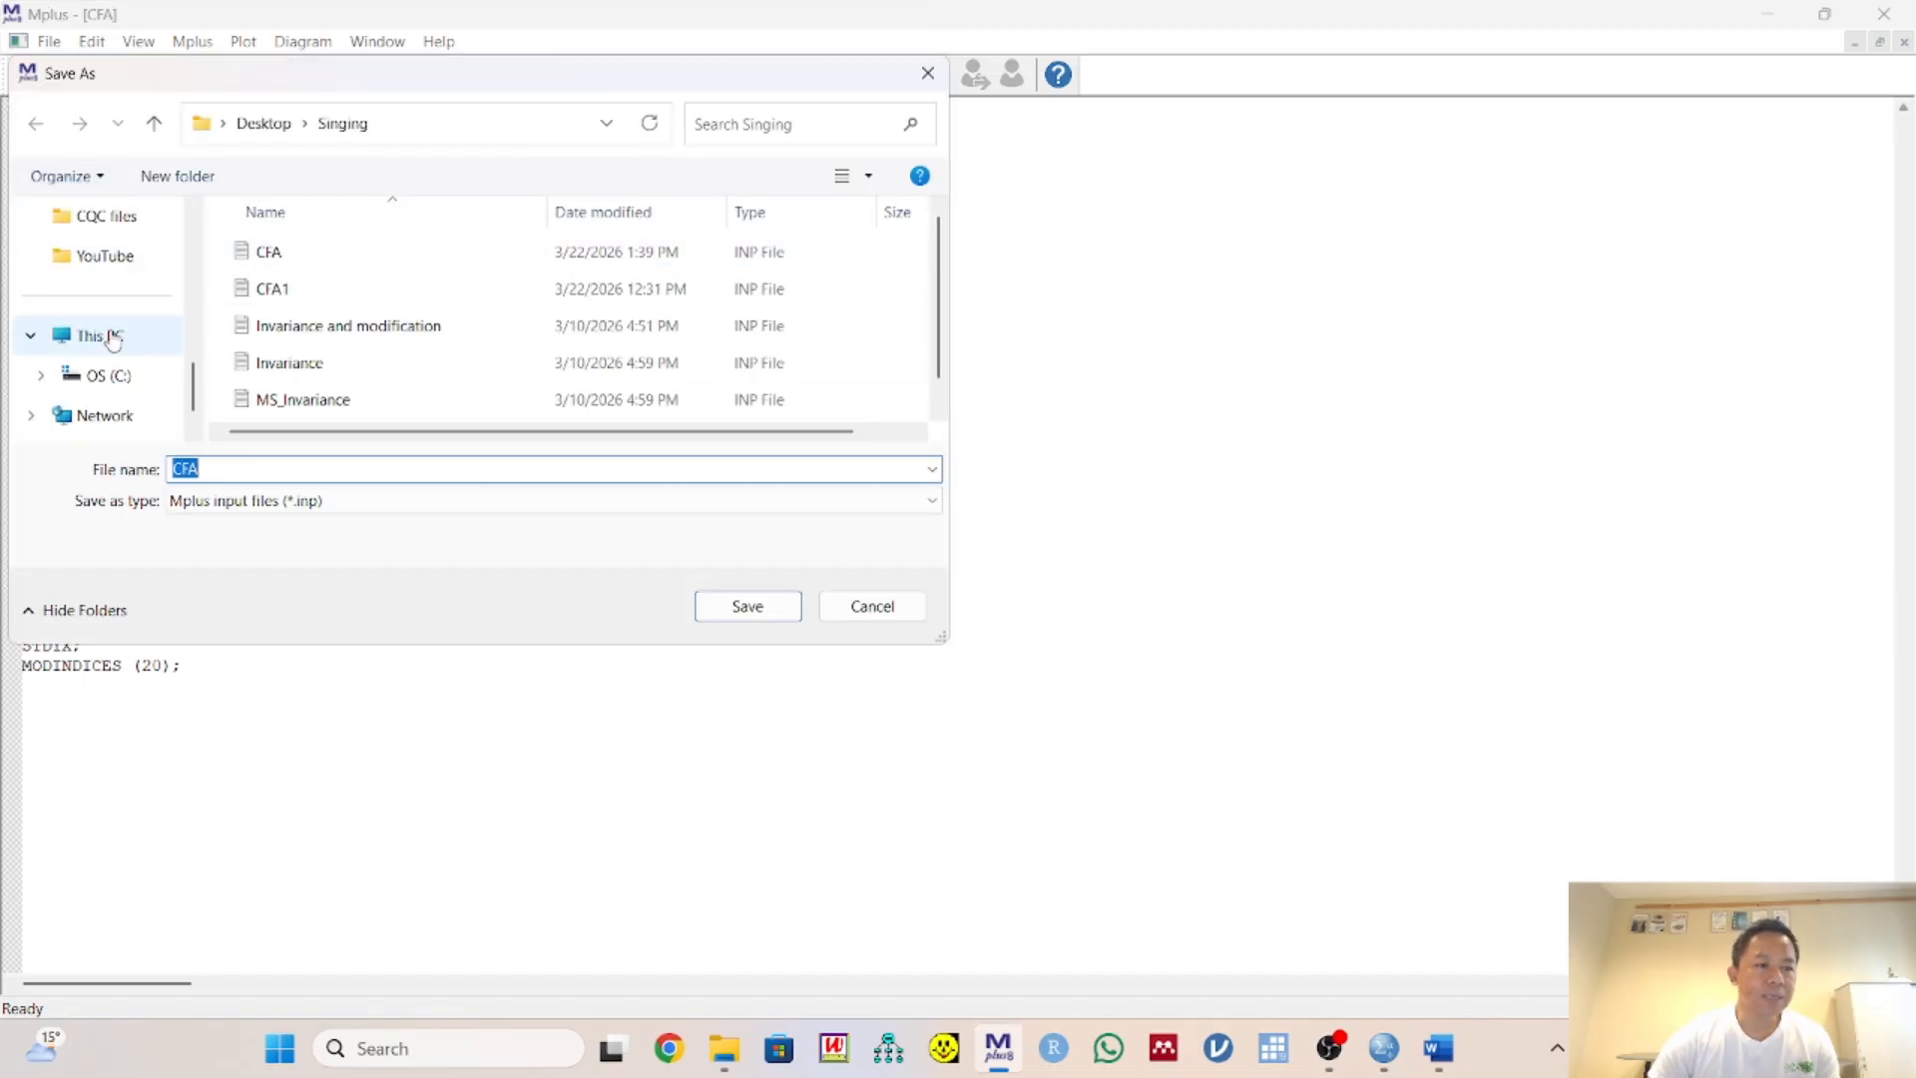
scroll(179, 265, "up", 5)
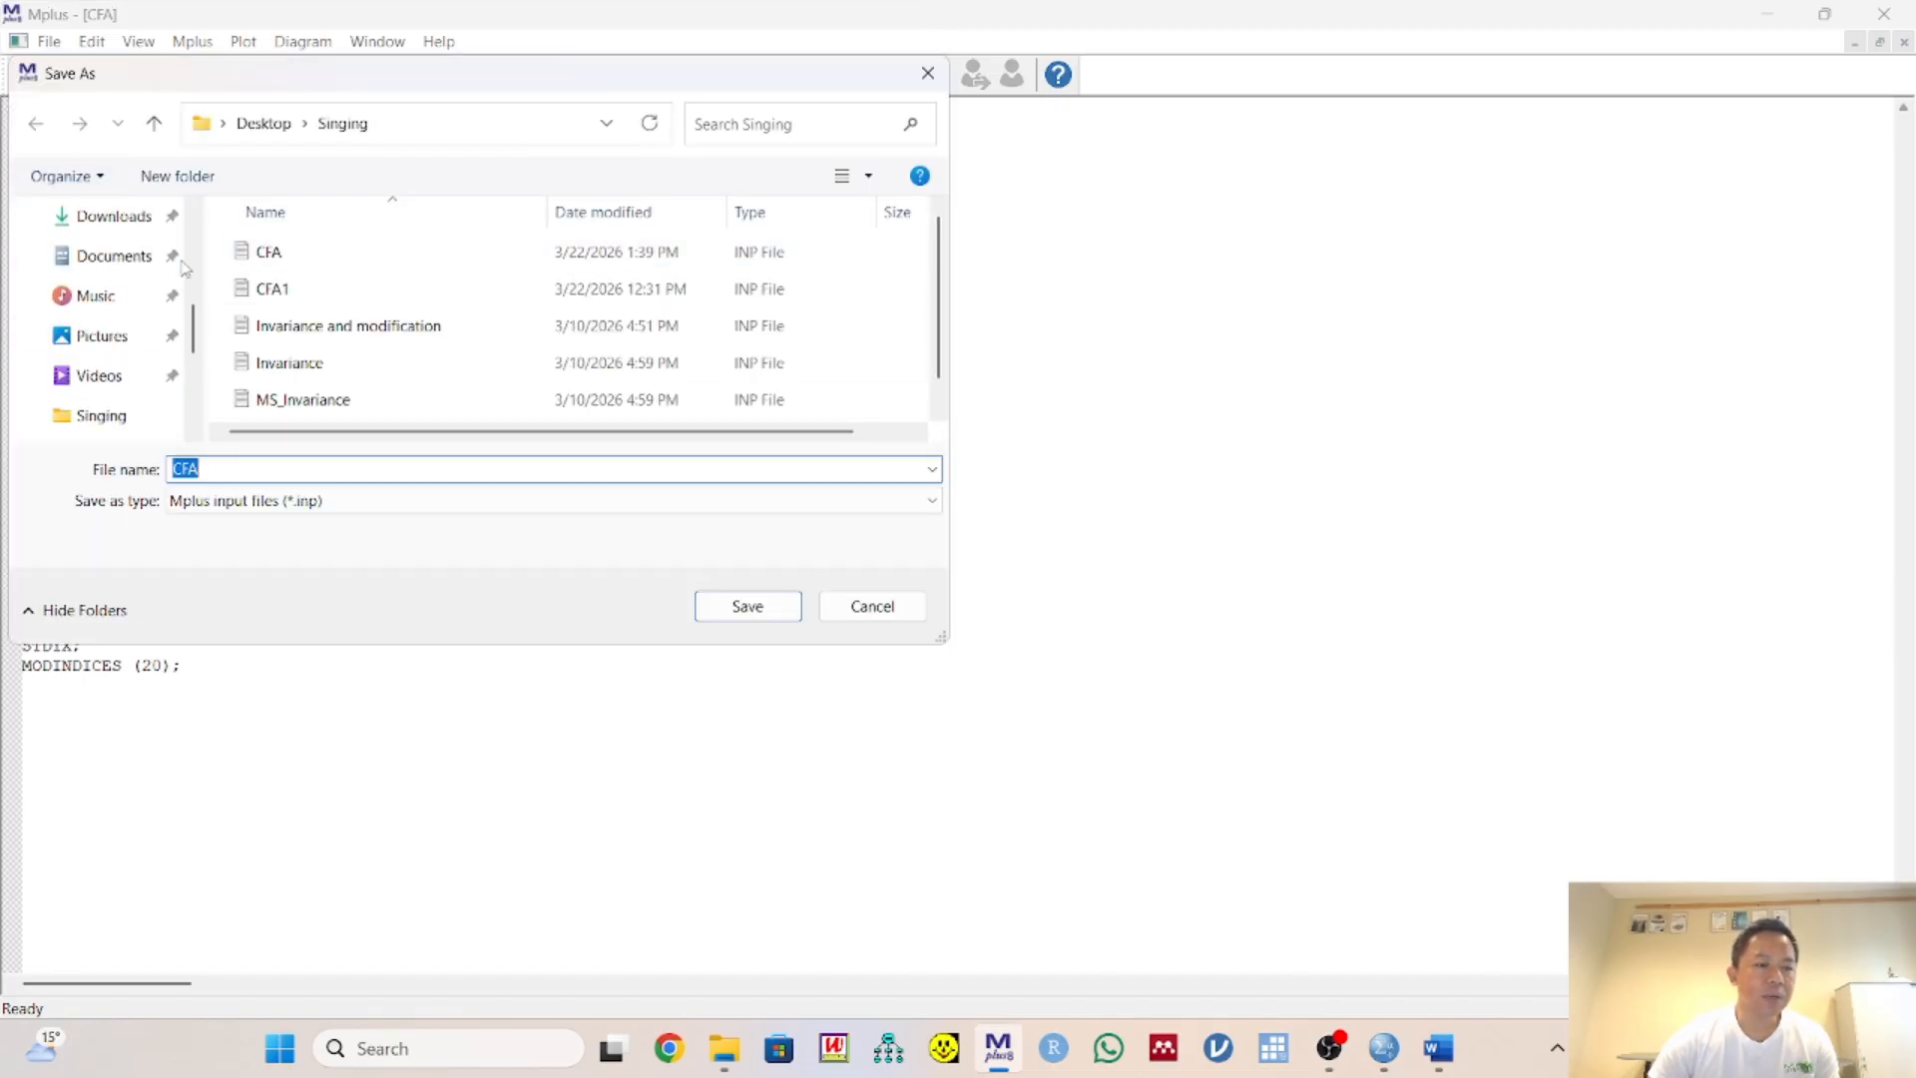
scroll(125, 305, "up", 1)
left_click(122, 305)
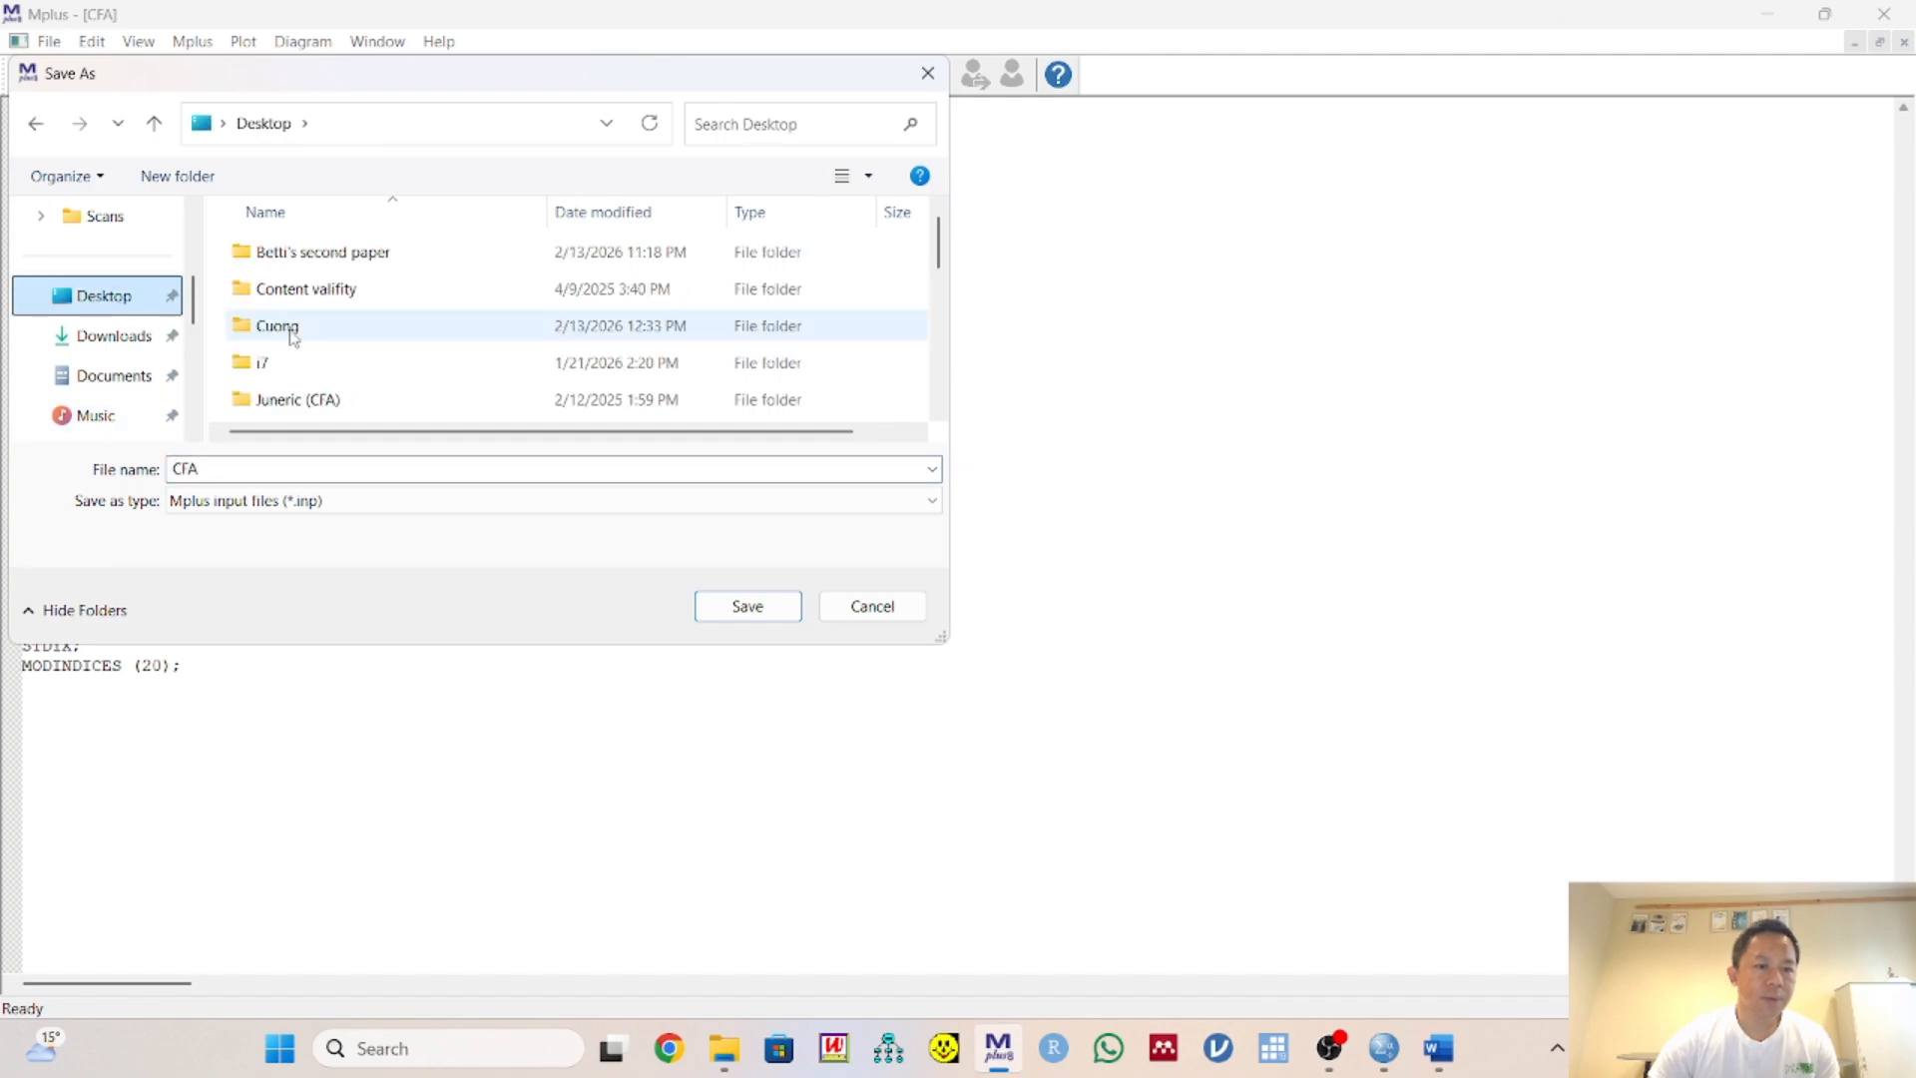
scroll(290, 332, "down", 5)
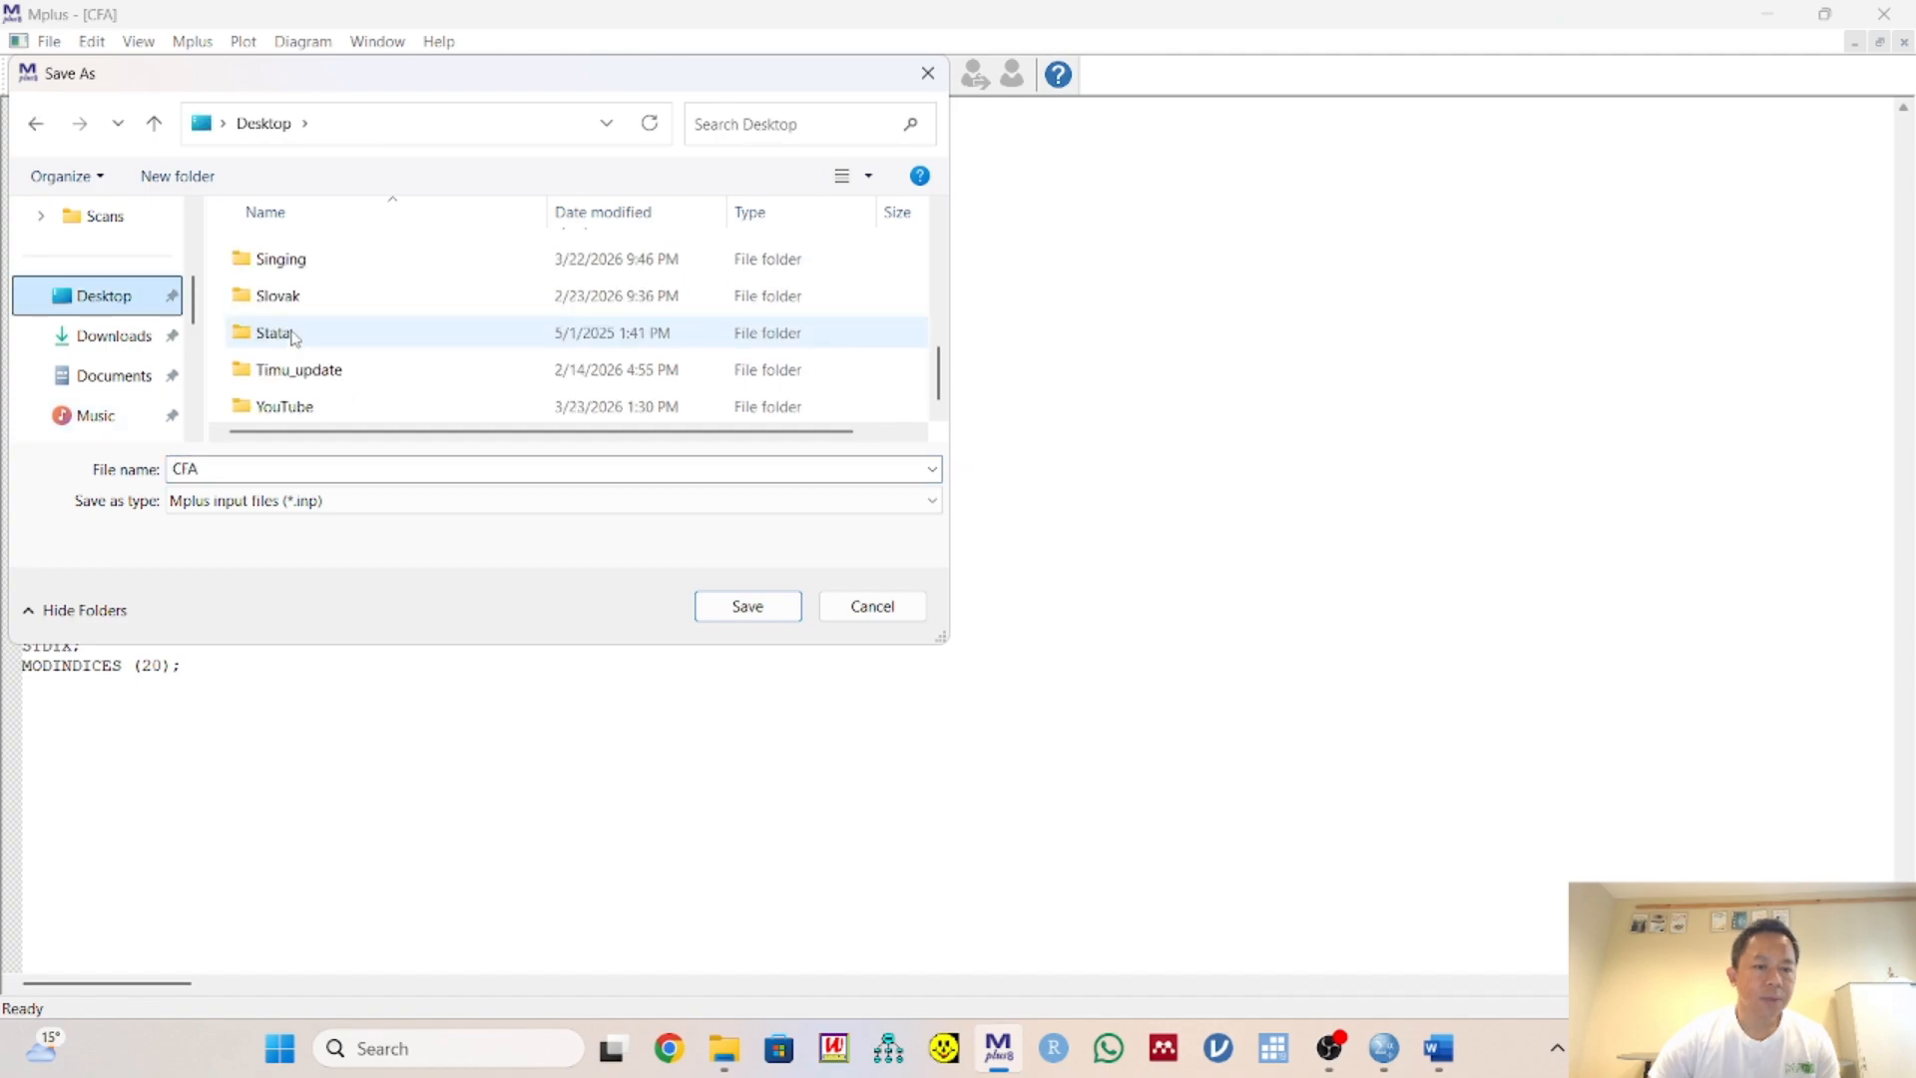
double_click(313, 406)
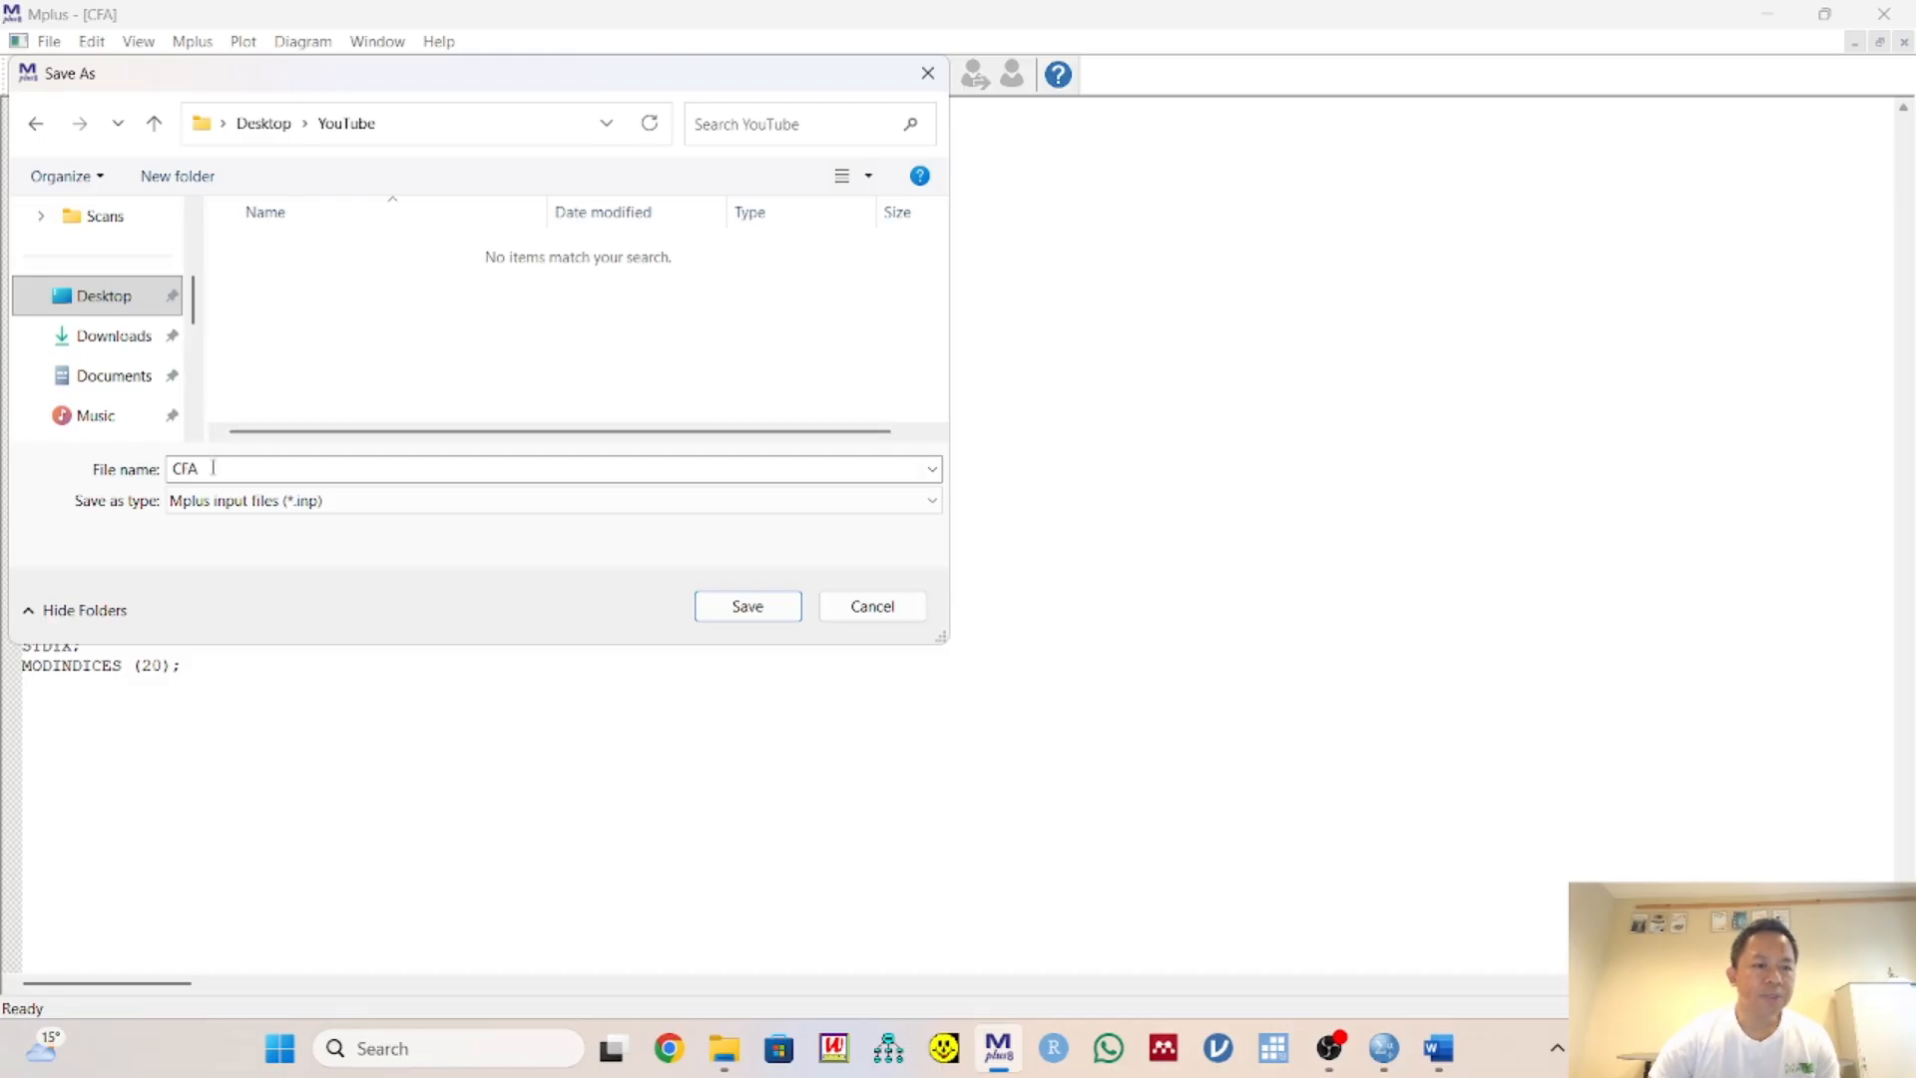
left_click(761, 608)
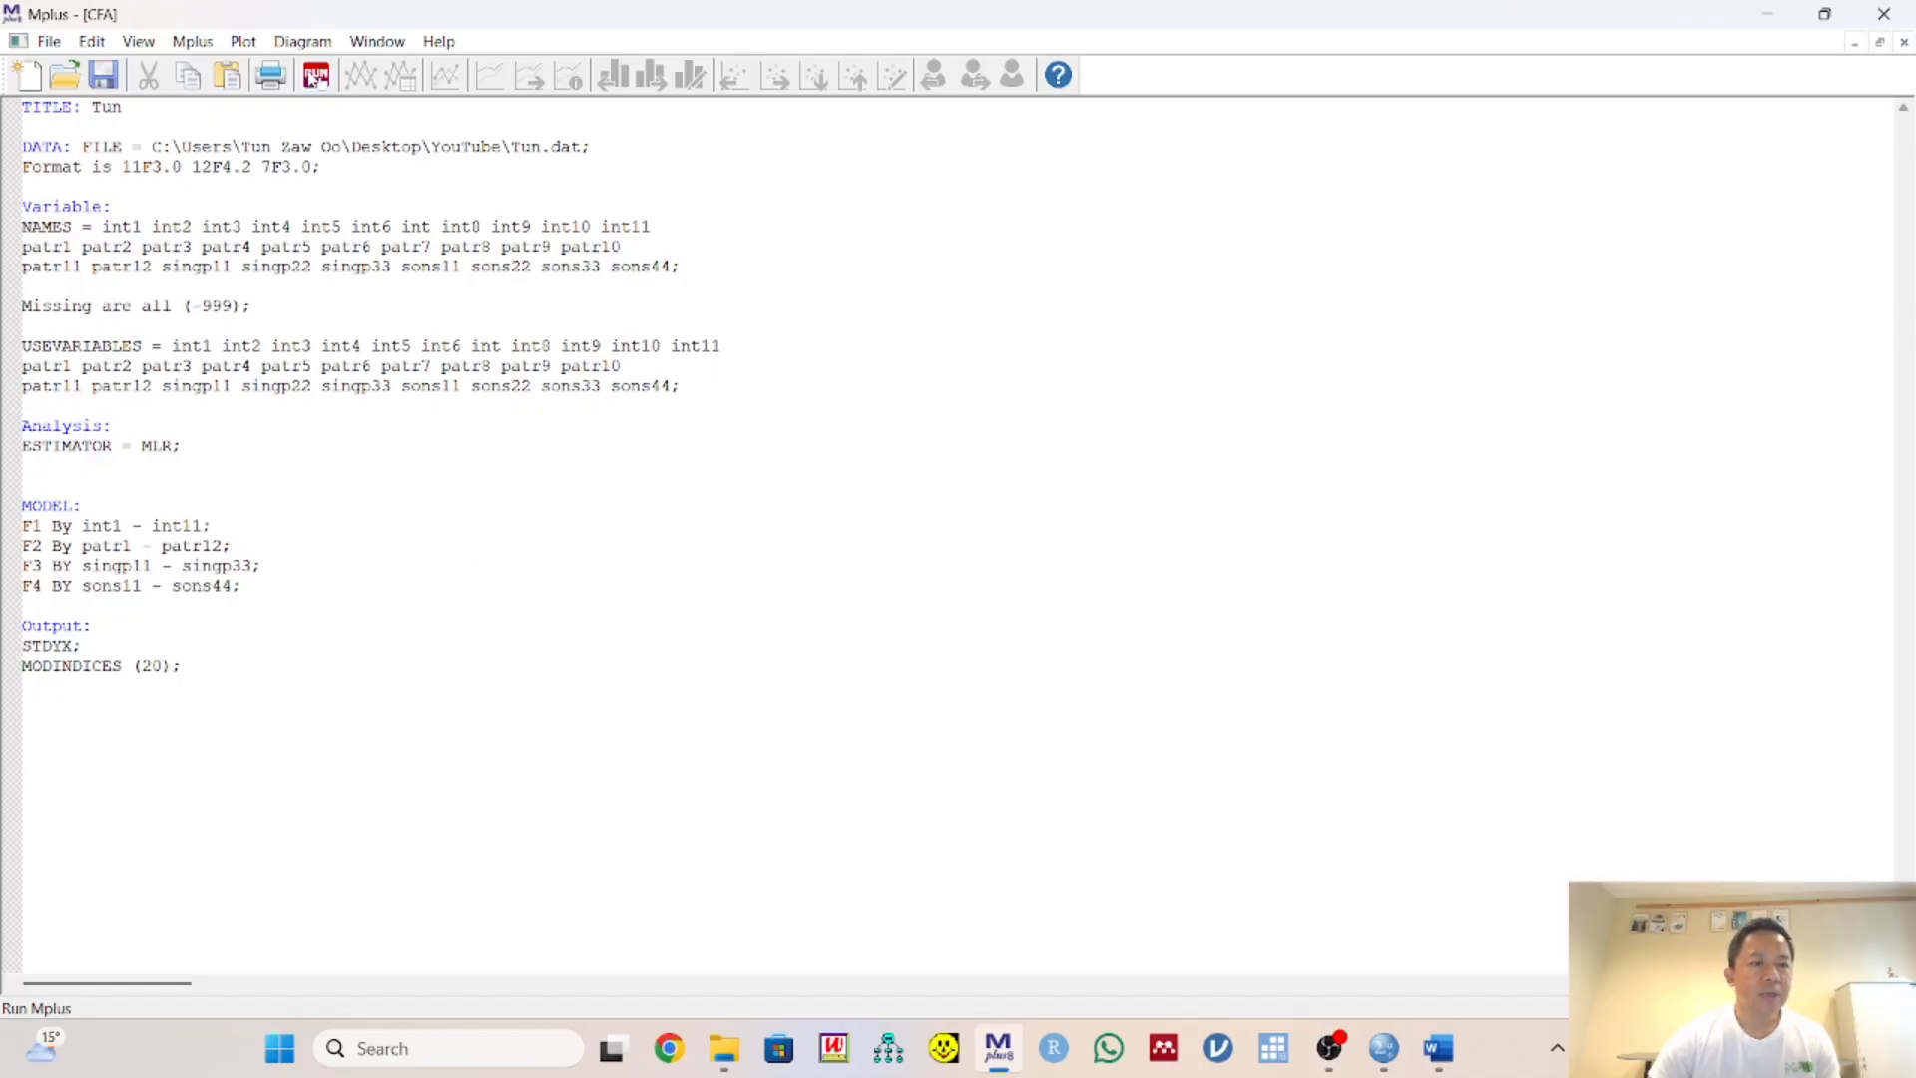
Run the CFA analysis and go to the Model Fit Information section of the output
left_click(317, 76)
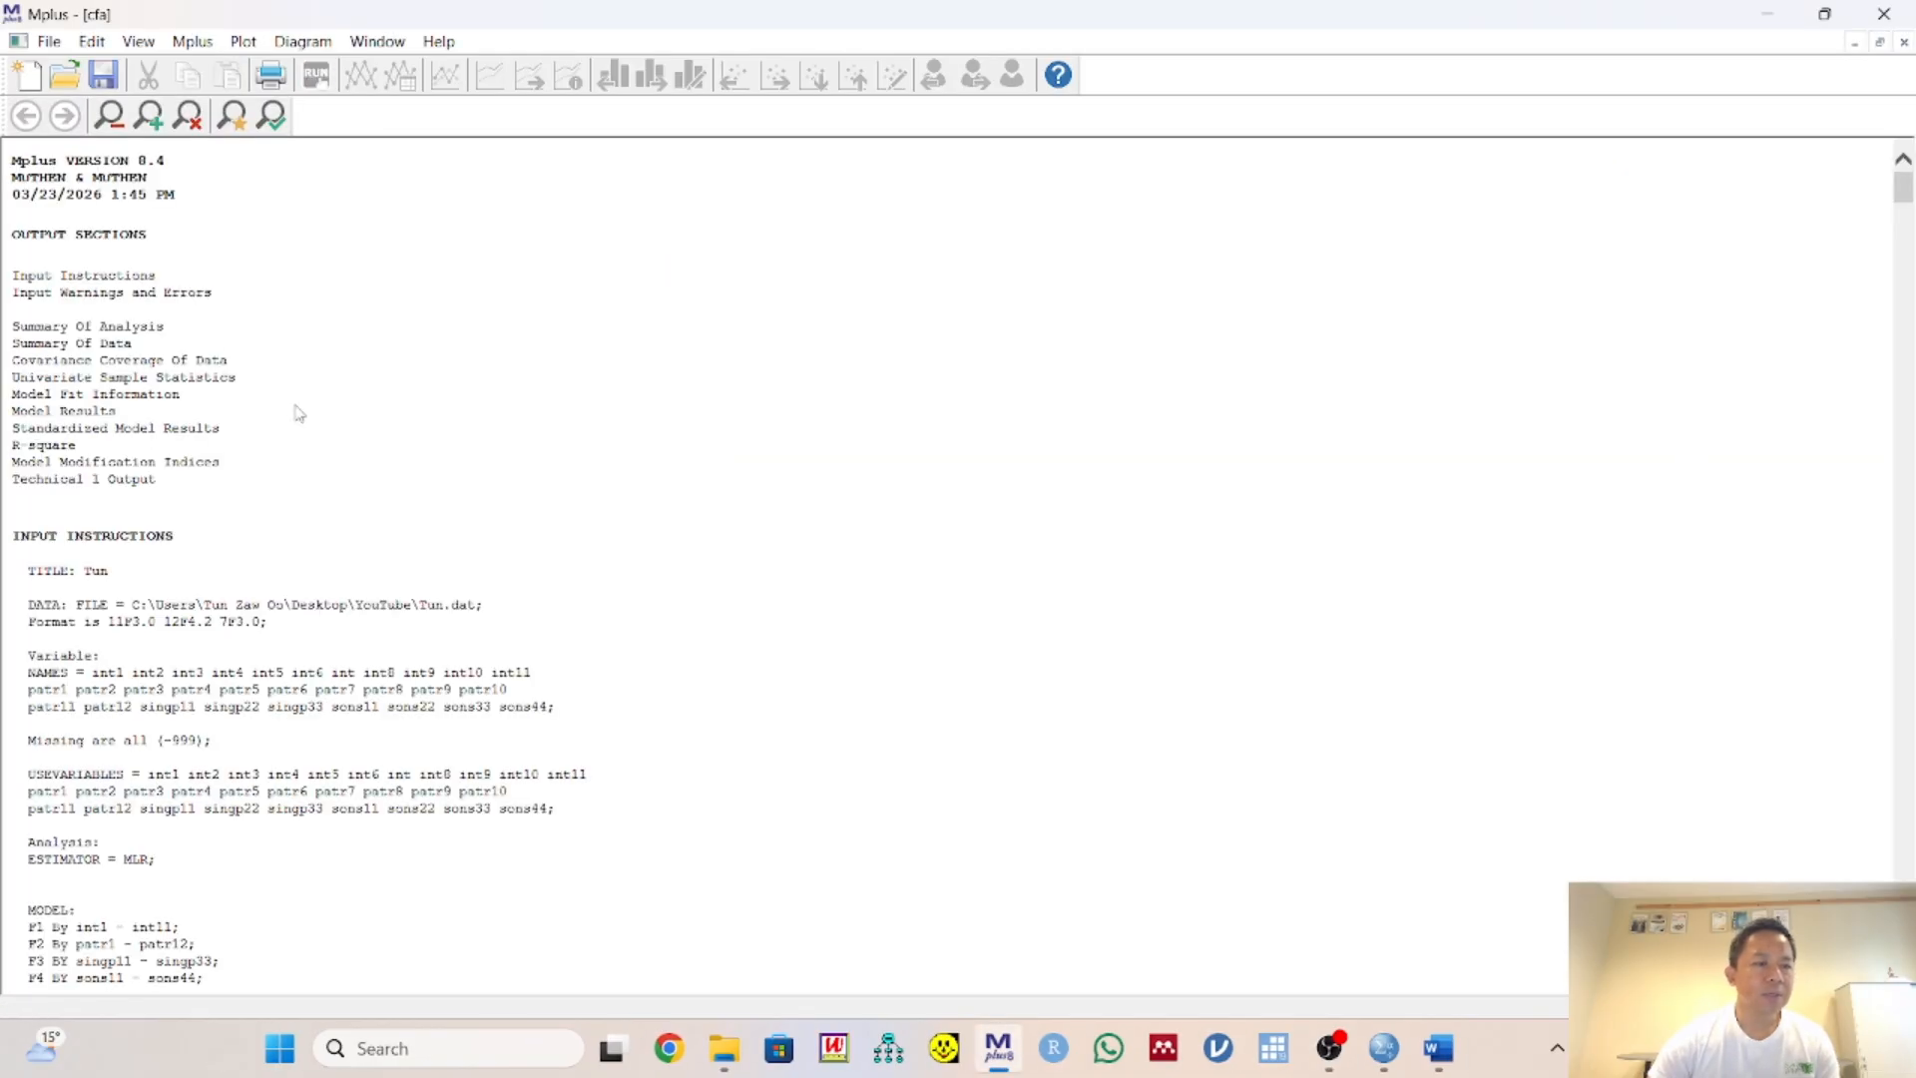
left_click(144, 396)
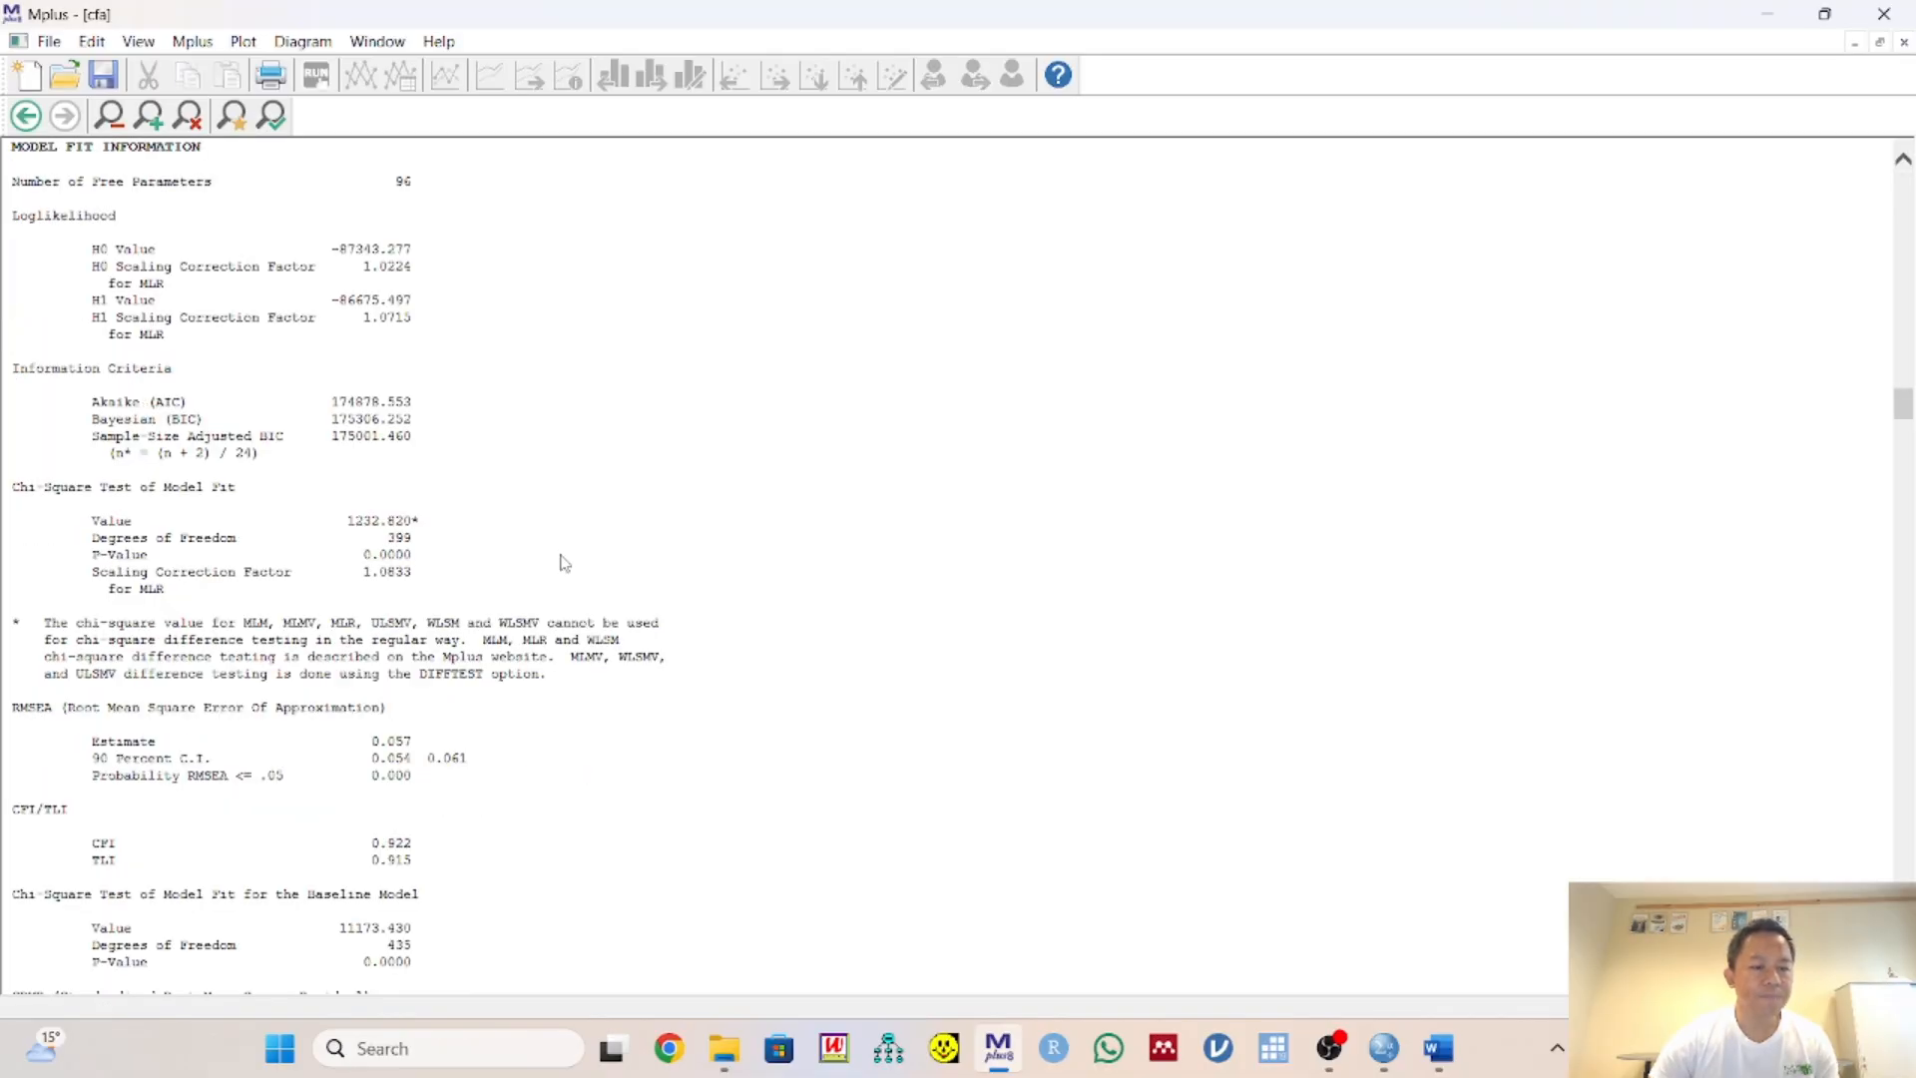
Examine the model fit section of the CFA output, from the loglikelihood values through to SRMR
scroll(564, 564, "down", 8)
scroll(564, 564, "up", 8)
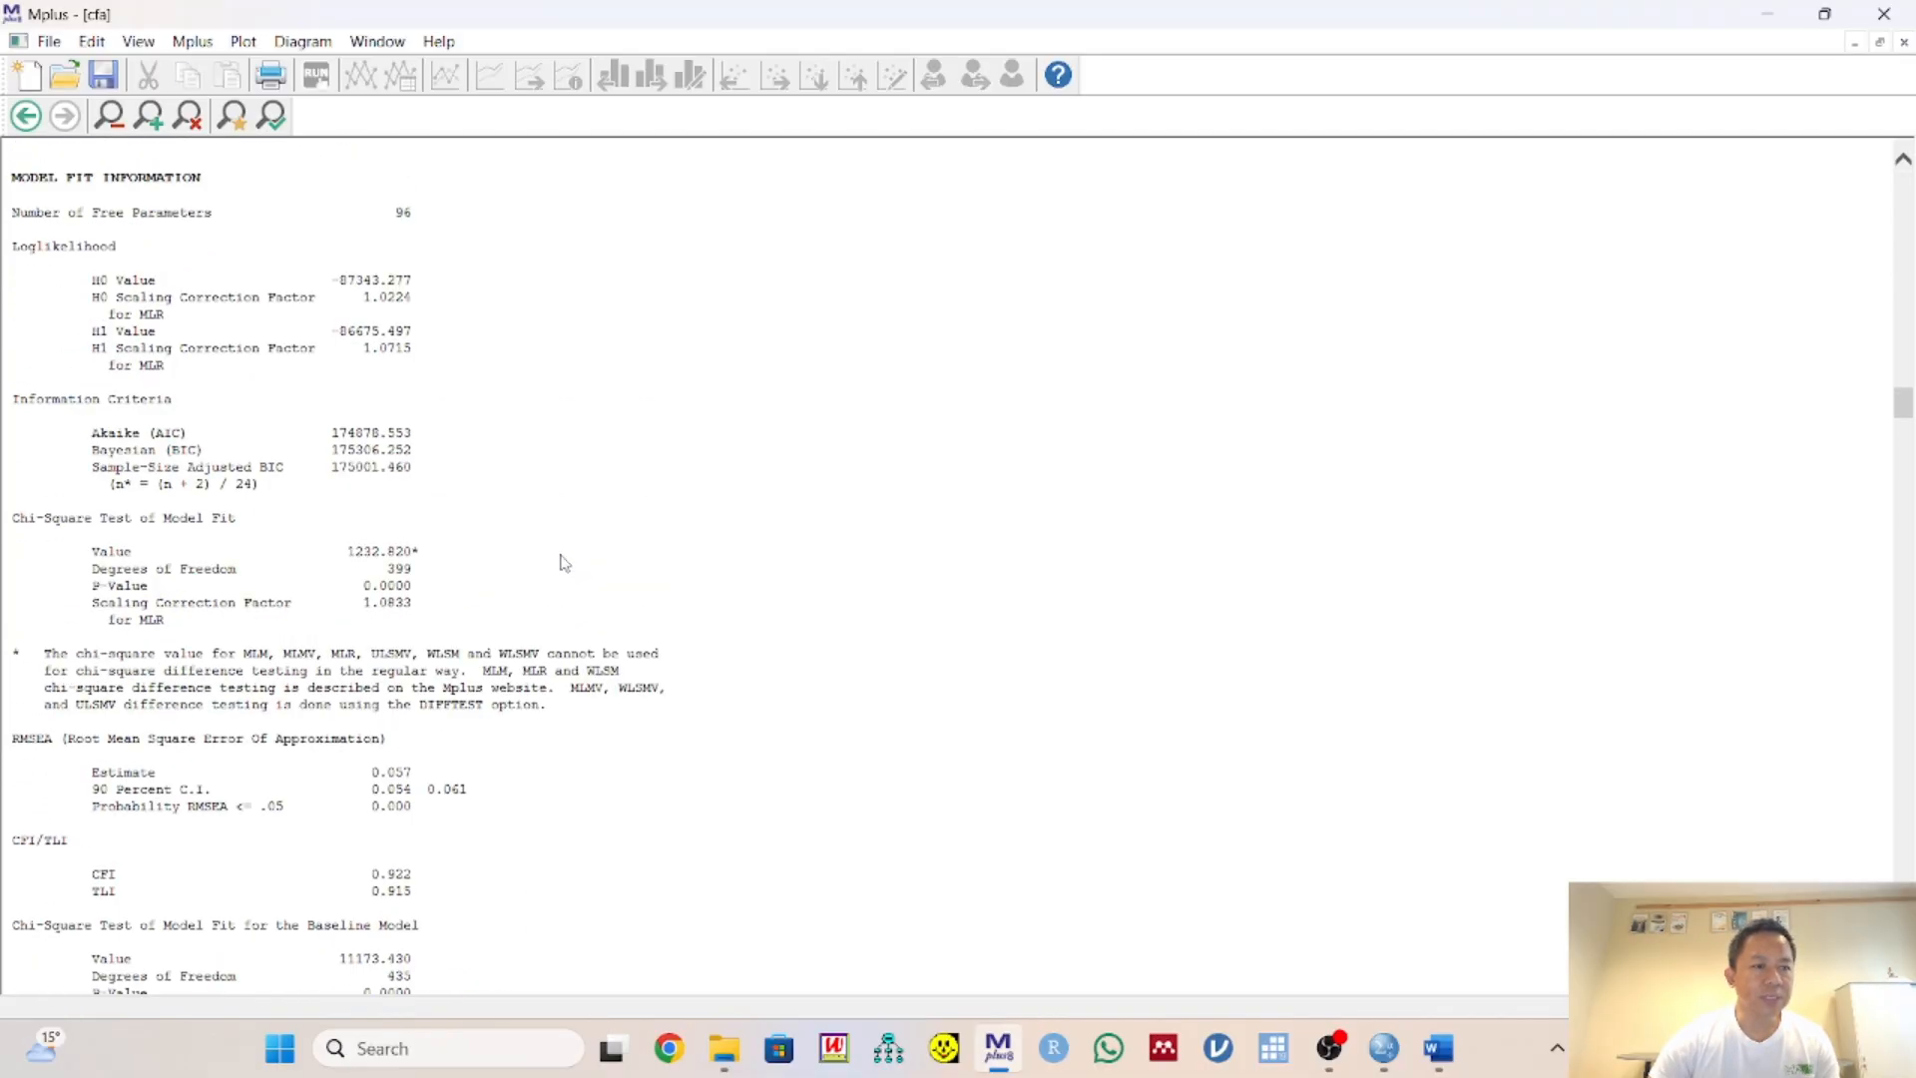
scroll(564, 564, "up", 2)
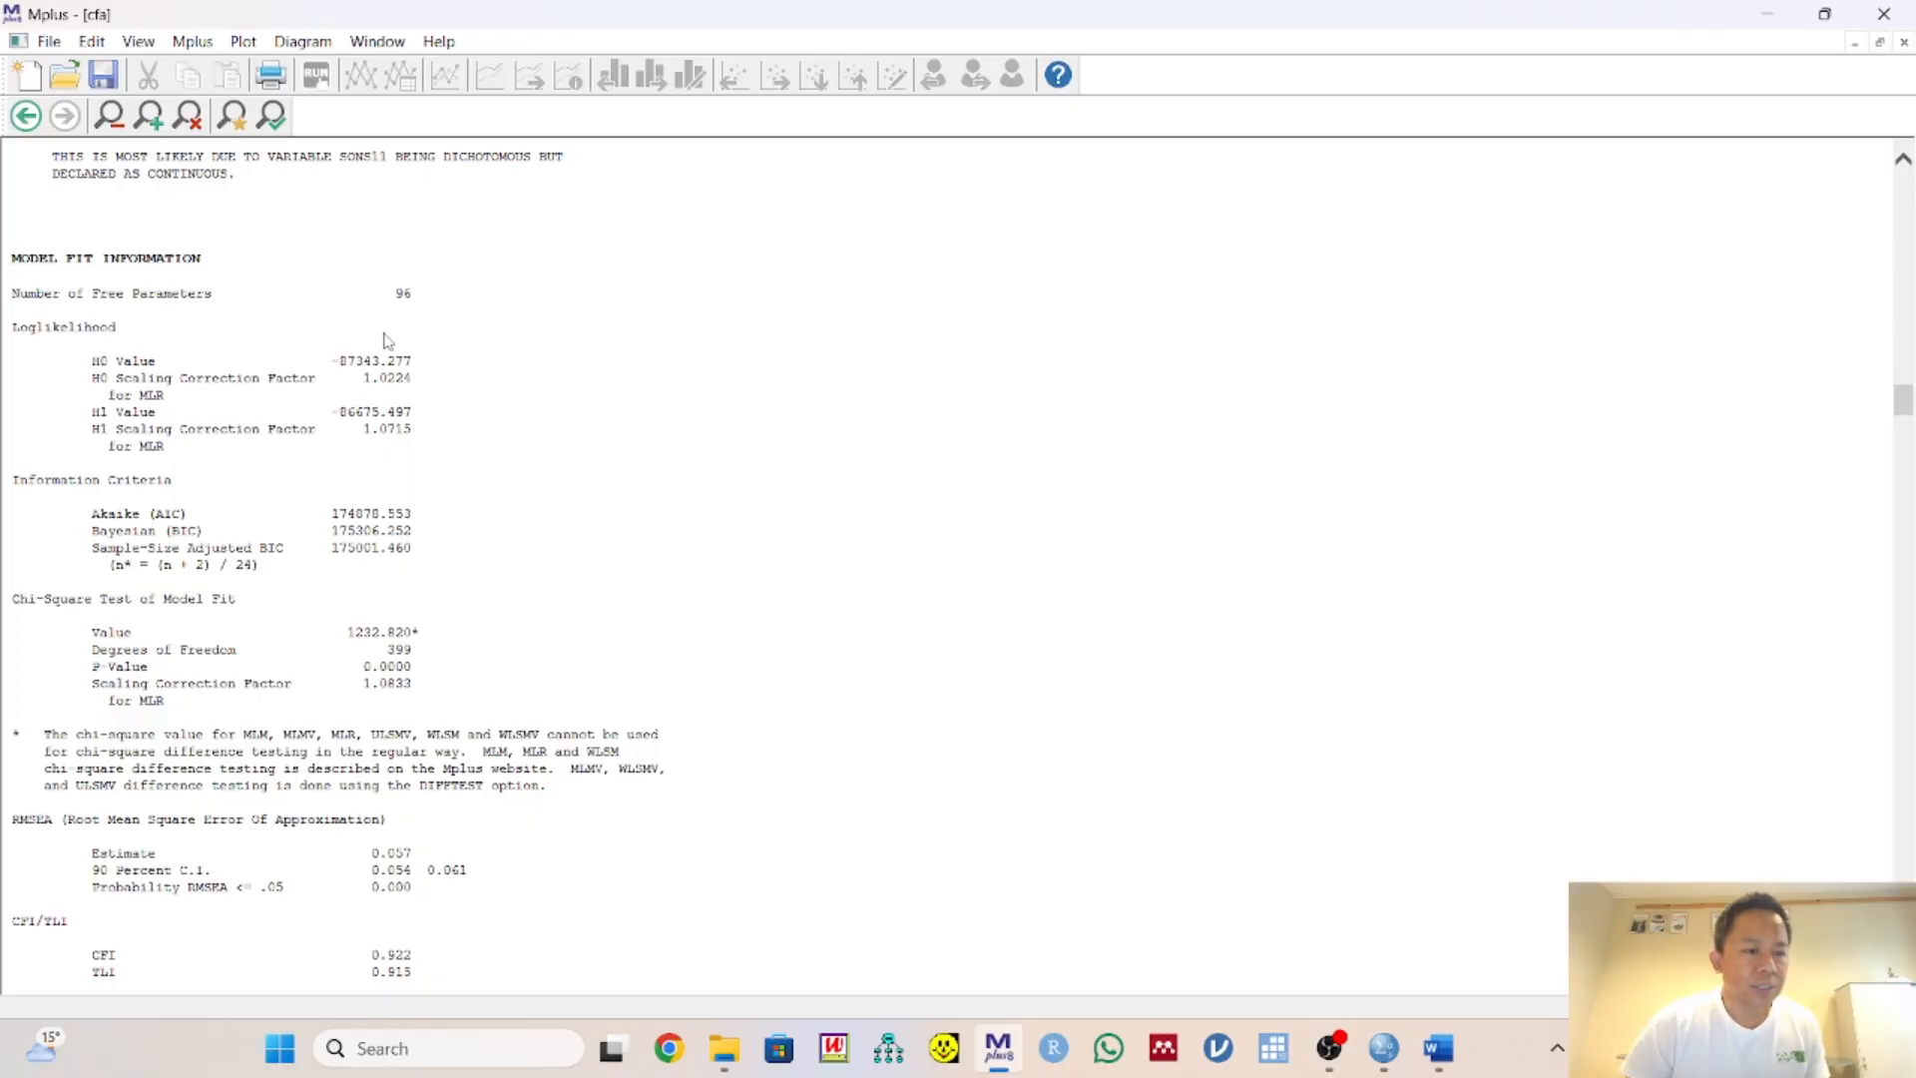
scroll(303, 544, "down", 7)
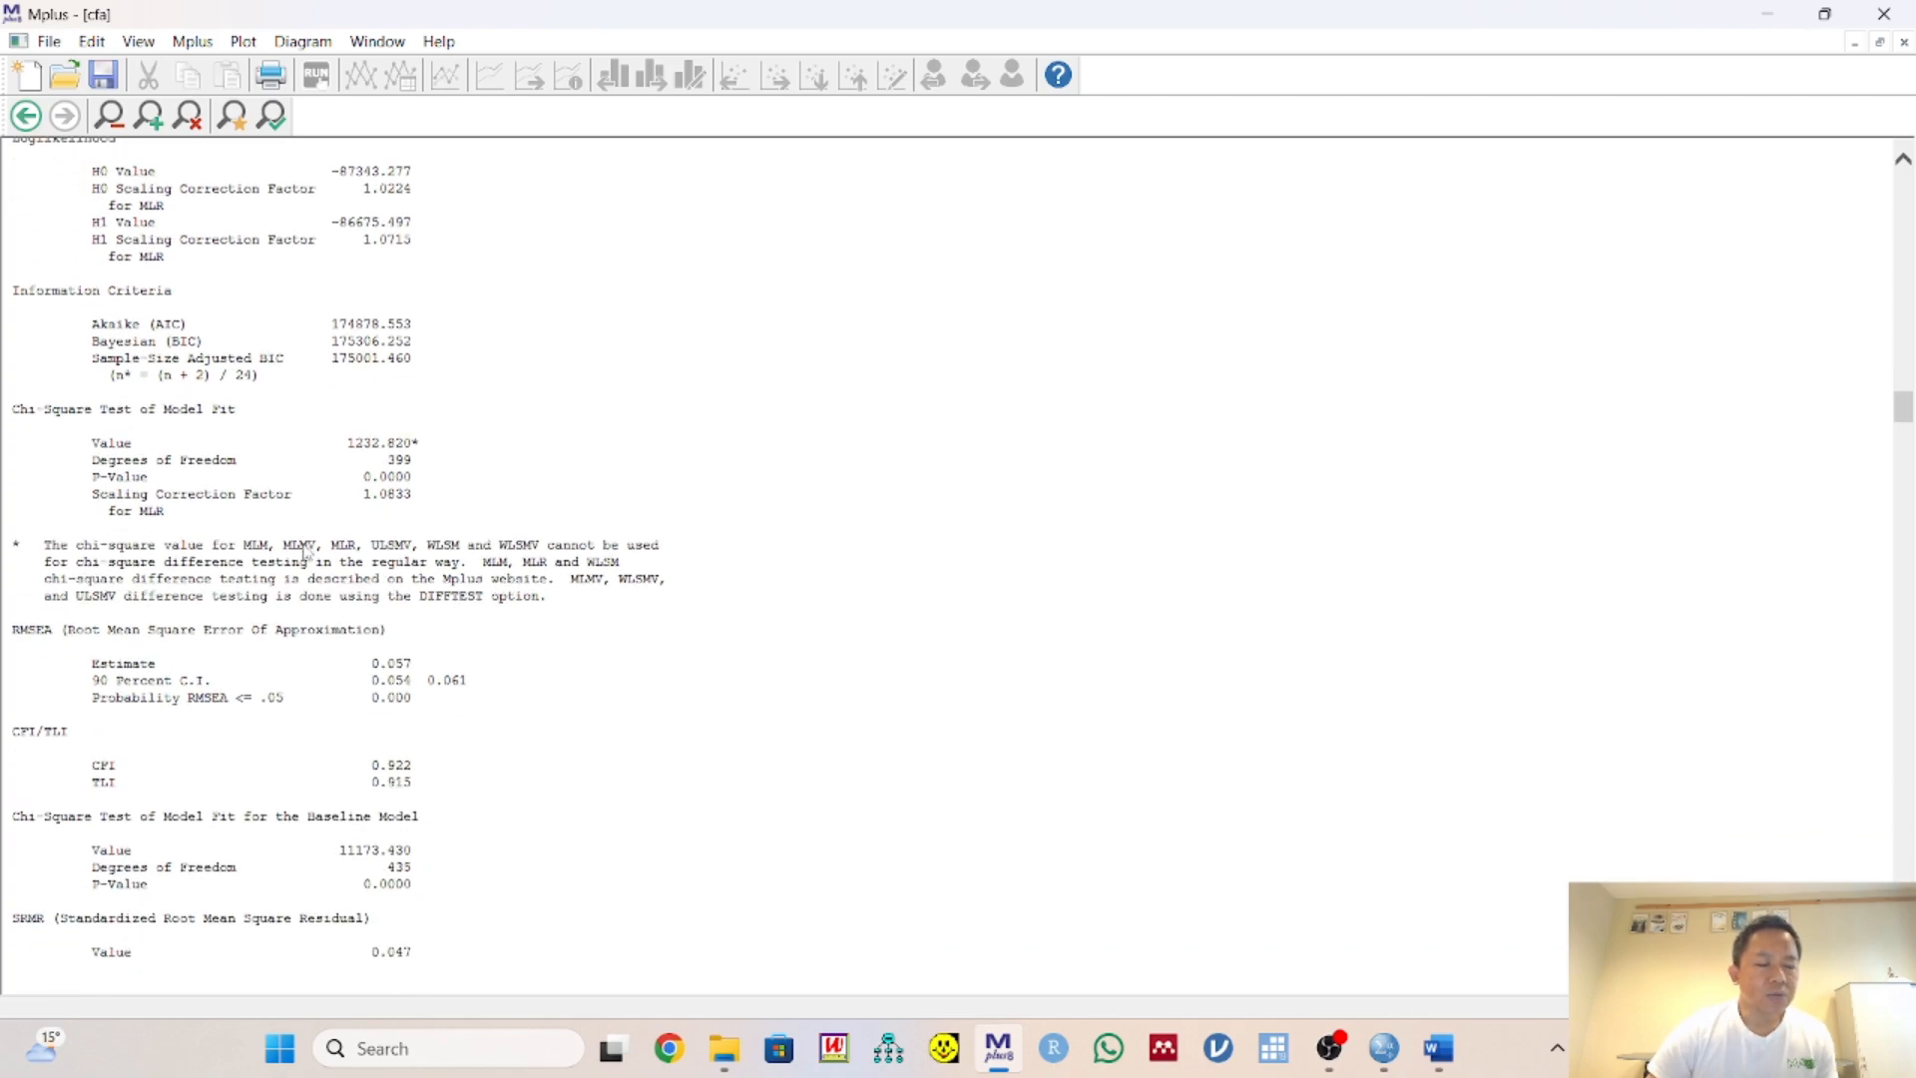
scroll(306, 552, "up", 6)
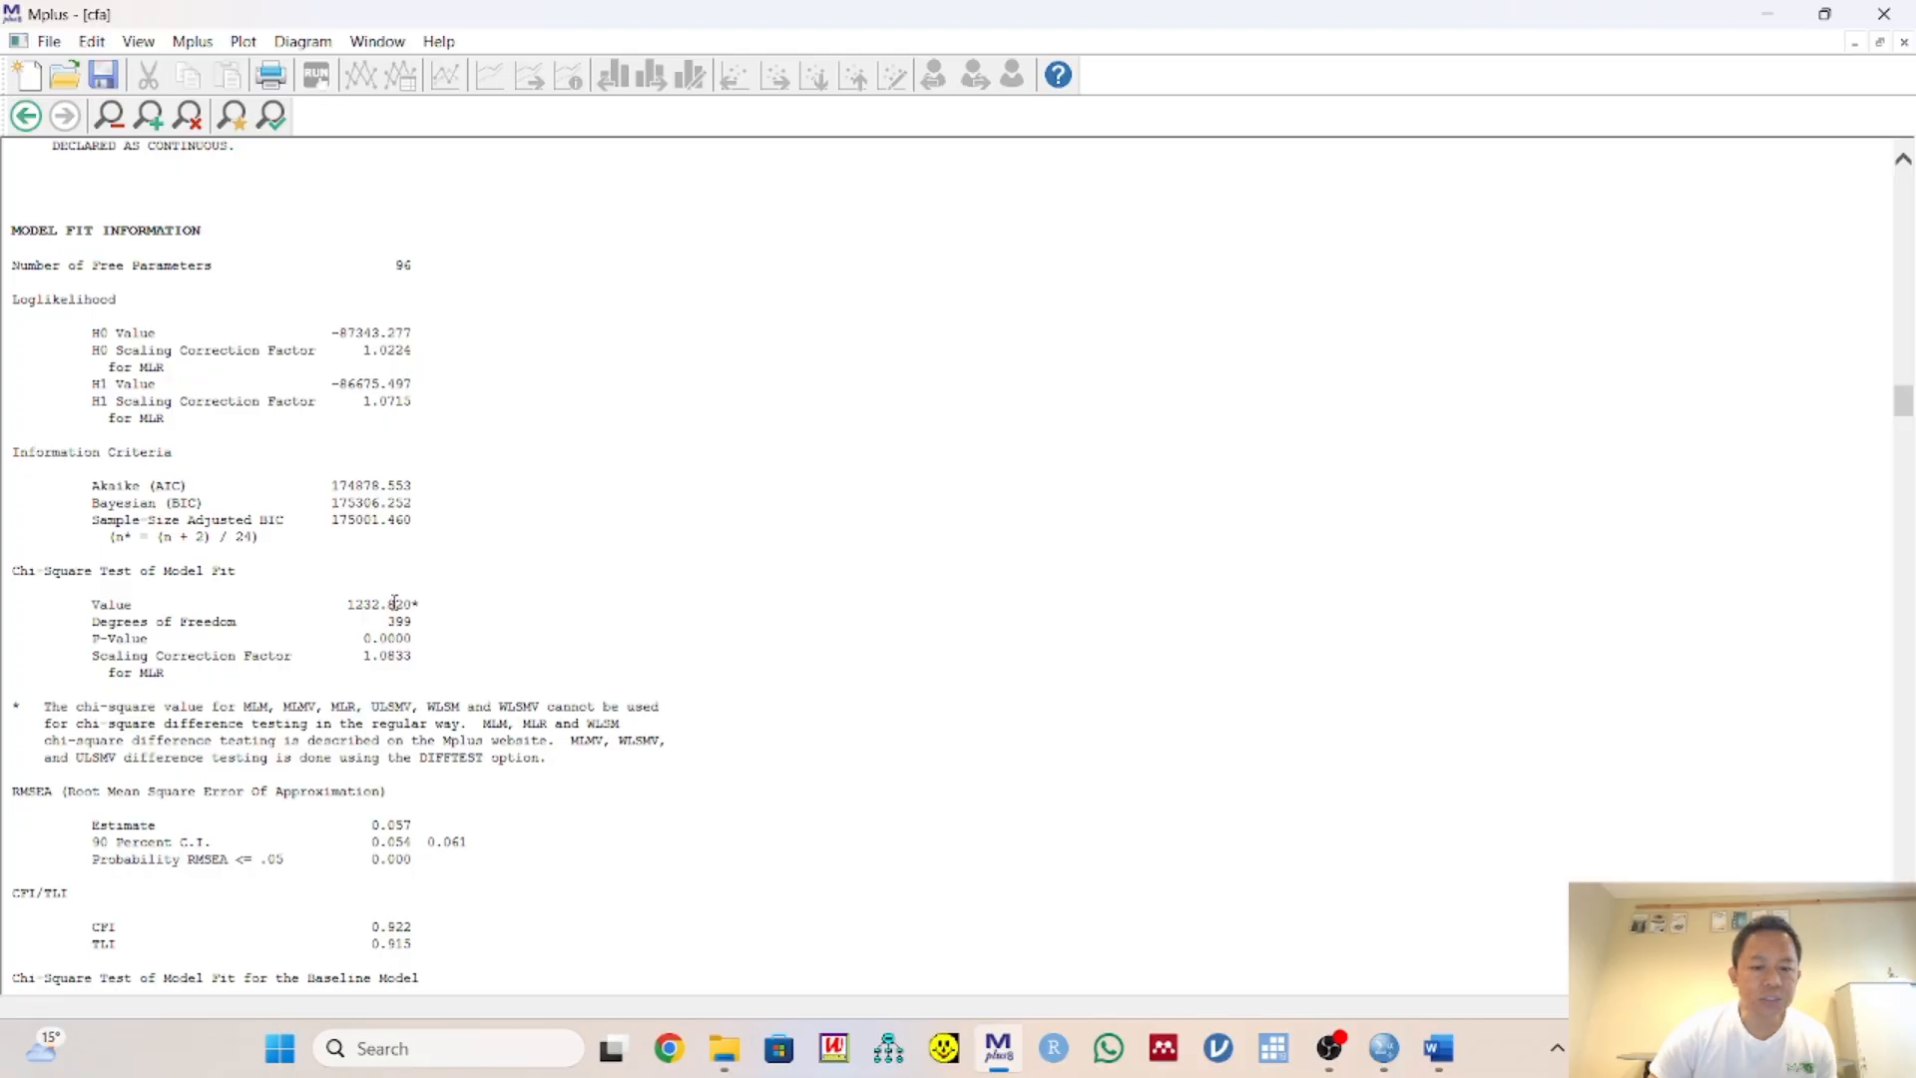
Switch to the Word notes and review the fit cut-offs for normed chi-square, CFI, TLI, RMSEA and SRMR
left_click(1438, 1047)
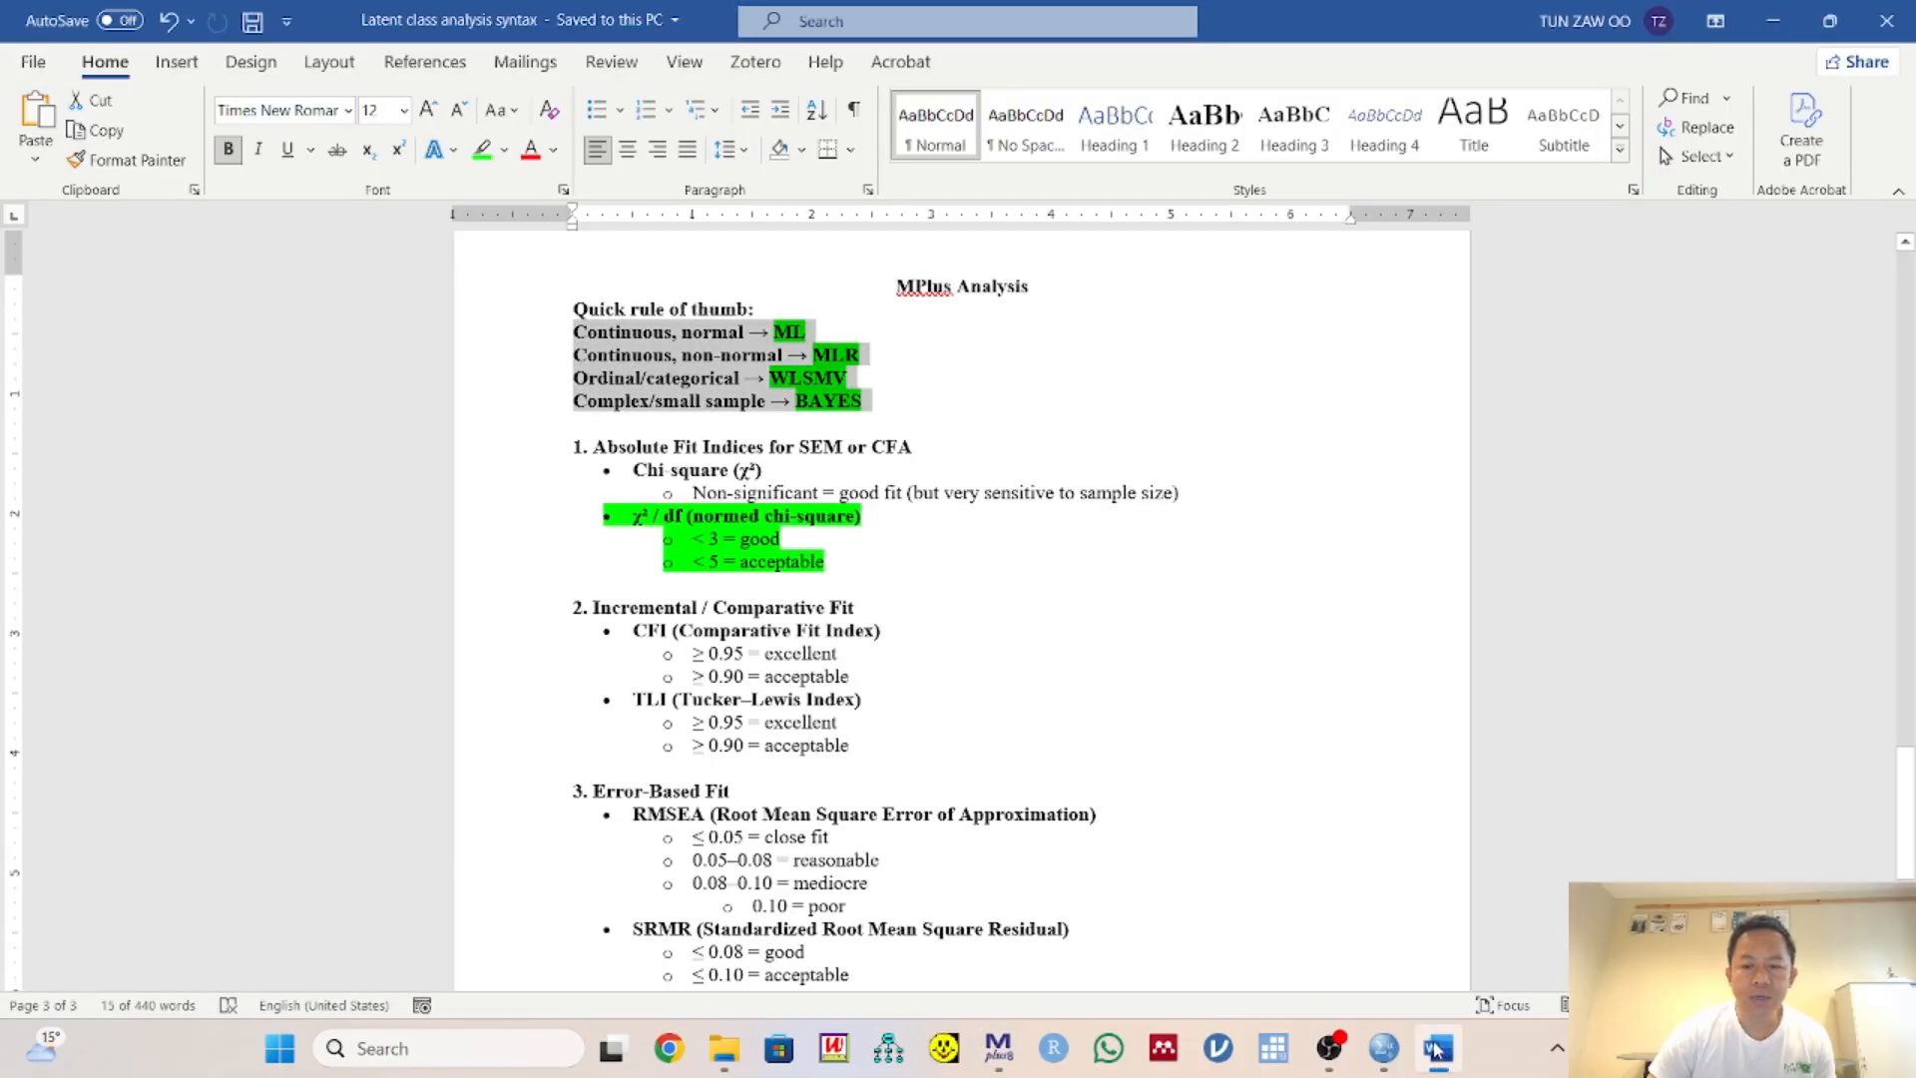
scroll(1051, 493, "down", 6)
scroll(1051, 493, "up", 5)
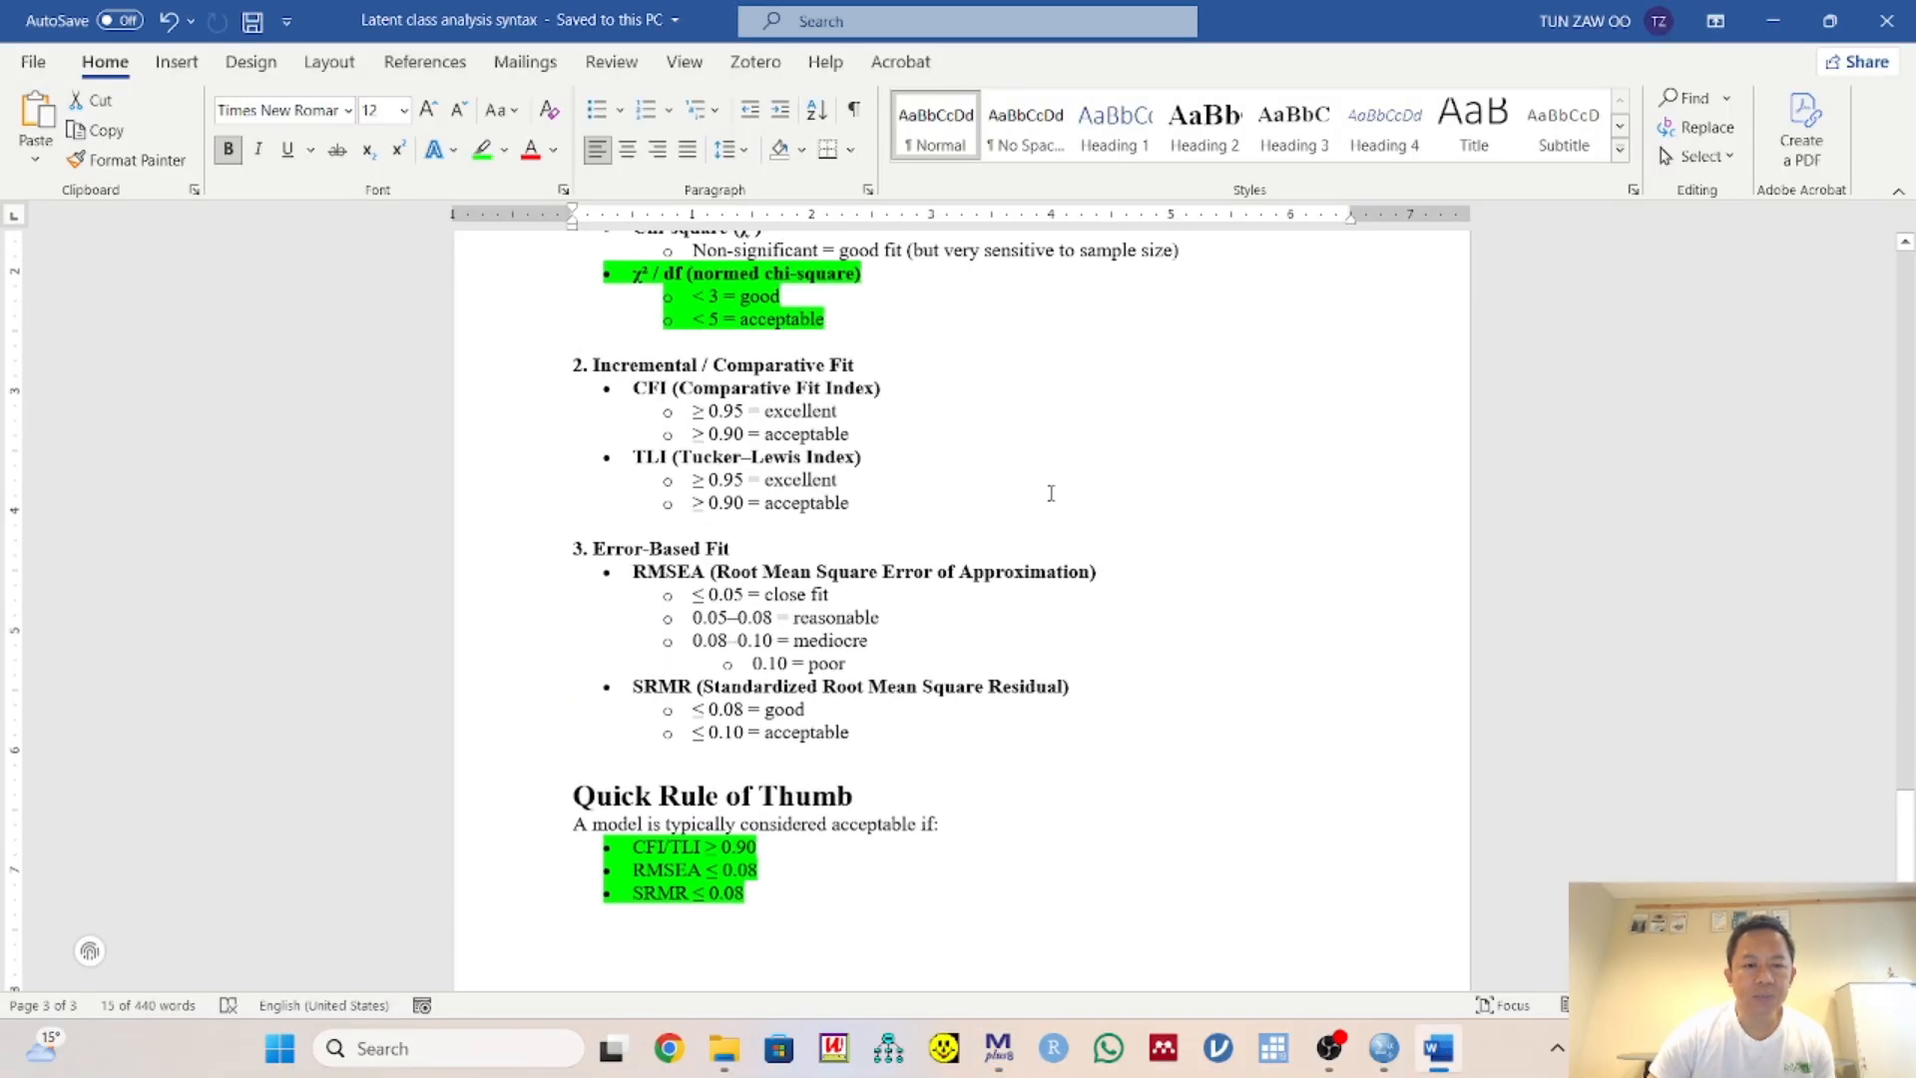
scroll(1050, 493, "up", 3)
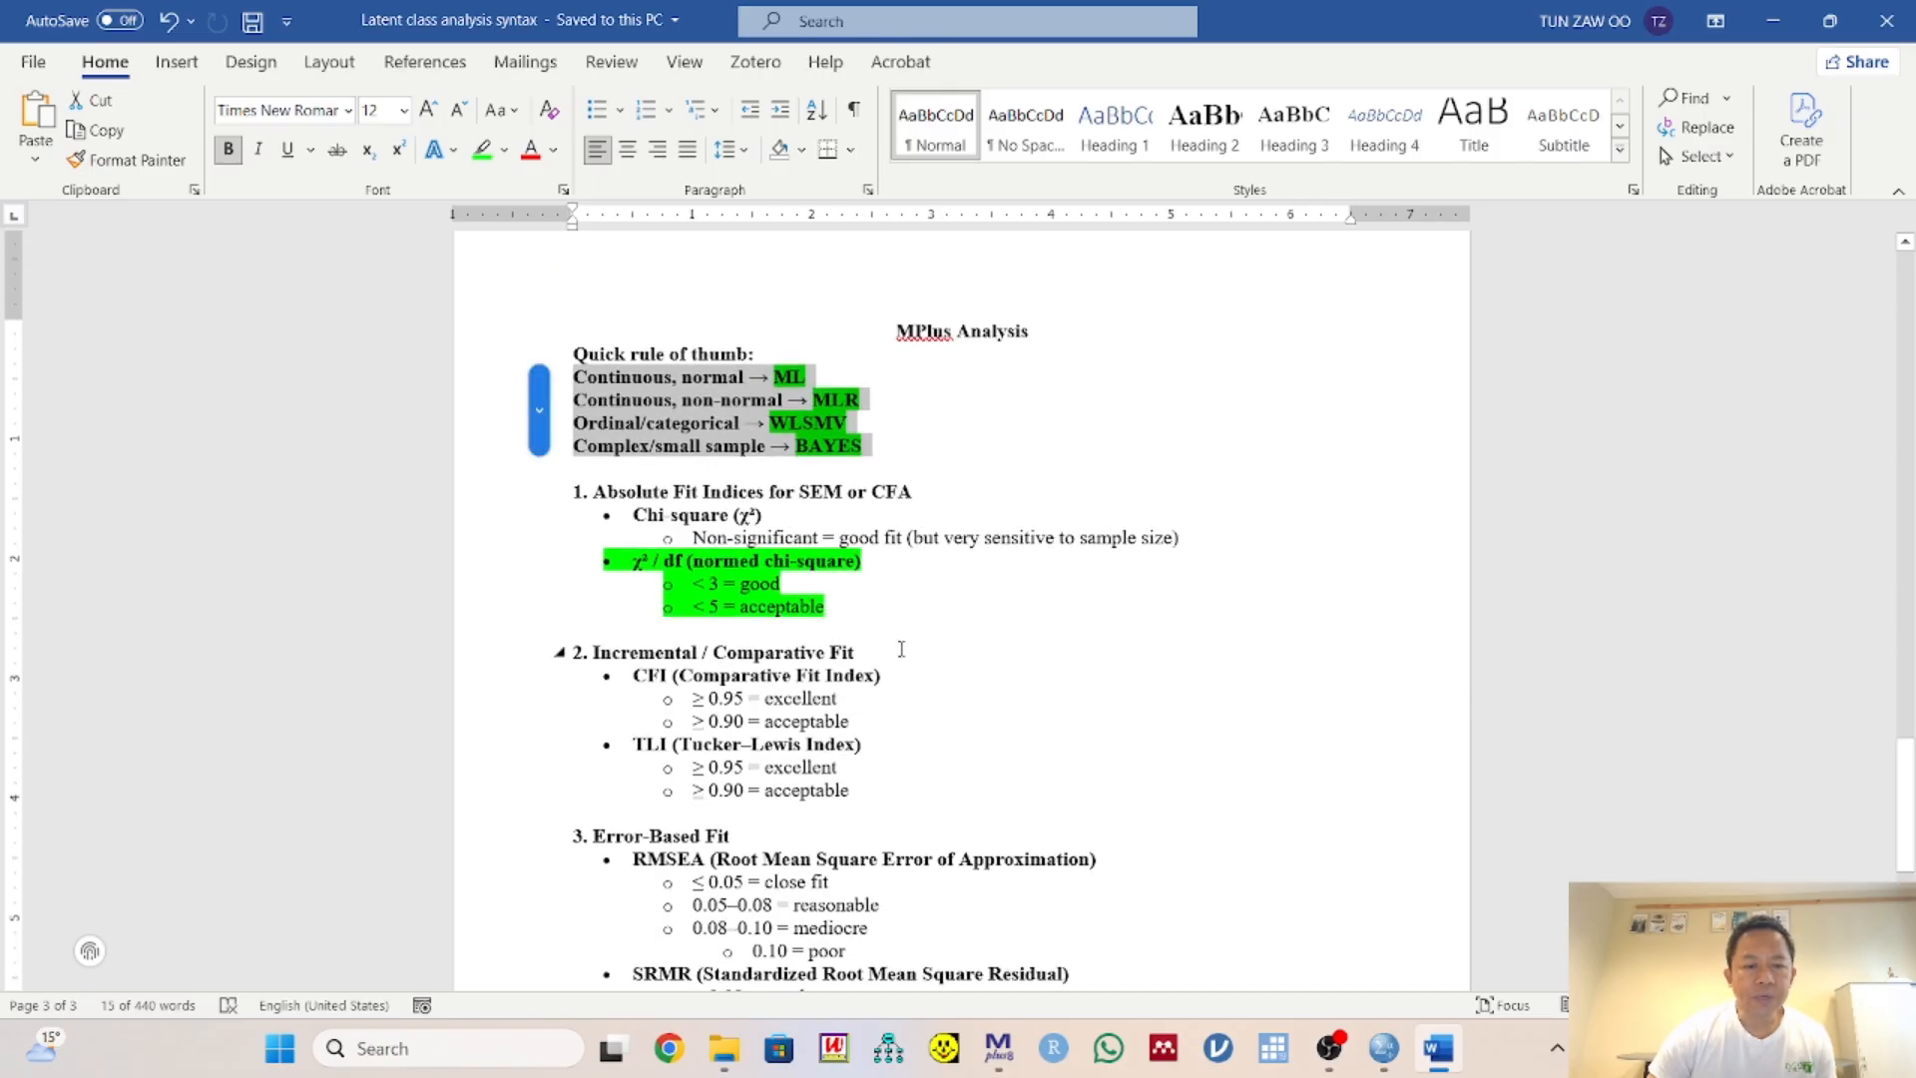
scroll(901, 648, "down", 3)
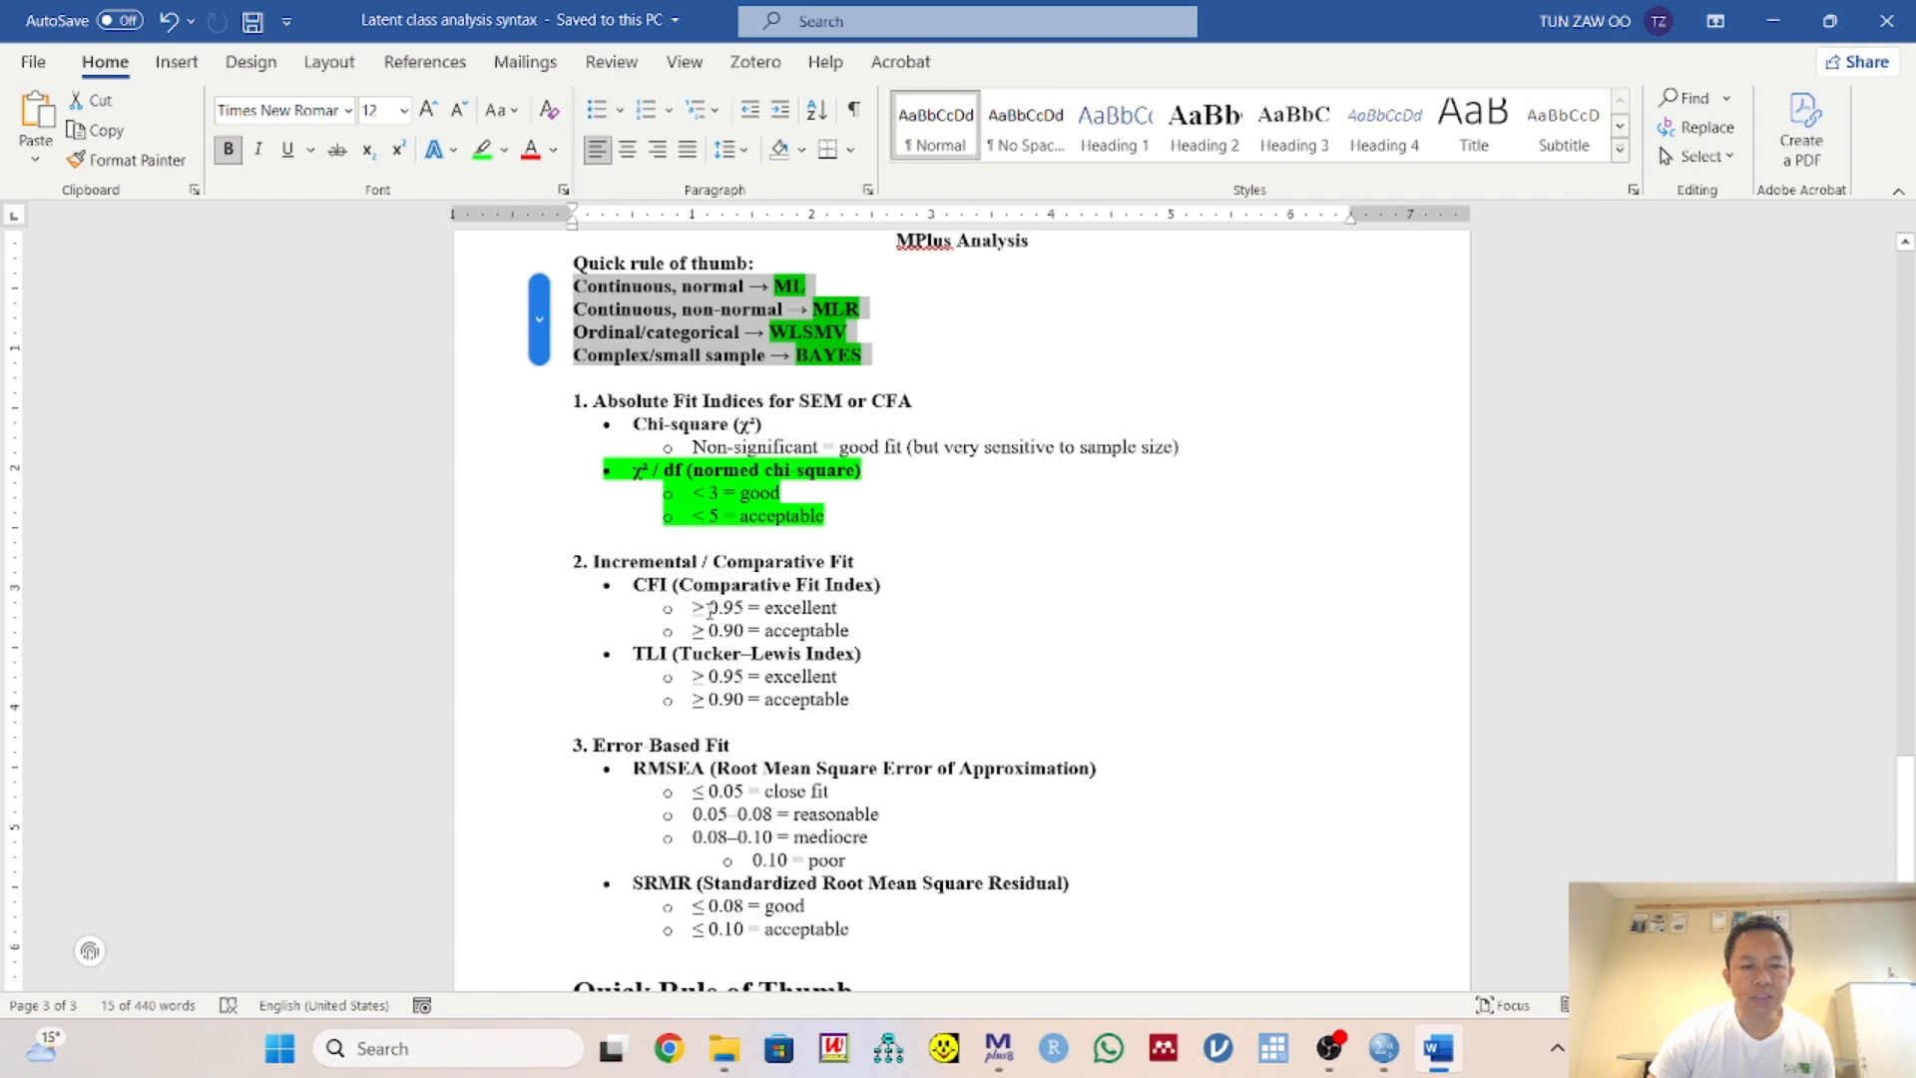
scroll(750, 679, "down", 3)
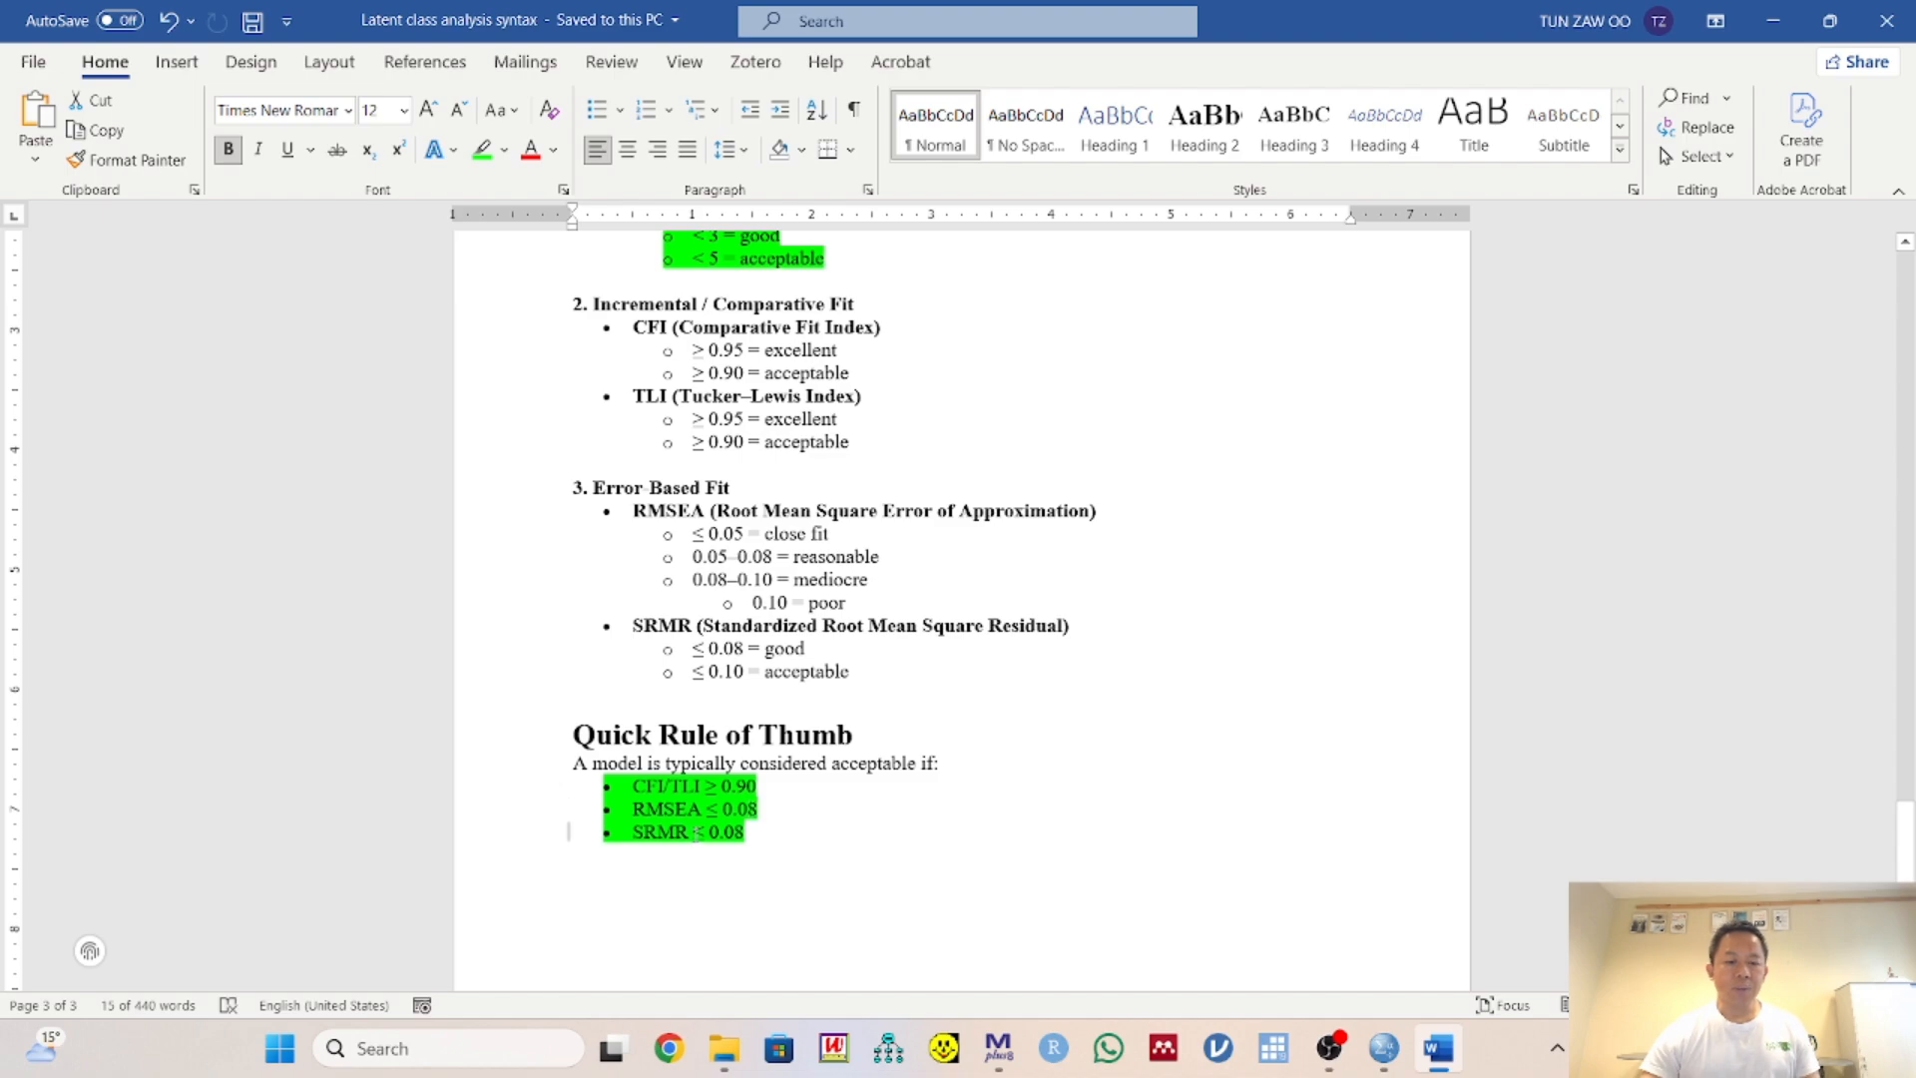
scroll(718, 519, "up", 2)
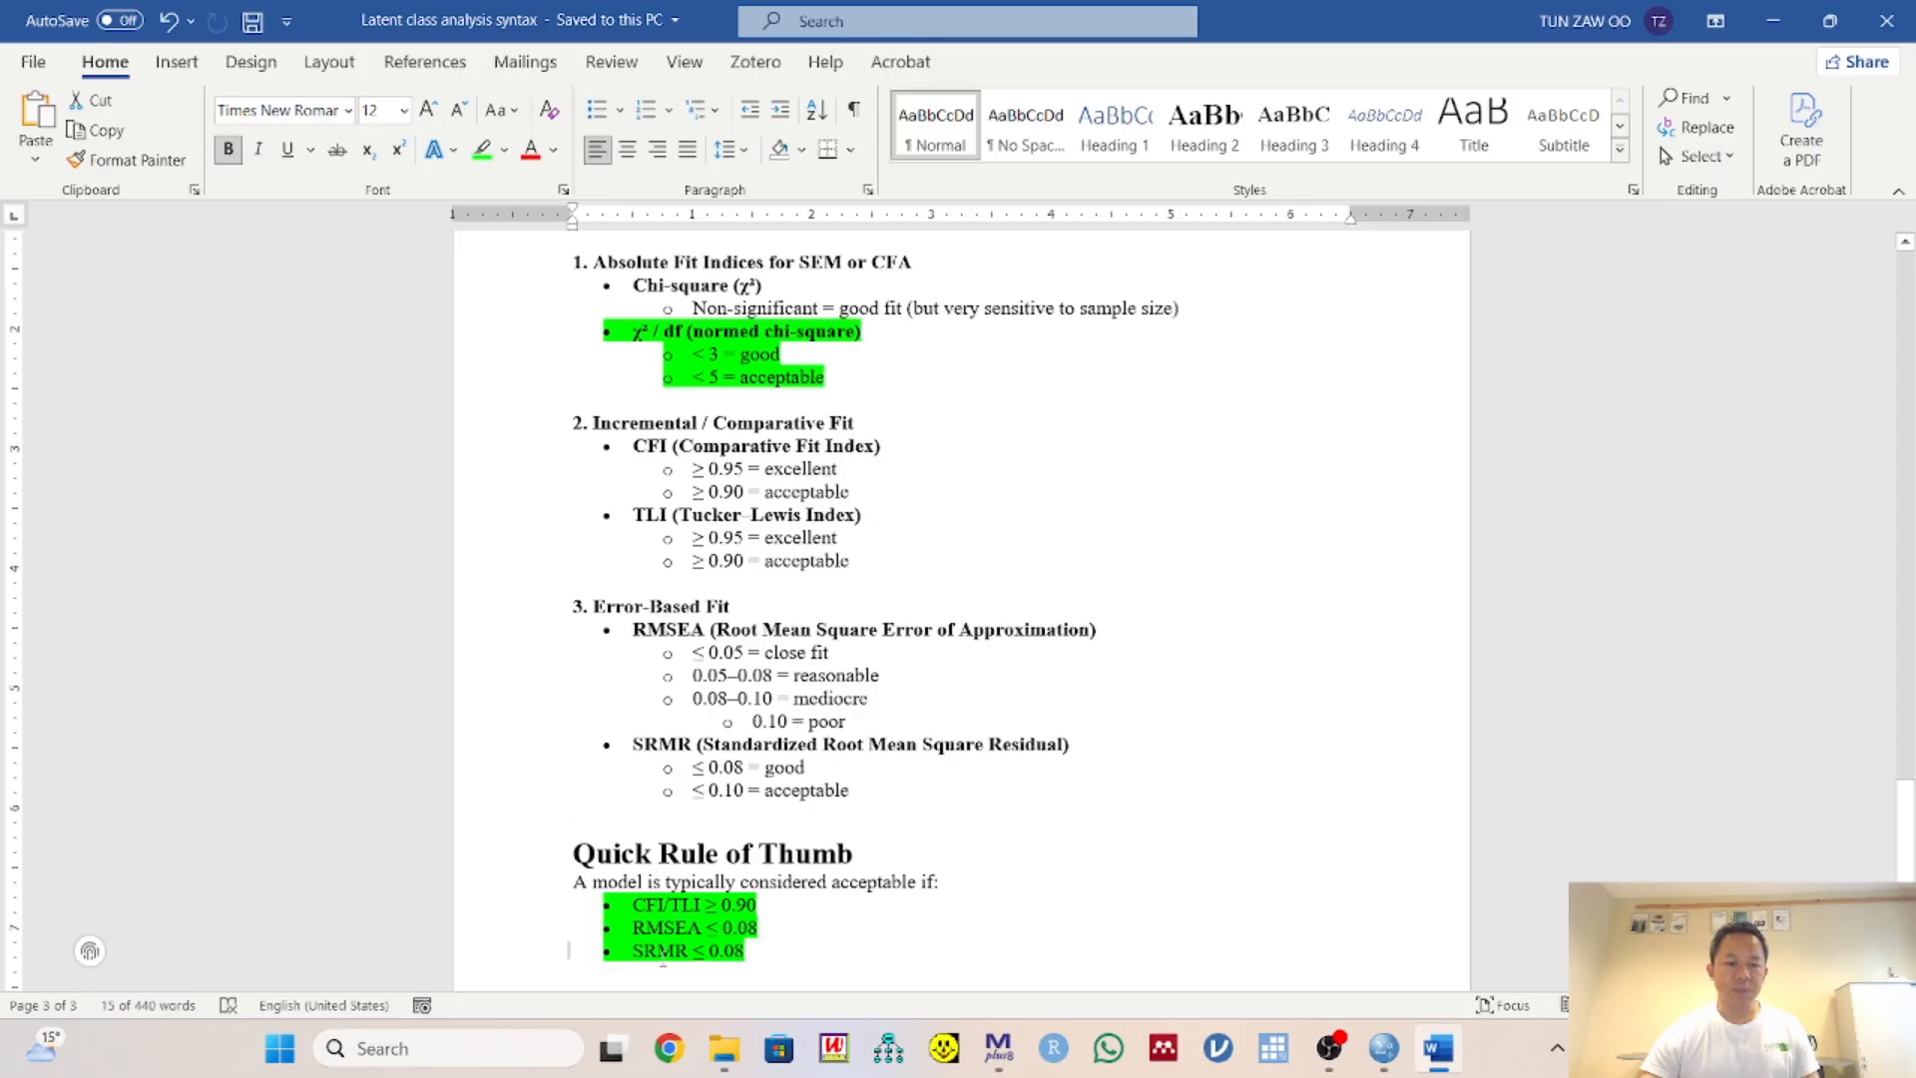
Switch back to the Mplus output and highlight the Chi-Square Test of Model Fit from its heading through the P-Value
left_click(1018, 1052)
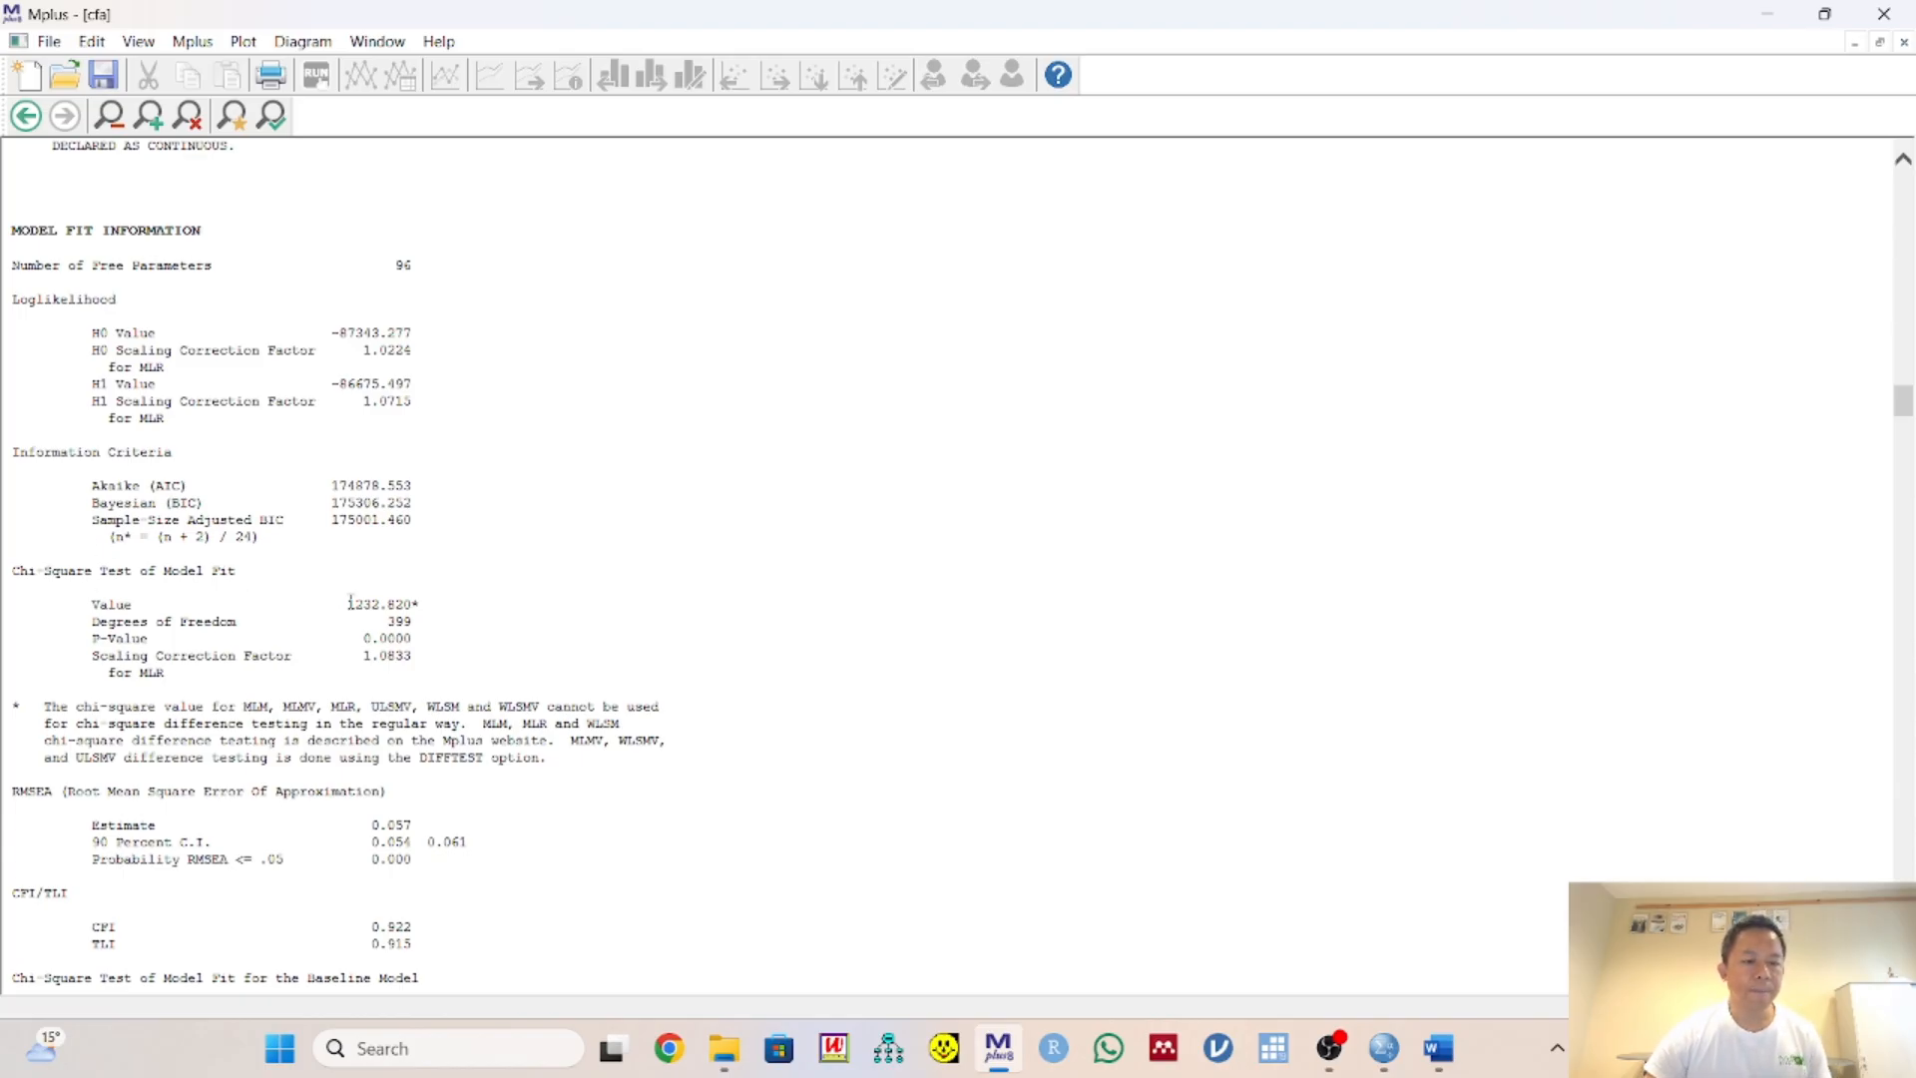
left_click_drag(347, 603, 436, 630)
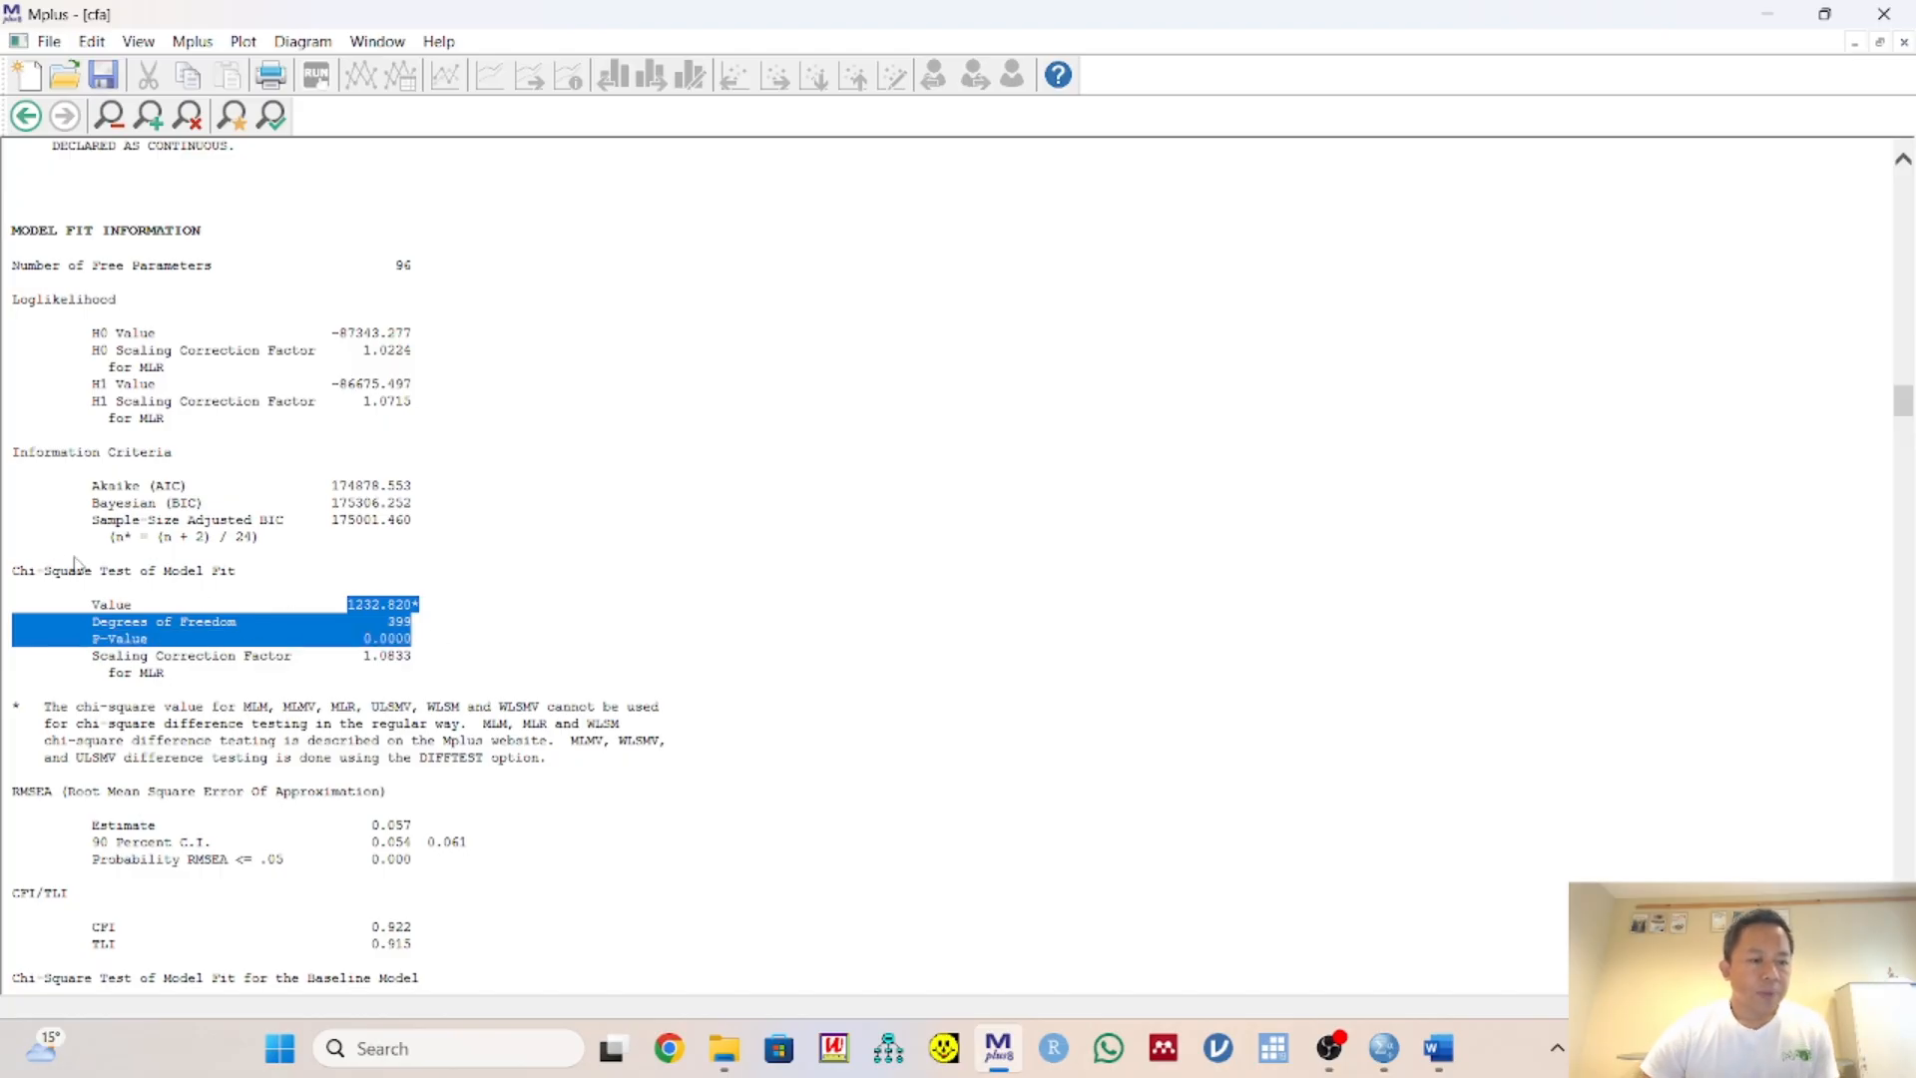
left_click_drag(13, 567, 420, 646)
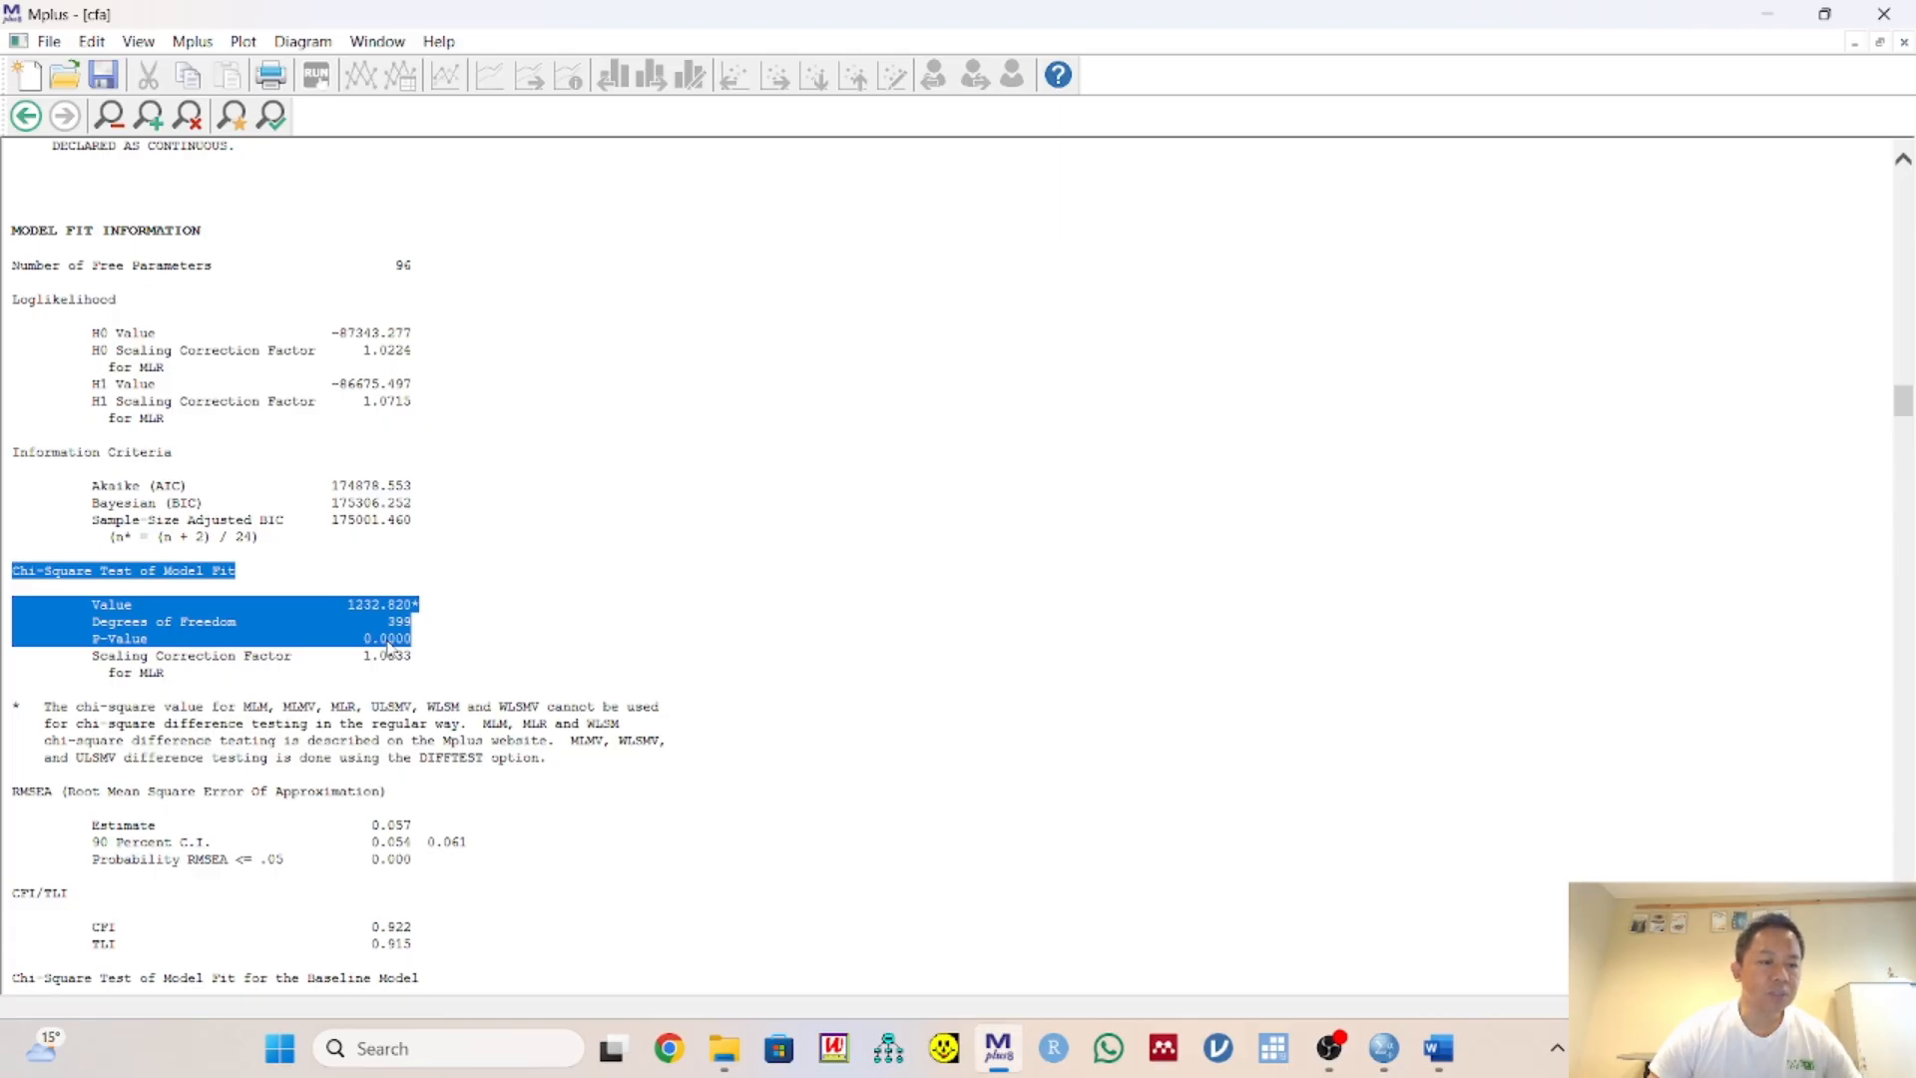
Highlight the CFI and TLI values, the RMSEA estimate and the SRMR value one after another for assessment
scroll(389, 648, "down", 6)
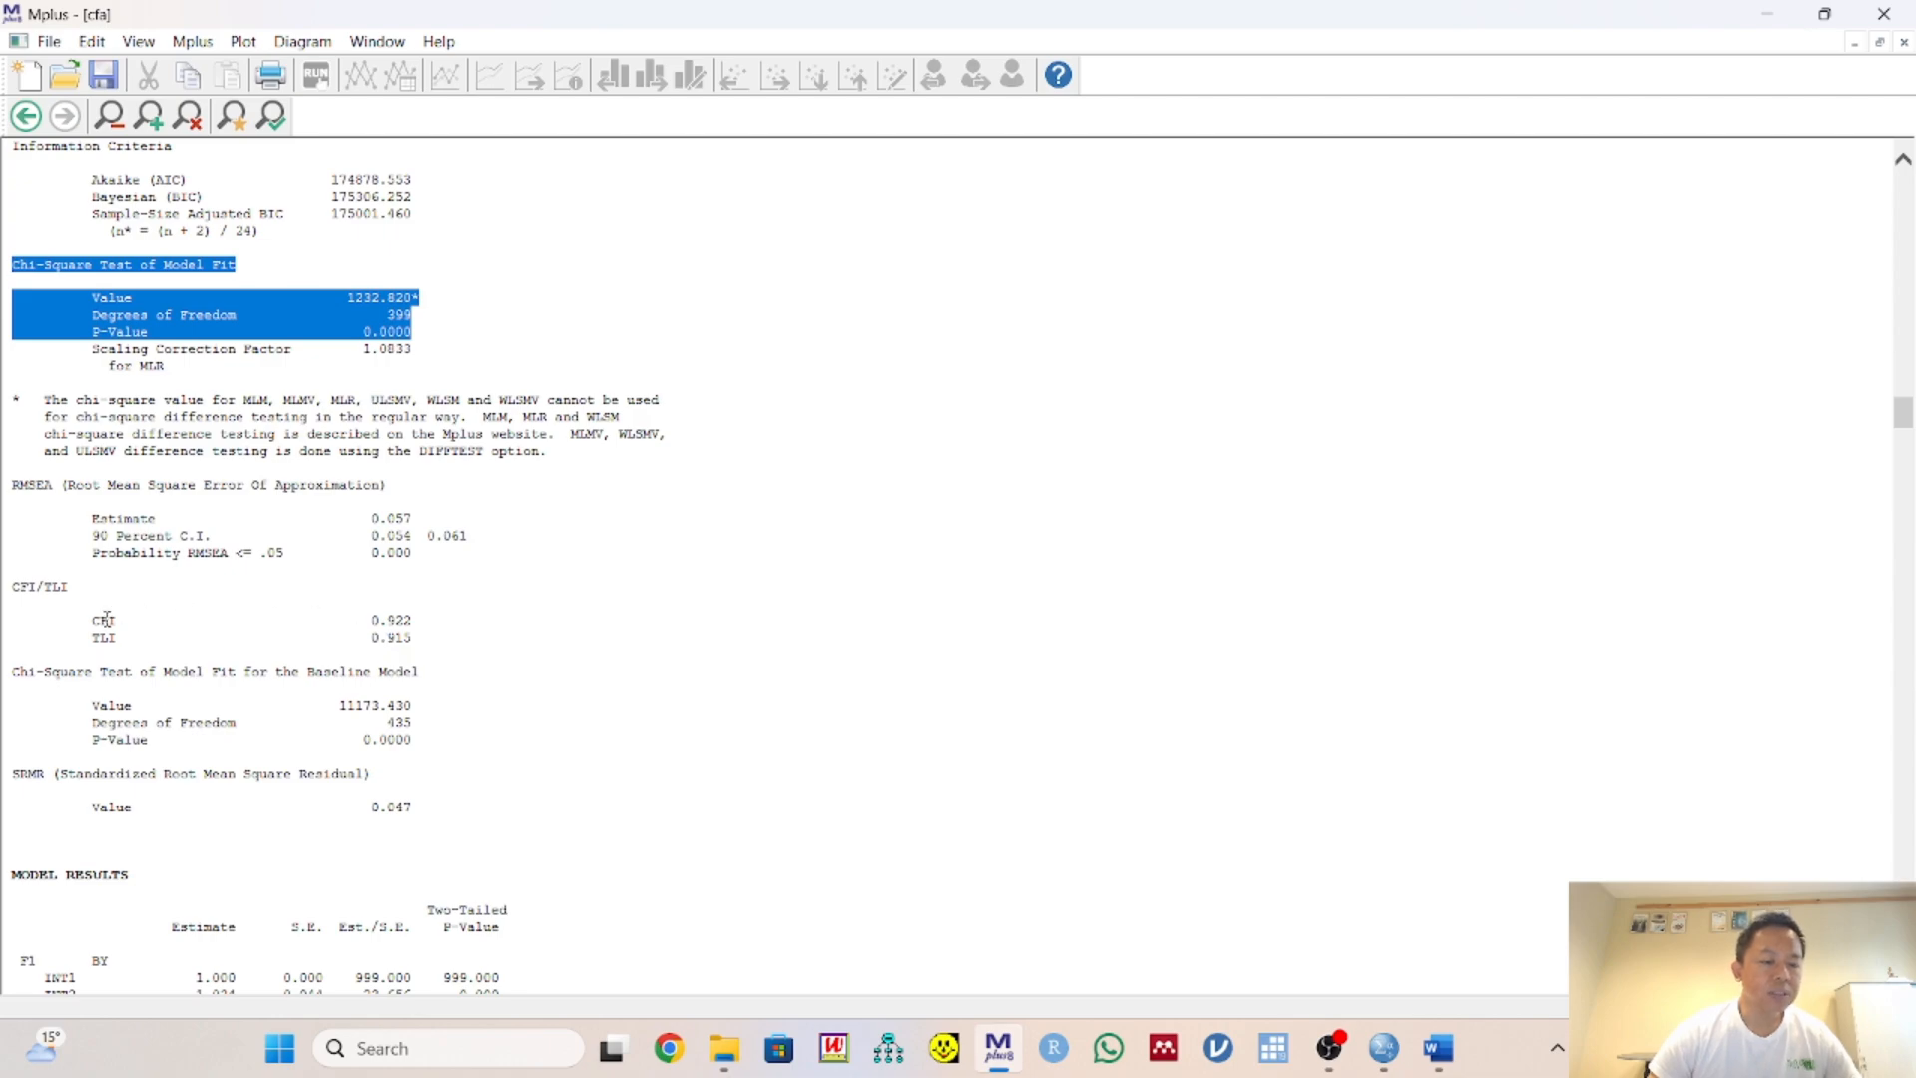
left_click_drag(92, 619, 439, 643)
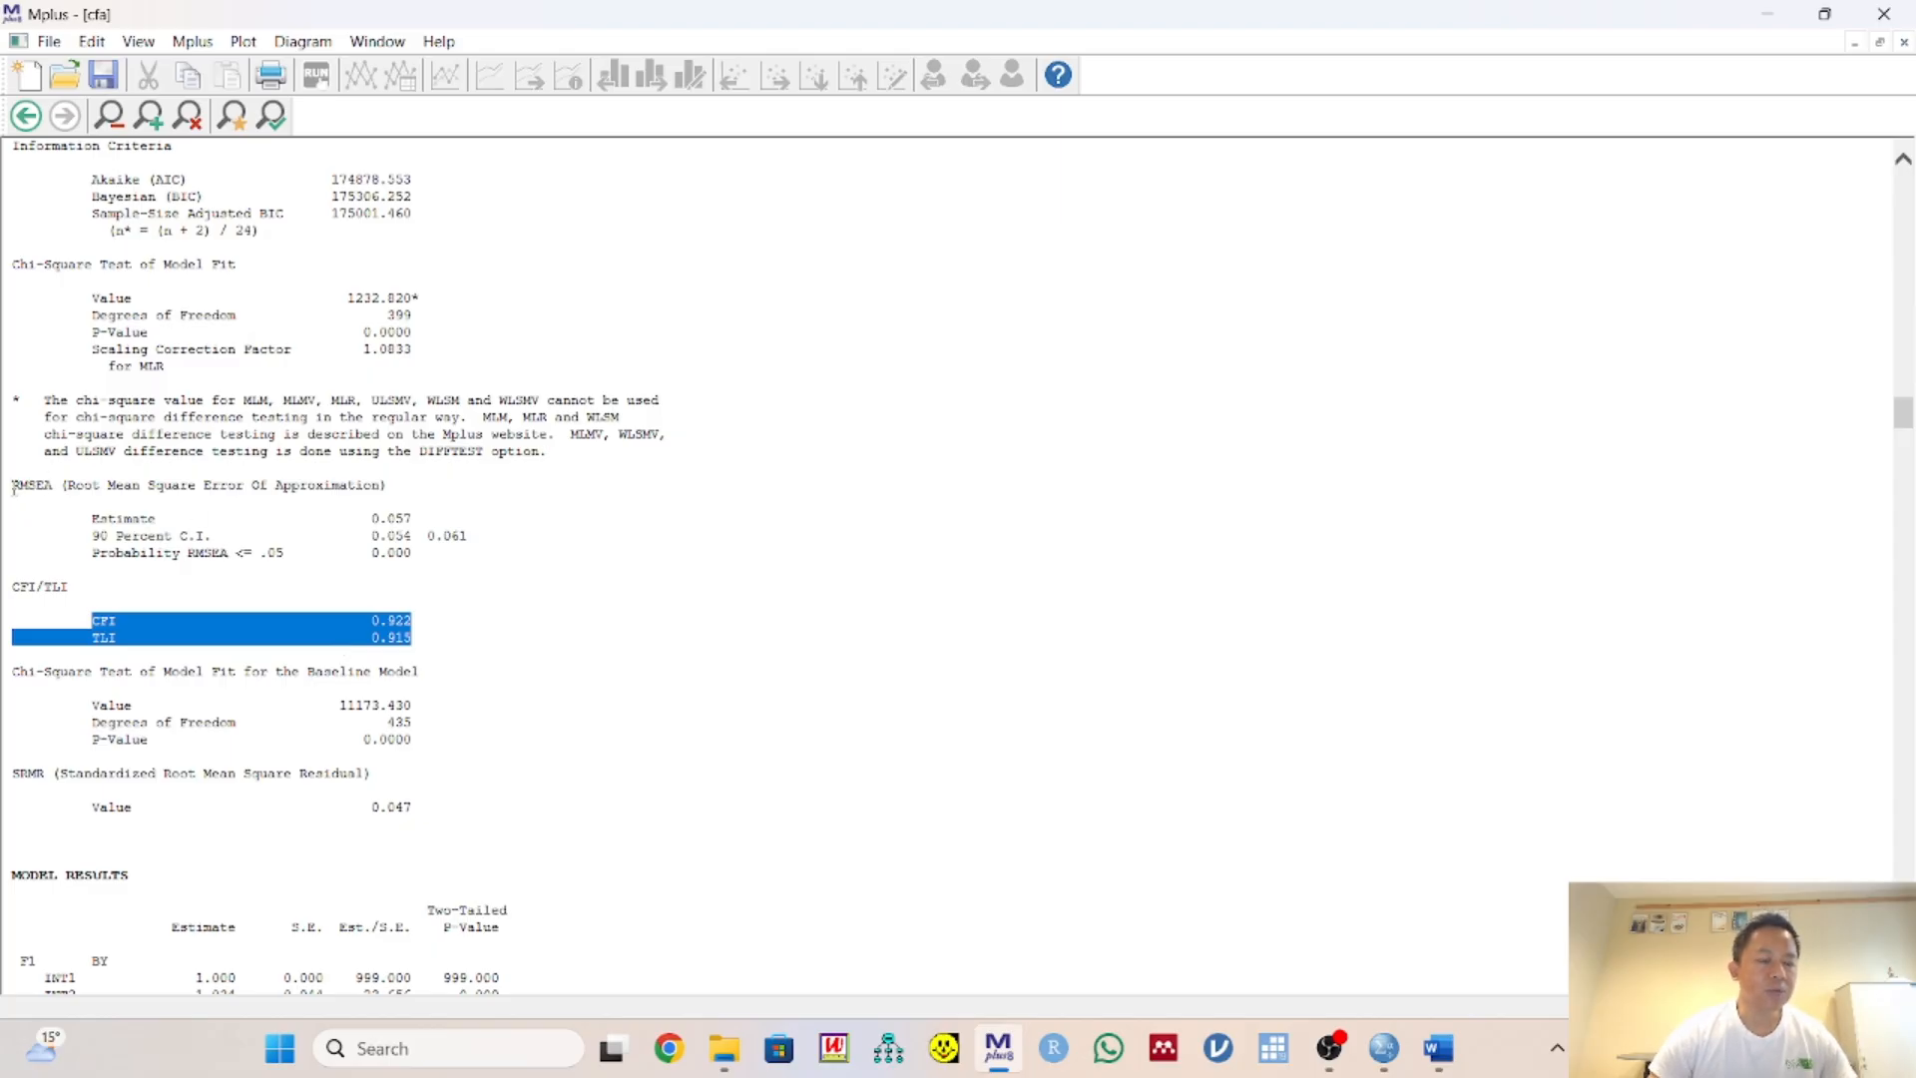
left_click_drag(13, 486, 417, 520)
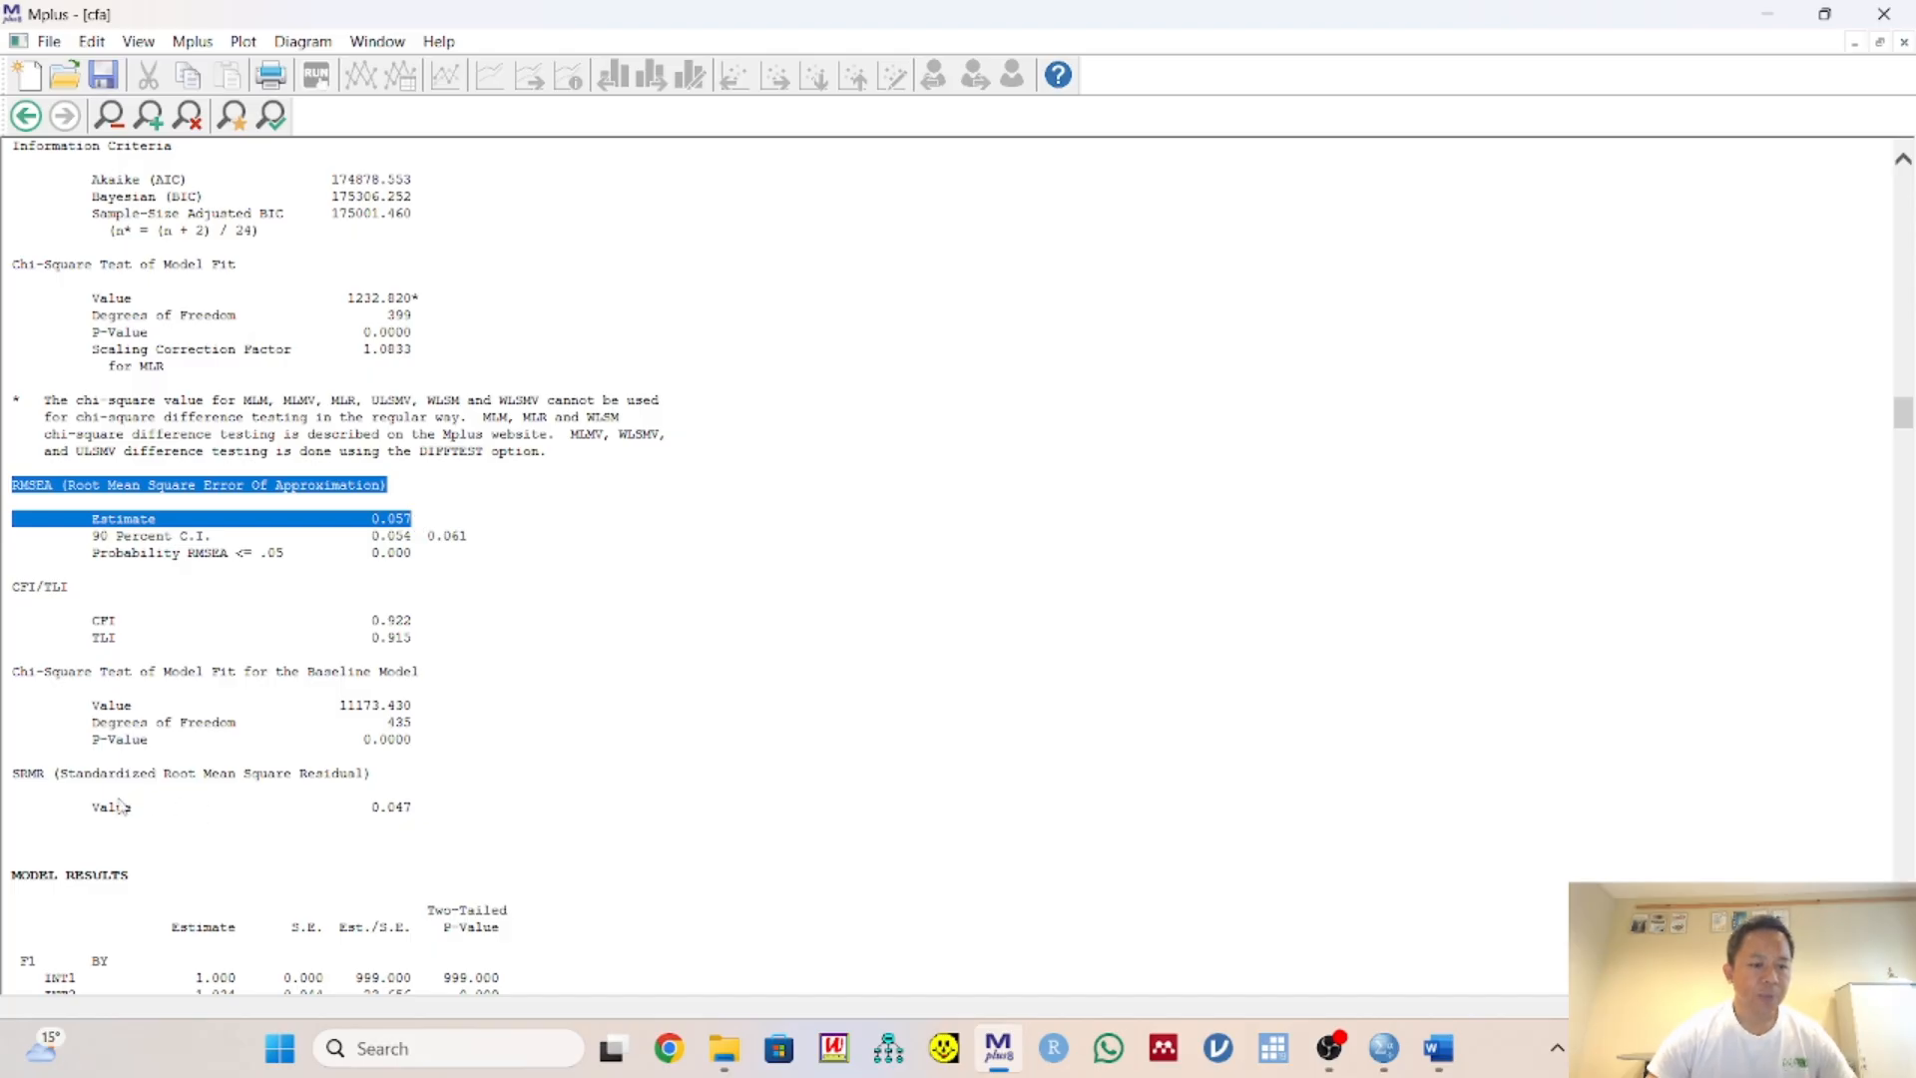
left_click_drag(15, 767, 439, 820)
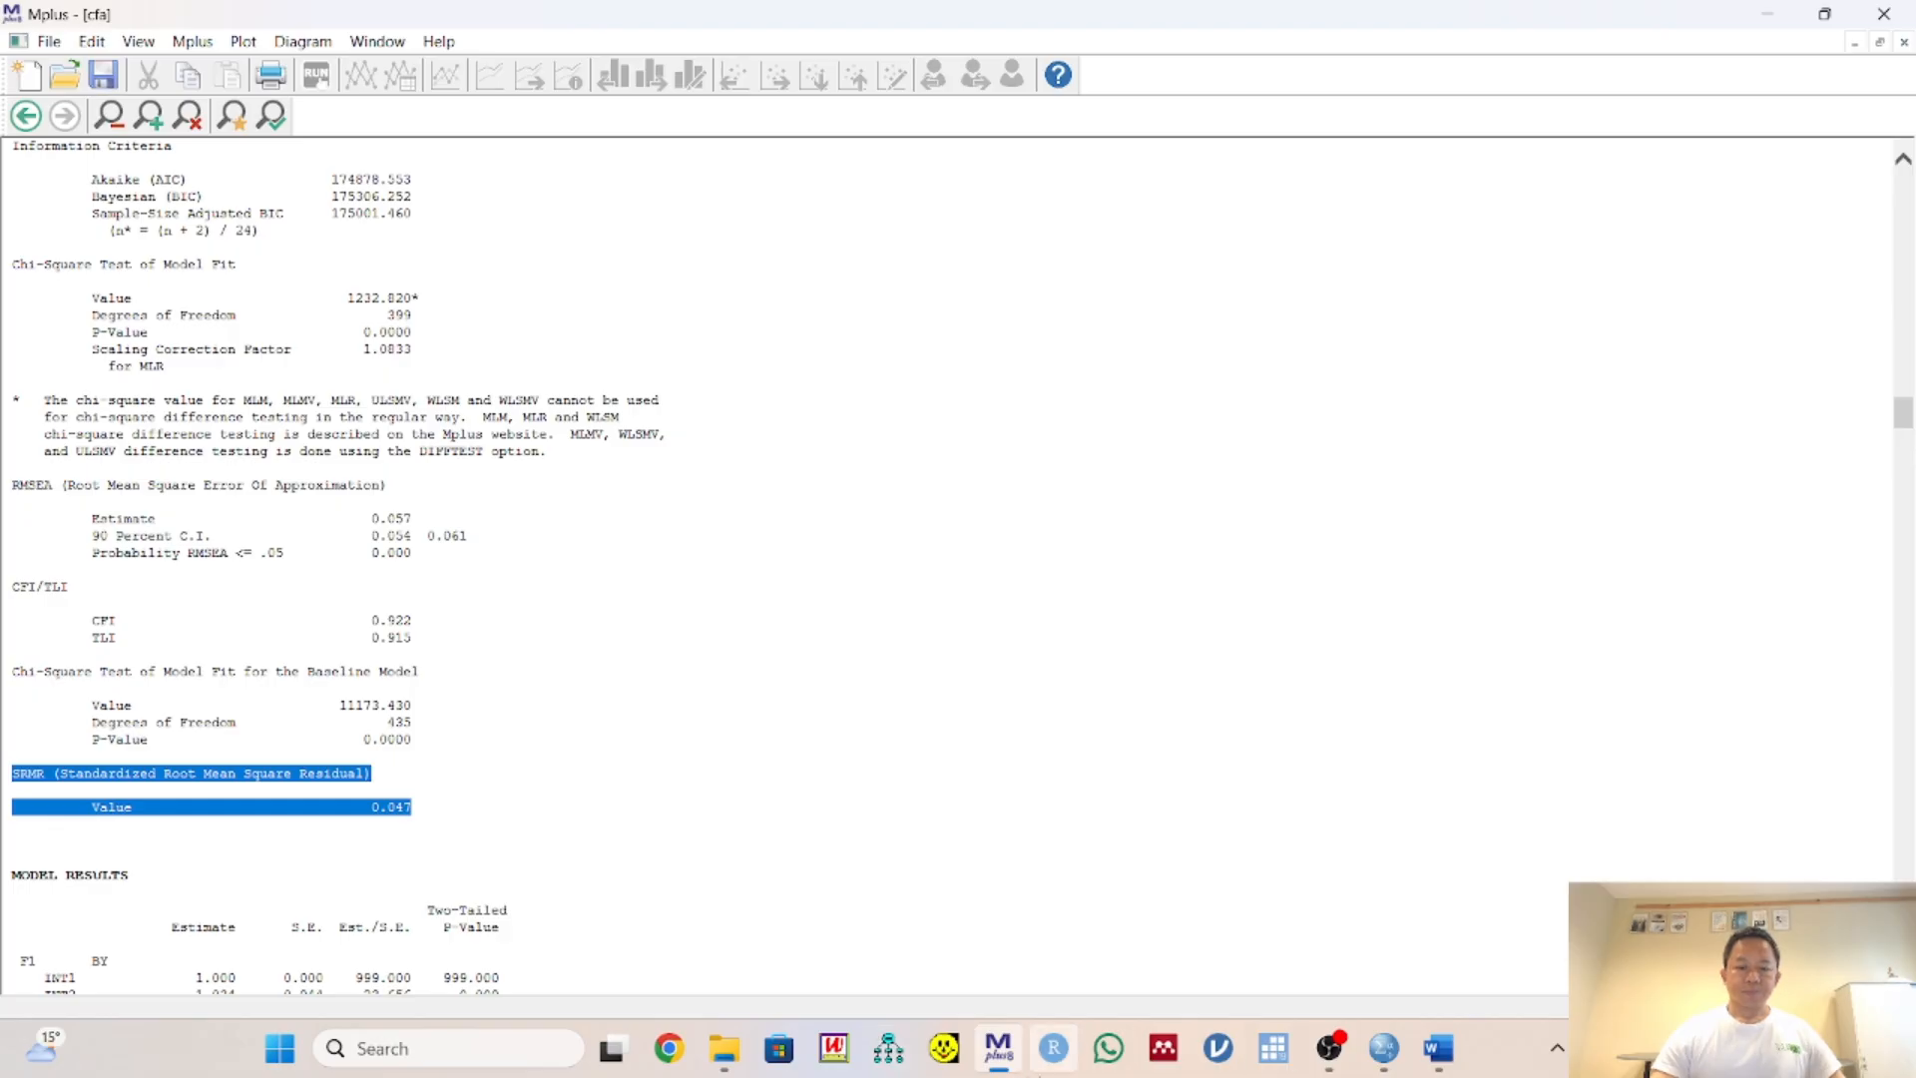
Return to the Mplus output and open the path diagram of the CFA model
mouse_move(1014, 1069)
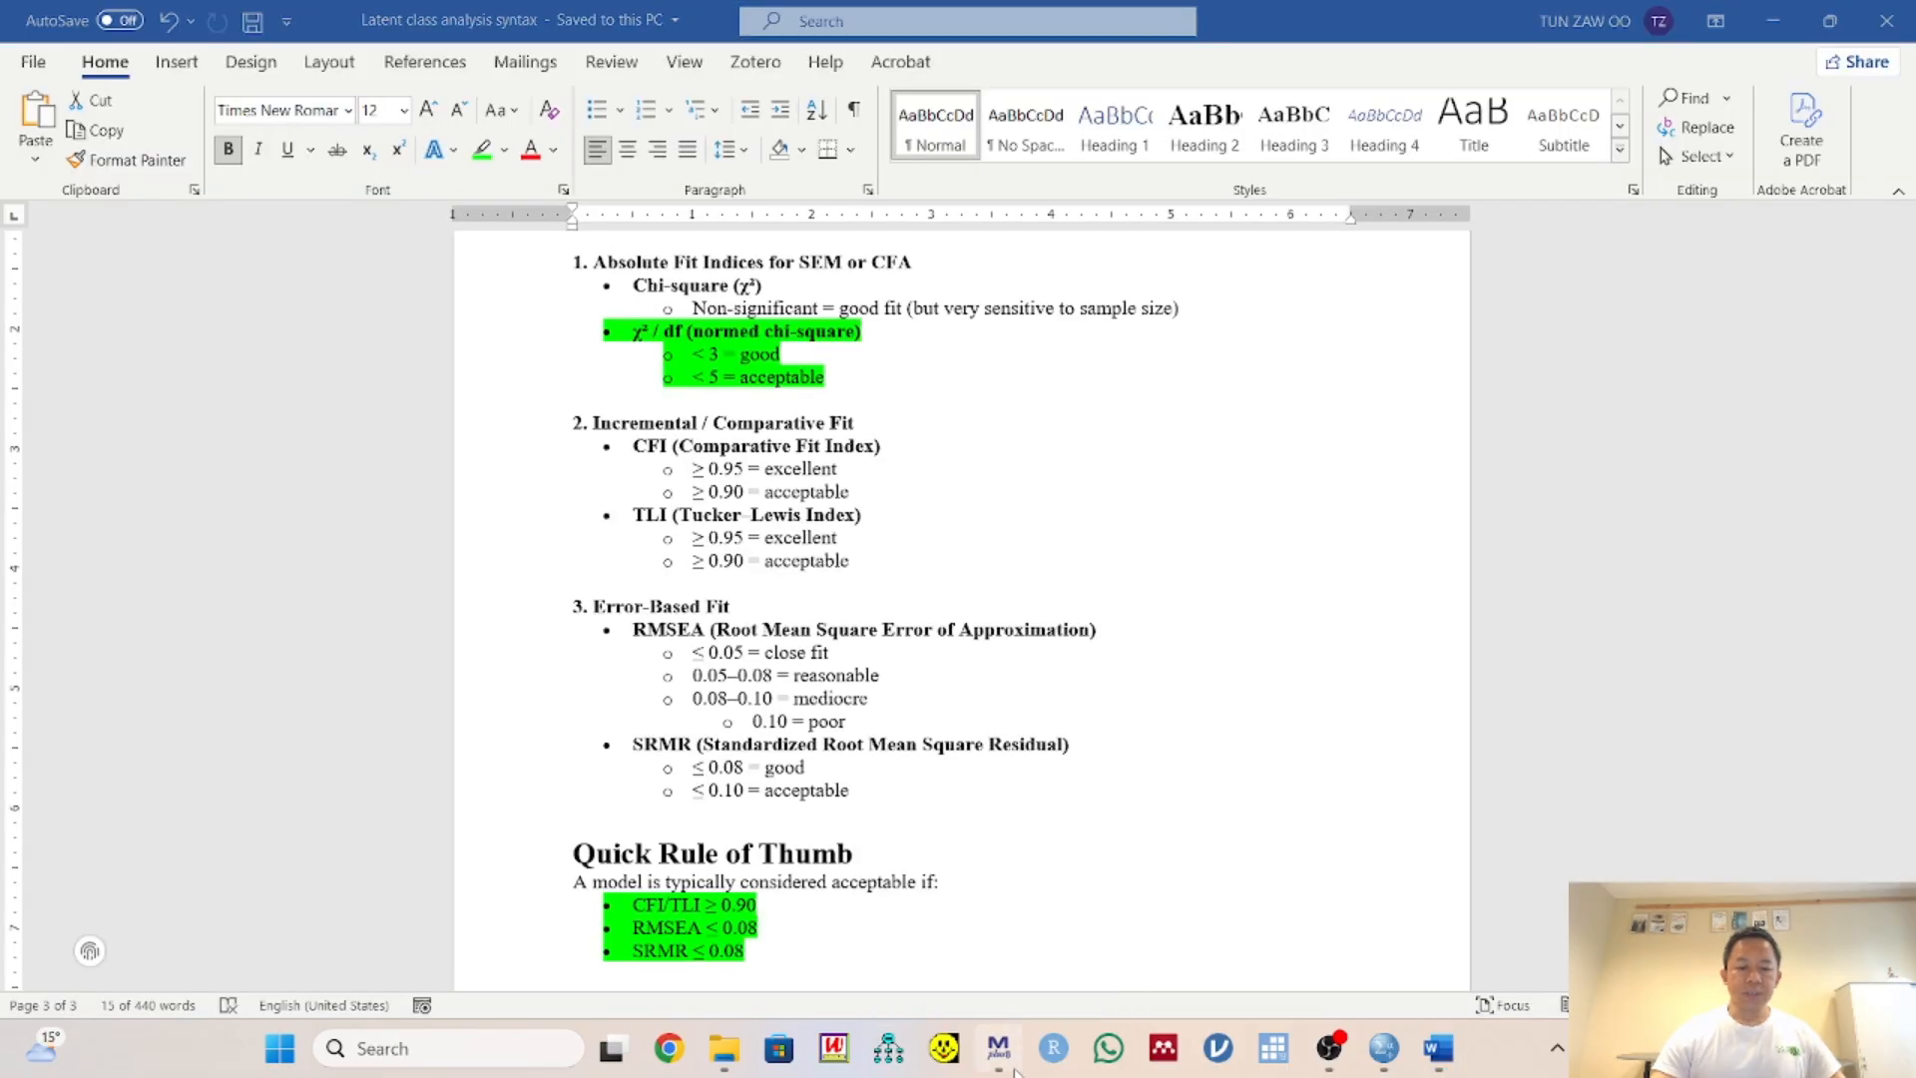
left_click(999, 1049)
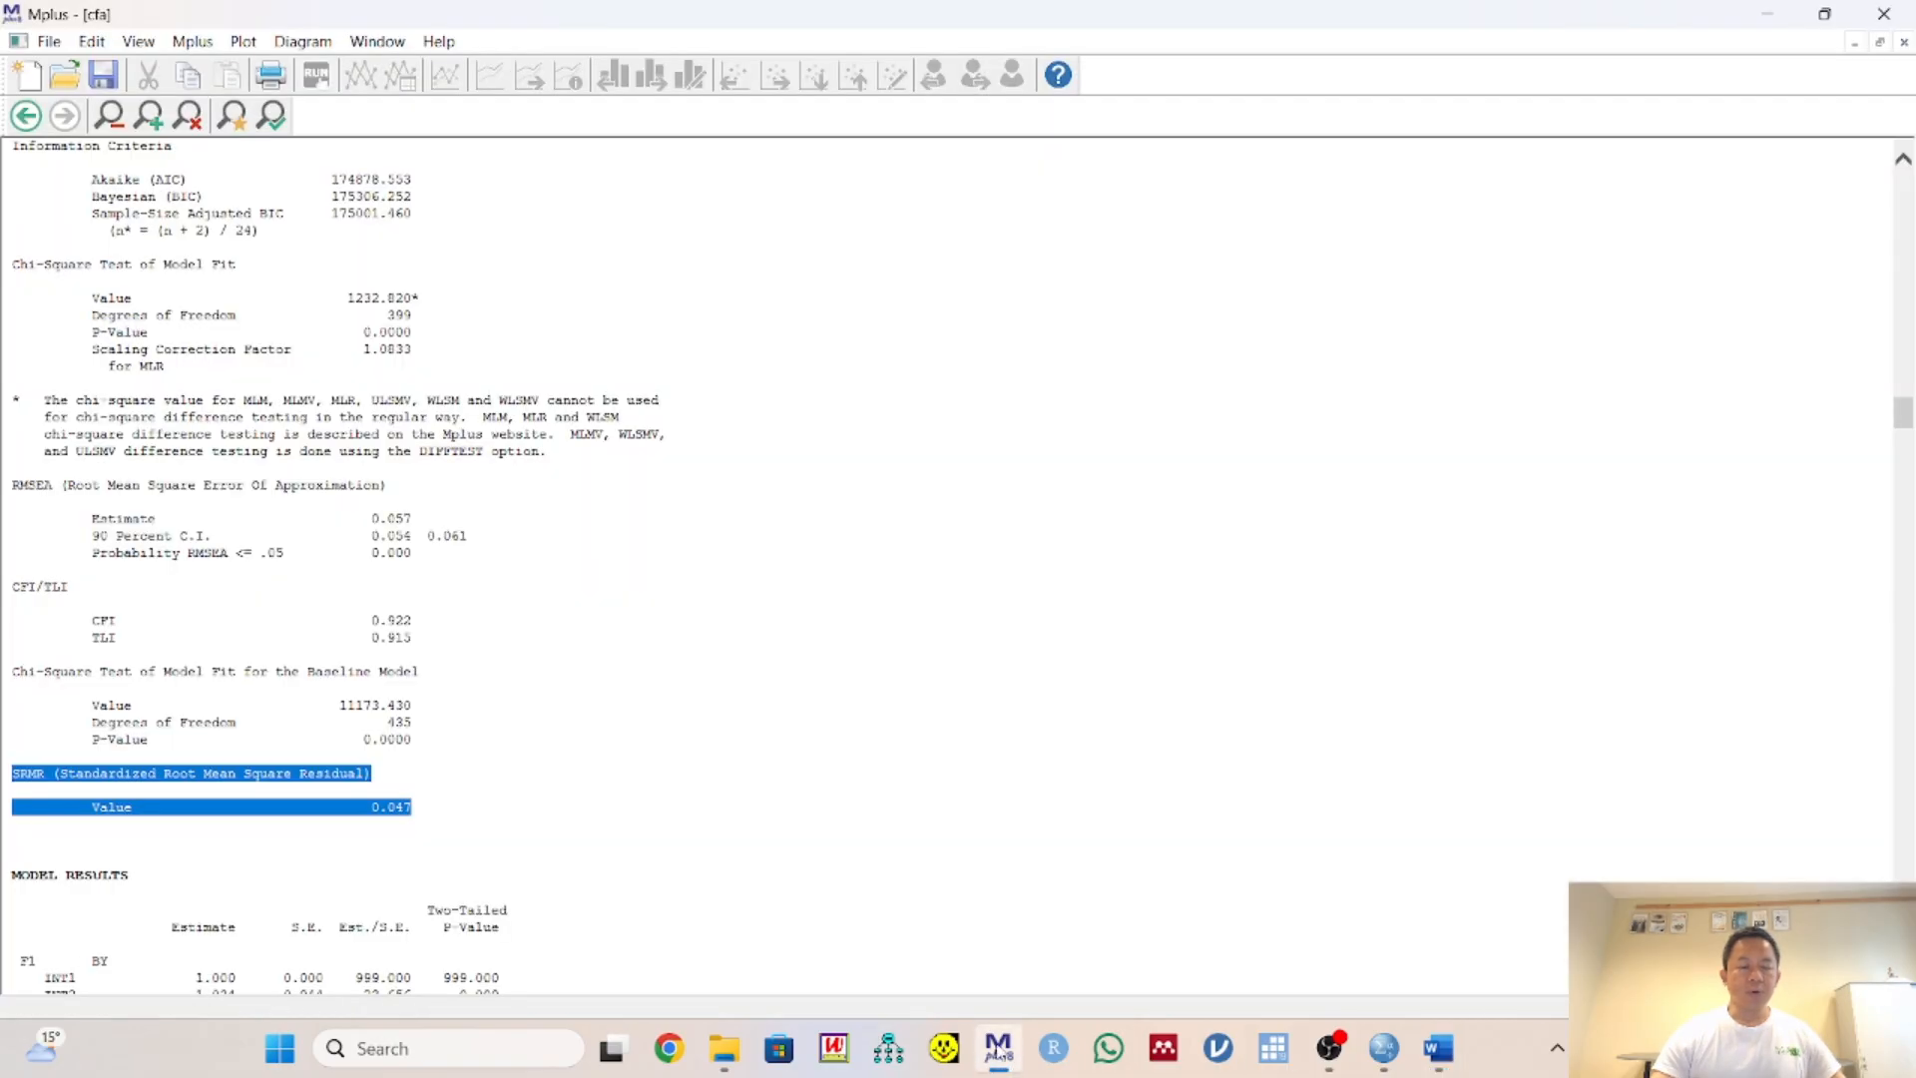
left_click(302, 41)
left_click(344, 96)
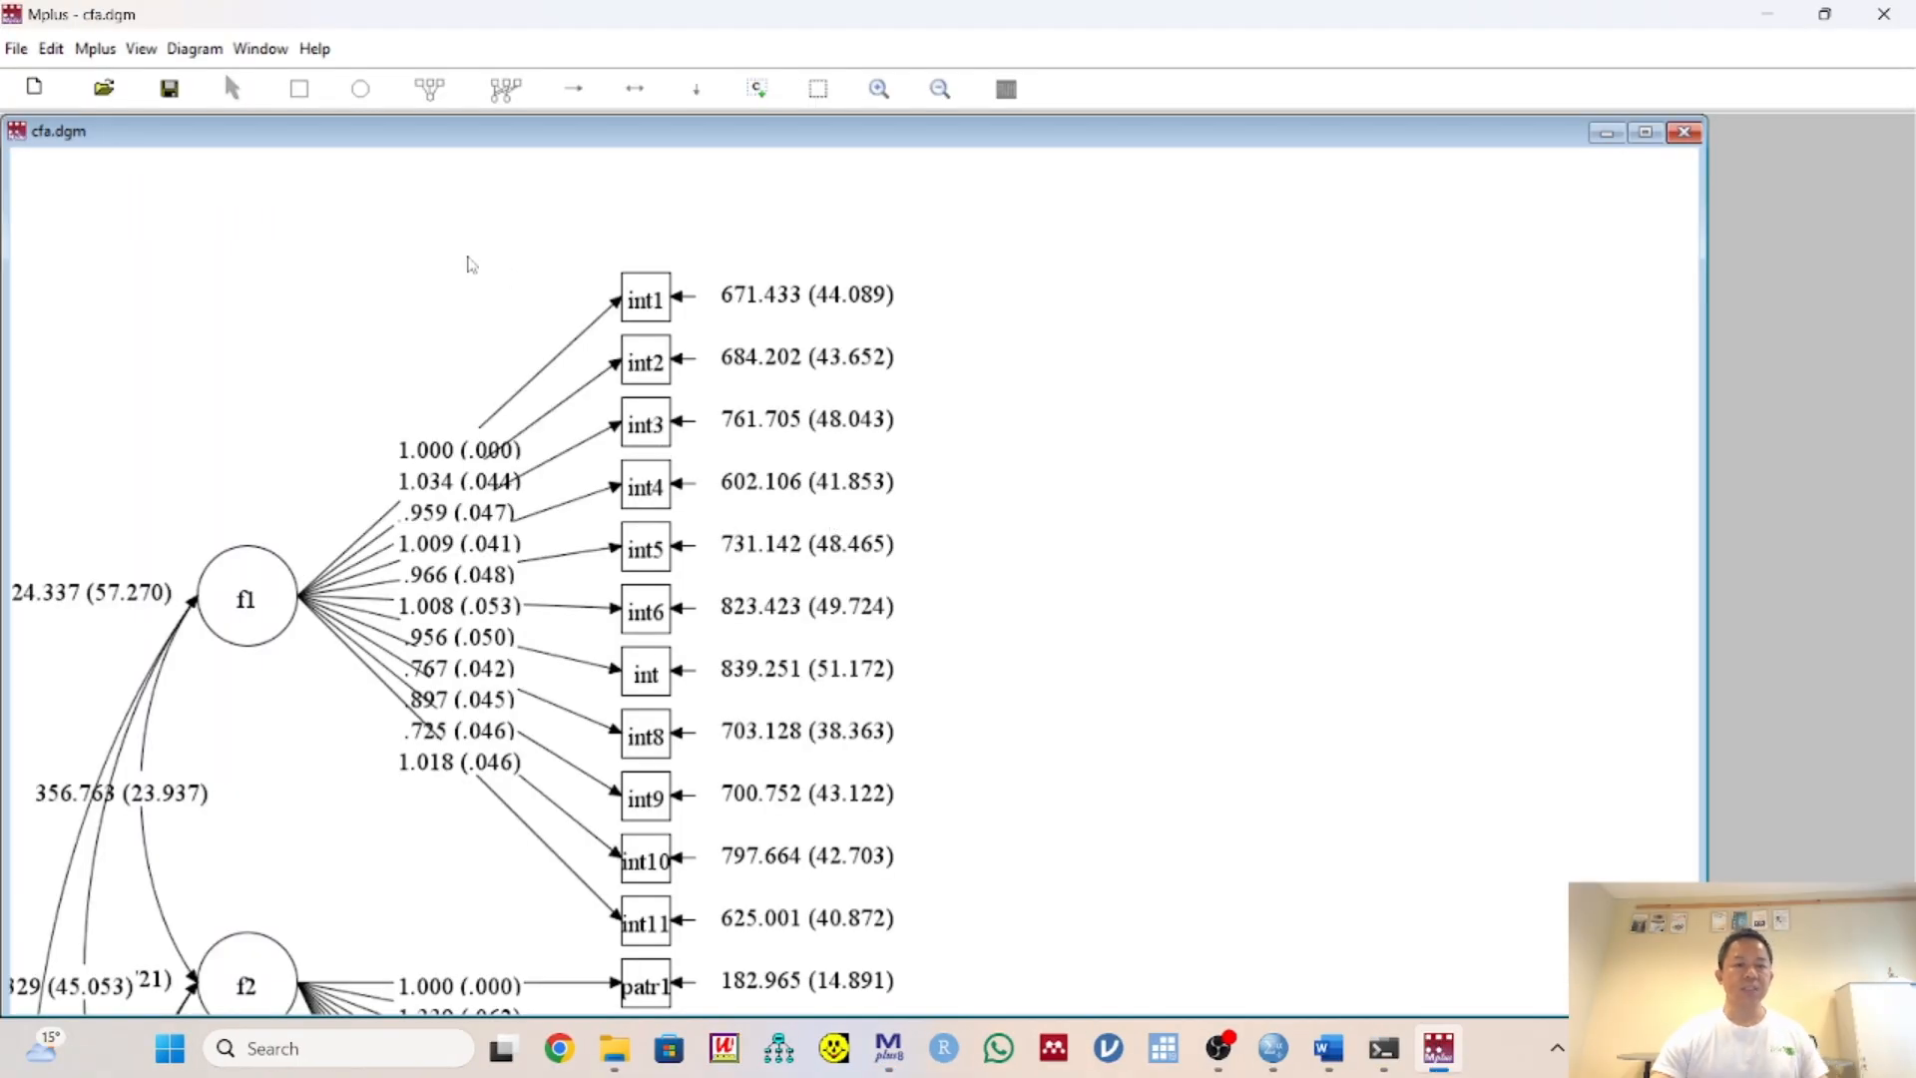
Examine the overall layout of factors f1 to f4 and their indicators in the path diagram
left_click(935, 87)
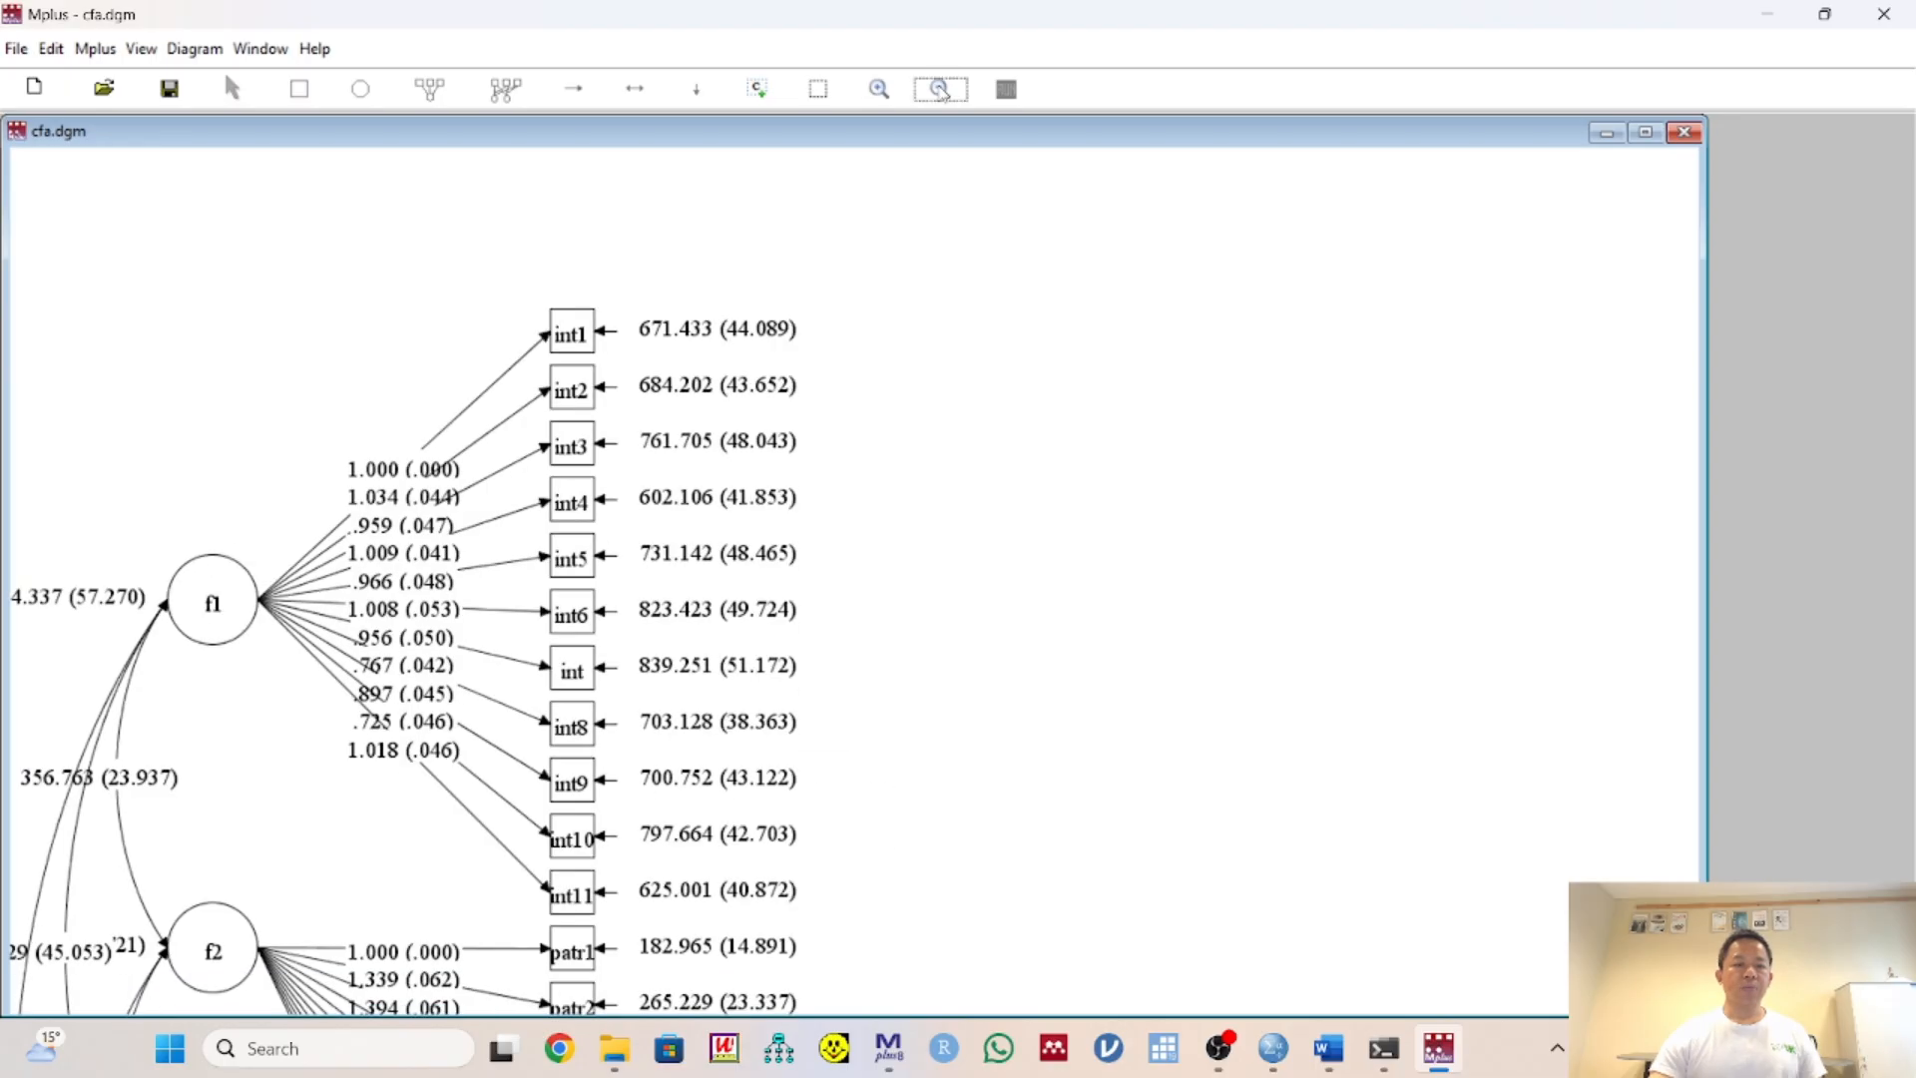
left_click(935, 87)
left_click(935, 87)
left_click(935, 86)
left_click(935, 87)
left_click_drag(630, 702, 1199, 148)
left_click_drag(984, 593, 937, 488)
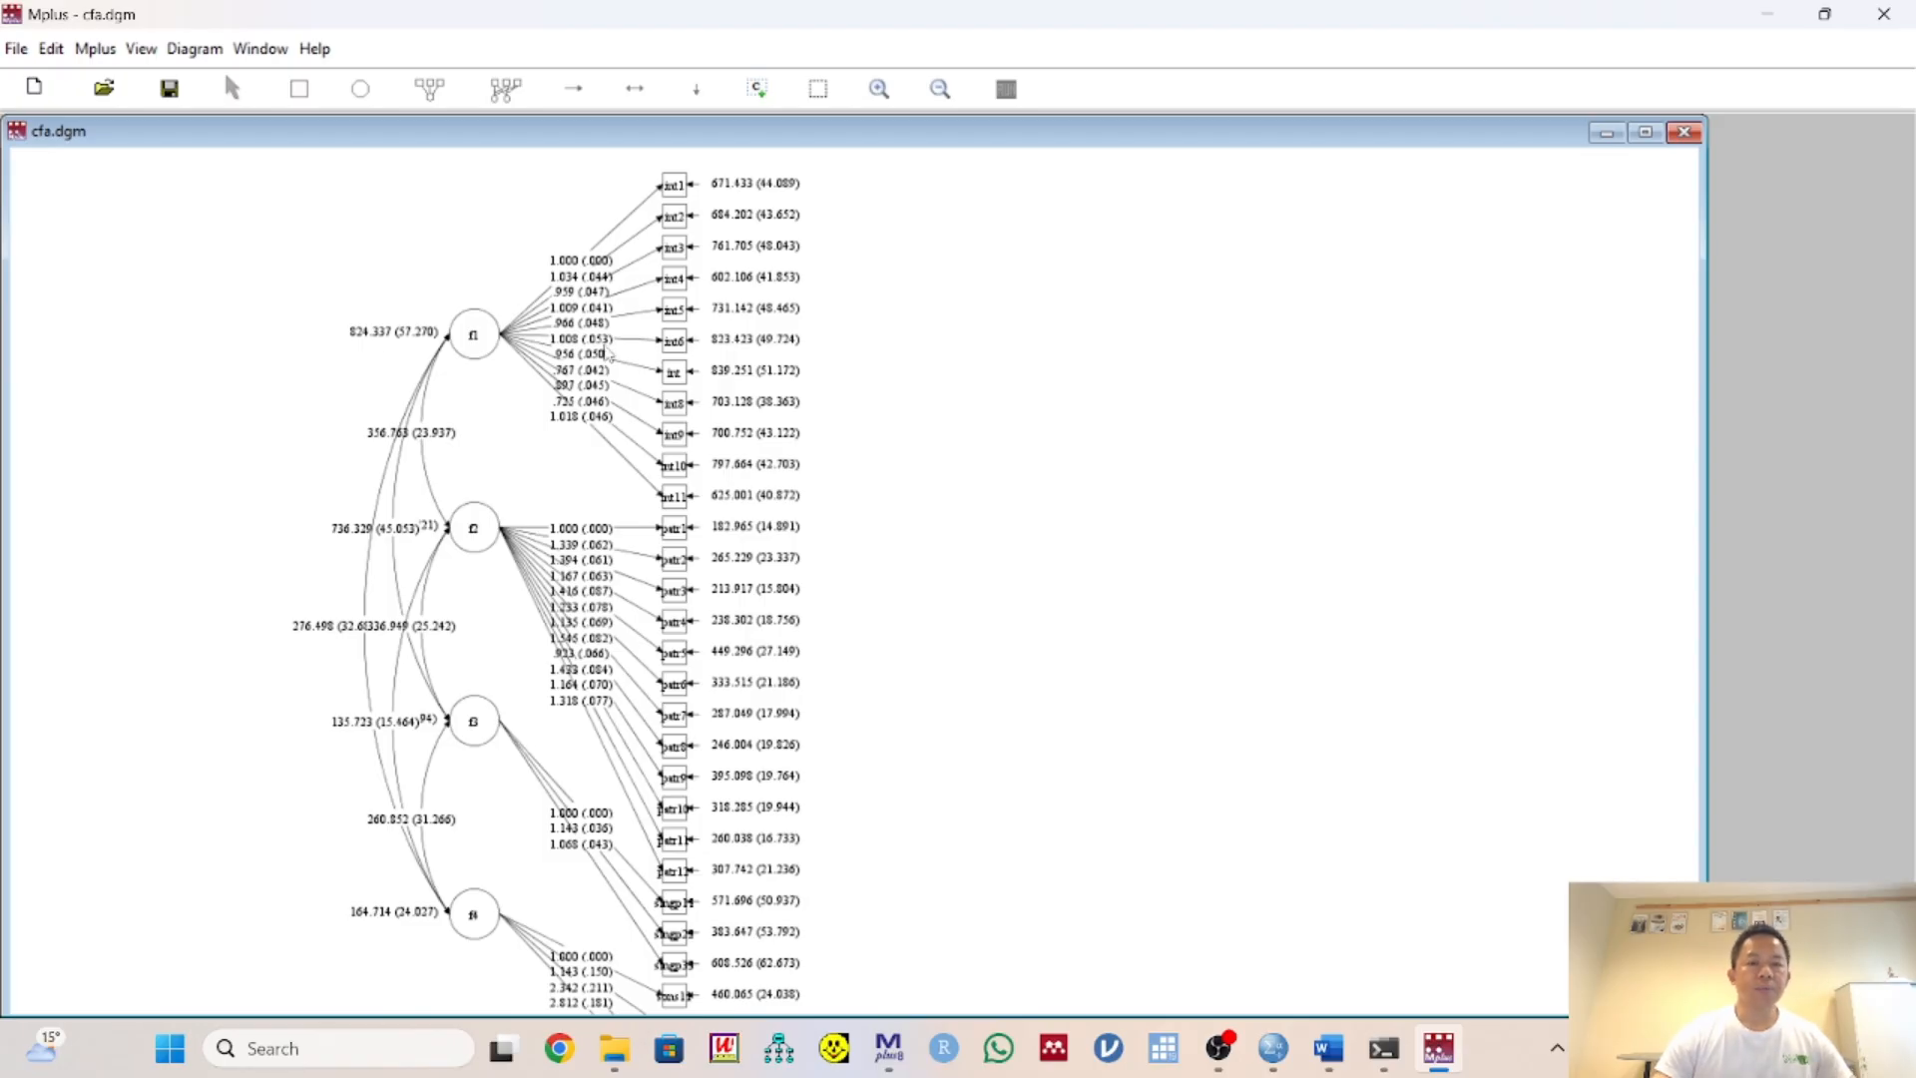
left_click(879, 89)
left_click(879, 89)
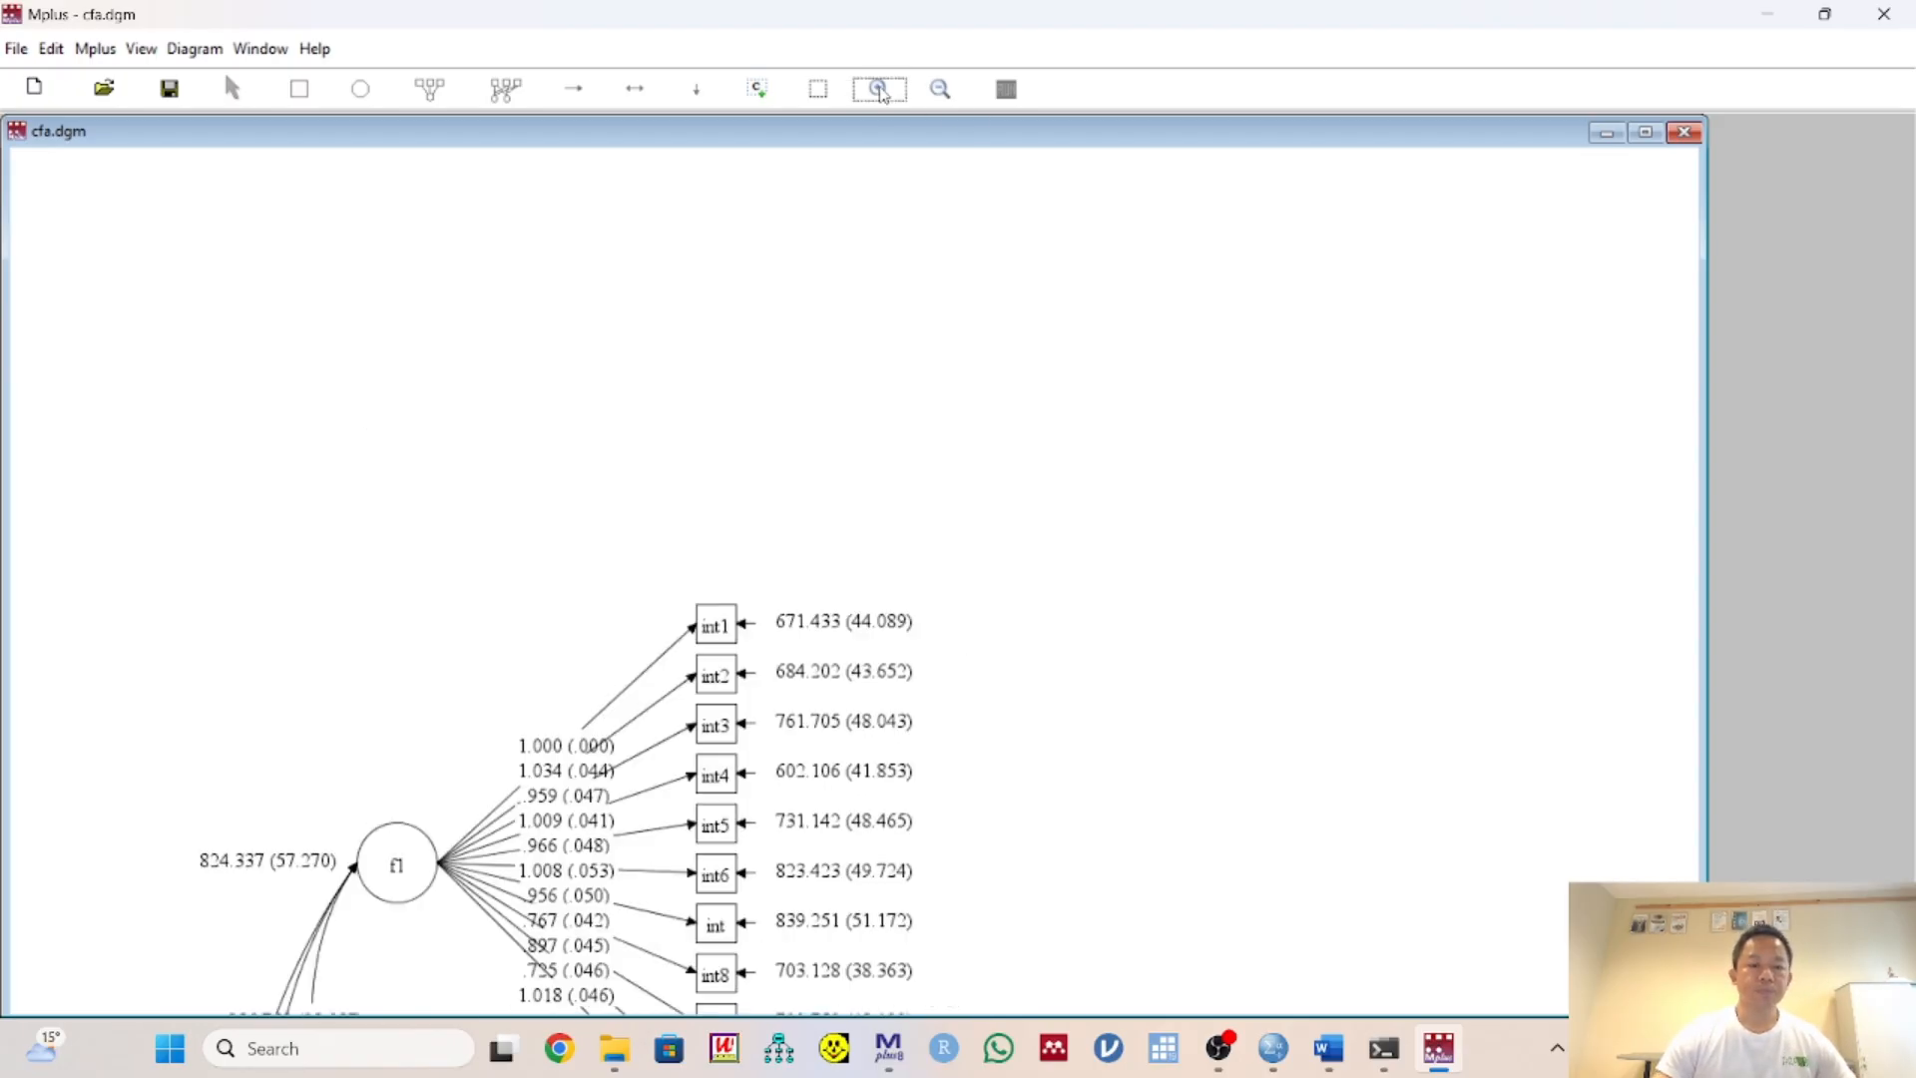
left_click_drag(891, 646, 863, 245)
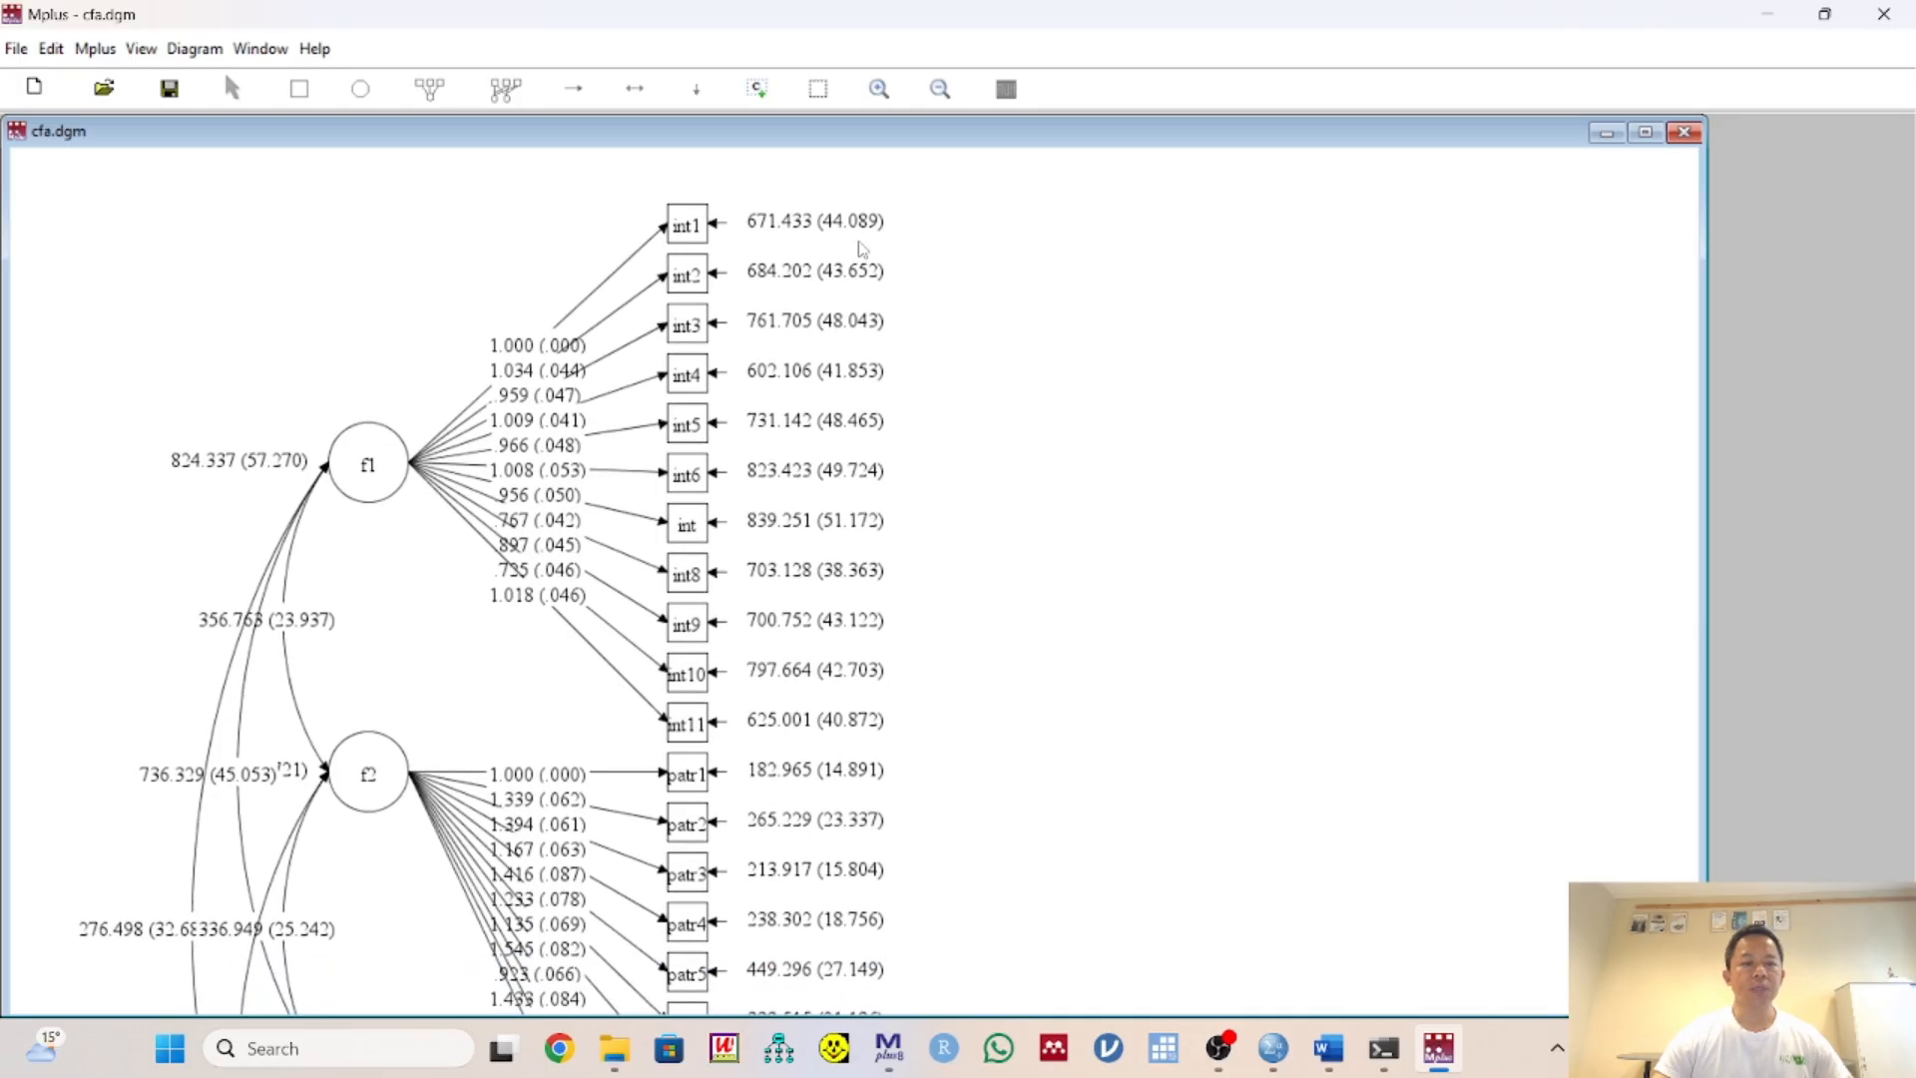
Display the STDYX estimates in the diagram and set the number of decimal places to 2
left_click(141, 52)
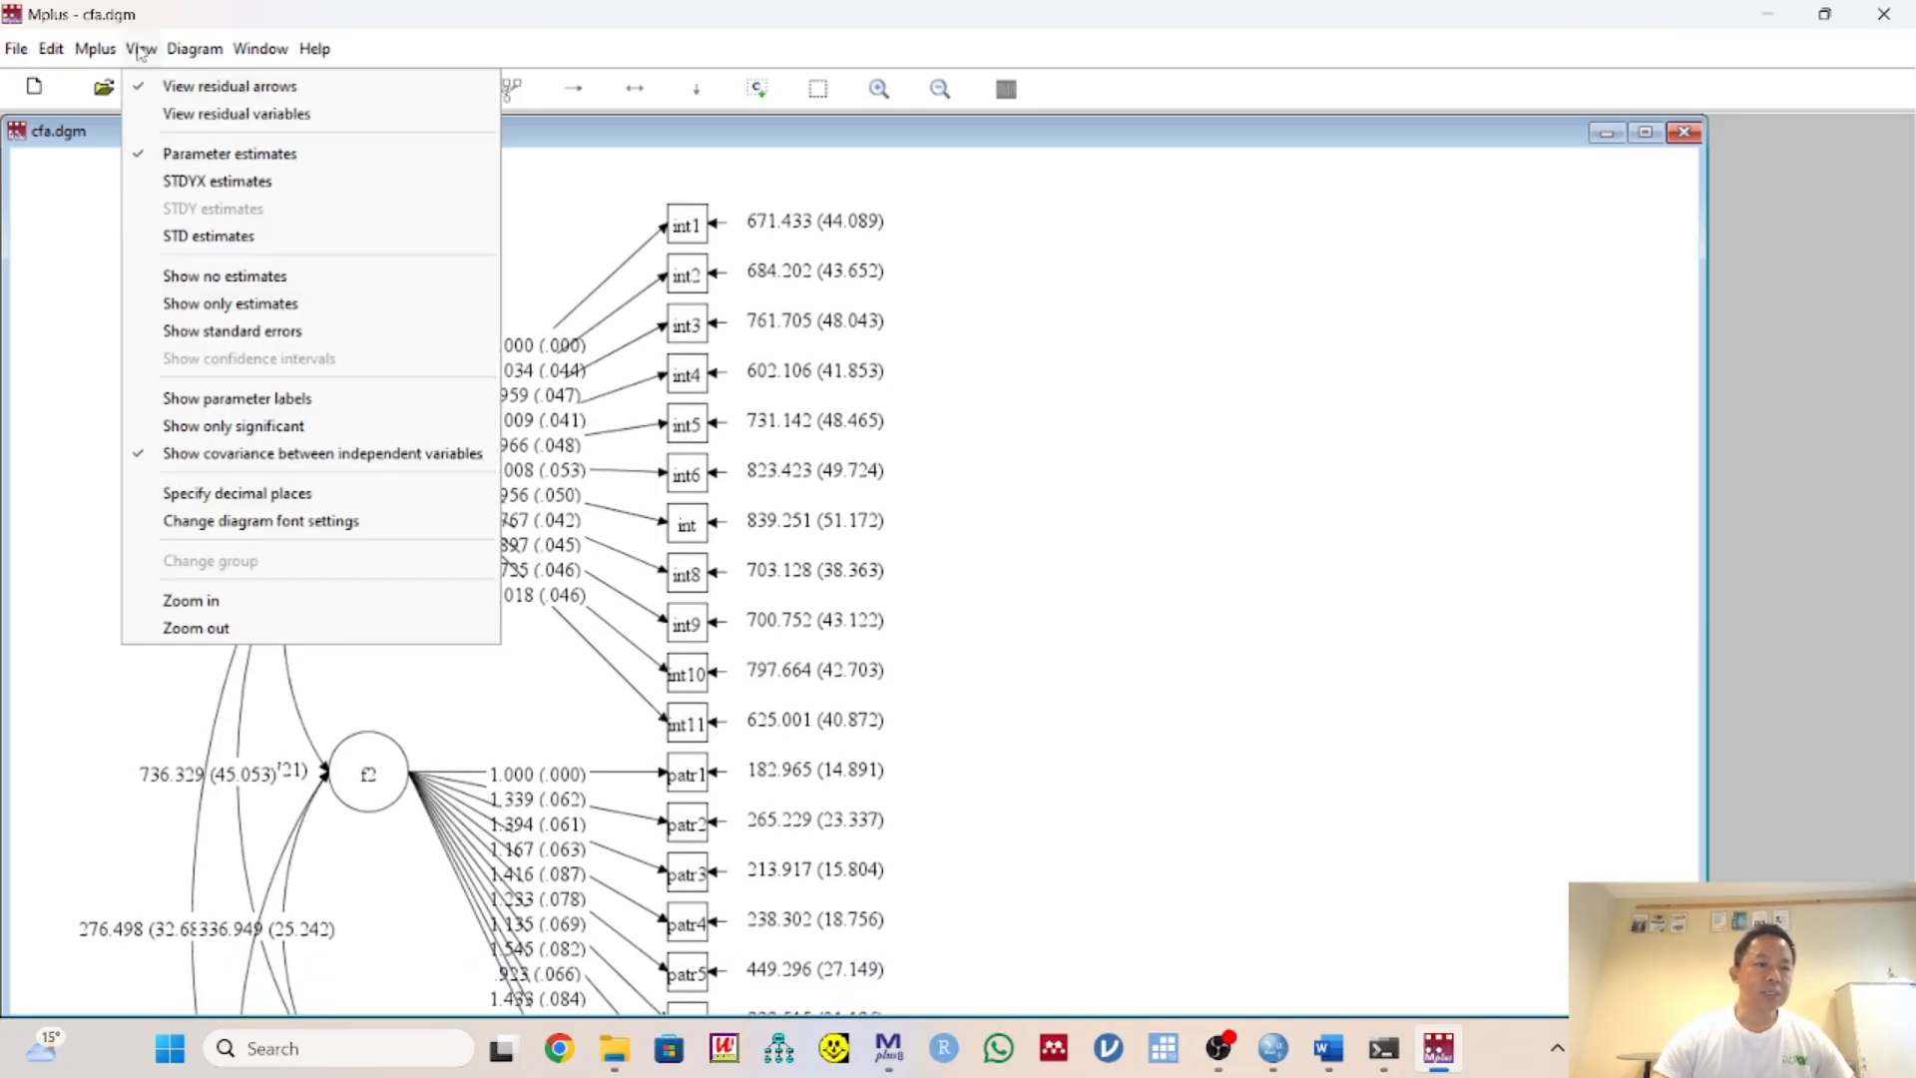
left_click(147, 181)
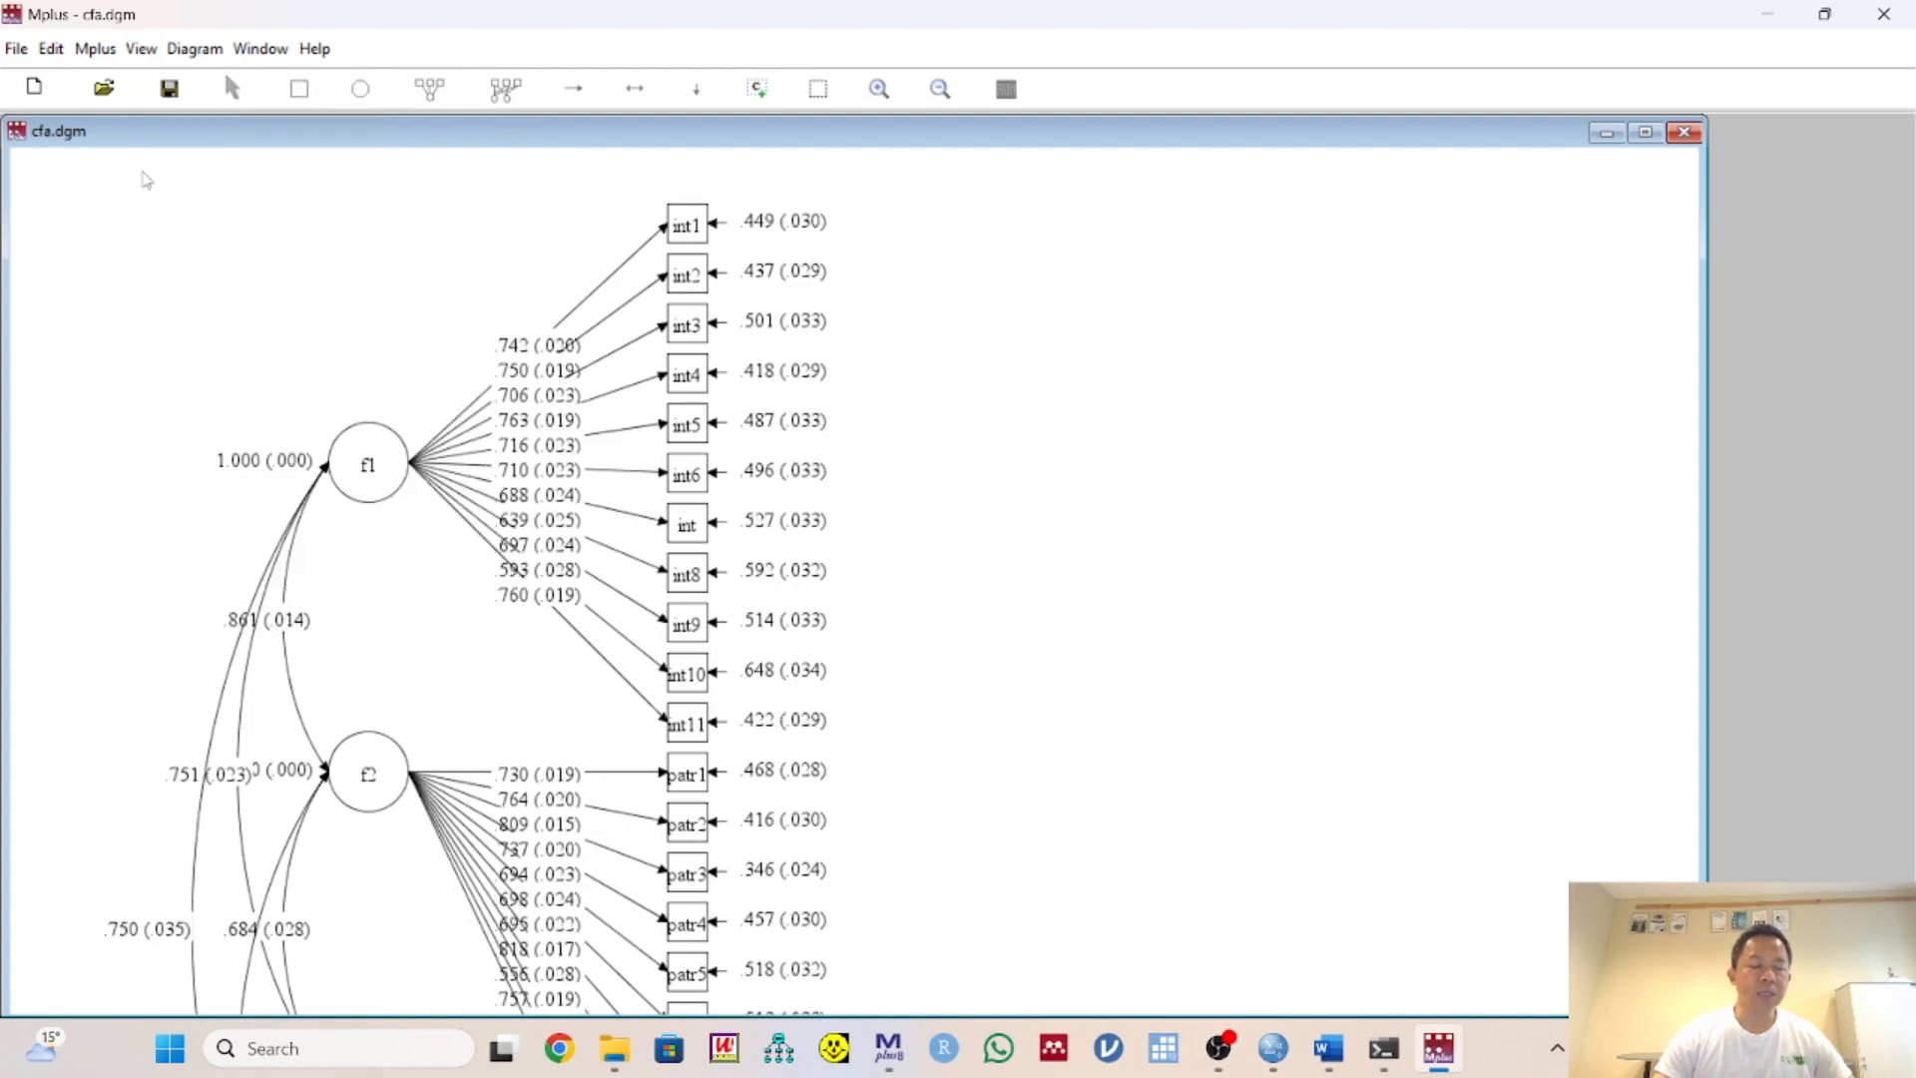
left_click(146, 57)
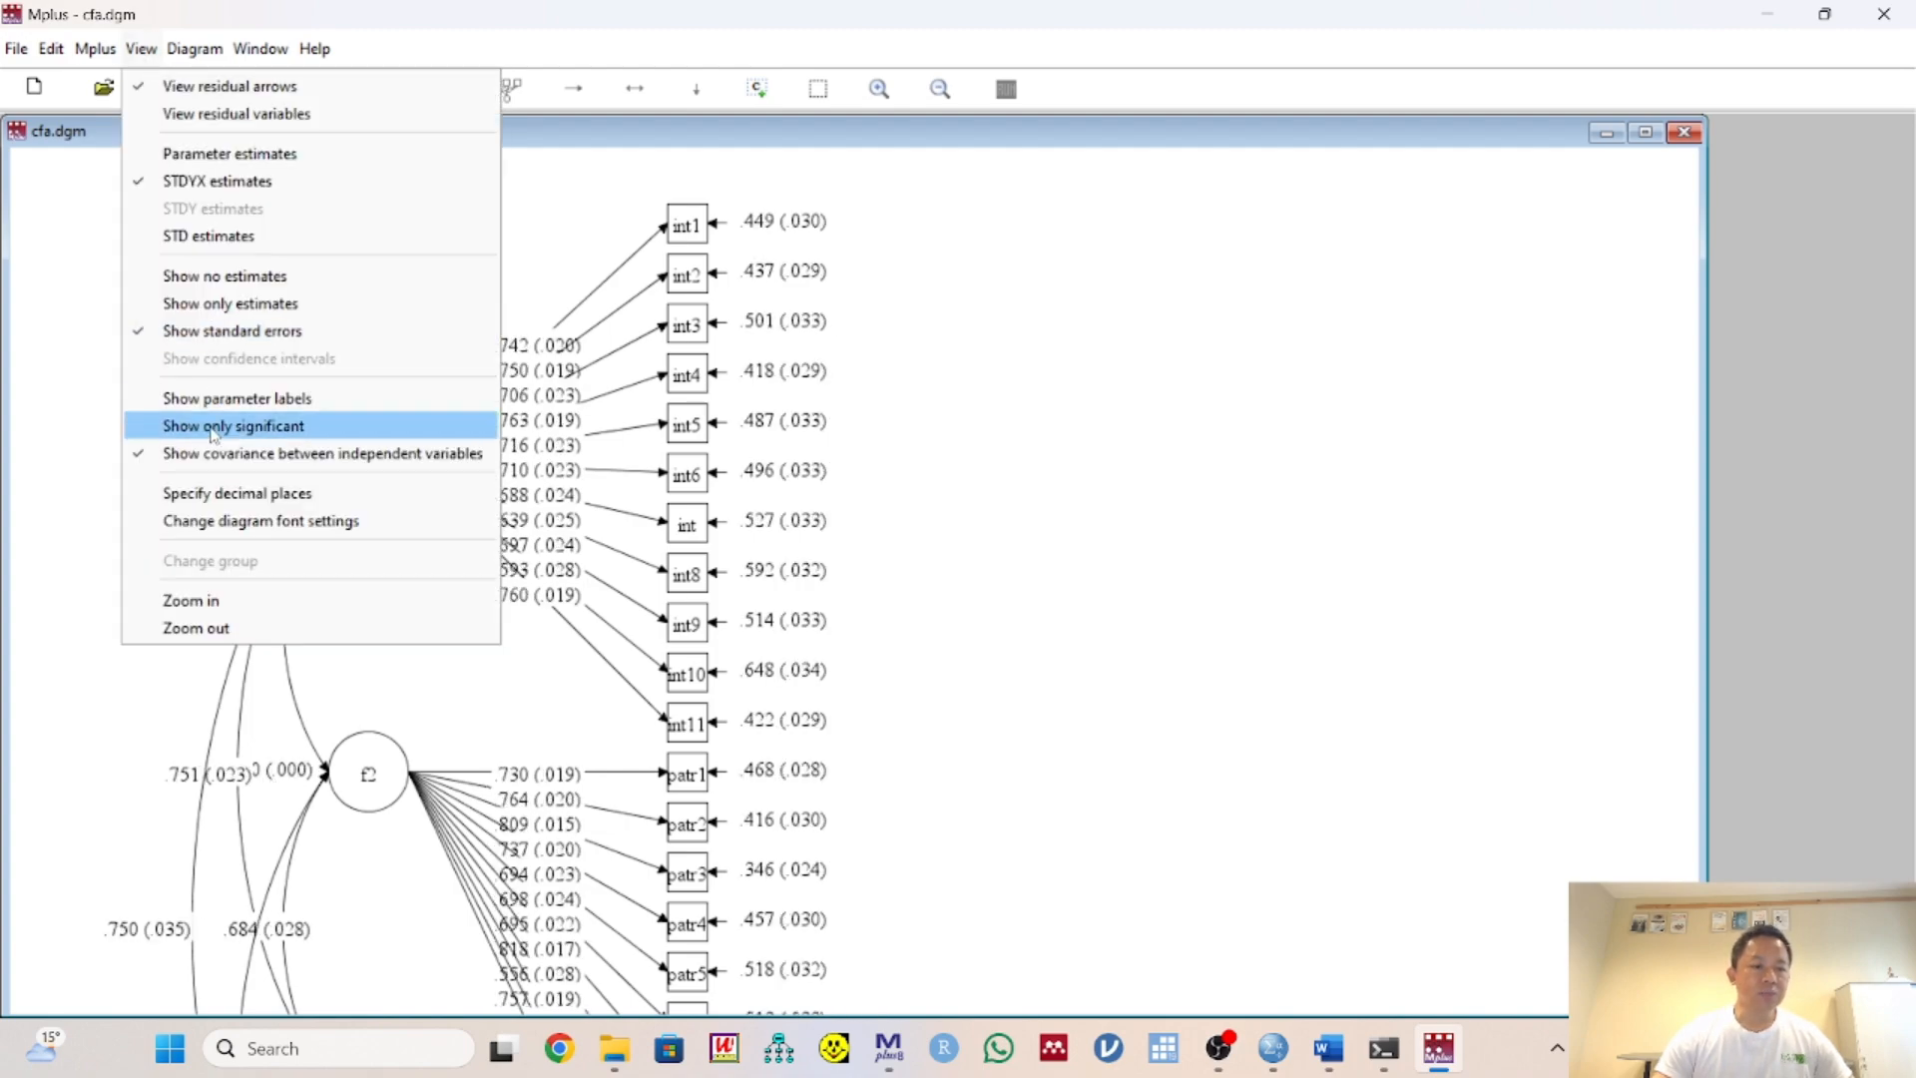
left_click(241, 494)
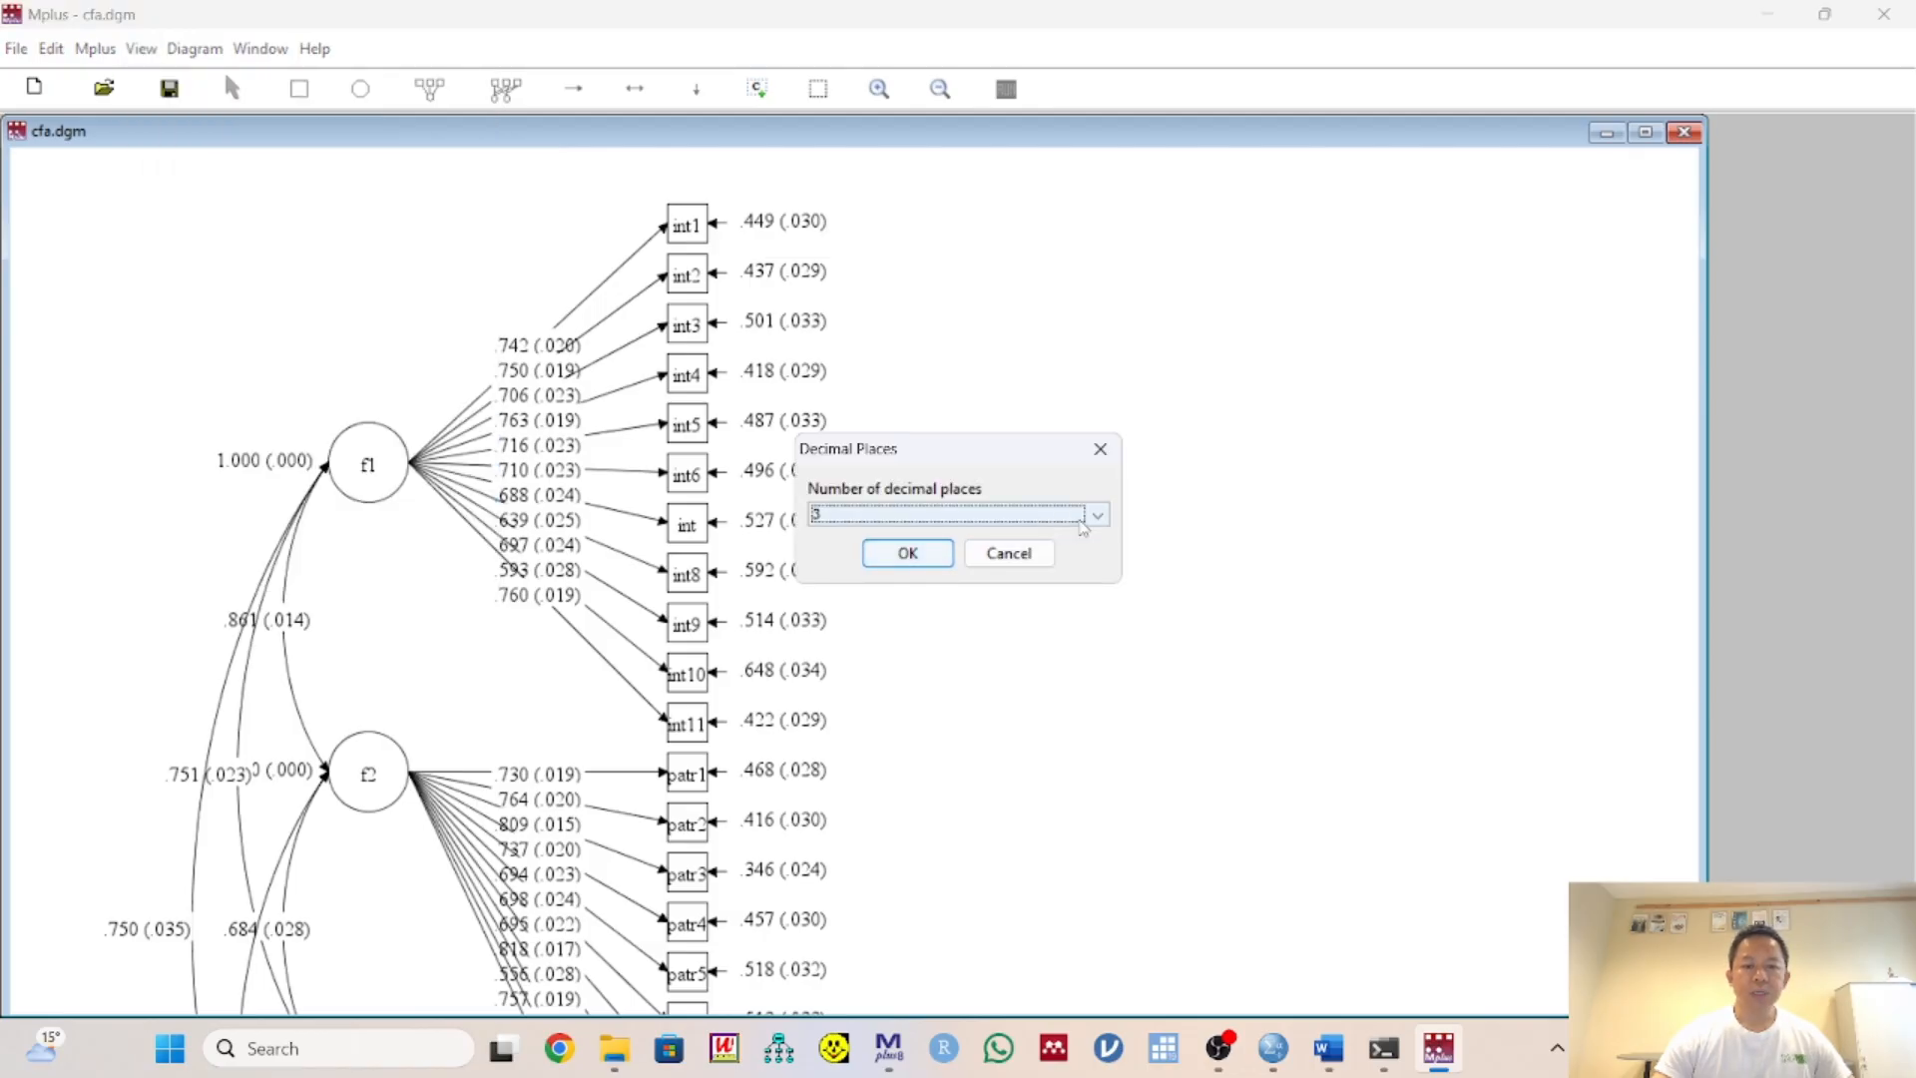
left_click(1094, 524)
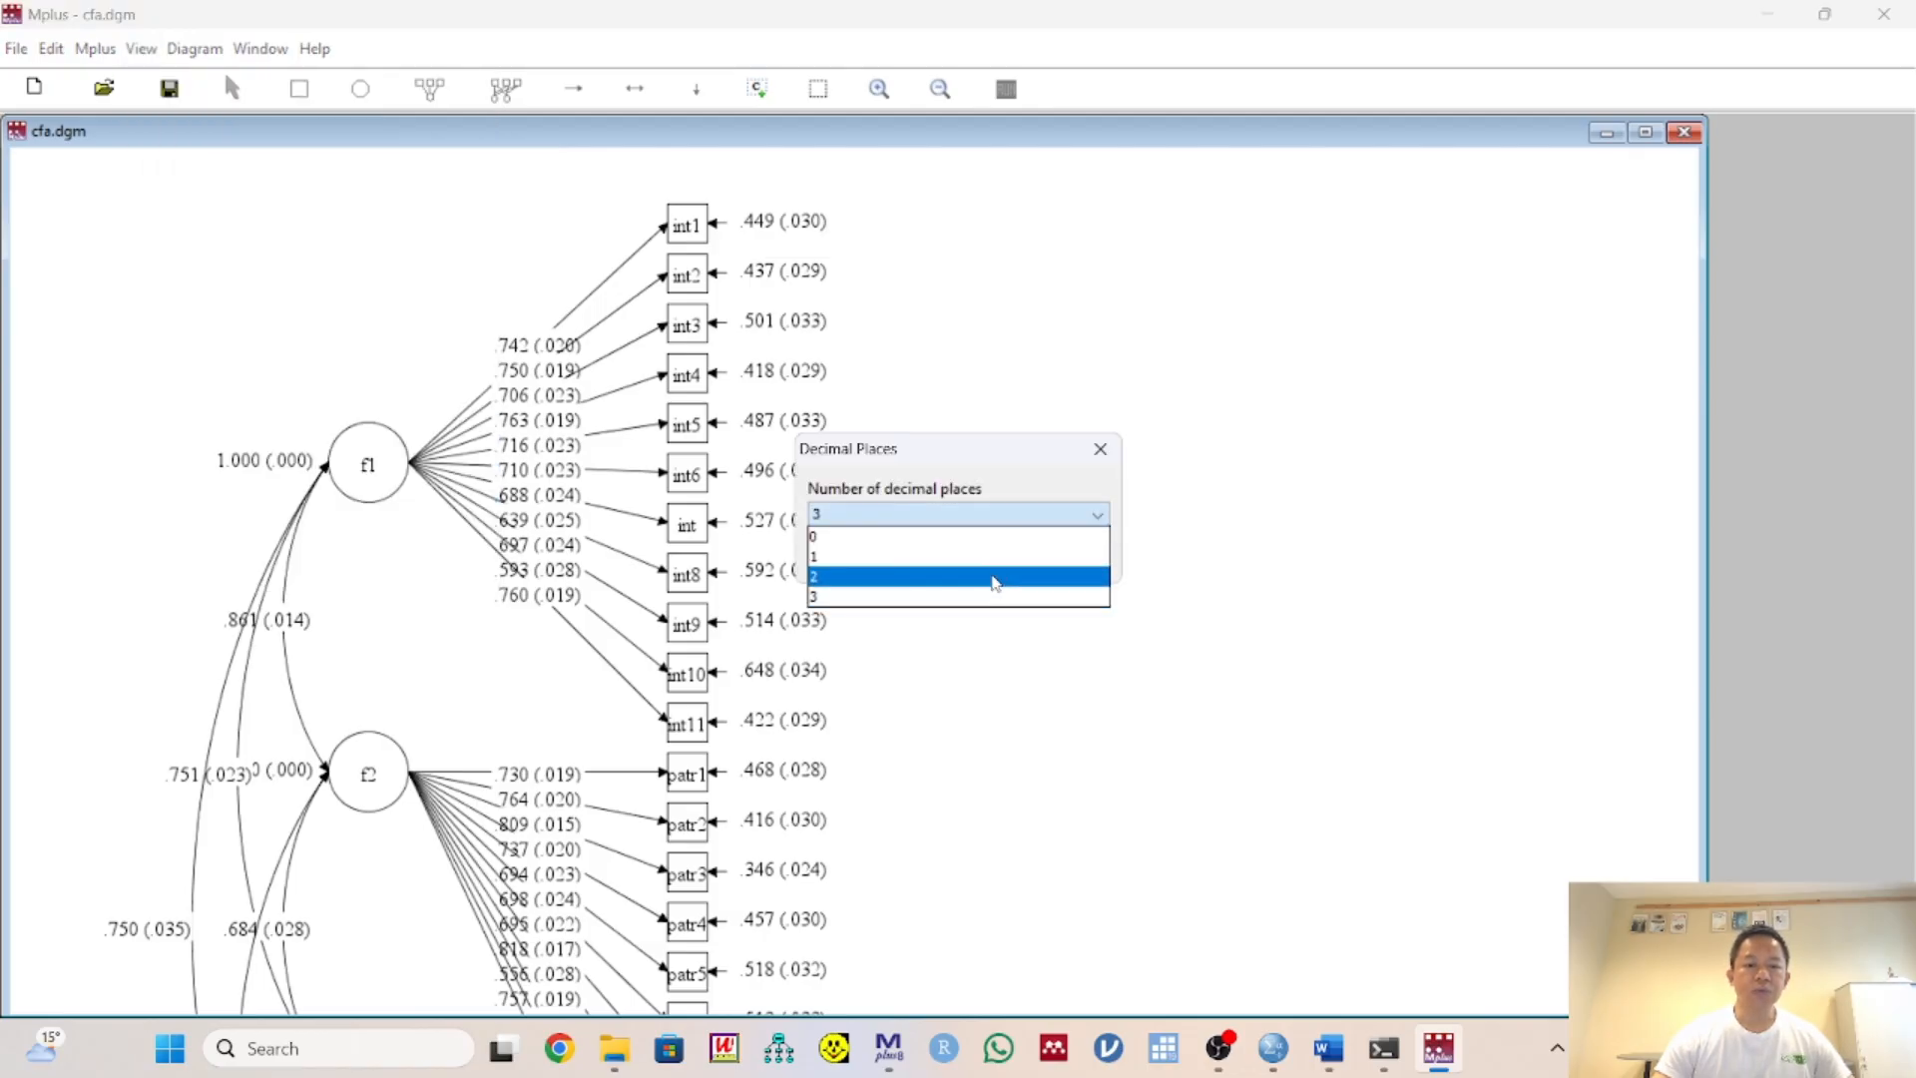
left_click(994, 582)
left_click(909, 554)
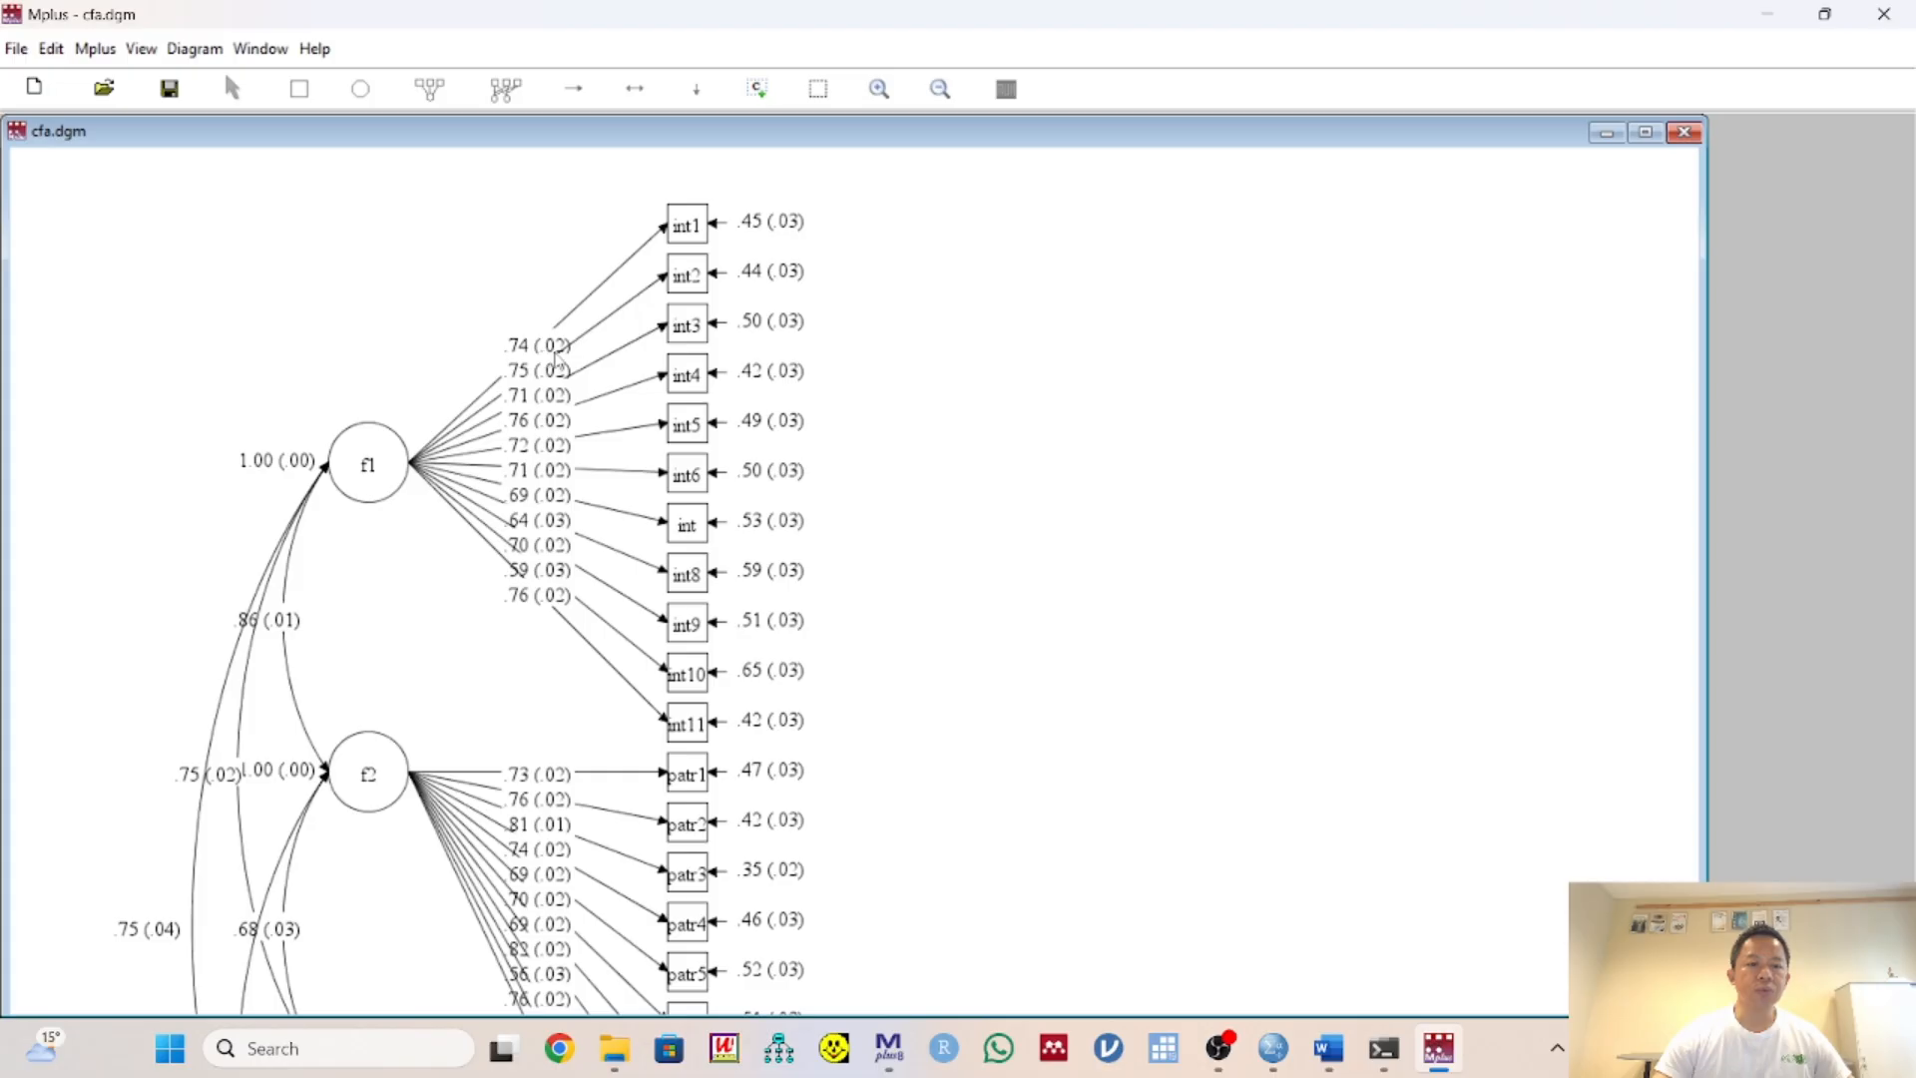
Show only the estimates in the diagram, without standard errors, and review the indicator loadings of the factors
left_click(128, 50)
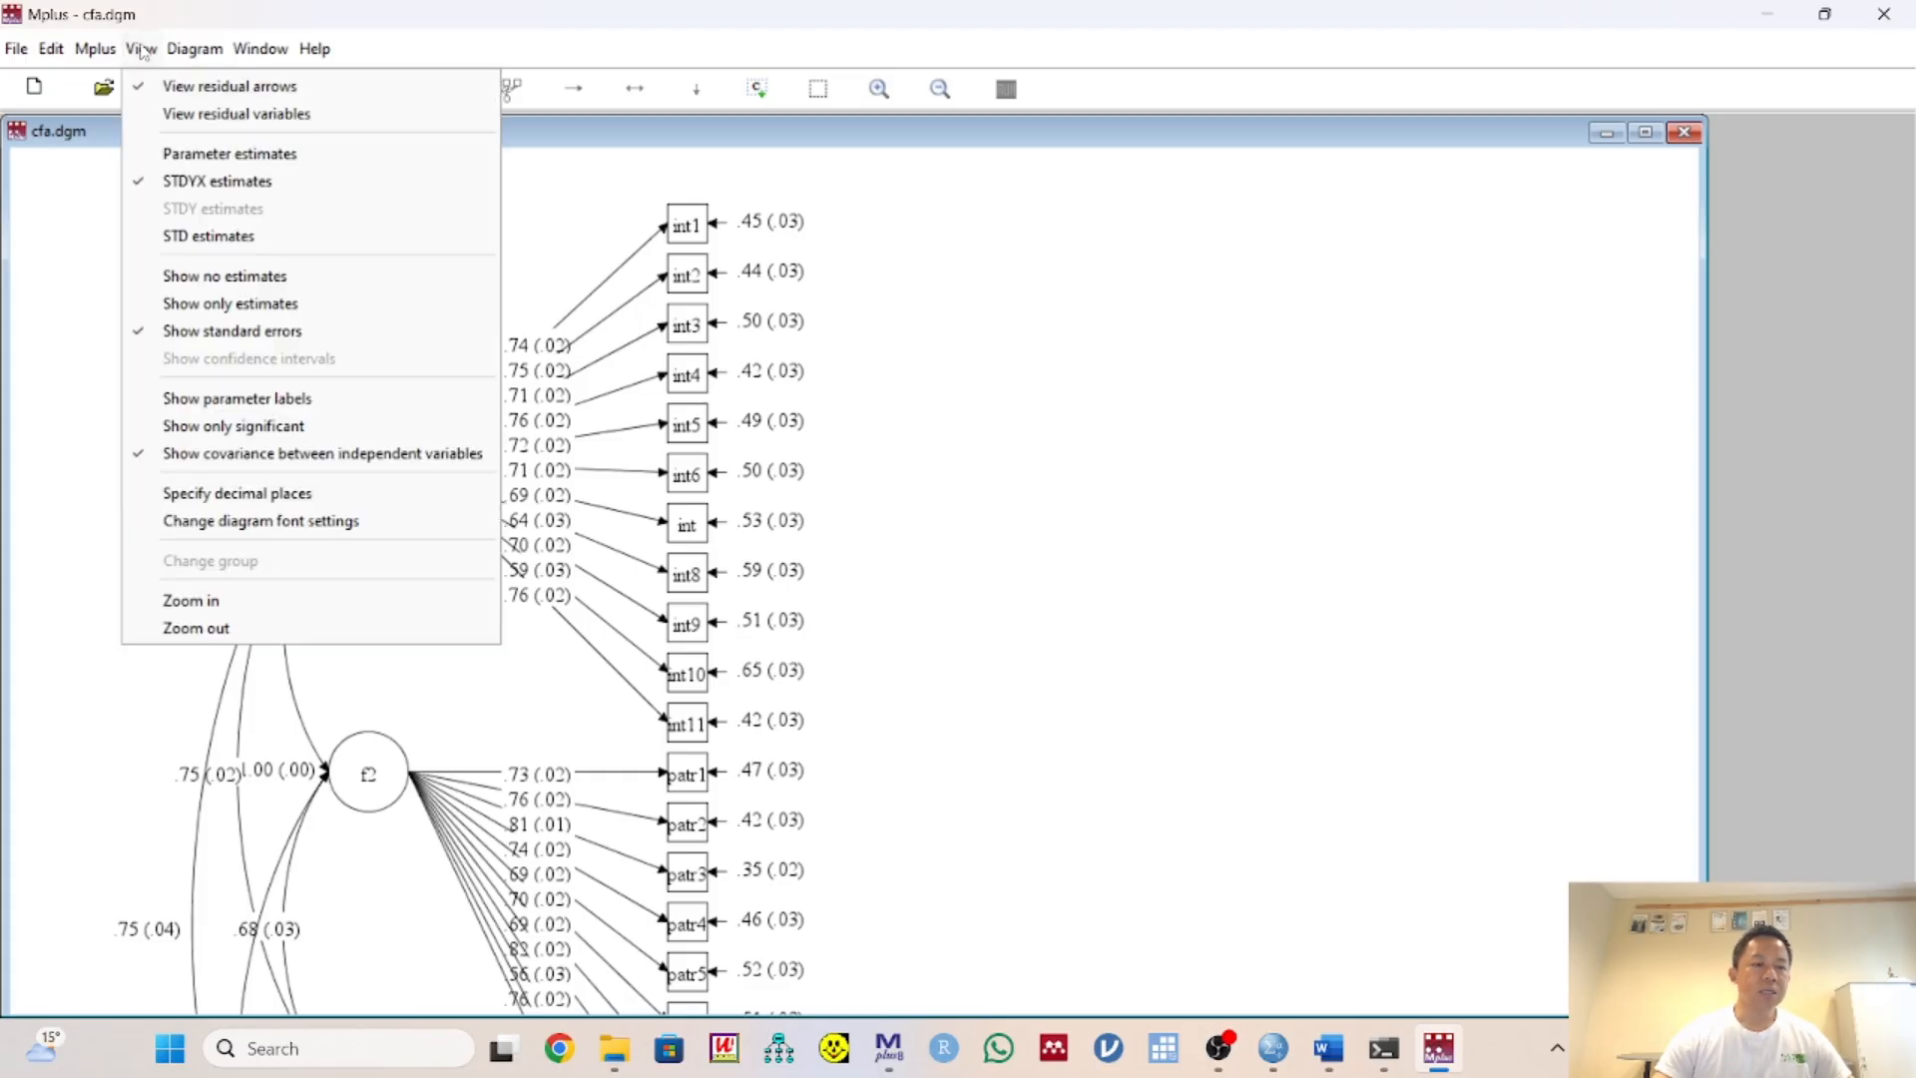
left_click(151, 304)
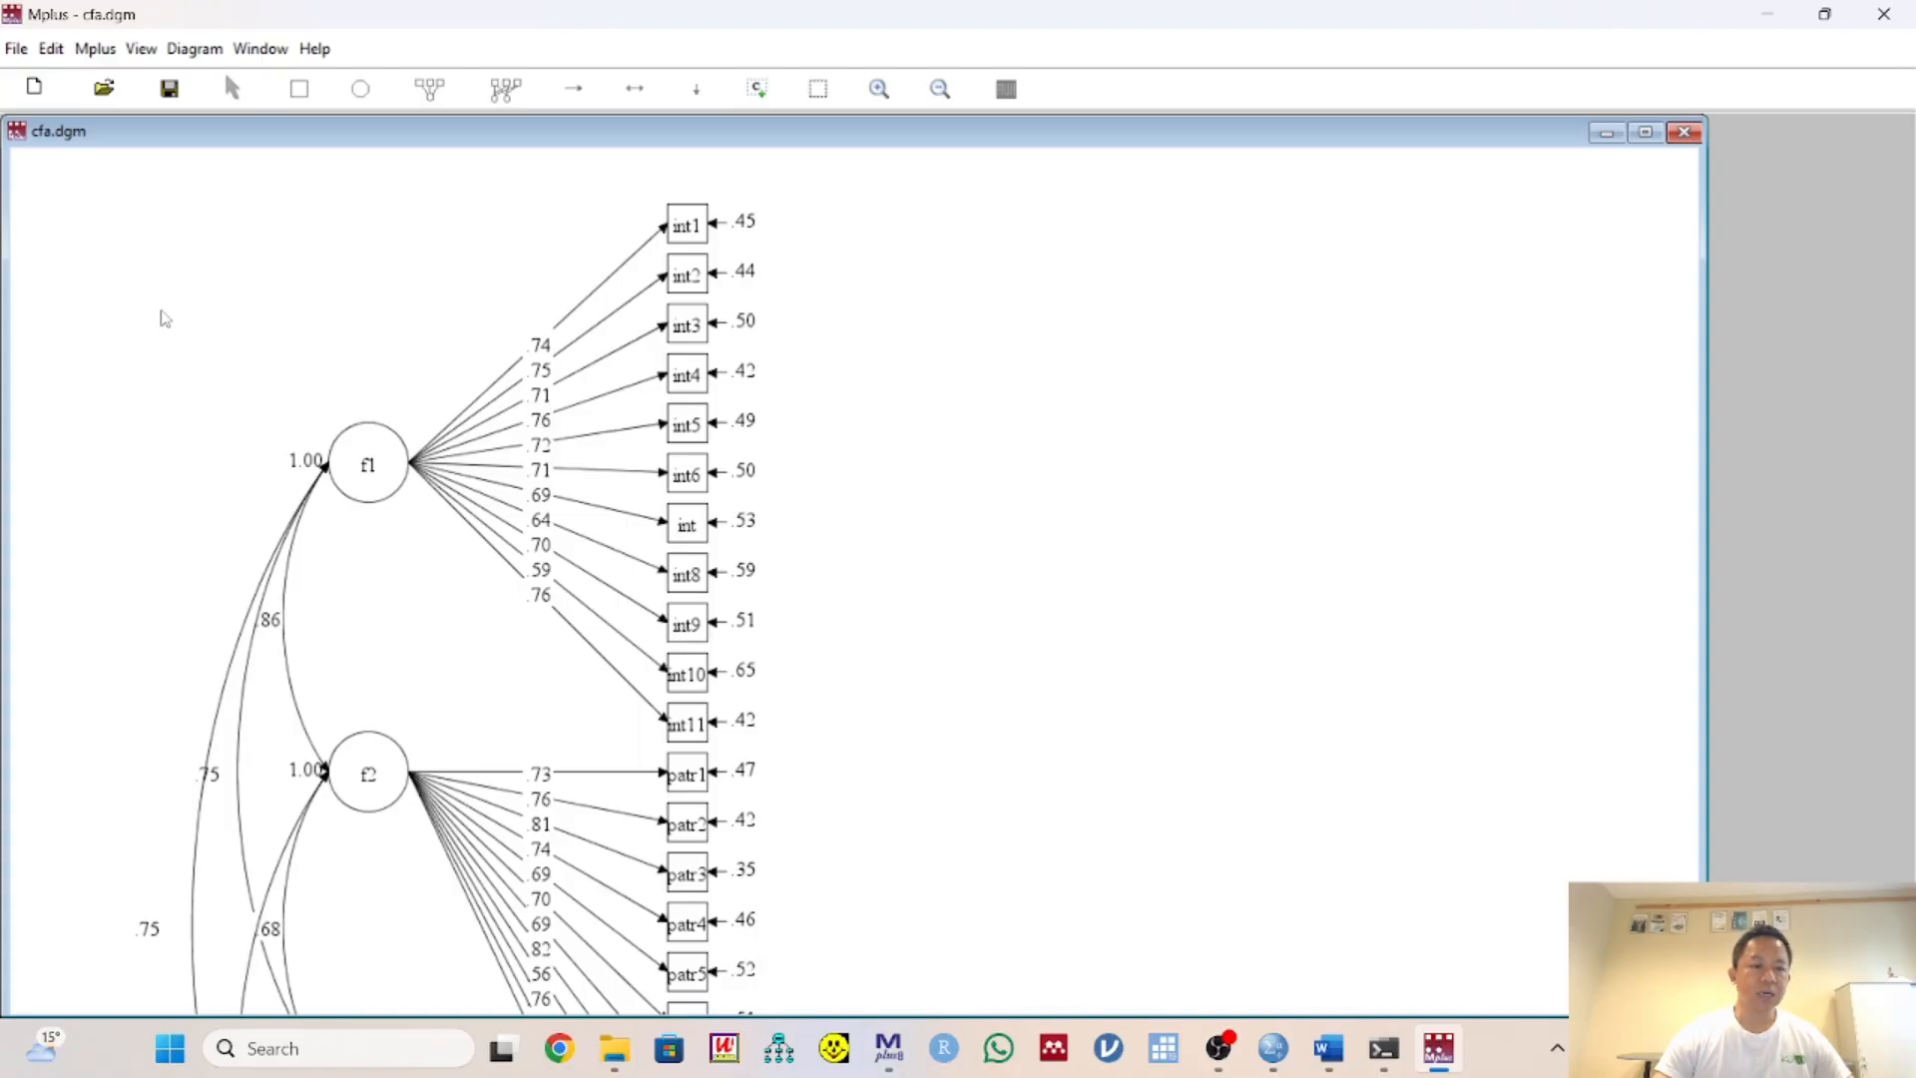
mouse_move(397, 663)
left_mouse_down()
mouse_move(385, 241)
mouse_move(420, 626)
mouse_move(385, 389)
mouse_move(382, 633)
left_mouse_up()
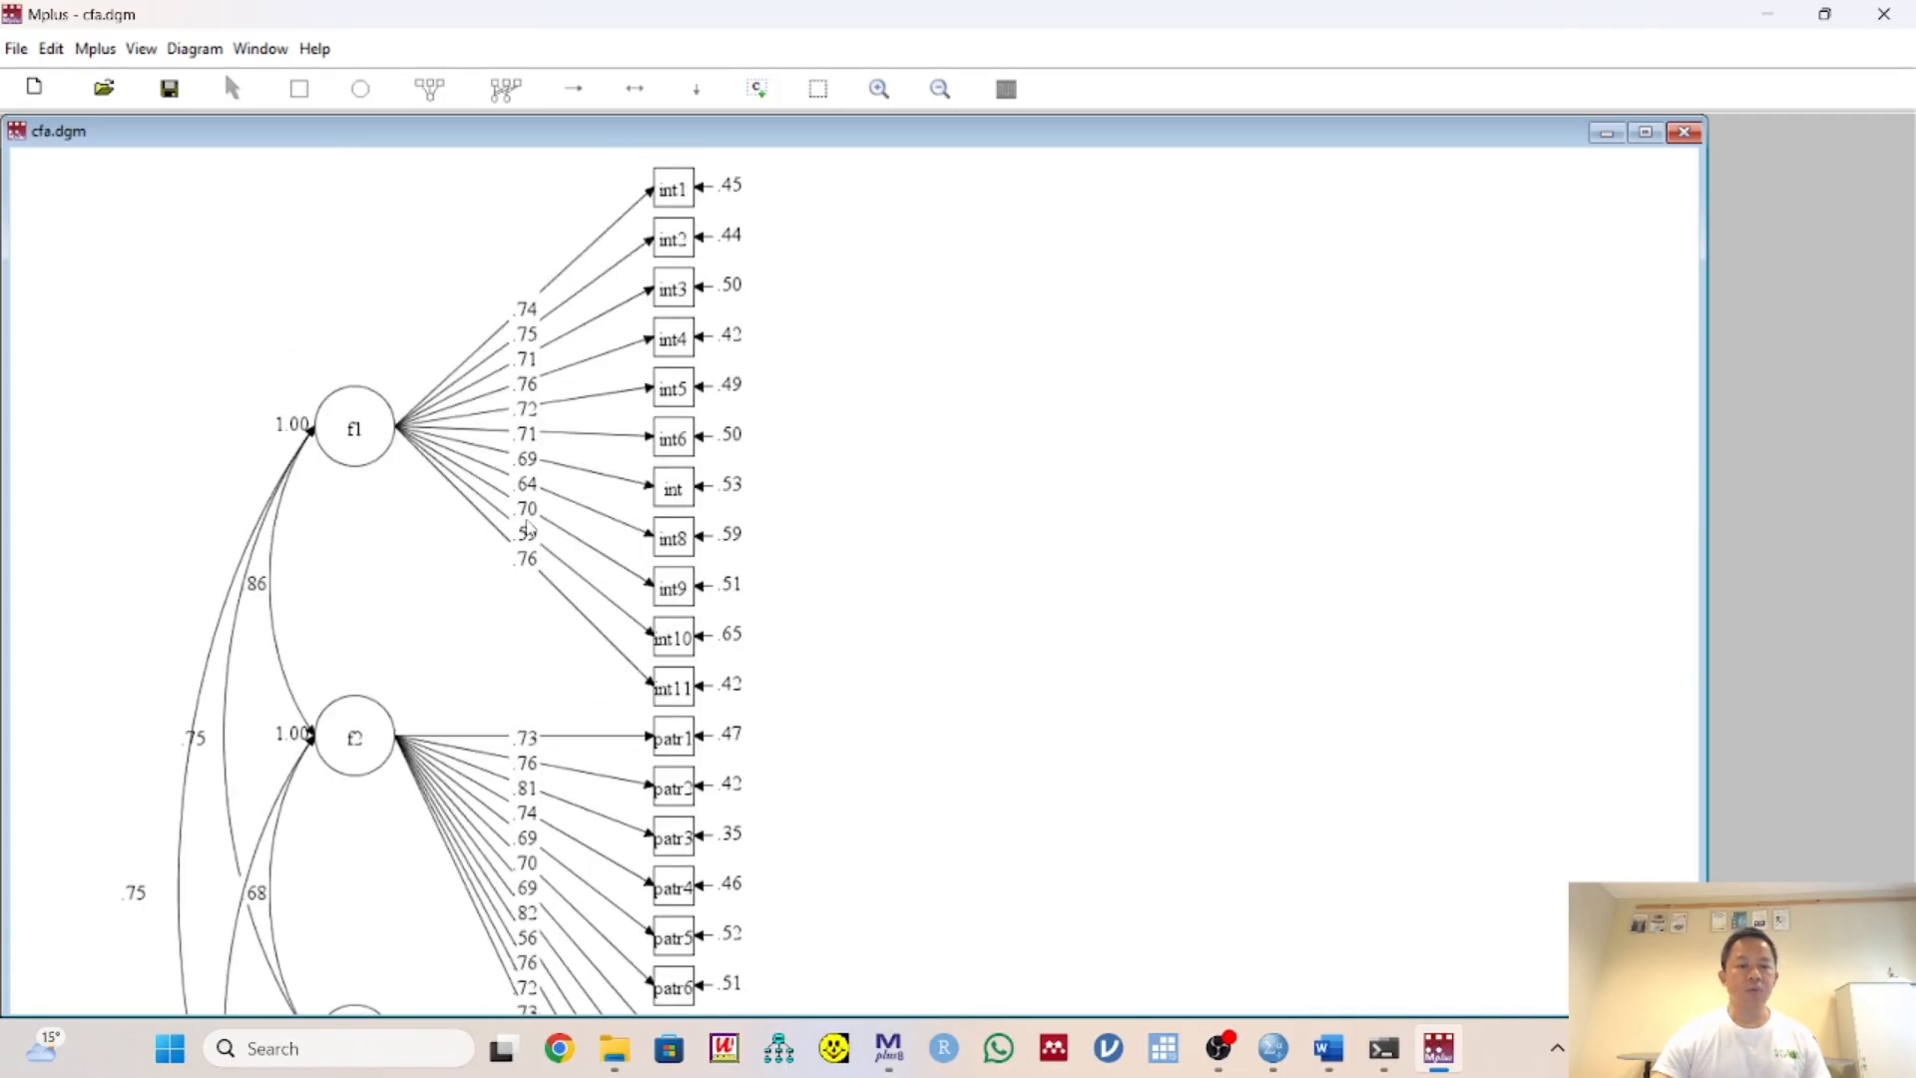
left_click_drag(526, 519, 679, 585)
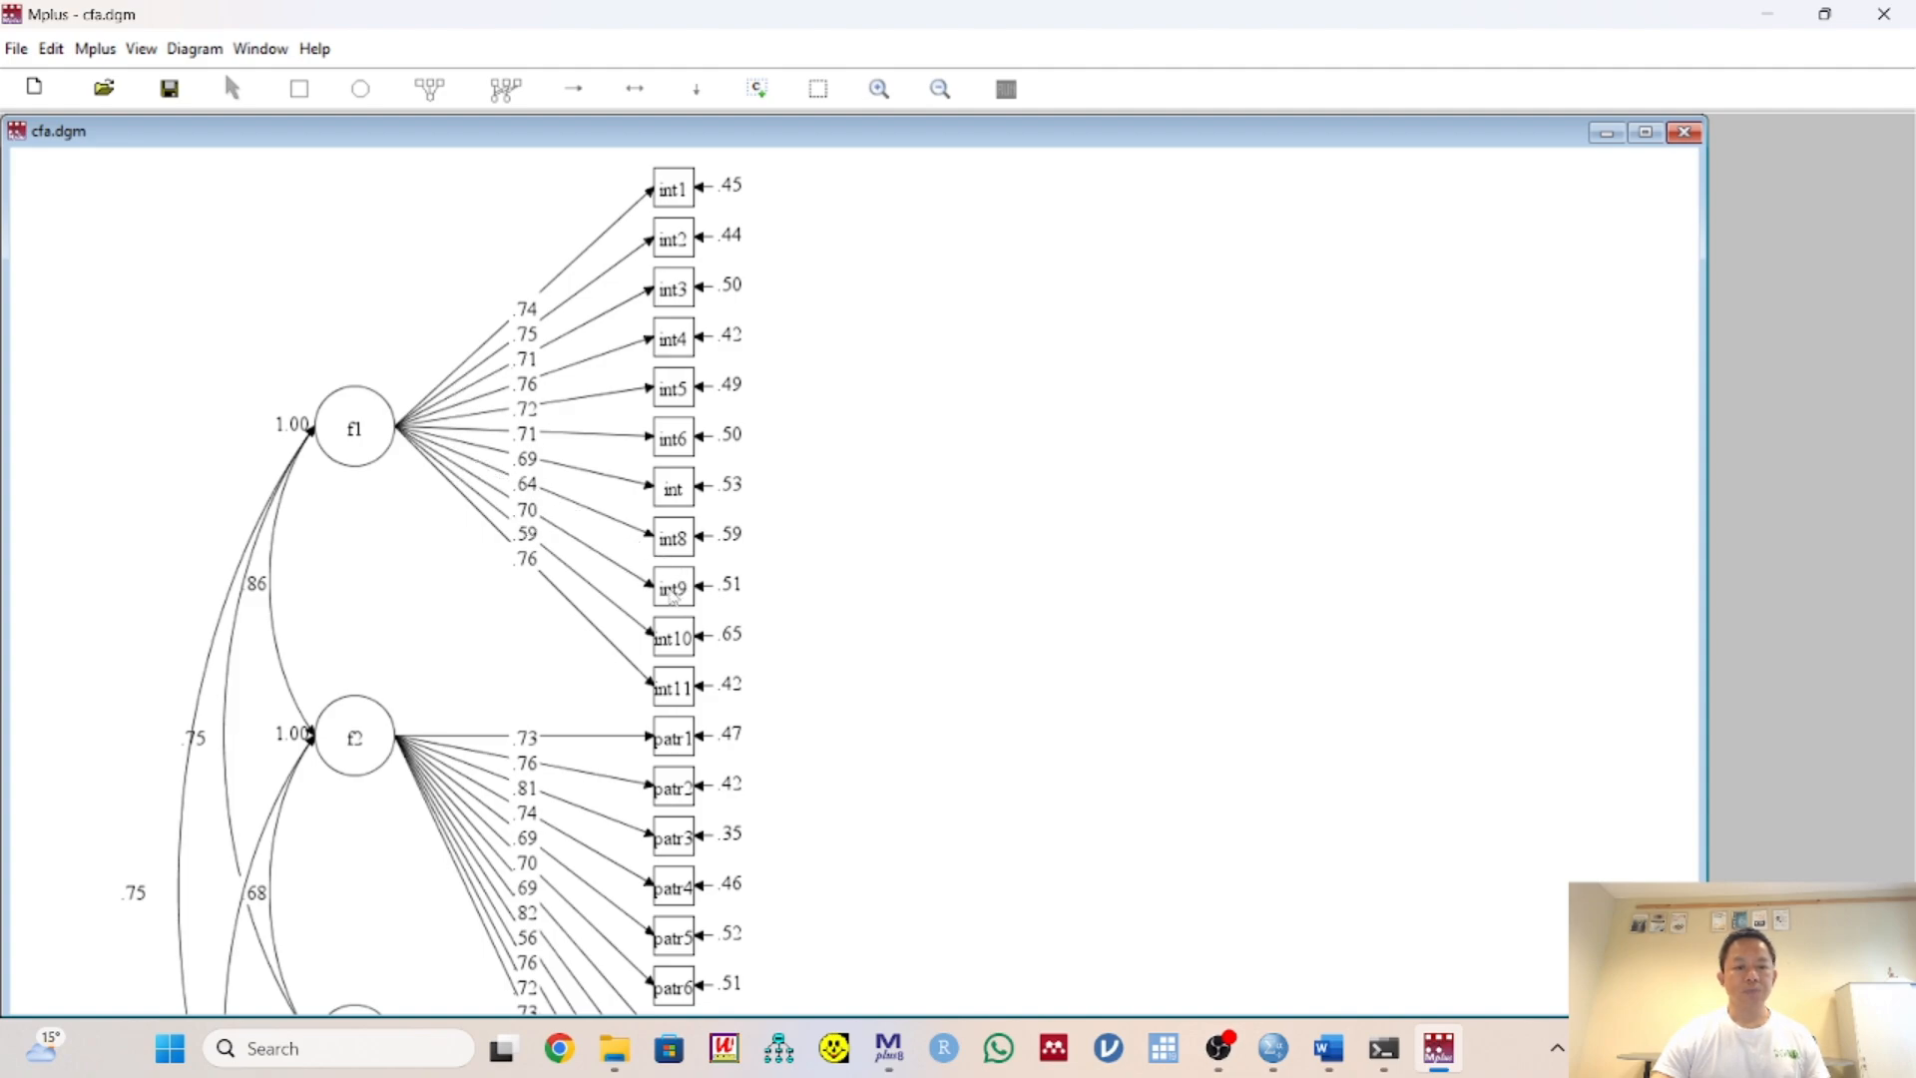
scroll(499, 687, "down", 3)
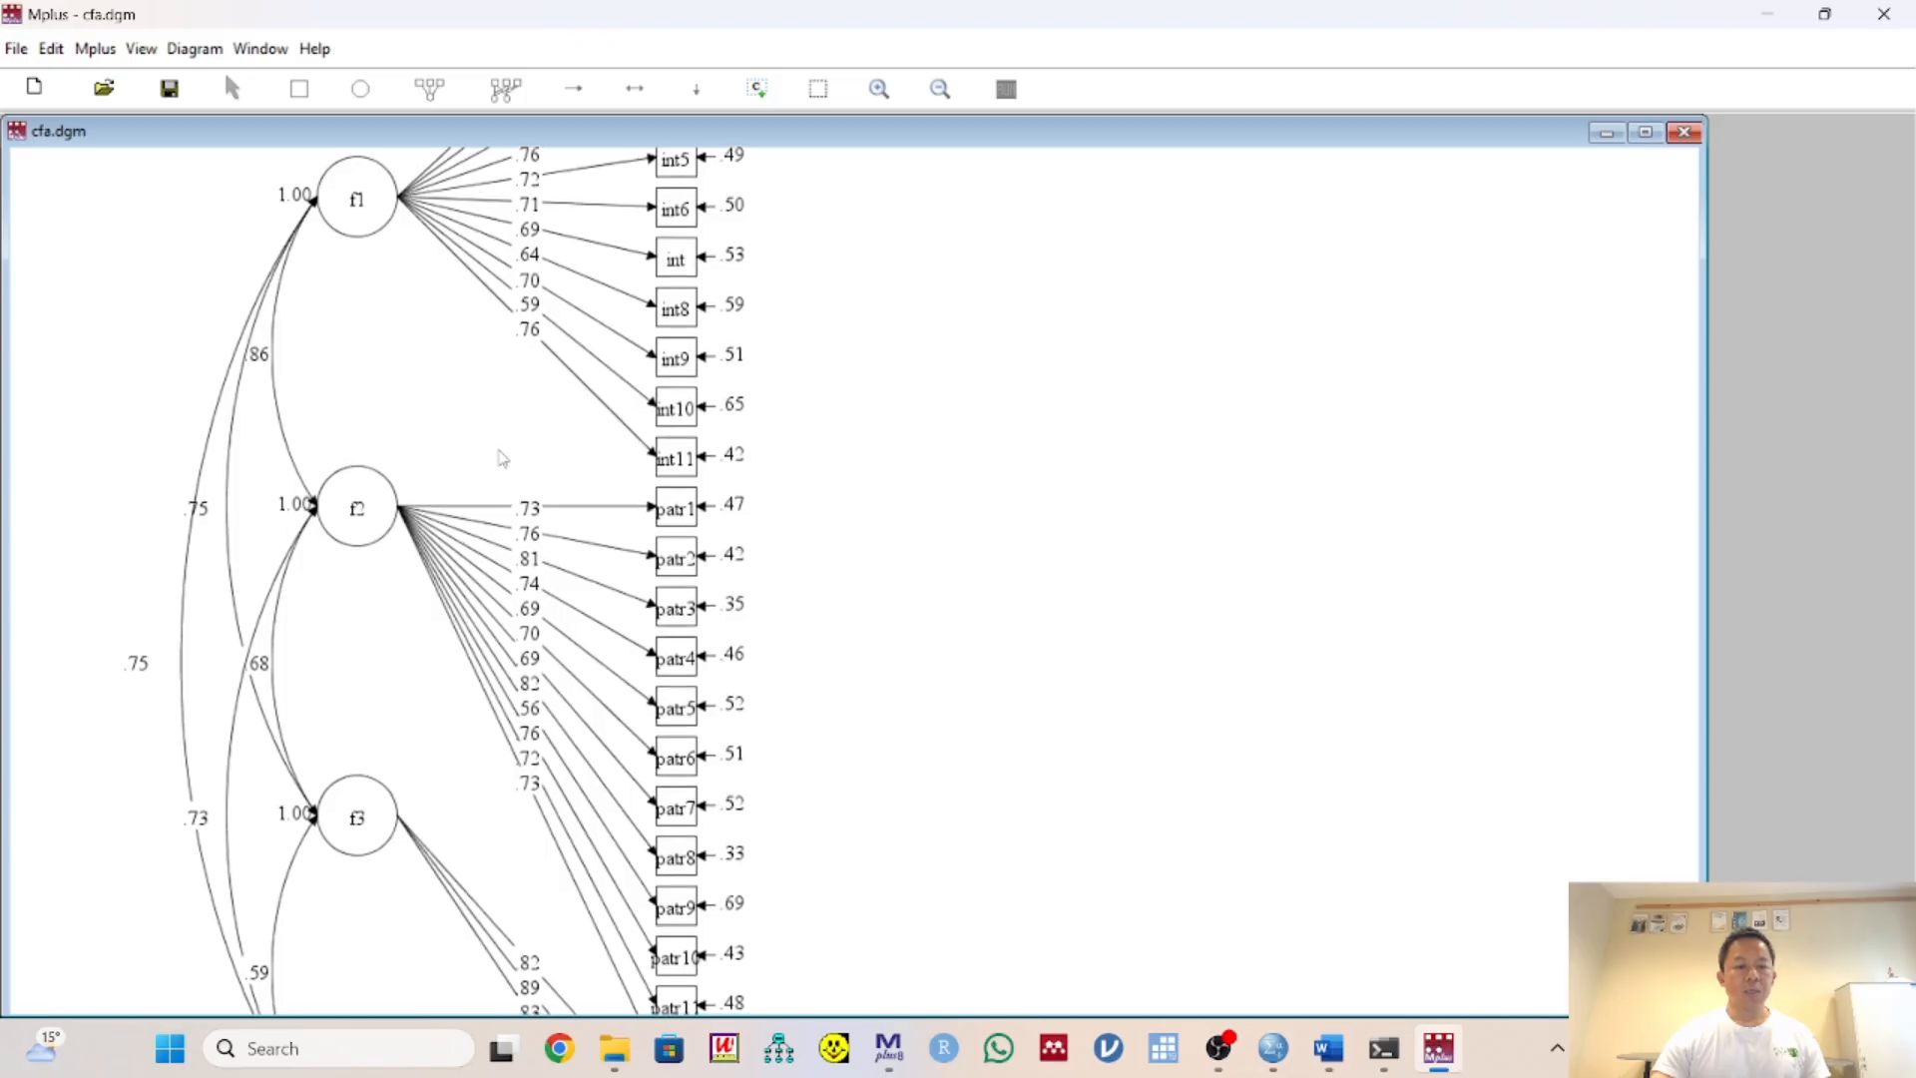
Review the indicator loadings and correlations of factors f2 to f4 in the path diagram
scroll(449, 763, "down", 3)
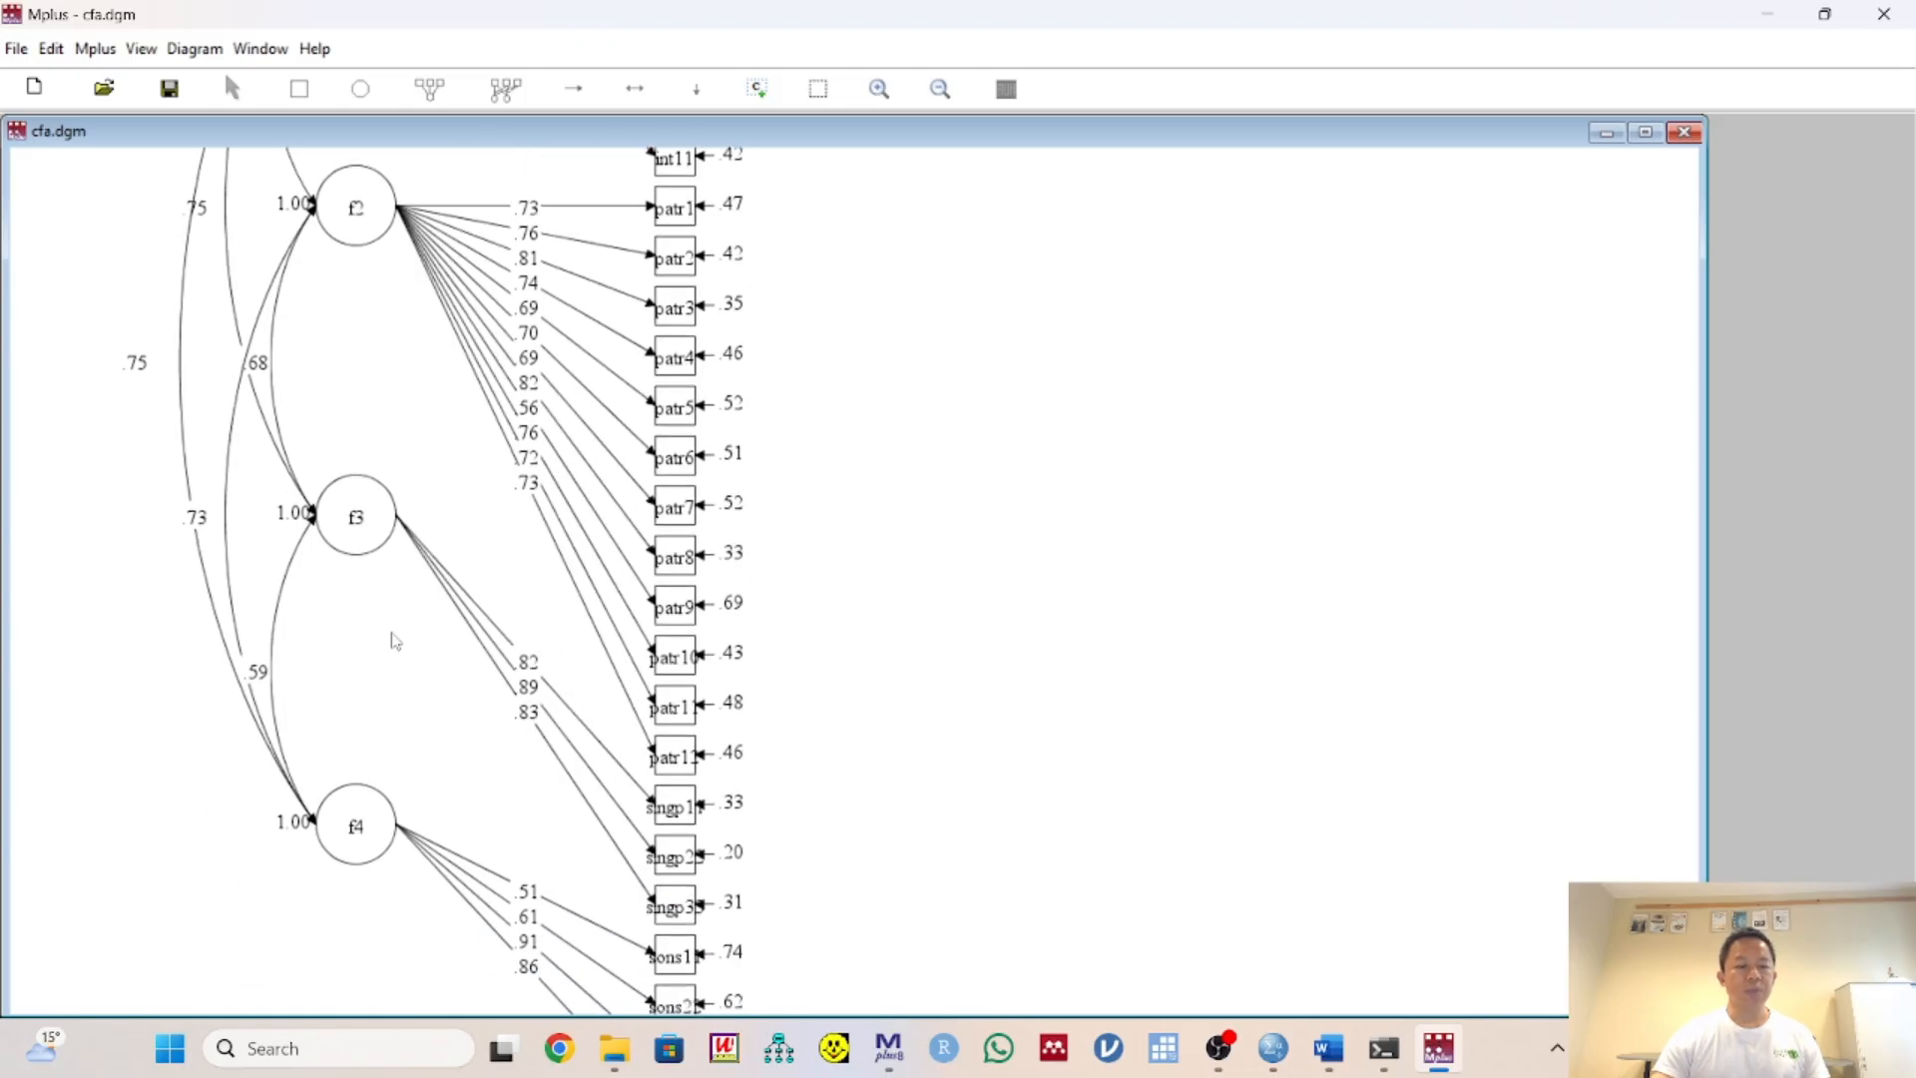
left_click_drag(391, 637, 423, 958)
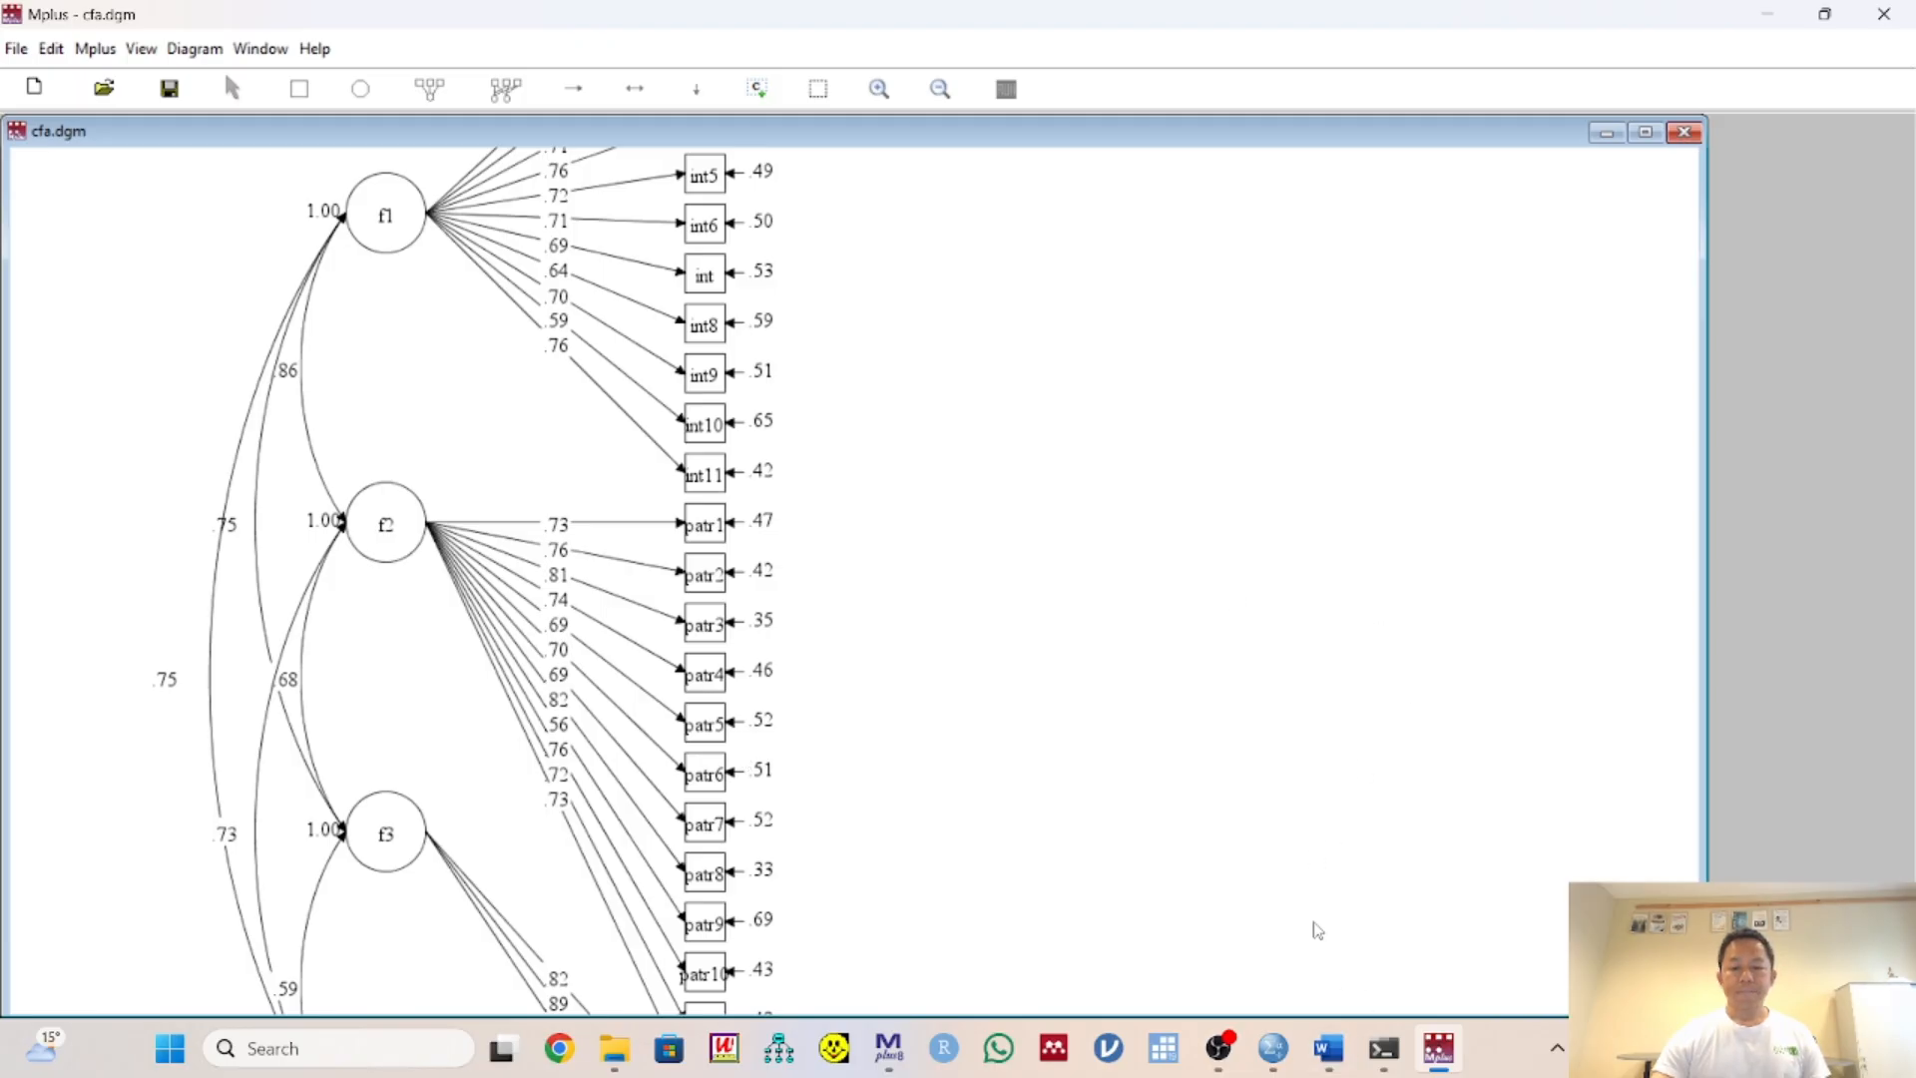
Return to the Mplus output and highlight the model fit results from the chi-square test through the SRMR value
left_click(903, 1056)
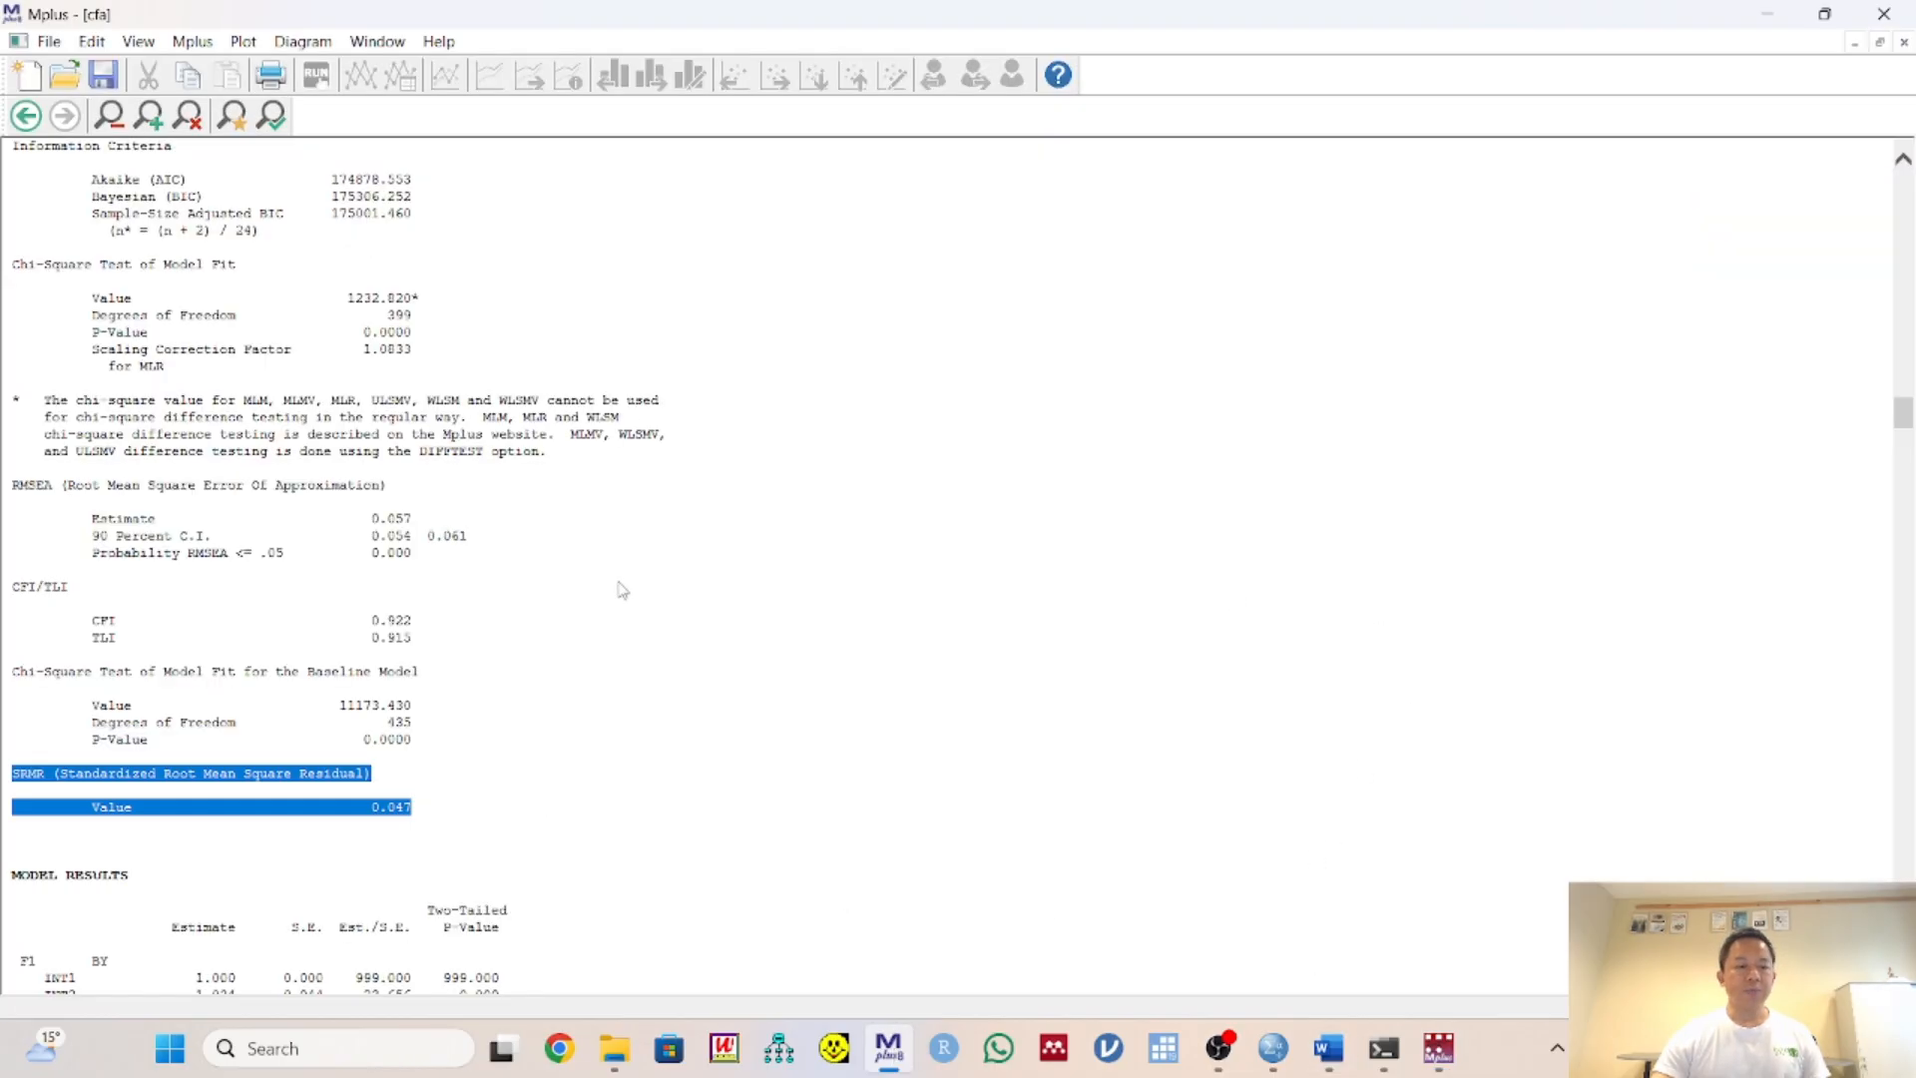
scroll(613, 629, "up", 4)
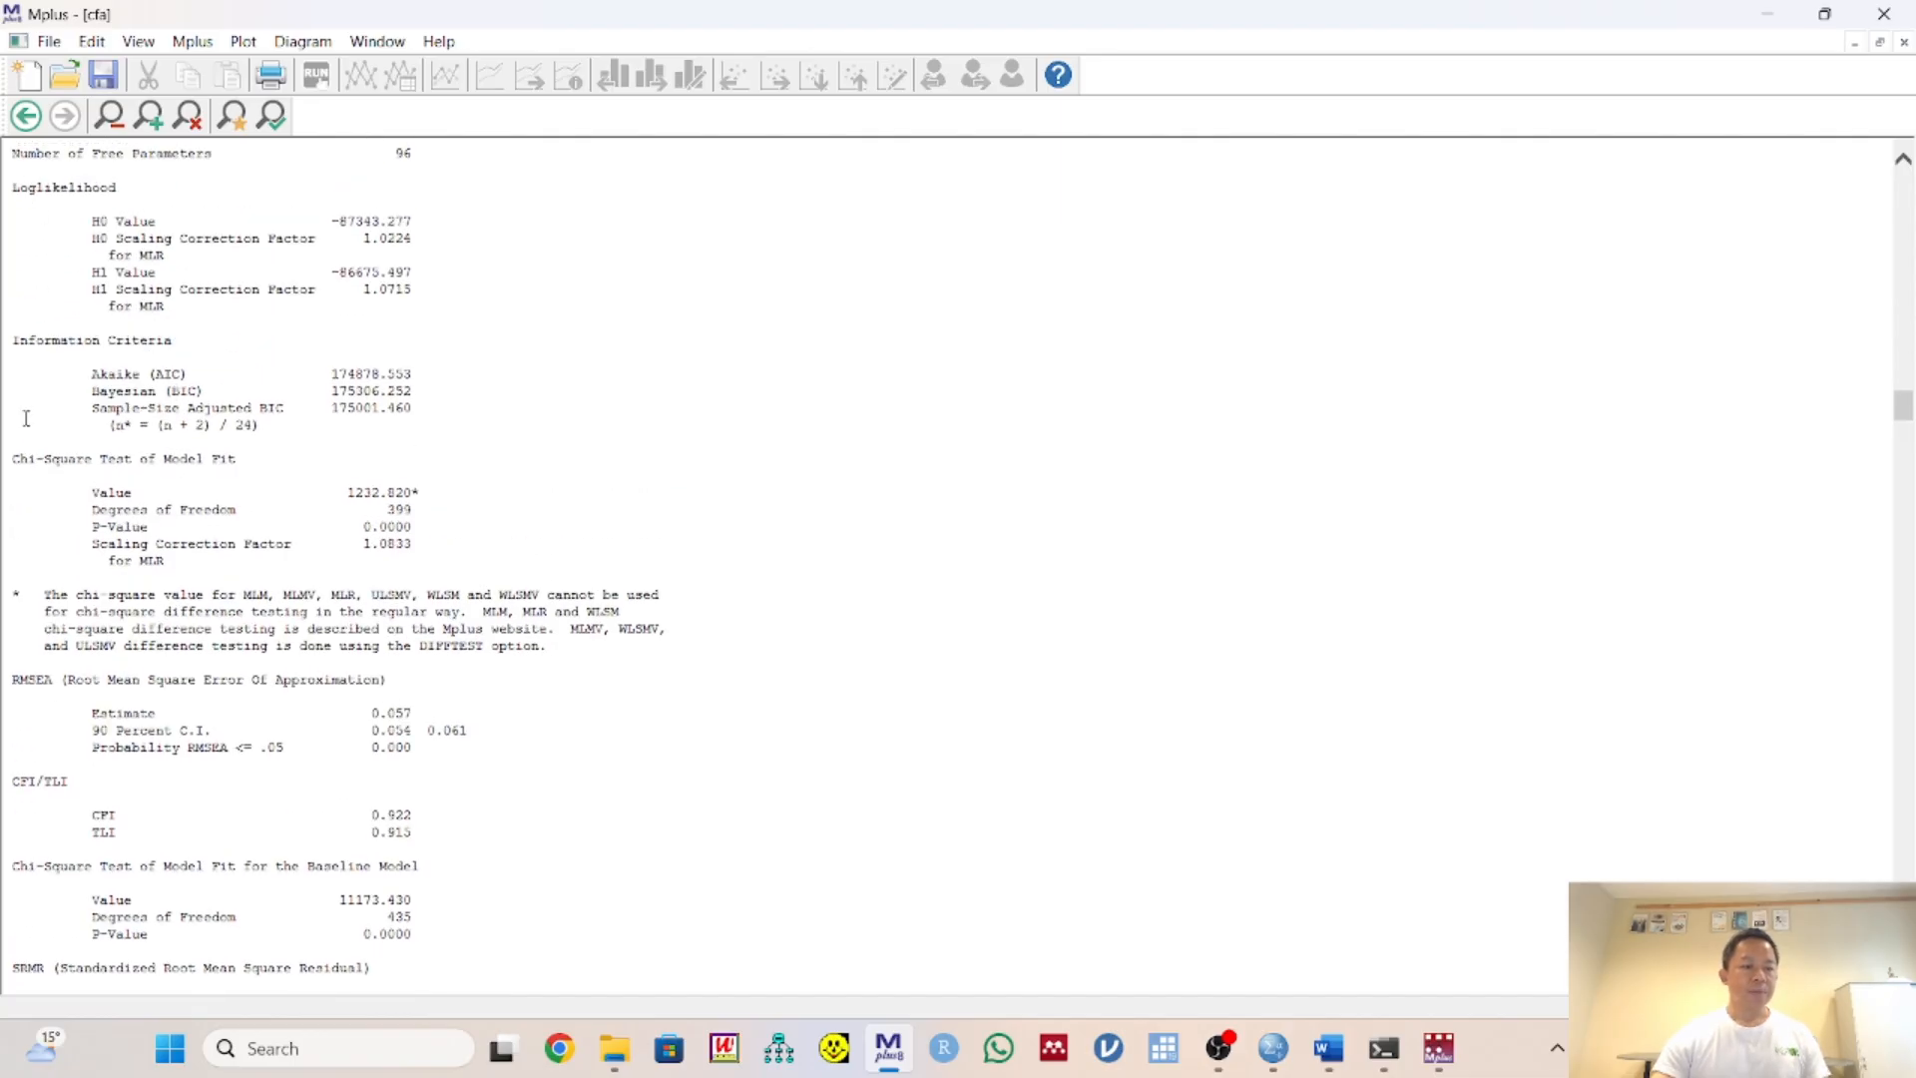
left_click_drag(12, 459, 443, 739)
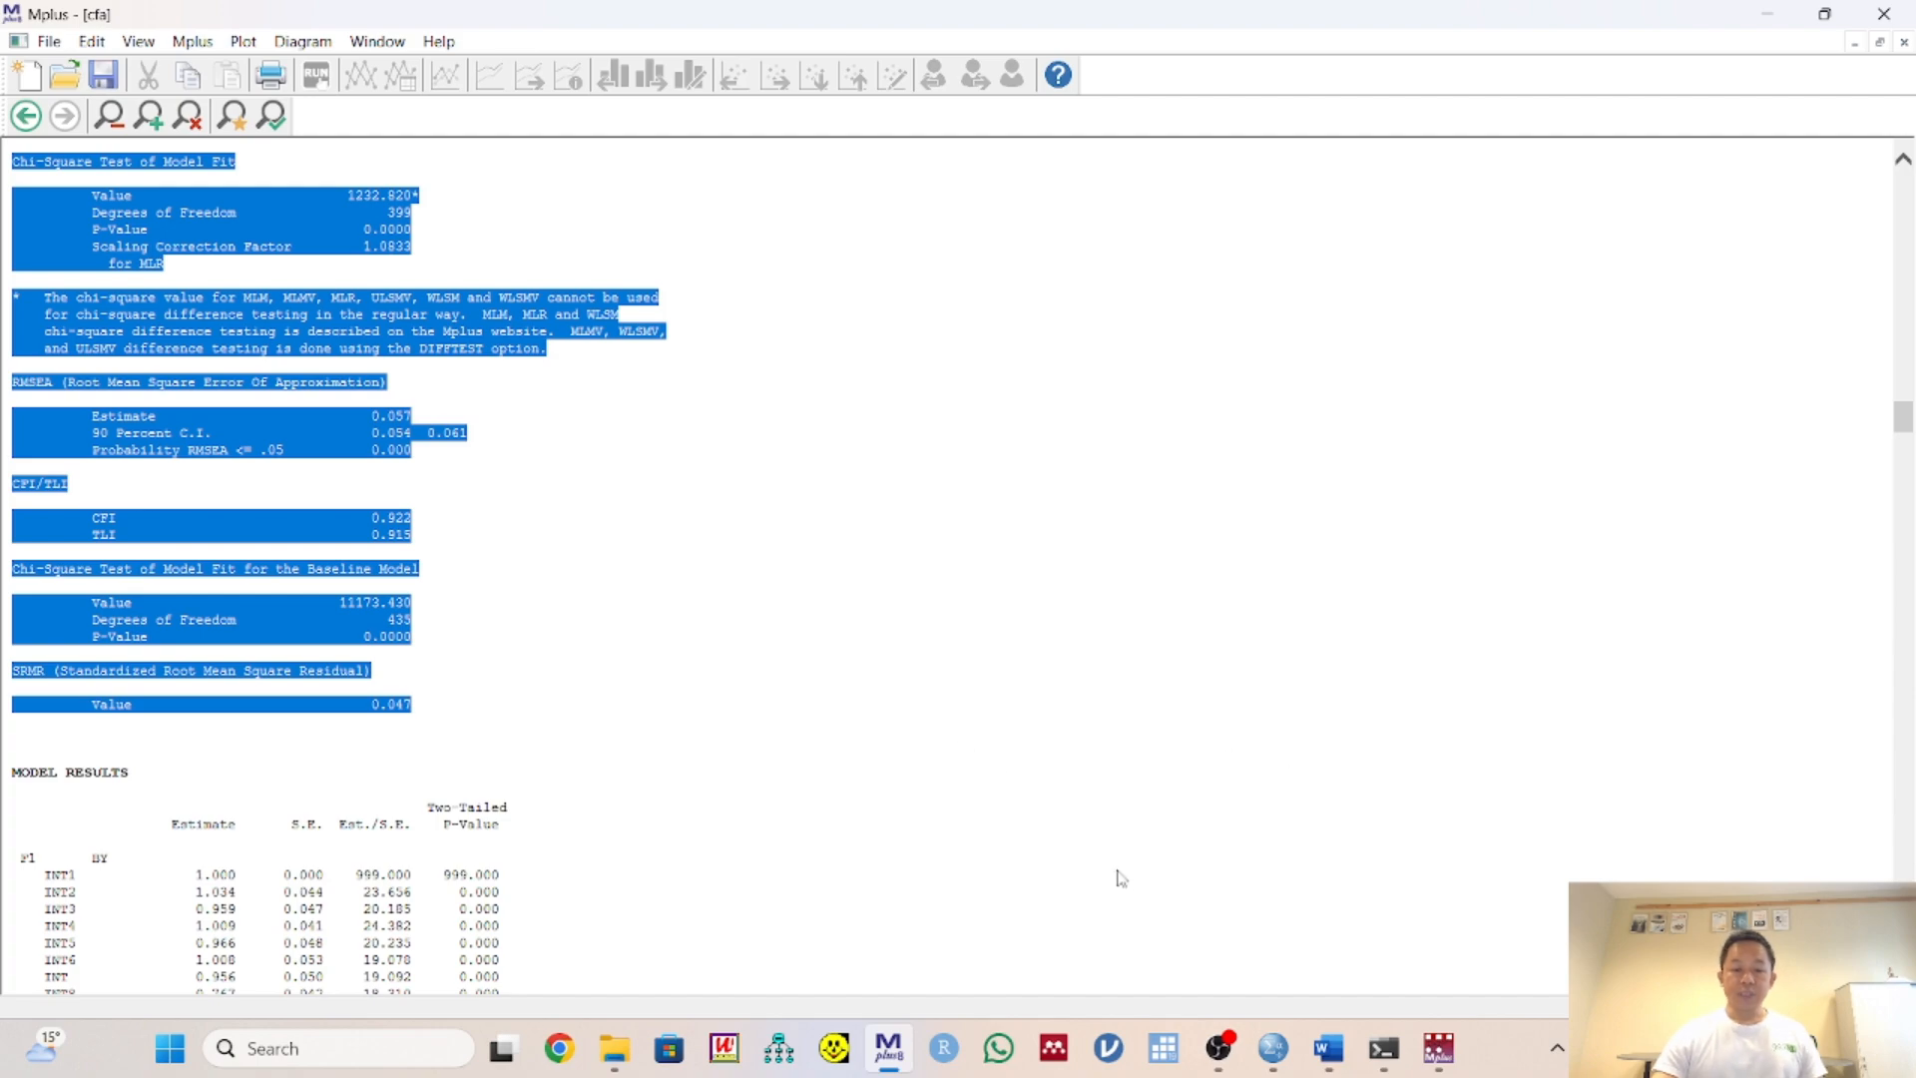
left_click(882, 893)
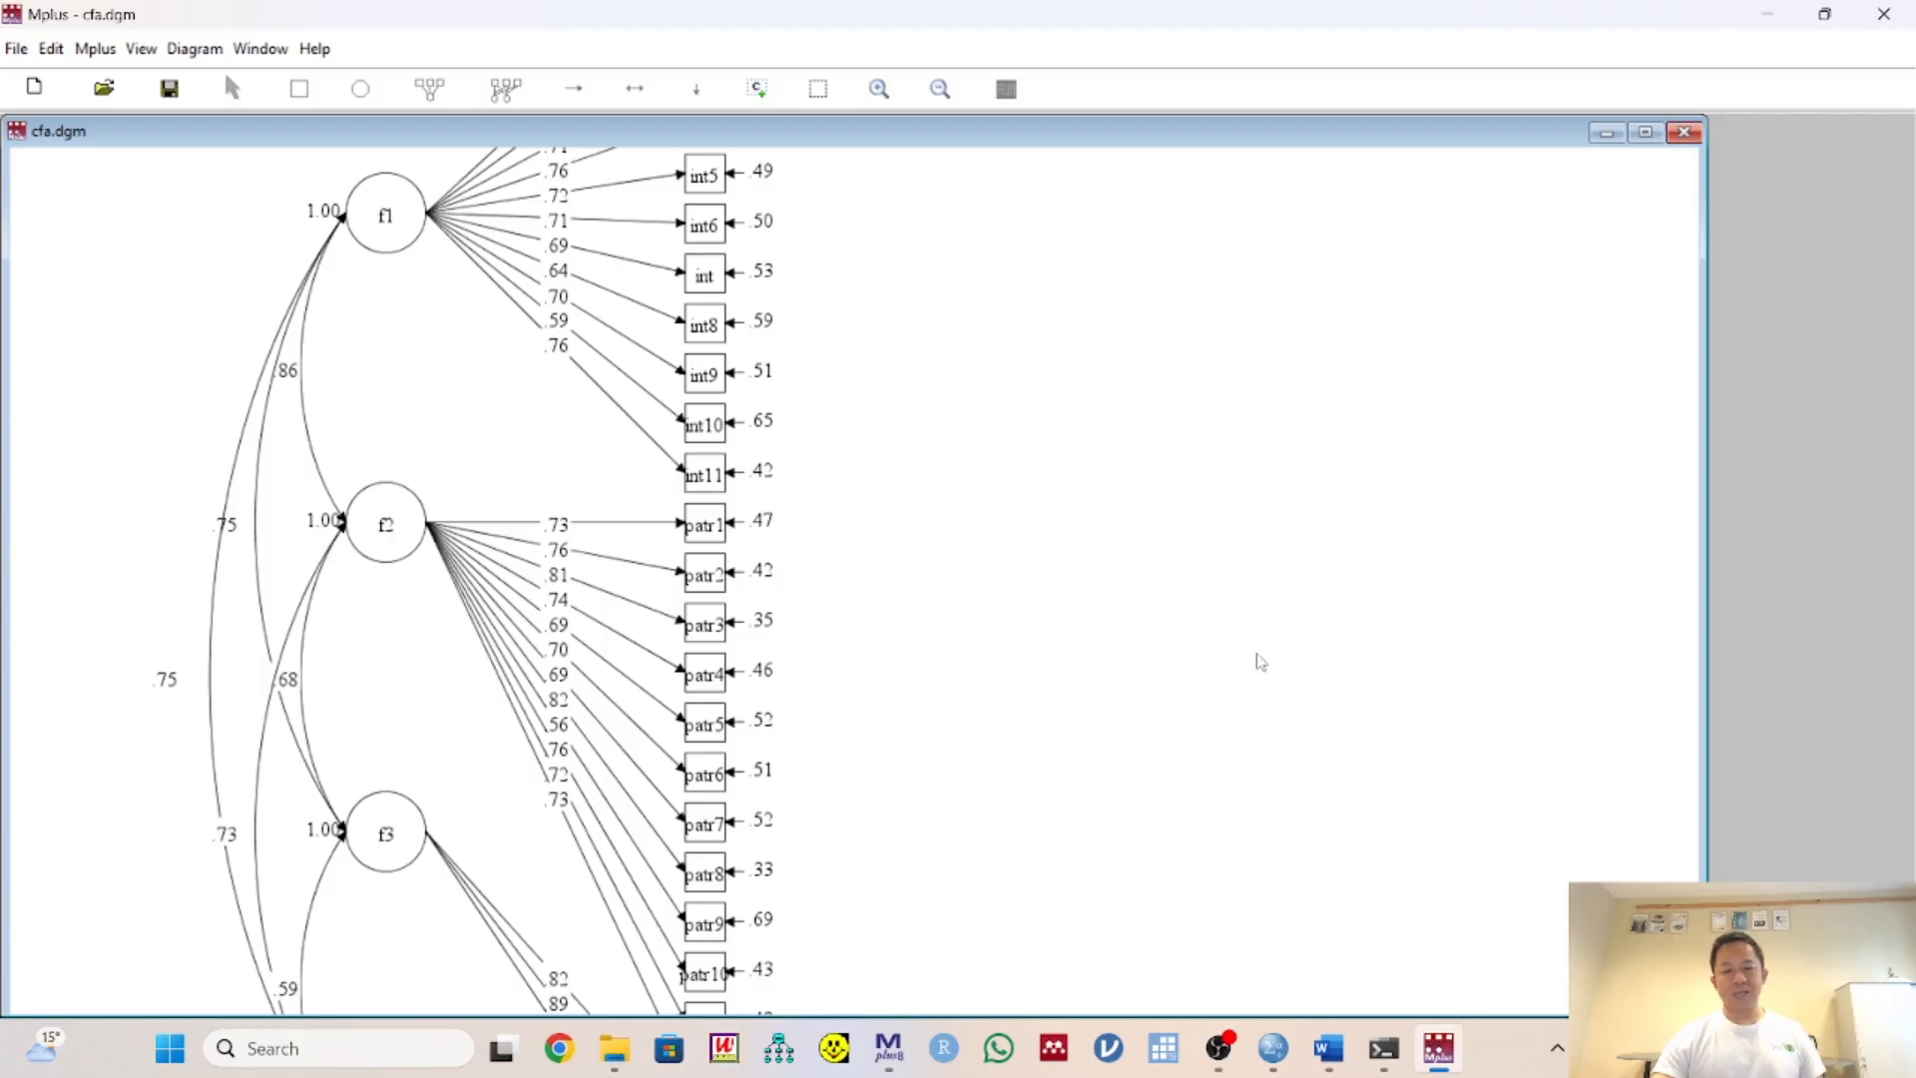
left_click(888, 1047)
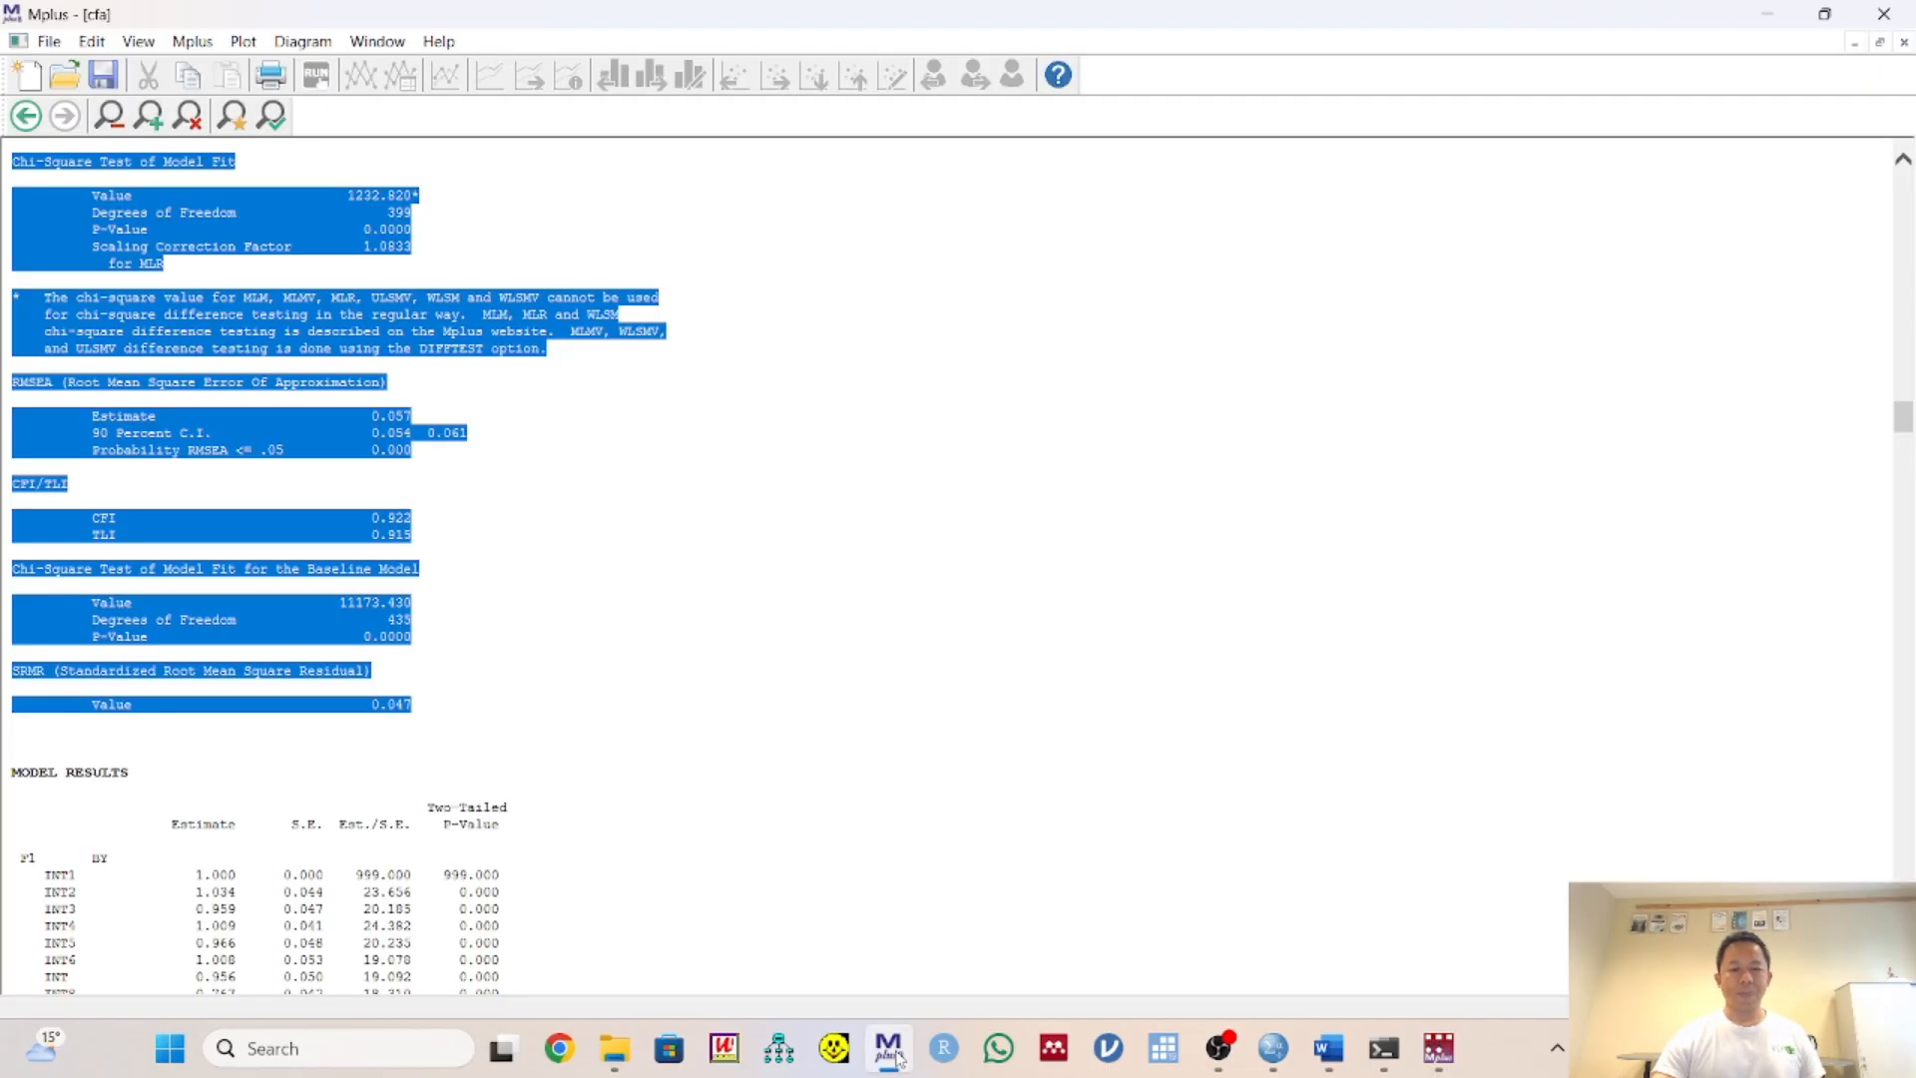
left_click(1219, 1048)
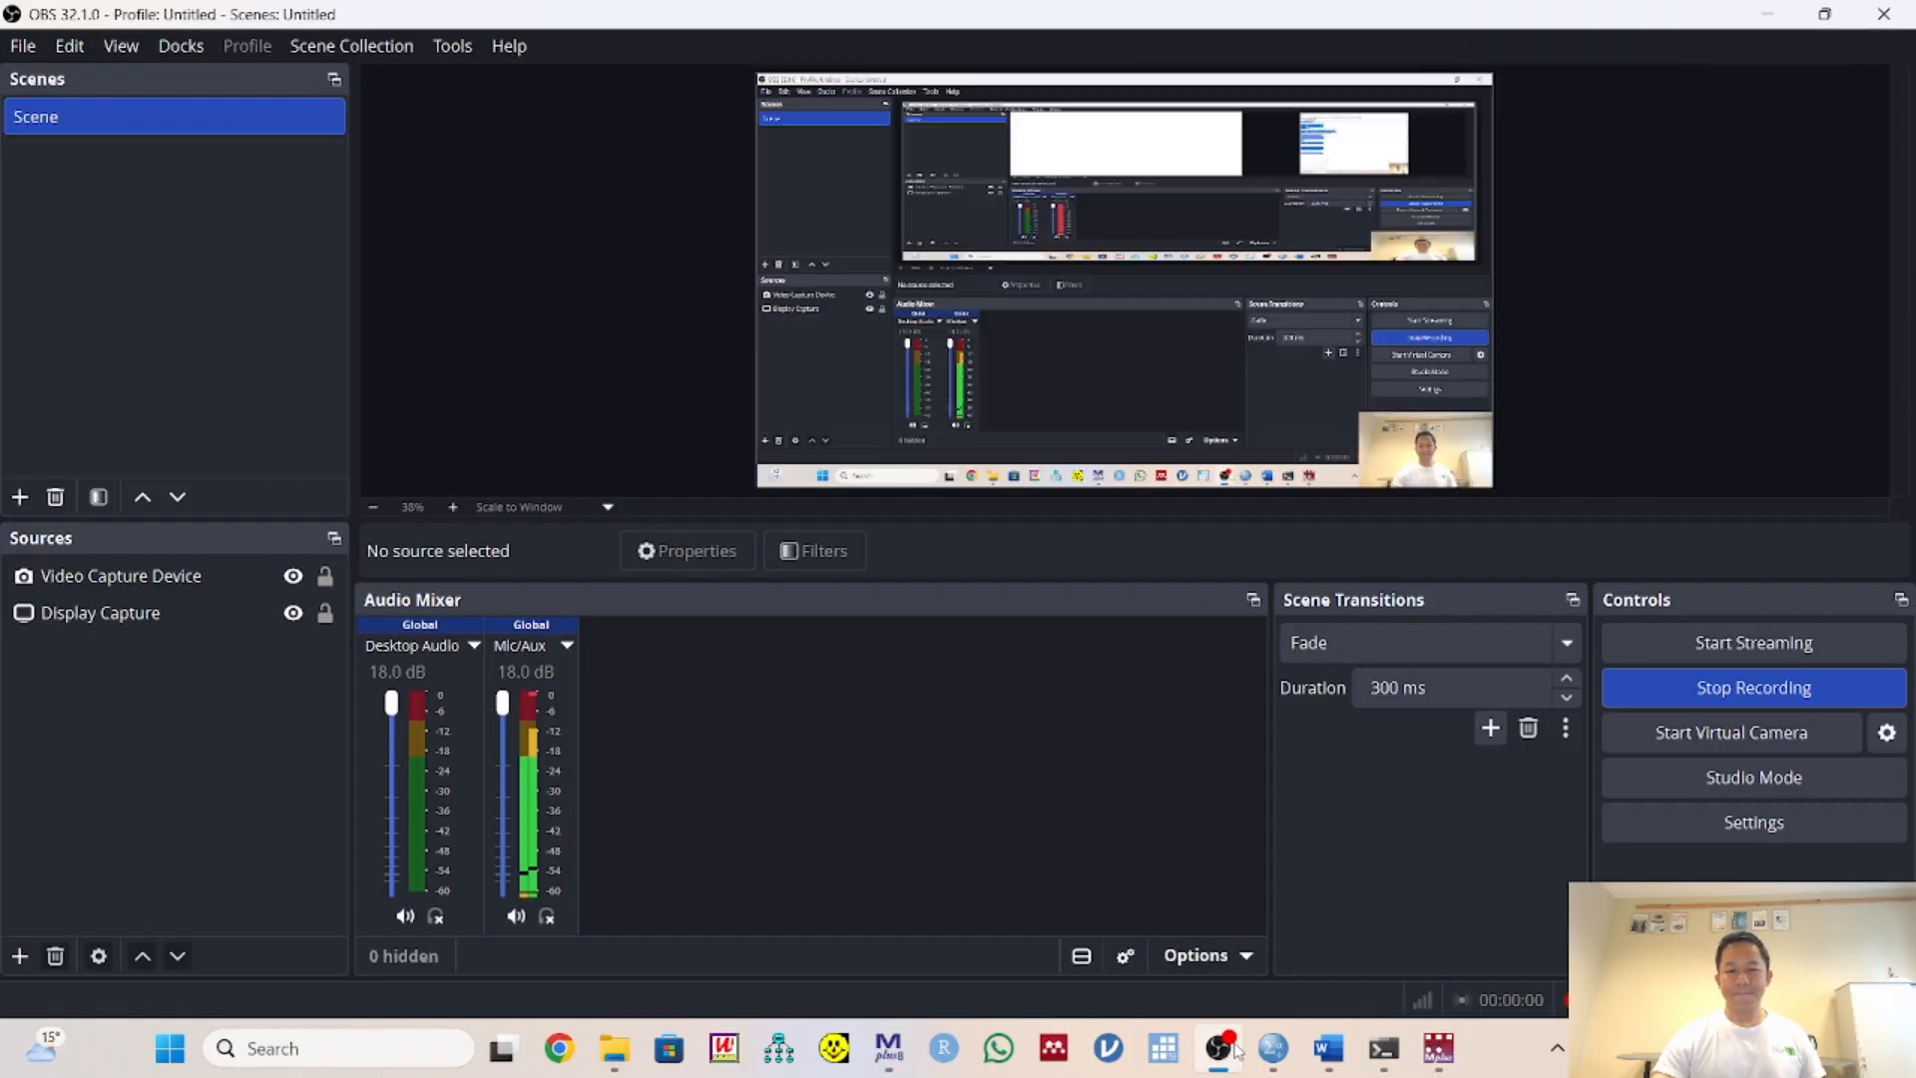